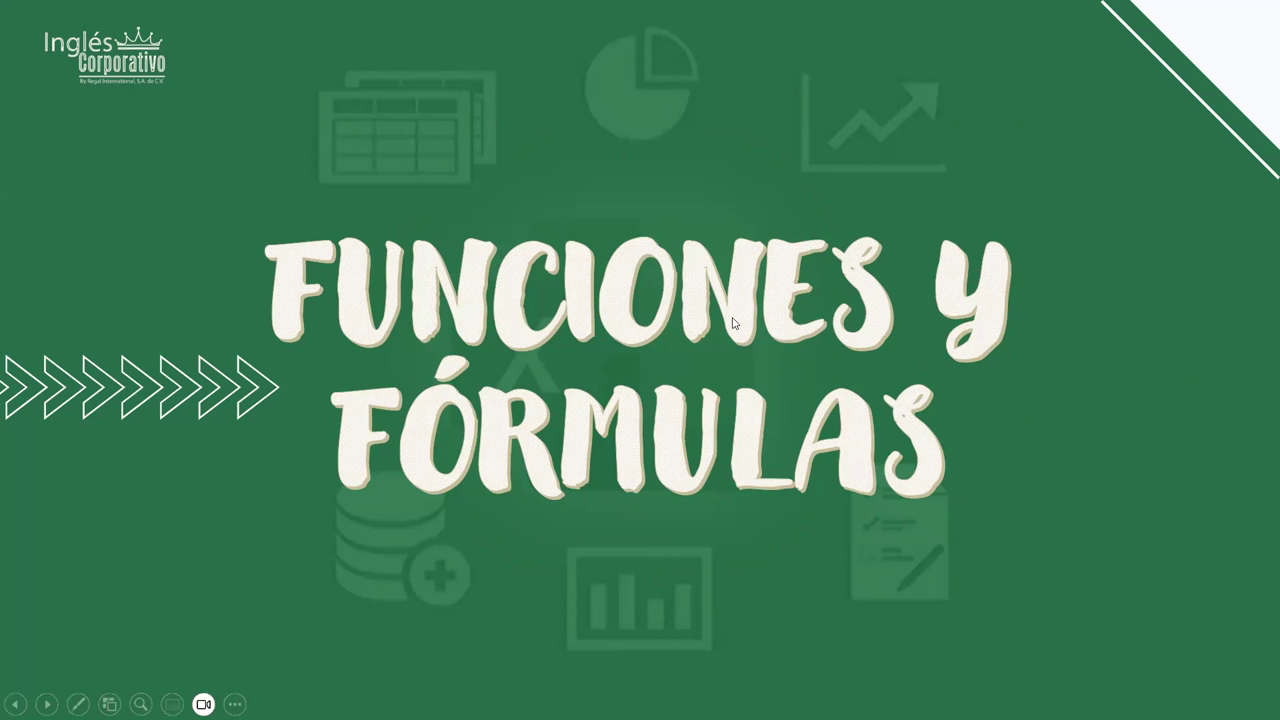
Step: Advance to the slide defining a function as a predefined formula that saves time
{"action": "key", "text": "Right"}
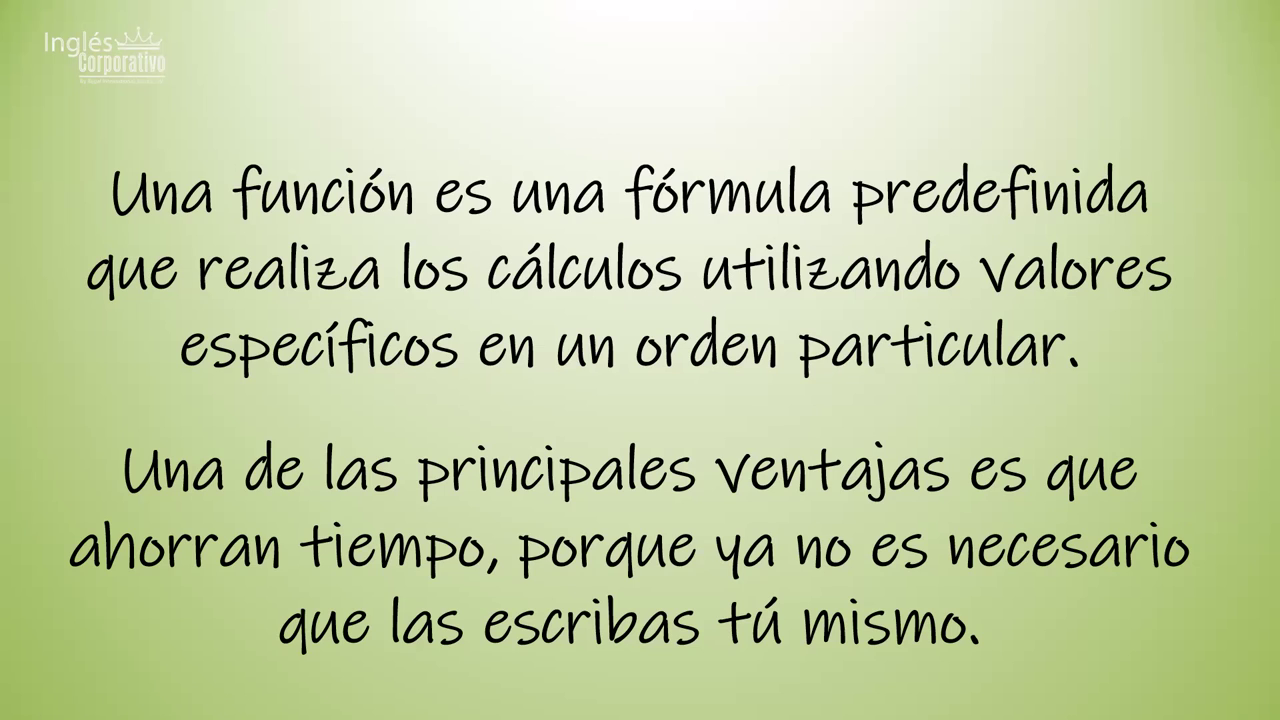
Step: Advance to the slide on formulas referencing other cells, ending with =B2-B3
{"action": "left_click", "coordinate": [638, 474]}
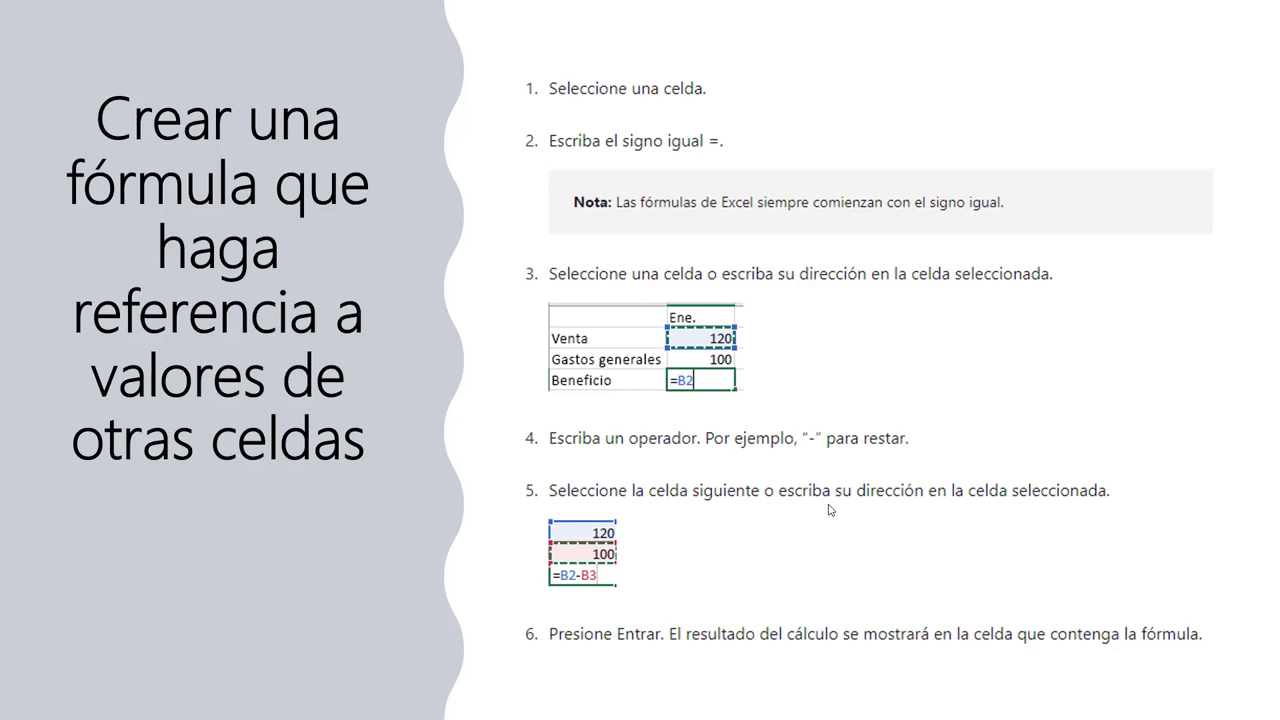
Step: Move back and forth between slides, landing on Ver una fórmula showing =SUMA(B2,B3)
{"action": "left_click", "coordinate": [749, 379]}
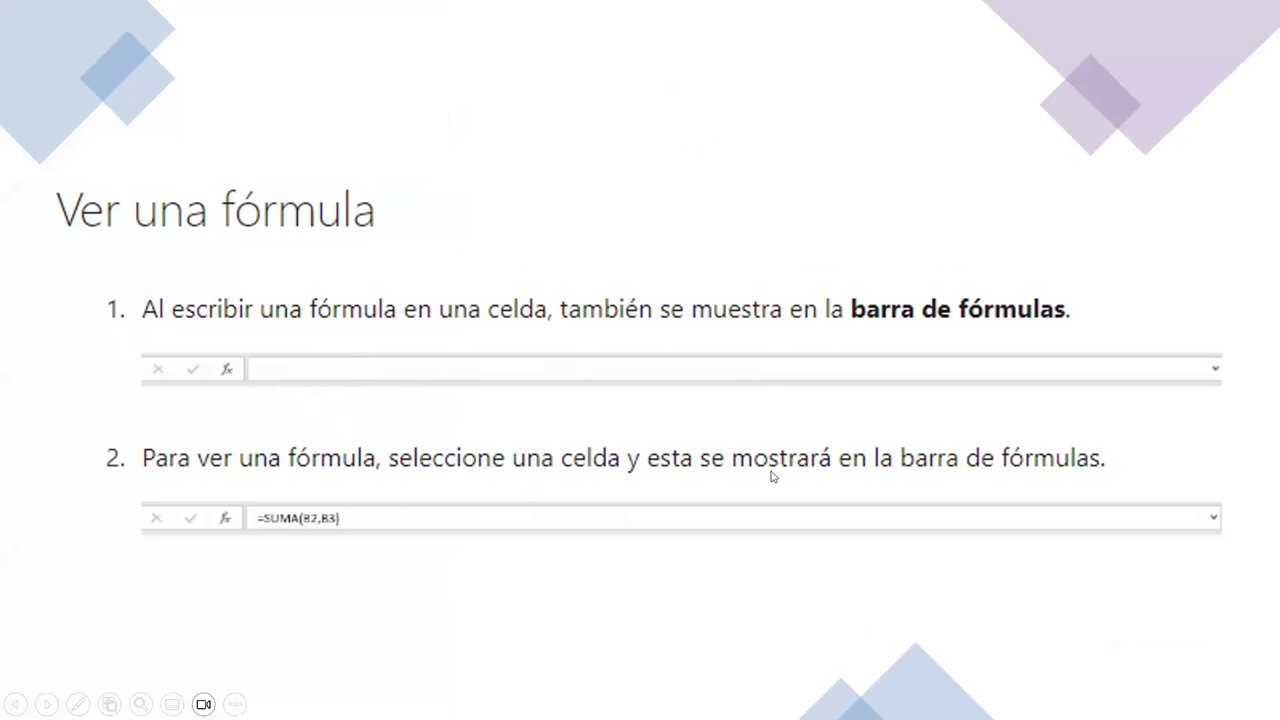
{"action": "left_click", "coordinate": [481, 536]}
{"action": "left_click", "coordinate": [289, 532]}
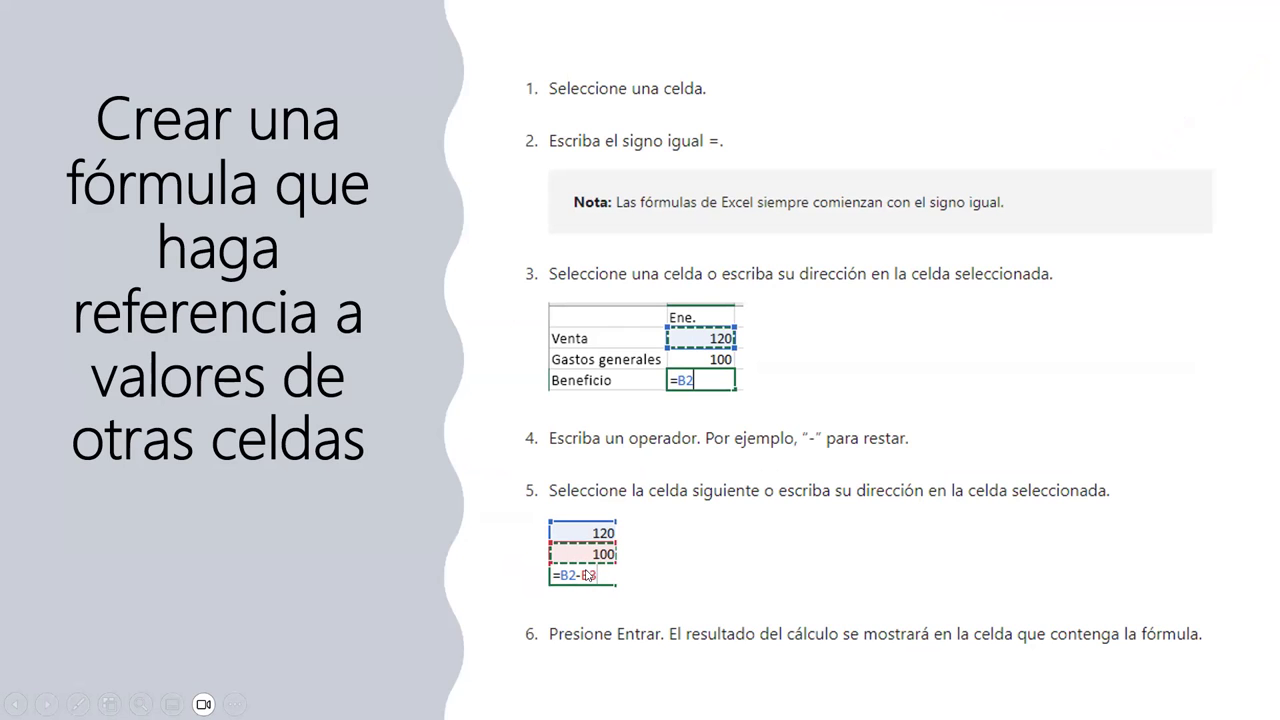
{"action": "left_click", "coordinate": [588, 576]}
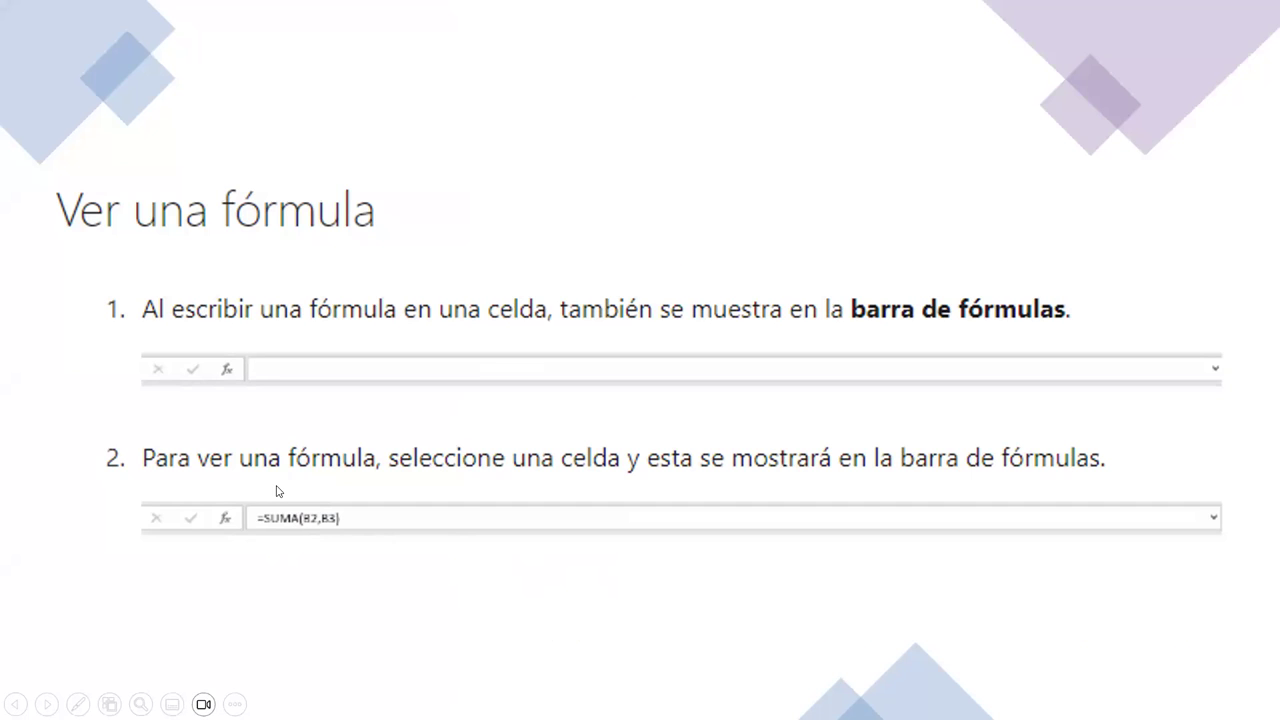
Step: Show the slide on writing a formula with a built-in function, =SUMA(B2:G2)
{"action": "left_click", "coordinate": [278, 491]}
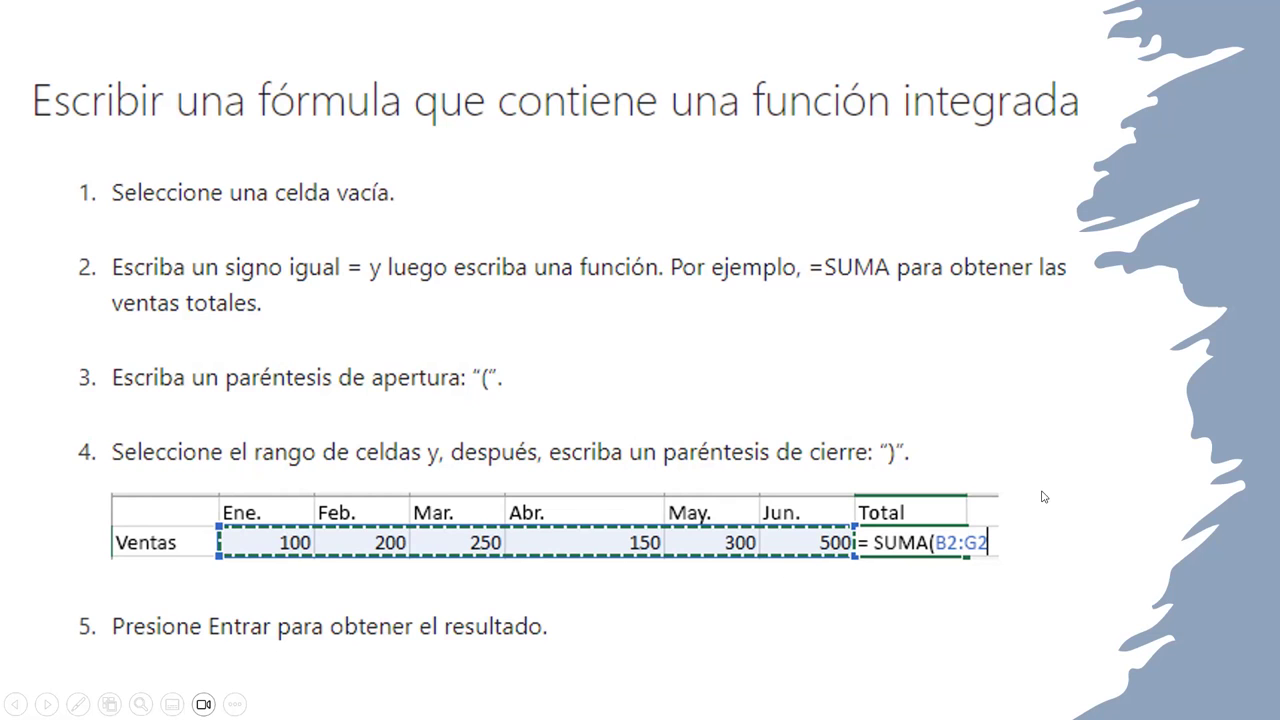
Step: Show the slide breaking =PI()*A2^2 into functions, references, constants and operators
{"action": "left_click", "coordinate": [1036, 398]}
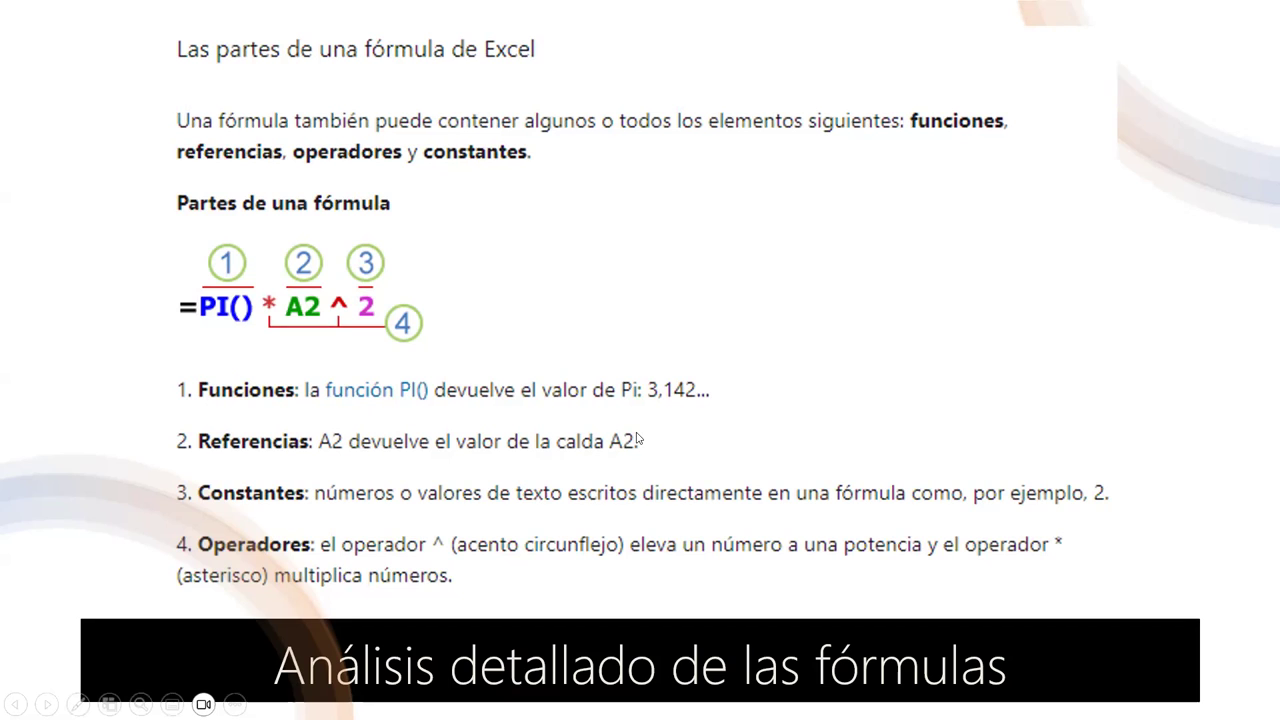
Step: Move past the formula-parts slide to the practice workbook 2.4 Fórmulas y funciones básicas
{"action": "left_click", "coordinate": [740, 412]}
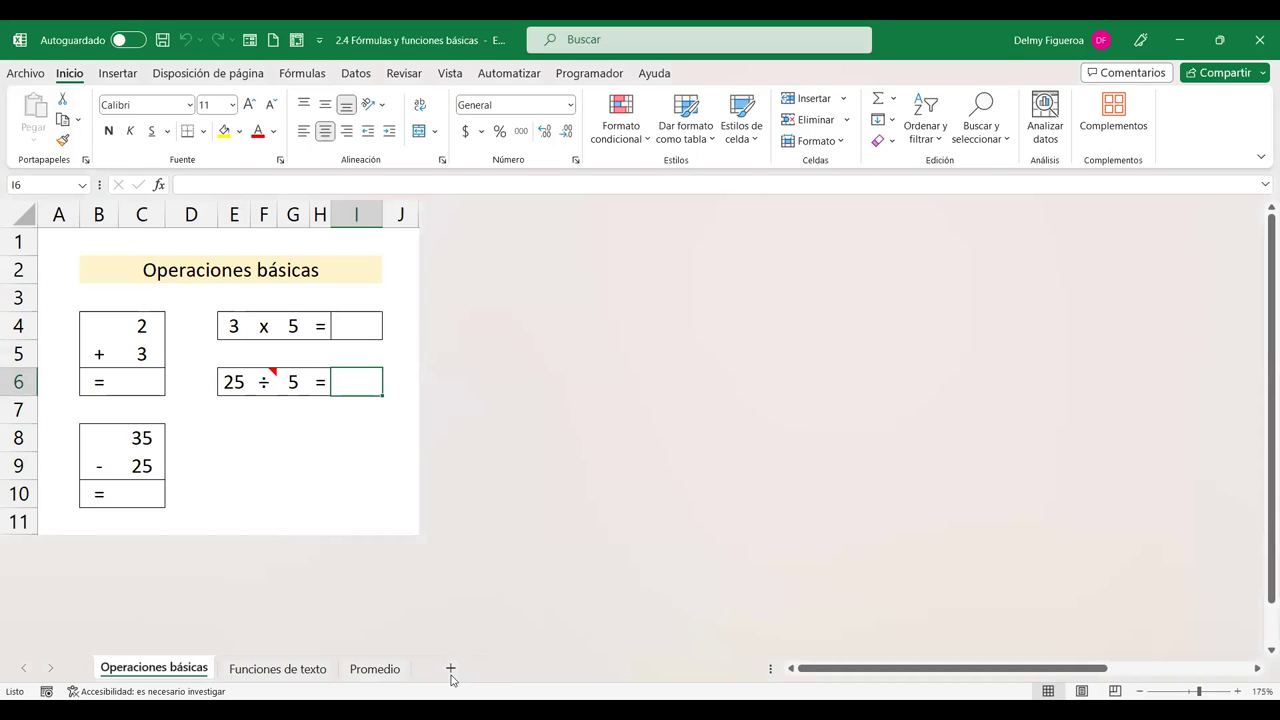
Step: Add a new sheet Hoja3 with all cells at 14-point font, zoomed to 120%
{"action": "left_click", "coordinate": [450, 668]}
{"action": "left_click", "coordinate": [15, 208]}
{"action": "left_click", "coordinate": [249, 105]}
{"action": "left_click", "coordinate": [249, 105]}
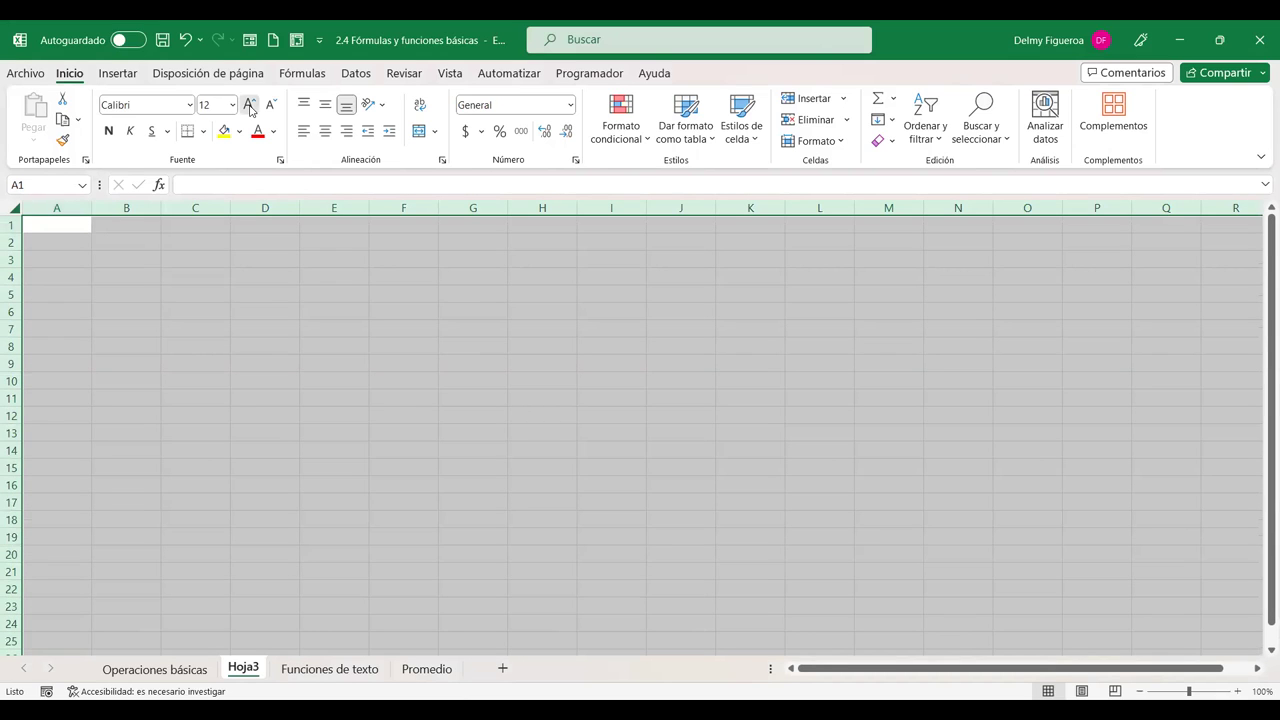
{"action": "left_click", "coordinate": [1237, 691]}
{"action": "left_click", "coordinate": [1237, 691]}
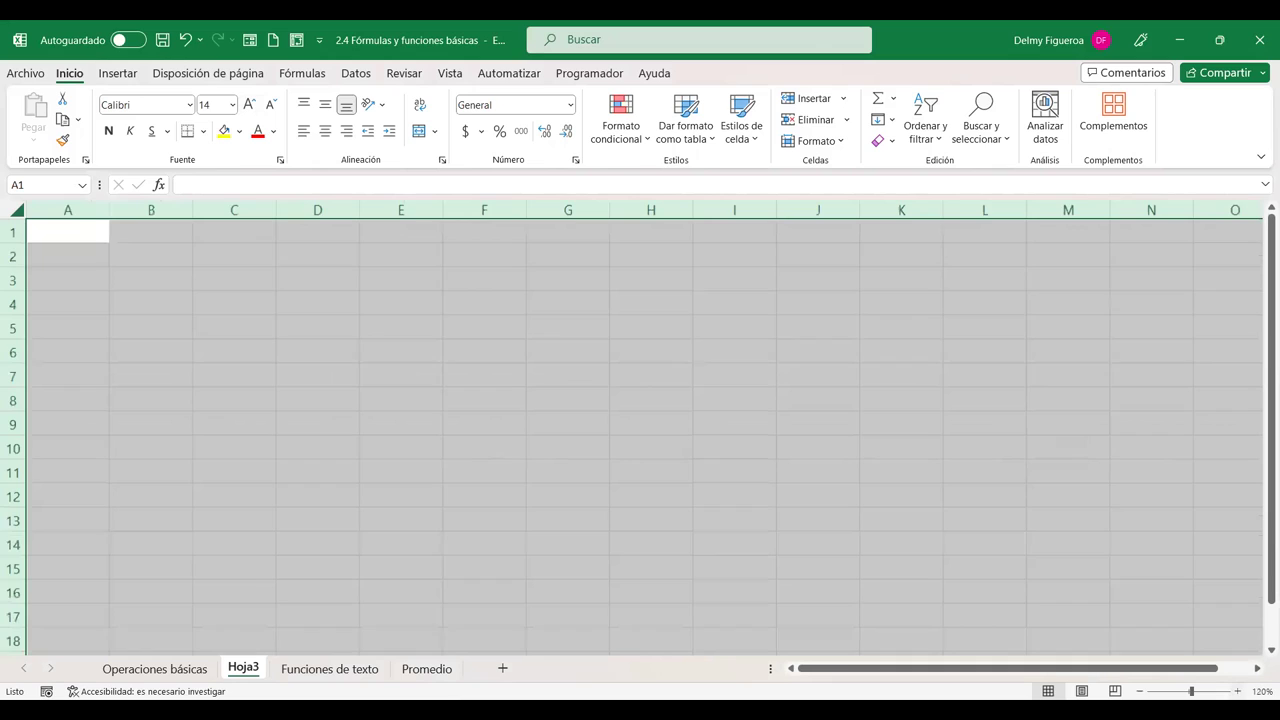
Step: Enter 'Jerarquía de operaciones en Excel' in A1, Paréntesis in A2 and Potencias in A3
{"action": "left_click", "coordinate": [62, 236]}
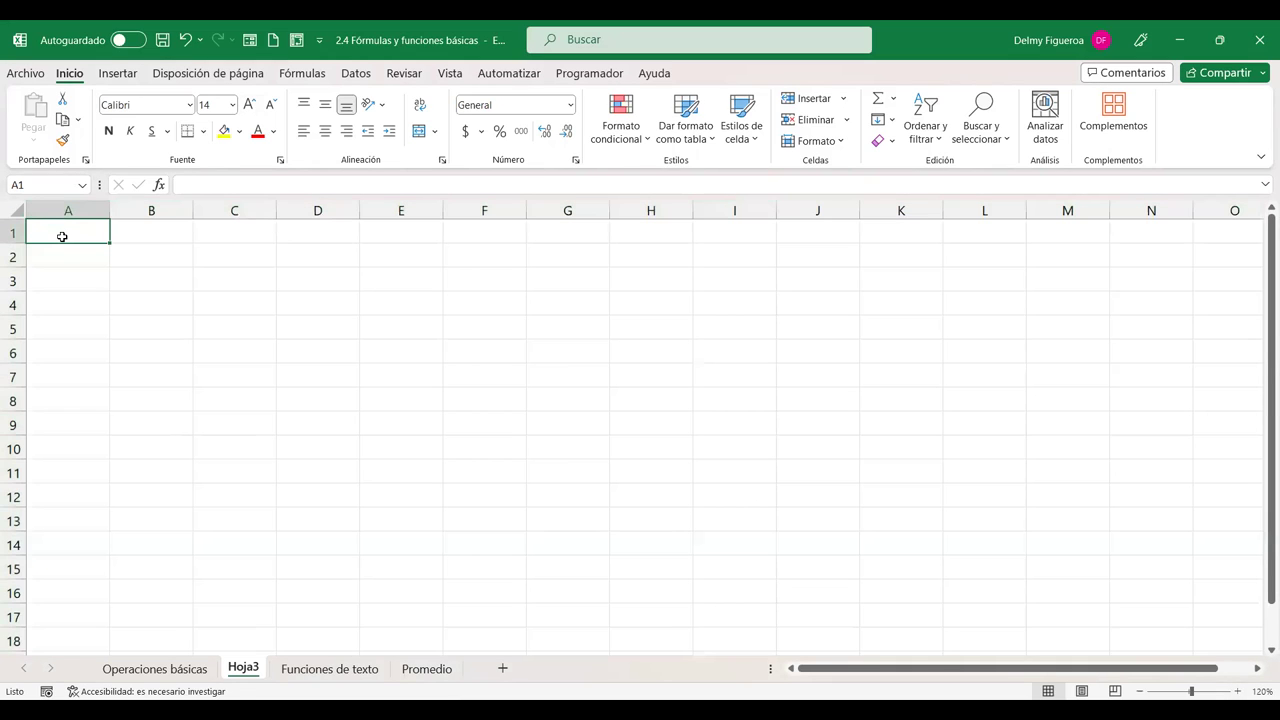
{"action": "type", "text": "Jerarquía de operaciones en Excel"}
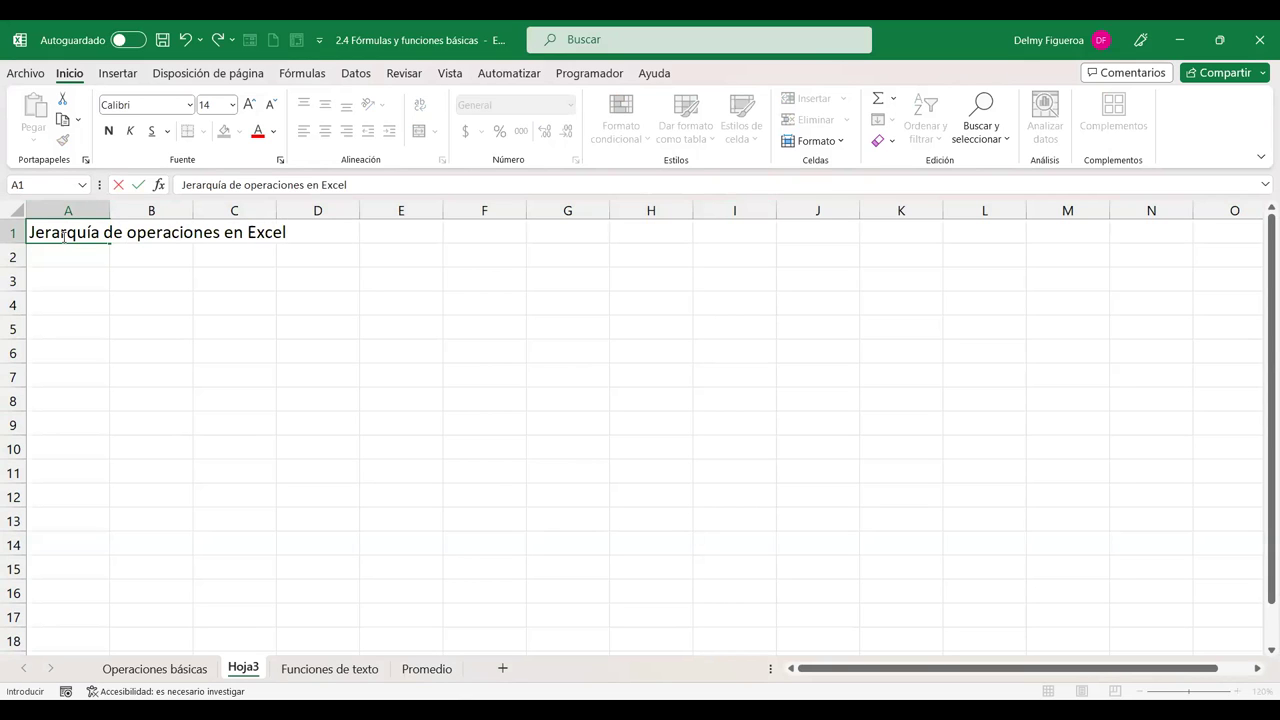
{"action": "key", "text": "Return"}
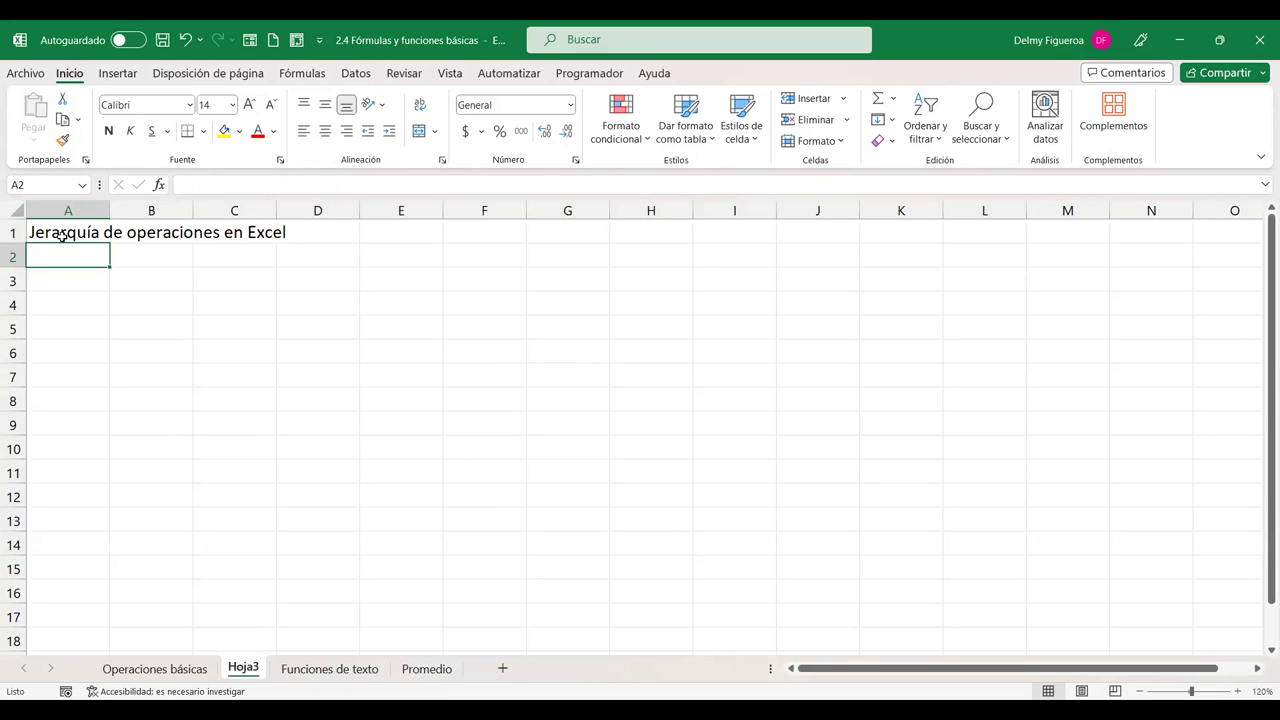
{"action": "type", "text": "PAréntesis"}
{"action": "key", "text": "Return"}
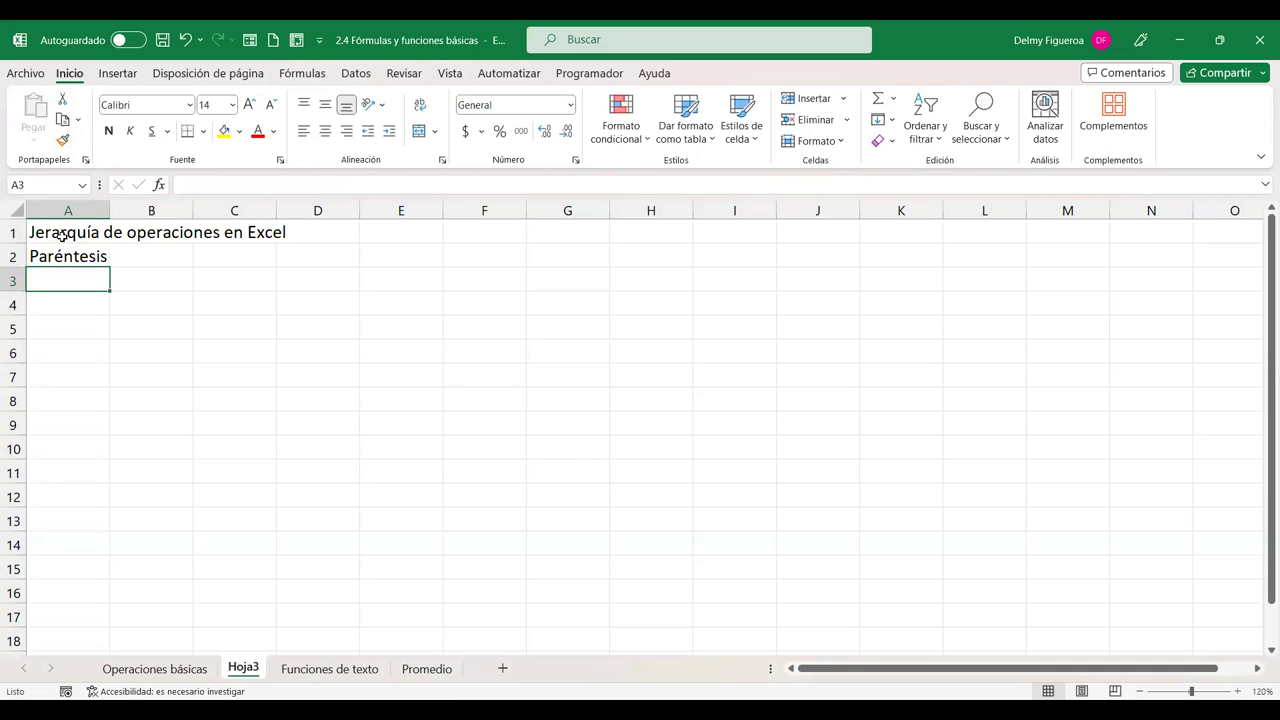
{"action": "type", "text": "Potencias"}
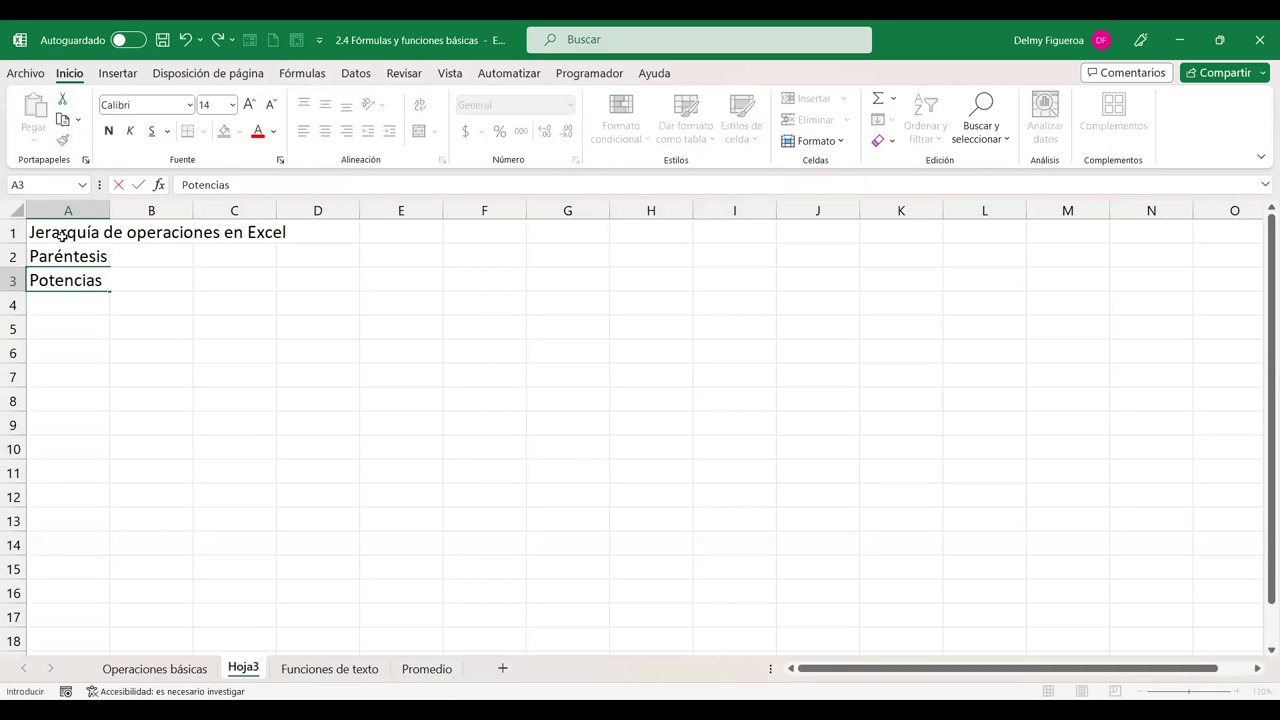
{"action": "key", "text": "Return"}
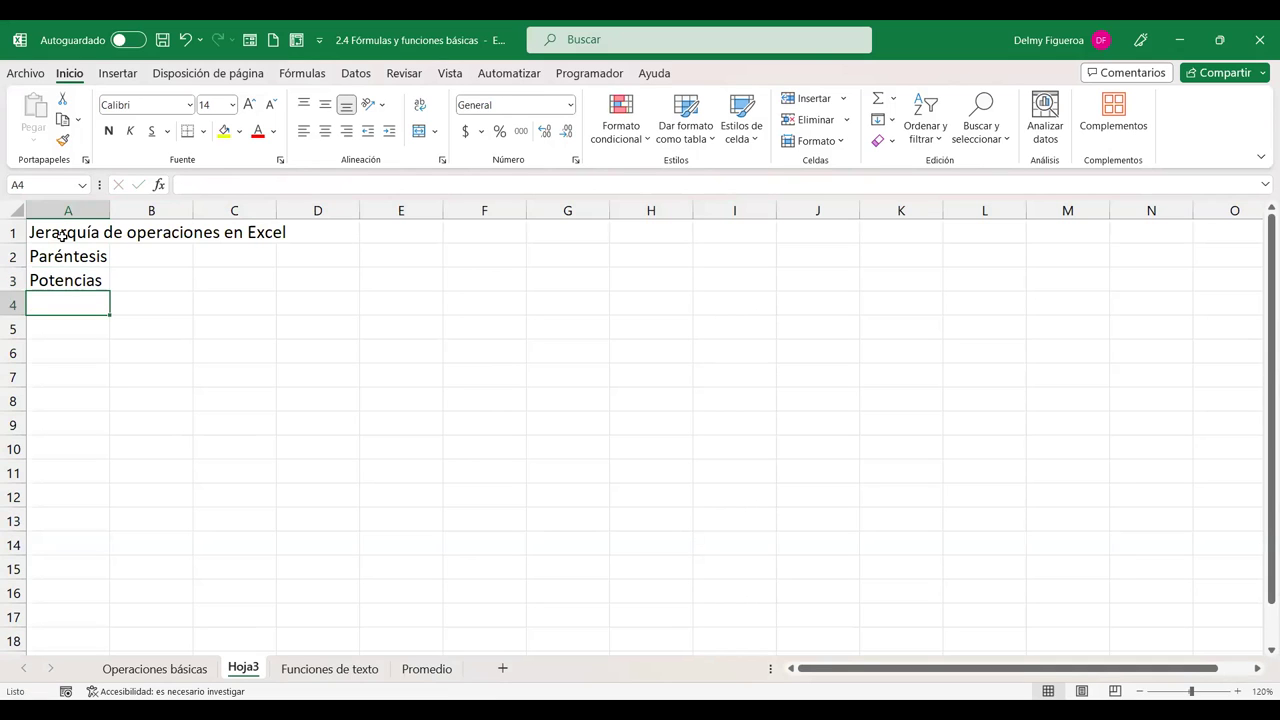
{"action": "key", "text": "Up"}
{"action": "key", "text": "Up"}
{"action": "key", "text": "Right"}
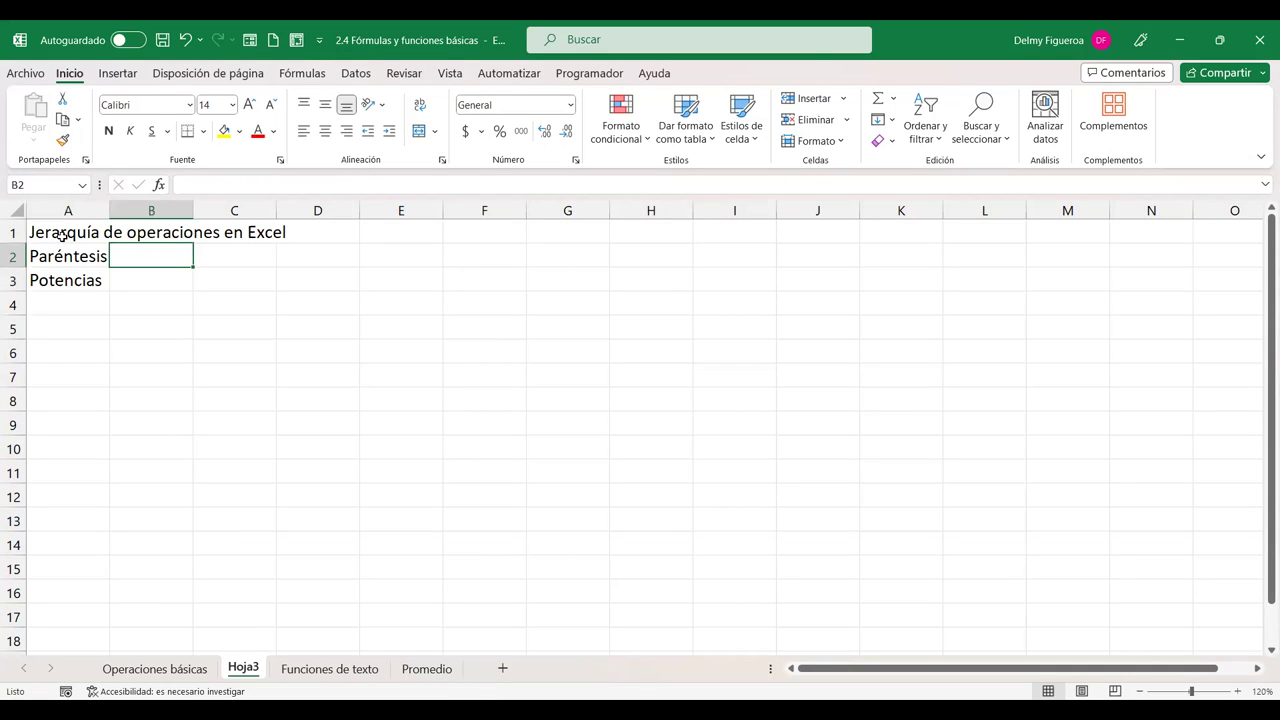
Step: Put () in B2, ^ in B3, and the note 'Alt + 94' in C3
{"action": "type", "text": "()"}
{"action": "key", "text": "Return"}
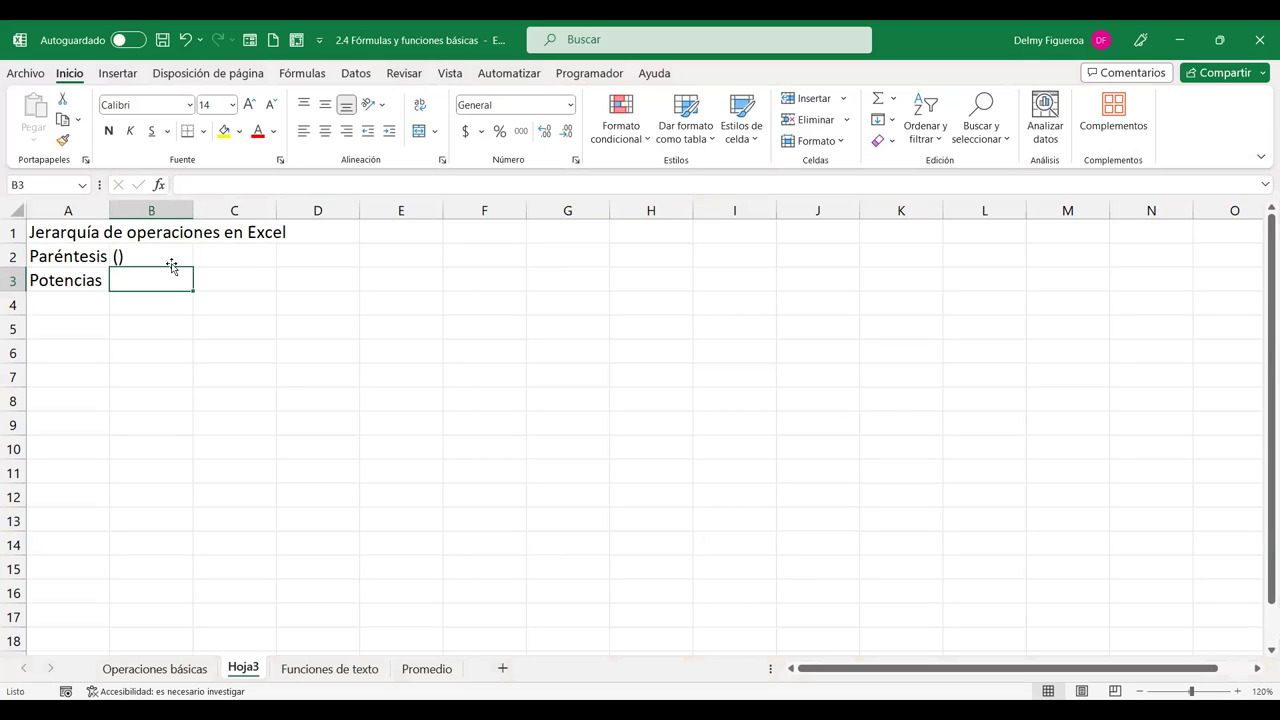
{"action": "type", "text": "^"}
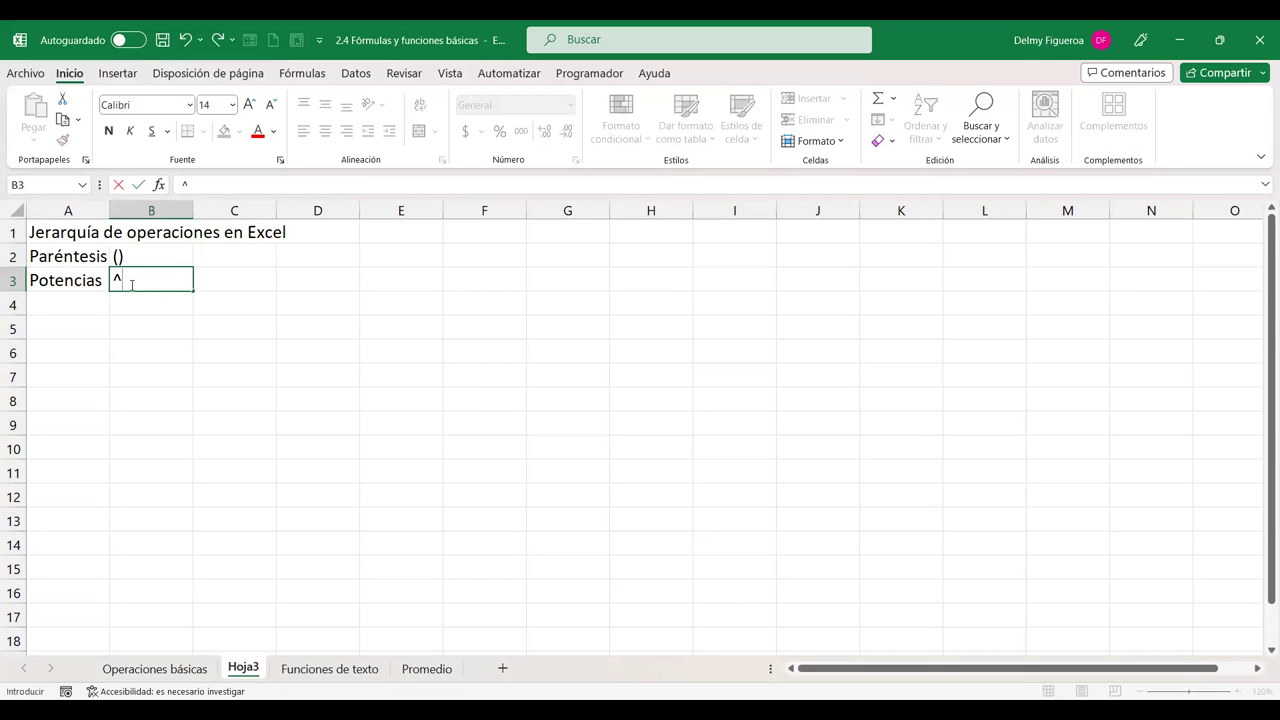
{"action": "key", "text": "Return"}
{"action": "left_click", "coordinate": [243, 290]}
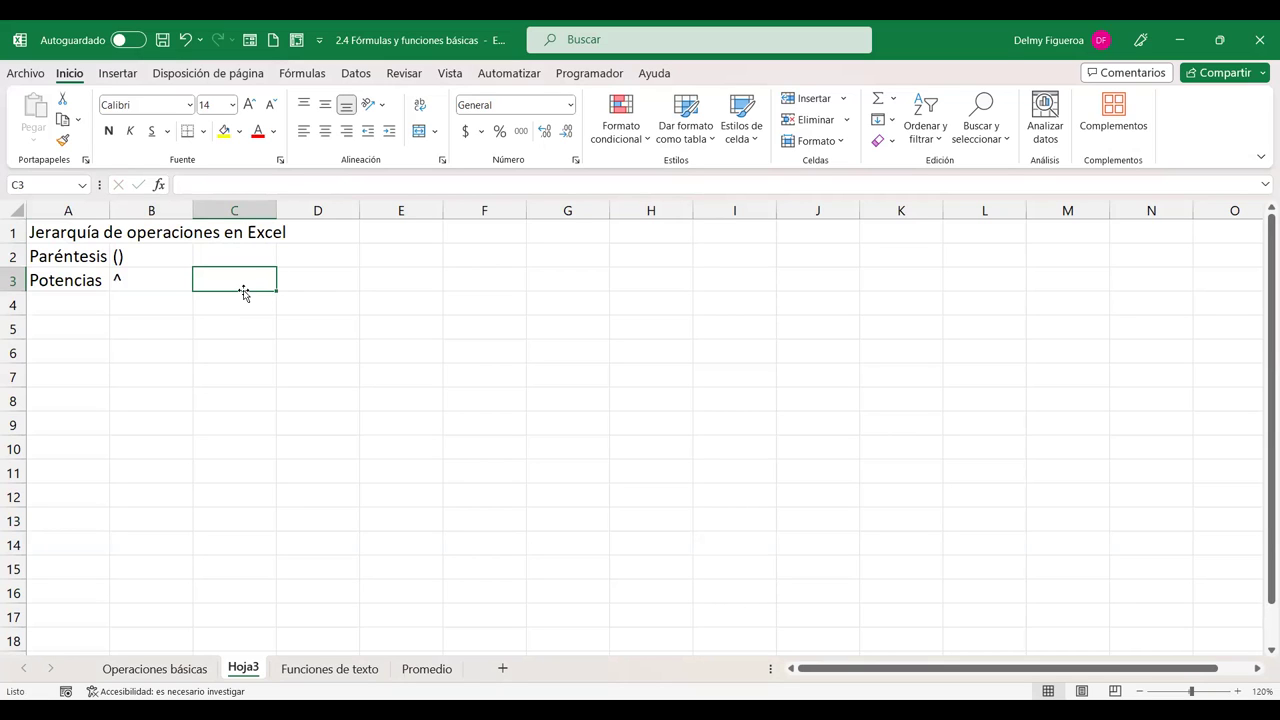
{"action": "type", "text": "Alt"}
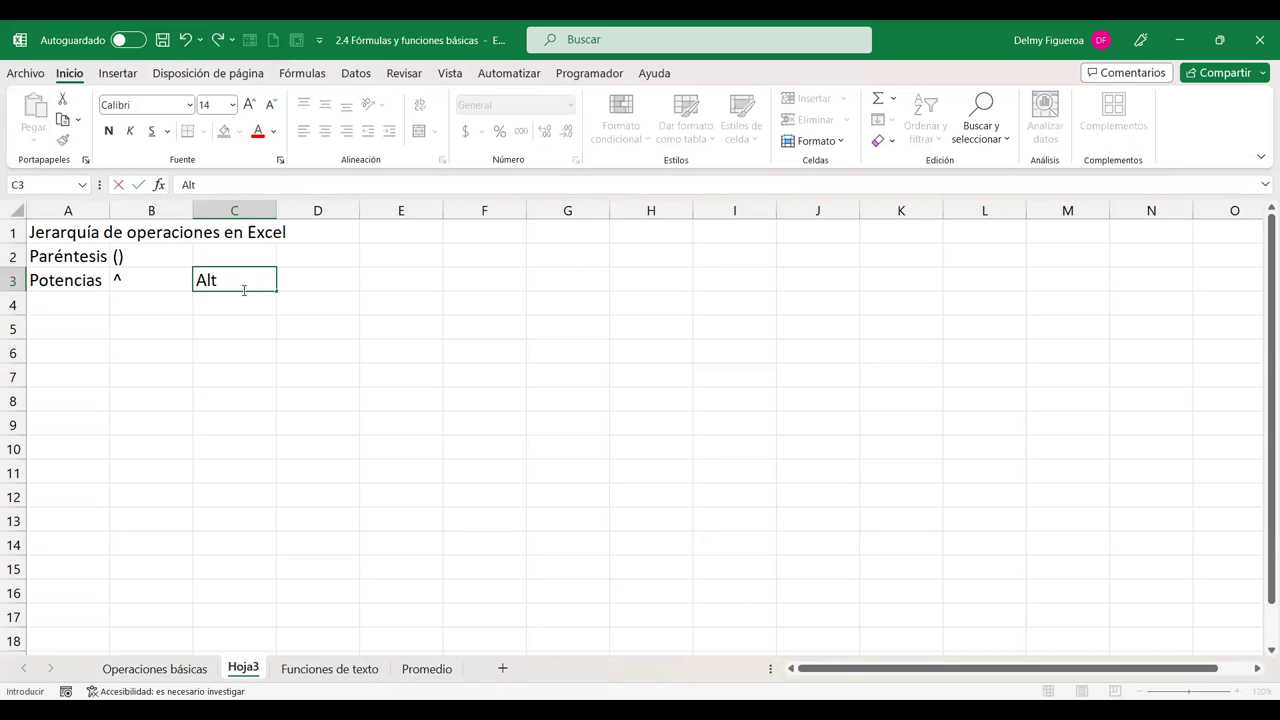
{"action": "type", "text": " + 94"}
{"action": "key", "text": "Return"}
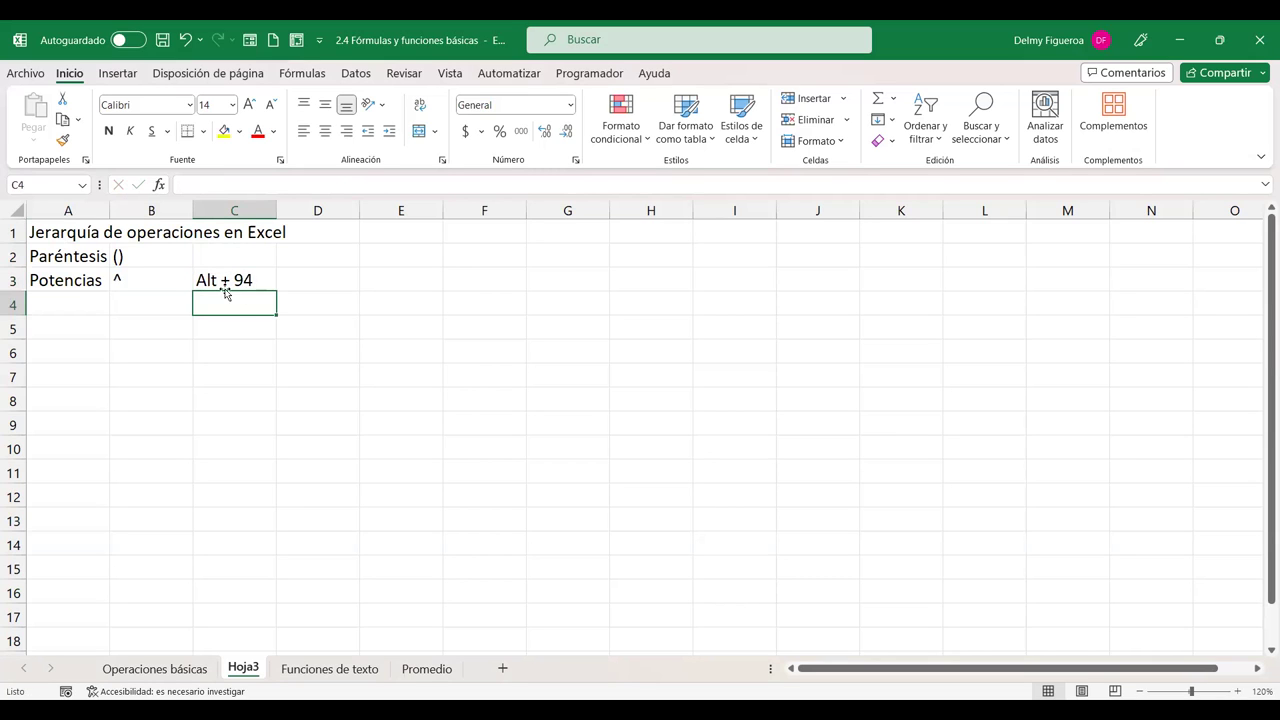
Step: Add 'Multiplicaciones y divisiones' in A4 and autofit column A to its text
{"action": "left_click", "coordinate": [69, 302]}
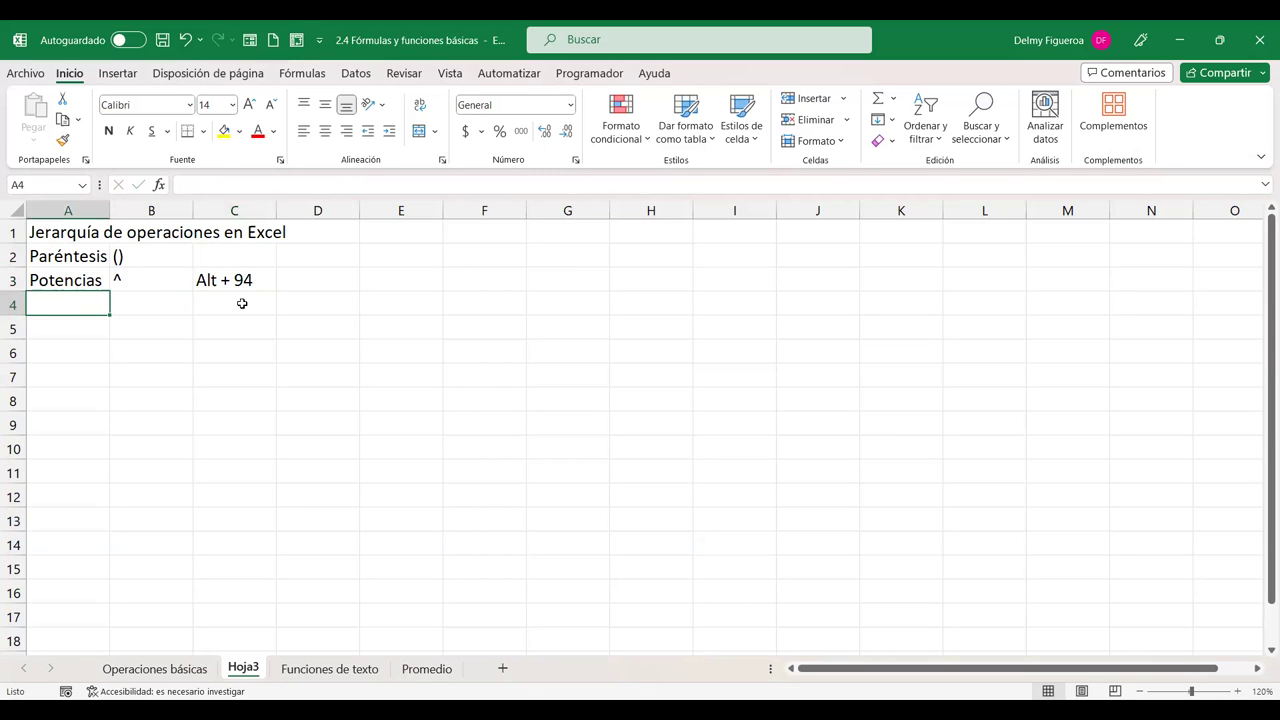
{"action": "type", "text": "Multiplic"}
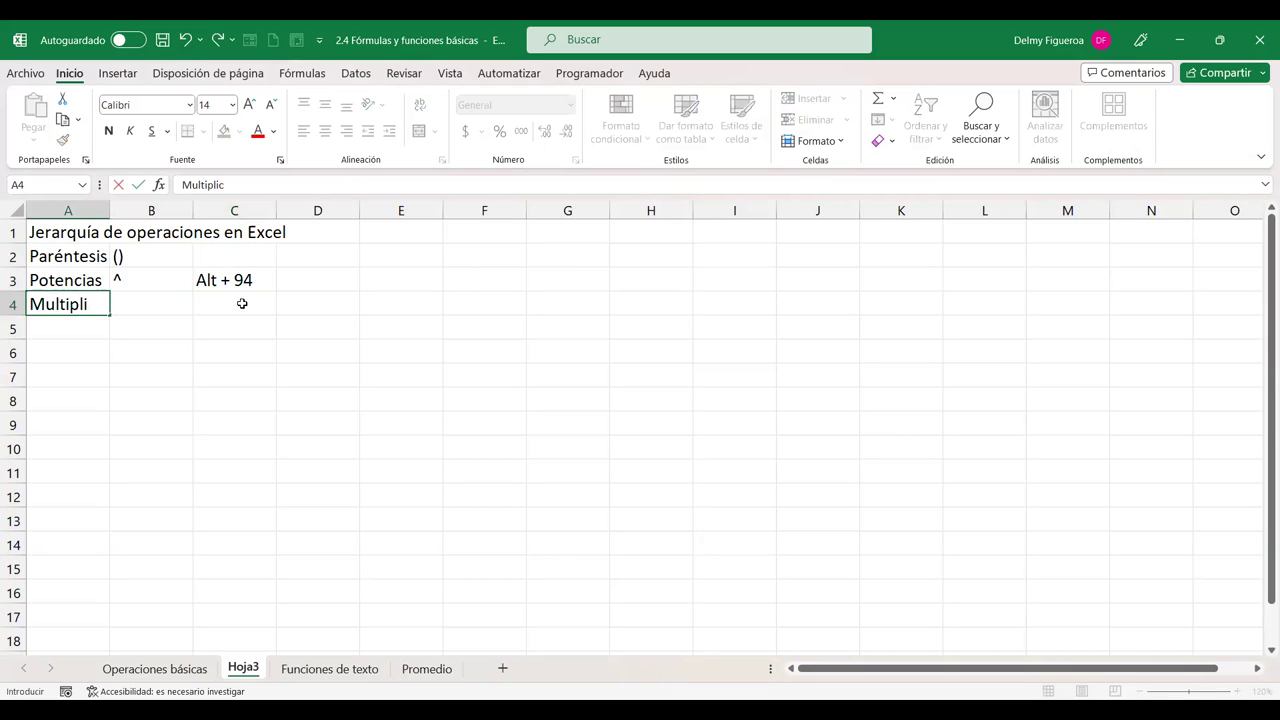
{"action": "type", "text": "aciones y divisiones"}
{"action": "key", "text": "Return"}
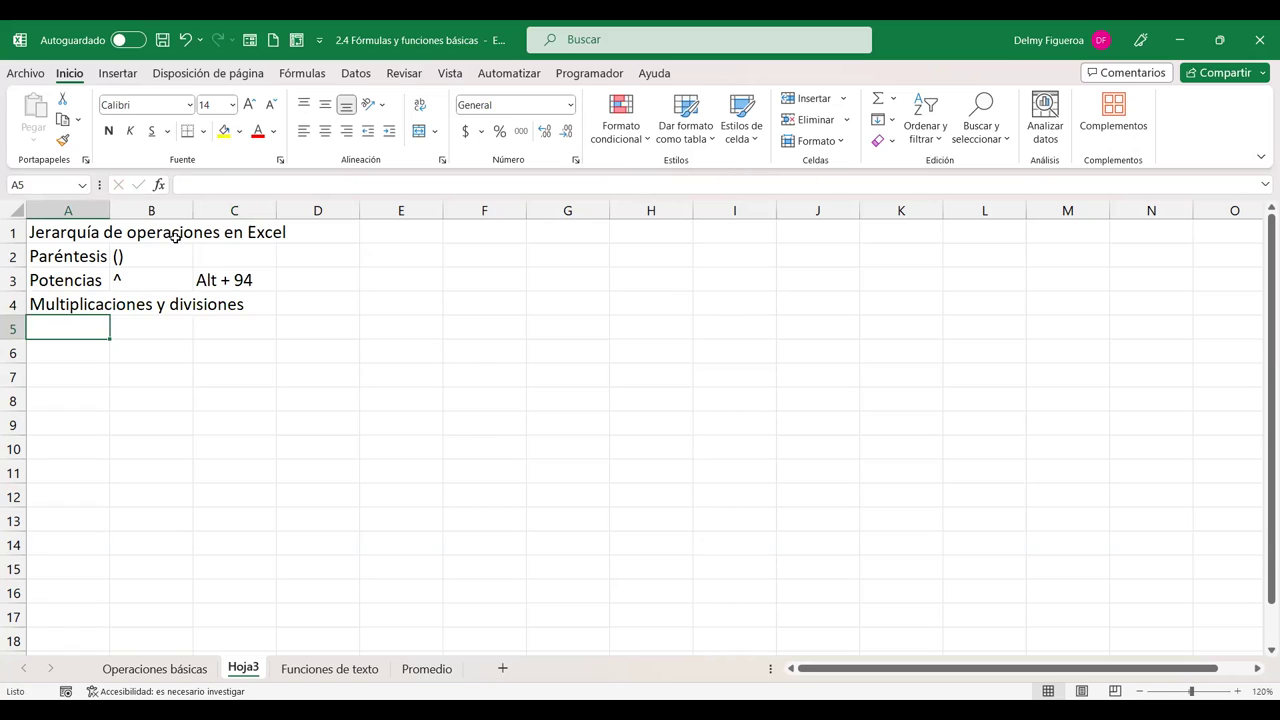
{"action": "double_click", "coordinate": [110, 210]}
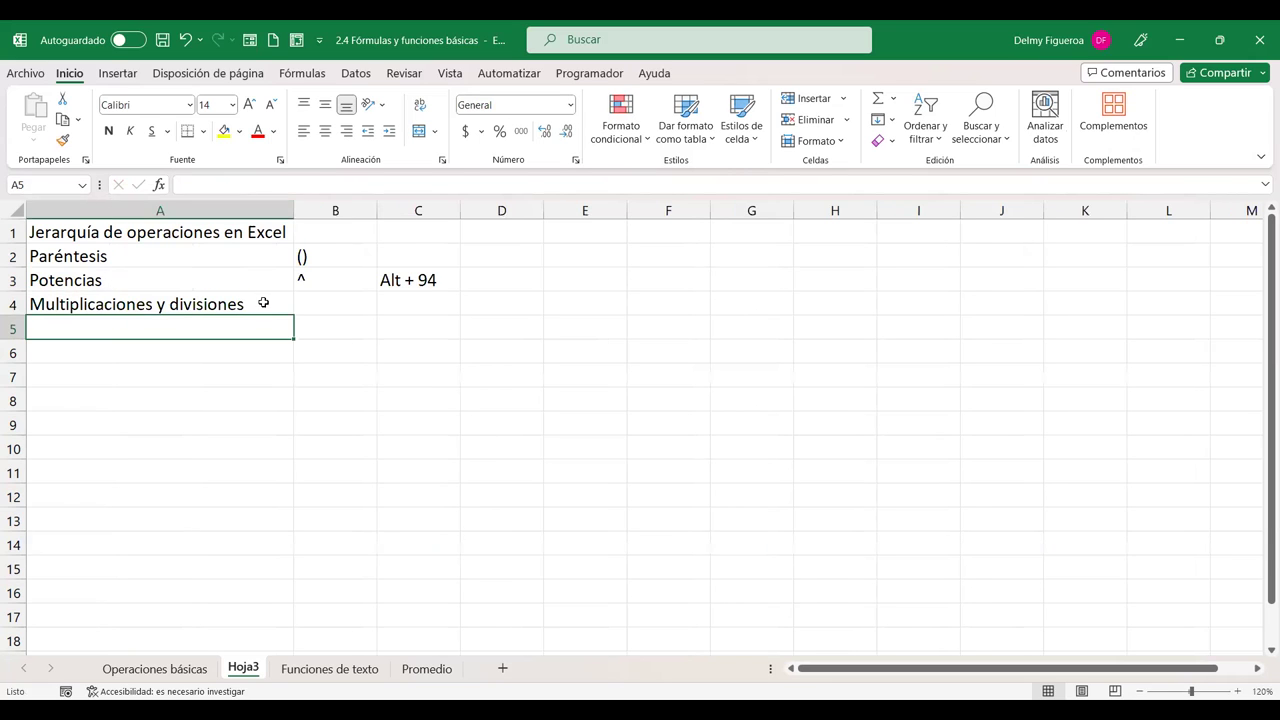
Step: Enter the symbols '* /' in B4 beside Multiplicaciones y divisiones
{"action": "left_click", "coordinate": [331, 310]}
{"action": "type", "text": "* "}
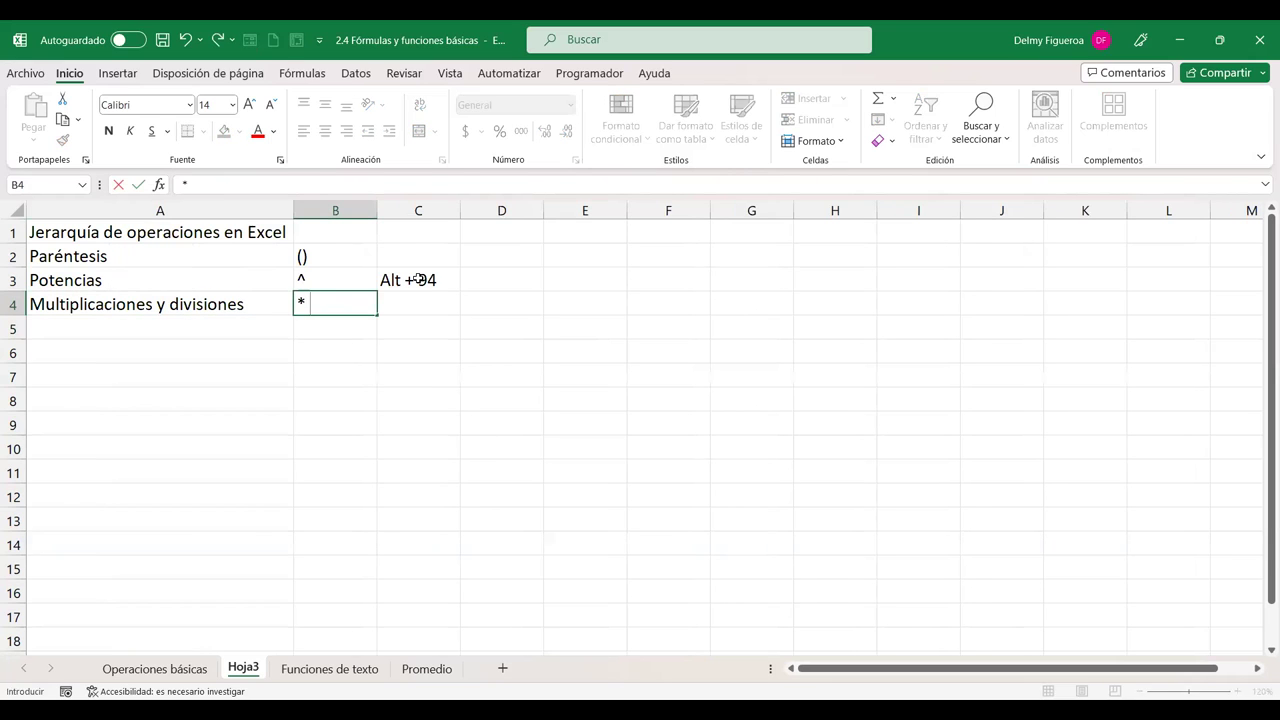
{"action": "type", "text": "/"}
{"action": "key", "text": "Return"}
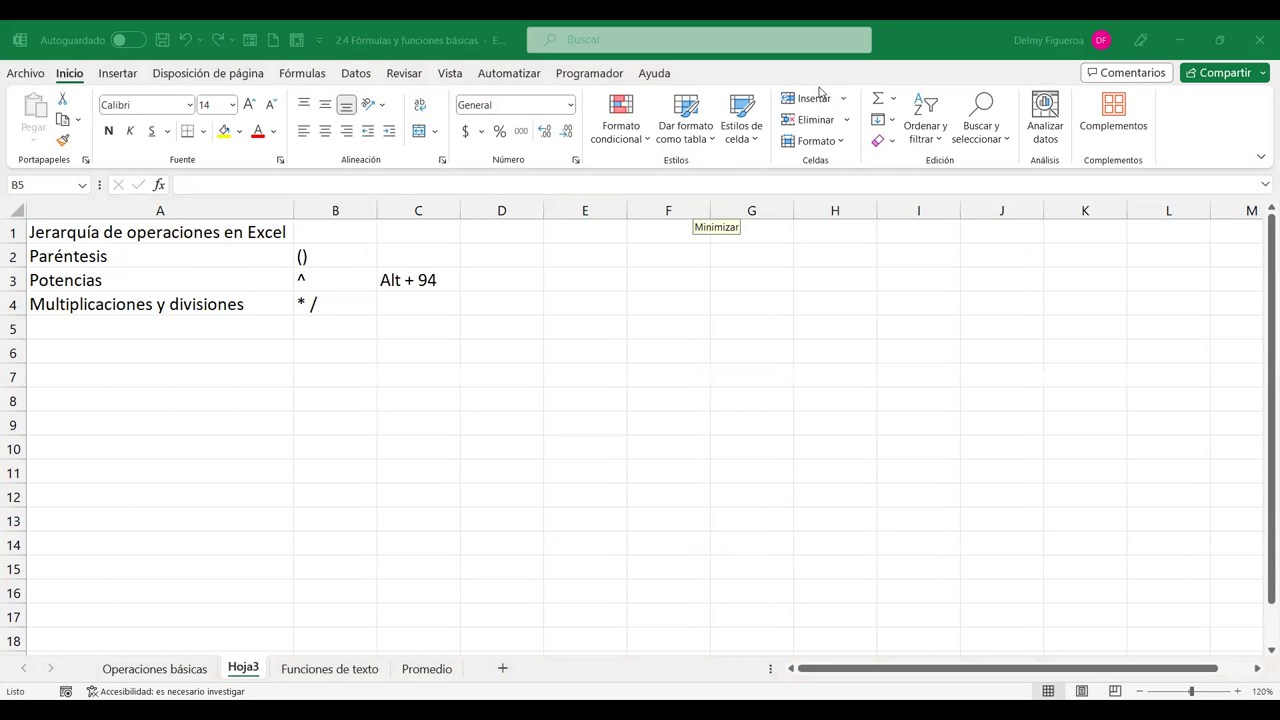
Step: Correct cell A5 to read 'Suma y resta' and return to B5
{"action": "left_click", "coordinate": [172, 328]}
{"action": "type", "text": "y res"}
{"action": "key", "text": "BackSpace"}
{"action": "key", "text": "BackSpace"}
{"action": "key", "text": "BackSpace"}
{"action": "key", "text": "BackSpace"}
{"action": "key", "text": "BackSpace"}
{"action": "key", "text": "BackSpace"}
{"action": "type", "text": "a y resta"}
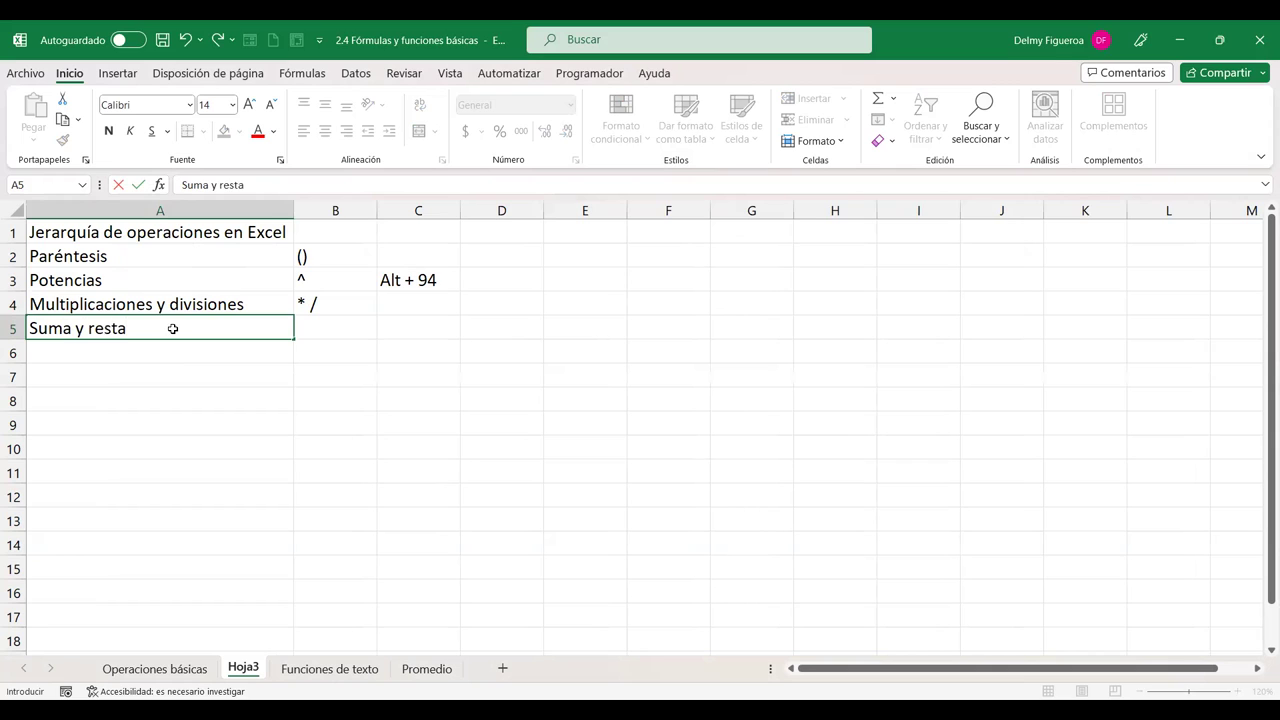
{"action": "key", "text": "Tab"}
{"action": "key", "text": "Tab"}
{"action": "key", "text": "shift+Tab"}
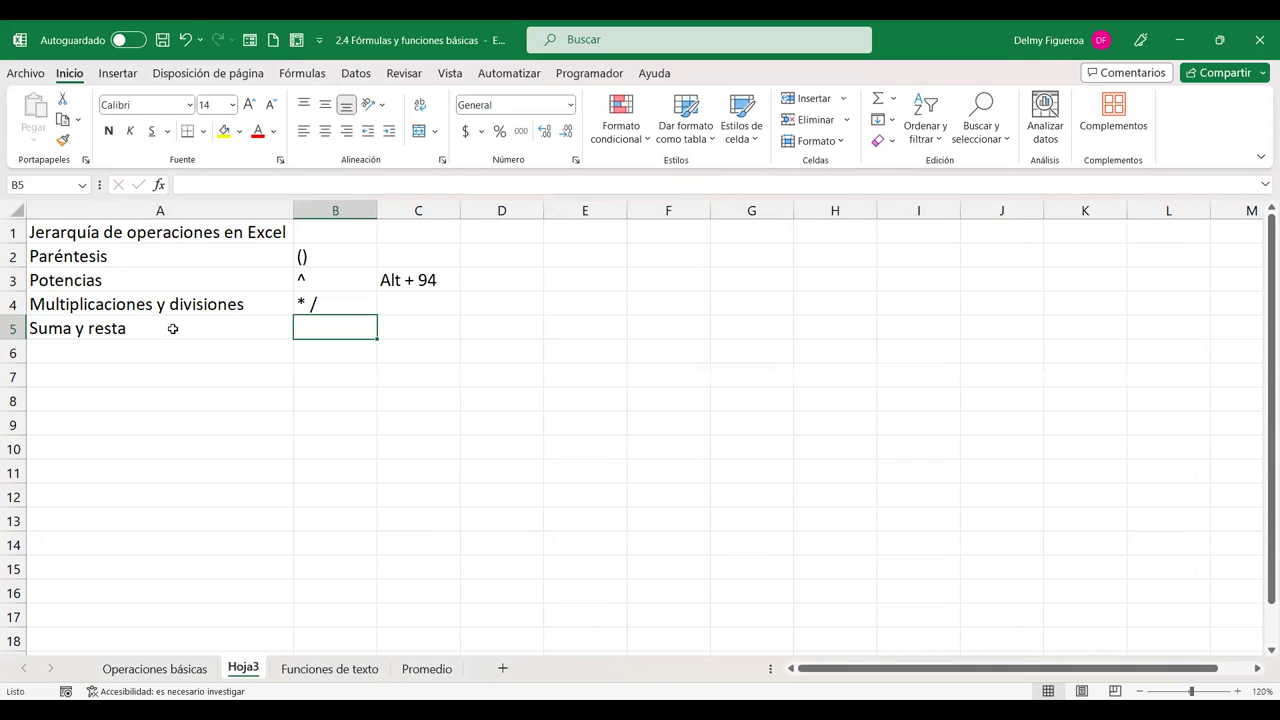
Step: Attempt to enter '+ -' in B5, dismissing the incomplete-formula warning and cancelling
{"action": "type", "text": "+ -"}
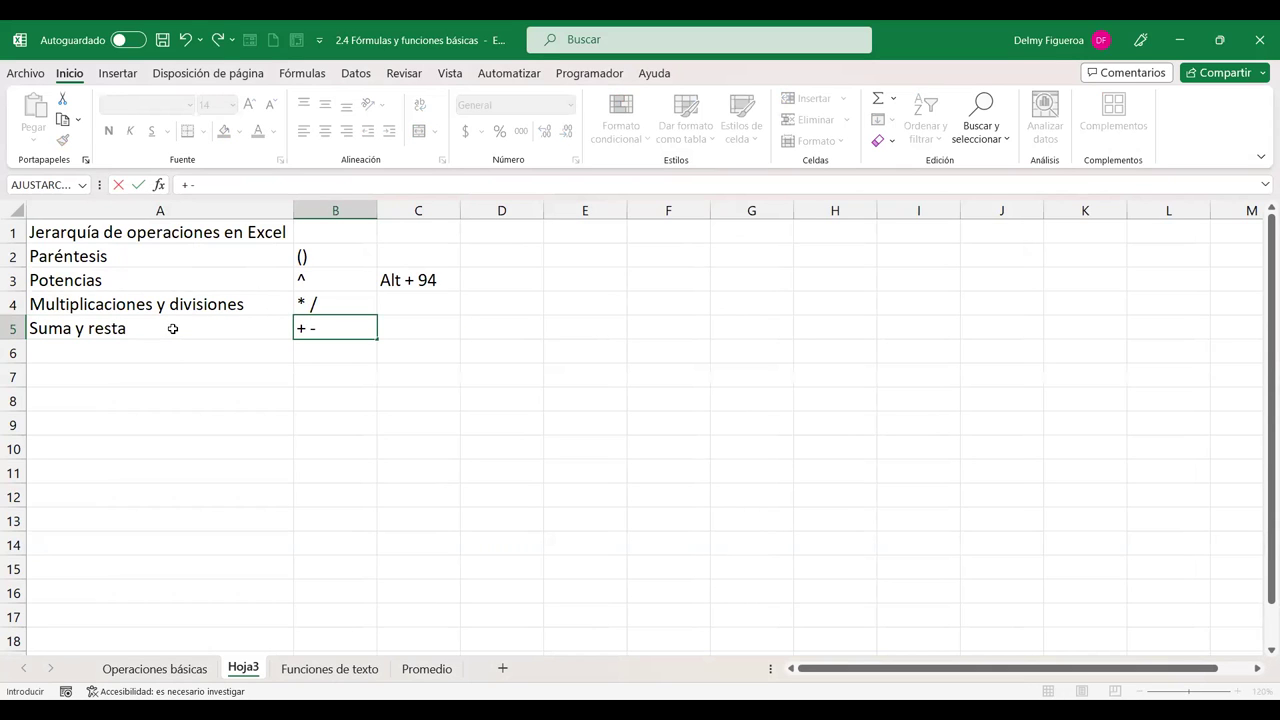
{"action": "key", "text": "Return"}
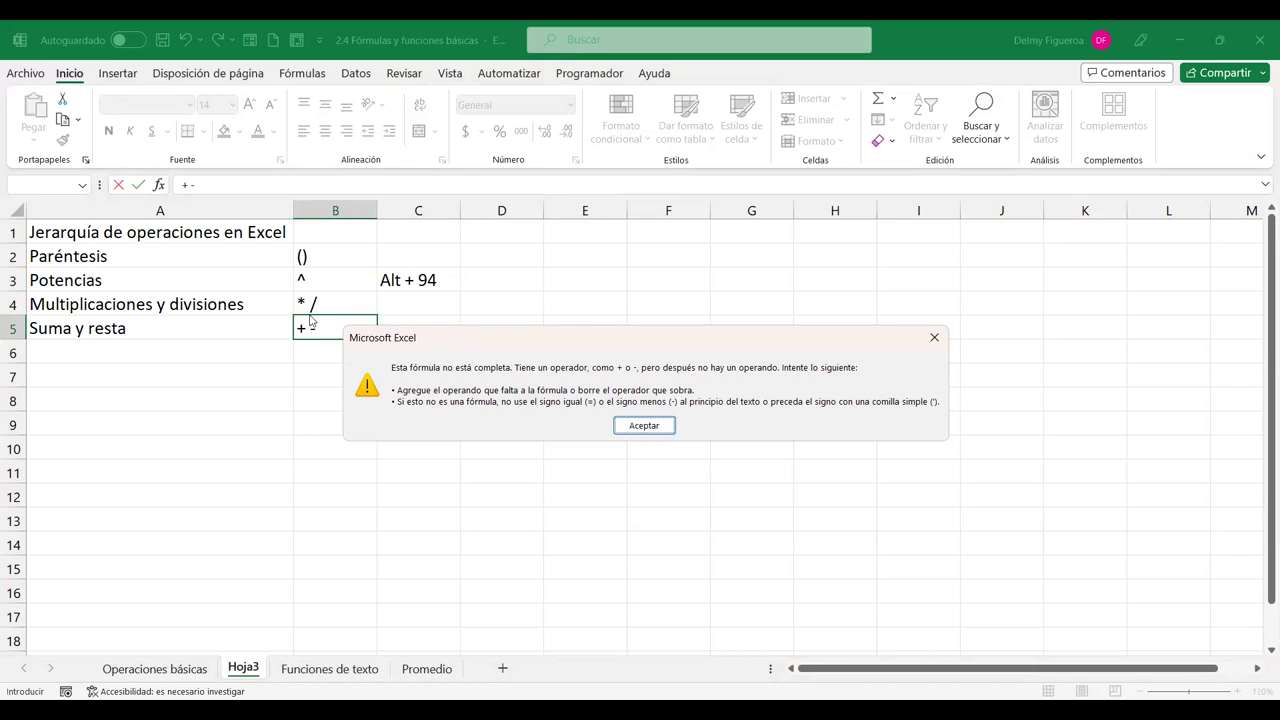
{"action": "key", "text": "Return"}
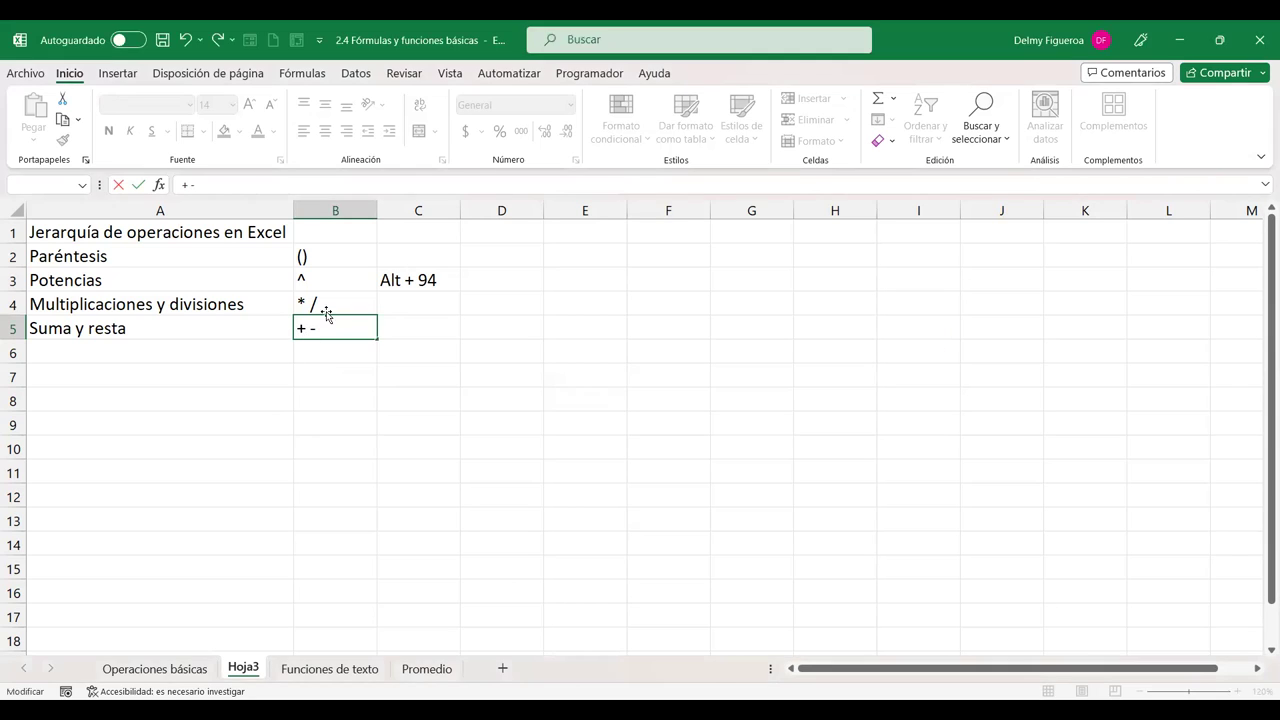
{"action": "key", "text": "BackSpace"}
{"action": "key", "text": "Escape"}
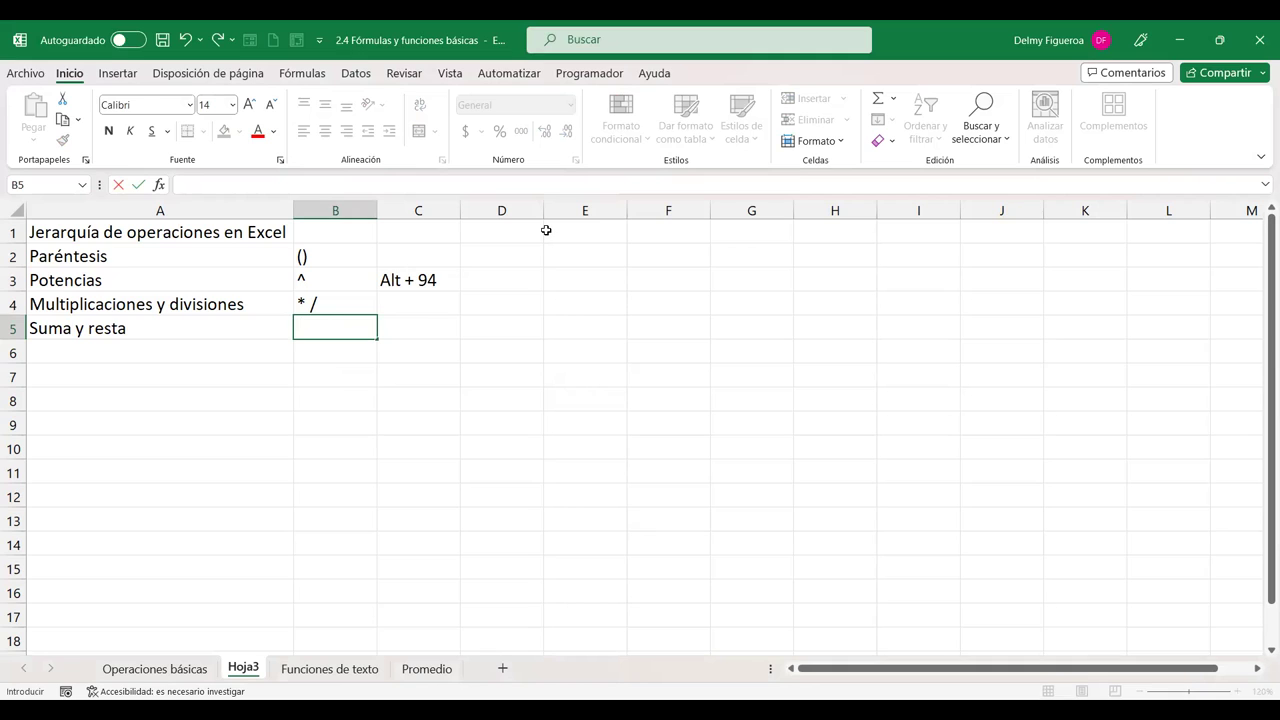
{"action": "type", "text": "- +"}
{"action": "key", "text": "Return"}
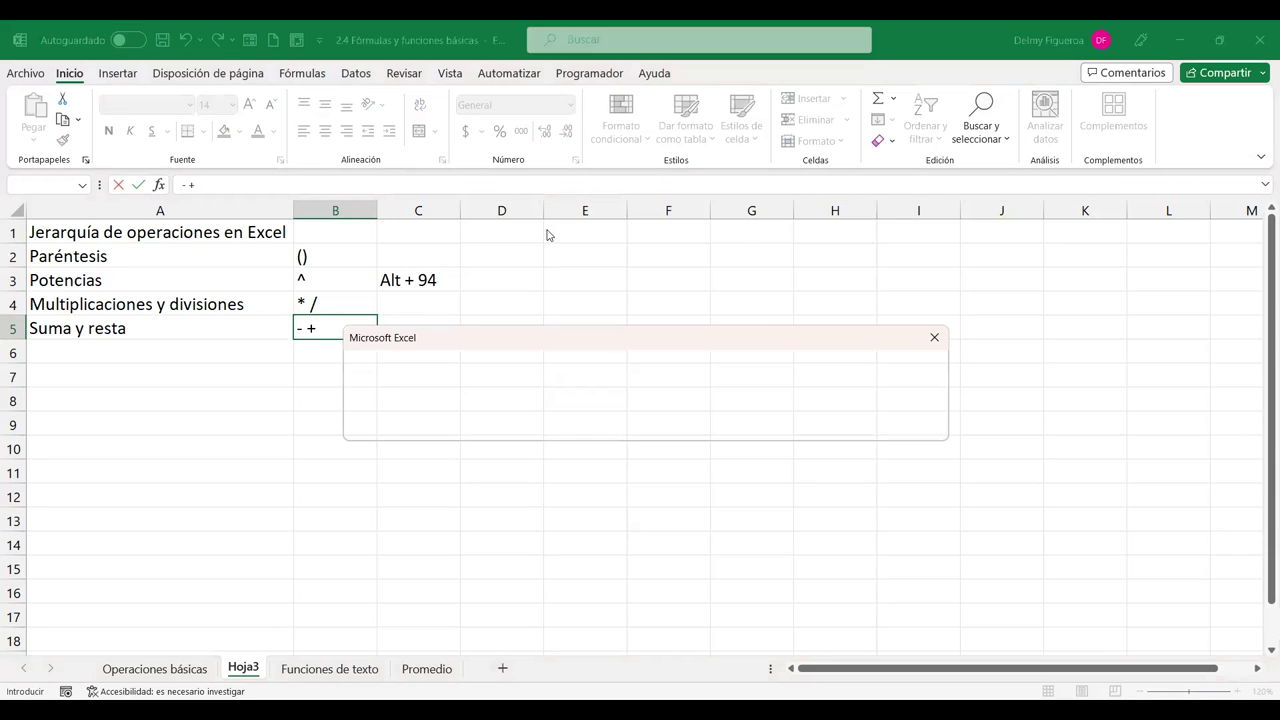
{"action": "key", "text": "Escape"}
{"action": "key", "text": "Escape"}
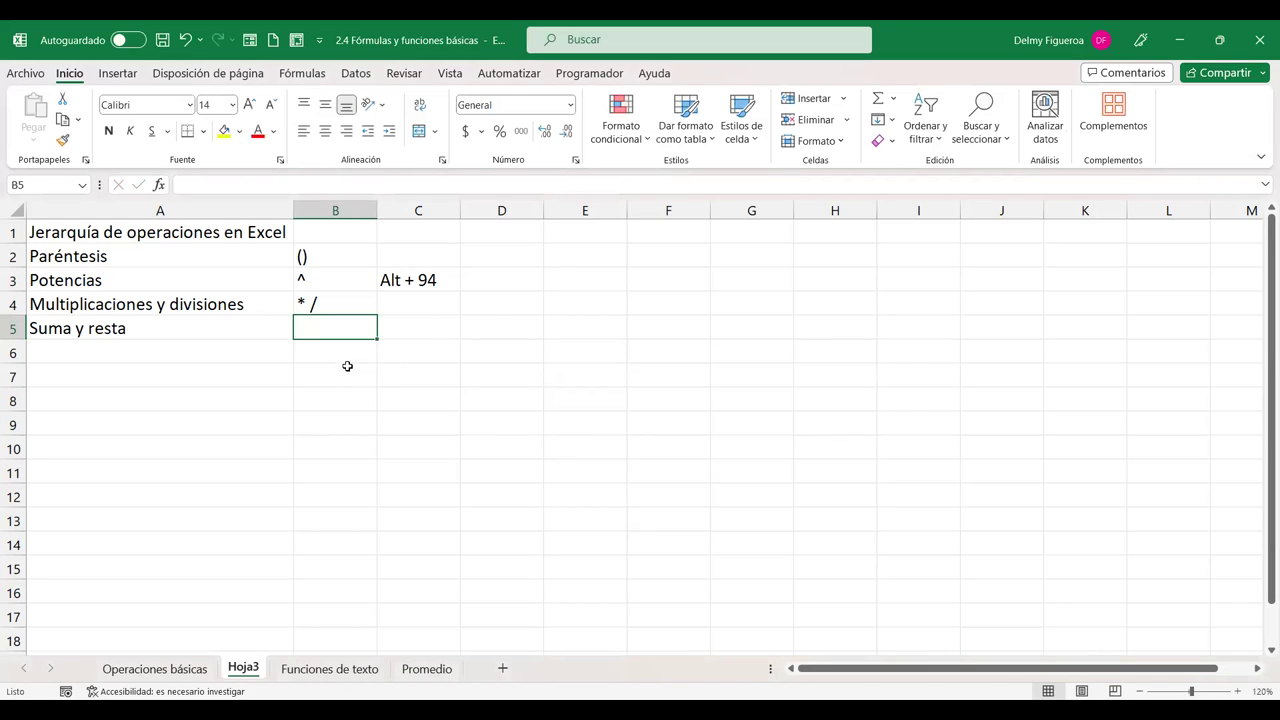
Step: Extend cell selections with F8 over C6:D8 and B5:F8, then return to B5
{"action": "left_click", "coordinate": [403, 372]}
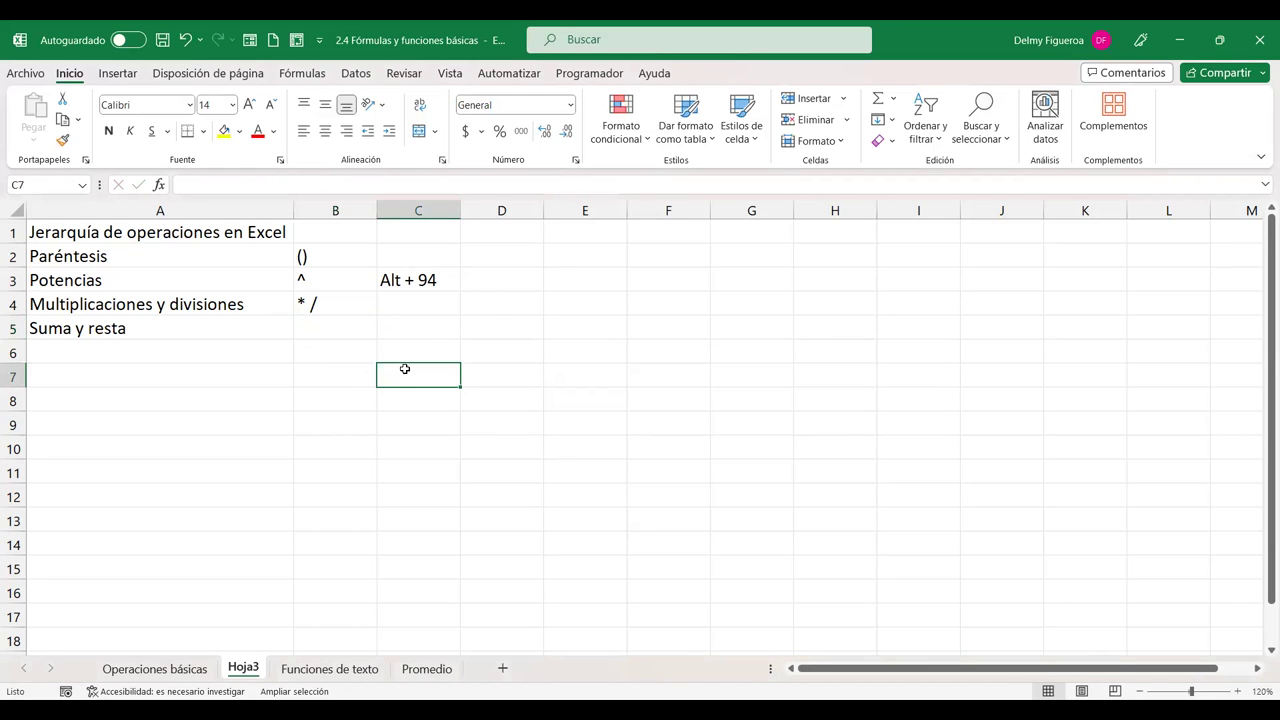
{"action": "key", "text": "F8"}
{"action": "left_click", "coordinate": [382, 350]}
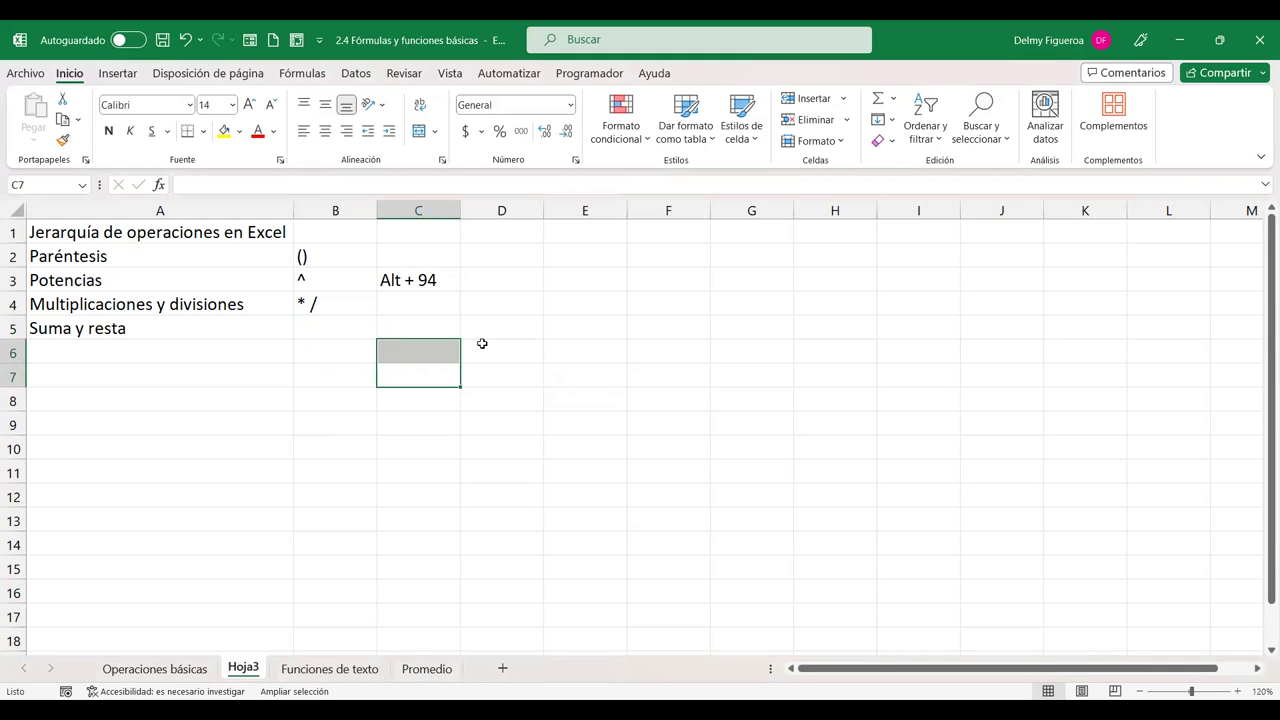
{"action": "left_click", "coordinate": [484, 393]}
{"action": "key", "text": "F8"}
{"action": "left_click", "coordinate": [688, 374]}
{"action": "left_click", "coordinate": [355, 329]}
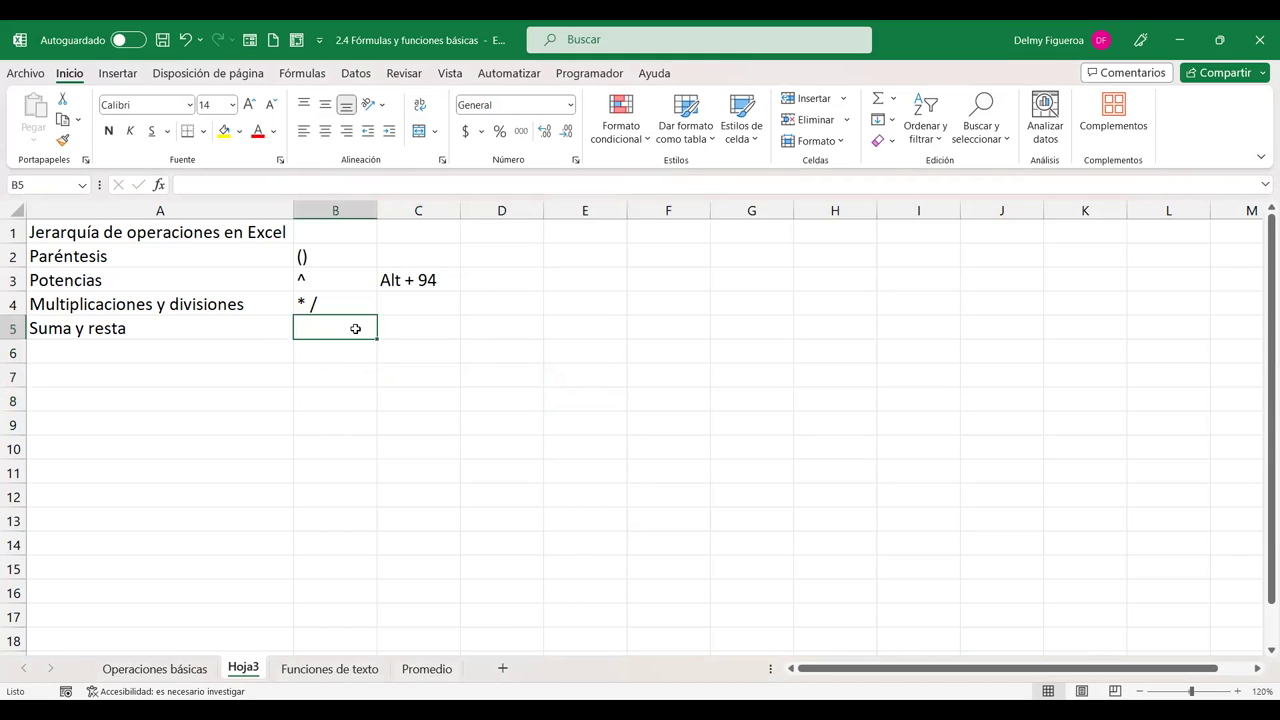
{"action": "key", "text": "F8"}
{"action": "left_click", "coordinate": [658, 397]}
{"action": "key", "text": "F8"}
{"action": "left_click", "coordinate": [486, 340]}
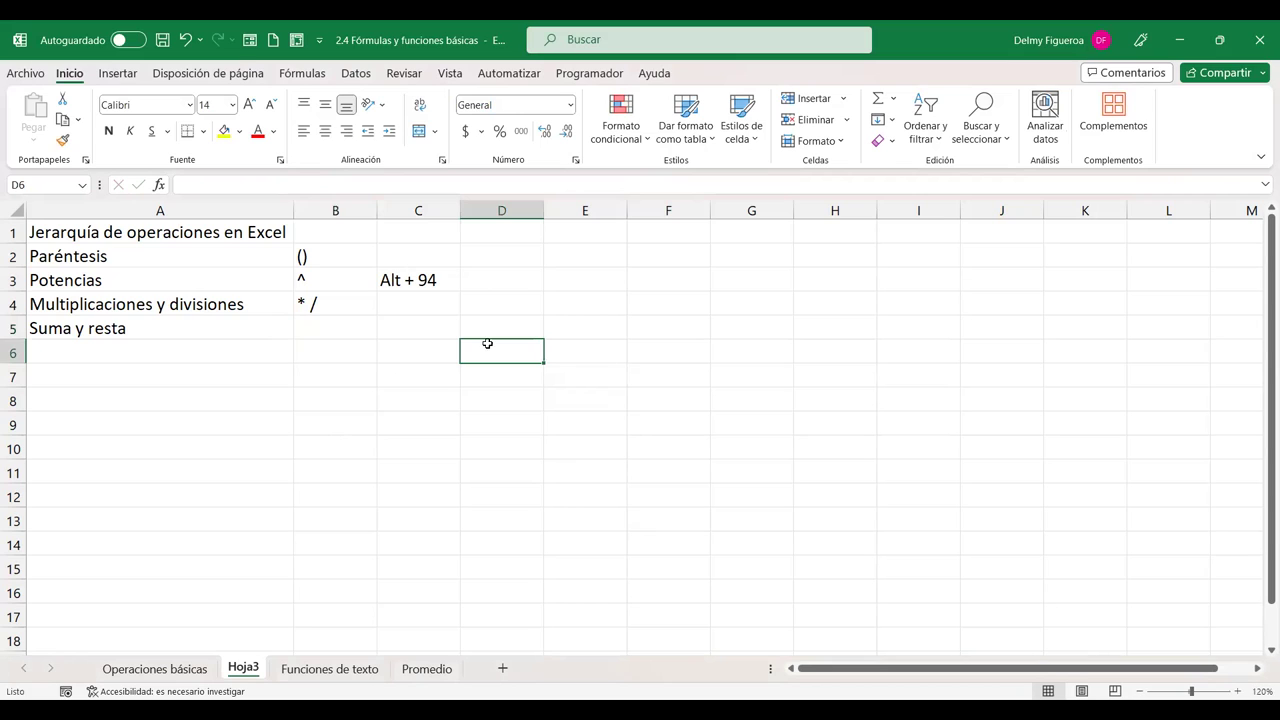
{"action": "left_click", "coordinate": [309, 322]}
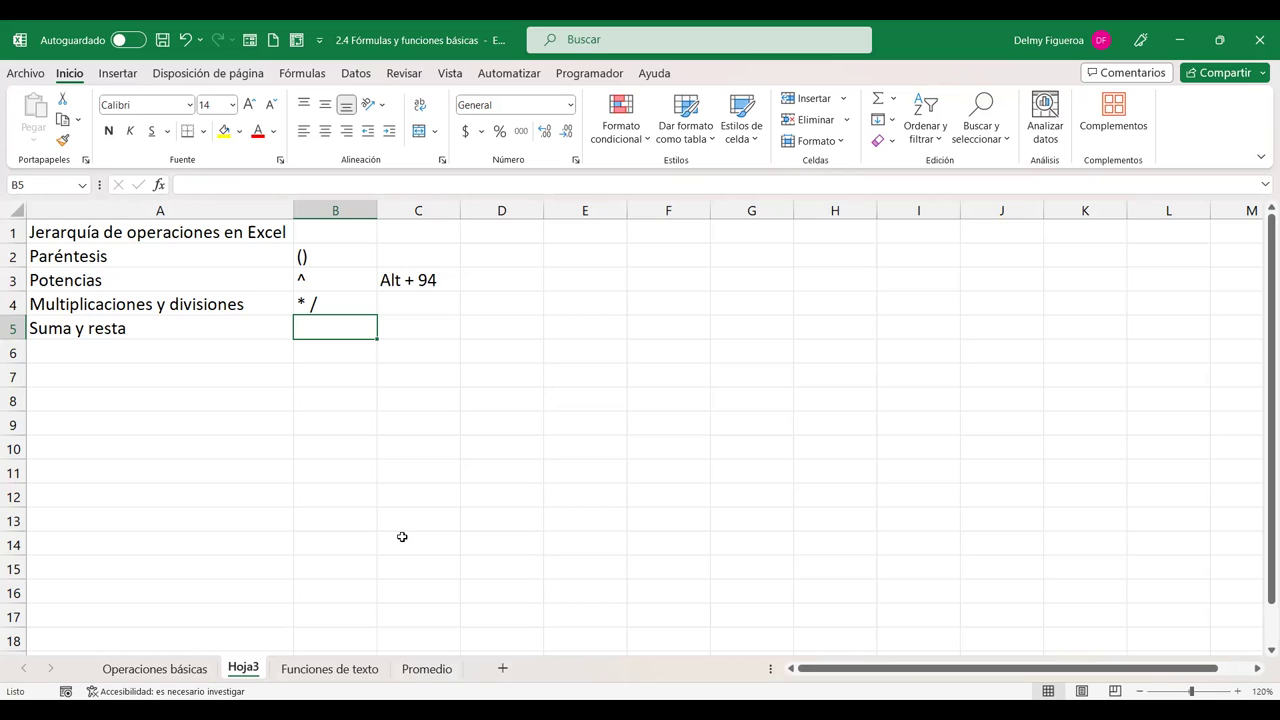
Step: Store '+ -' in B5 as plain text and check the cell's contents
{"action": "type", "text": "+ -"}
{"action": "key", "text": "Return"}
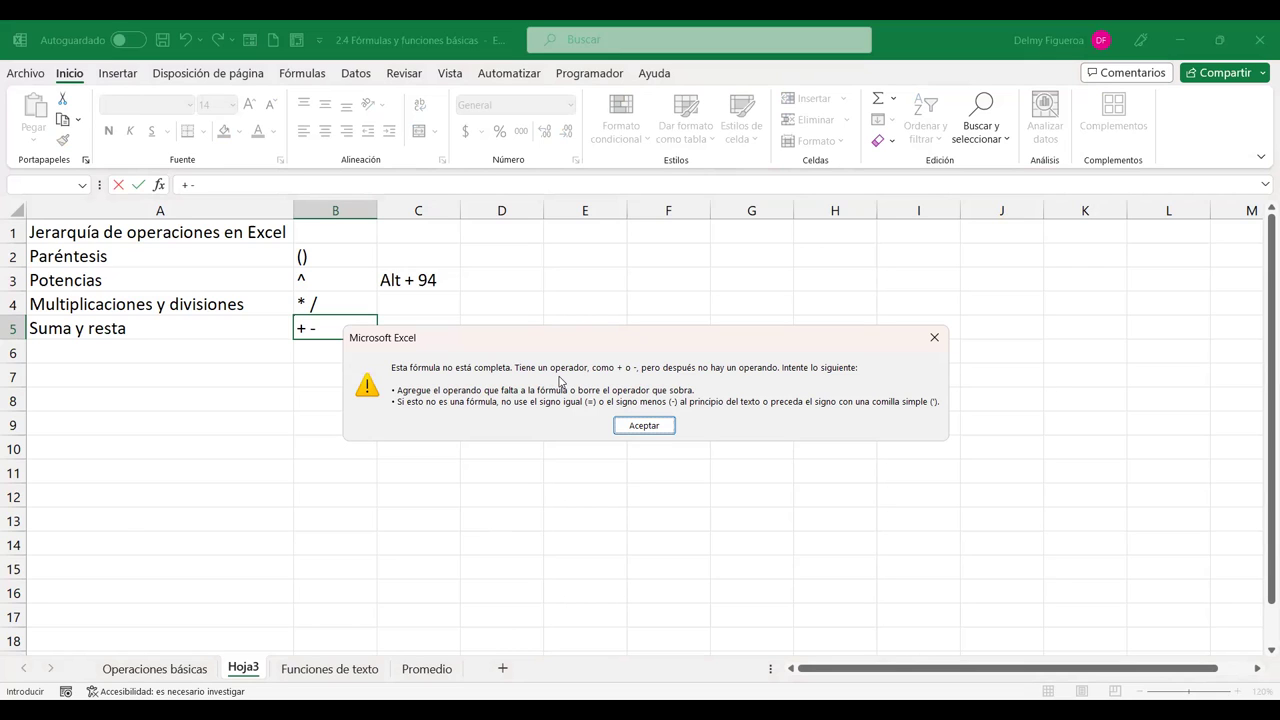
{"action": "key", "text": "Return"}
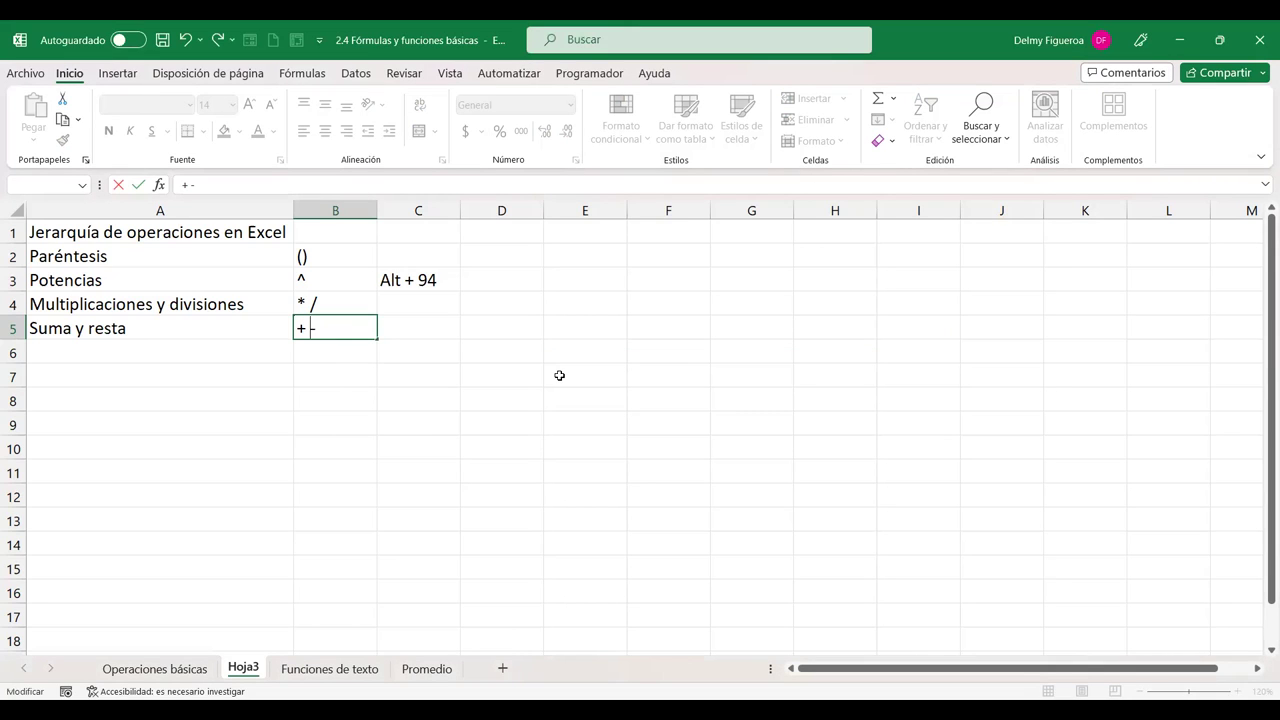
{"action": "key", "text": "Escape"}
{"action": "key", "text": "F8"}
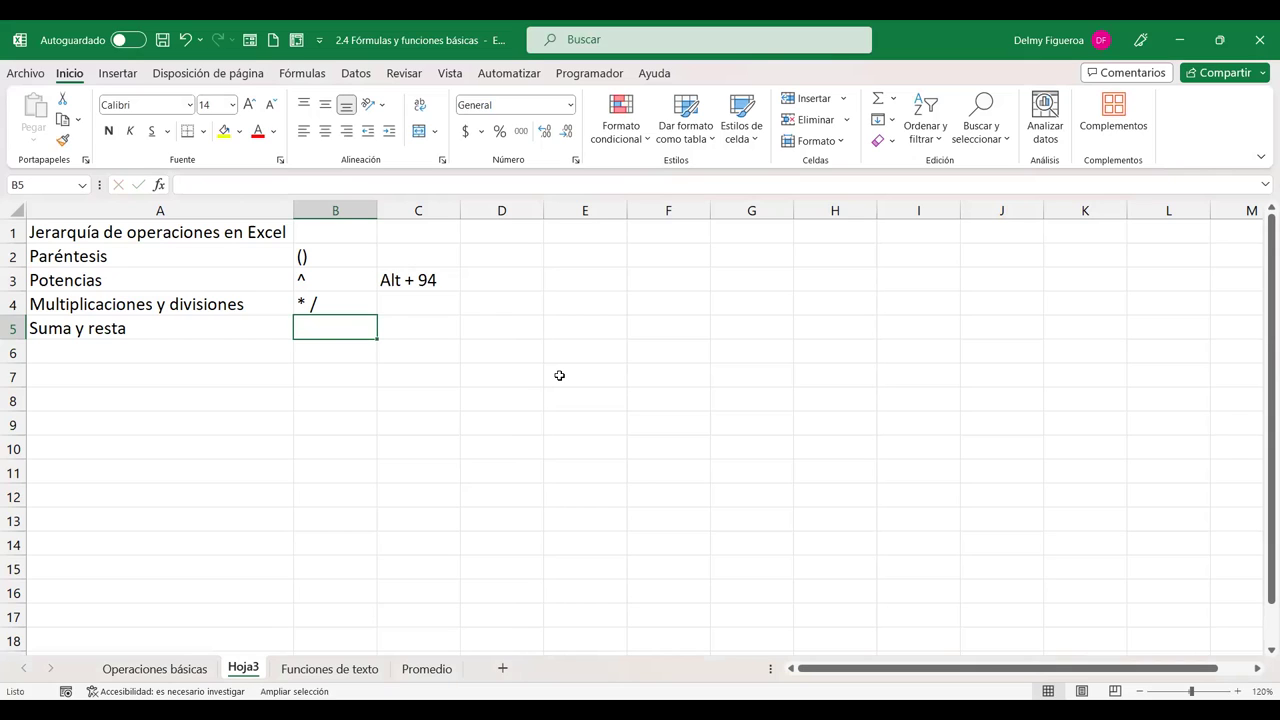
{"action": "type", "text": "+"}
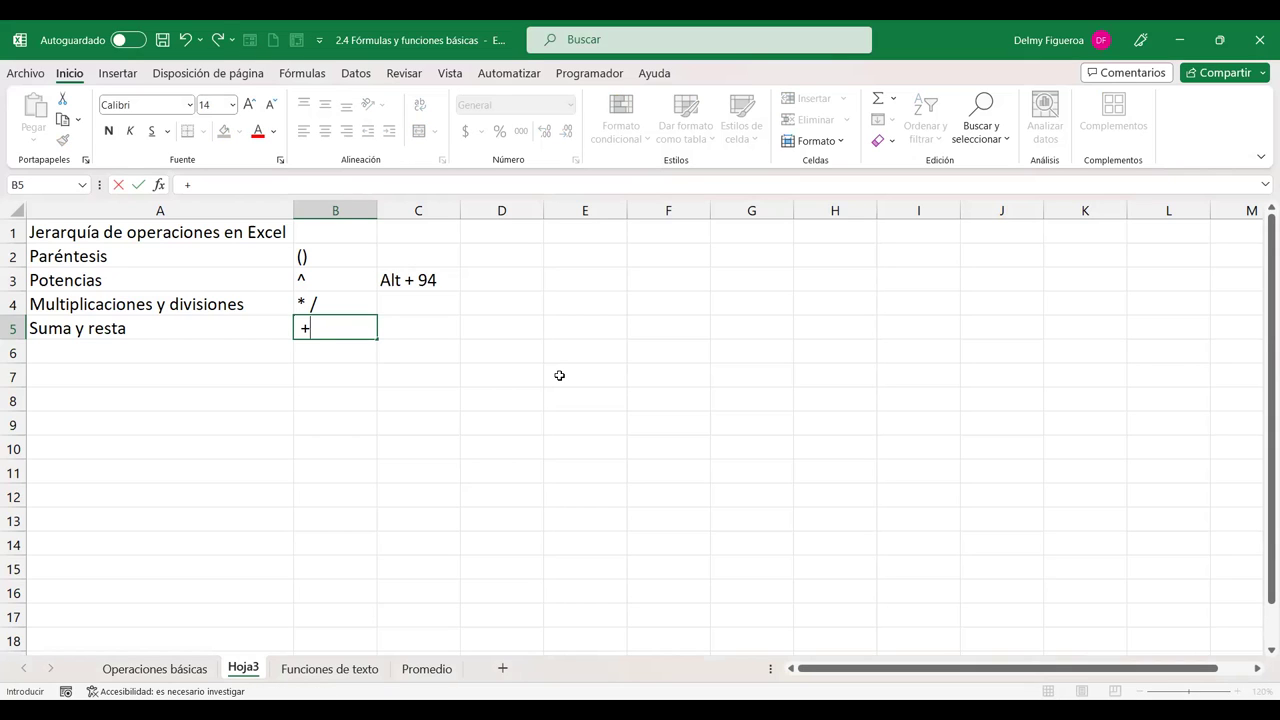
{"action": "type", "text": " -"}
{"action": "key", "text": "Return"}
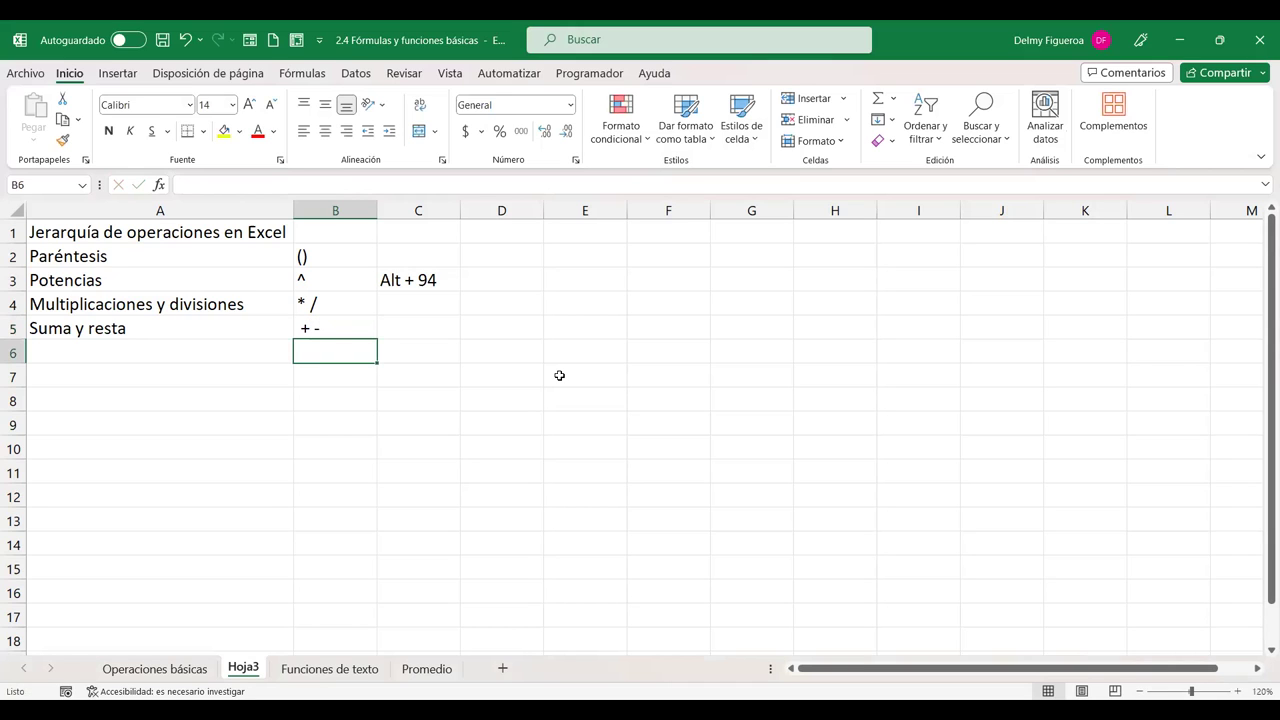
{"action": "left_click", "coordinate": [334, 328]}
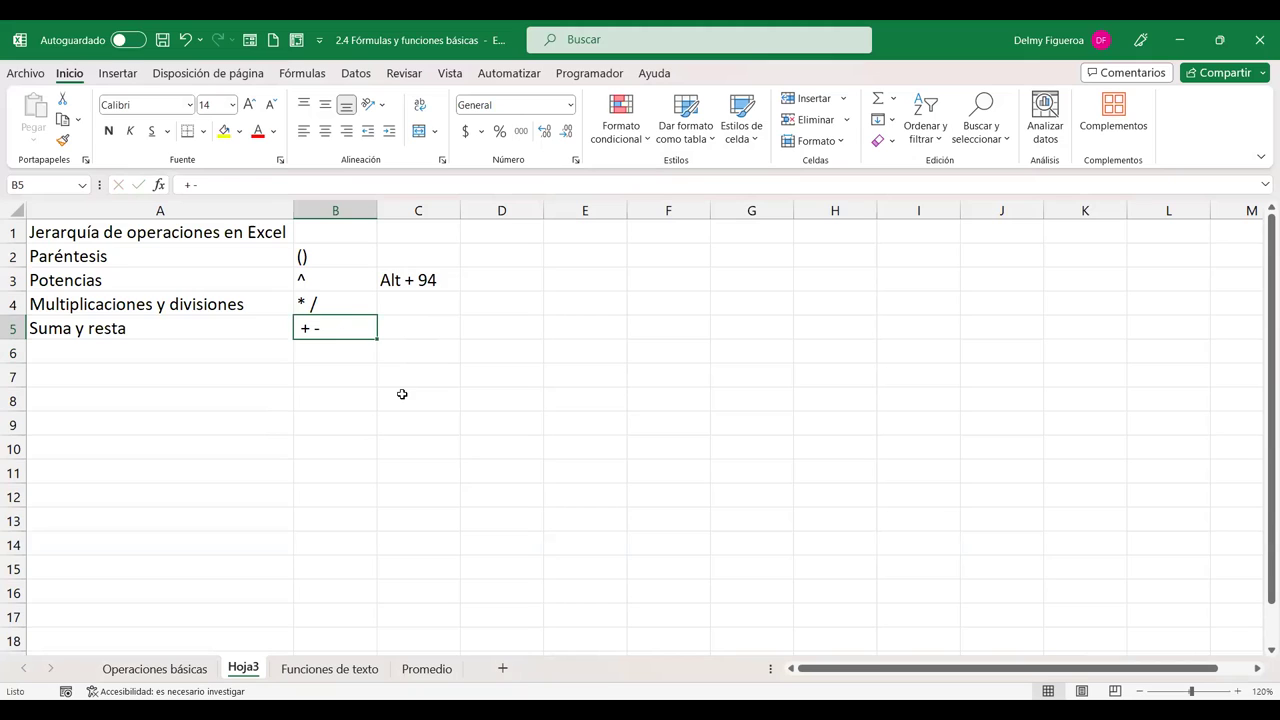
{"action": "left_click", "coordinate": [430, 328]}
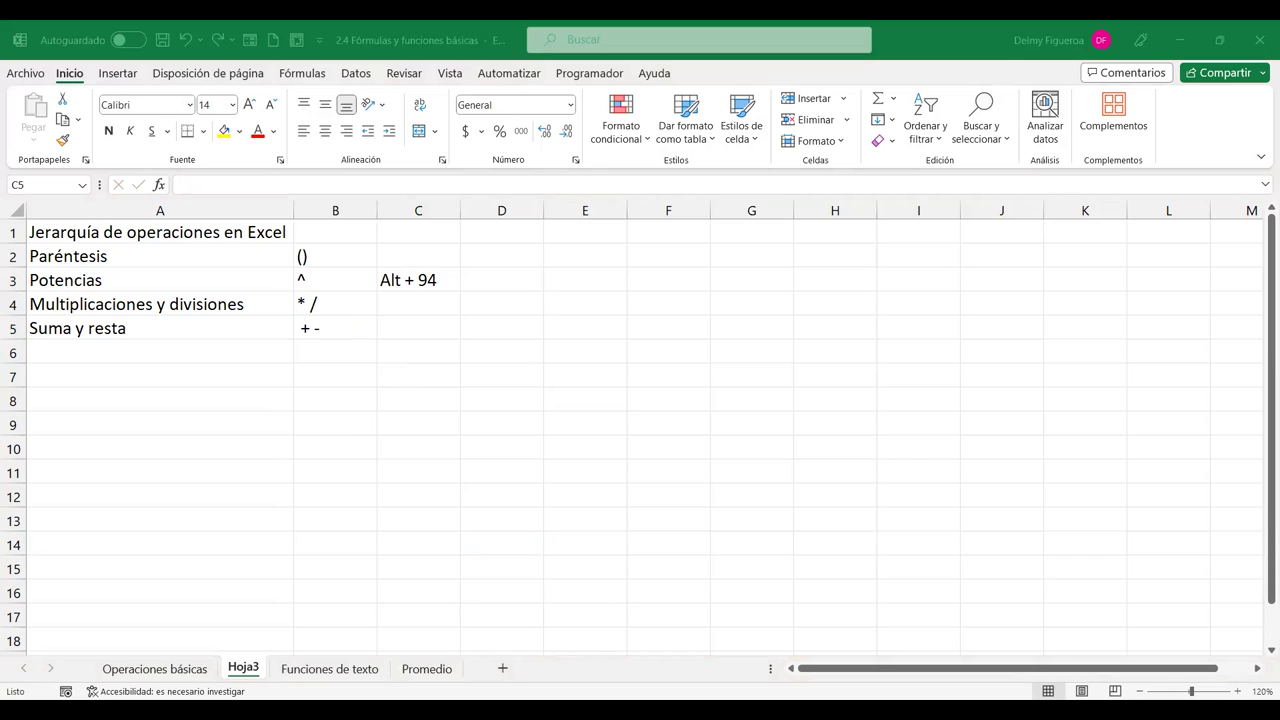
Step: Enter the circle-area formula =+PI()*E3^2 in cell A8
{"action": "left_click", "coordinate": [179, 394]}
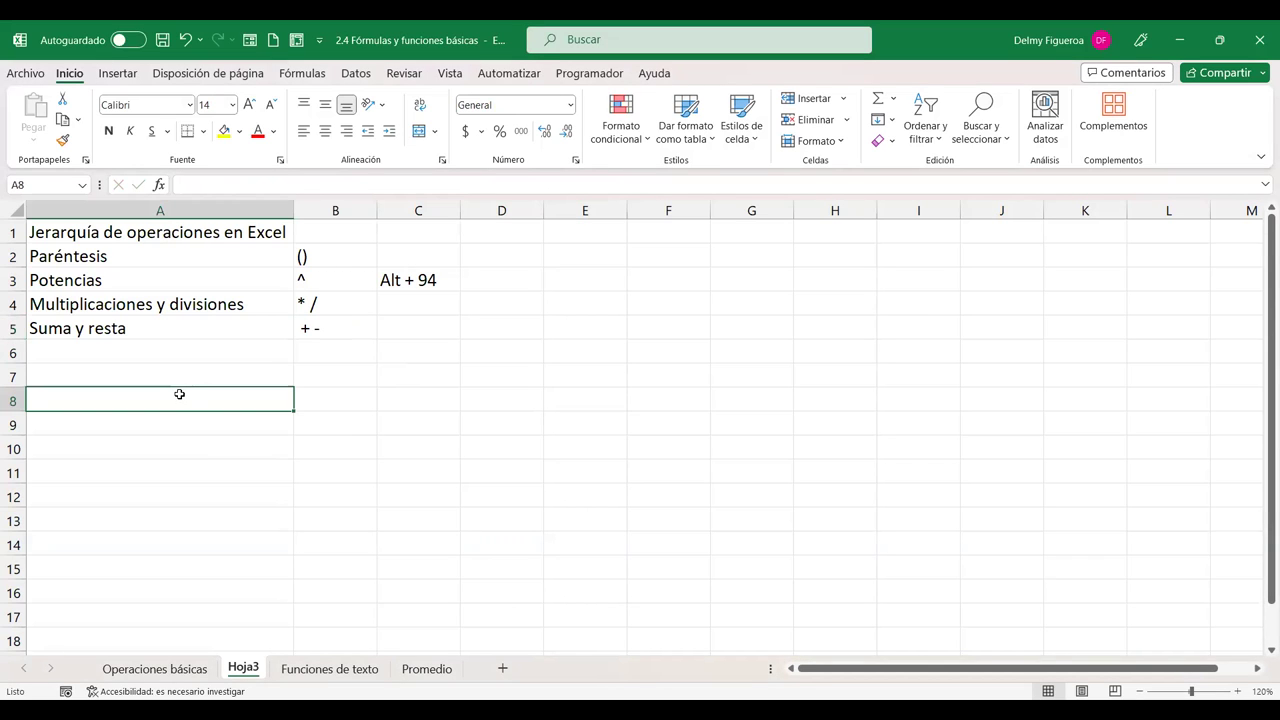
{"action": "type", "text": "+pi"}
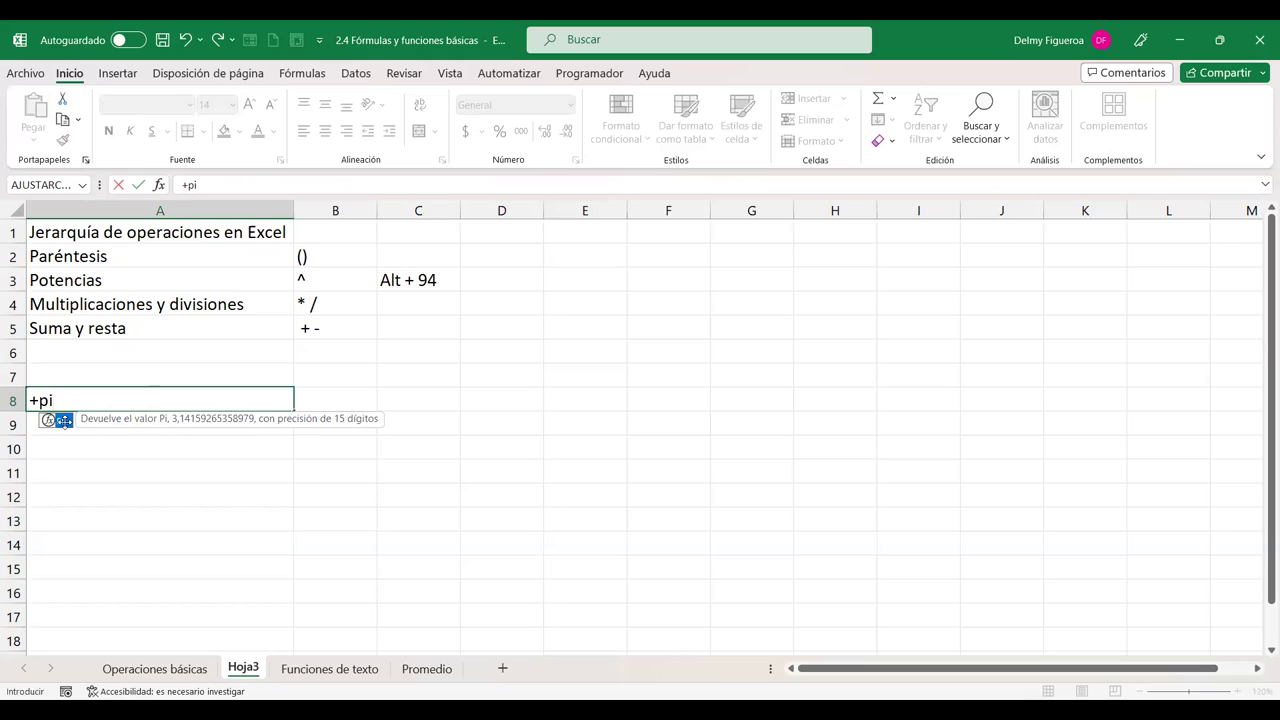
{"action": "double_click", "coordinate": [62, 420]}
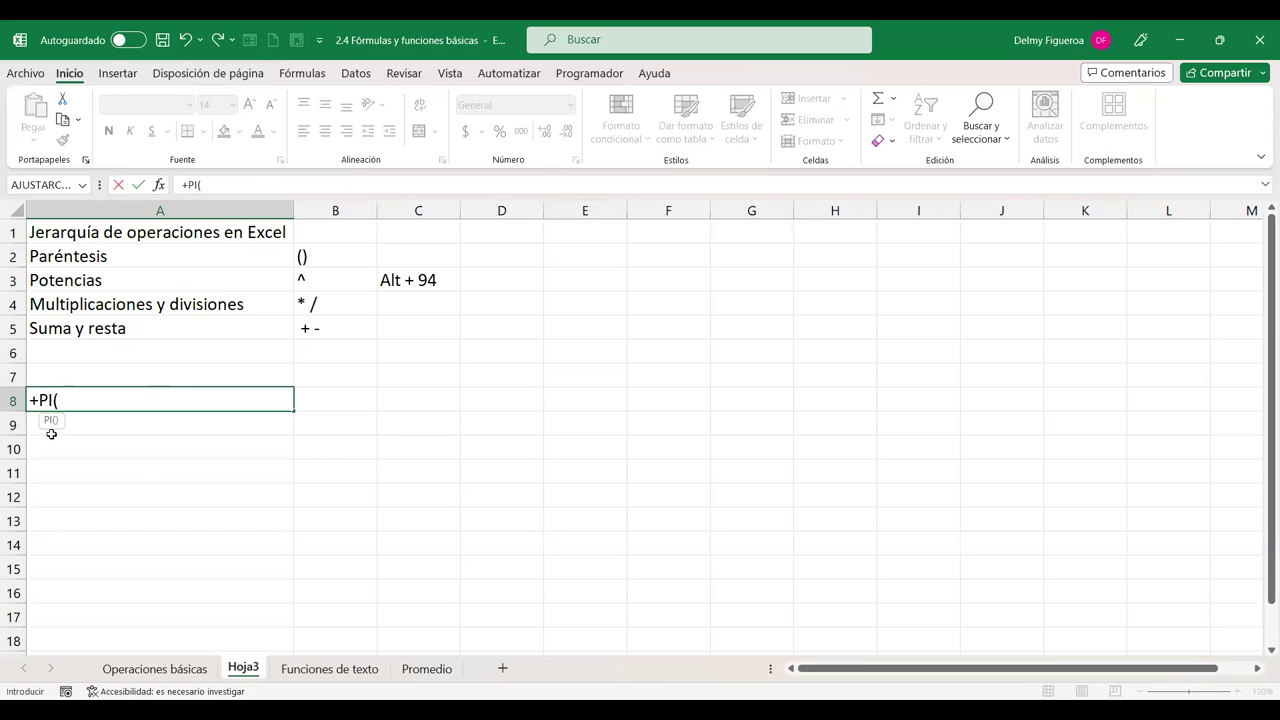
{"action": "type", "text": ")"}
{"action": "type", "text": "*"}
{"action": "left_click", "coordinate": [598, 252]}
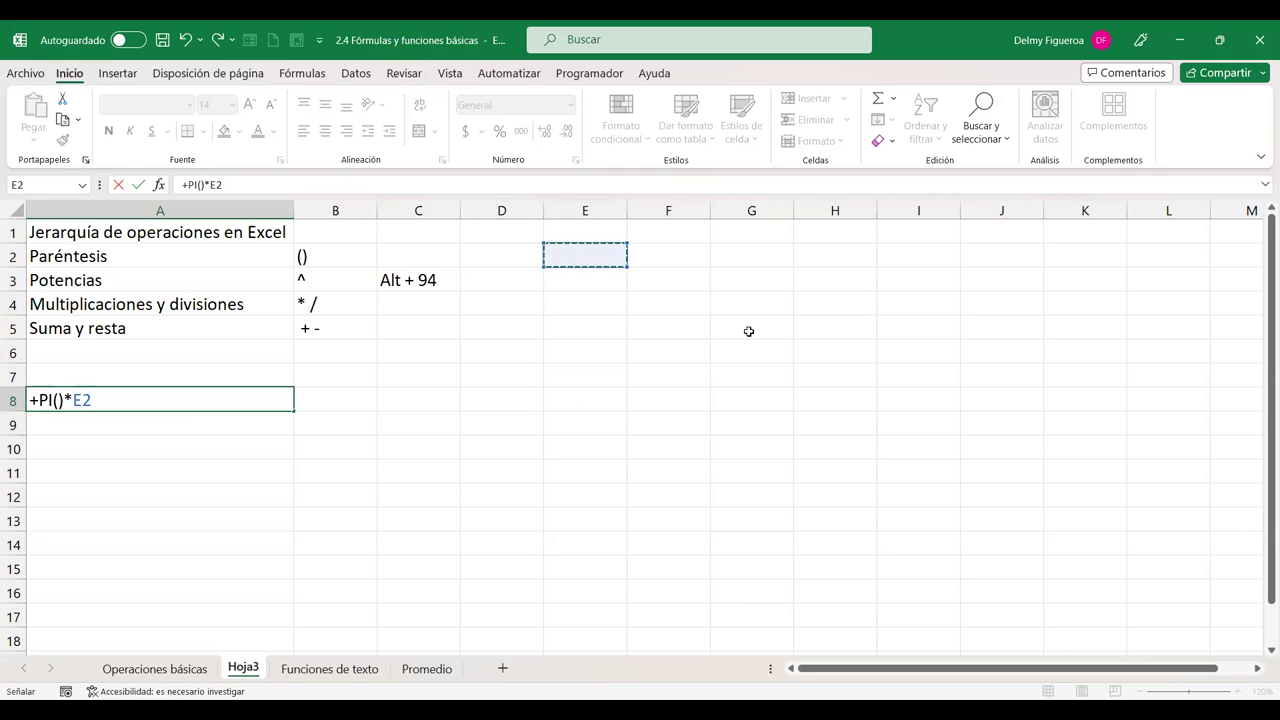
{"action": "key", "text": "Down"}
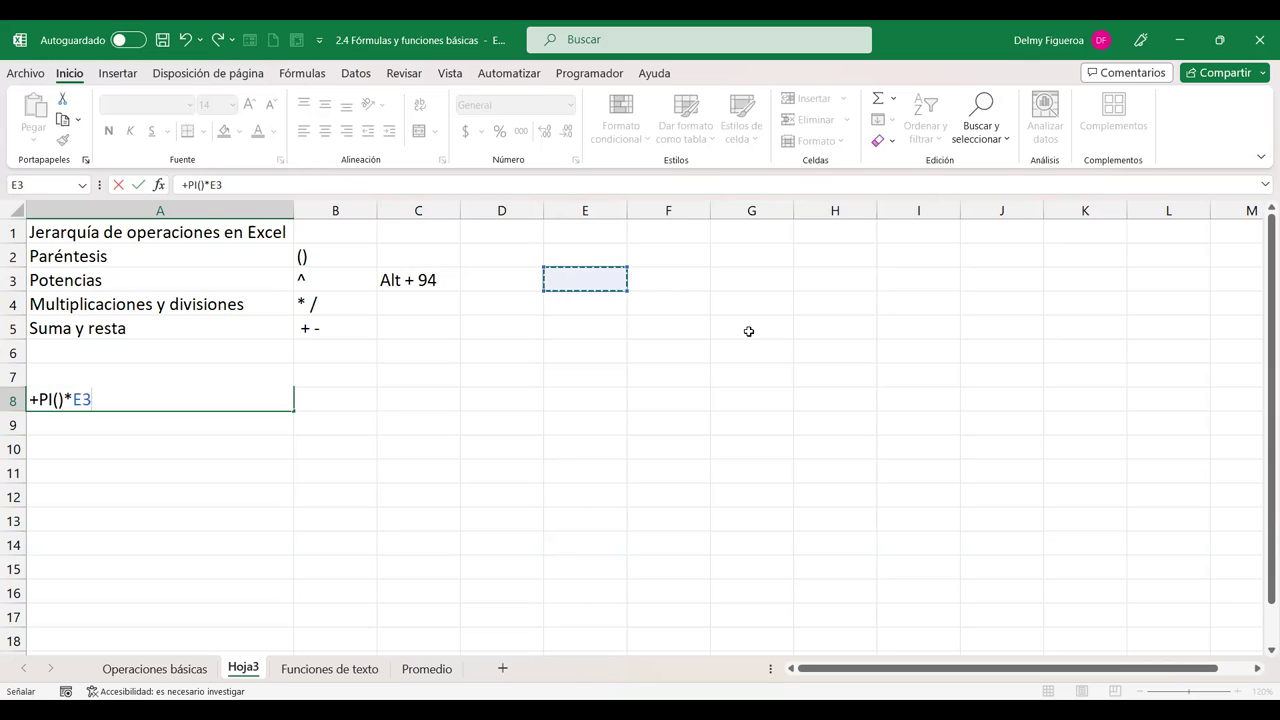
{"action": "left_click", "coordinate": [126, 393]}
{"action": "type", "text": "^"}
{"action": "type", "text": "2"}
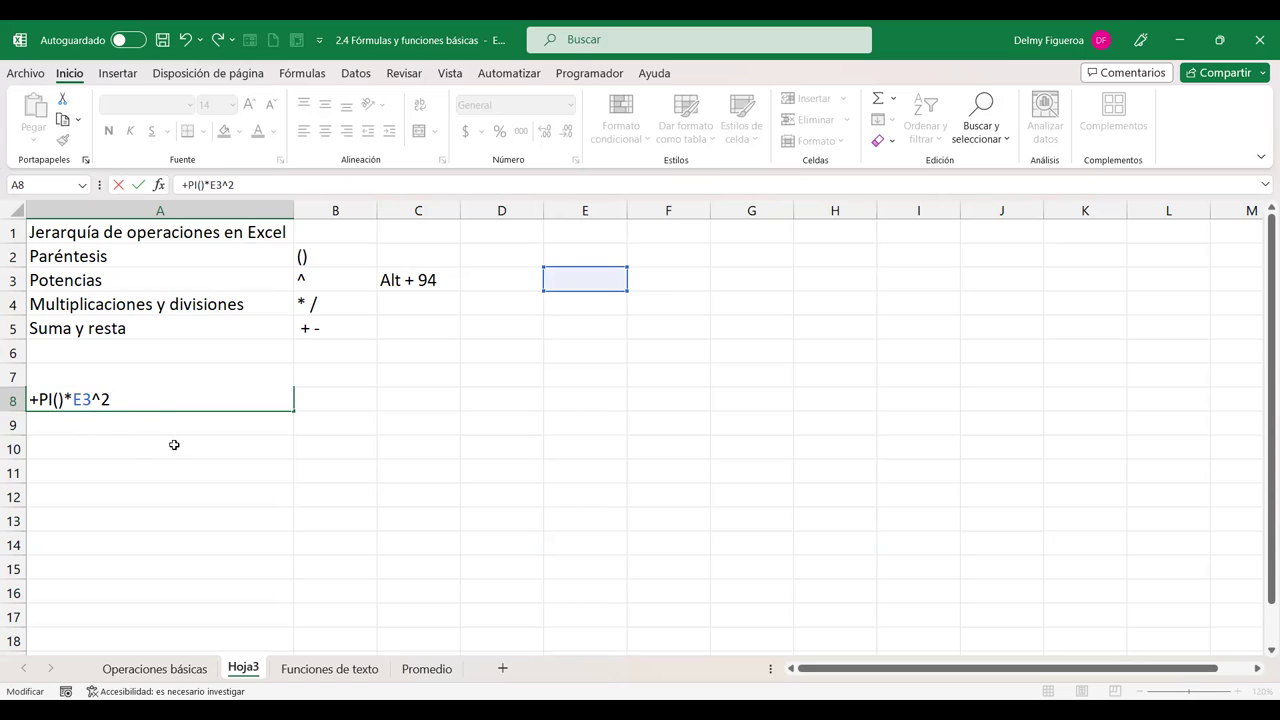
{"action": "key", "text": "Return"}
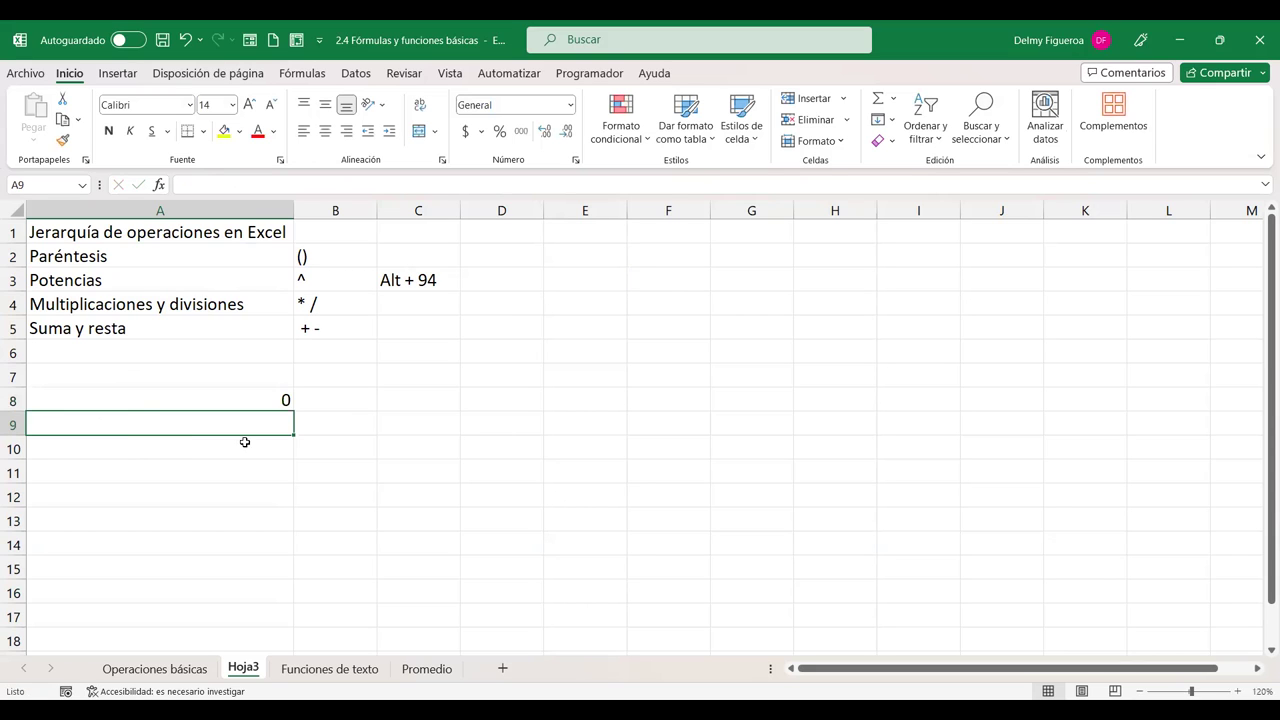
{"action": "left_click", "coordinate": [244, 393]}
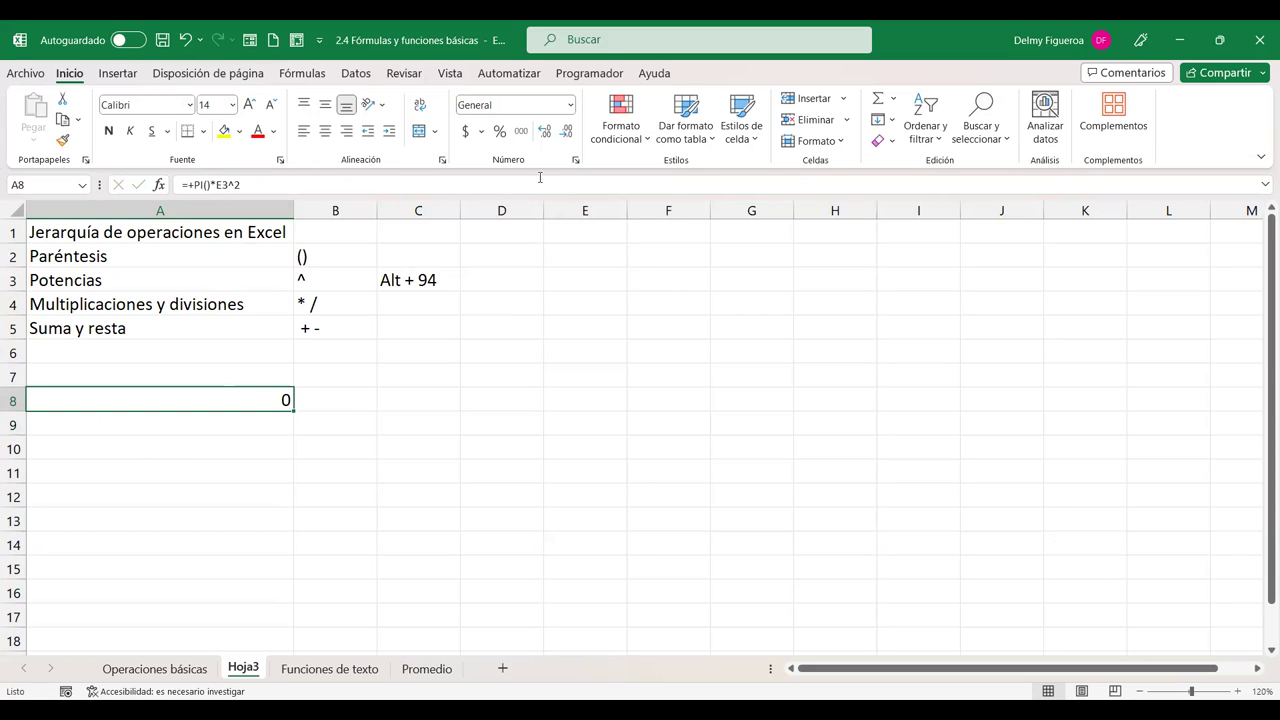
Step: Enter radius 3 in E3 so A8 returns 28.27433388
{"action": "left_click", "coordinate": [608, 277]}
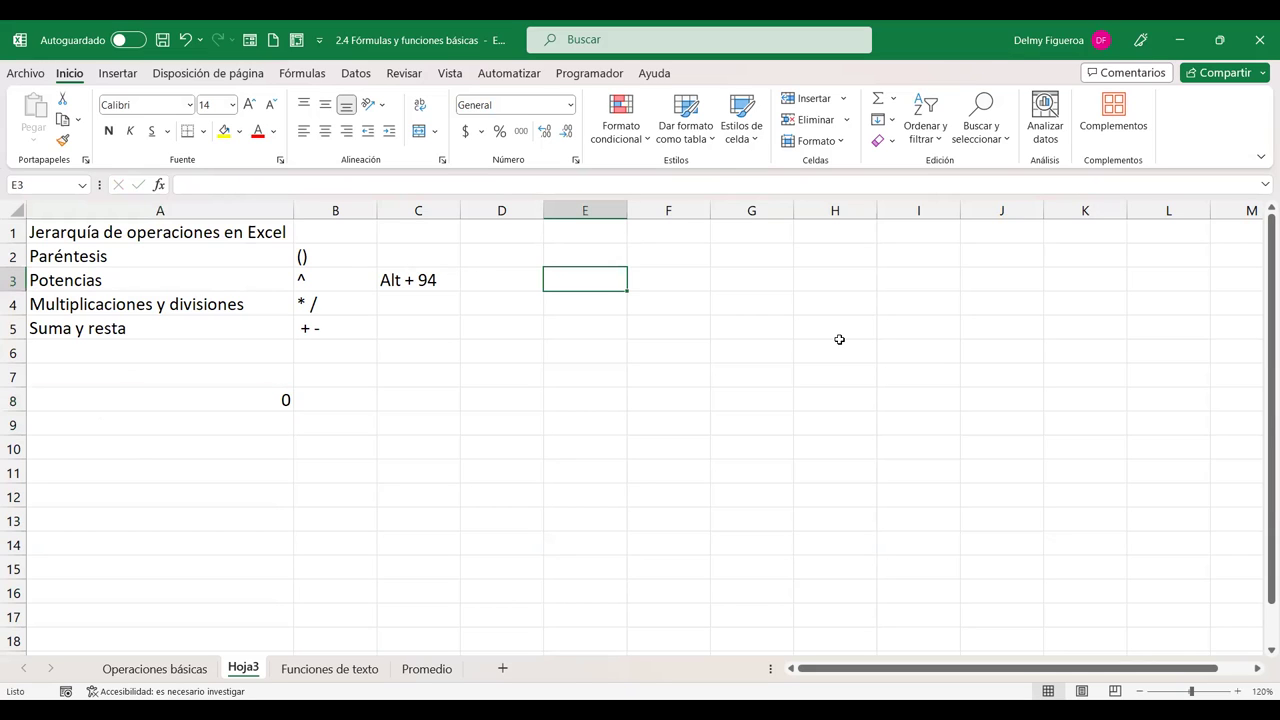
{"action": "type", "text": "3"}
{"action": "key", "text": "Return"}
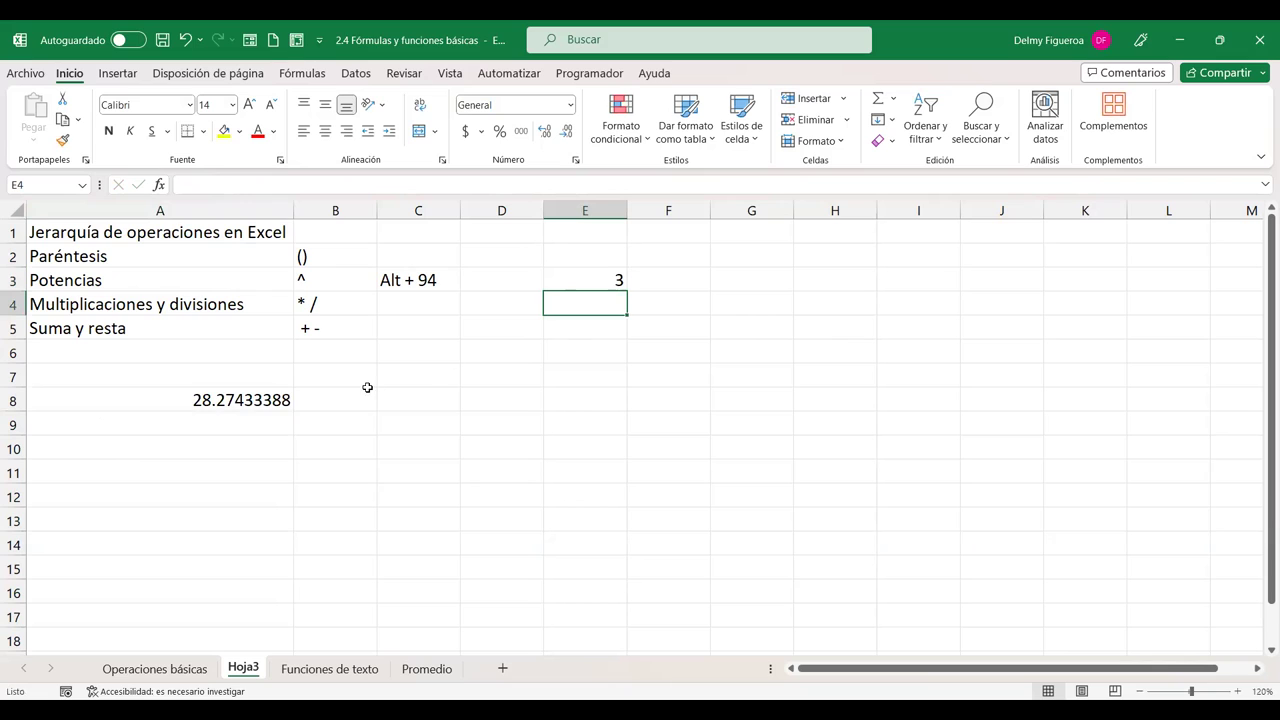
{"action": "left_click", "coordinate": [246, 403]}
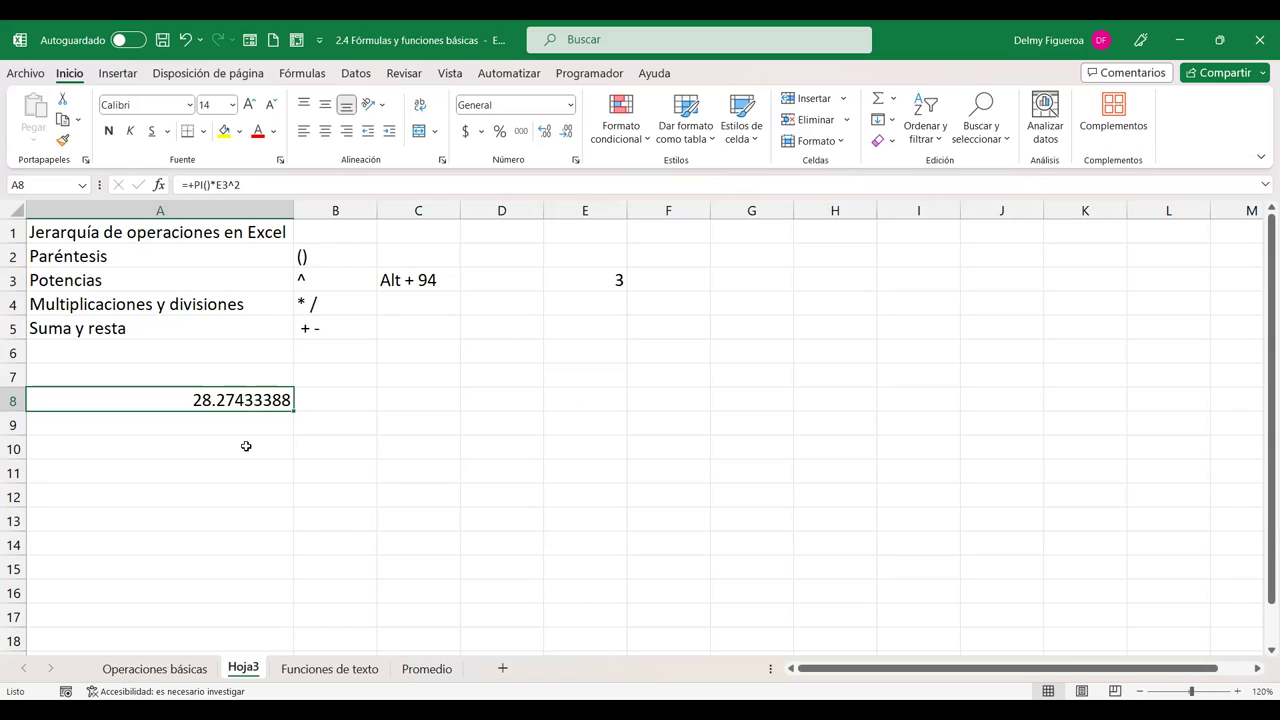
Step: Put =+PI()*E3 in A10, giving 9.424777961
{"action": "left_click", "coordinate": [246, 446]}
{"action": "type", "text": "+"}
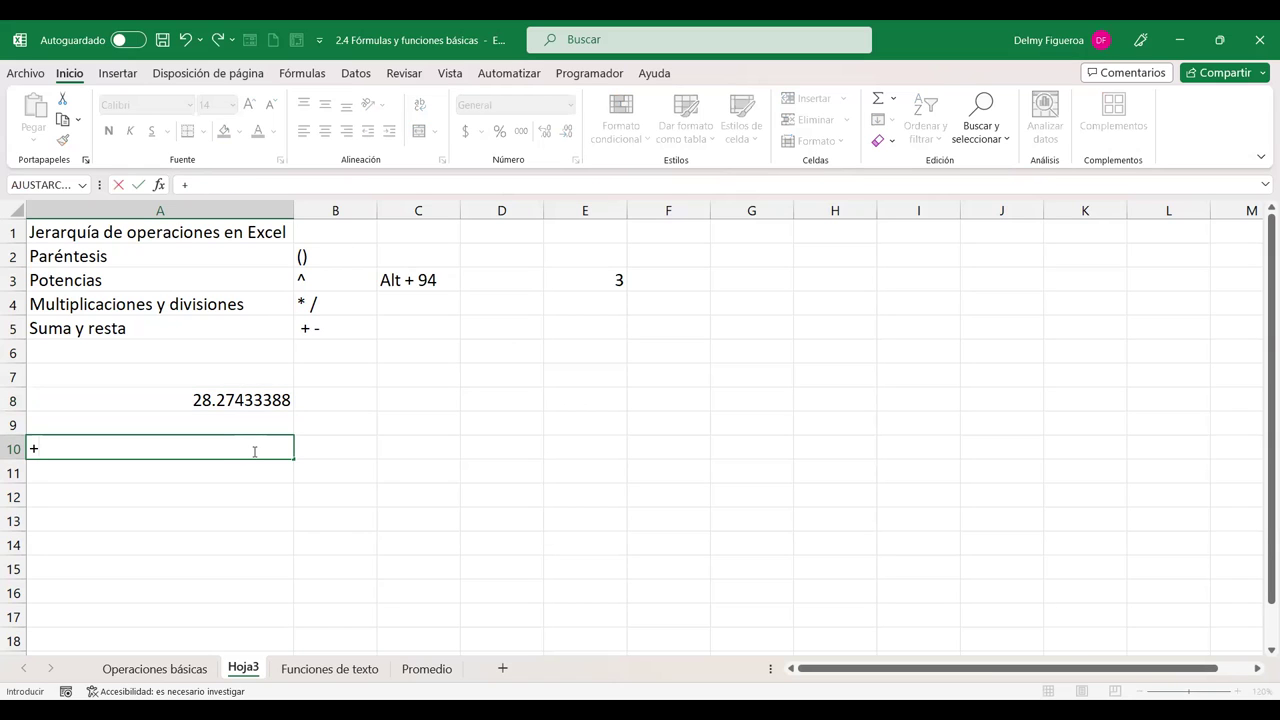
{"action": "type", "text": "pi"}
{"action": "type", "text": ")*"}
{"action": "left_click", "coordinate": [600, 284]}
{"action": "key", "text": "Return"}
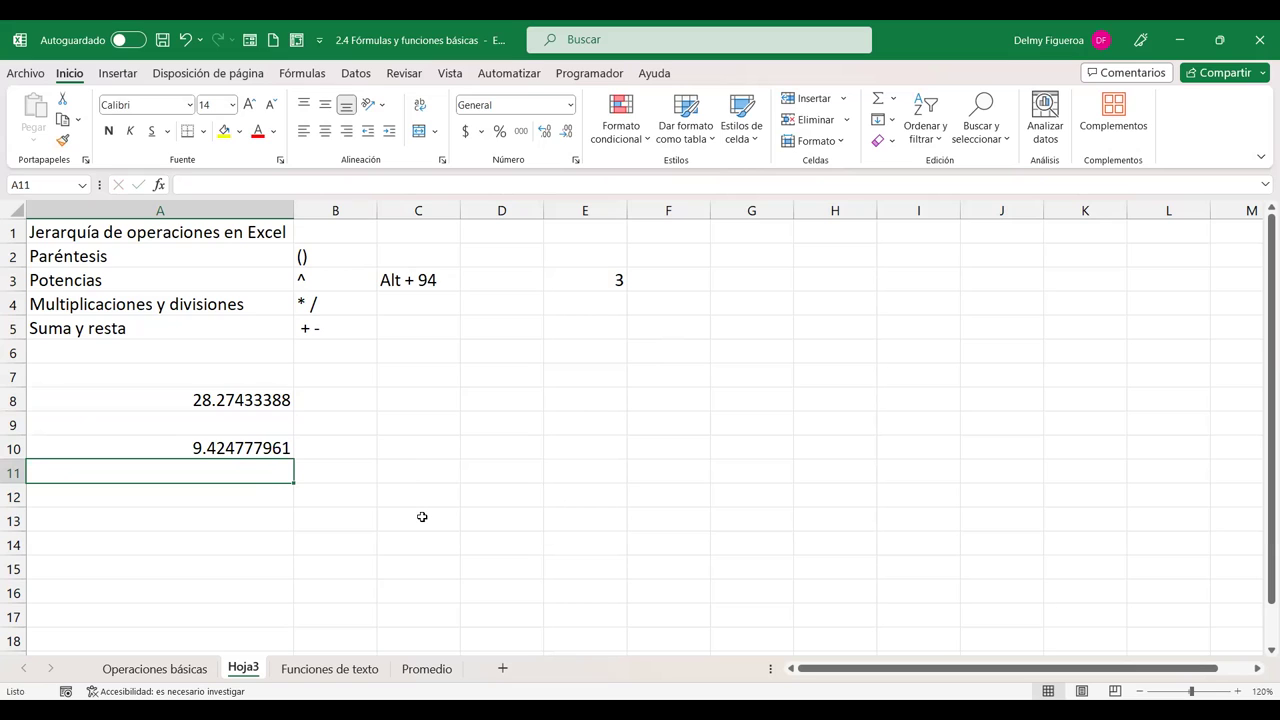
Step: Square A10 in A11 with =+A10^2, returning 88.82643961
{"action": "type", "text": "+"}
{"action": "key", "text": "Up"}
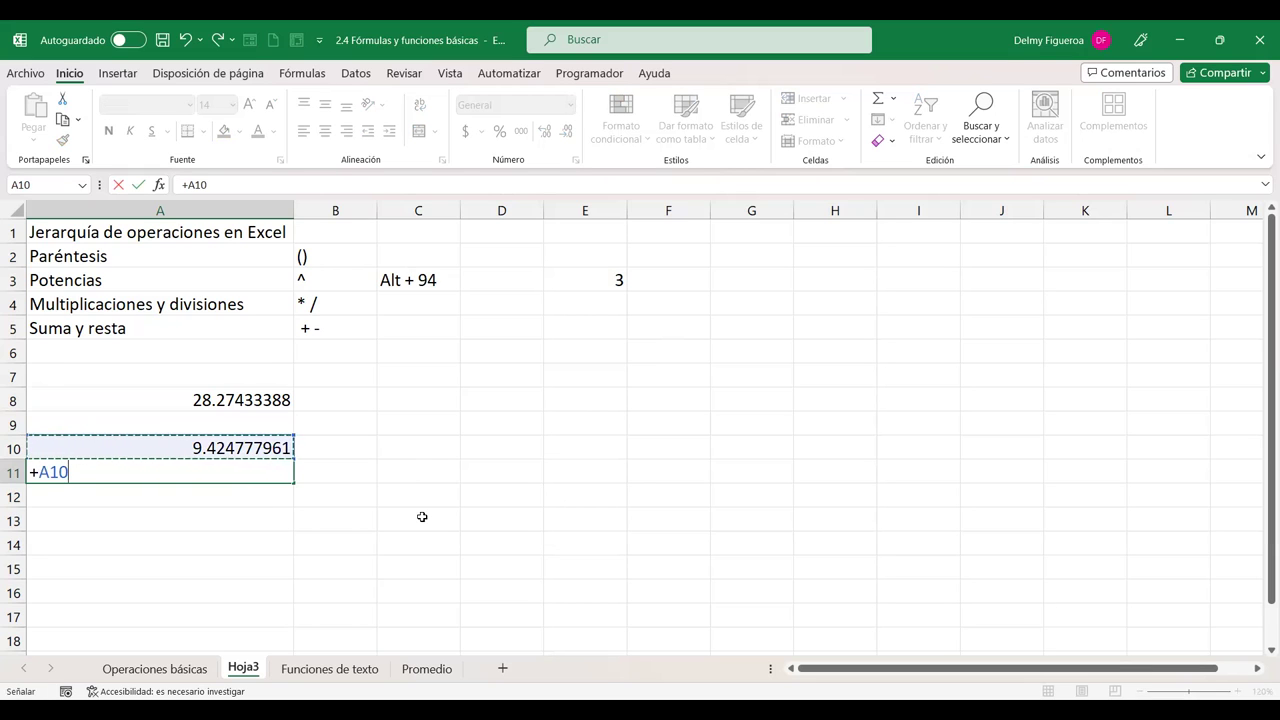
{"action": "type", "text": "^2"}
{"action": "key", "text": "Return"}
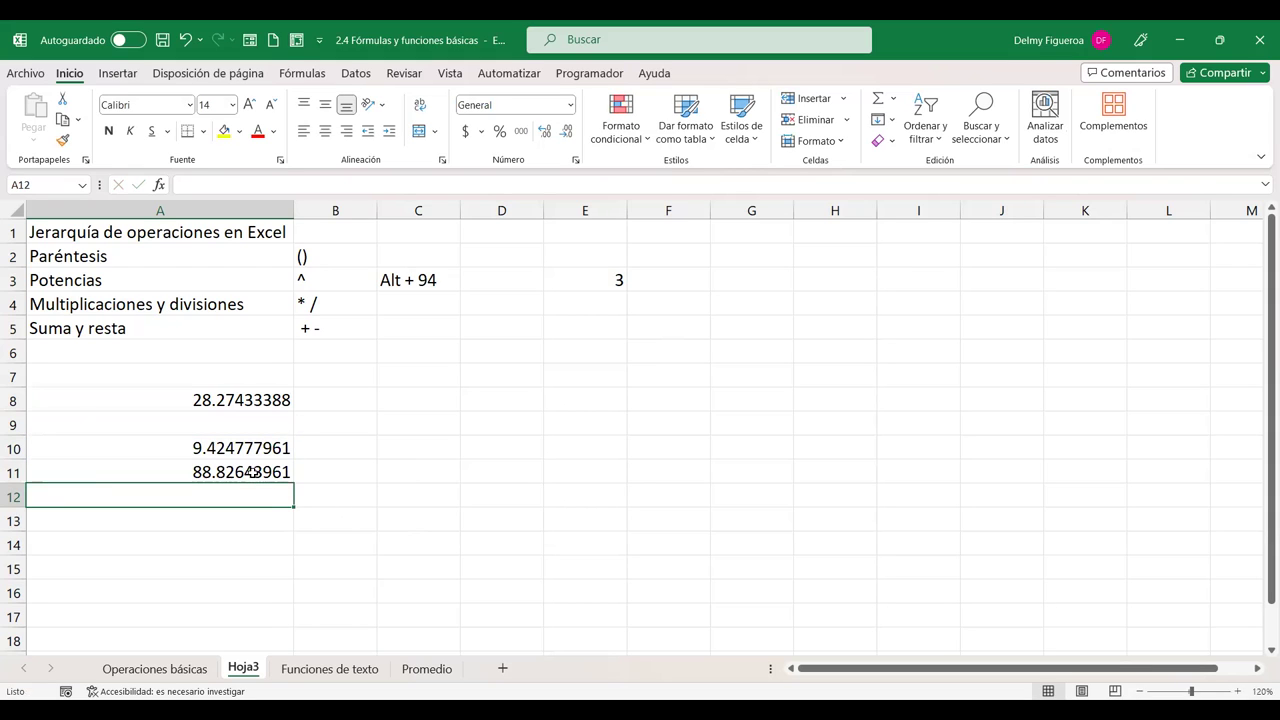
{"action": "left_click", "coordinate": [250, 472]}
{"action": "left_click", "coordinate": [249, 492]}
{"action": "left_click", "coordinate": [247, 471]}
{"action": "double_click", "coordinate": [177, 469]}
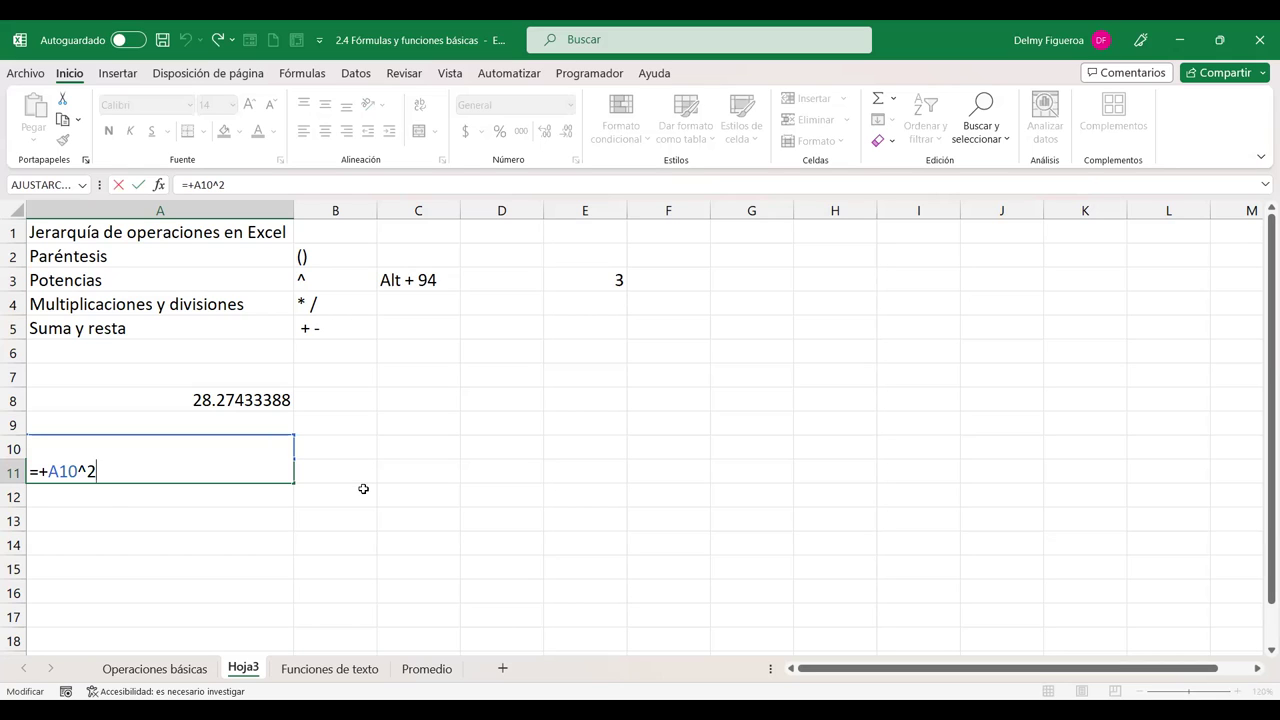
{"action": "key", "text": "Return"}
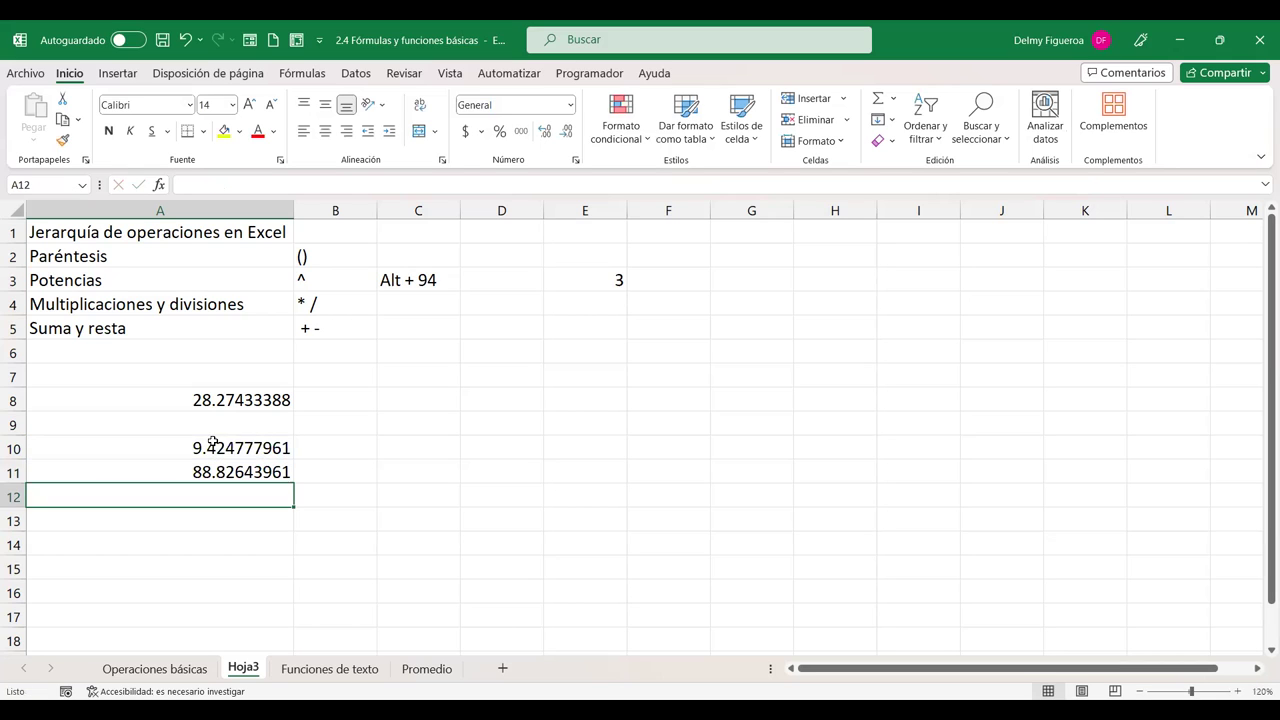
{"action": "left_click", "coordinate": [211, 447]}
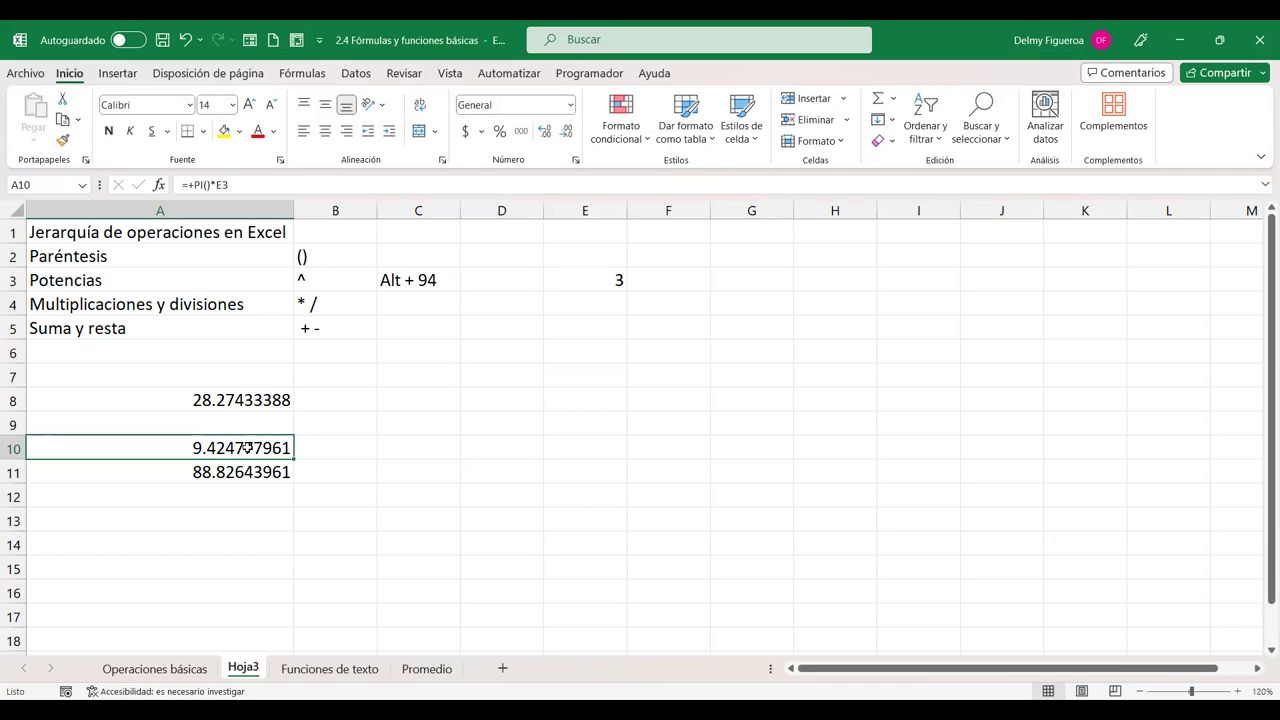
Step: Change A11's formula to =+A10*A10, still giving 88.82643961
{"action": "left_click", "coordinate": [179, 470]}
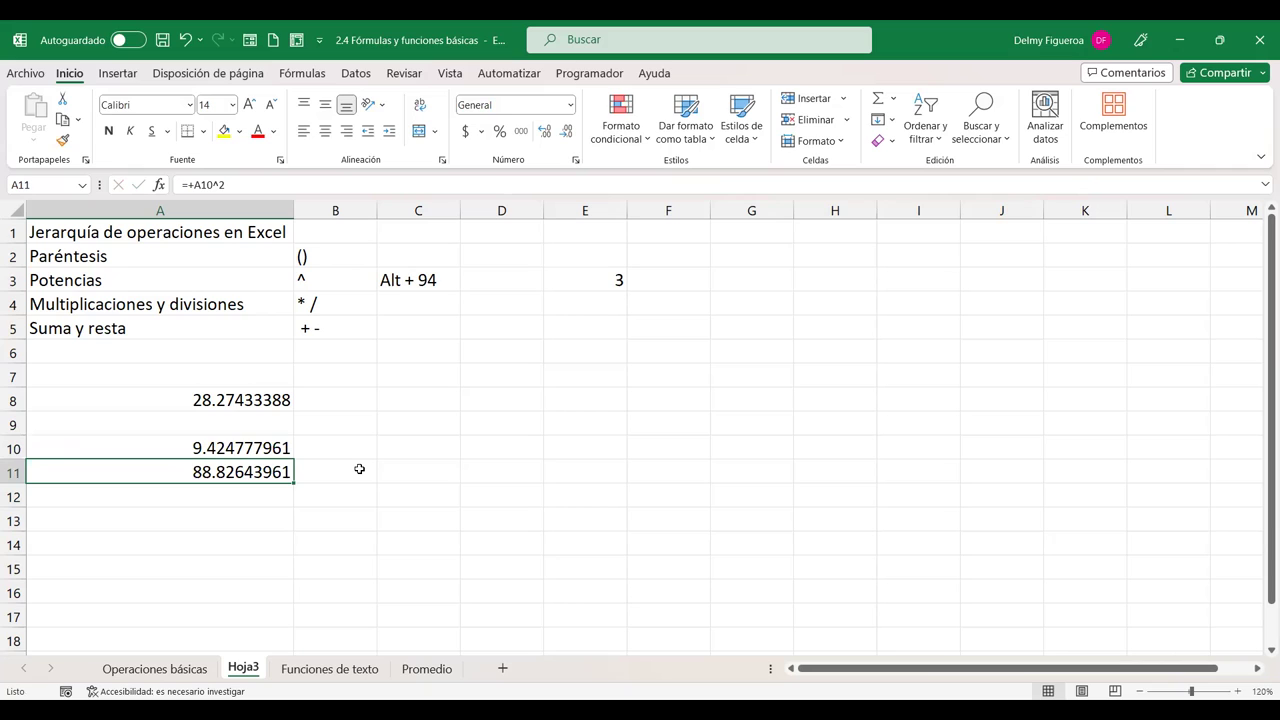
{"action": "key", "text": "F2"}
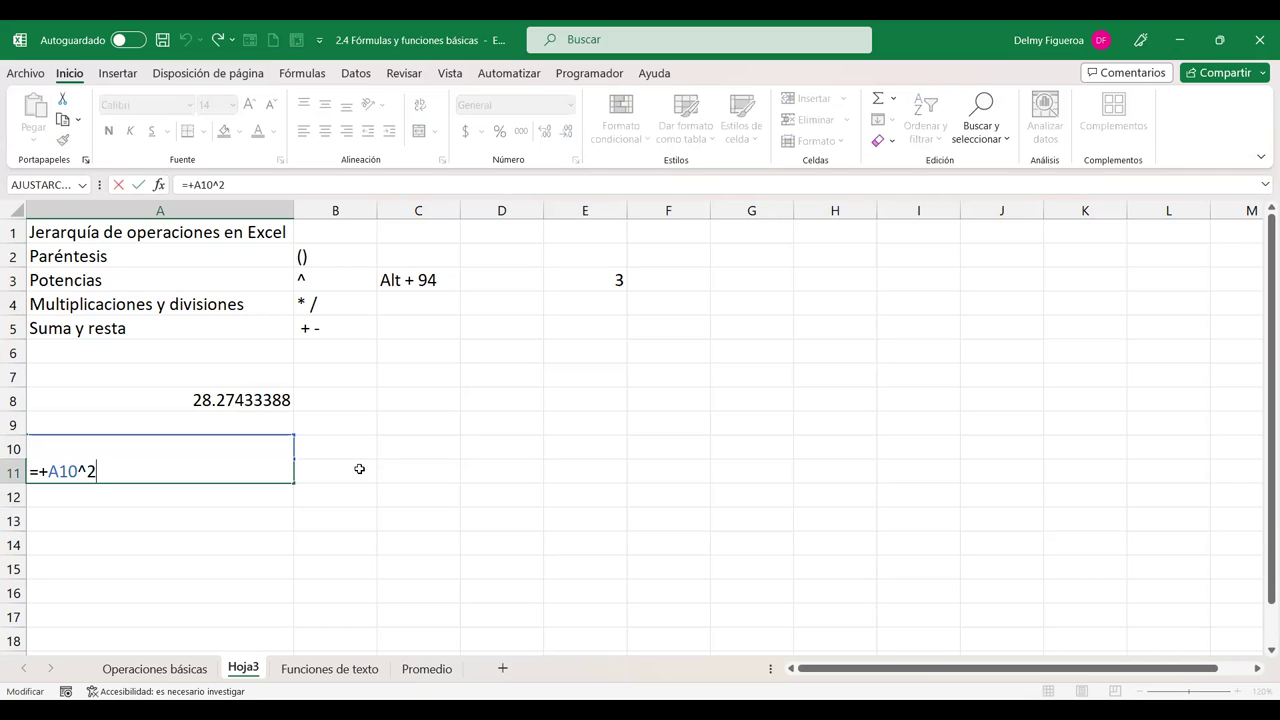
{"action": "key", "text": "BackSpace"}
{"action": "key", "text": "BackSpace"}
{"action": "type", "text": "*"}
{"action": "type", "text": "a10"}
{"action": "key", "text": "Return"}
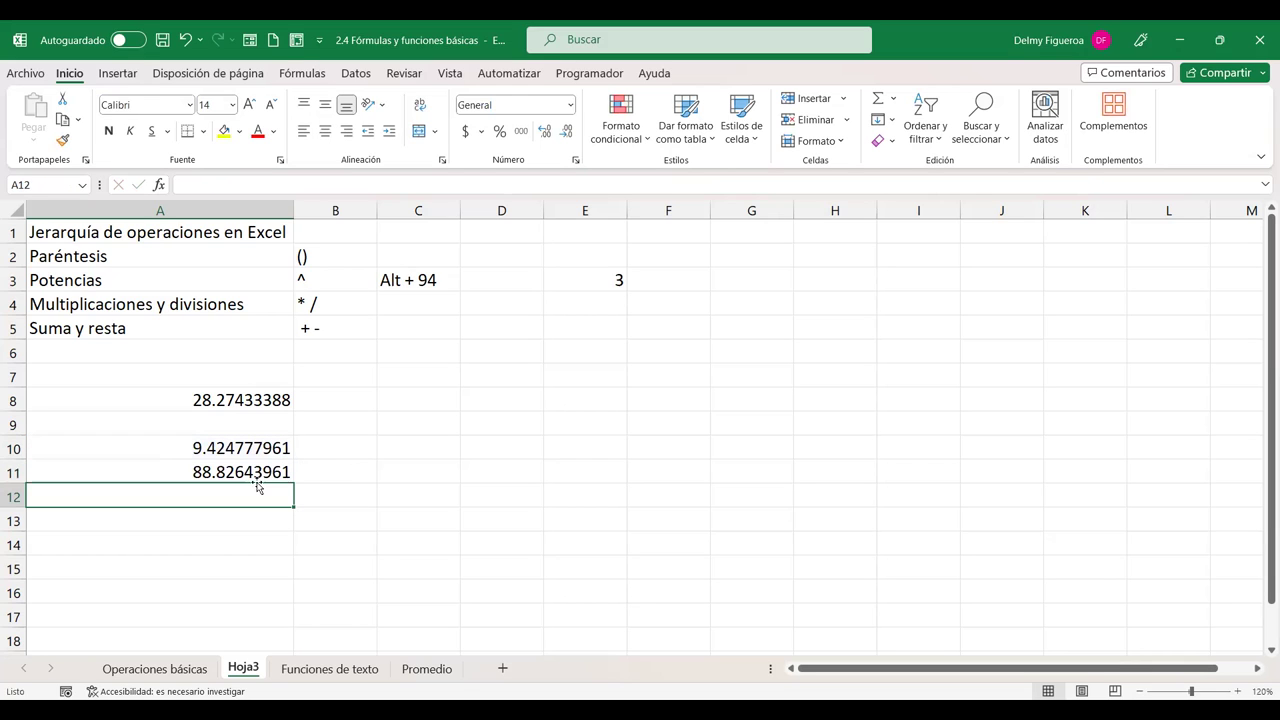
{"action": "left_click", "coordinate": [255, 472]}
{"action": "double_click", "coordinate": [255, 472]}
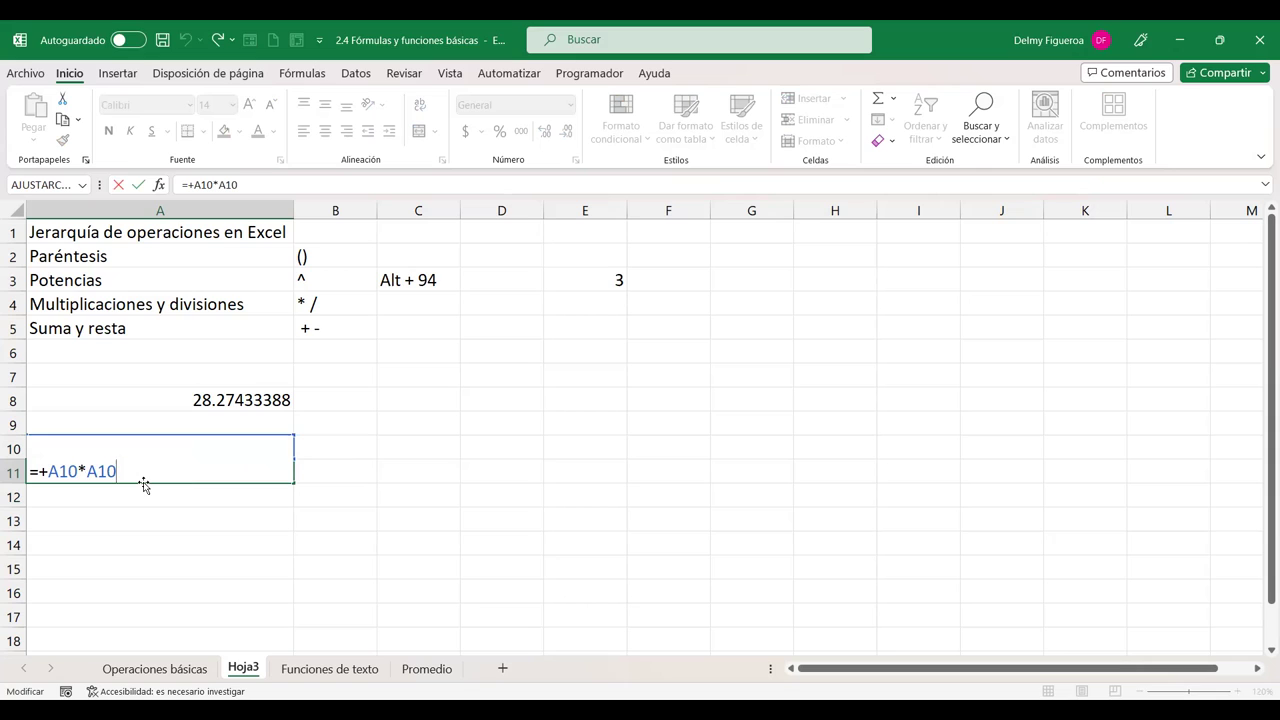
{"action": "key", "text": "Return"}
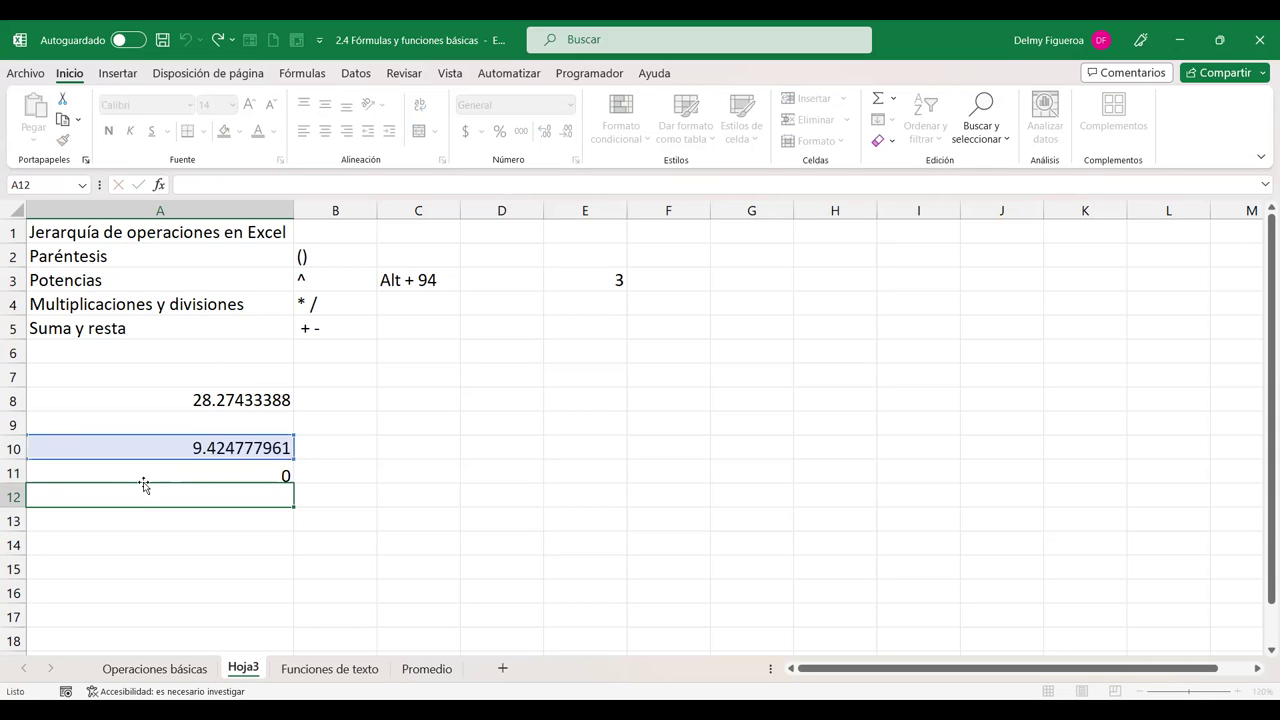
Step: Compare A8's formula with A11's and start editing A8
{"action": "left_click", "coordinate": [255, 396]}
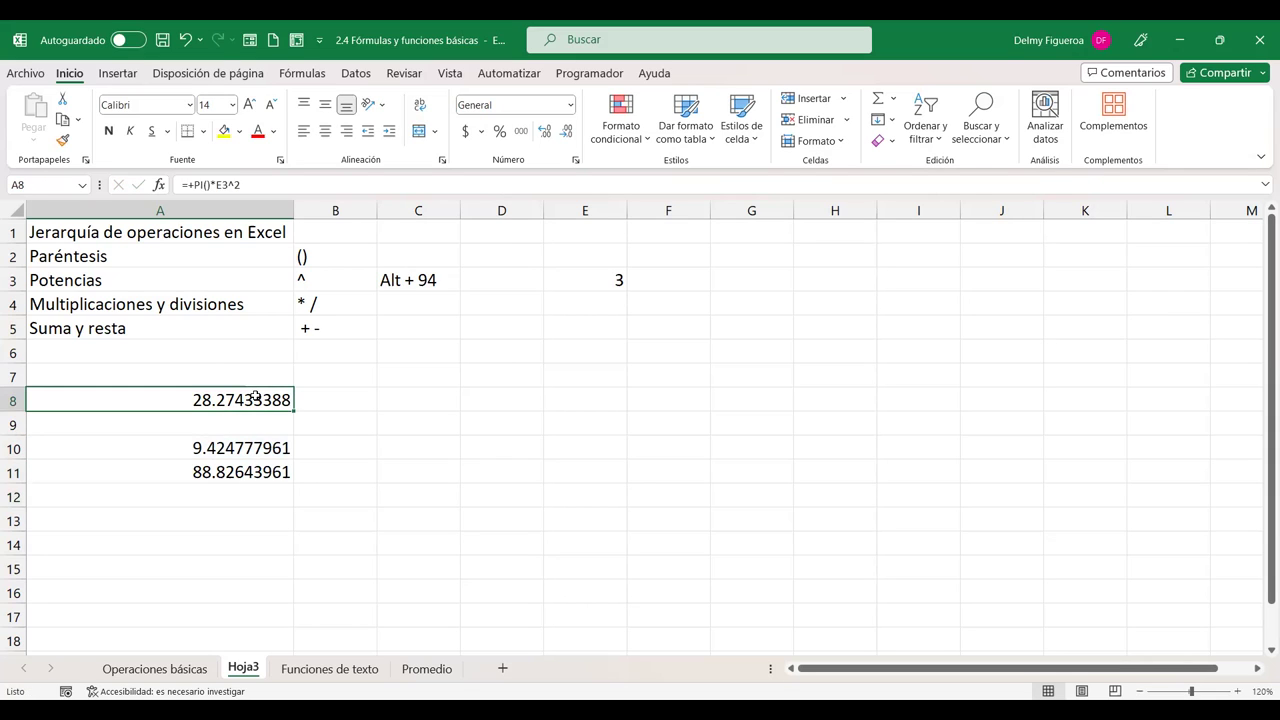
{"action": "left_click", "coordinate": [240, 472]}
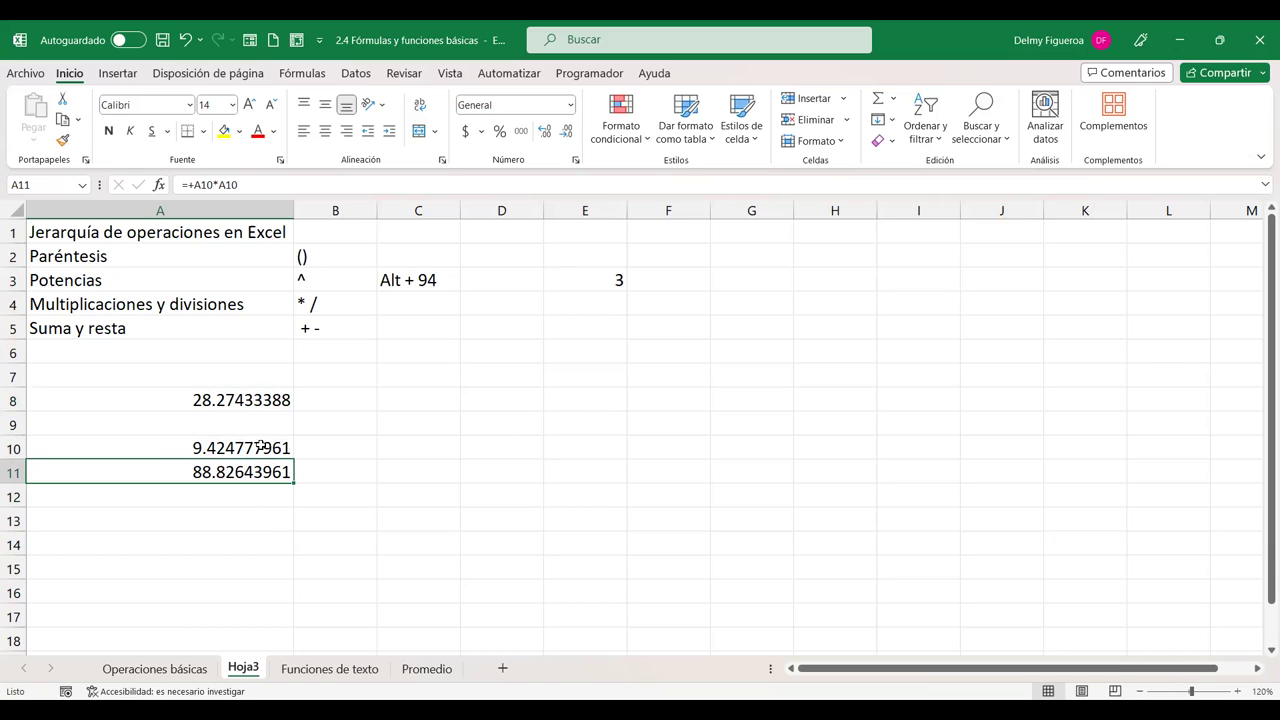
{"action": "left_click", "coordinate": [260, 398]}
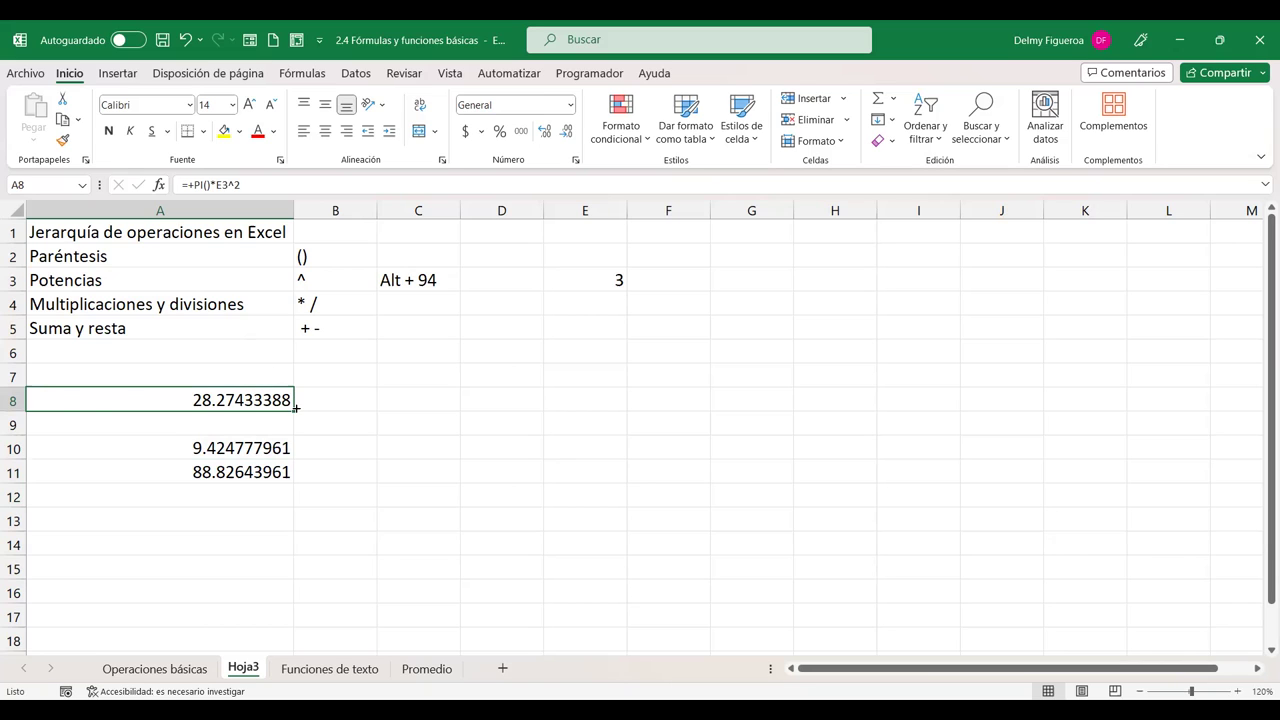
{"action": "key", "text": "F2"}
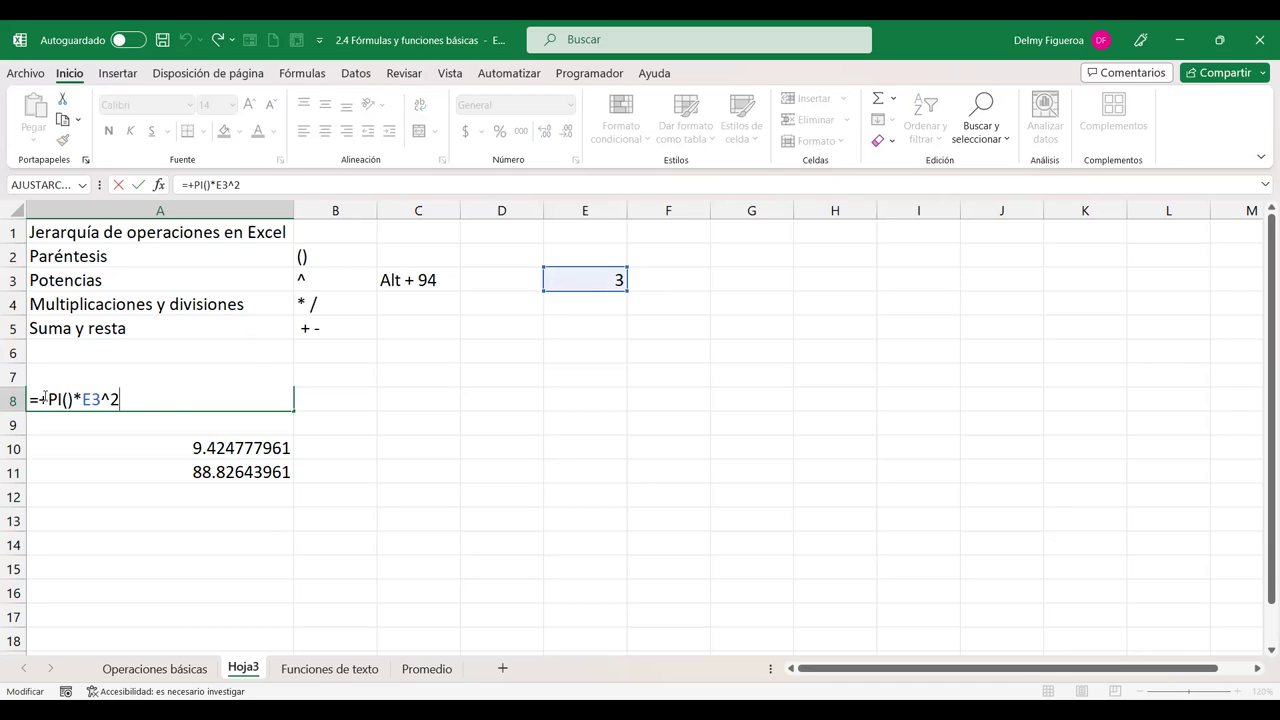
Step: Remove the leading plus so A8 reads =PI()*E3^2, still 28.27433388
{"action": "left_click", "coordinate": [48, 400]}
{"action": "key", "text": "BackSpace"}
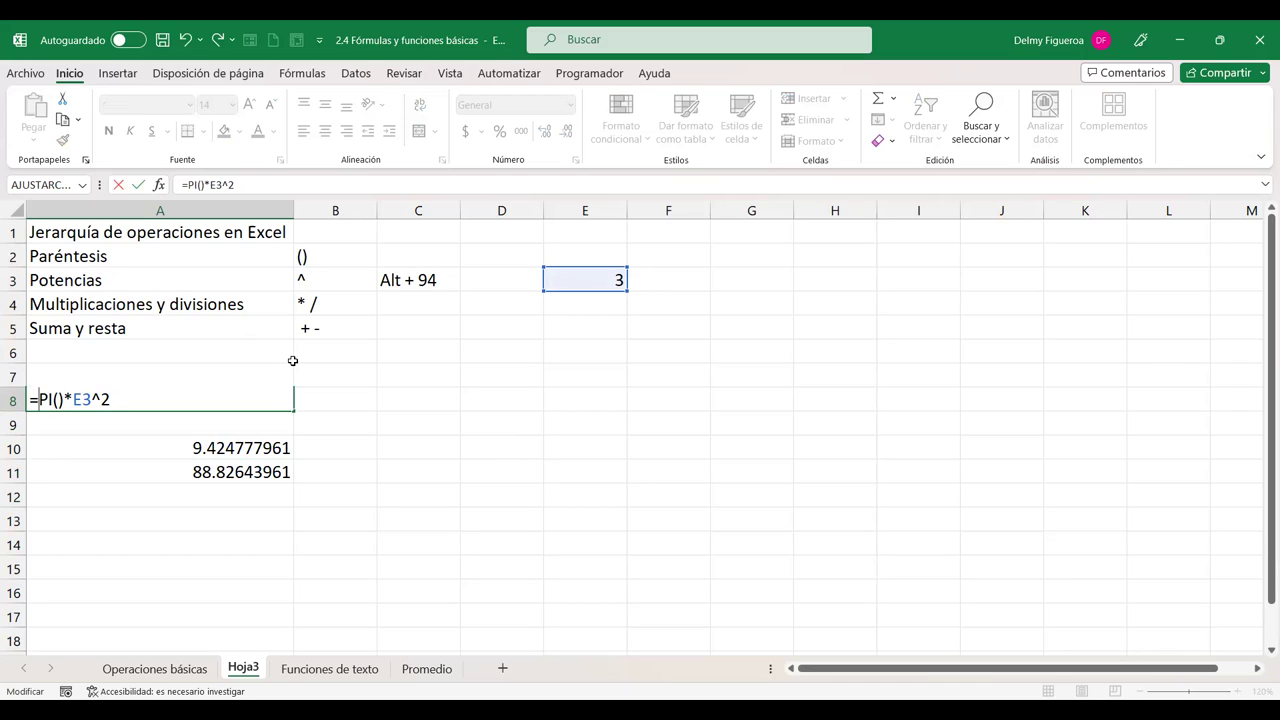
{"action": "type", "text": "("}
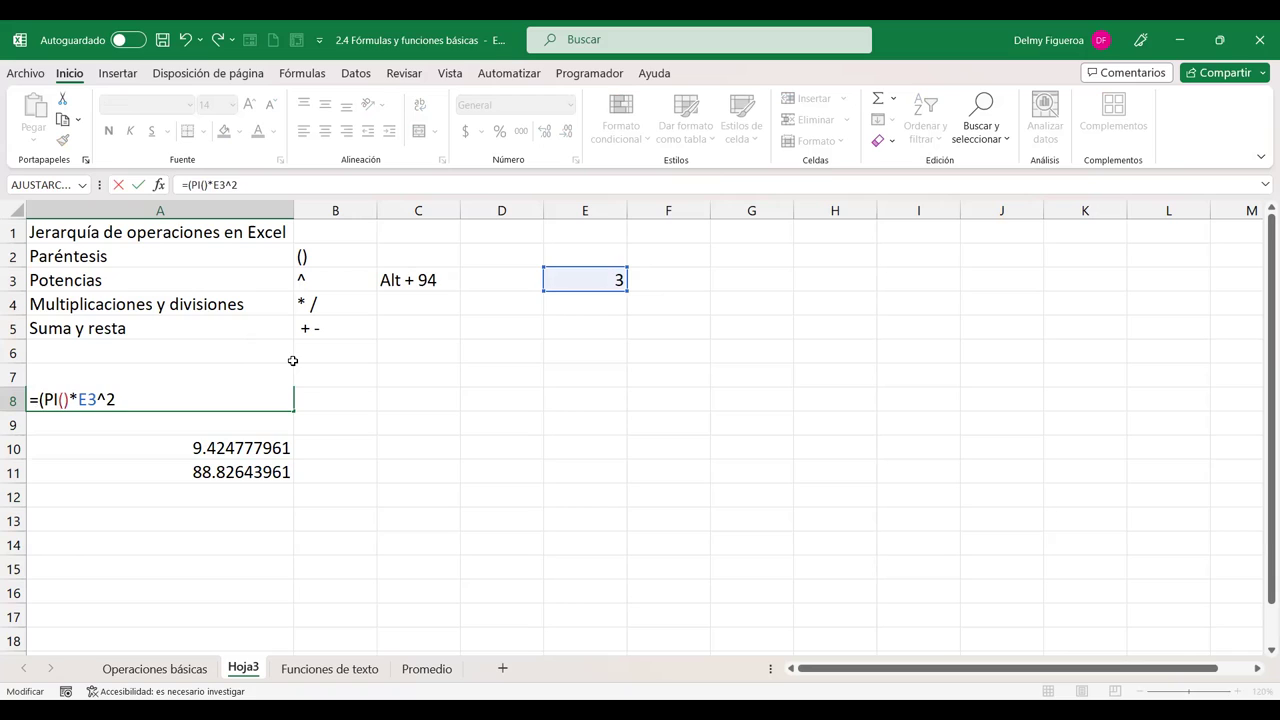
{"action": "type", "text": ")"}
{"action": "key", "text": "Return"}
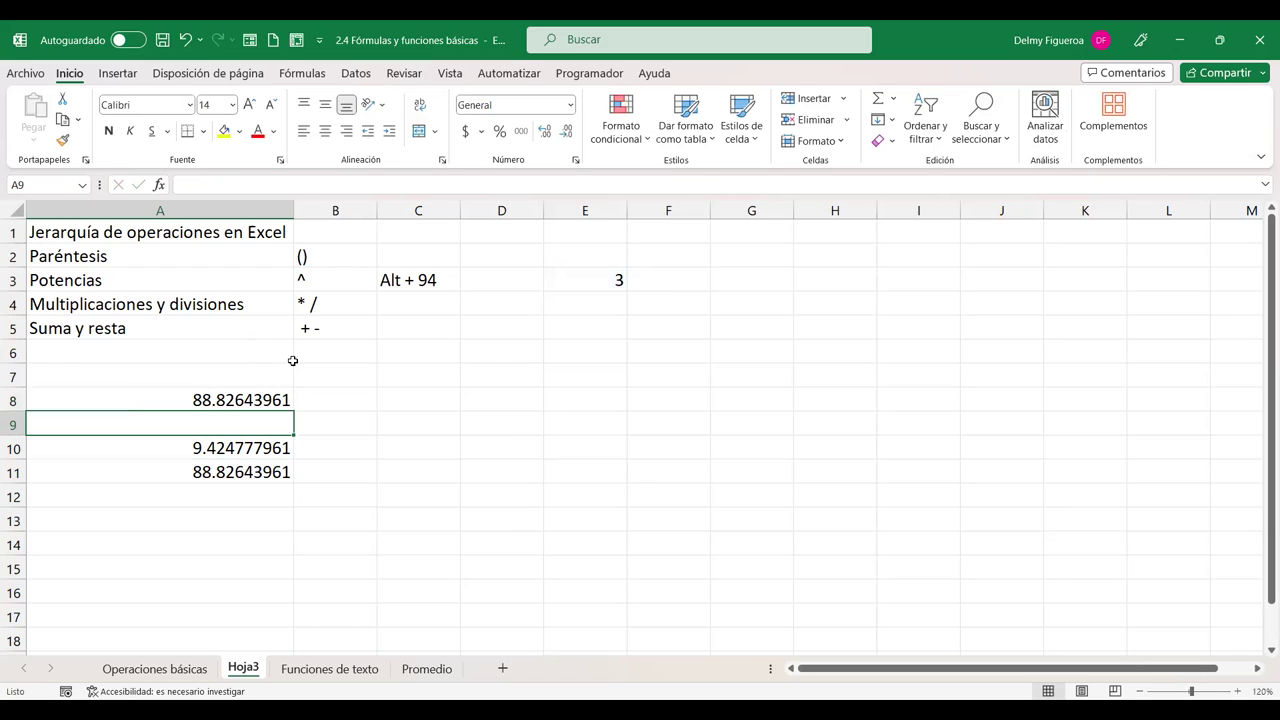
{"action": "left_click", "coordinate": [245, 470]}
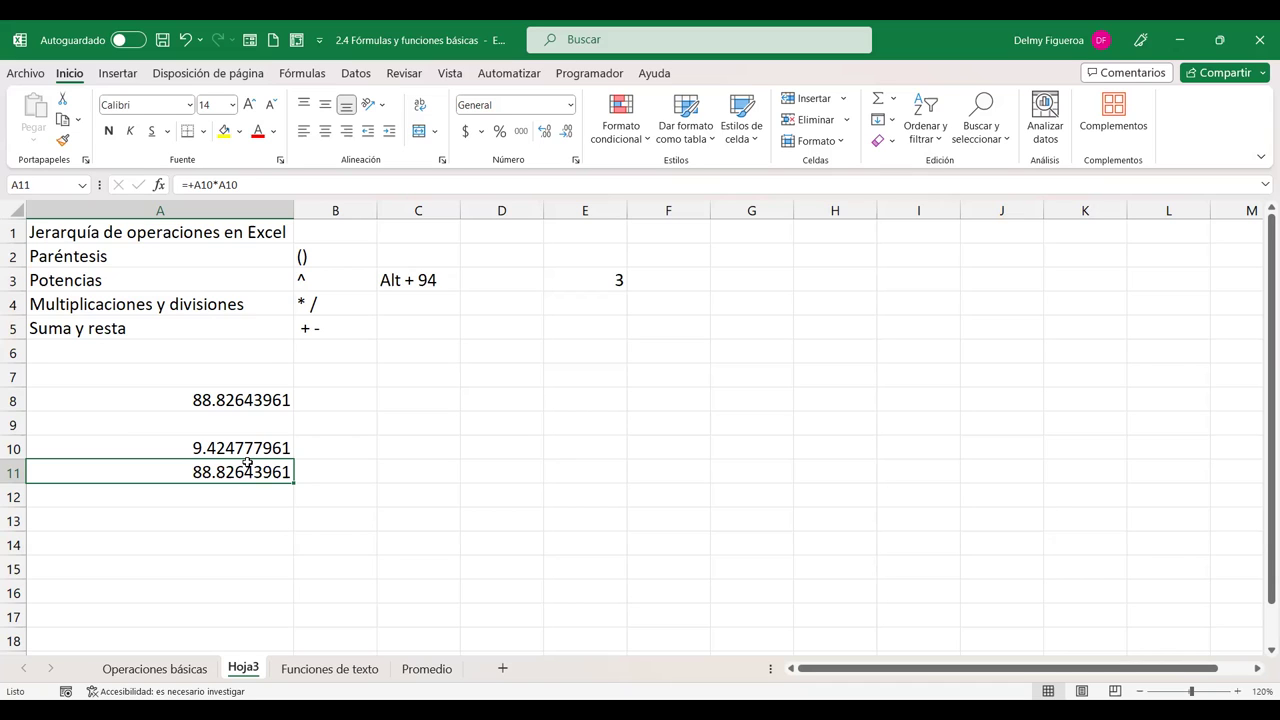
{"action": "double_click", "coordinate": [247, 398]}
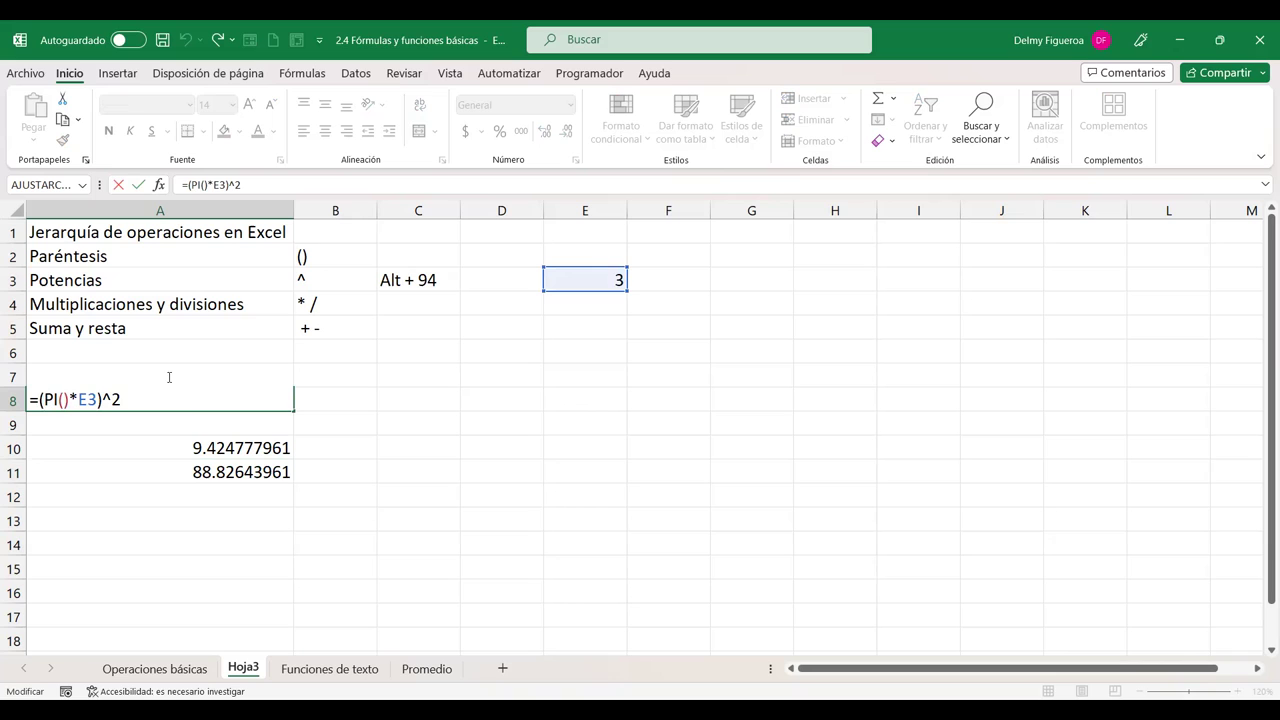
{"action": "key", "text": "BackSpace"}
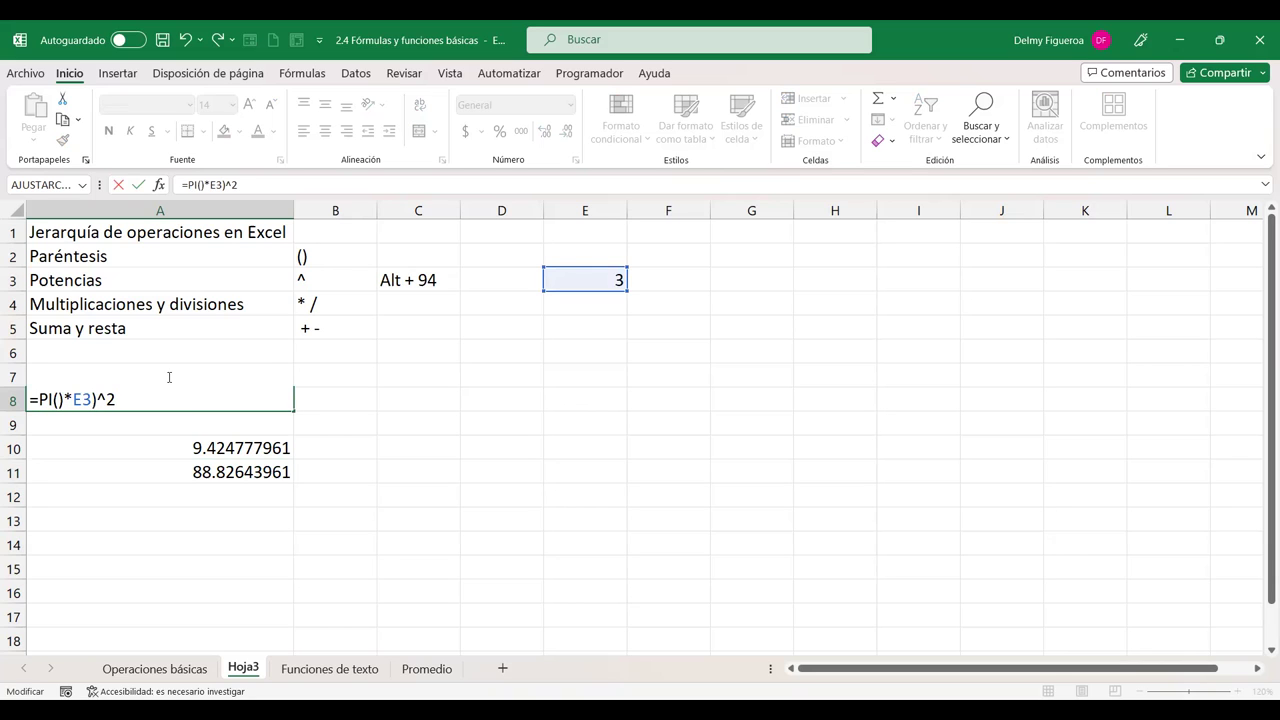
{"action": "key", "text": "Delete"}
{"action": "key", "text": "Return"}
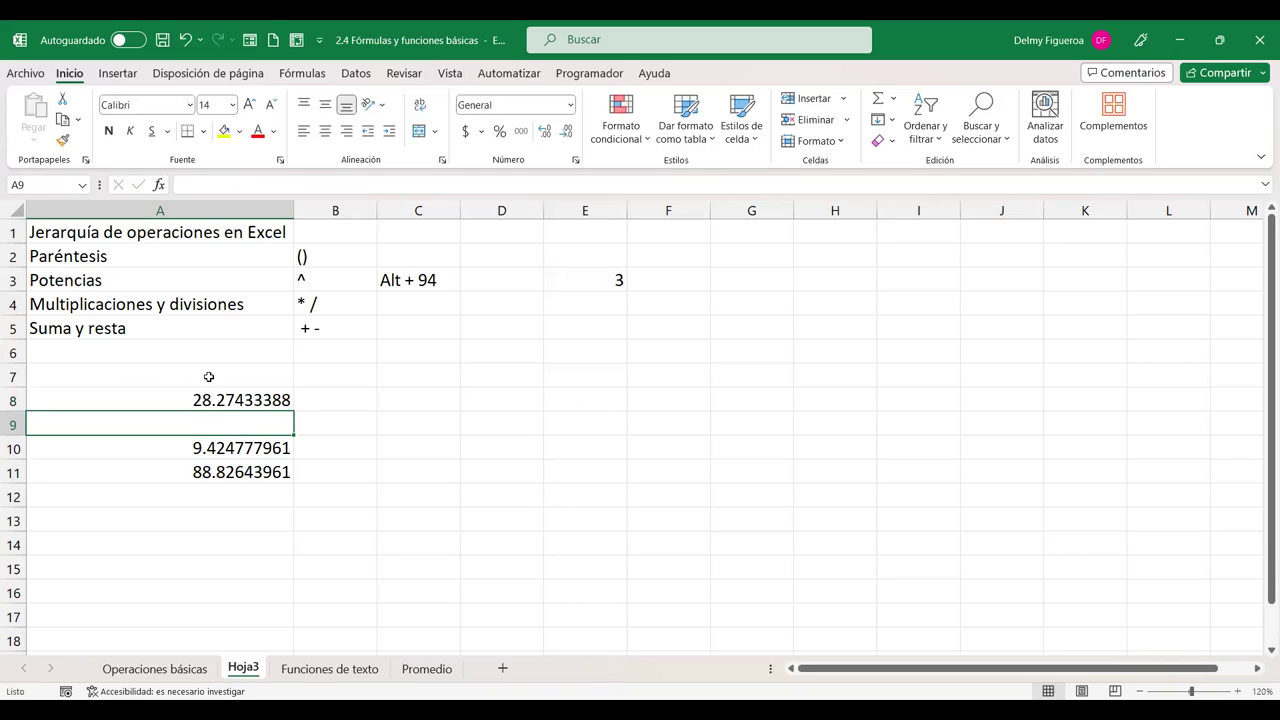
Step: Select and copy A8's formula text =PI()*E3^2 from the formula bar
{"action": "left_click", "coordinate": [247, 396]}
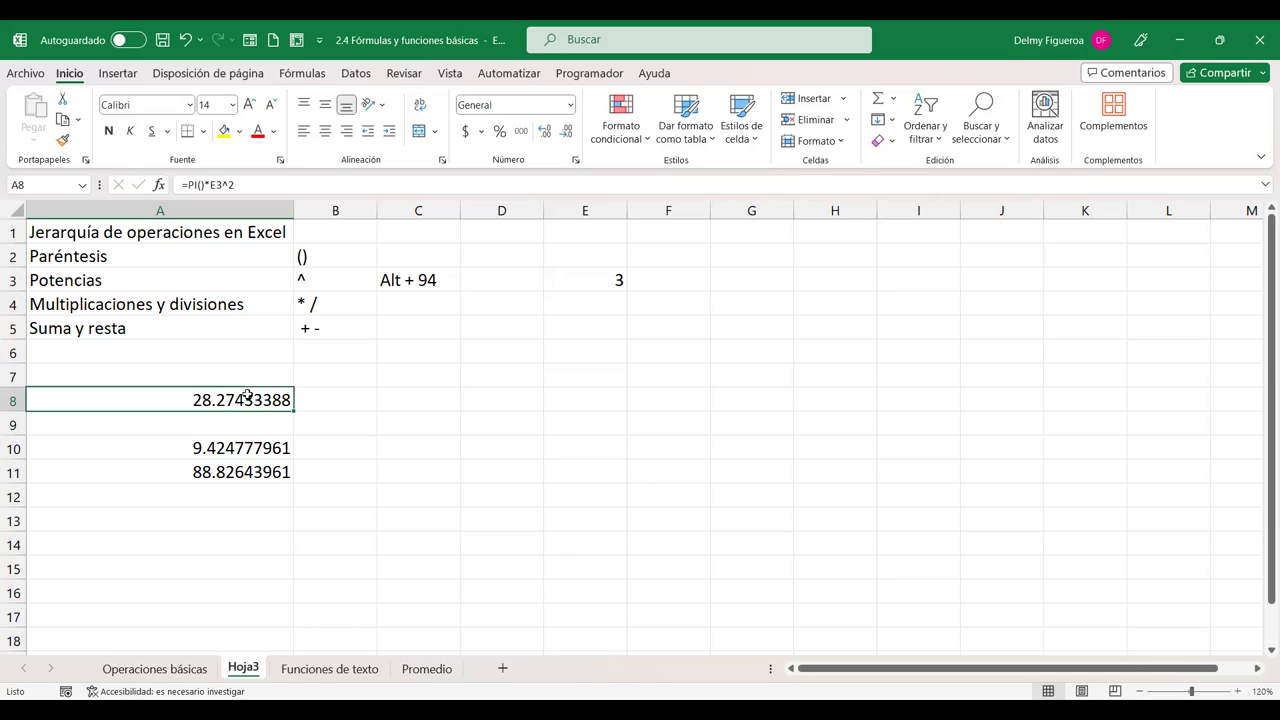
{"action": "double_click", "coordinate": [247, 396]}
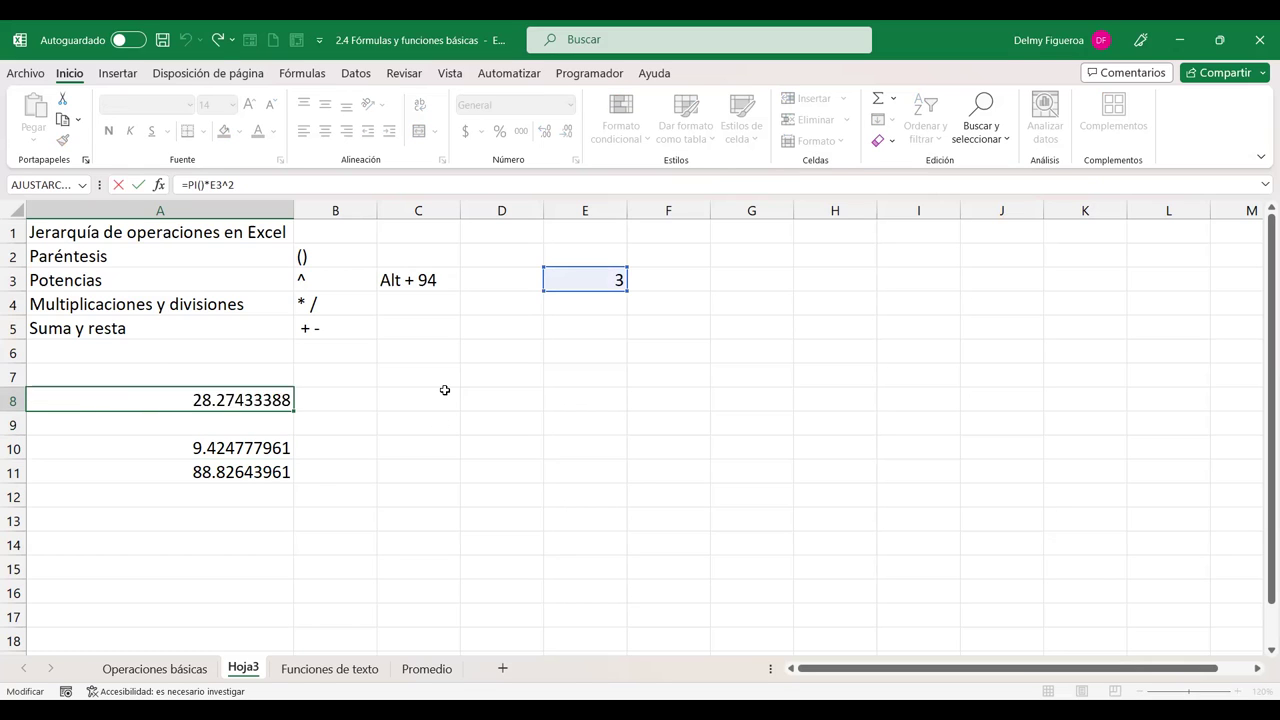
{"action": "key", "text": "Return"}
{"action": "double_click", "coordinate": [258, 396]}
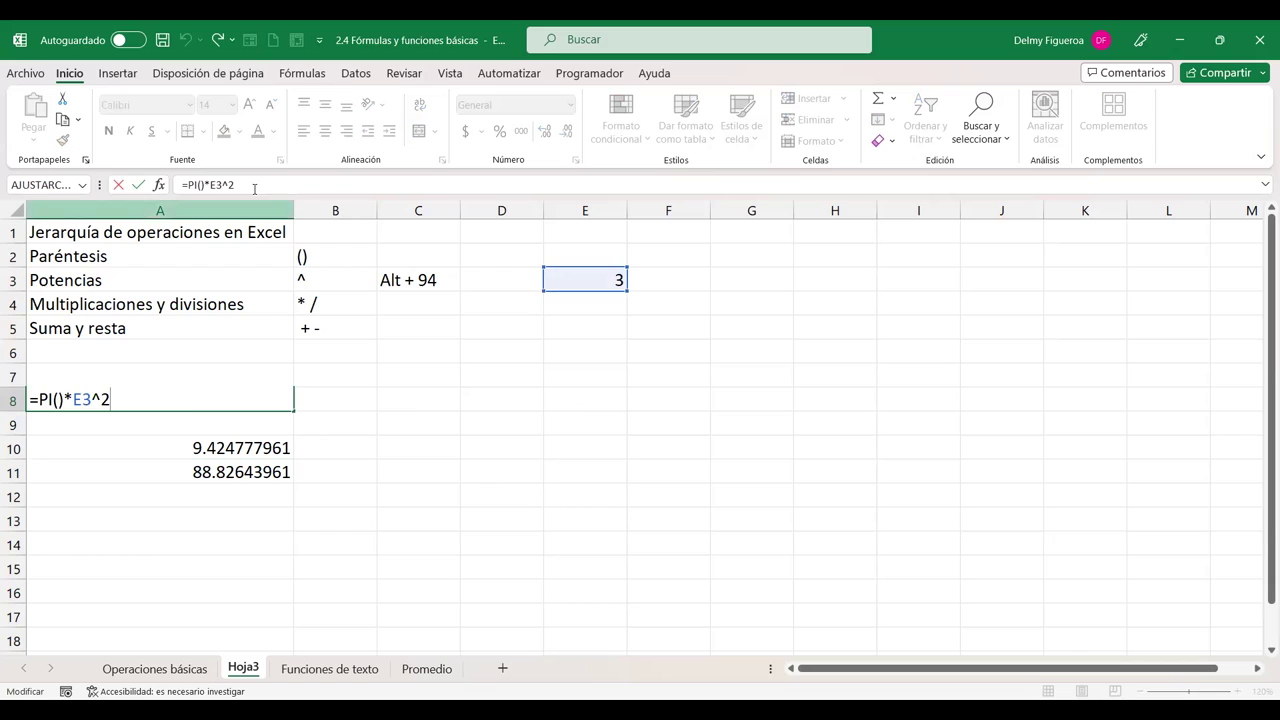
{"action": "left_click_drag", "start_coordinate": [254, 188], "coordinate": [180, 186]}
{"action": "key", "text": "ctrl+c"}
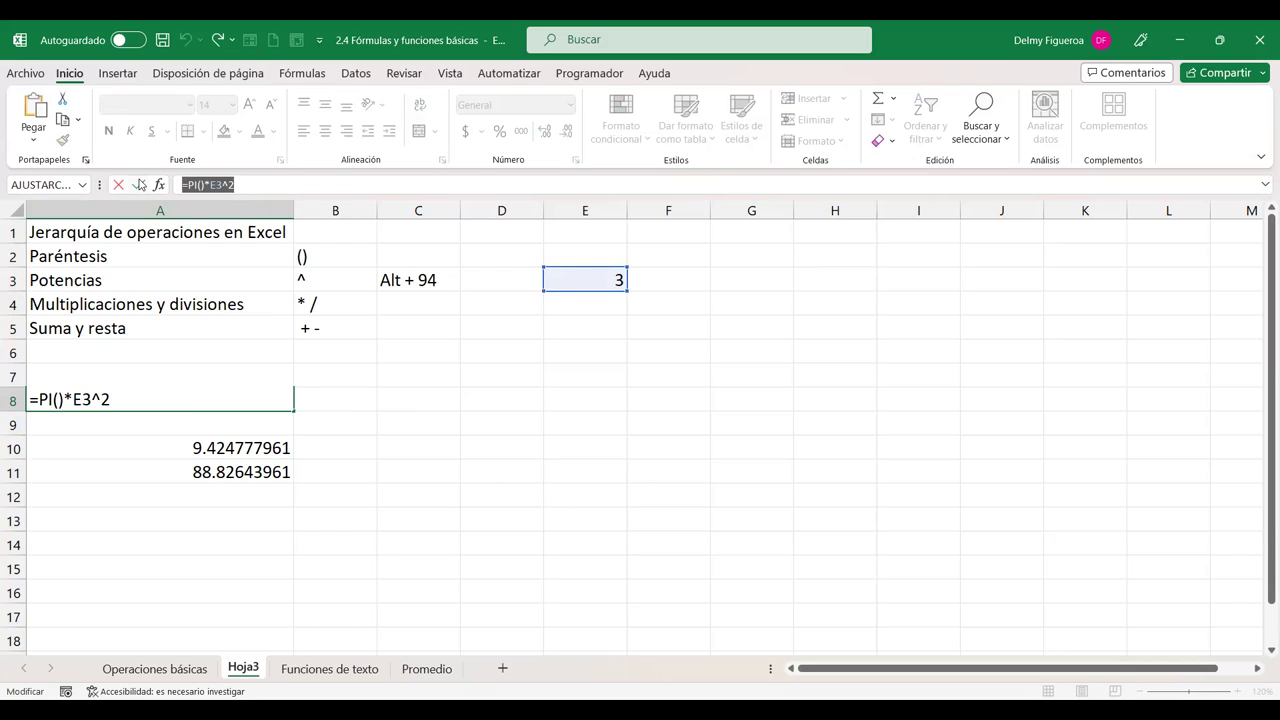
{"action": "key", "text": "Return"}
Step: Paste the formula into C8 as =(PI()*E3)^2, giving 88.82644 versus A8's 28.27433388
{"action": "left_click", "coordinate": [421, 394]}
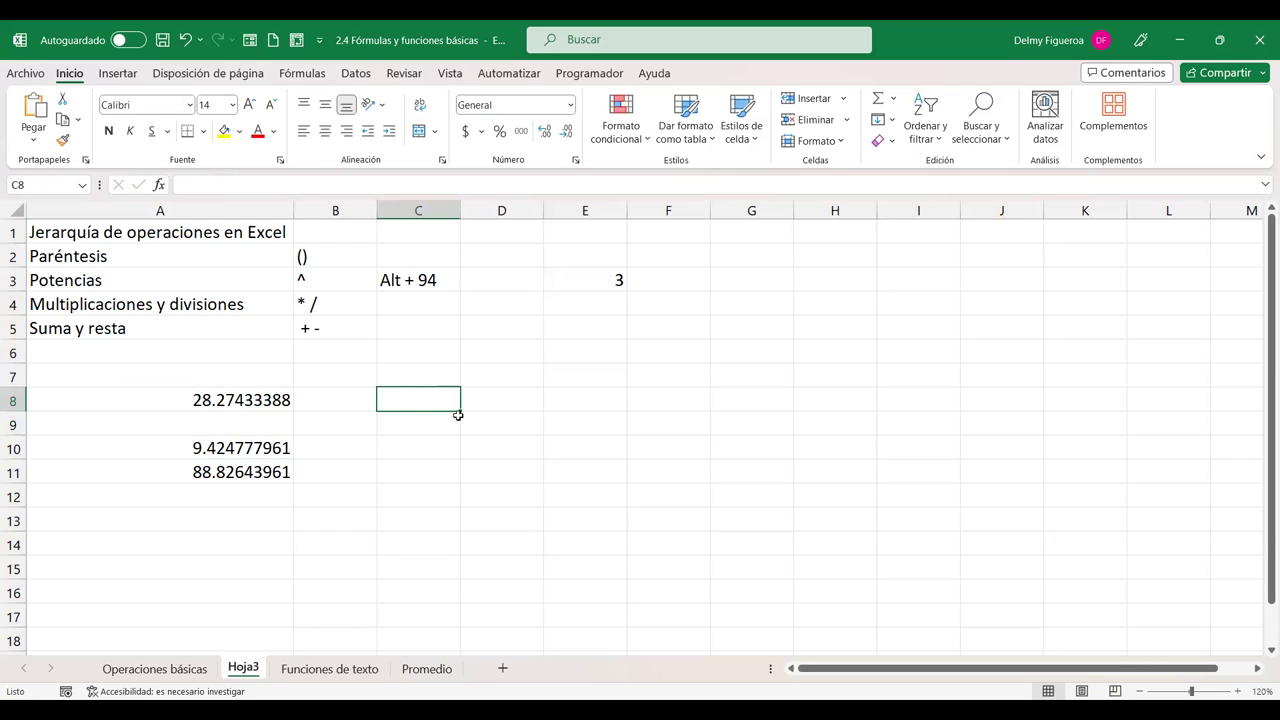
{"action": "key", "text": "ctrl+v"}
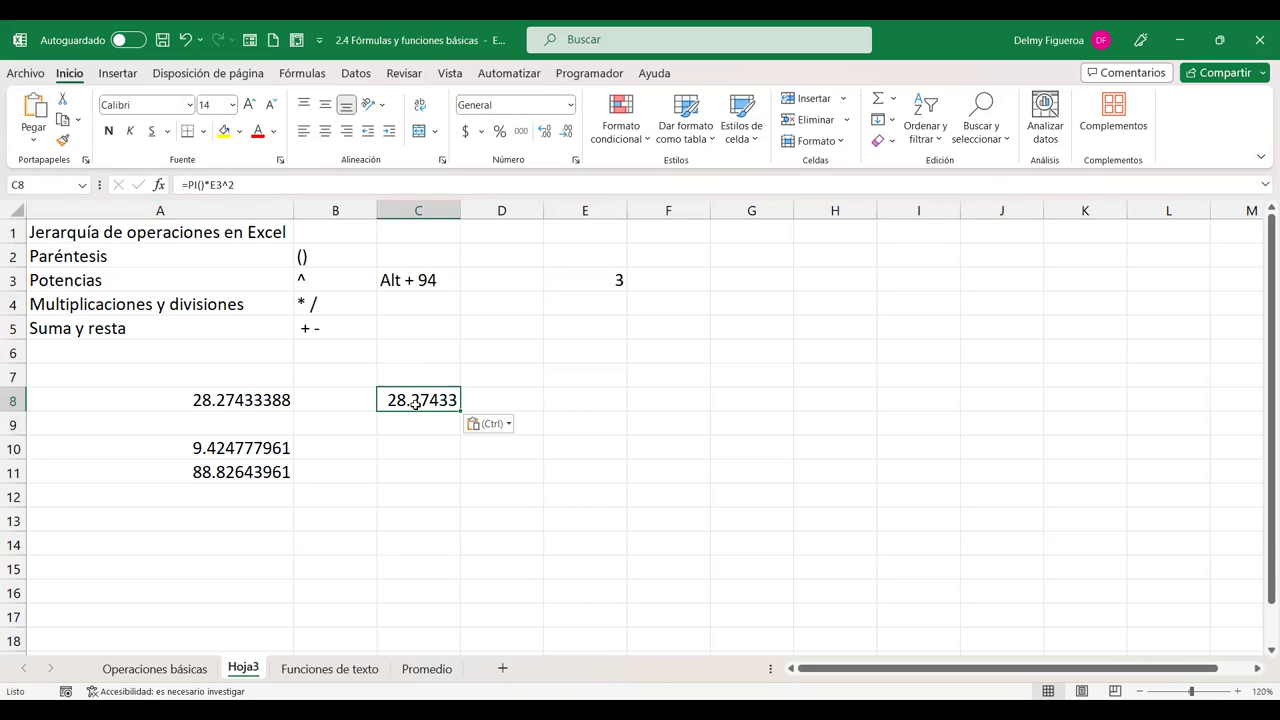
{"action": "double_click", "coordinate": [404, 396]}
{"action": "type", "text": "("}
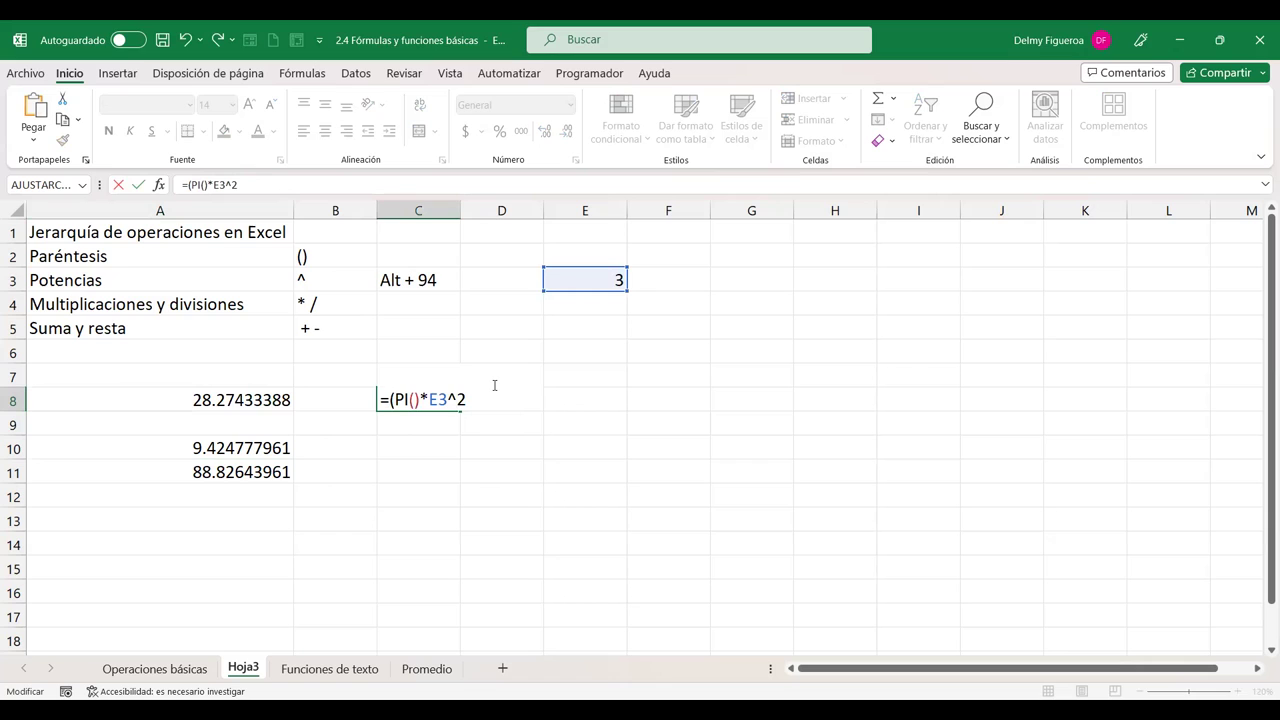
{"action": "type", "text": ")"}
{"action": "key", "text": "Return"}
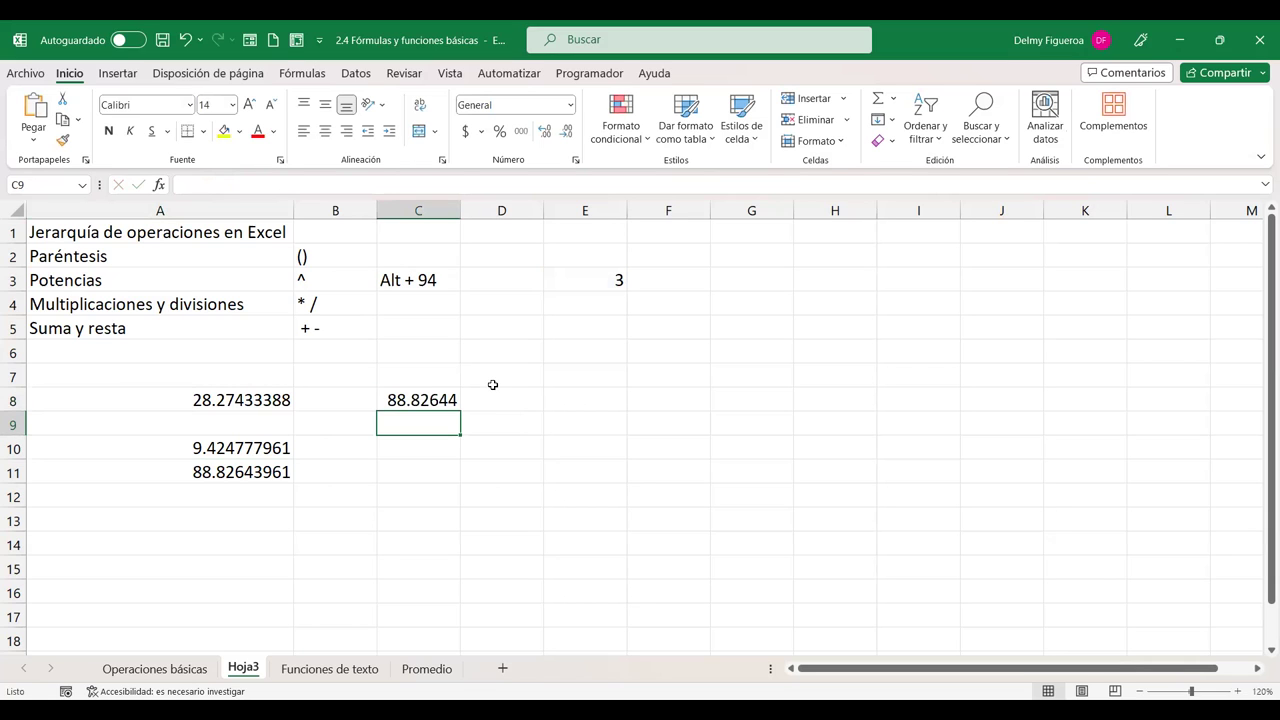
{"action": "double_click", "coordinate": [266, 398]}
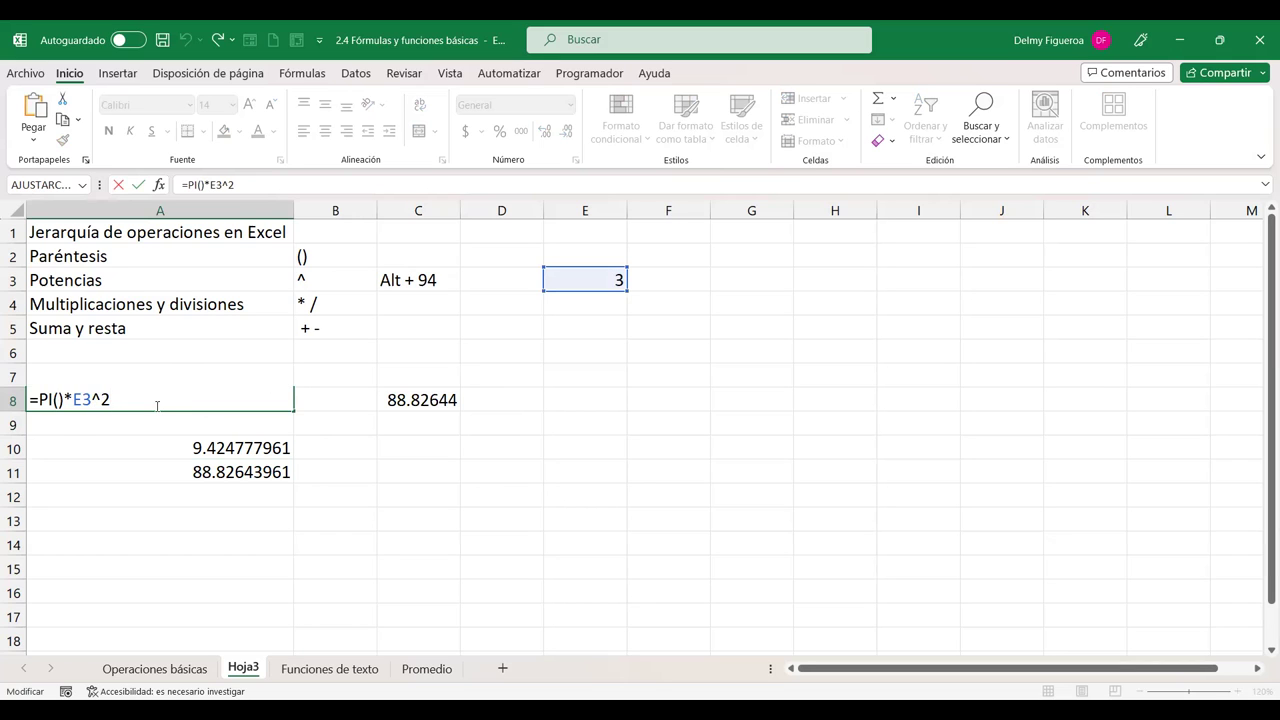
{"action": "key", "text": "Return"}
{"action": "left_click", "coordinate": [441, 398]}
{"action": "double_click", "coordinate": [441, 398]}
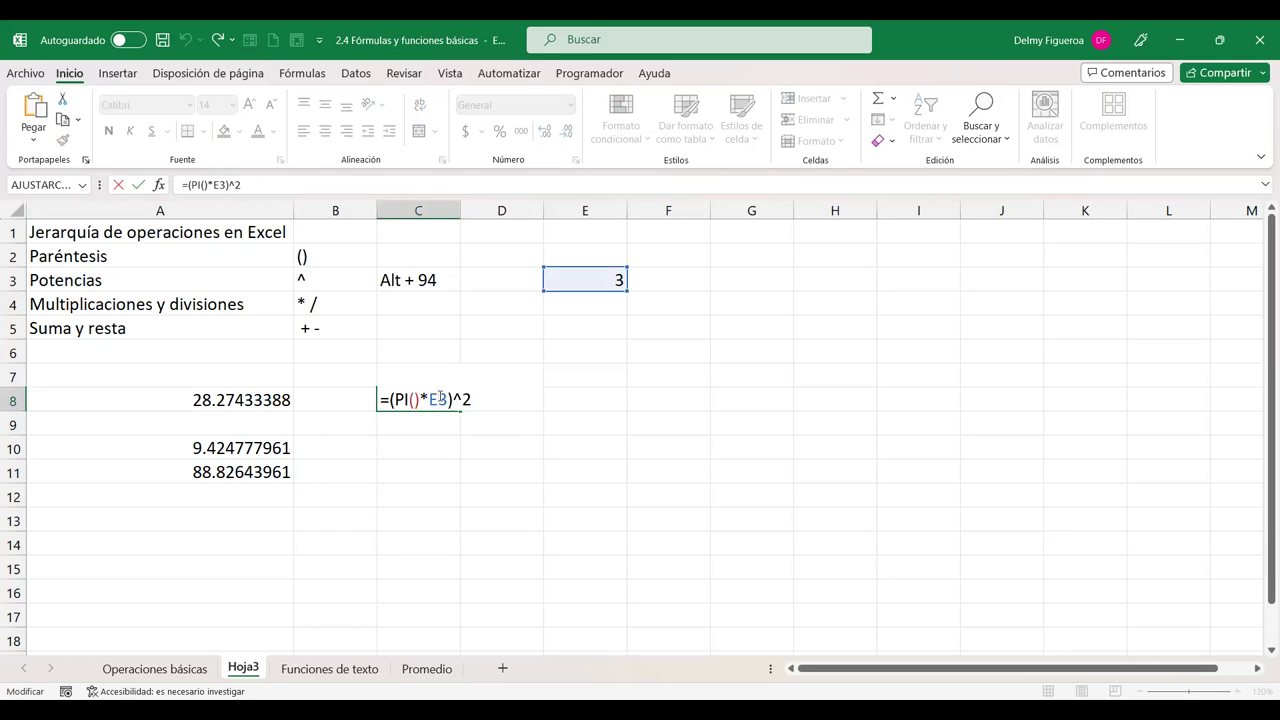
{"action": "key", "text": "Return"}
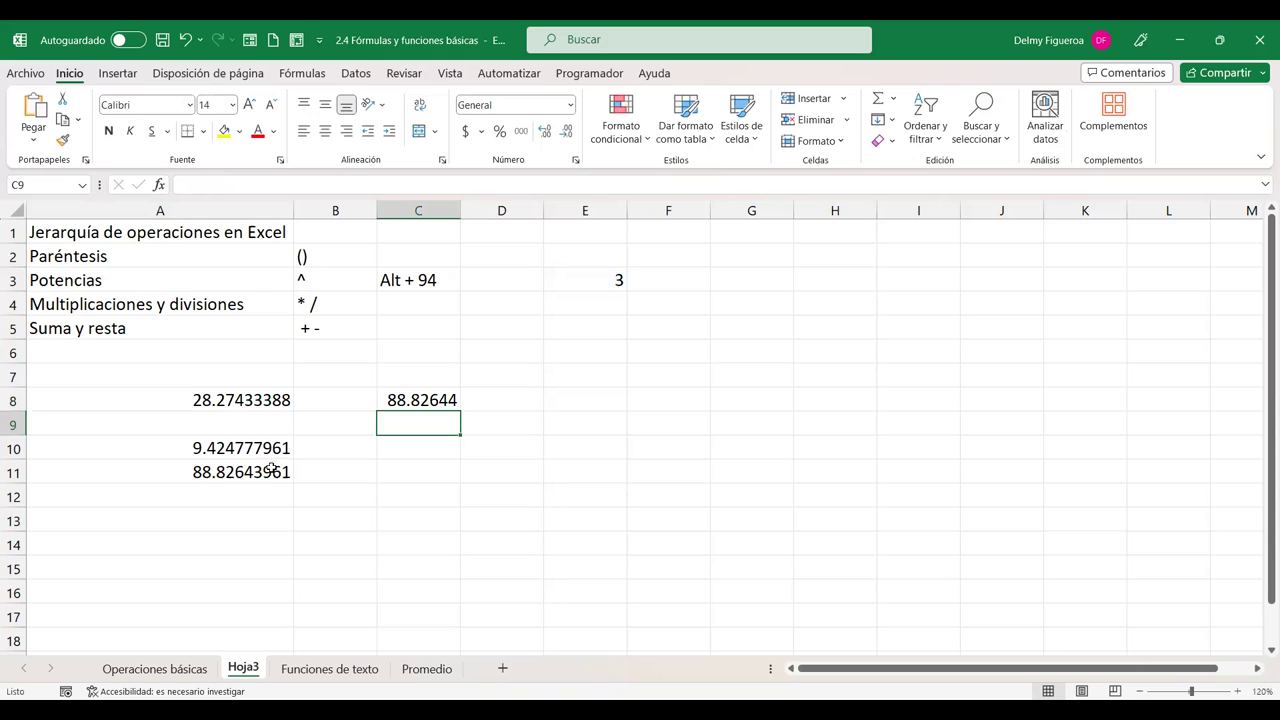
Step: Delete the old results in A10:C13
{"action": "left_click_drag", "start_coordinate": [250, 445], "coordinate": [386, 514]}
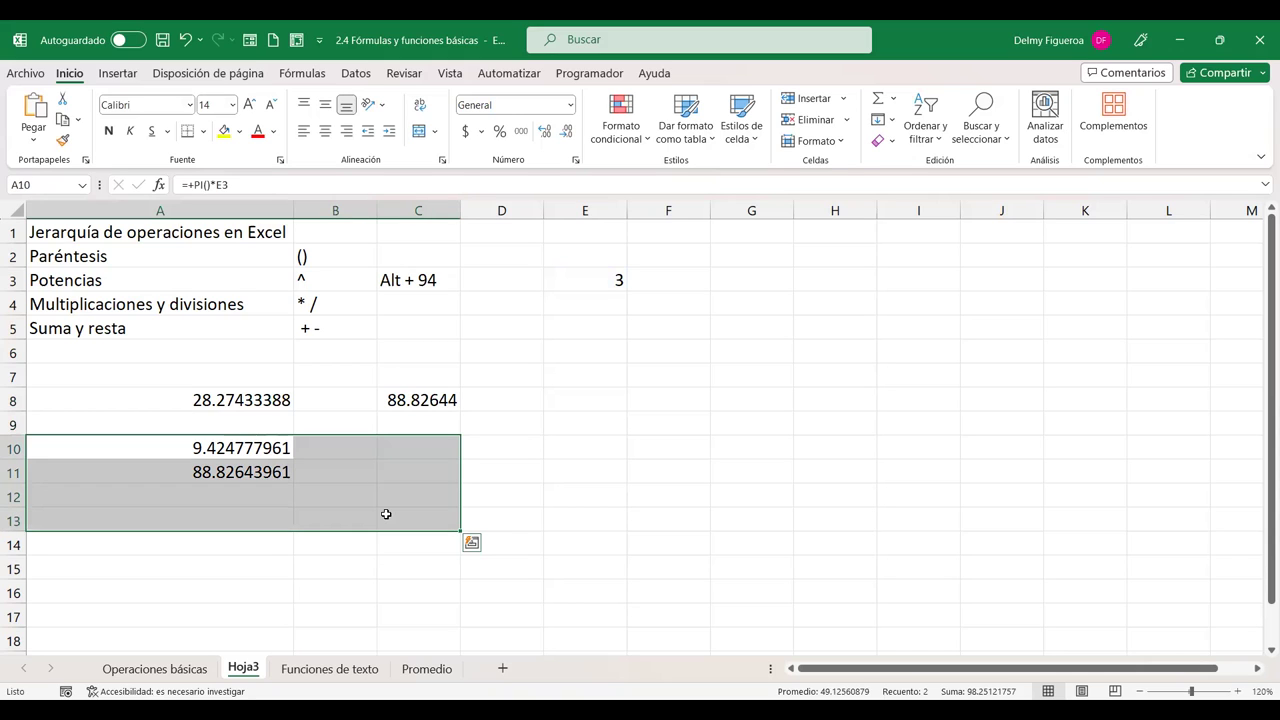
{"action": "key", "text": "Delete"}
{"action": "left_click", "coordinate": [564, 326]}
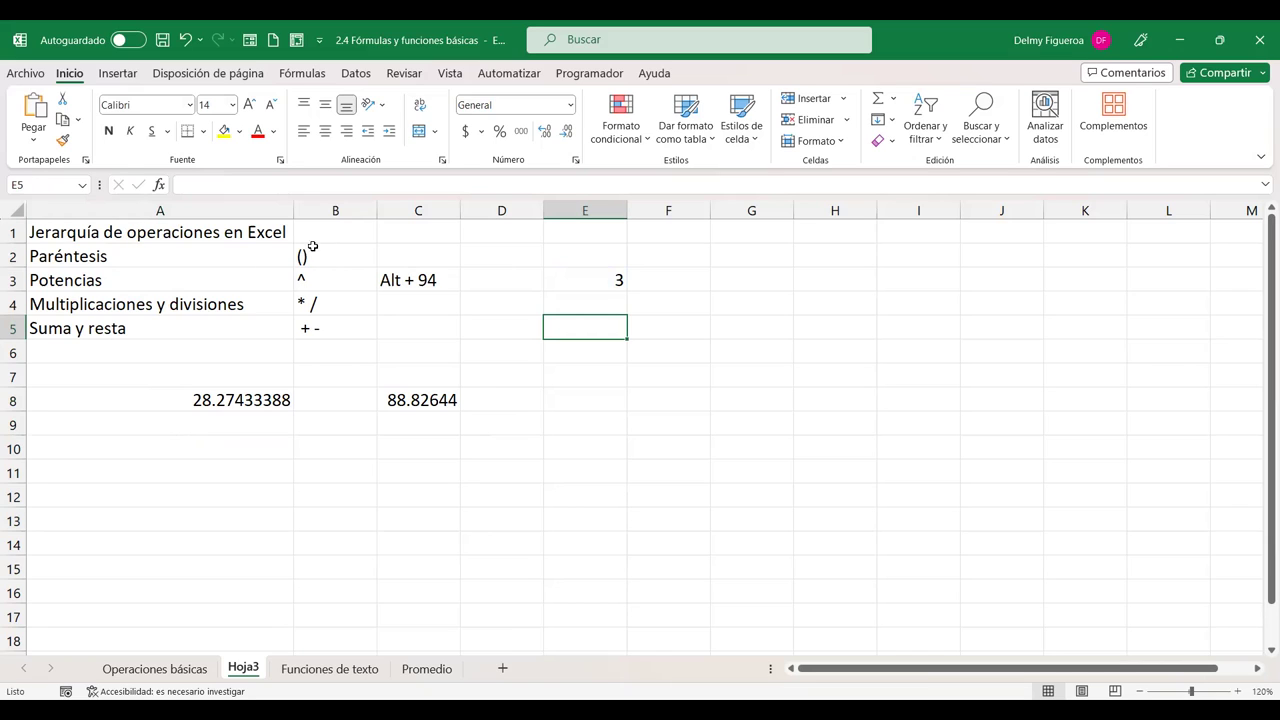
Step: Go over the operator list: power, multiply/divide, add/subtract symbols in B3–B5
{"action": "left_click", "coordinate": [328, 276]}
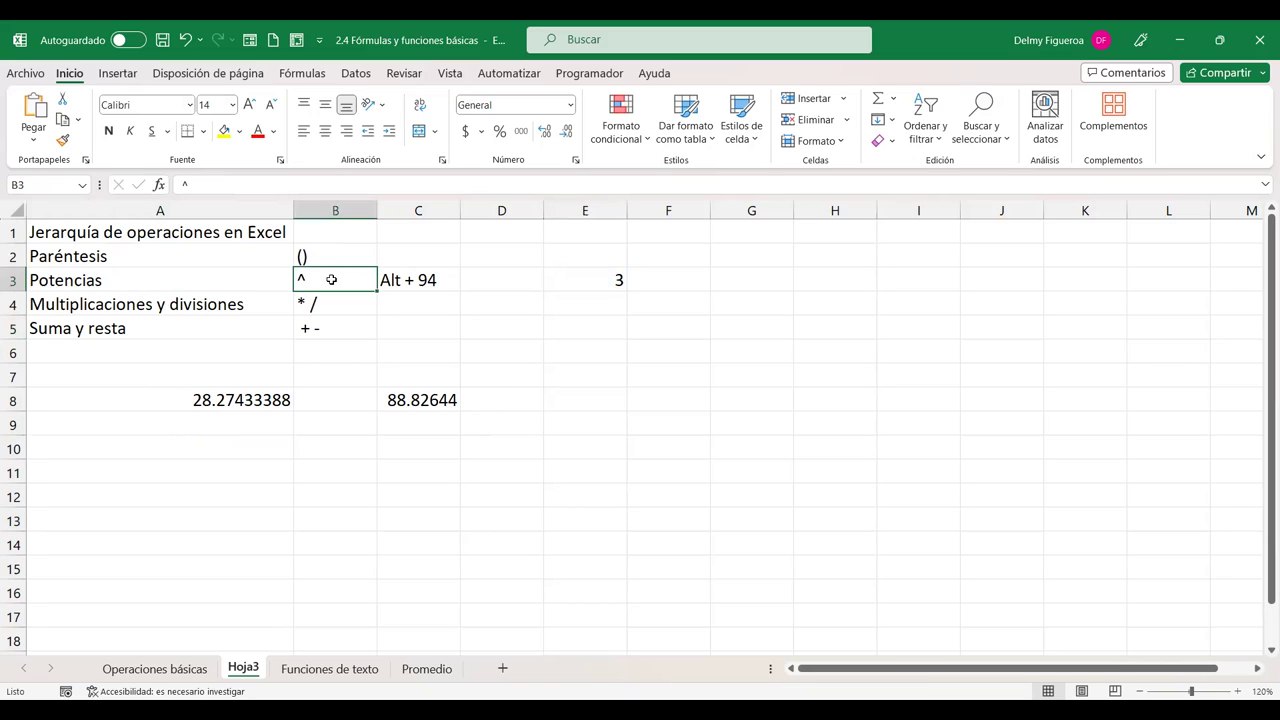
{"action": "left_click", "coordinate": [172, 308]}
{"action": "left_click", "coordinate": [336, 298]}
{"action": "left_click", "coordinate": [337, 331]}
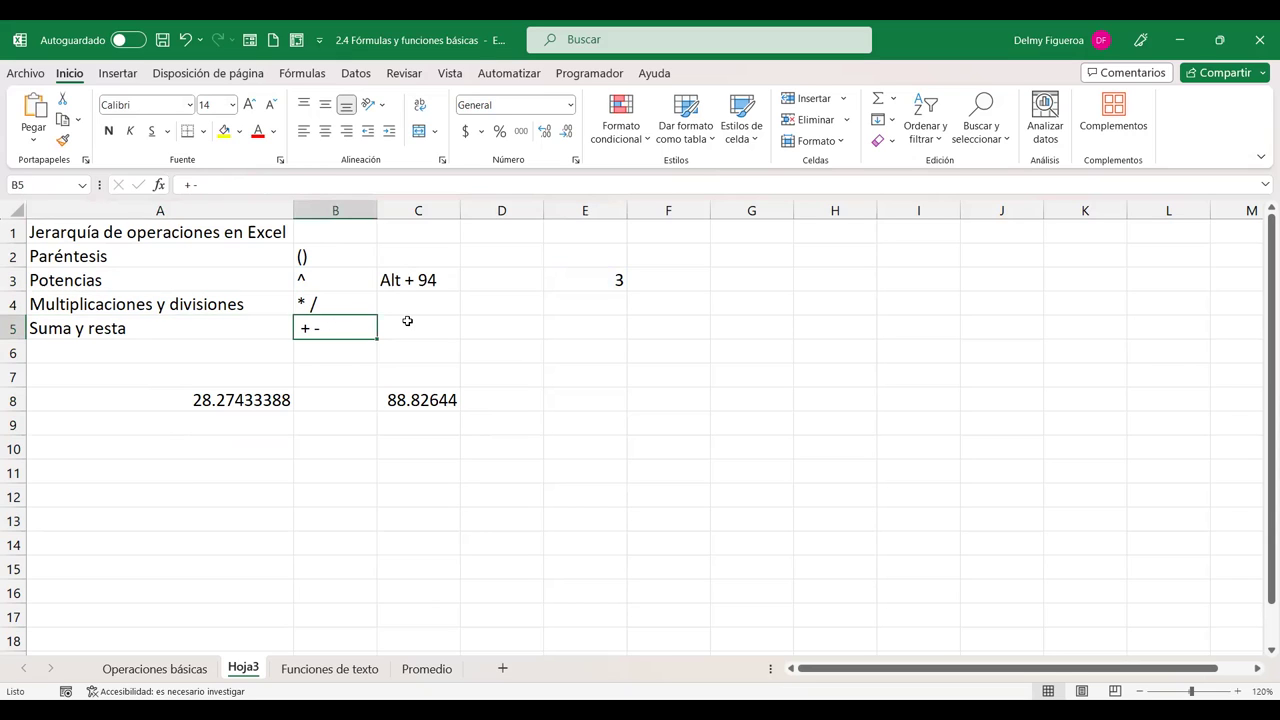
{"action": "left_click", "coordinate": [414, 332]}
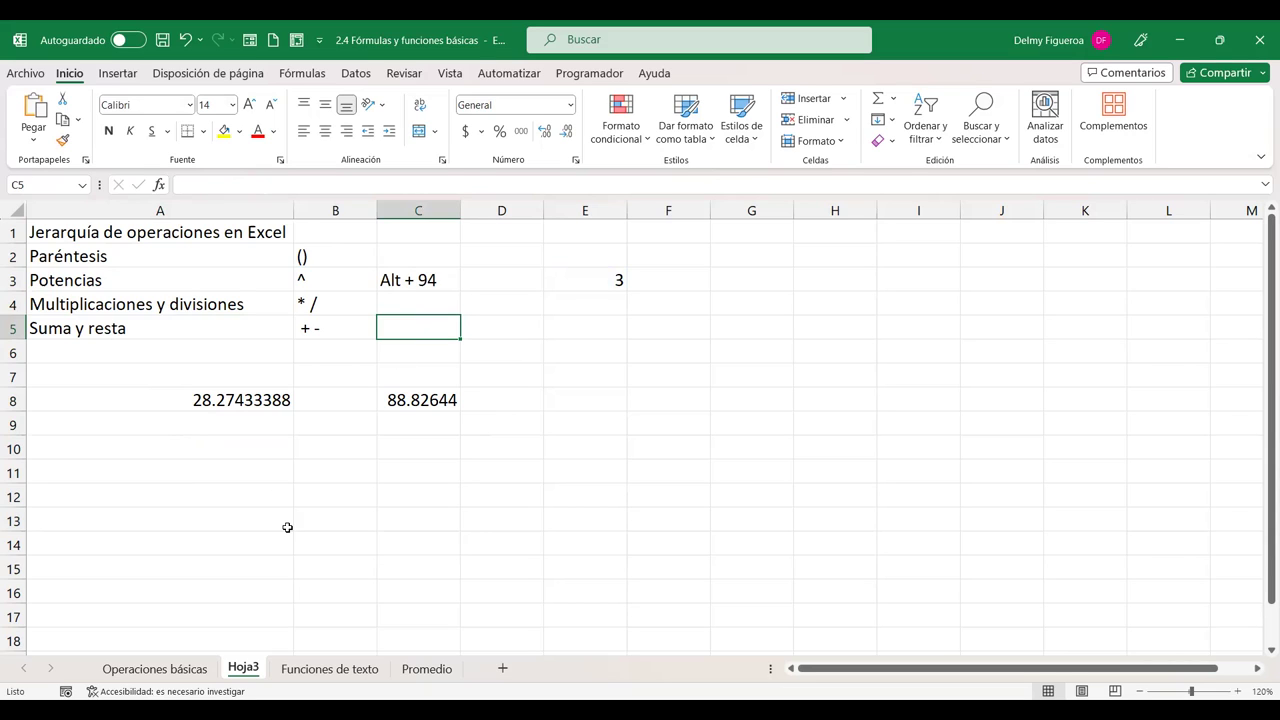
Step: On Operaciones básicas, enter =+C4+C5 in C6 to show 5
{"action": "left_click", "coordinate": [183, 672]}
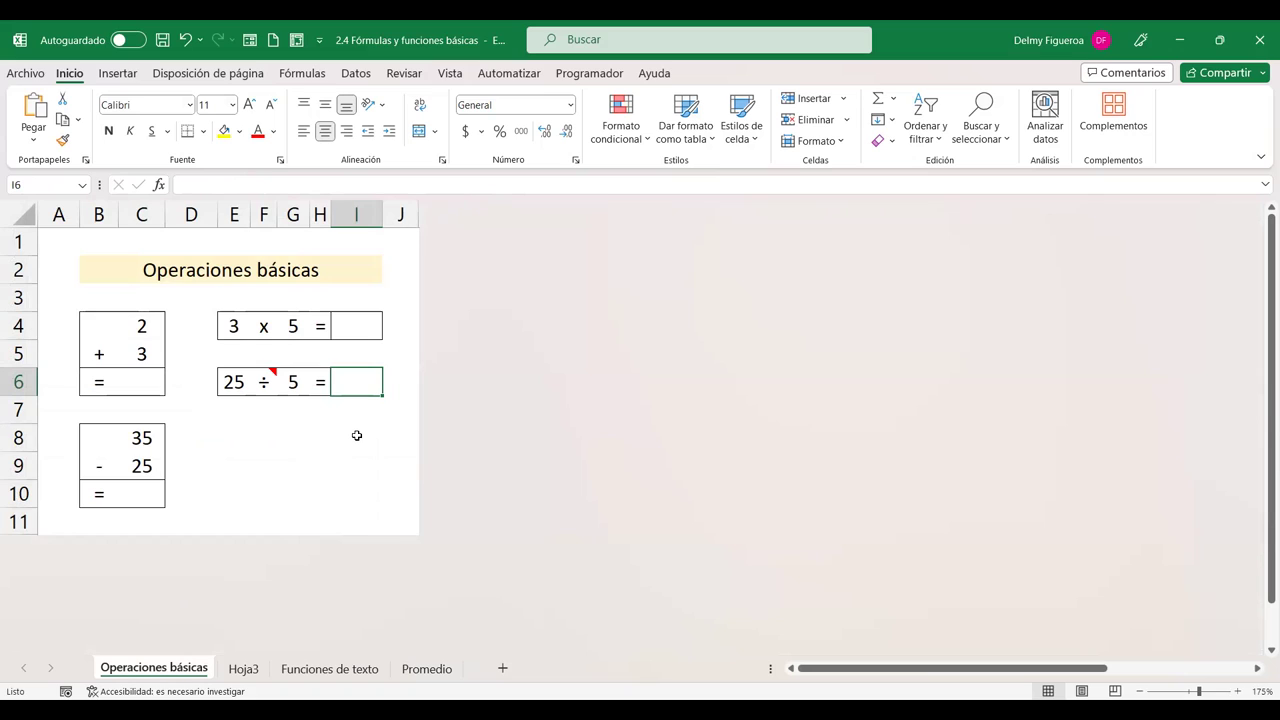
{"action": "left_click", "coordinate": [139, 386]}
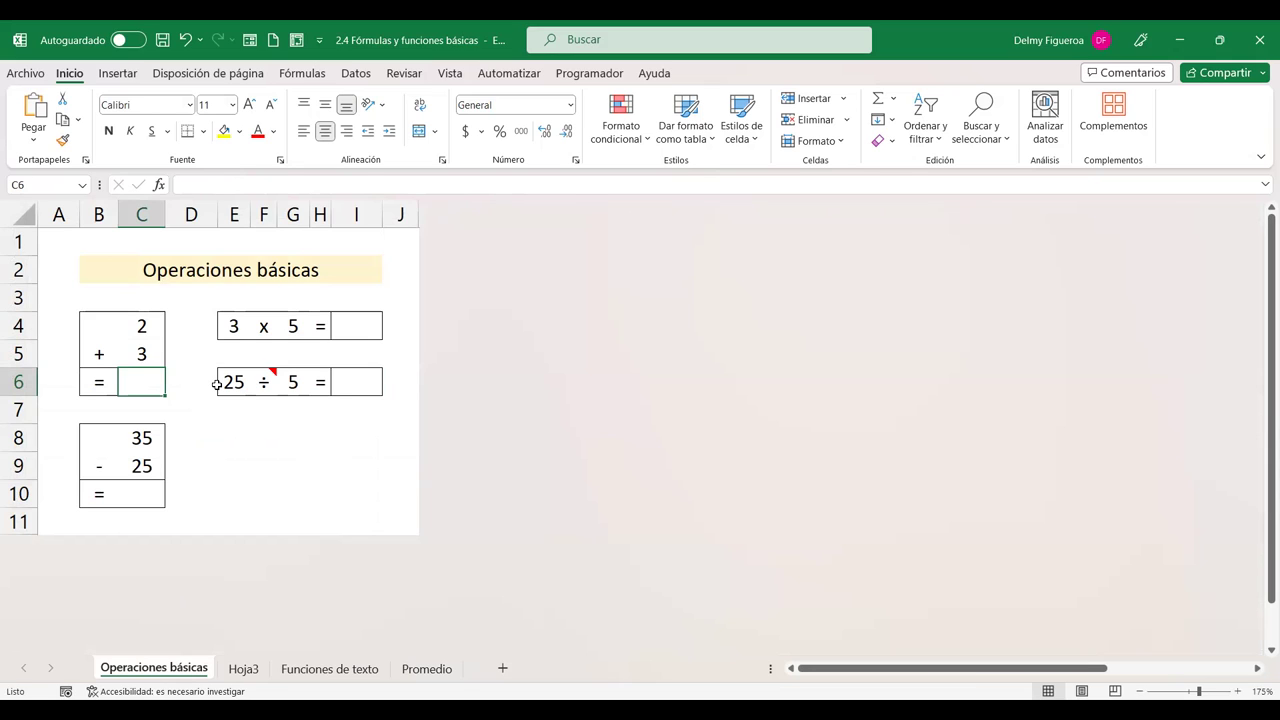
{"action": "type", "text": "+"}
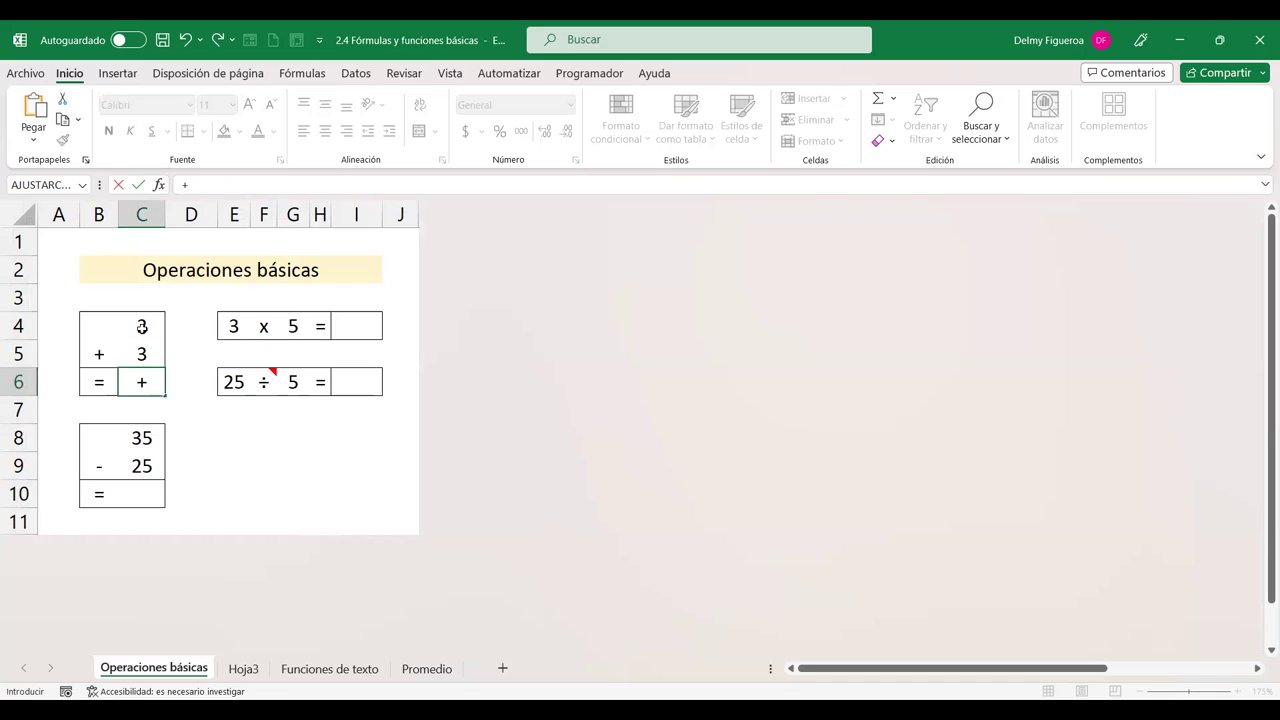
{"action": "left_click", "coordinate": [141, 327]}
{"action": "type", "text": "+"}
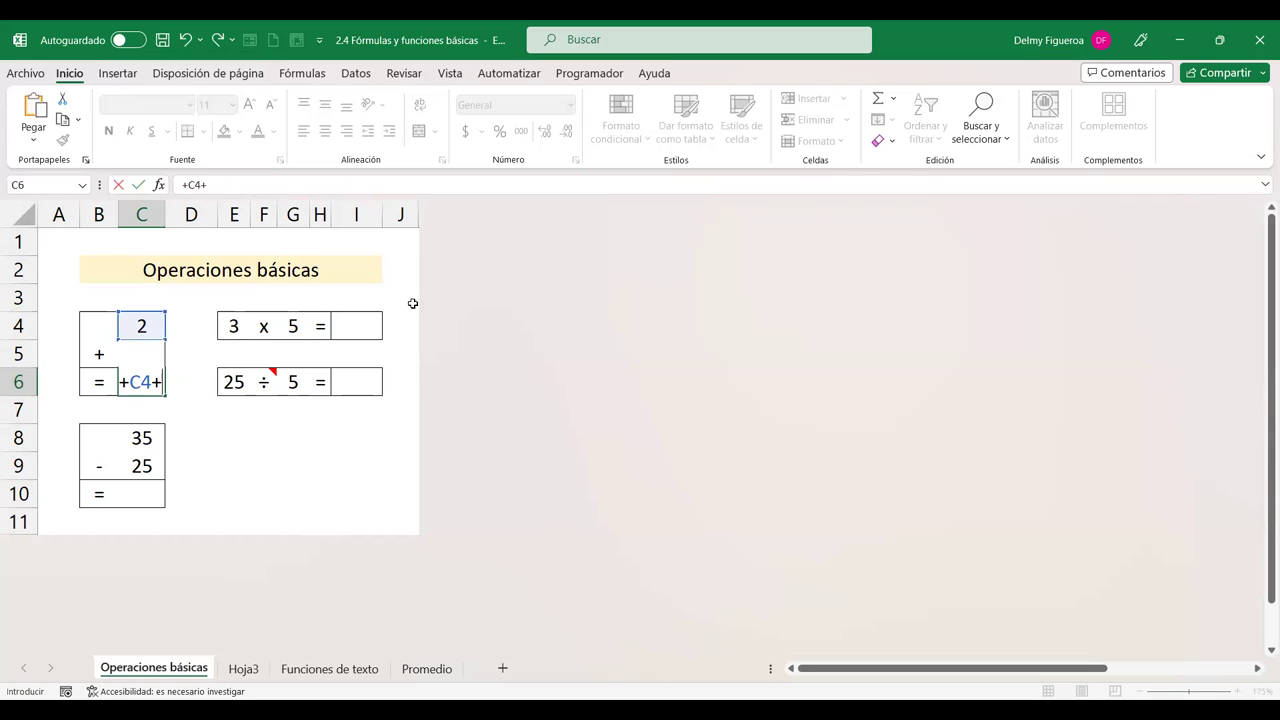
{"action": "key", "text": "Up"}
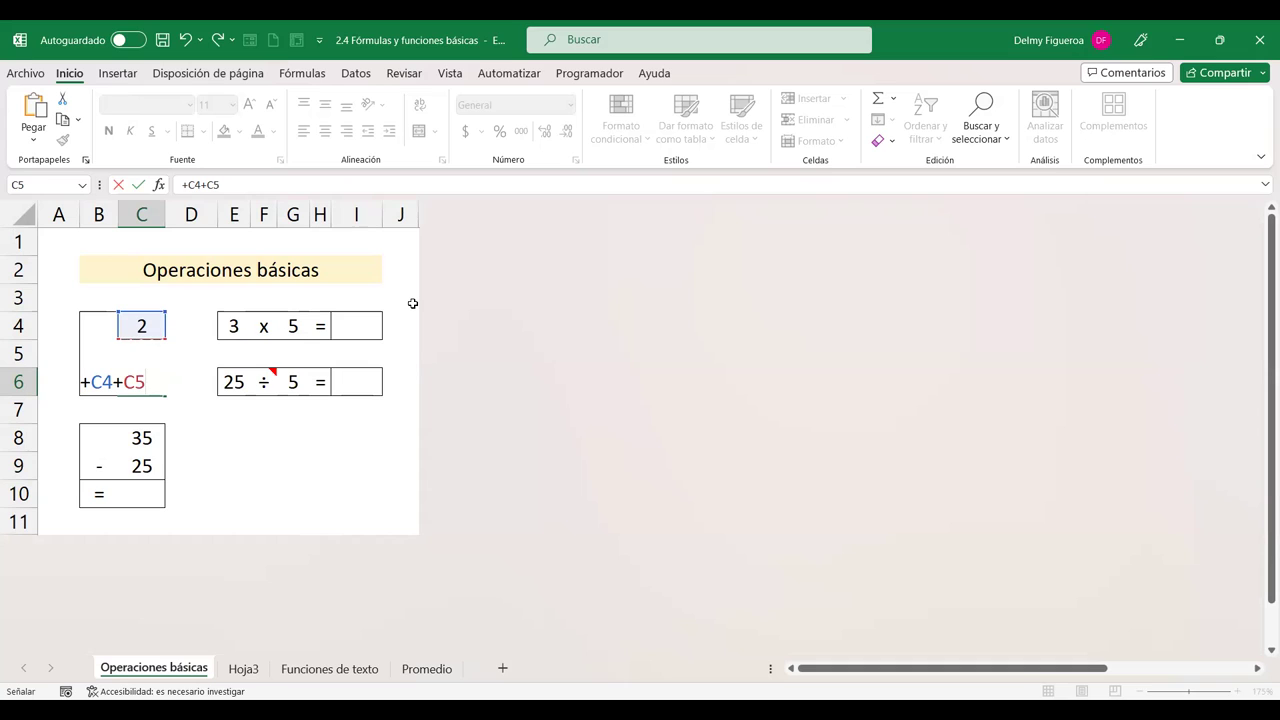
{"action": "key", "text": "Return"}
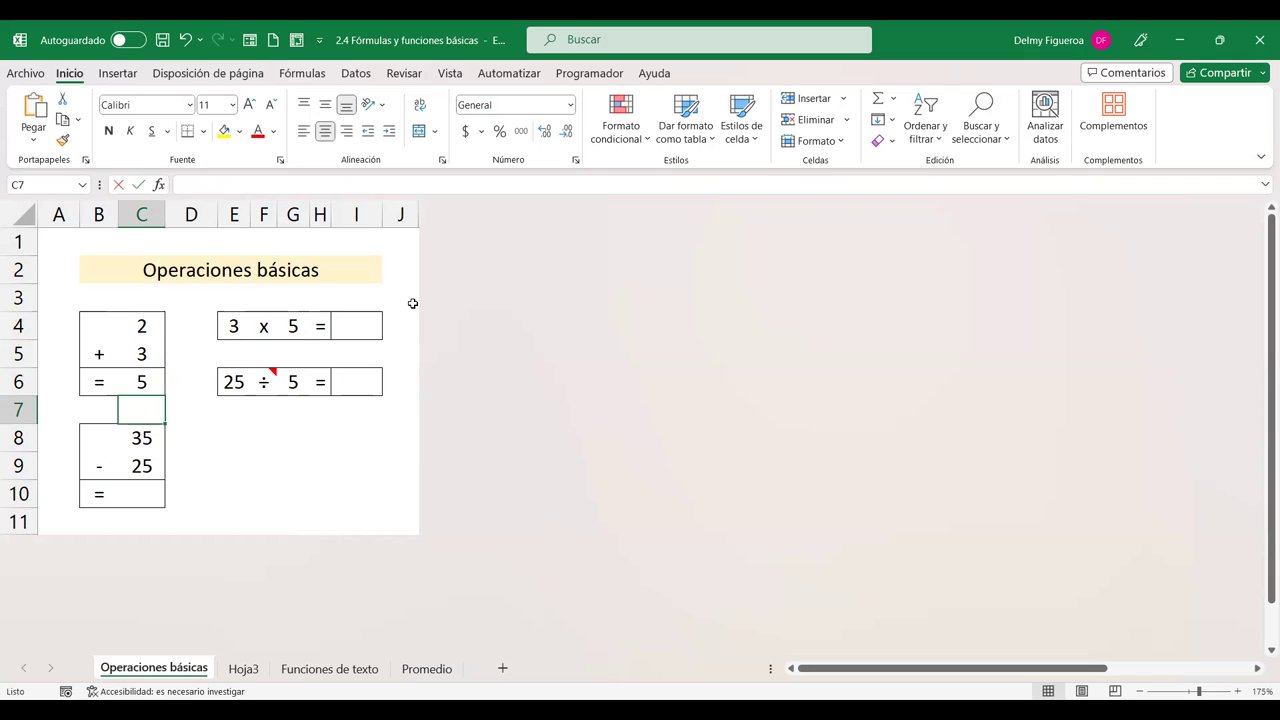
Step: Enter =+SUMA(C4:C5) in C7, also returning 5, and compare with C6
{"action": "type", "text": "+"}
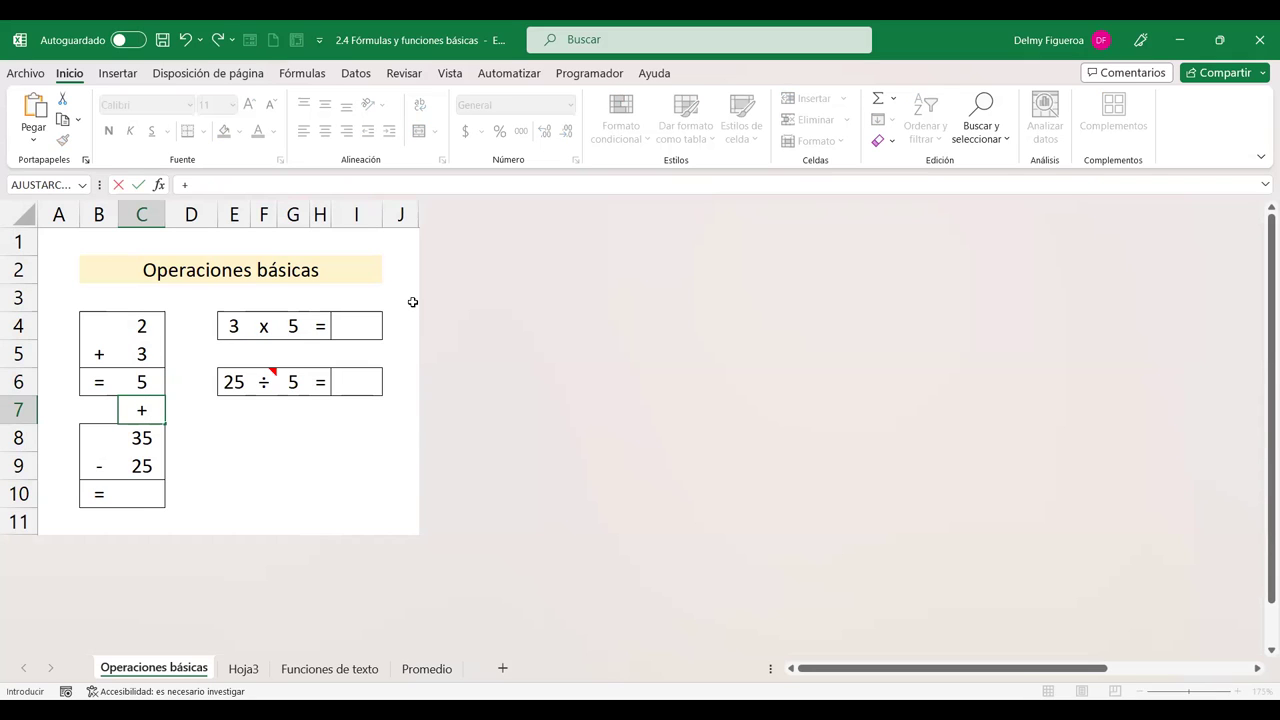
{"action": "type", "text": "sum"}
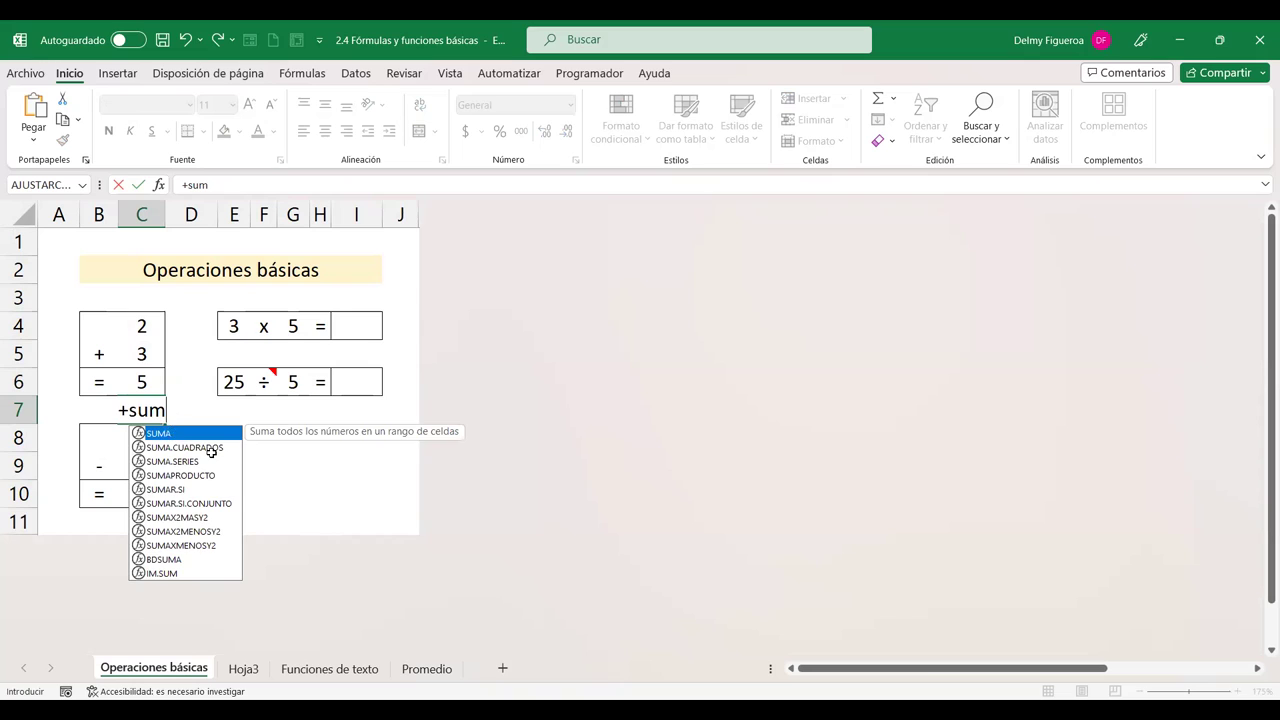
{"action": "key", "text": "Tab"}
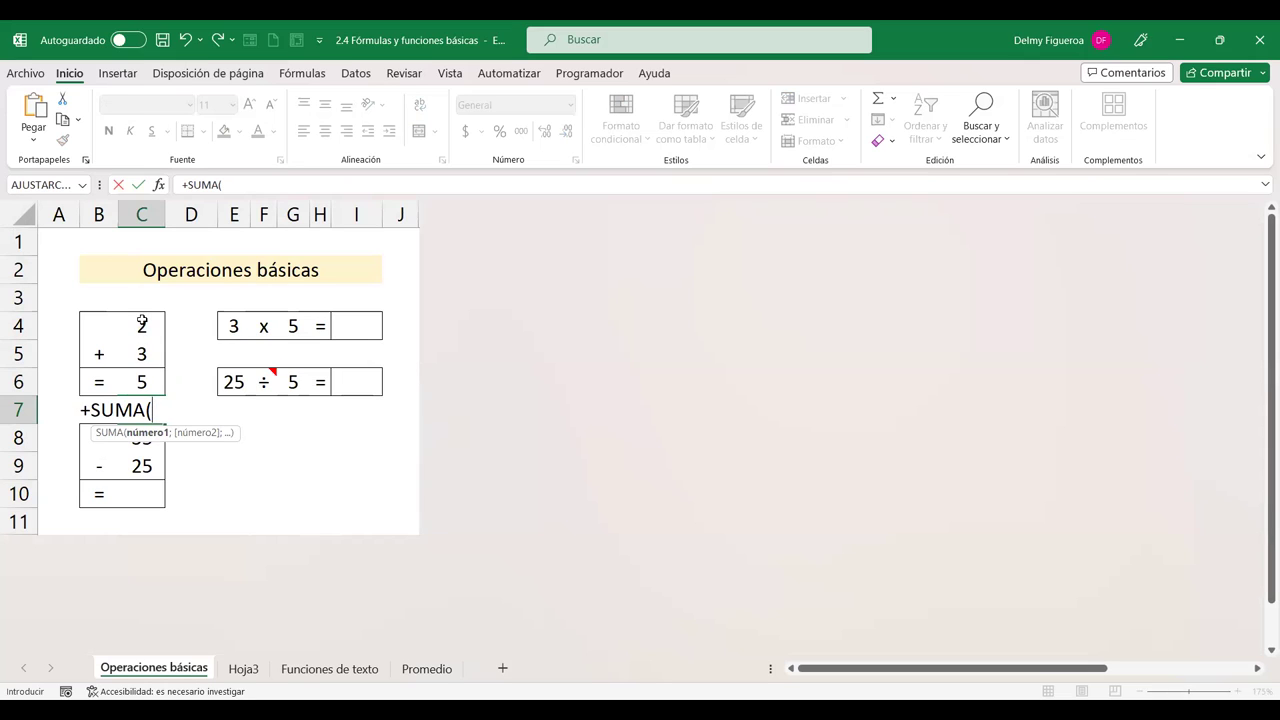
{"action": "left_click_drag", "start_coordinate": [134, 317], "coordinate": [144, 356]}
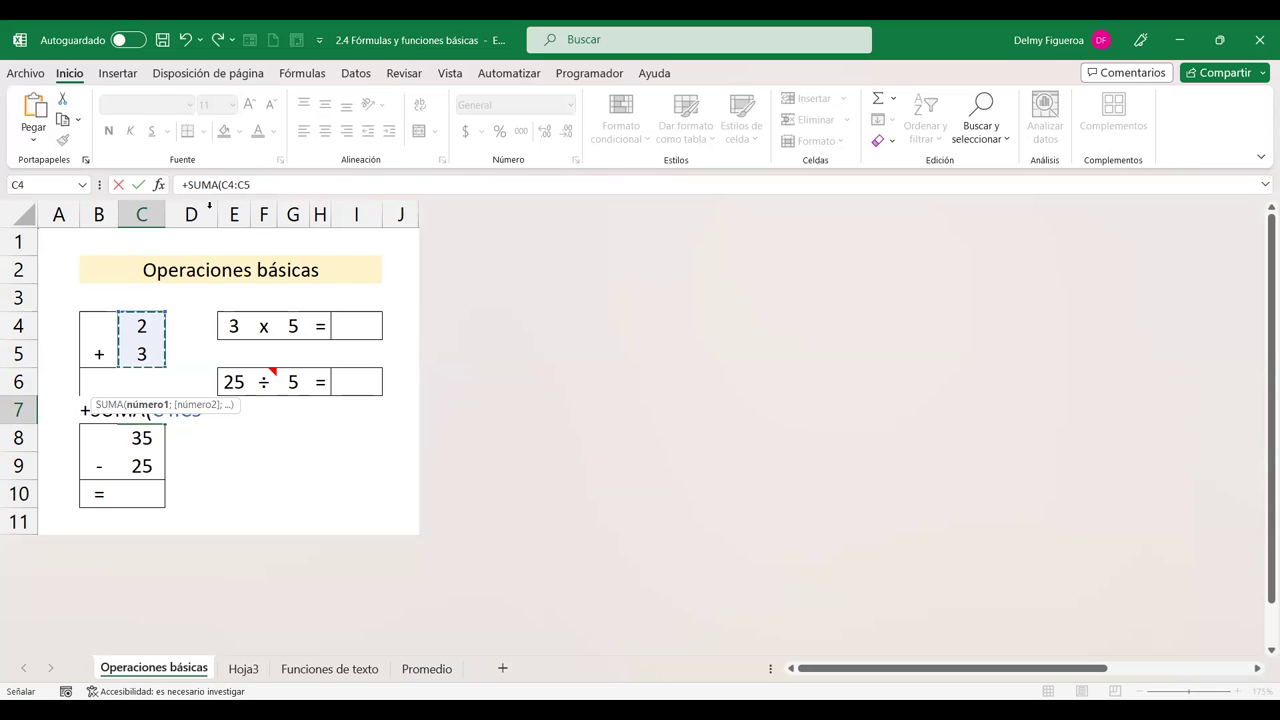
{"action": "key", "text": "Return"}
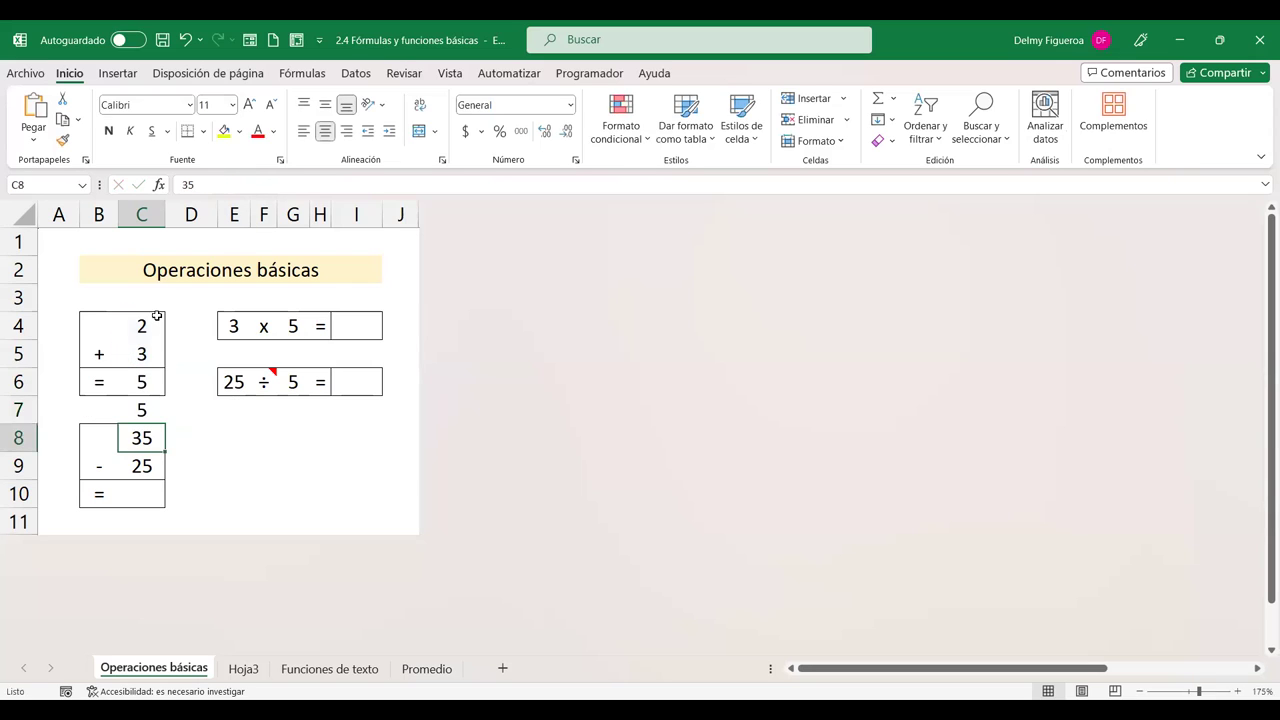
{"action": "left_click", "coordinate": [140, 379]}
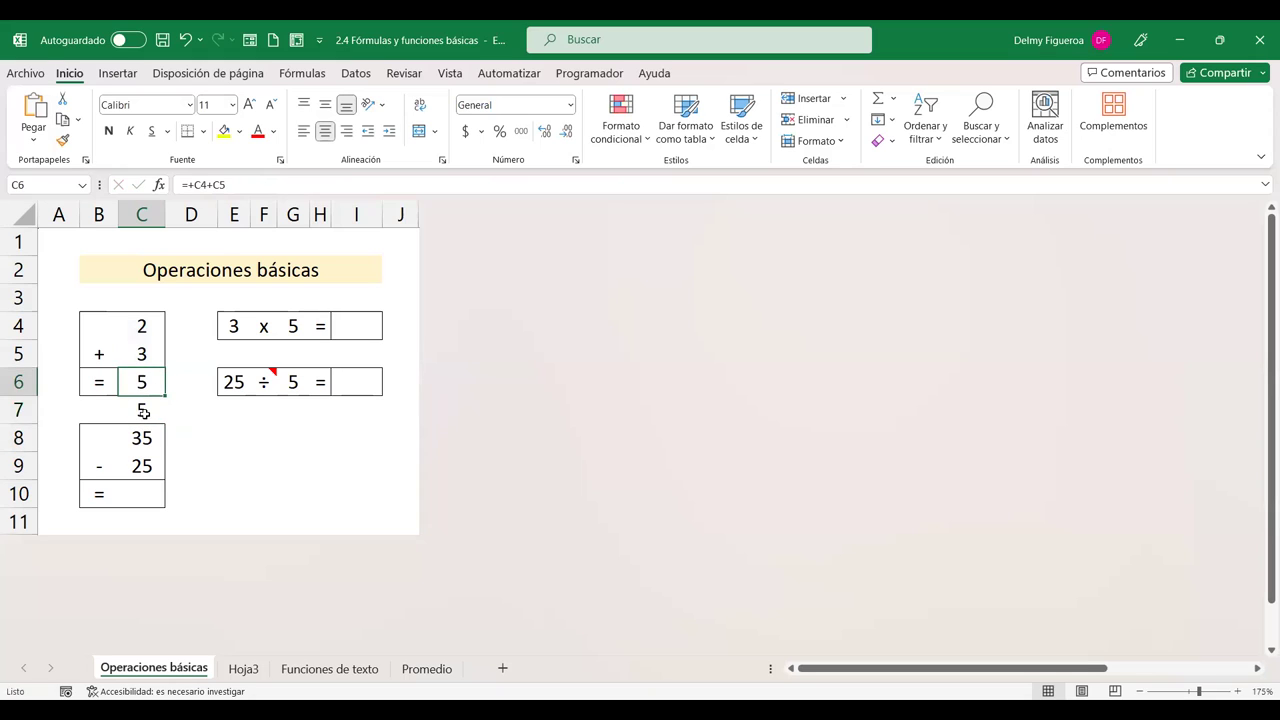
{"action": "left_click", "coordinate": [143, 412]}
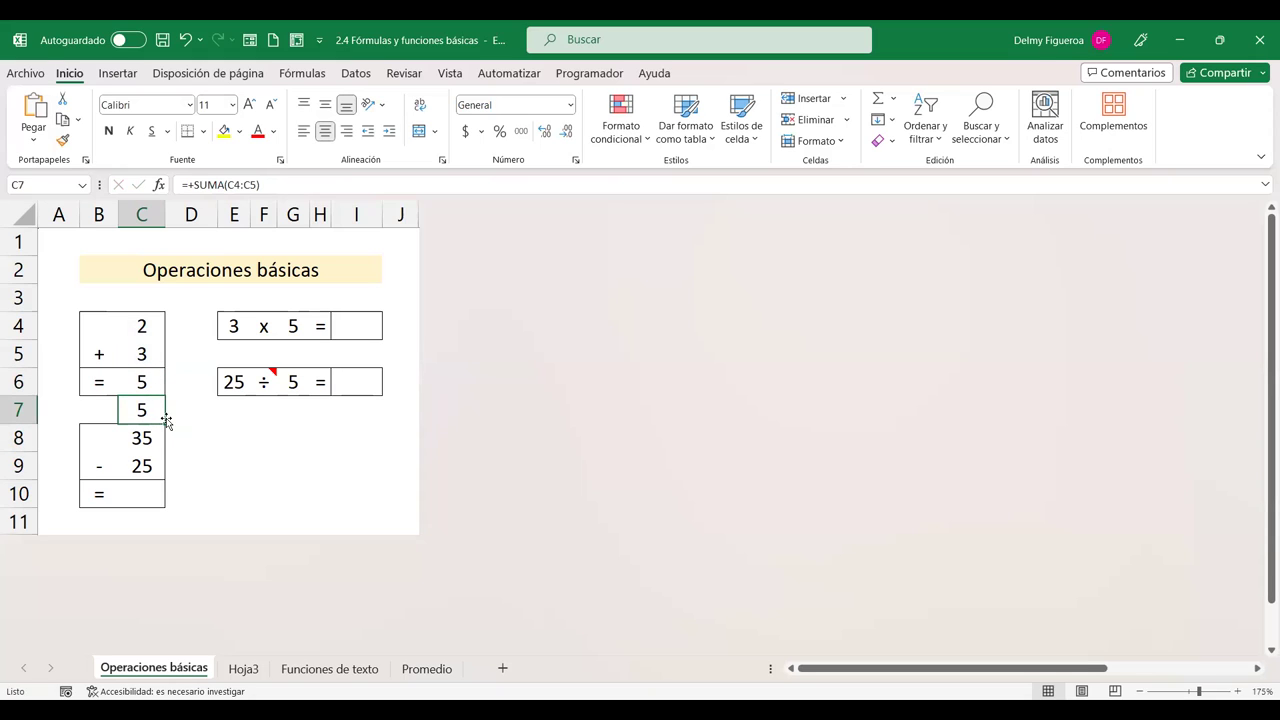
{"action": "left_click", "coordinate": [144, 496]}
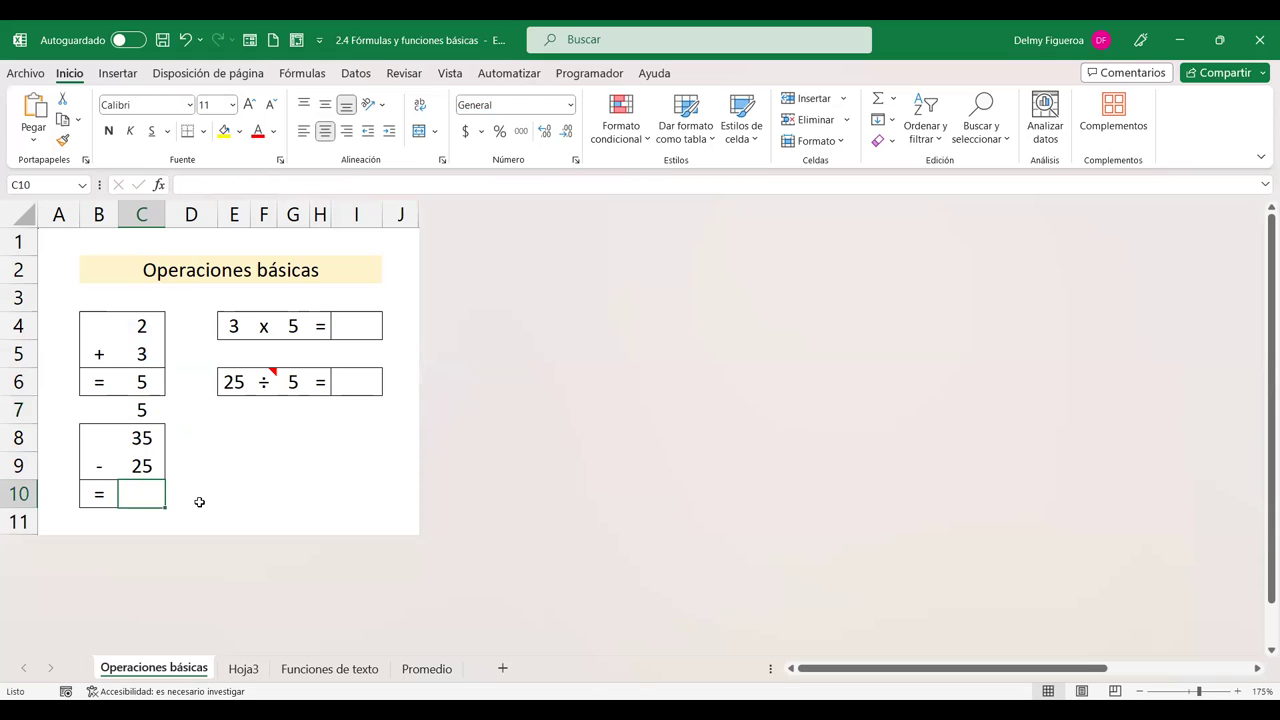
Step: Enter =+C8-C9 in C10 so 35 − 25 shows 10
{"action": "type", "text": "+"}
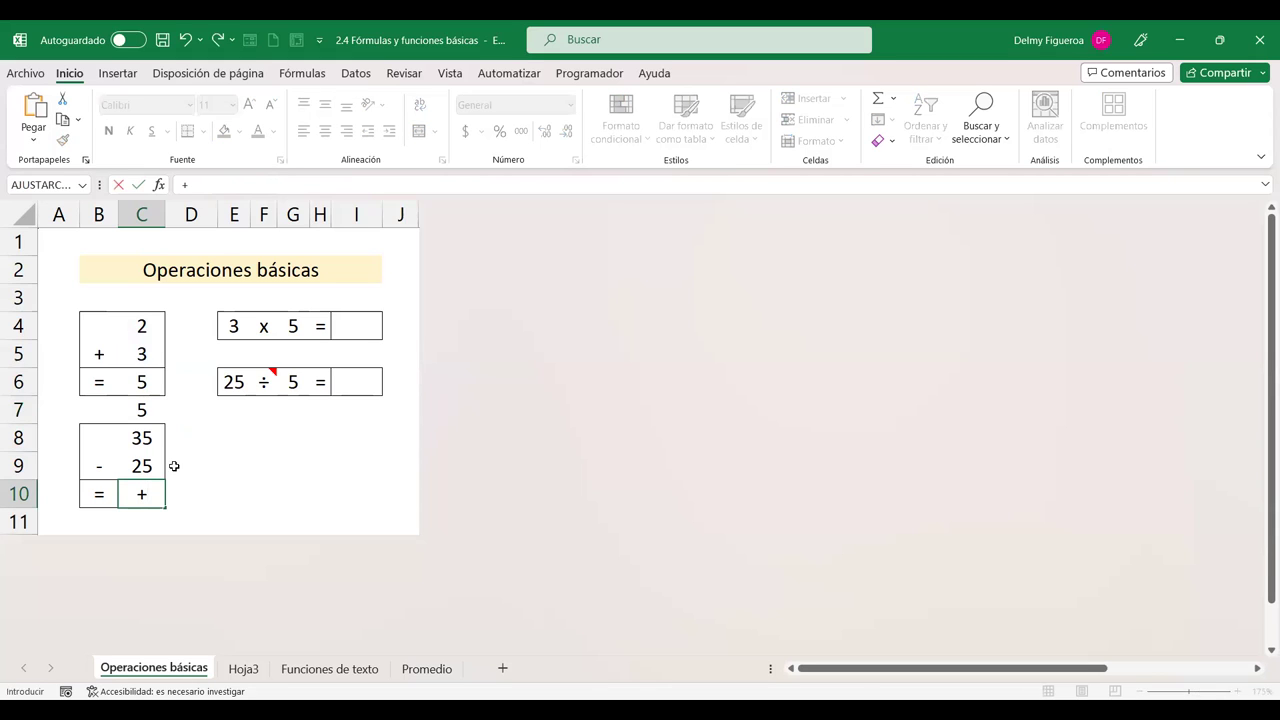
{"action": "left_click", "coordinate": [145, 438]}
{"action": "type", "text": "-"}
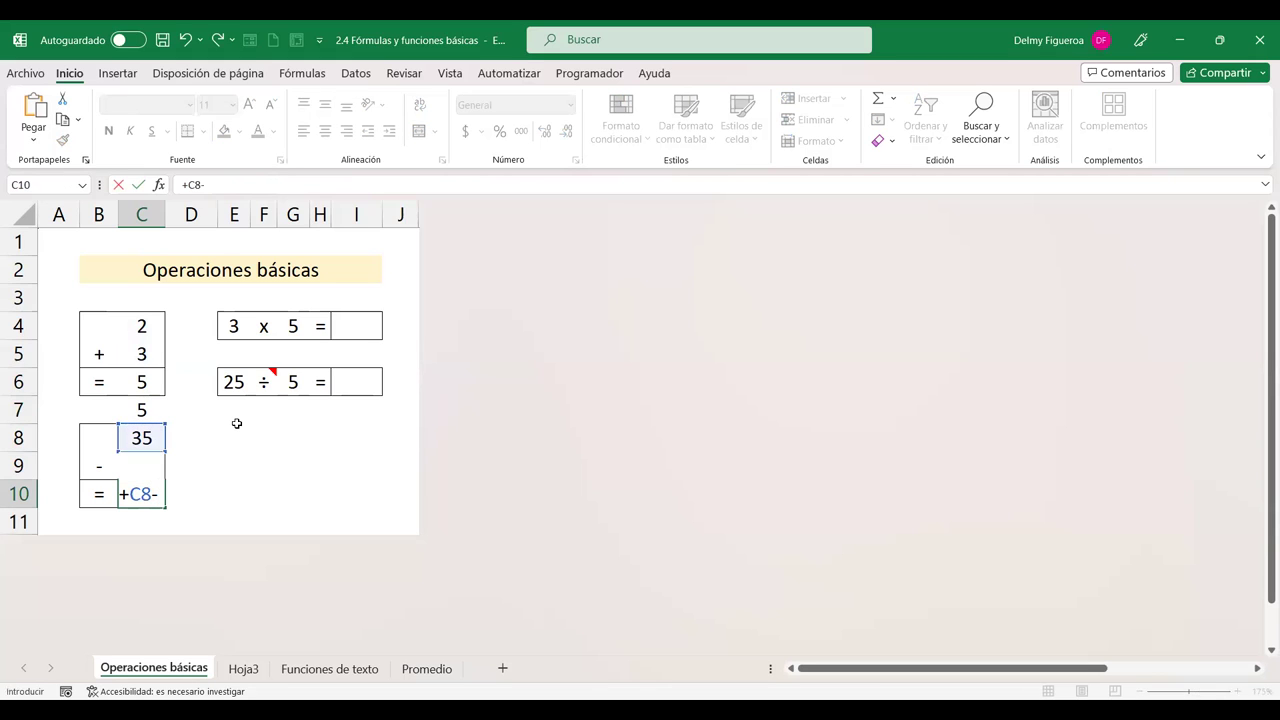
{"action": "key", "text": "Up"}
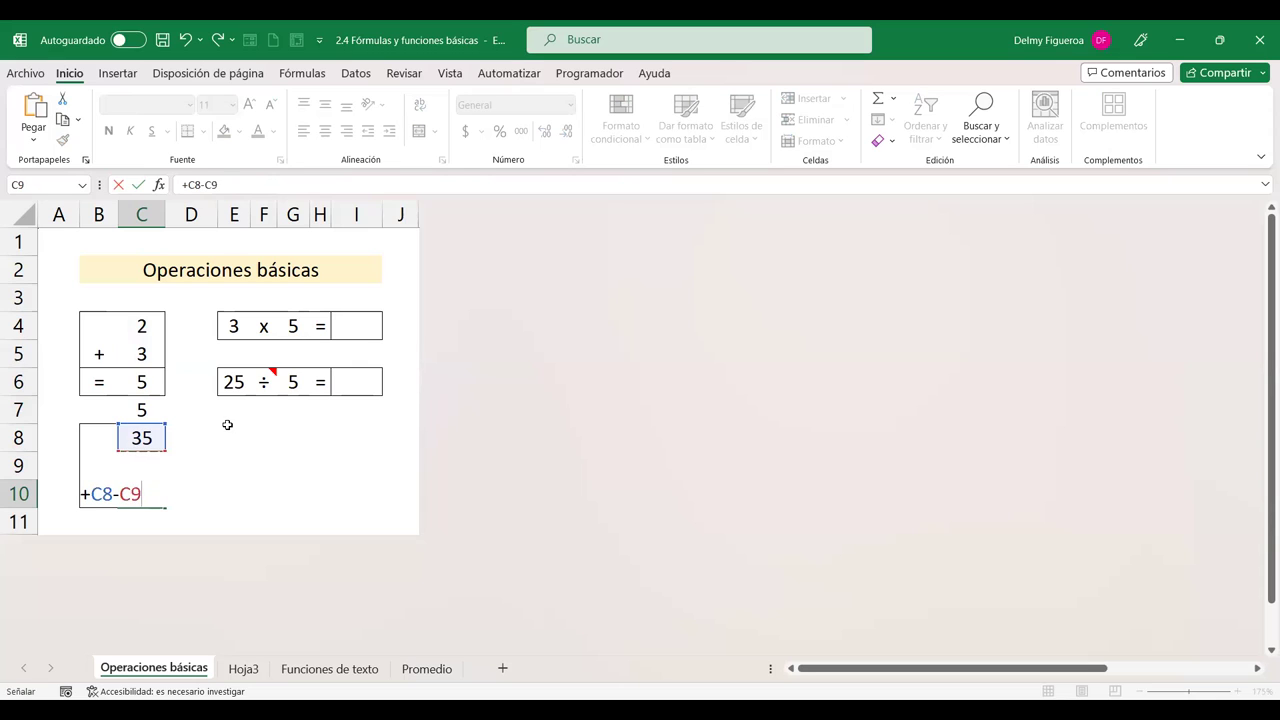
{"action": "key", "text": "Return"}
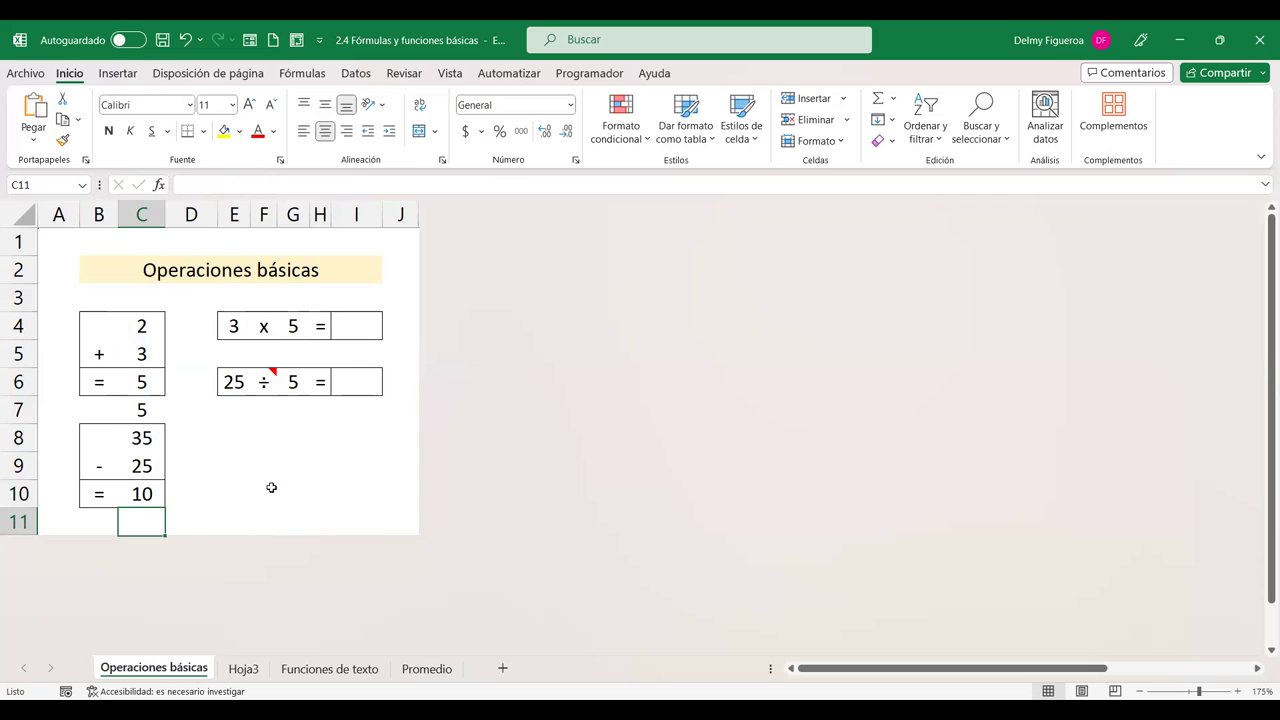
Step: Multiply E4 by G4 in I4 so 3 × 5 shows 15
{"action": "left_click", "coordinate": [362, 321]}
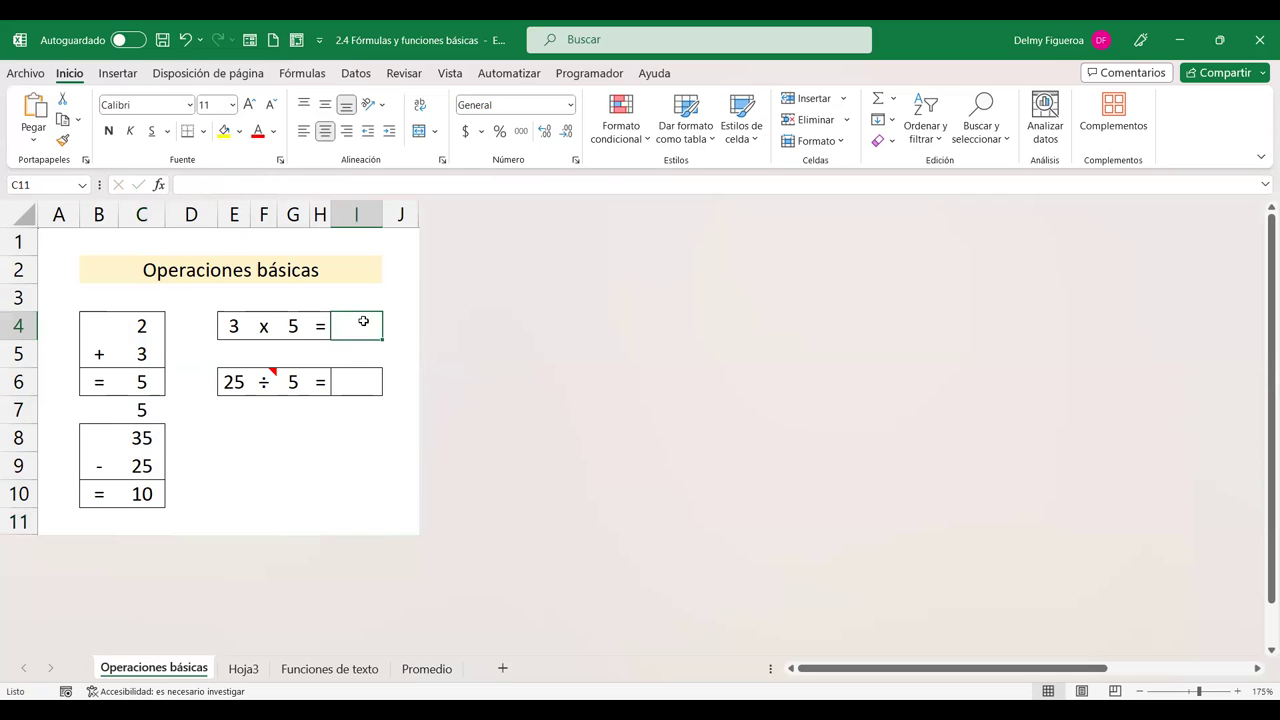
{"action": "type", "text": "+"}
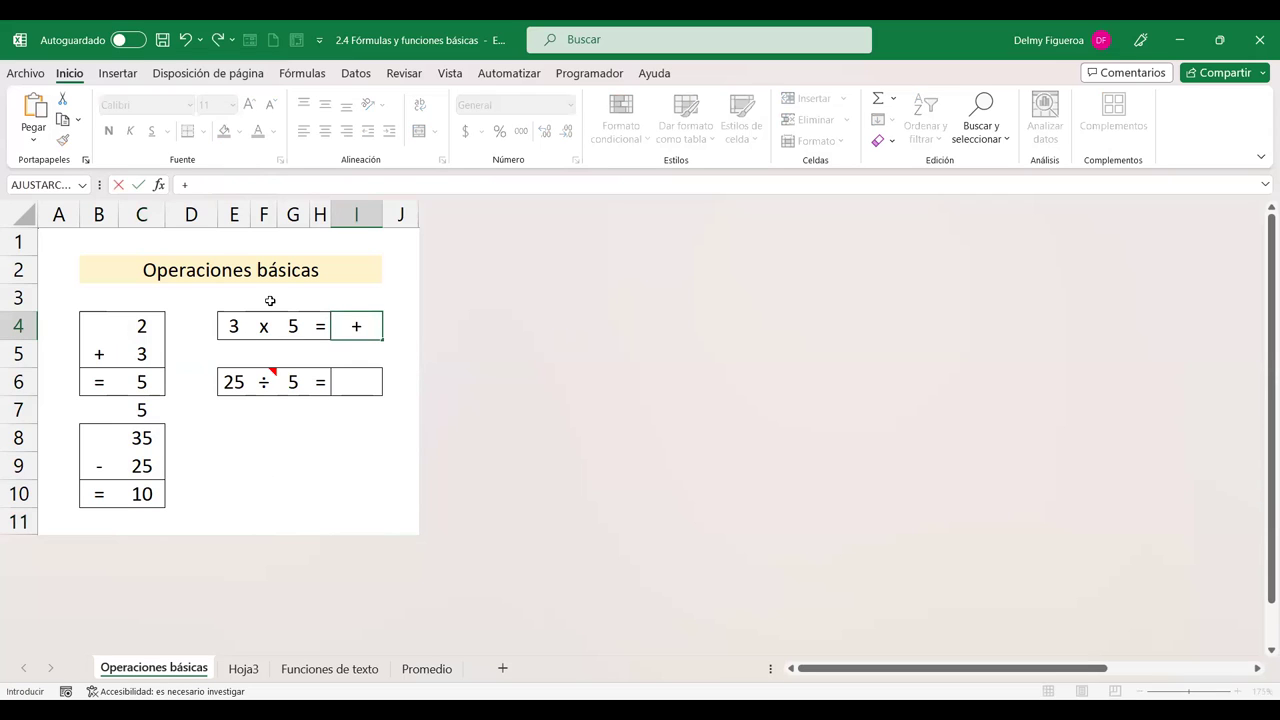
{"action": "left_click", "coordinate": [230, 327]}
{"action": "type", "text": "*"}
{"action": "left_click", "coordinate": [292, 325]}
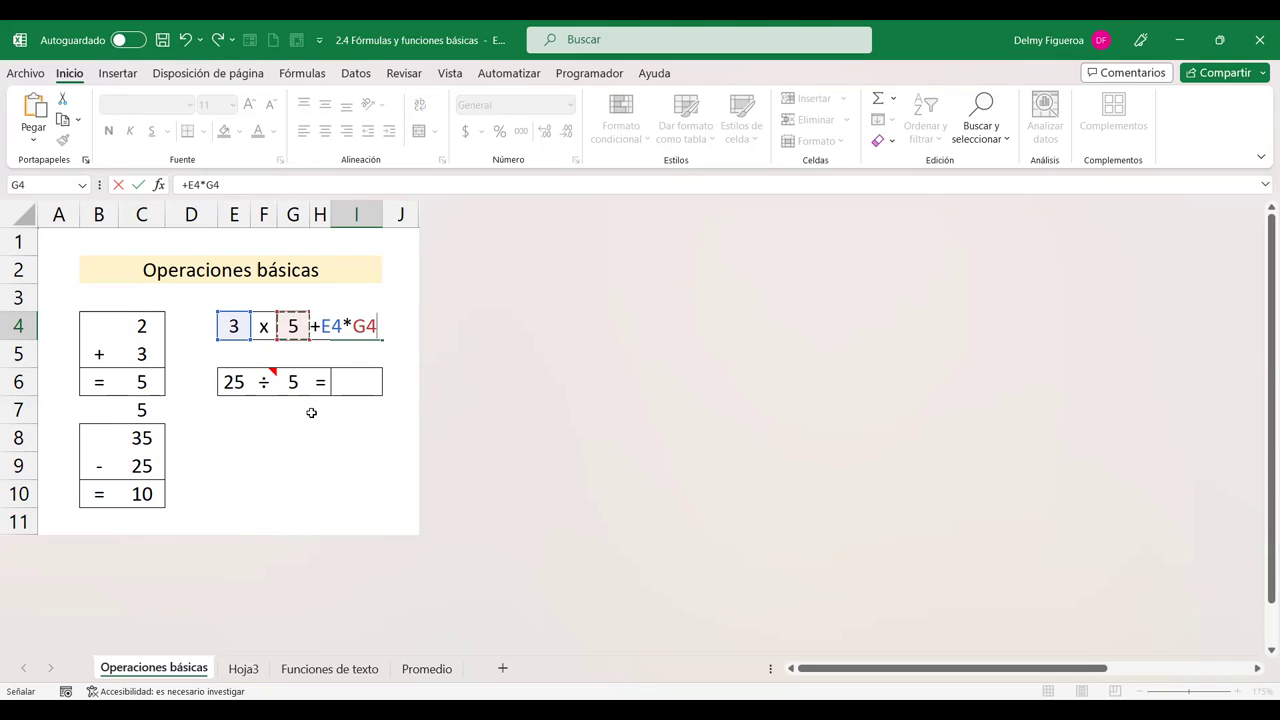
{"action": "key", "text": "Return"}
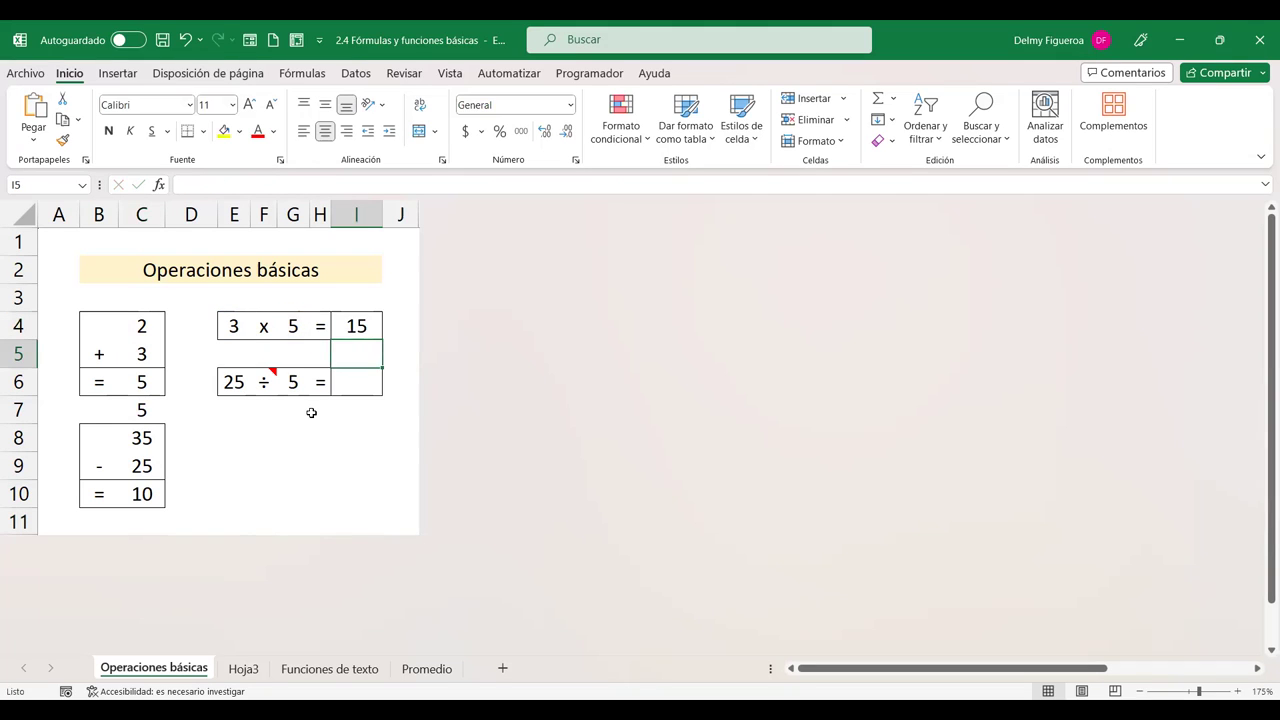
Step: Enter =+PRODUCTO(E4:G4) in I5, also returning 15
{"action": "type", "text": "+"}
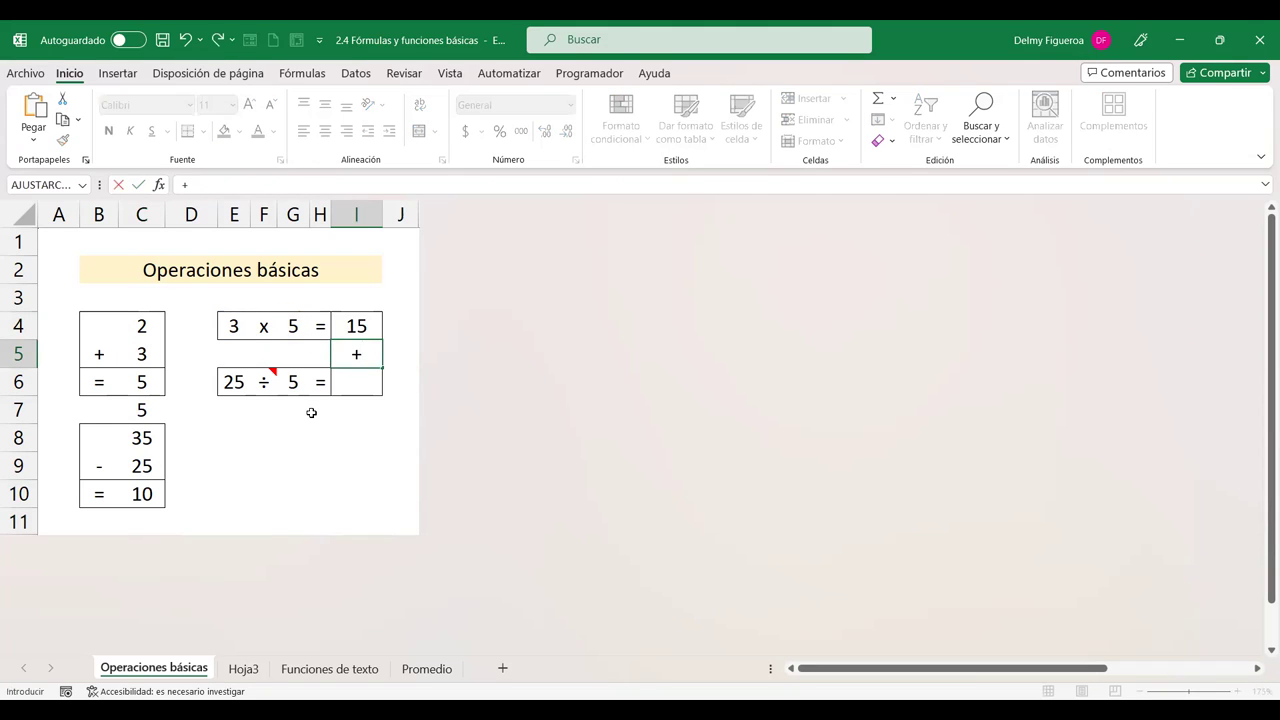
{"action": "type", "text": "prod"}
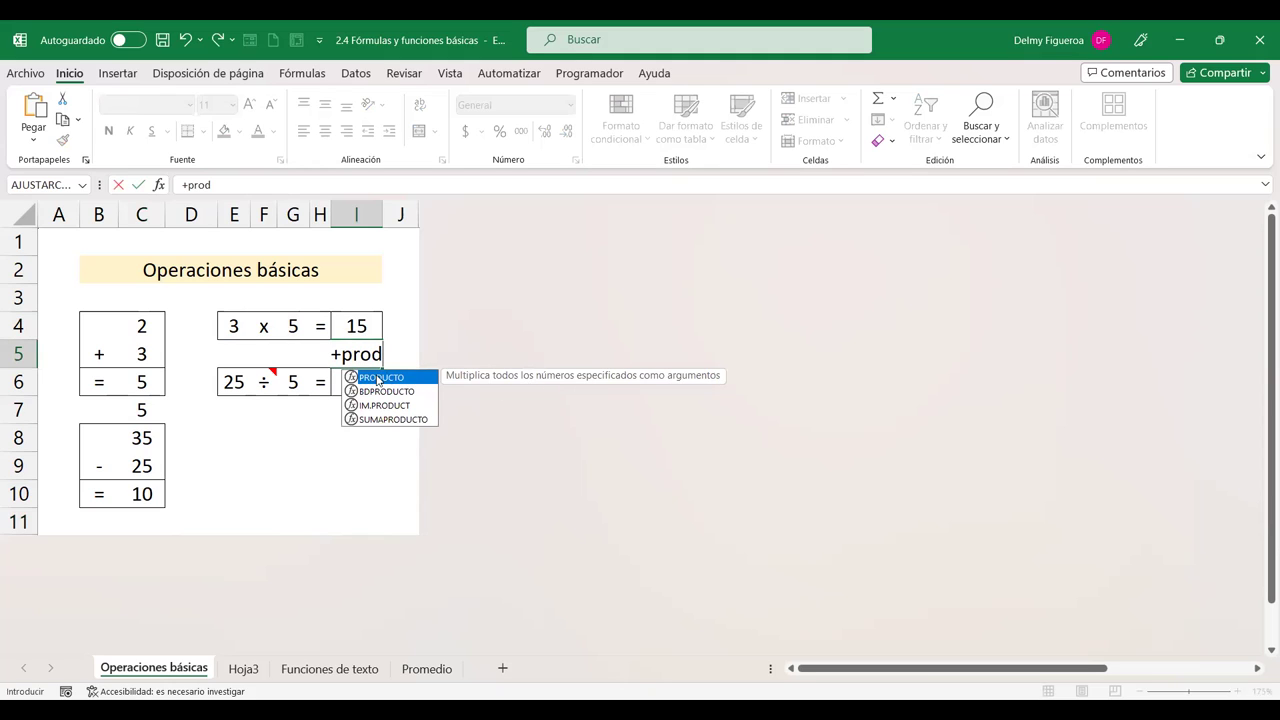
{"action": "double_click", "coordinate": [386, 378]}
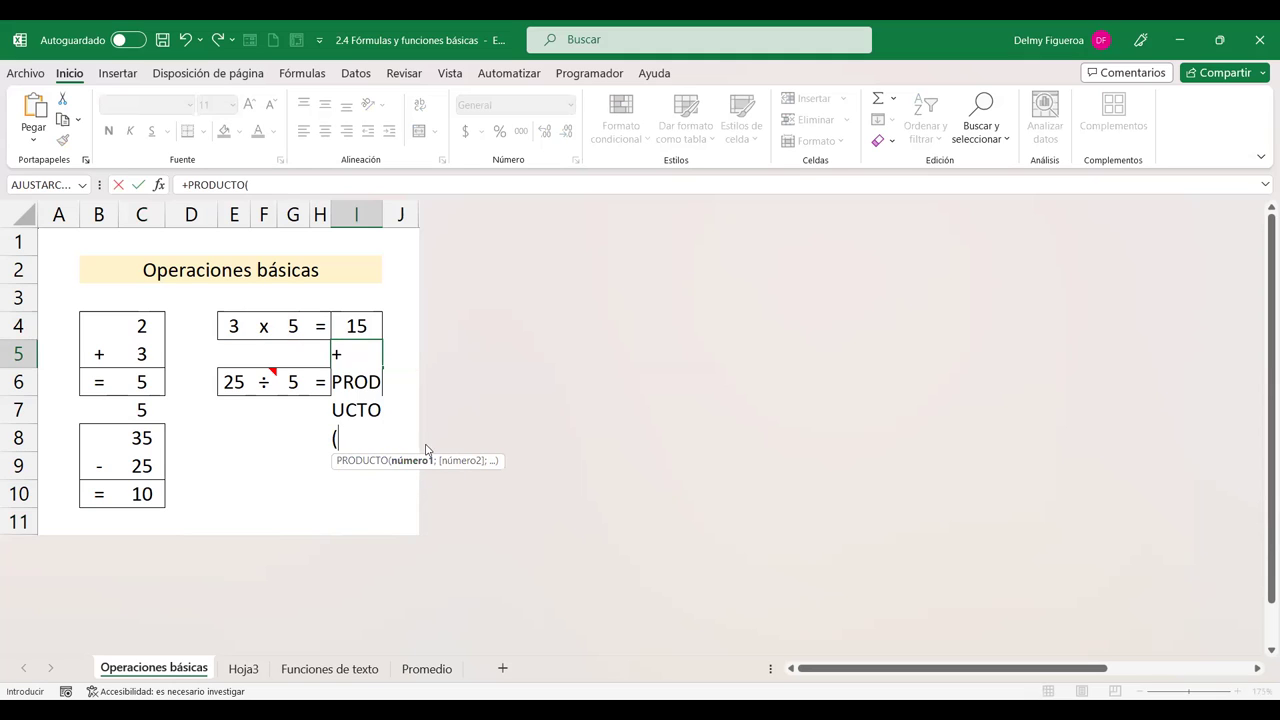
{"action": "left_click_drag", "start_coordinate": [233, 325], "coordinate": [278, 329]}
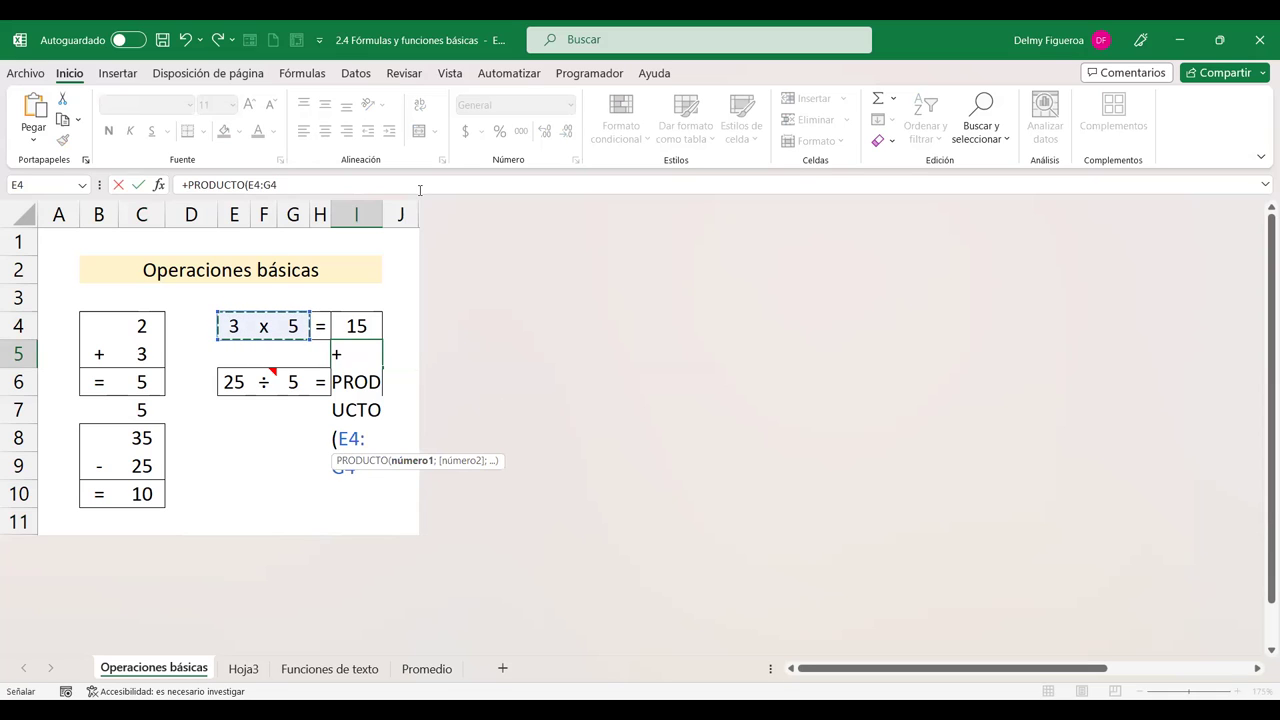
{"action": "key", "text": "Return"}
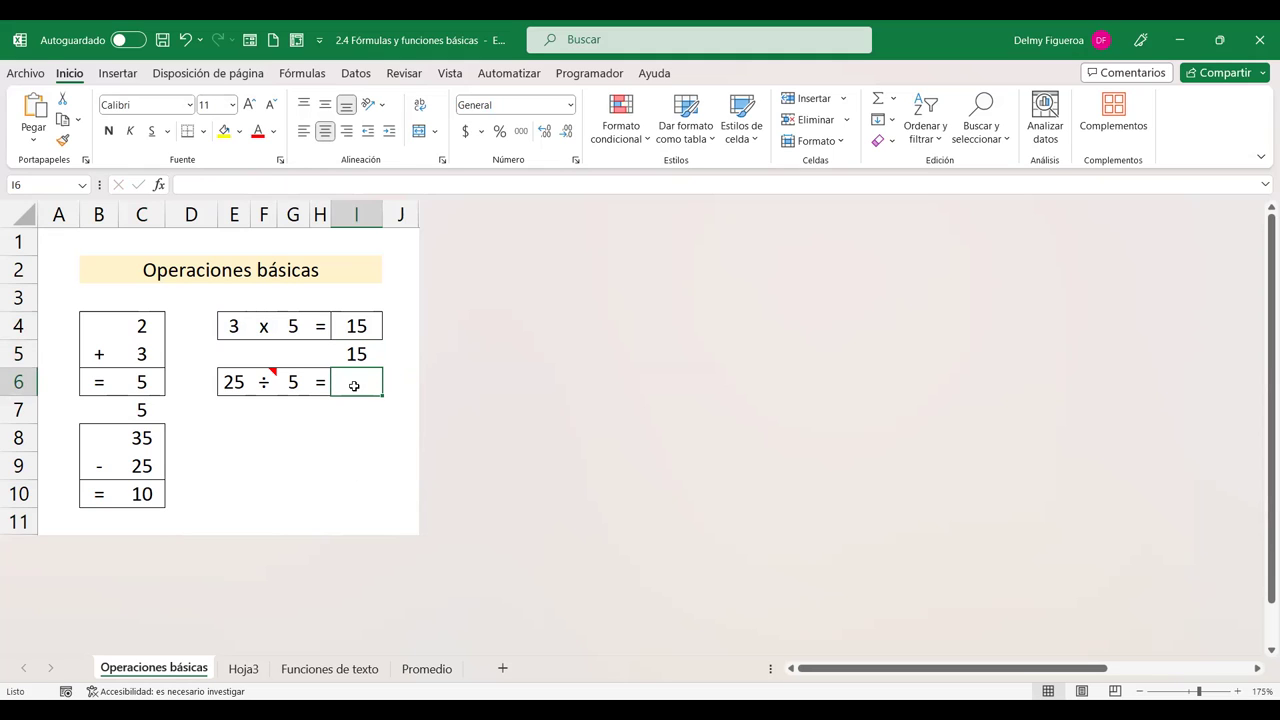
Step: Enter =+E6/G6 in I6 so it divides 25 by 5, returning 5
{"action": "type", "text": "+"}
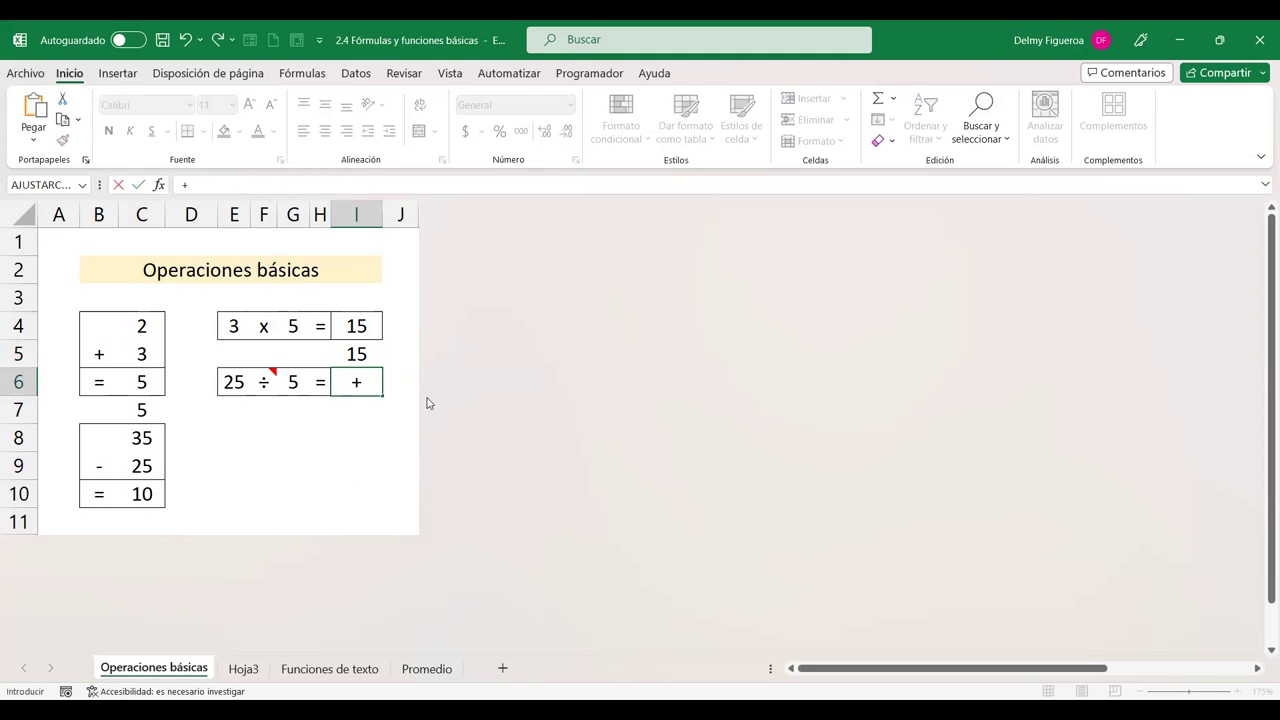
{"action": "left_click", "coordinate": [234, 382]}
{"action": "type", "text": "/"}
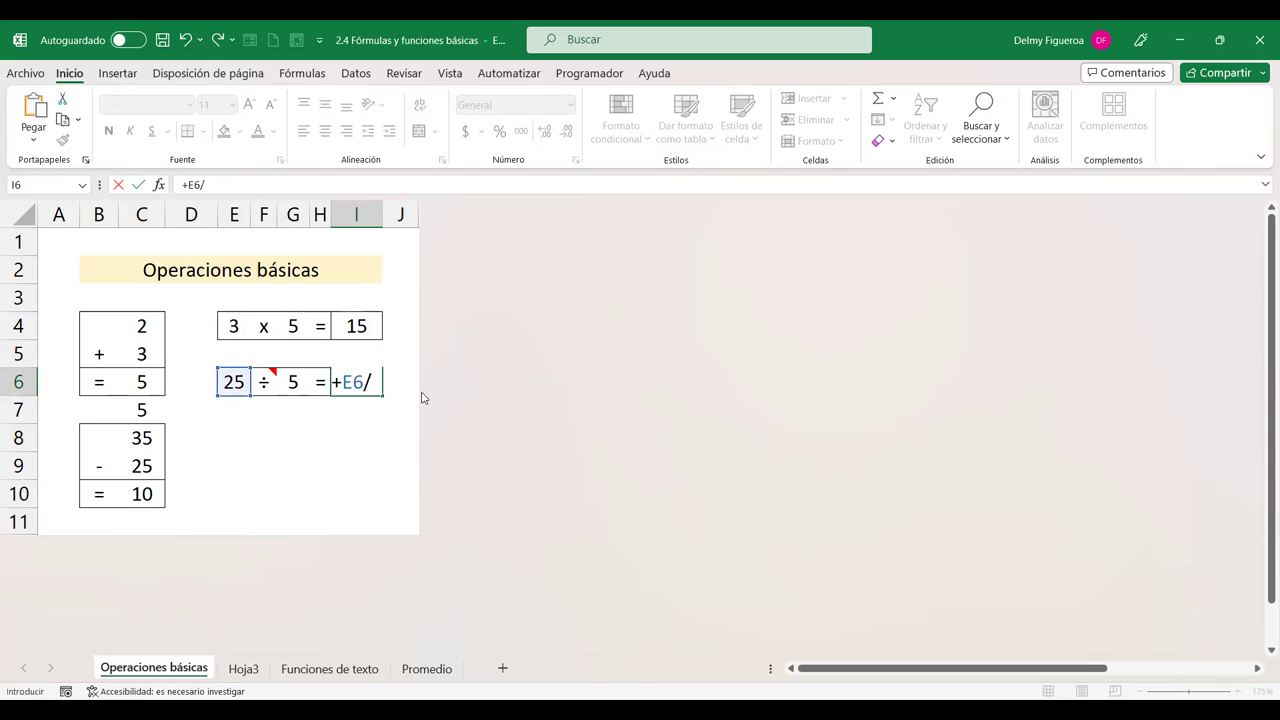
{"action": "left_click", "coordinate": [292, 382]}
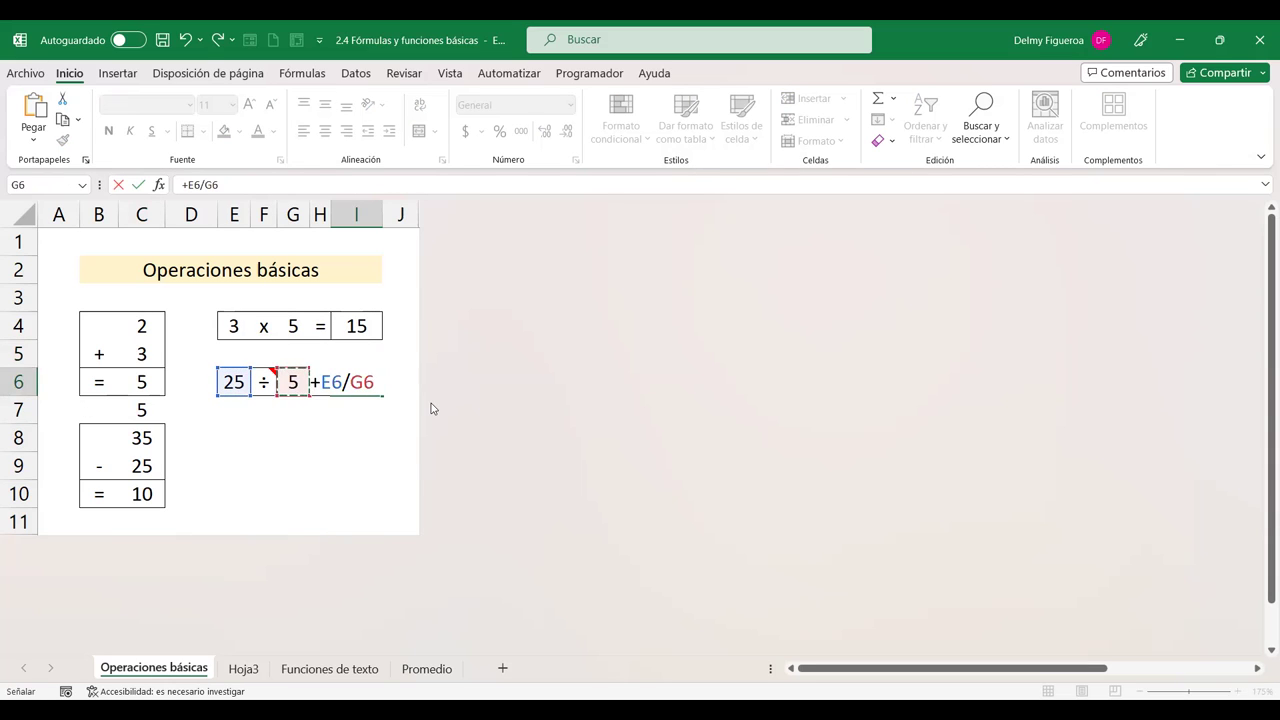
{"action": "key", "text": "Return"}
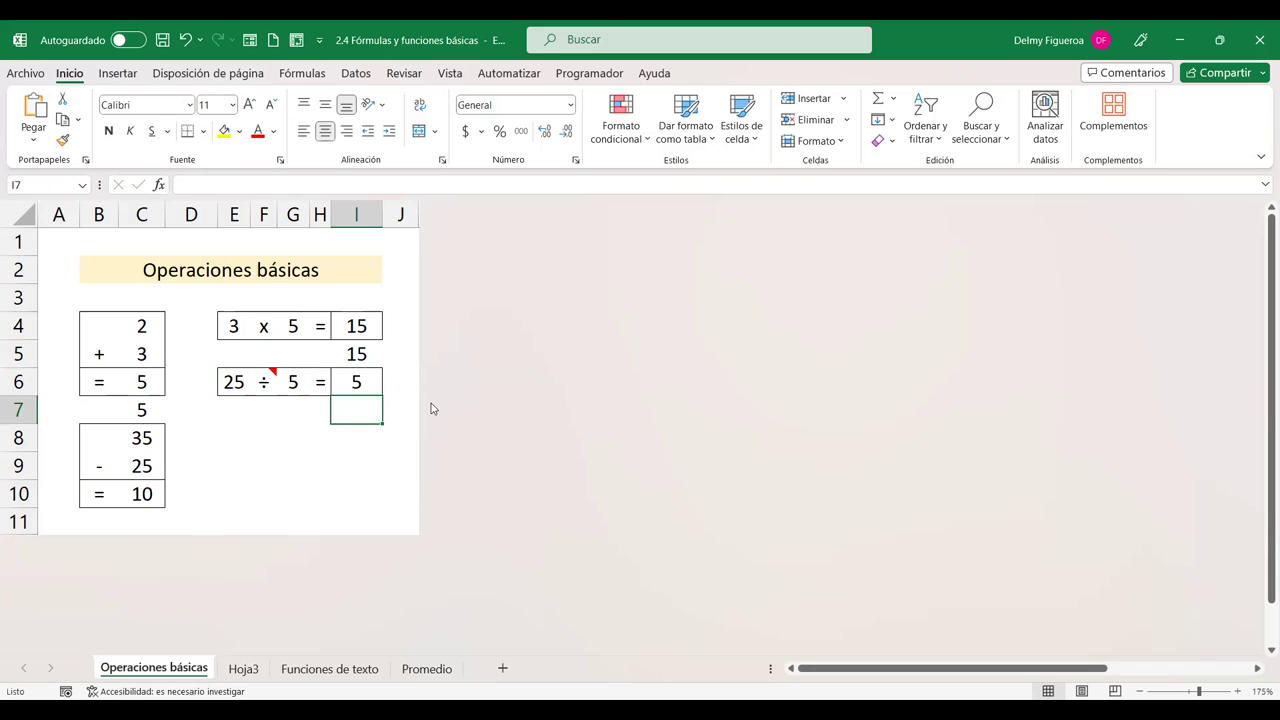
{"action": "left_click", "coordinate": [355, 382]}
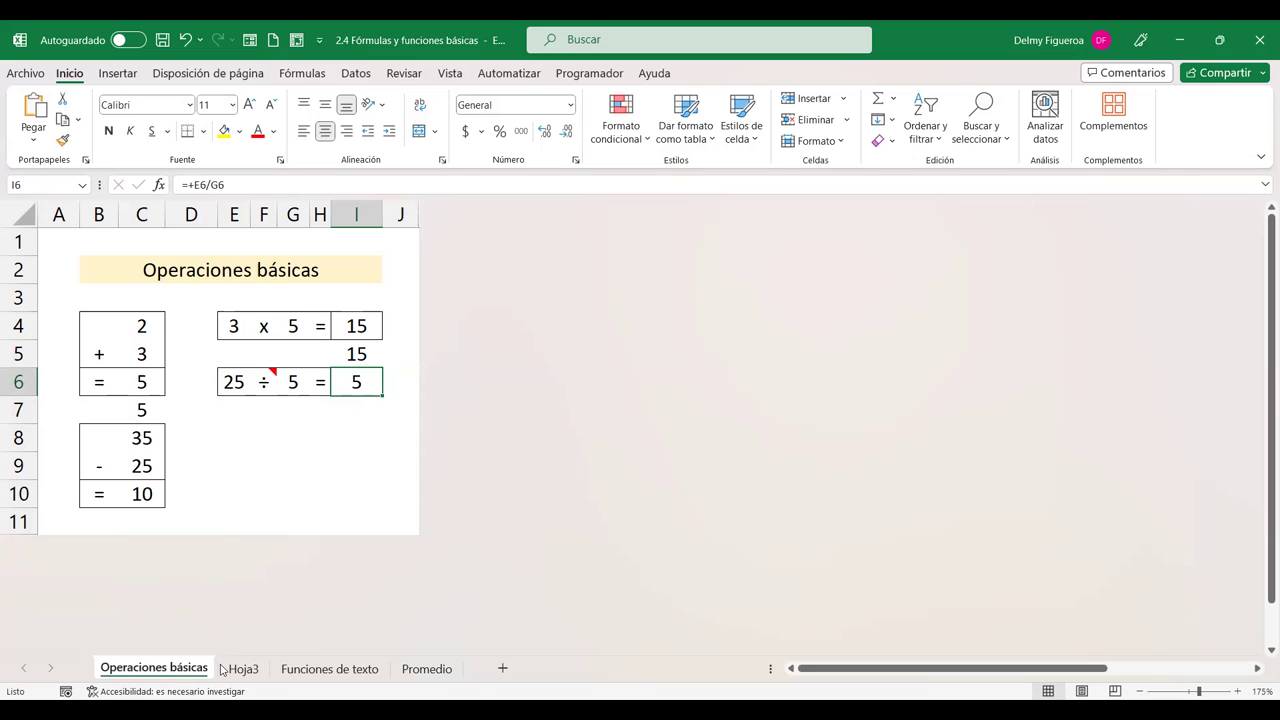
Step: Switch to the Funciones de texto sheet at 120% zoom and review the full names in B6:B18
{"action": "left_click", "coordinate": [318, 675]}
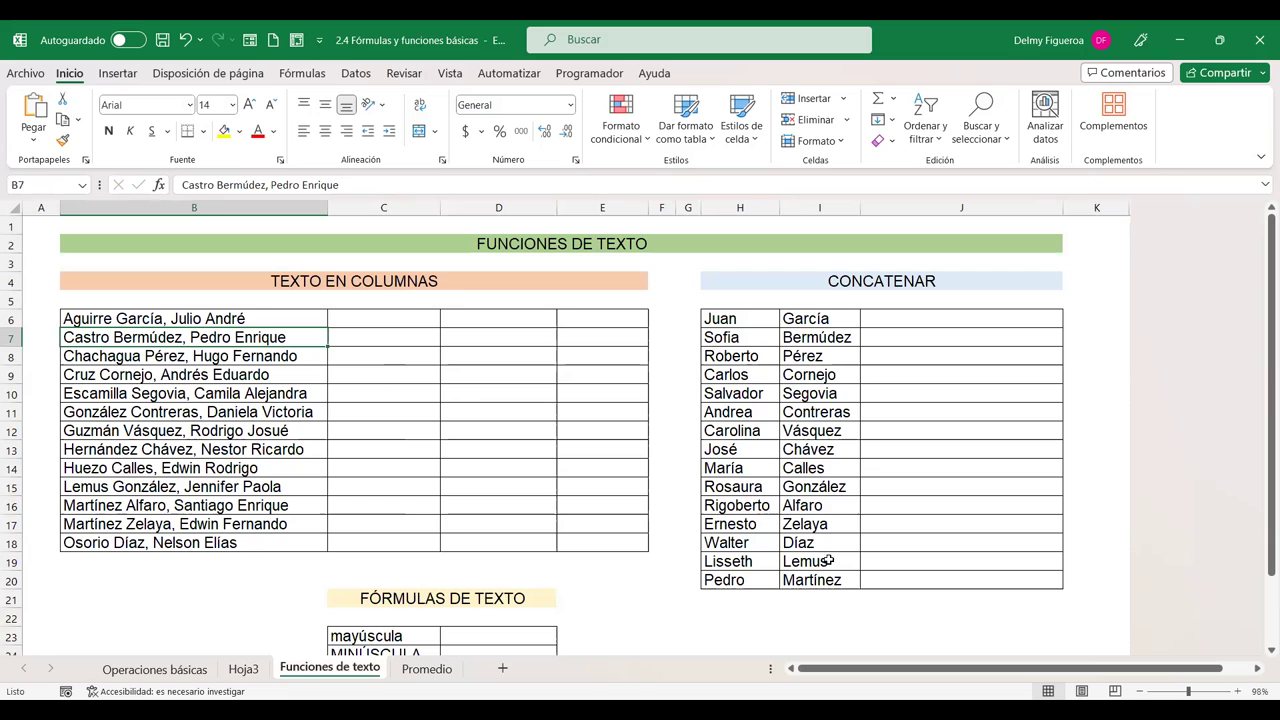
{"action": "left_click", "coordinate": [1237, 691]}
{"action": "left_click", "coordinate": [1237, 691]}
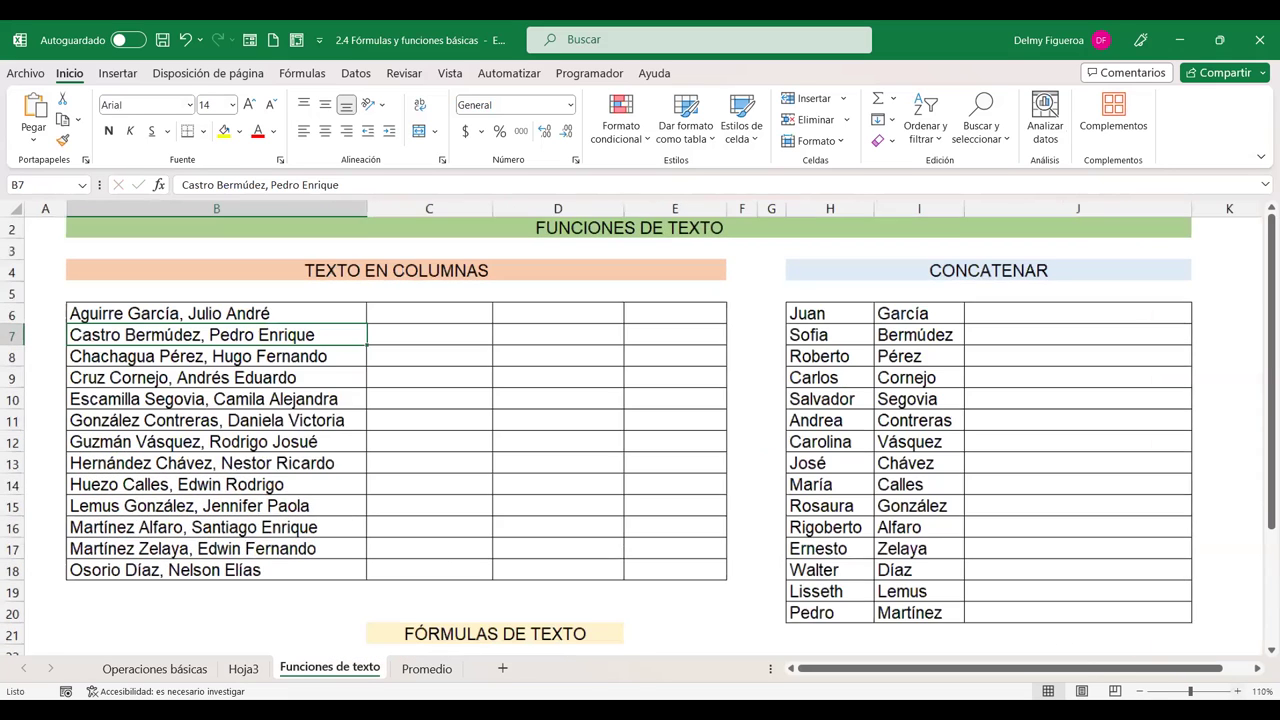
{"action": "left_click", "coordinate": [1237, 691]}
{"action": "left_click", "coordinate": [815, 516]}
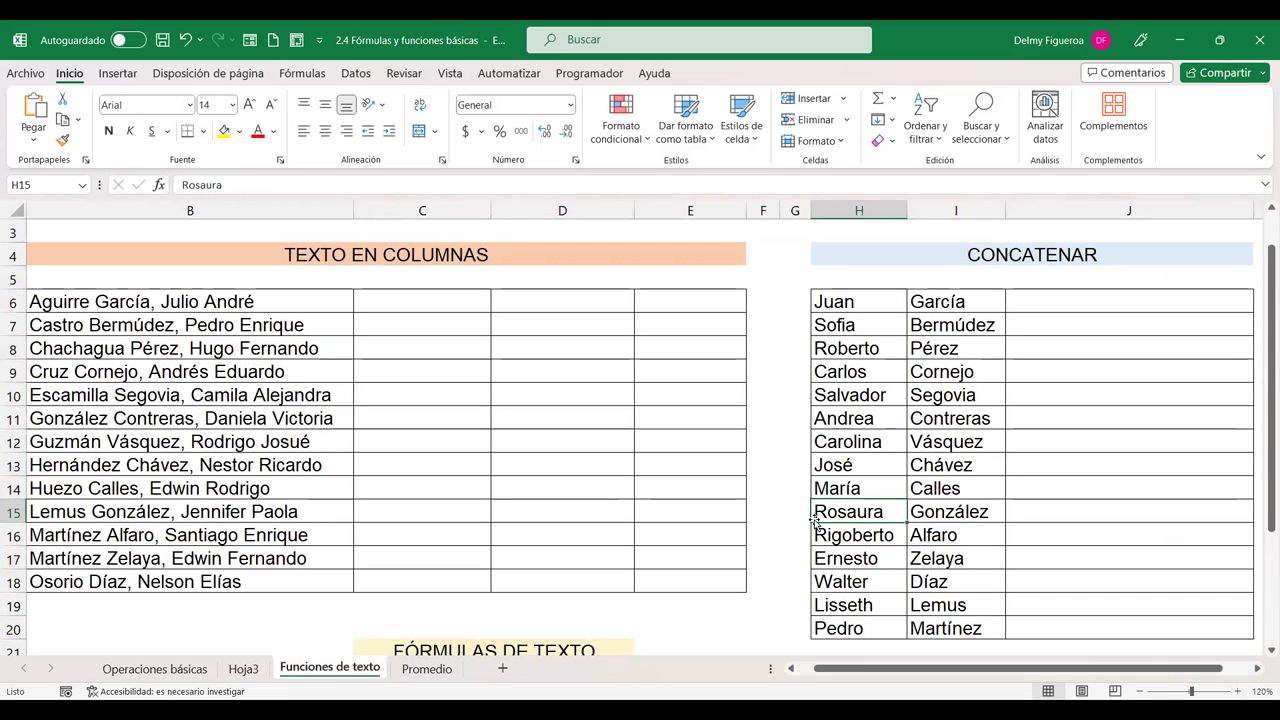
{"action": "key", "text": "ctrl+Home"}
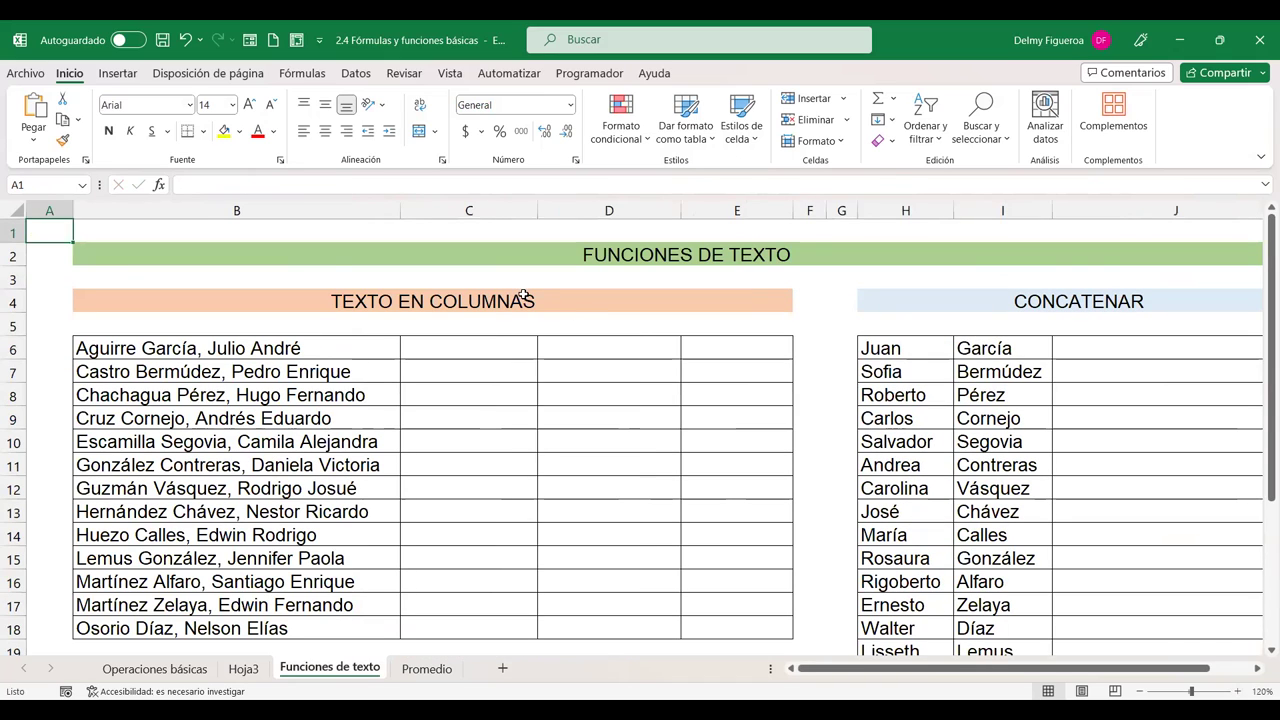
{"action": "left_click", "coordinate": [474, 350]}
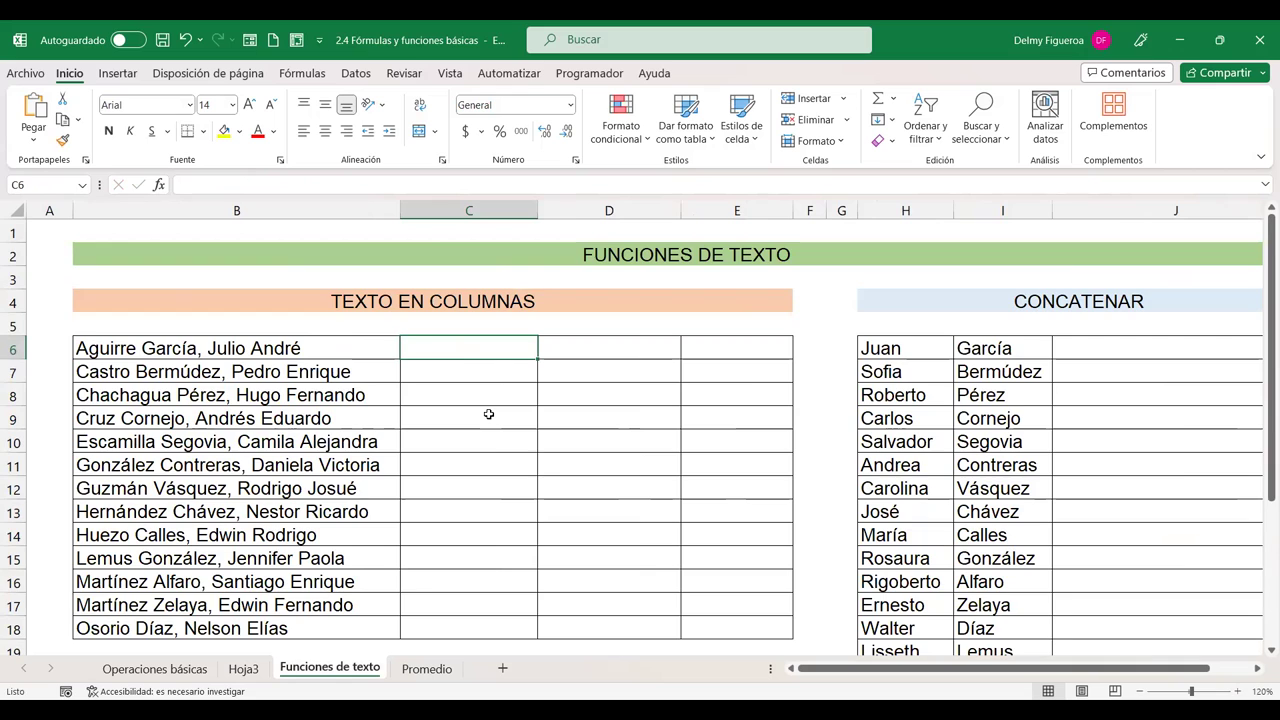
{"action": "scroll", "coordinate": [483, 420], "scroll_direction": "down", "scroll_amount": 3}
{"action": "scroll", "coordinate": [483, 420], "scroll_direction": "up", "scroll_amount": 3}
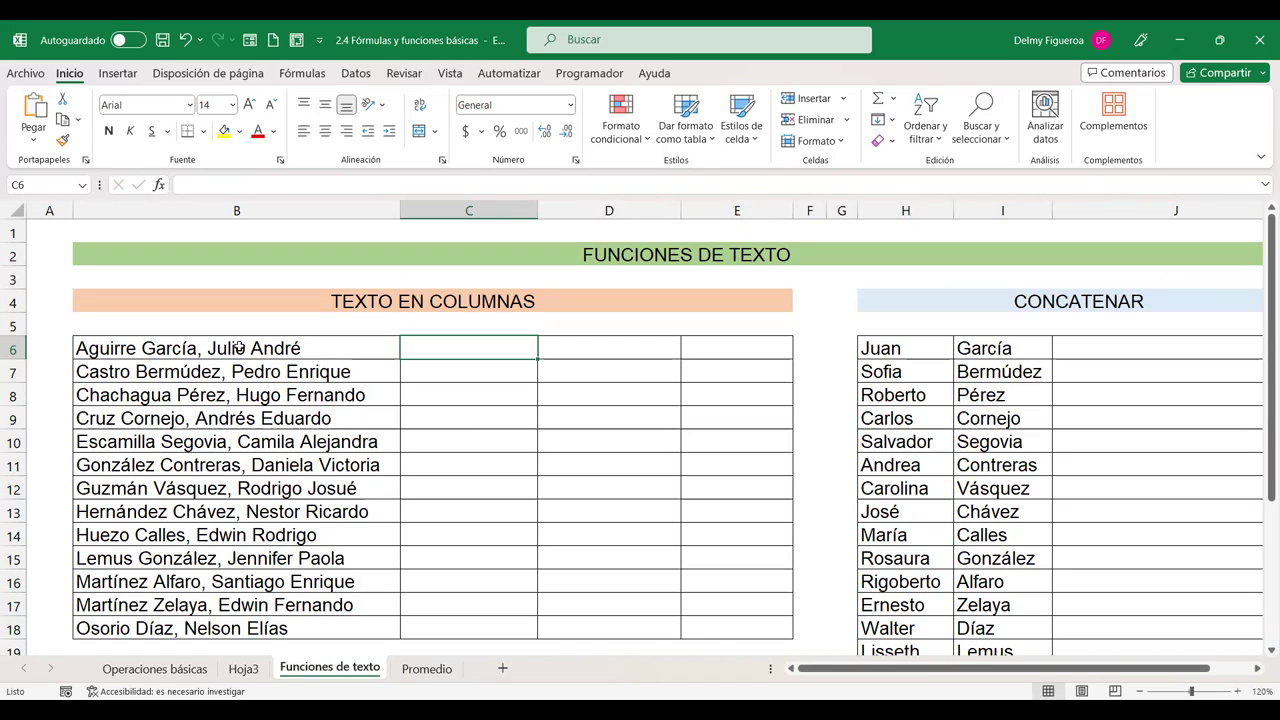
{"action": "left_click_drag", "start_coordinate": [240, 347], "coordinate": [236, 619]}
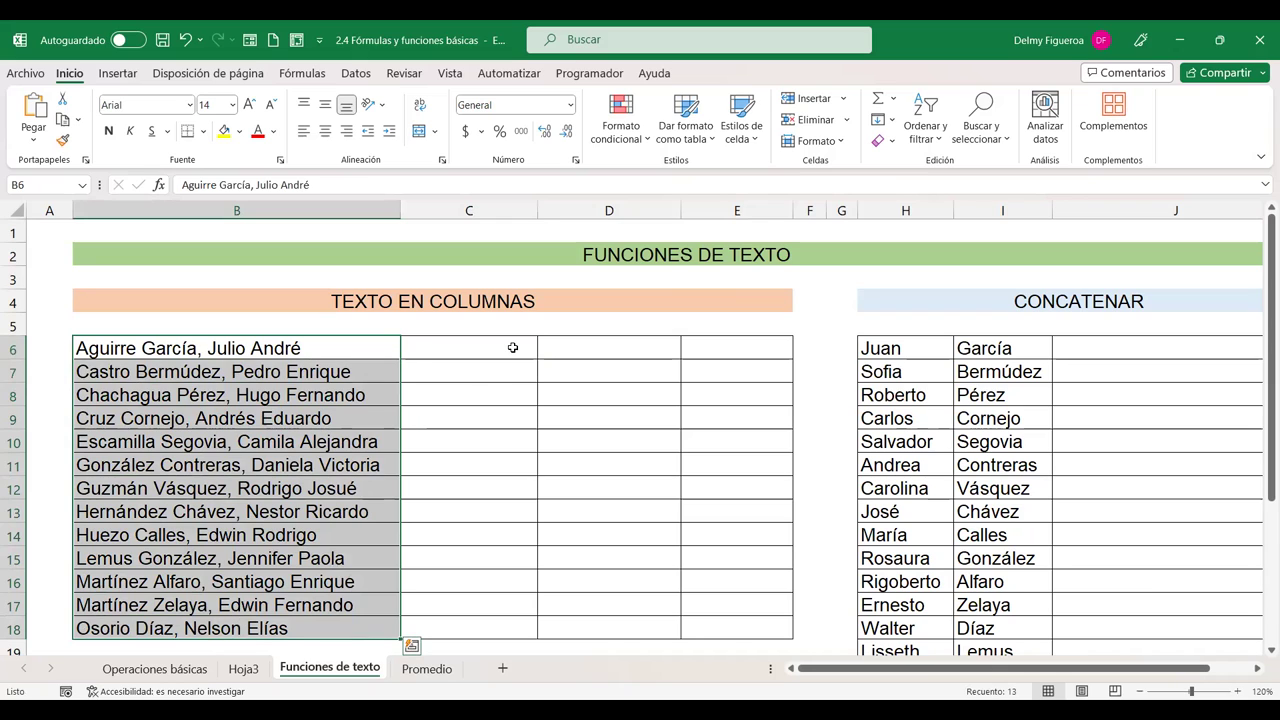
{"action": "left_click", "coordinate": [513, 347]}
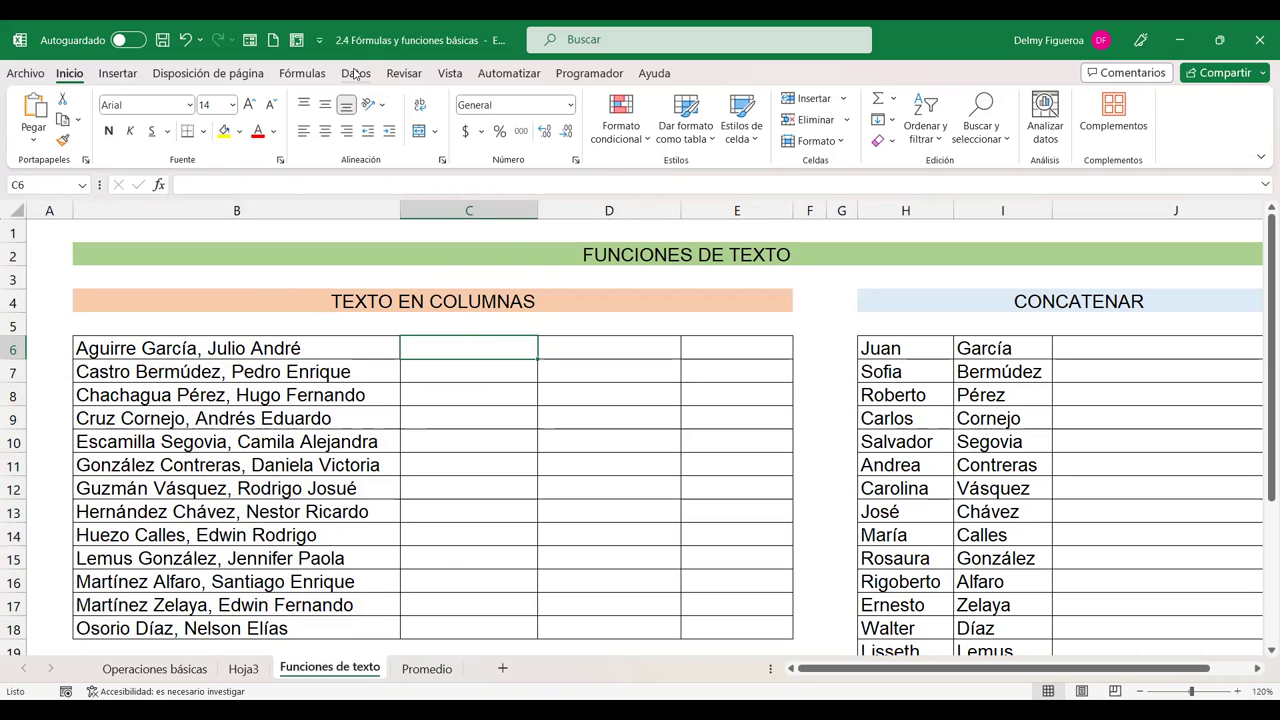
Step: Dismiss the no-data warning from Texto en columnas and select the full names B6:B18
{"action": "left_click", "coordinate": [356, 75]}
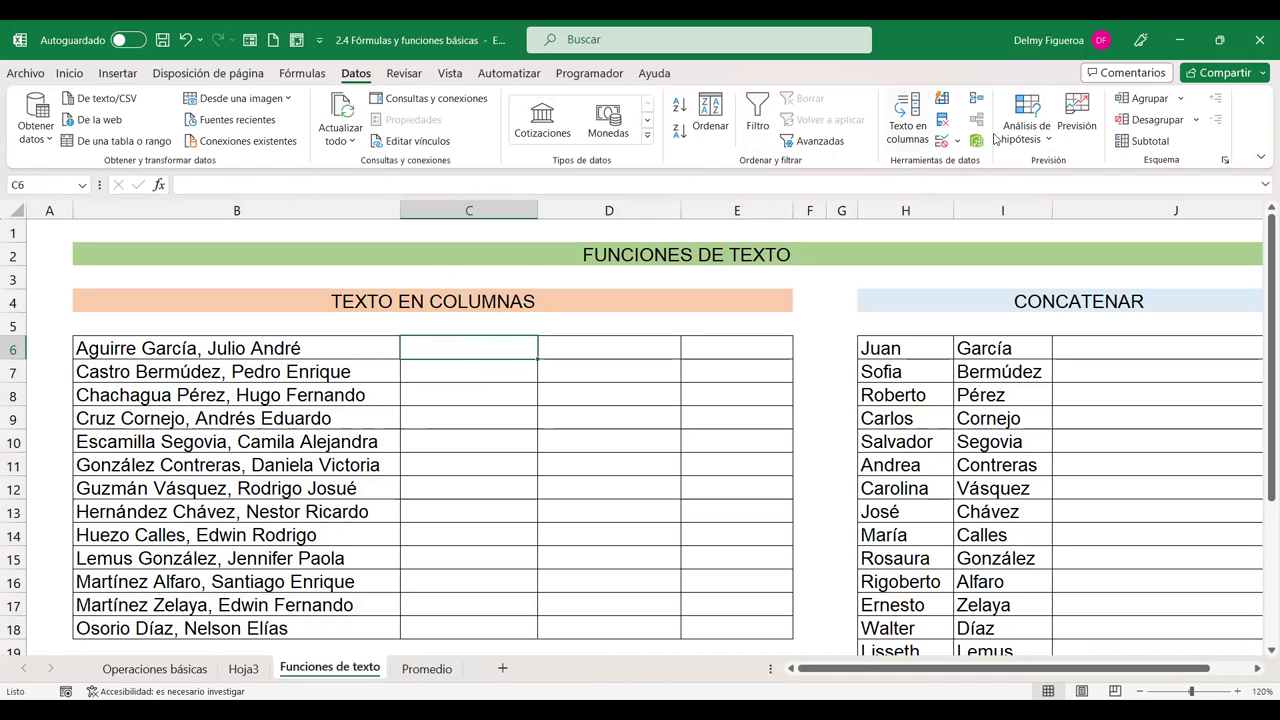
{"action": "left_click", "coordinate": [907, 126]}
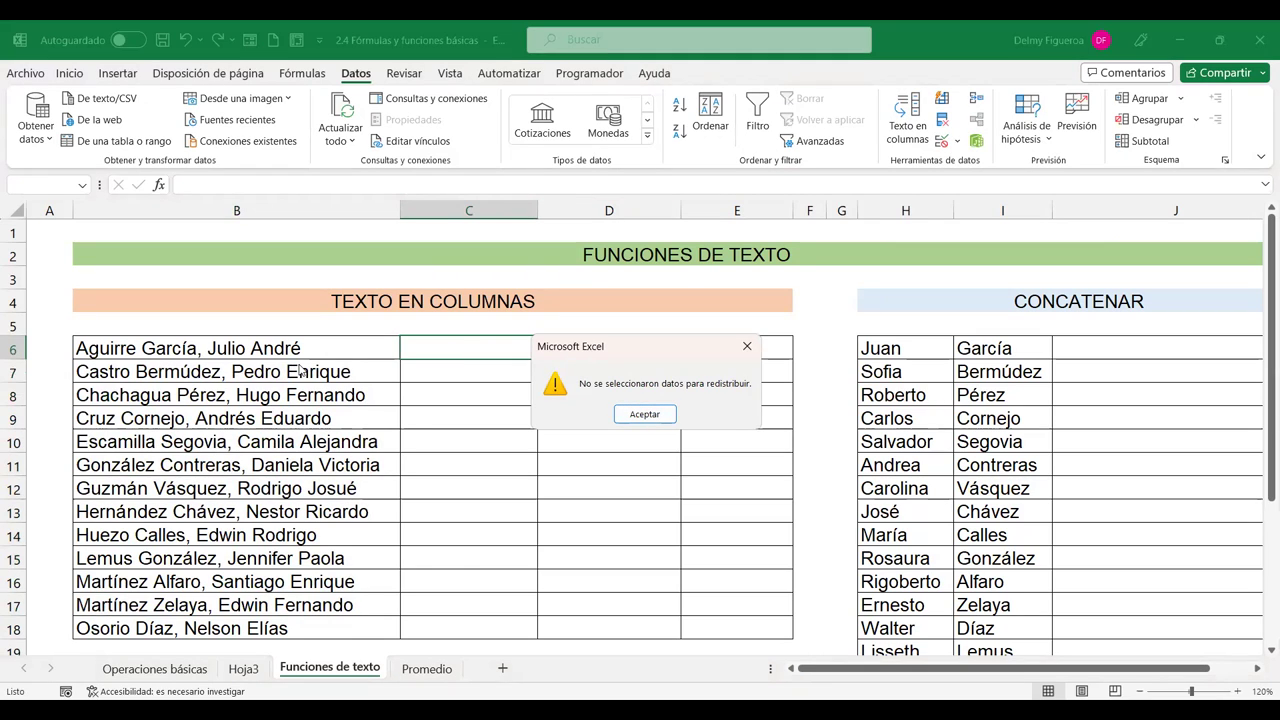
{"action": "left_click", "coordinate": [626, 413]}
{"action": "left_click_drag", "start_coordinate": [284, 350], "coordinate": [260, 628]}
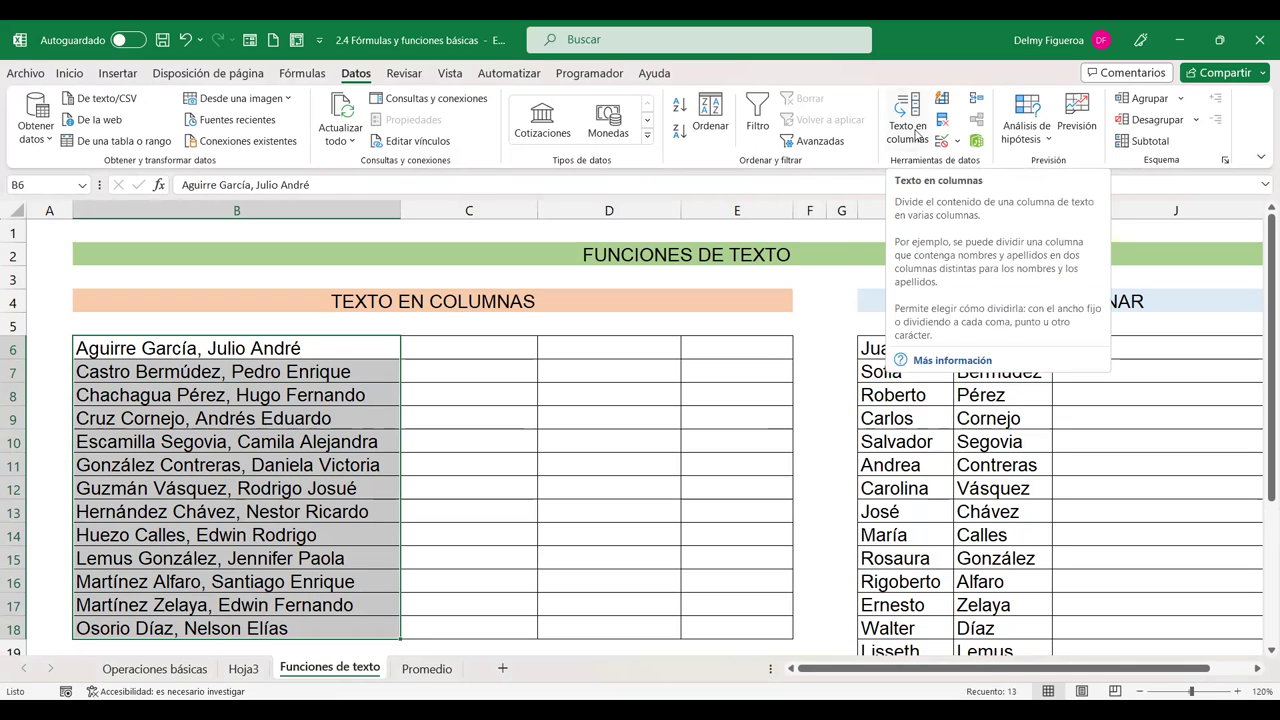
Step: Open the Texto en columnas wizard, keep Delimitados, and advance to the separator step
{"action": "left_click", "coordinate": [916, 137]}
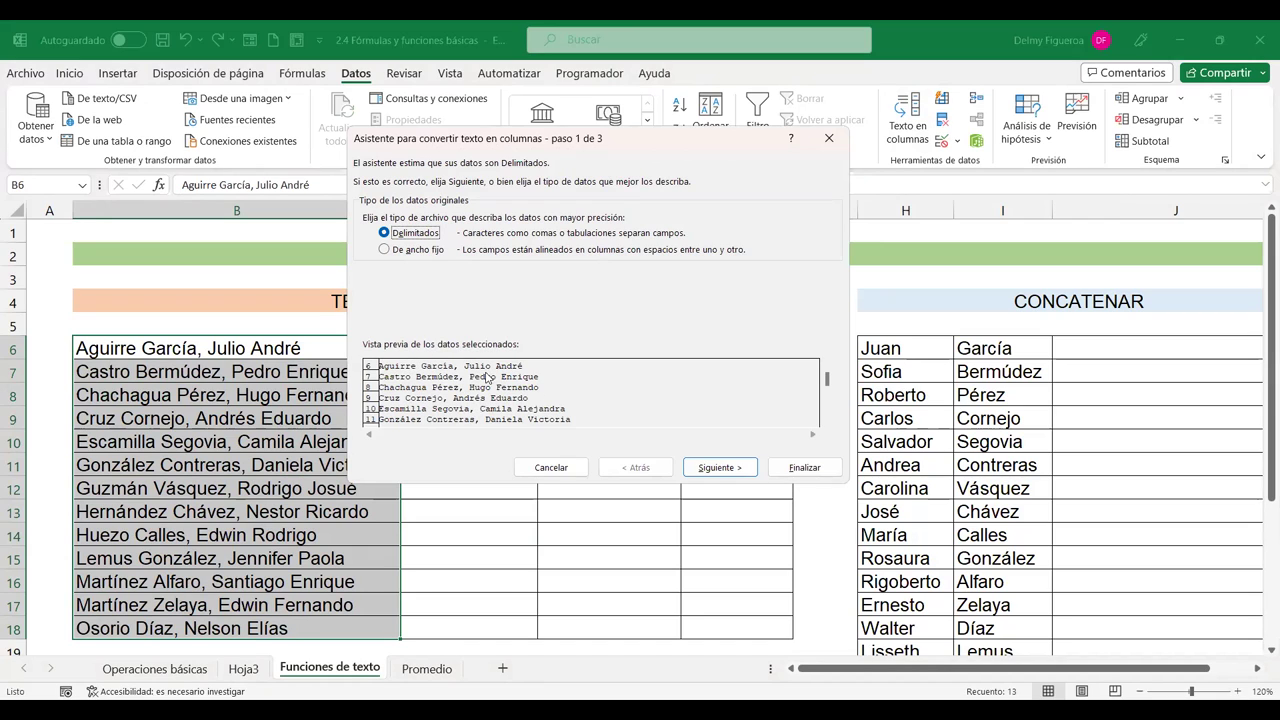
{"action": "left_click", "coordinate": [414, 252]}
{"action": "left_click", "coordinate": [410, 234]}
{"action": "left_click", "coordinate": [738, 468]}
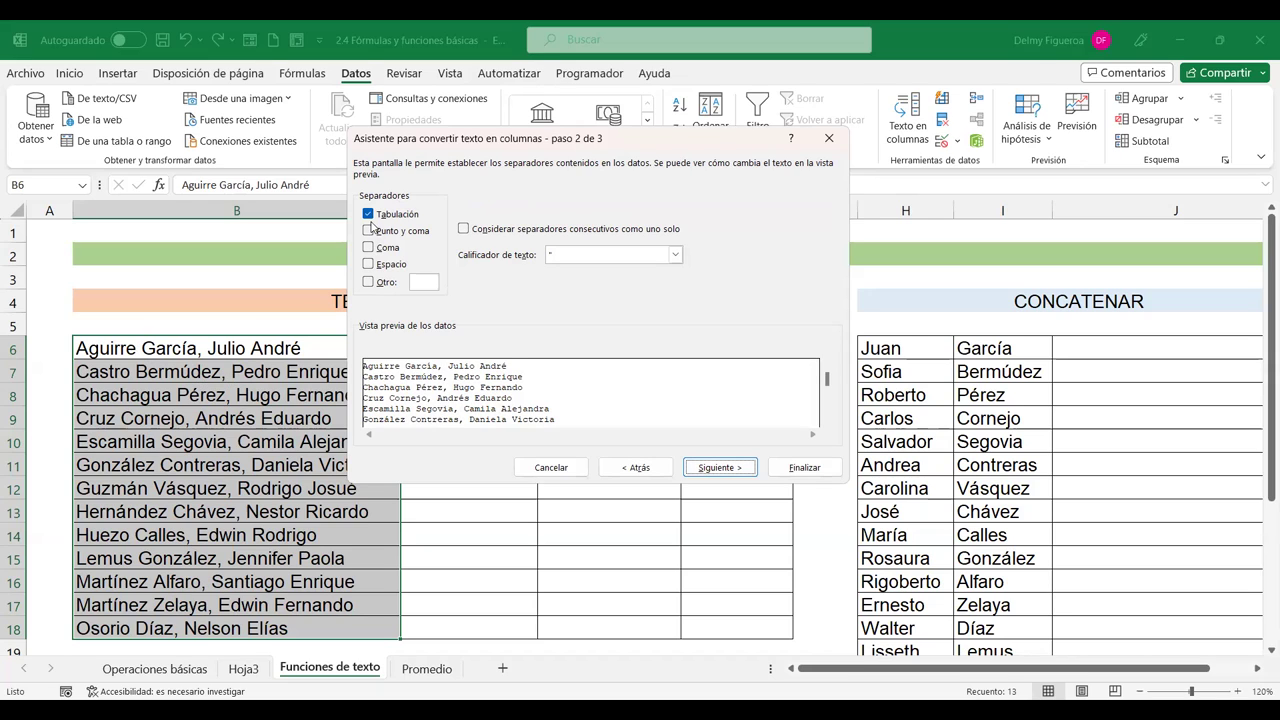
Step: Replace Tabulación with Coma and Espacio as separators and advance to step 3
{"action": "left_click", "coordinate": [368, 215]}
{"action": "left_click", "coordinate": [368, 247]}
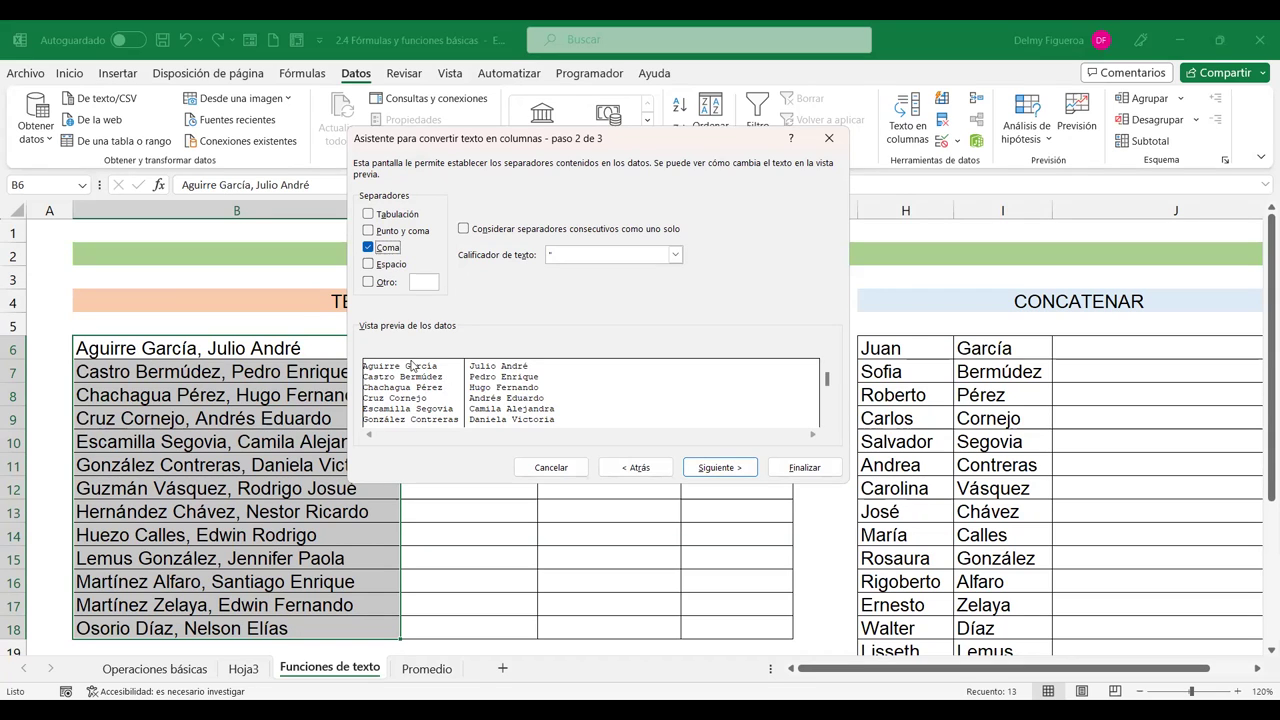
{"action": "left_click", "coordinate": [368, 264]}
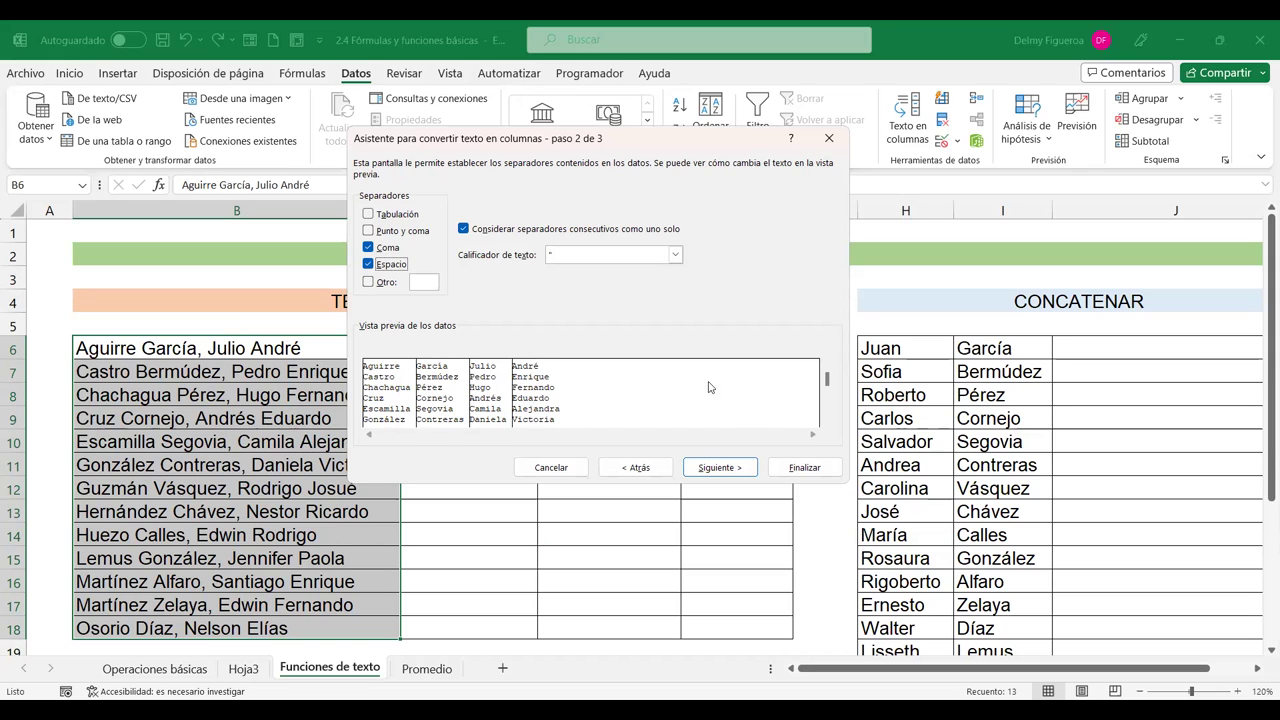
{"action": "left_click", "coordinate": [746, 467]}
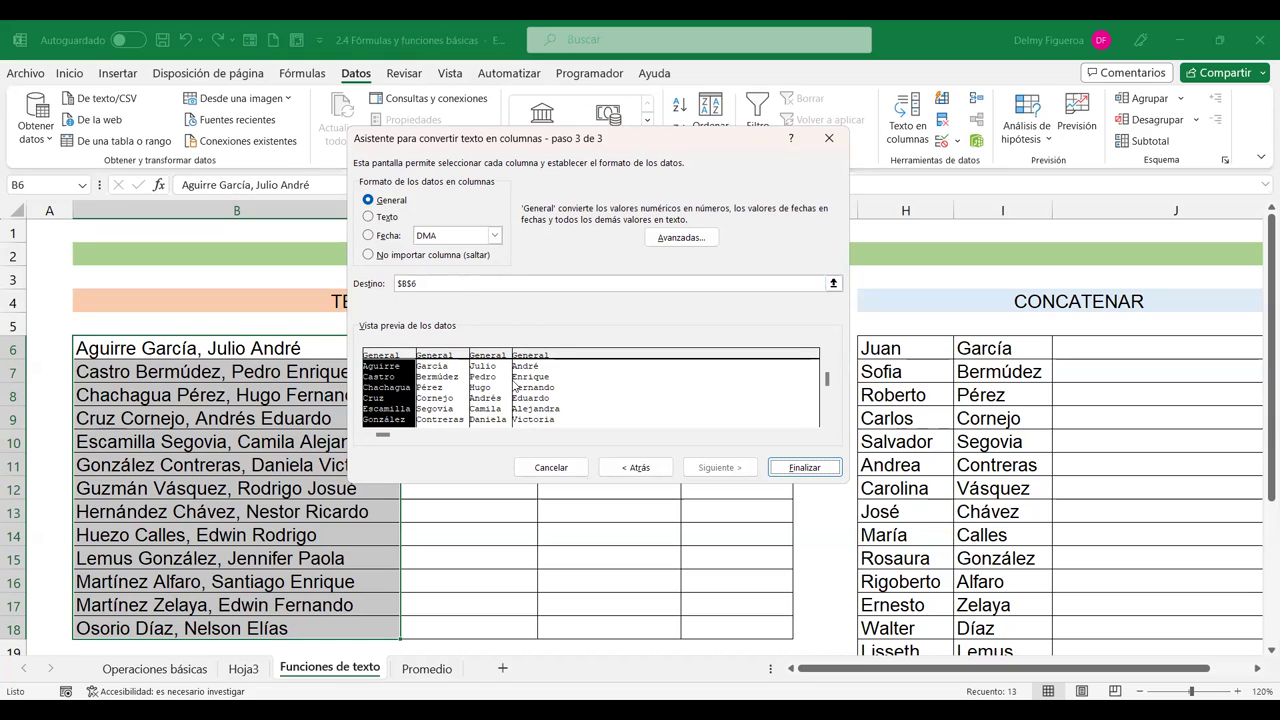
Step: Finish the wizard and accept replacing data, splitting the names across columns B to E
{"action": "left_click", "coordinate": [828, 474]}
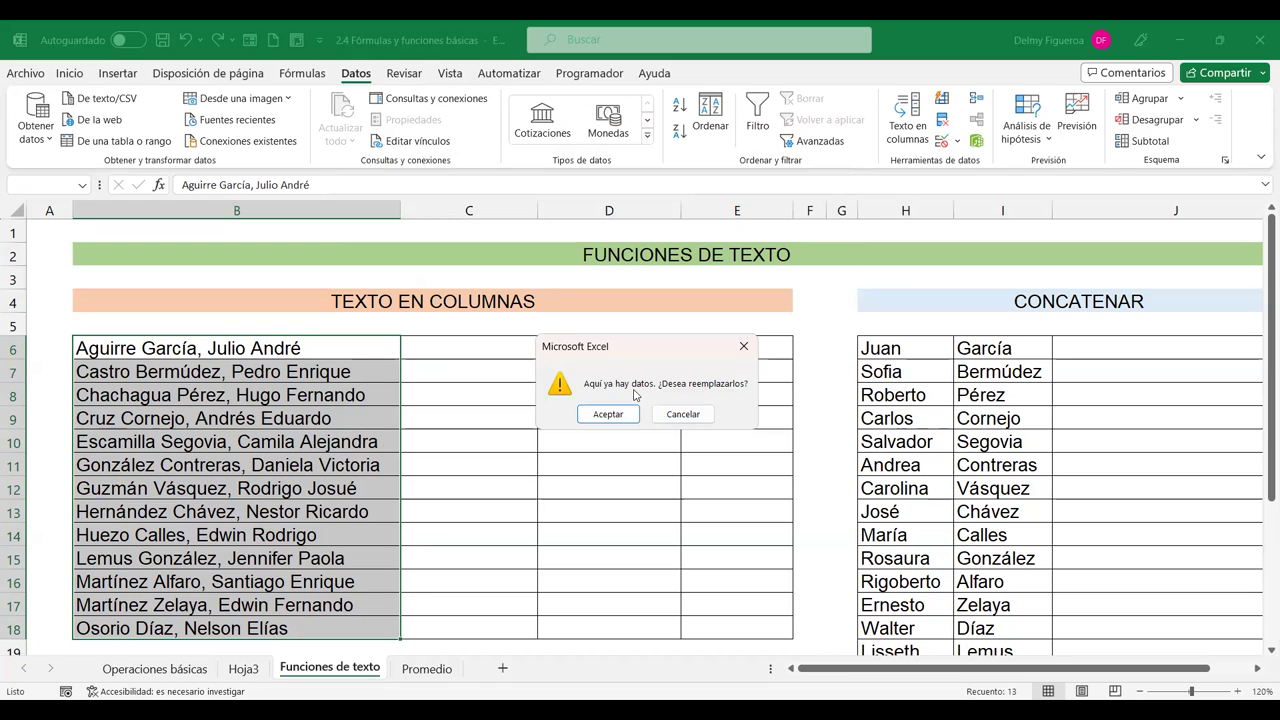
{"action": "left_click", "coordinate": [612, 414]}
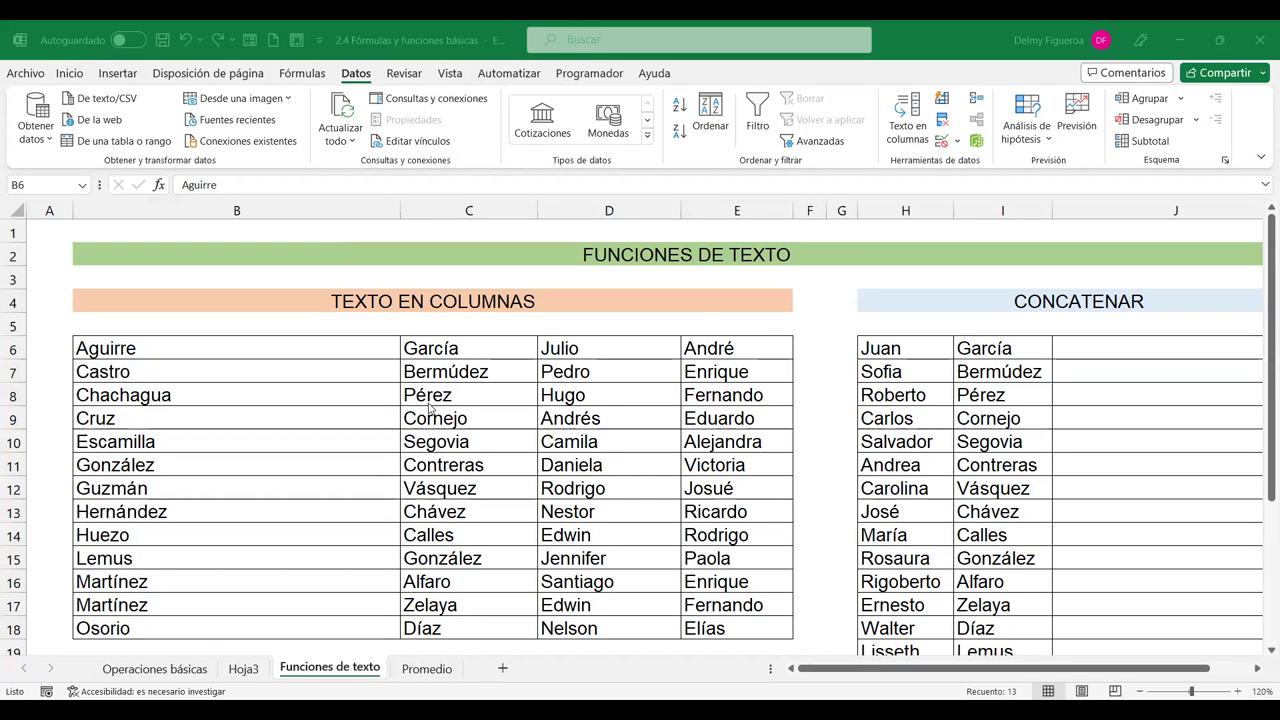
Step: Undo the split with Ctrl+Z and rerun Texto en columnas with comma and space separators to step 3
{"action": "key", "text": "ctrl+z"}
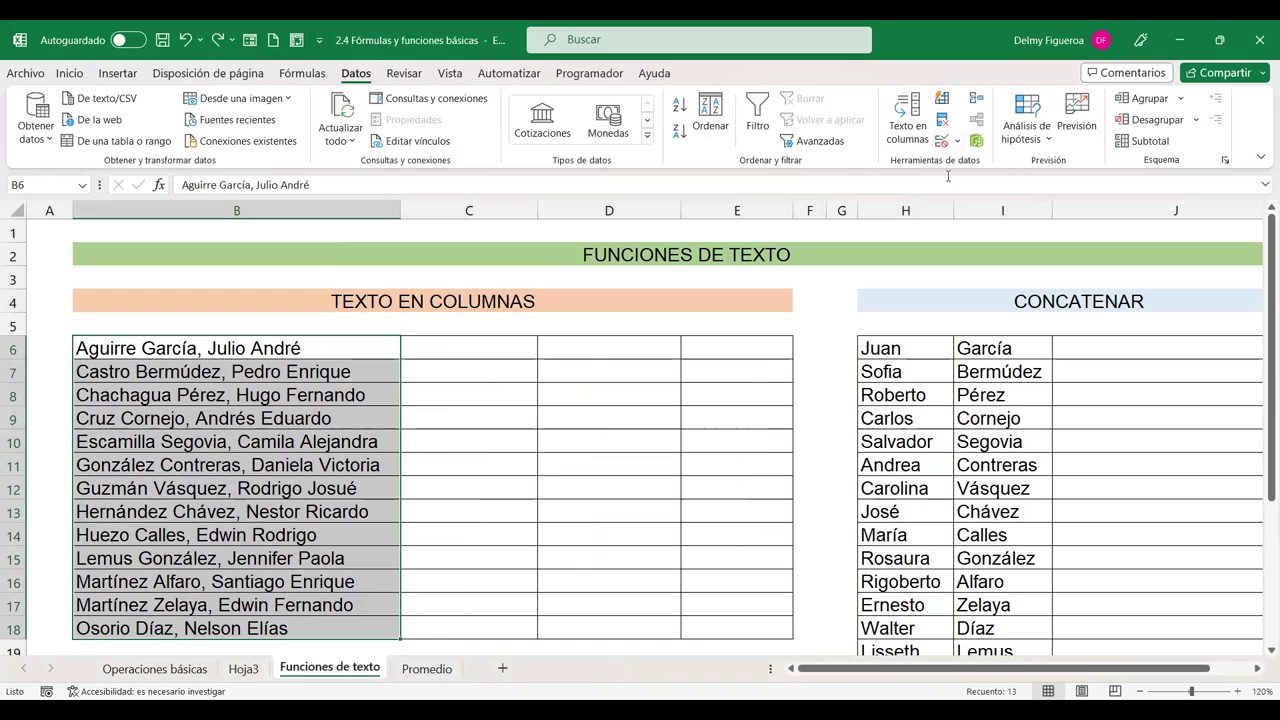
{"action": "left_click", "coordinate": [909, 127]}
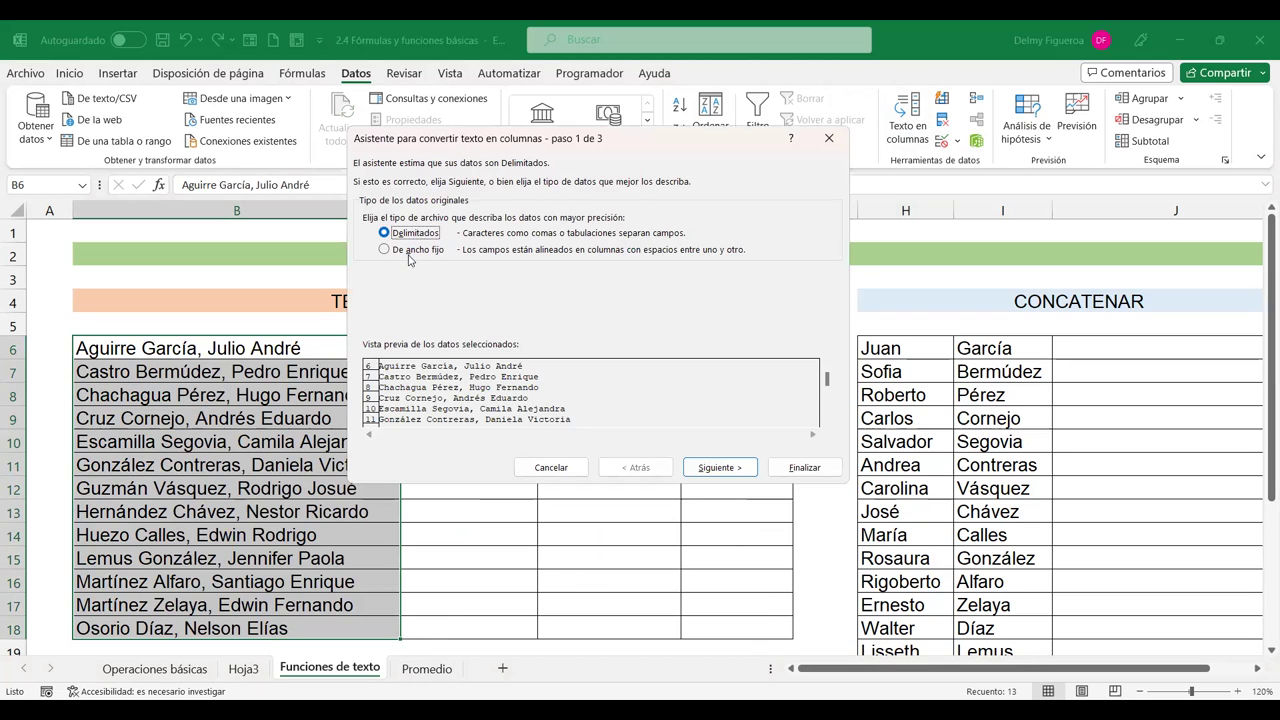
{"action": "left_click", "coordinate": [712, 468]}
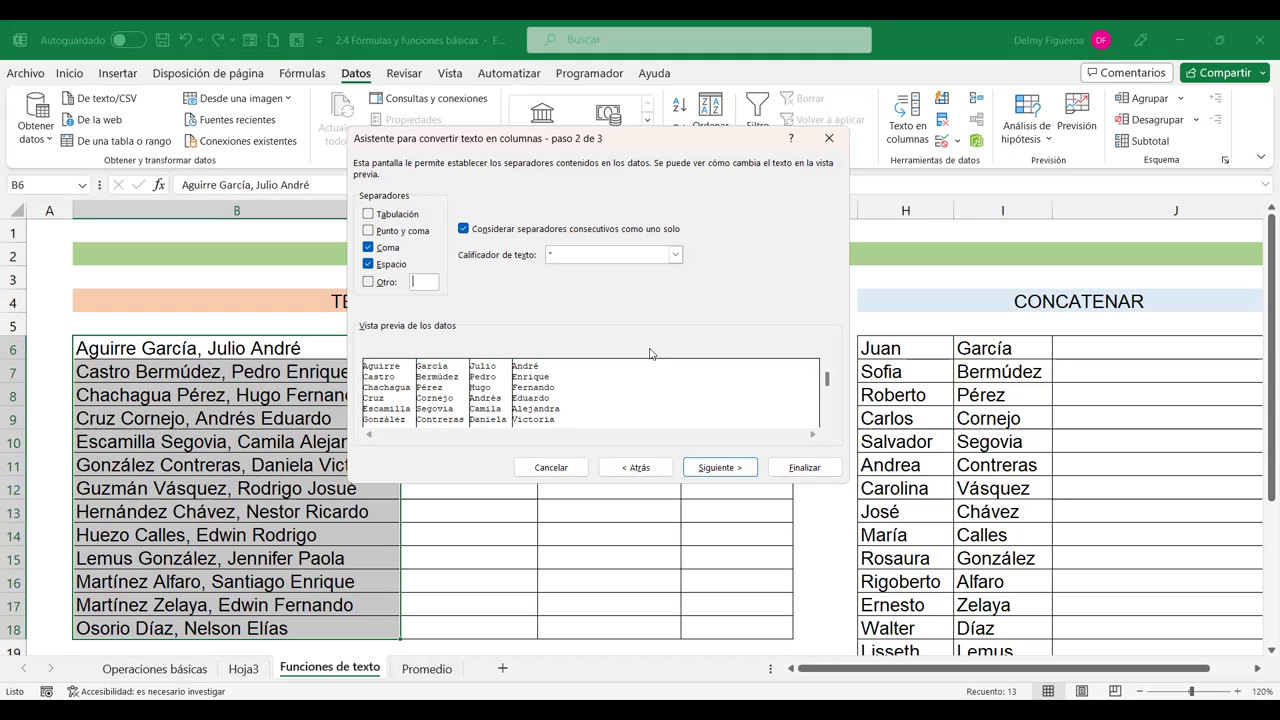
{"action": "left_click", "coordinate": [724, 470]}
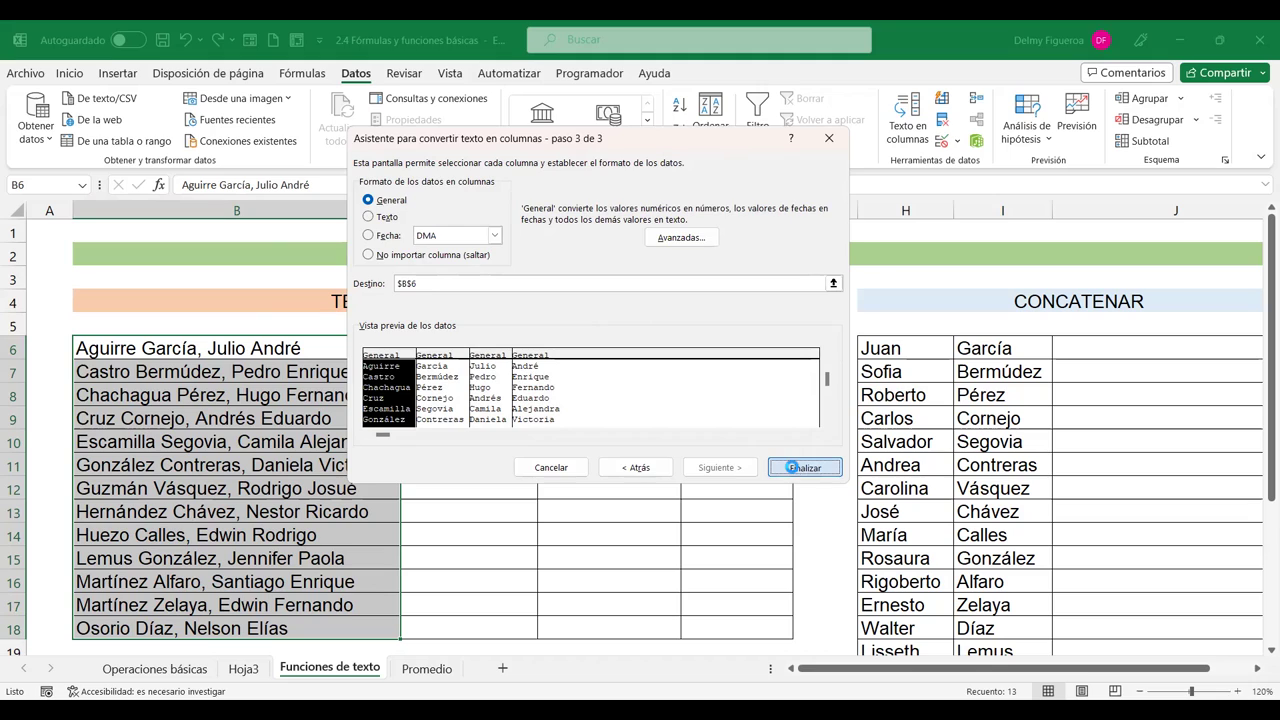
Step: Finish the split again, confirm replacing data, and check the given name André in E6
{"action": "left_click", "coordinate": [793, 470]}
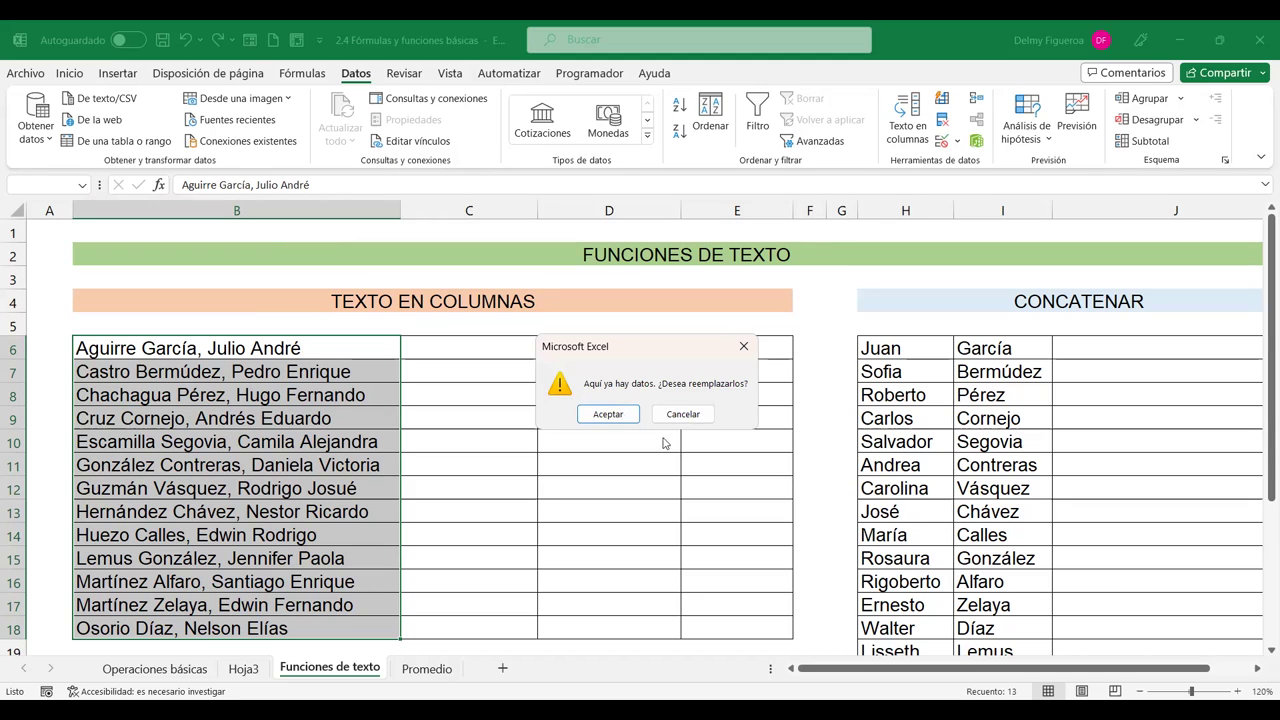
{"action": "left_click", "coordinate": [608, 414]}
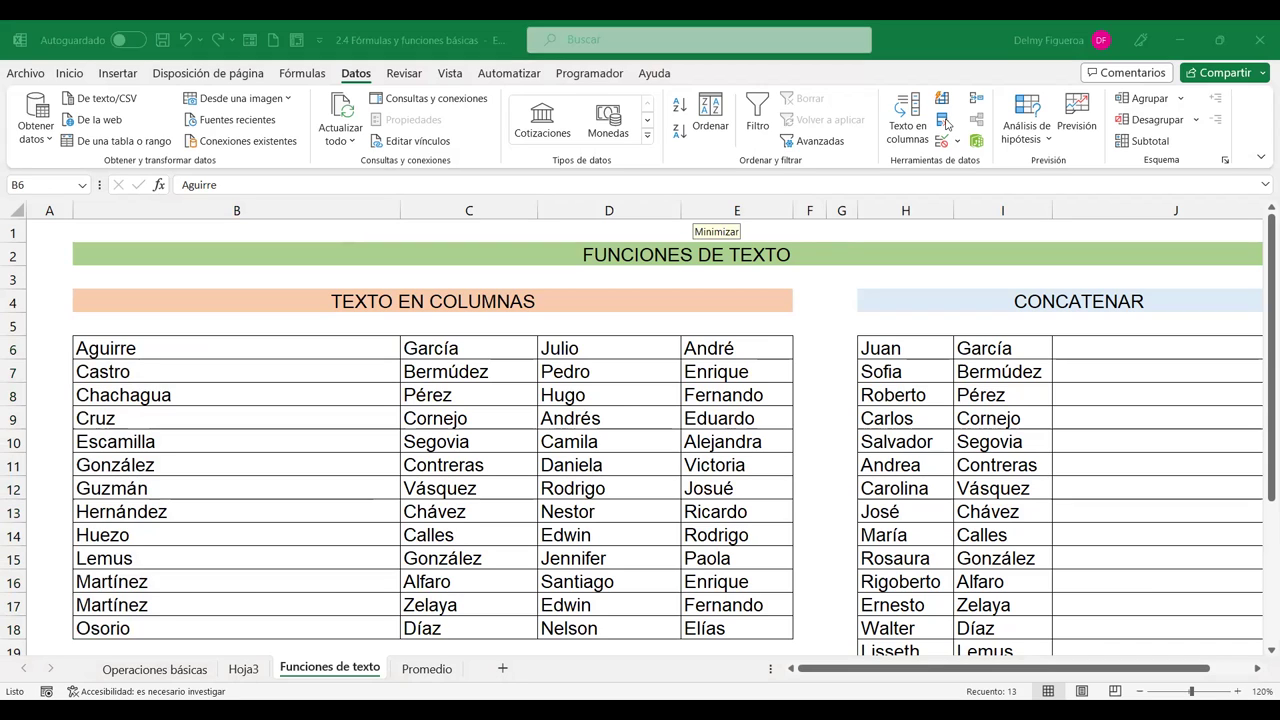
{"action": "left_click", "coordinate": [716, 352]}
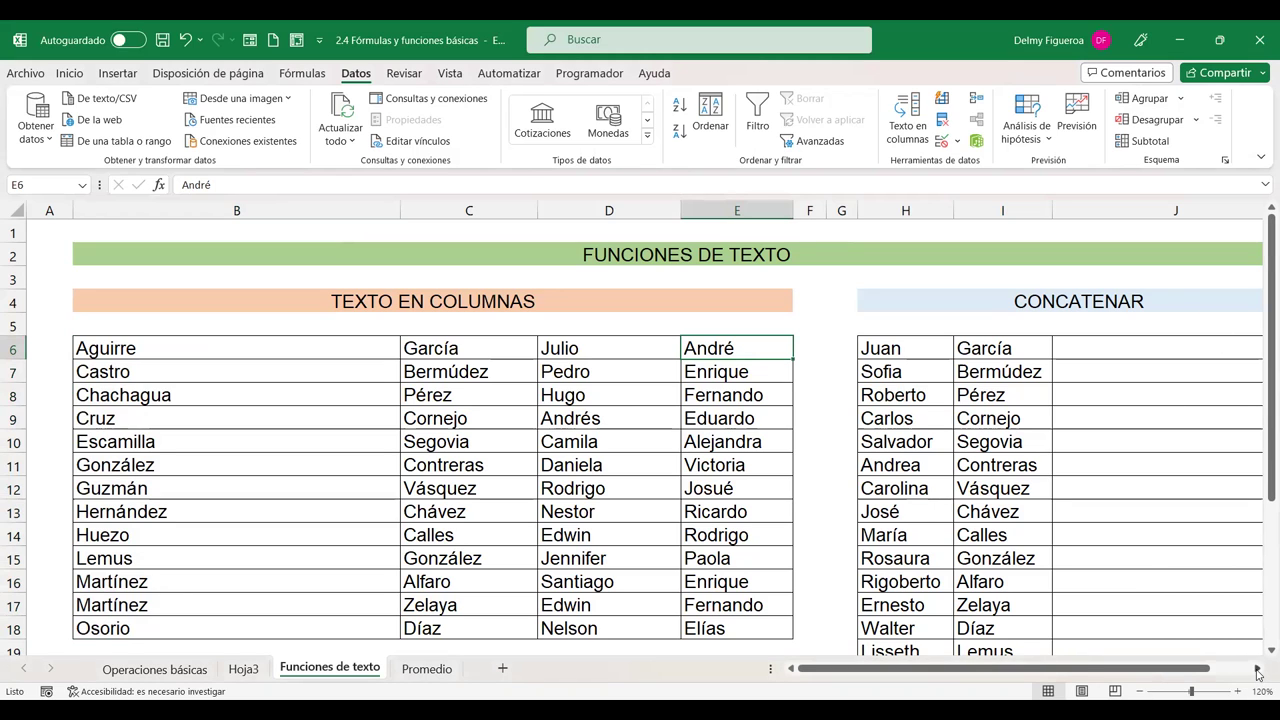
{"action": "left_click", "coordinate": [1258, 673]}
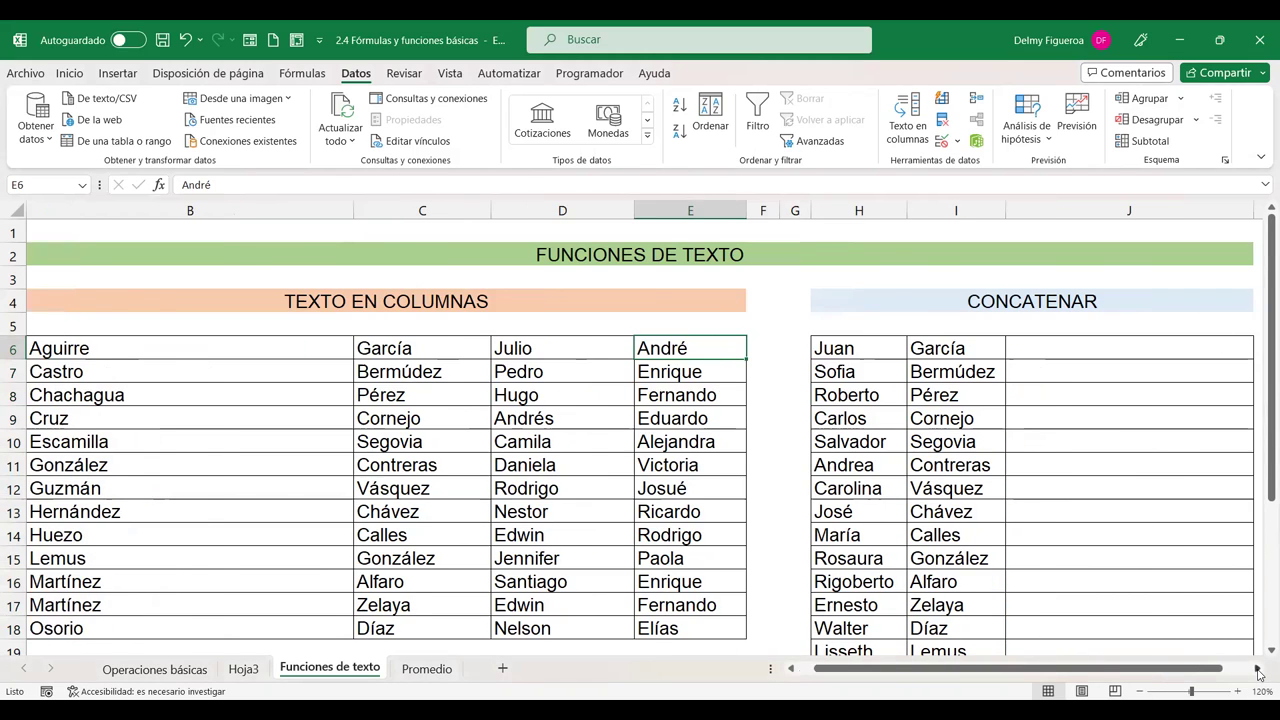
Step: Scroll right to show the CONCATENAR table, then select Juan in H6 and J6
{"action": "left_click", "coordinate": [1258, 673]}
{"action": "left_click", "coordinate": [1258, 673]}
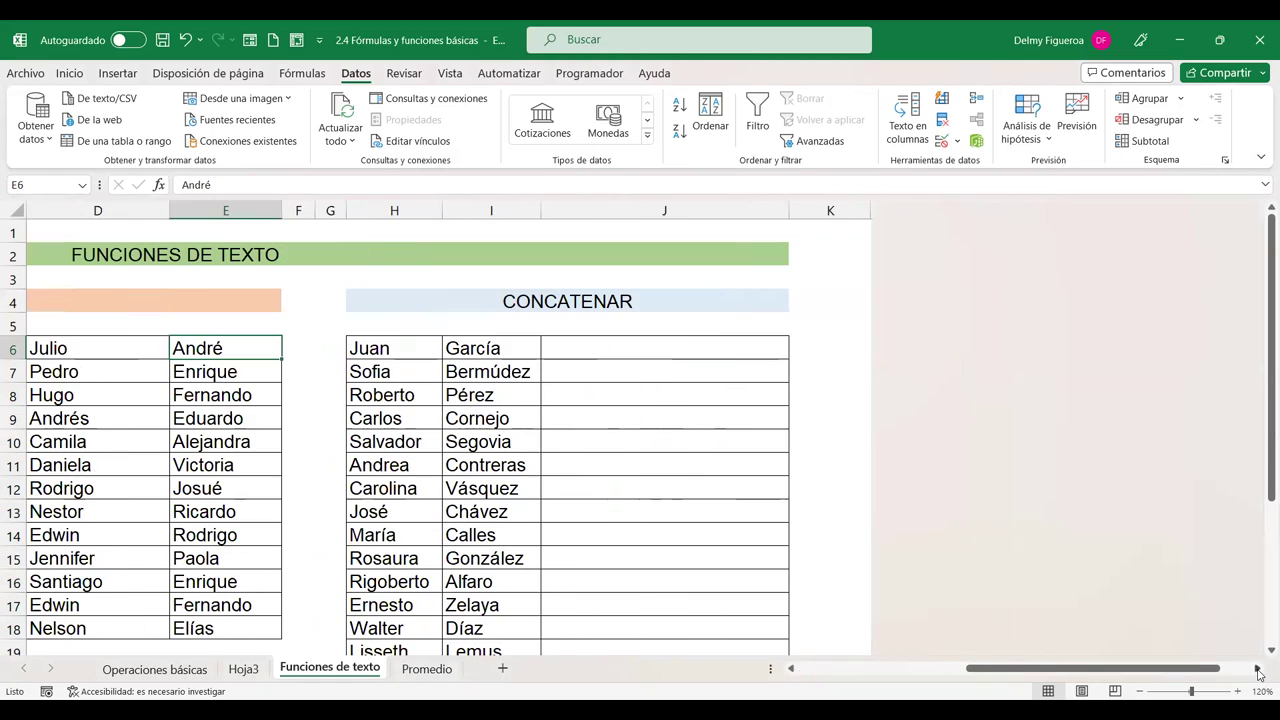
{"action": "left_click", "coordinate": [392, 343]}
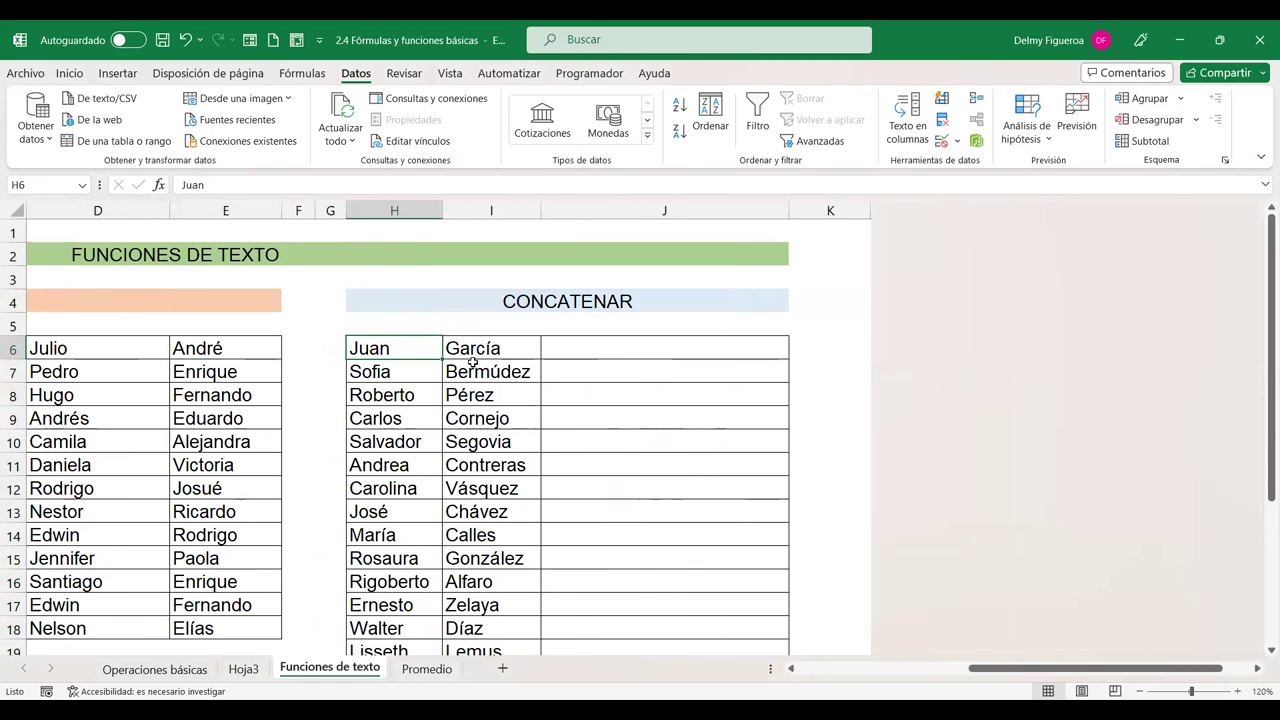
{"action": "left_click", "coordinate": [630, 345]}
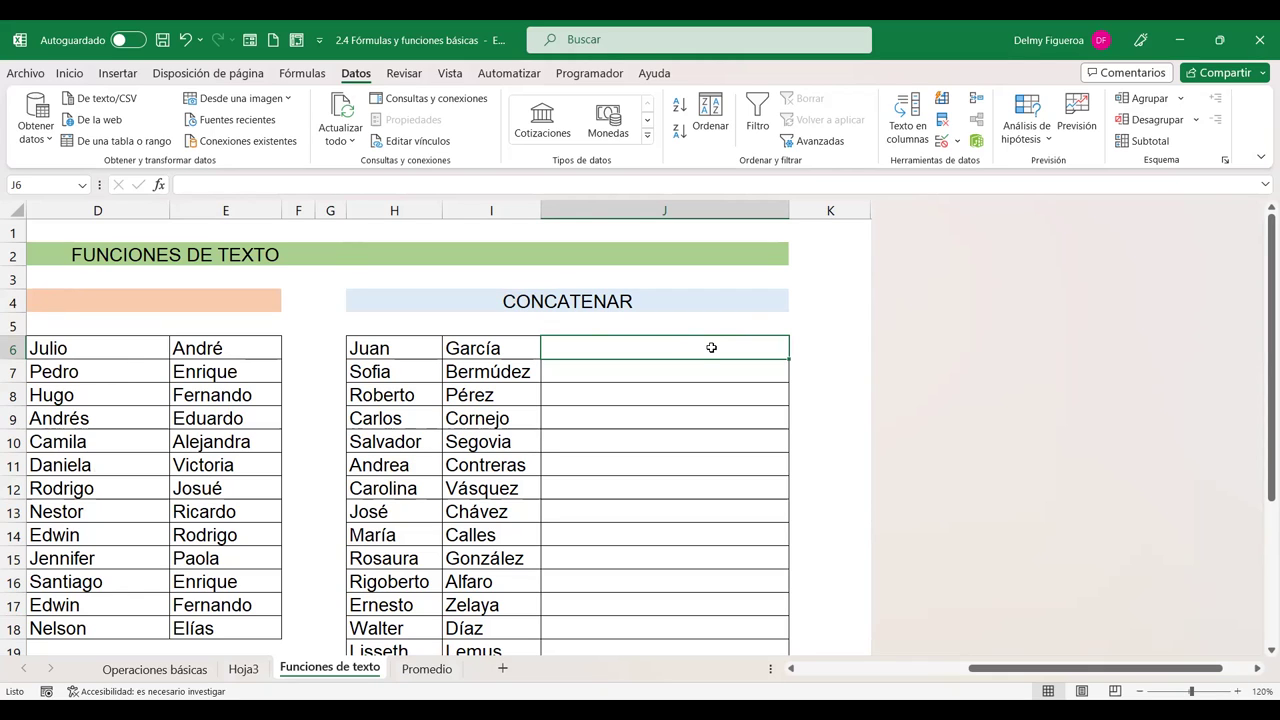
Step: Clear the stray & and + entries from J6 and start a formula with =
{"action": "left_click", "coordinate": [912, 131]}
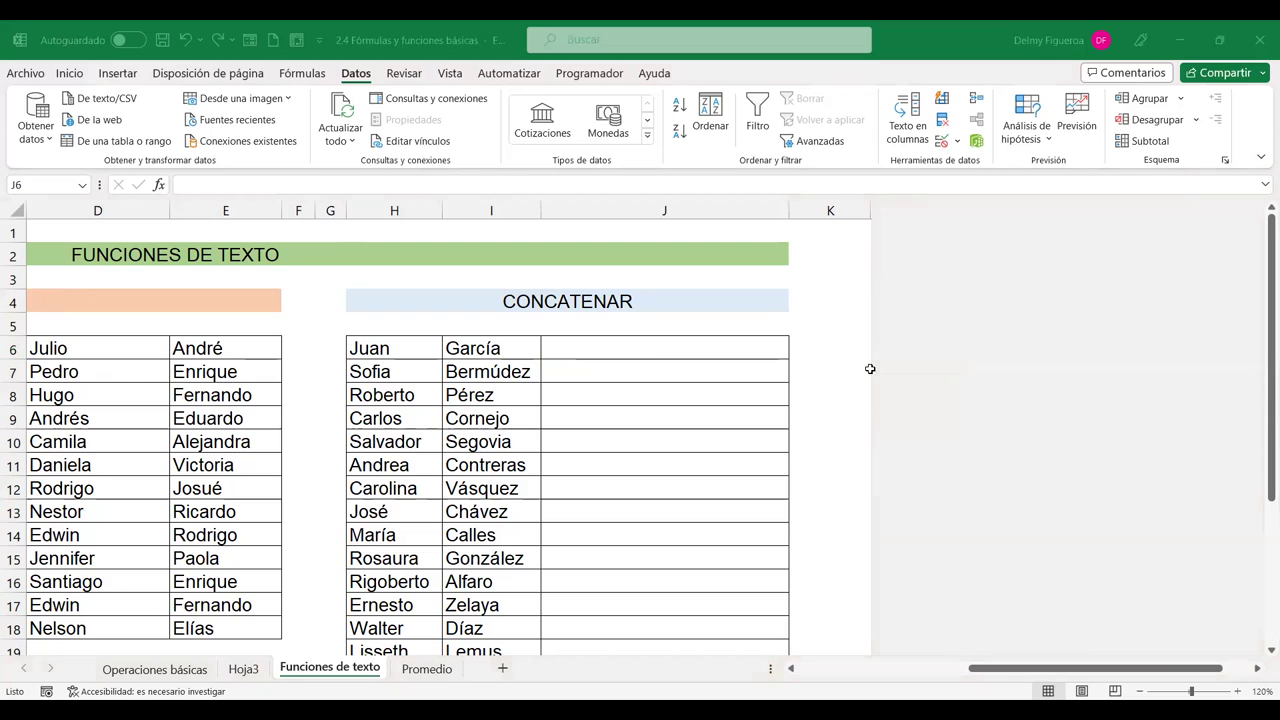
{"action": "key", "text": "Escape"}
{"action": "type", "text": "&"}
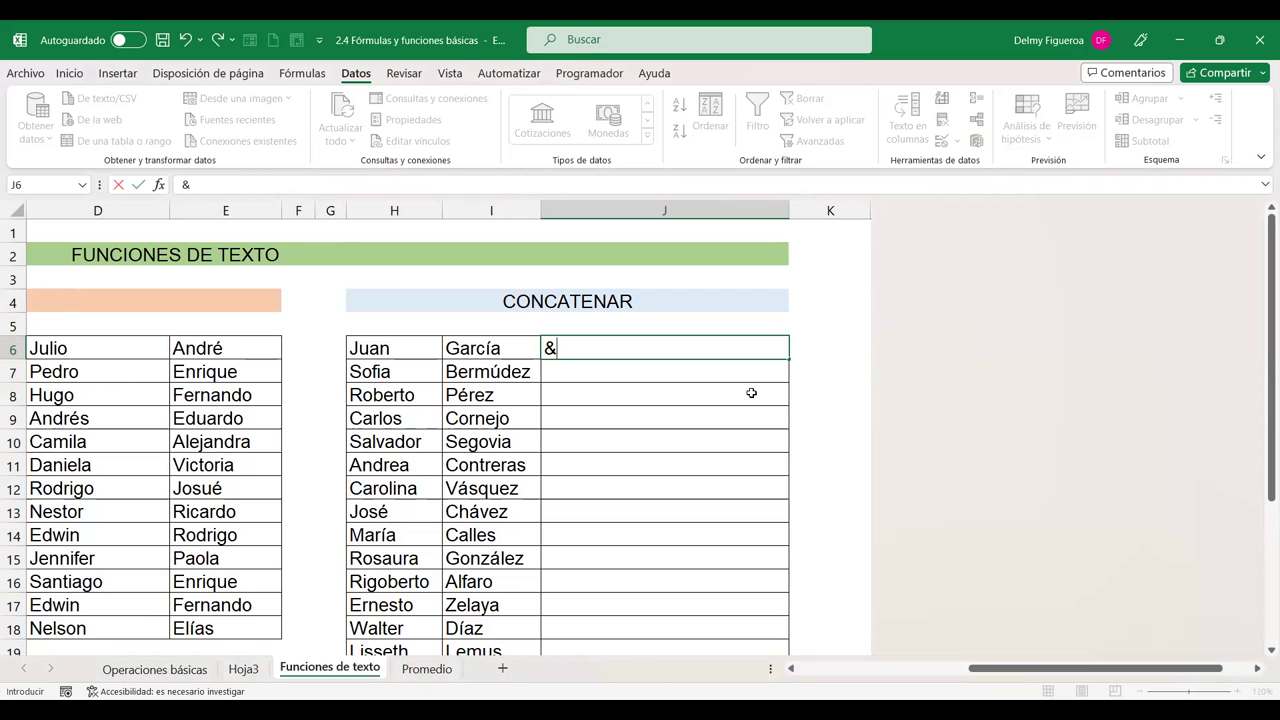
{"action": "key", "text": "Escape"}
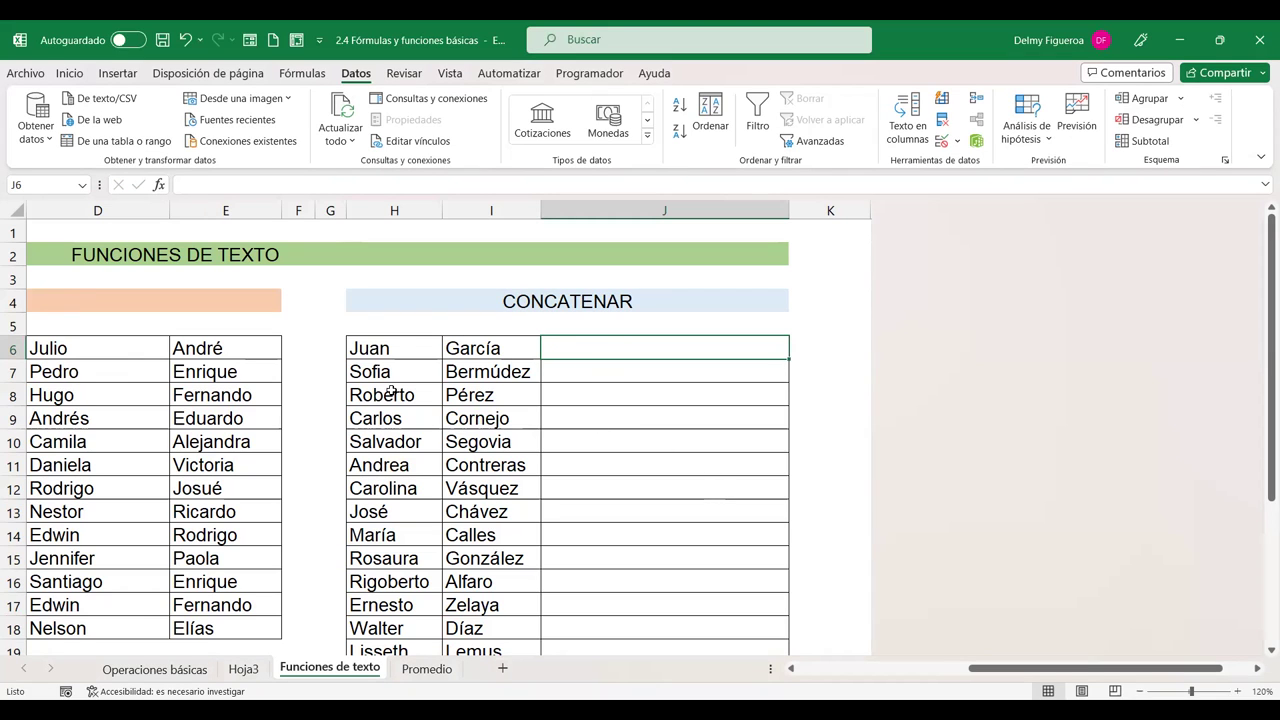
{"action": "type", "text": "+"}
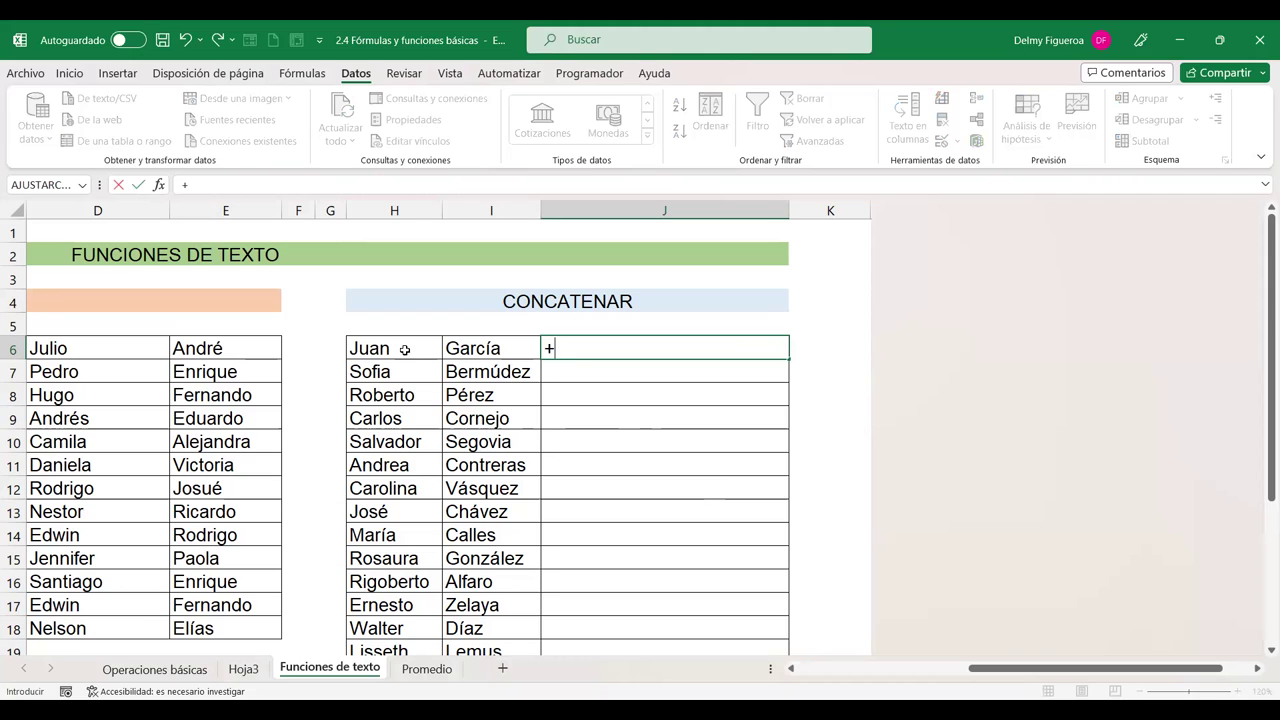
{"action": "key", "text": "BackSpace"}
{"action": "type", "text": "="}
Step: Join the first name H6 and surname I6 in J6 with the formula =H6&I6
{"action": "left_click", "coordinate": [388, 352]}
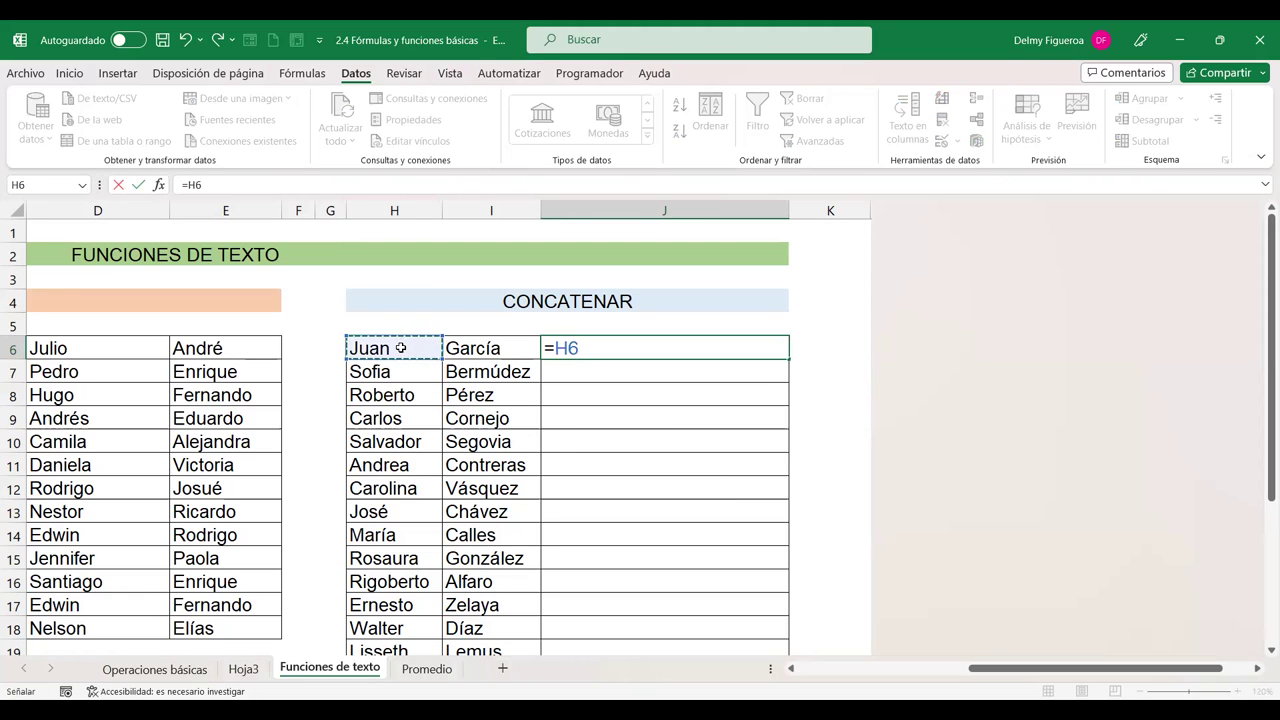
{"action": "type", "text": "&"}
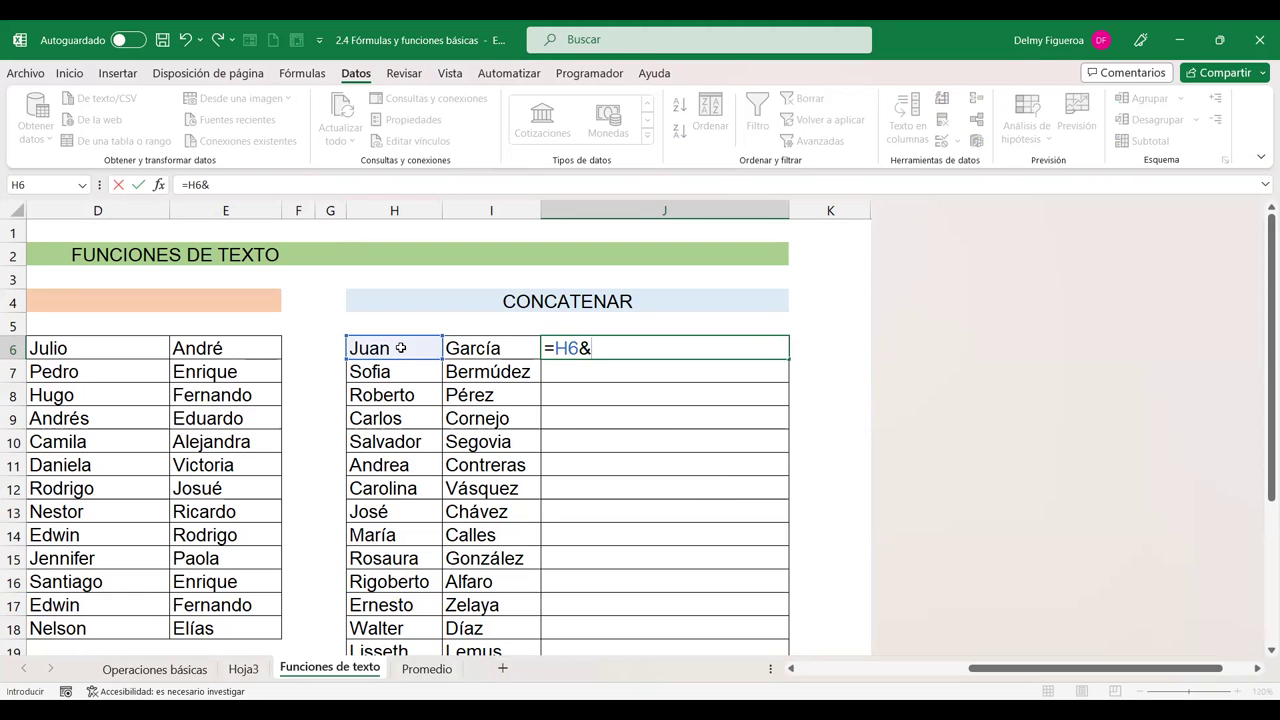
{"action": "left_click", "coordinate": [494, 348]}
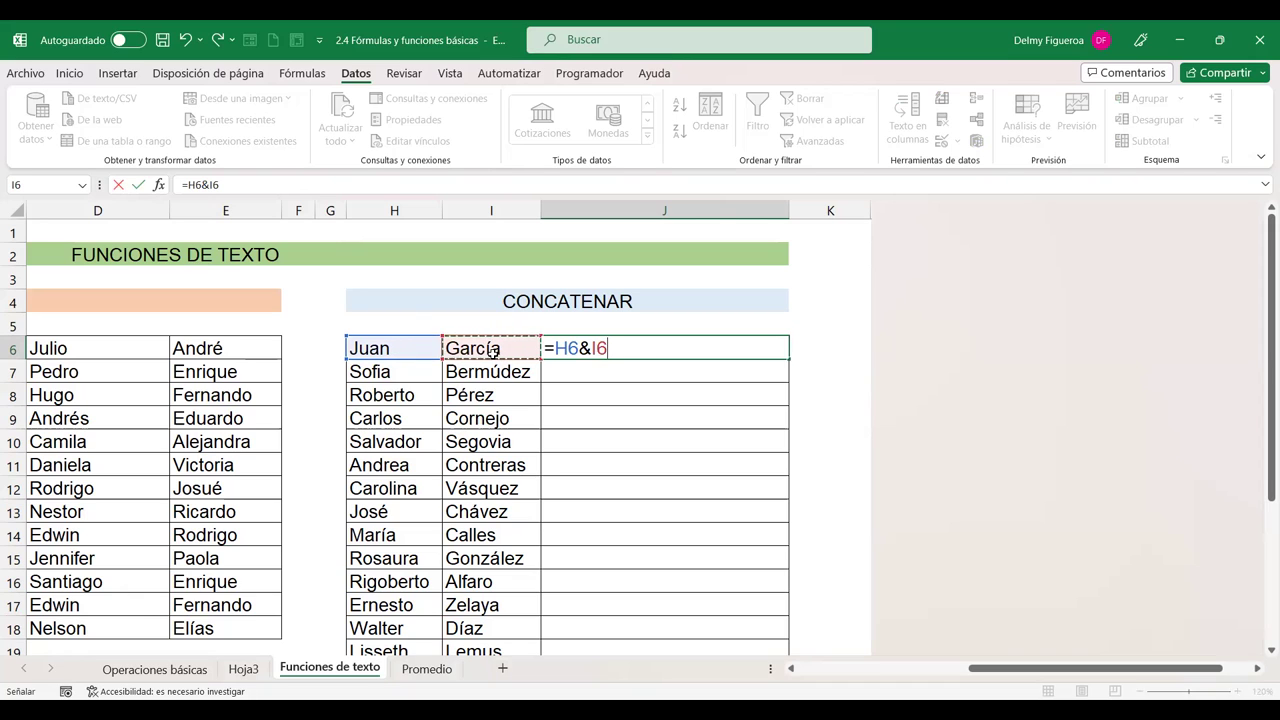
{"action": "key", "text": "Return"}
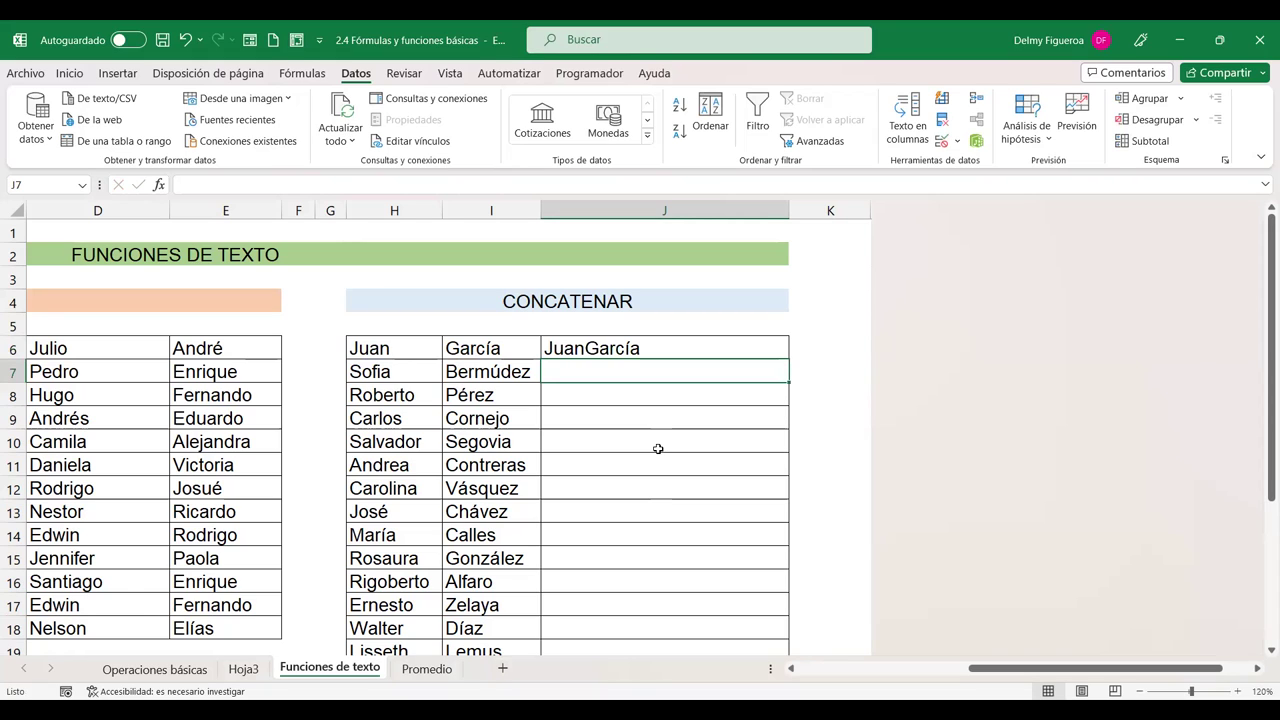
Step: Edit J6 to =H6&" "&I6 so it shows 'Juan García' with a space
{"action": "left_click", "coordinate": [646, 348]}
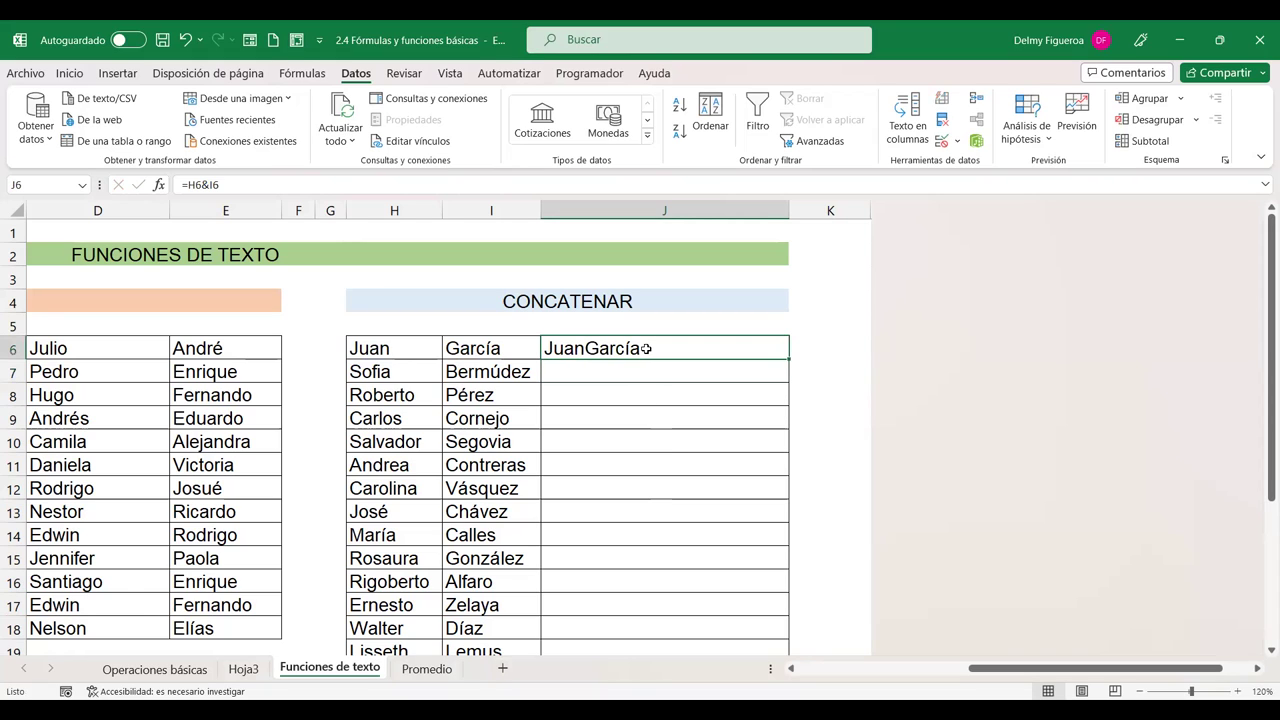
{"action": "double_click", "coordinate": [646, 348]}
{"action": "left_click", "coordinate": [588, 347]}
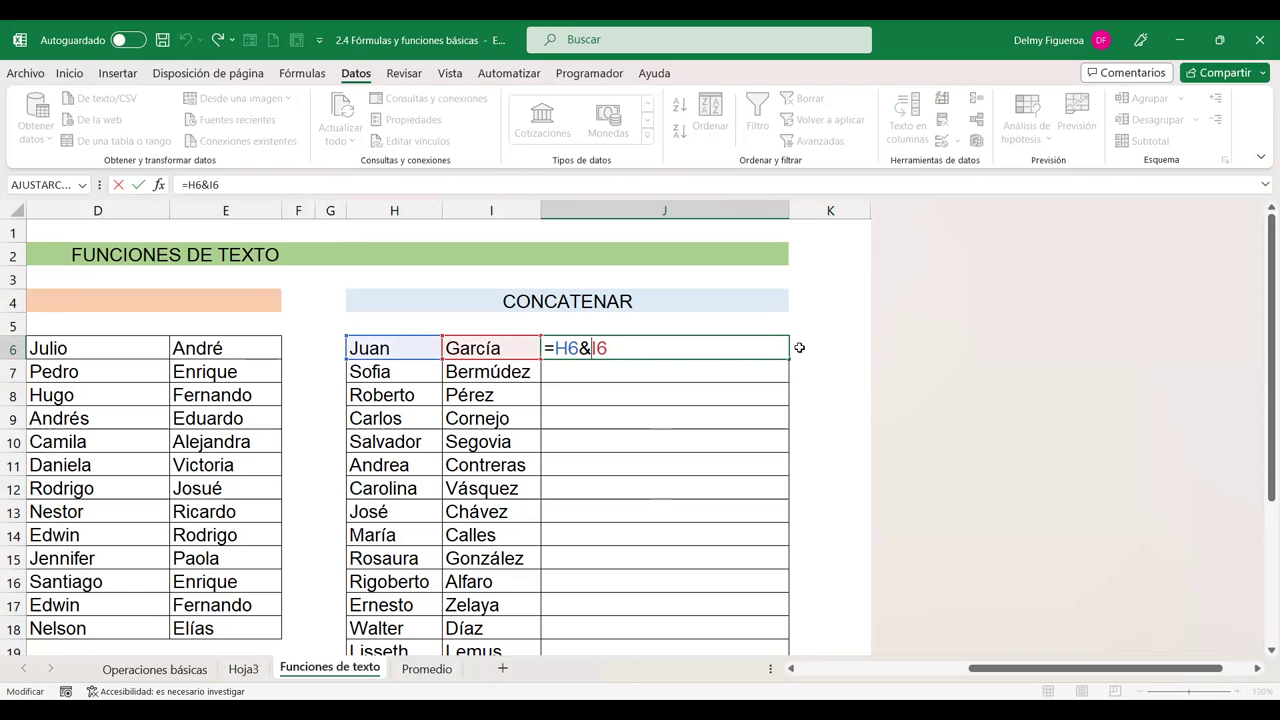
{"action": "type", "text": "\""}
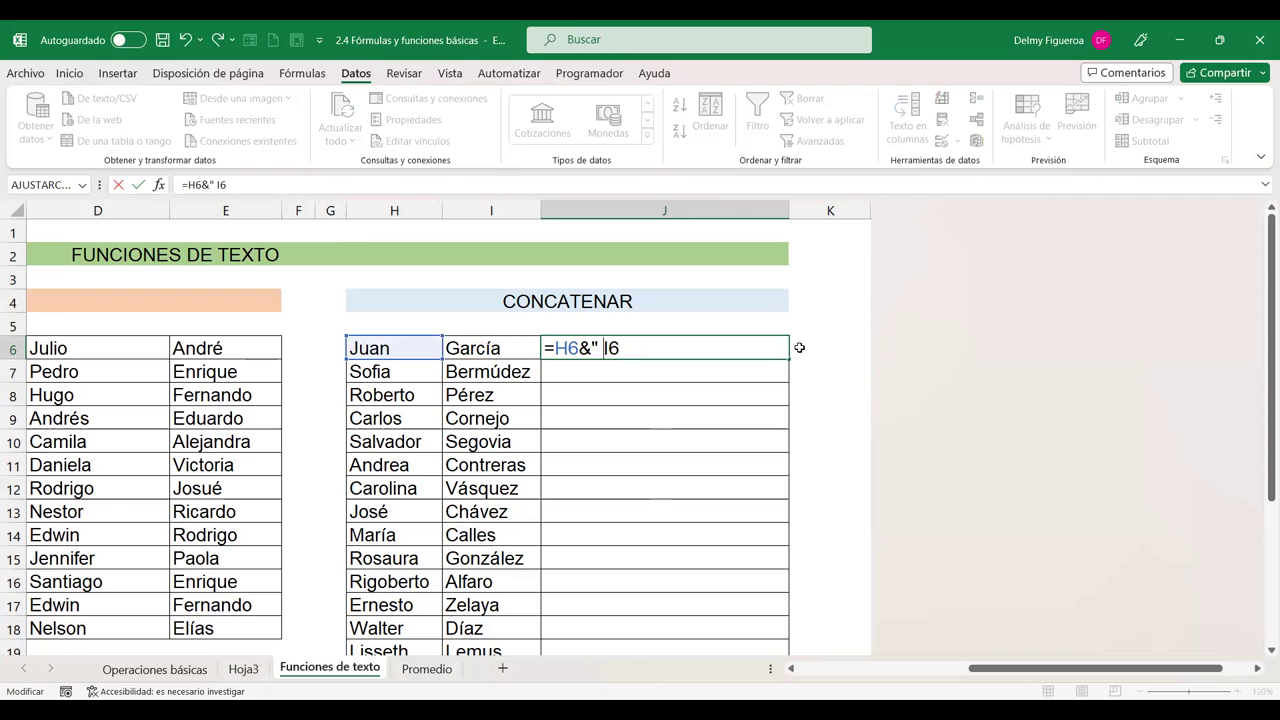
{"action": "type", "text": " \""}
{"action": "type", "text": "&"}
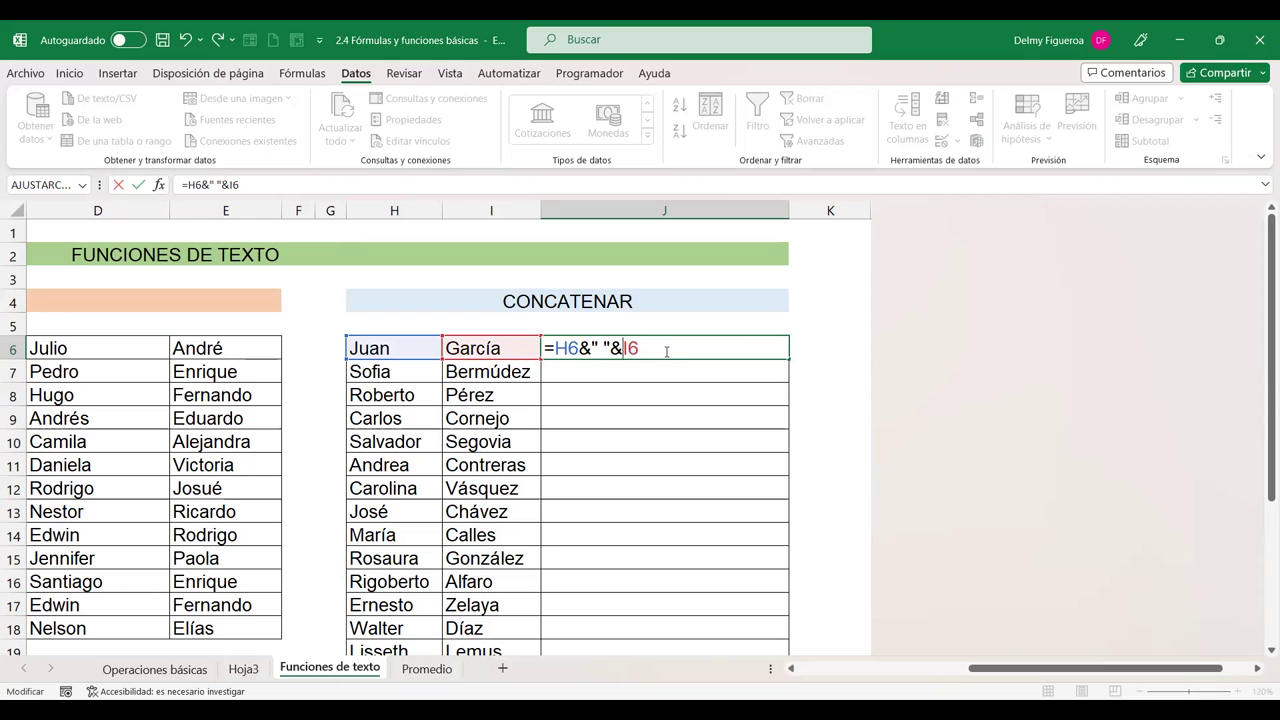
{"action": "key", "text": "Return"}
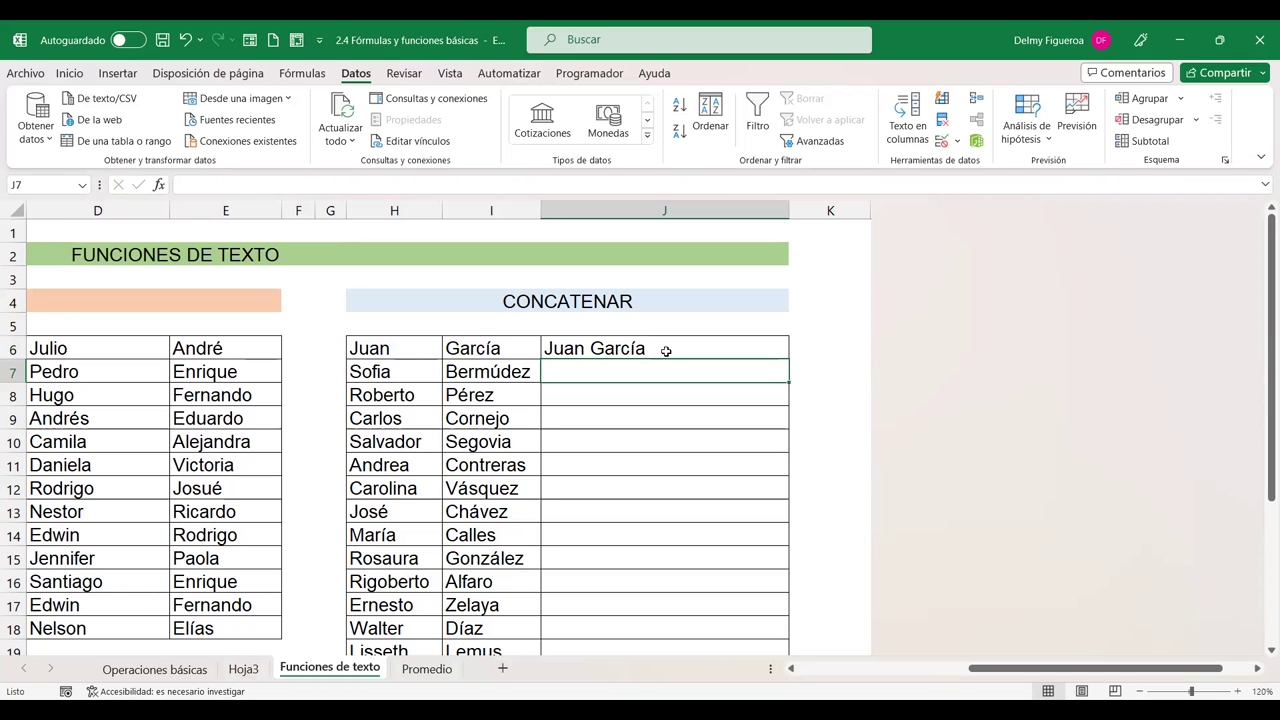
Step: Enter =+CONCAT(H7;I7) in J7 to join the first name and surname
{"action": "type", "text": "+"}
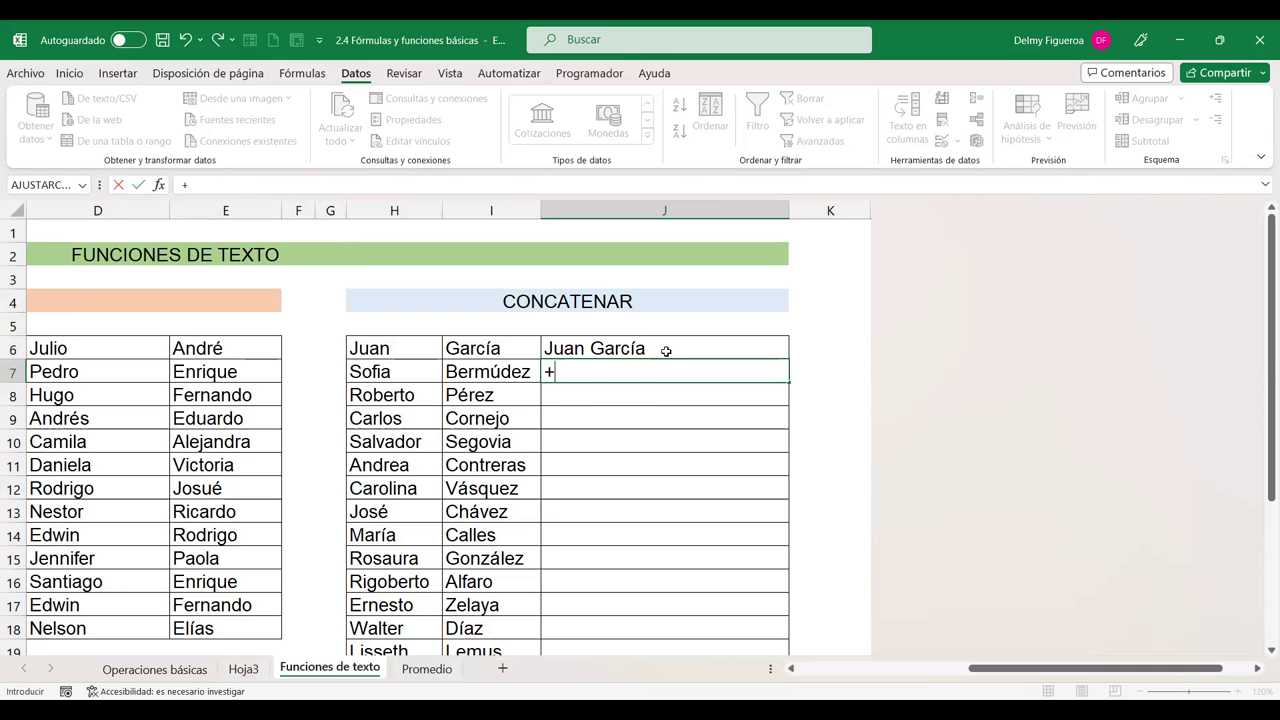
{"action": "type", "text": "conc"}
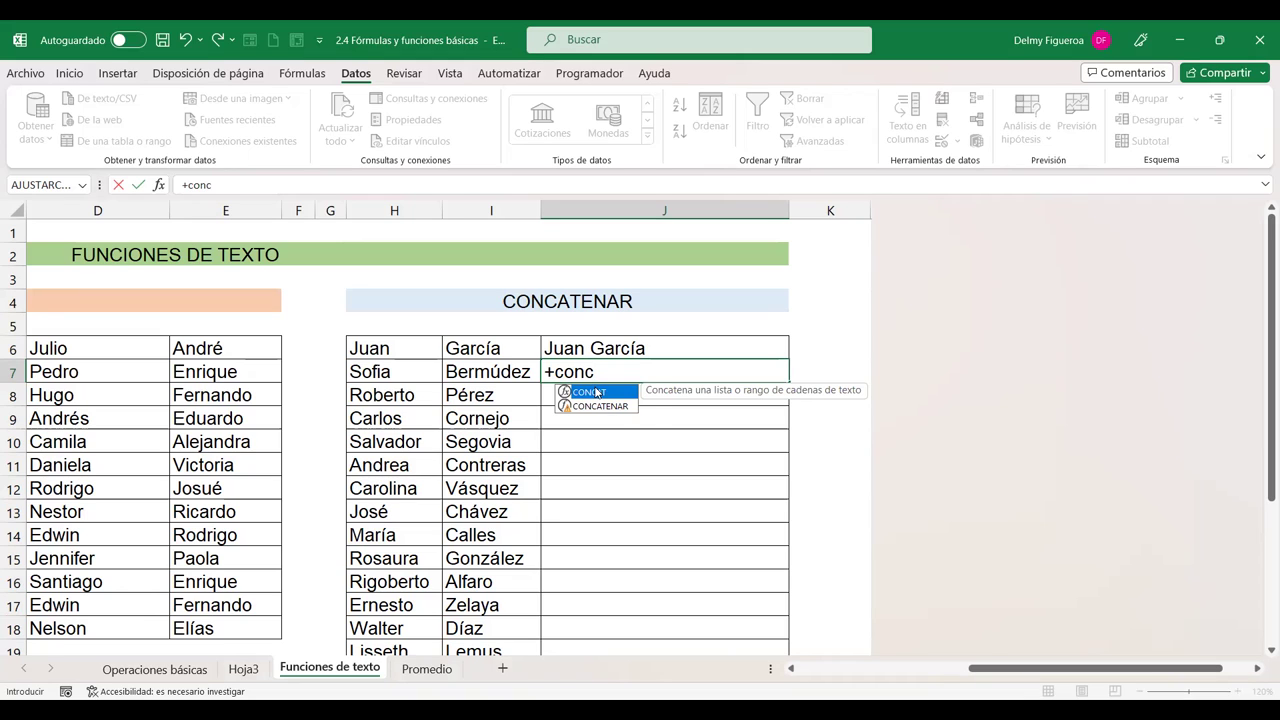
{"action": "double_click", "coordinate": [595, 393]}
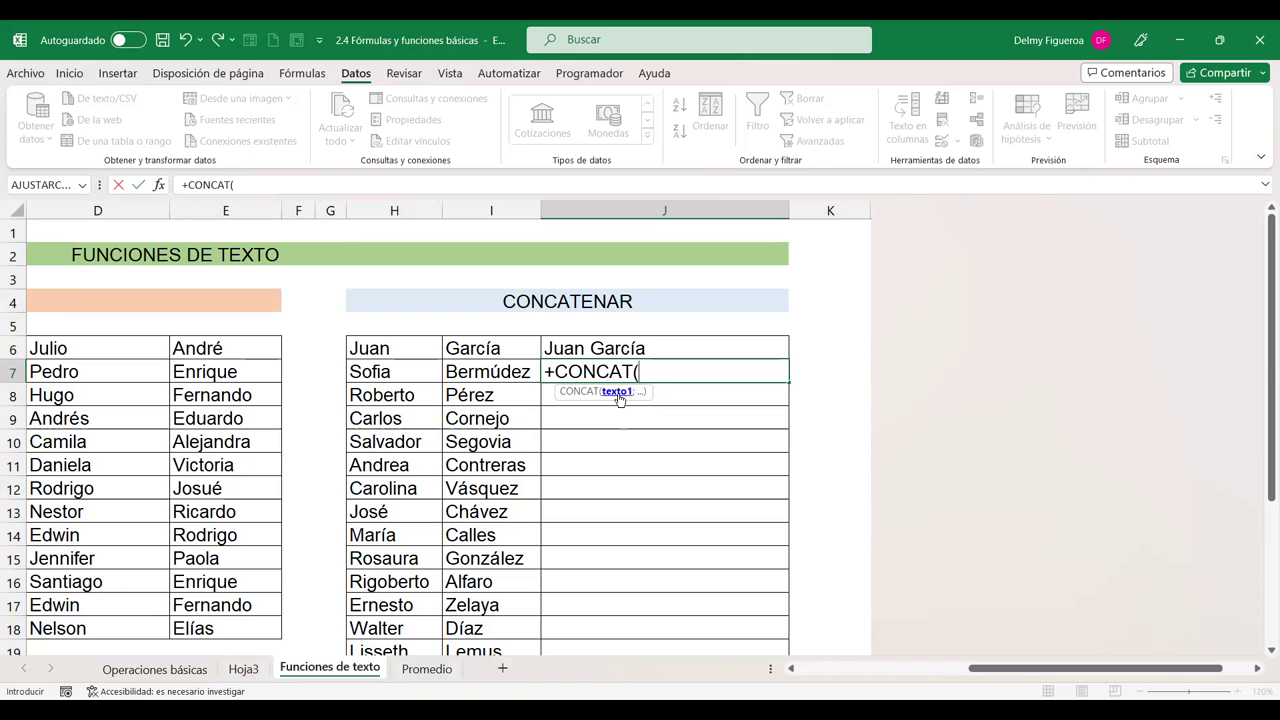
{"action": "left_click", "coordinate": [390, 372]}
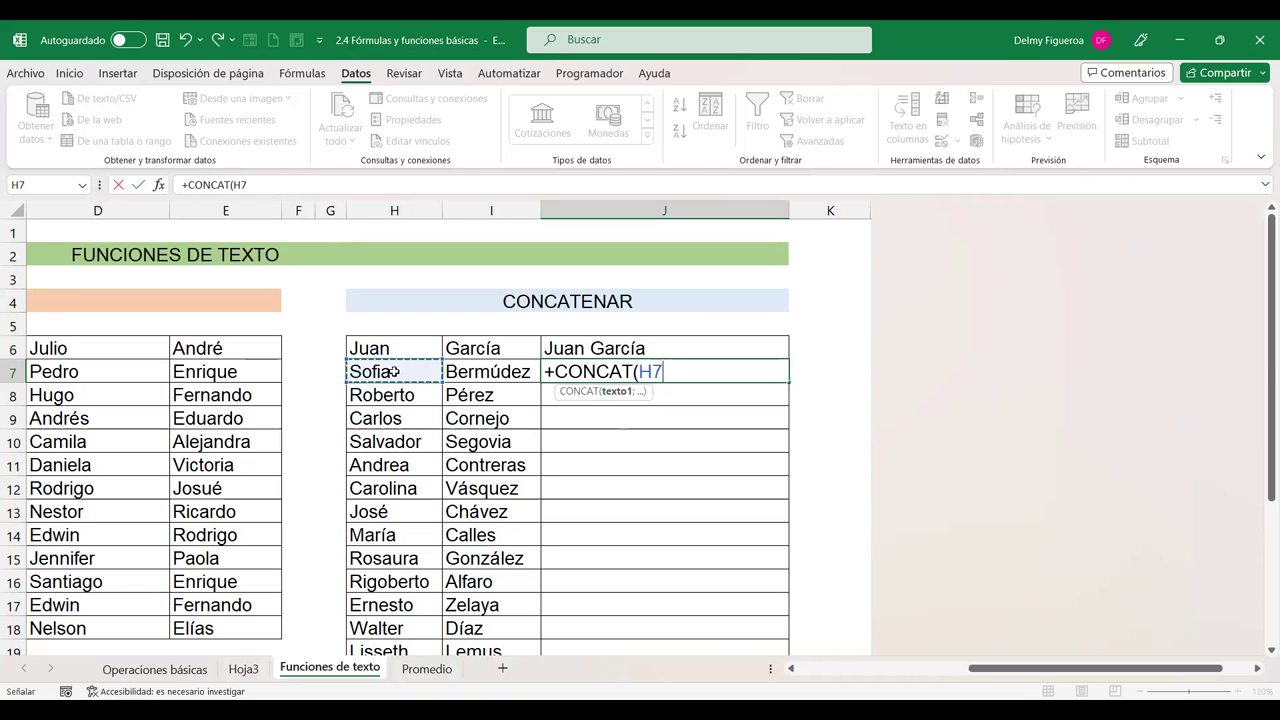
{"action": "type", "text": ";"}
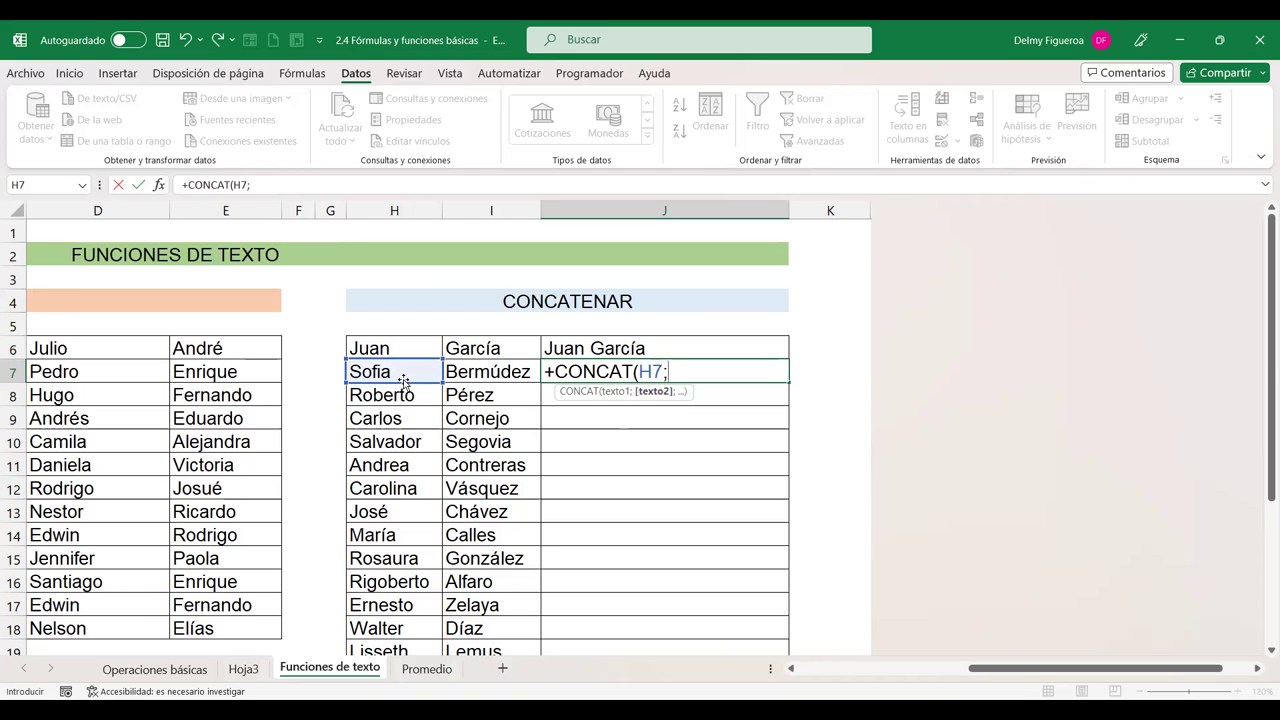
{"action": "left_click", "coordinate": [490, 370]}
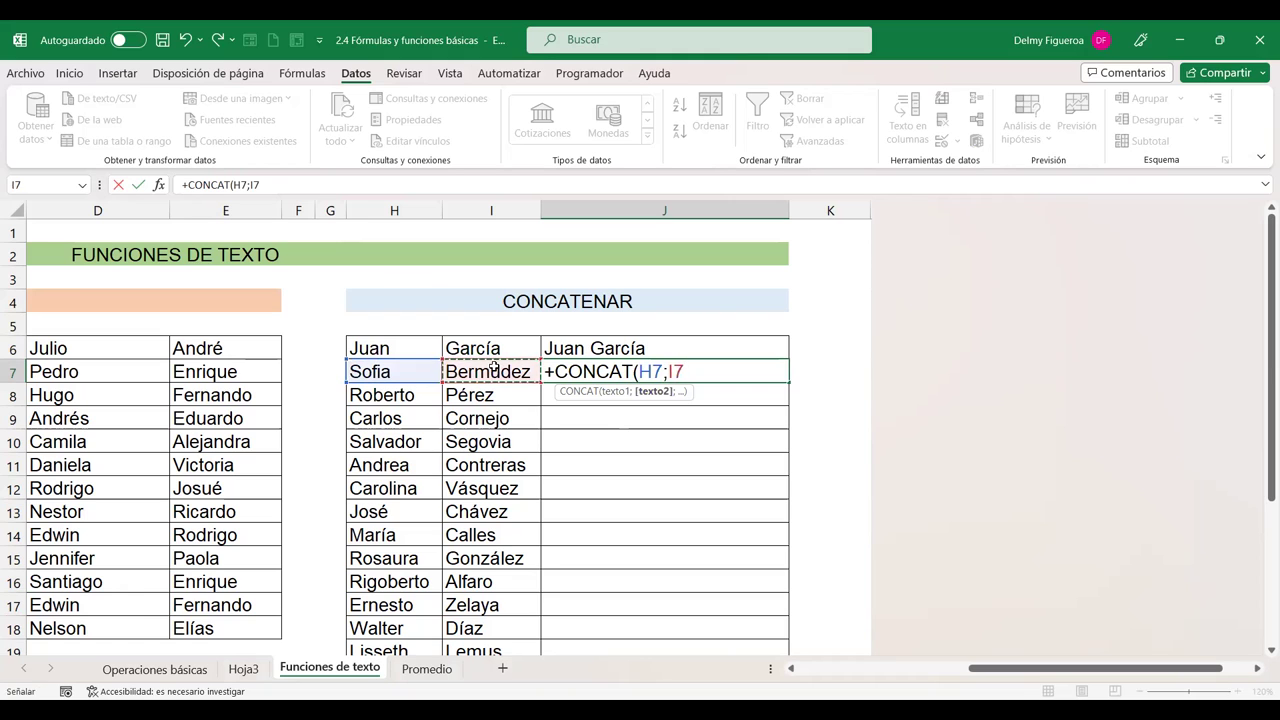
{"action": "key", "text": "Return"}
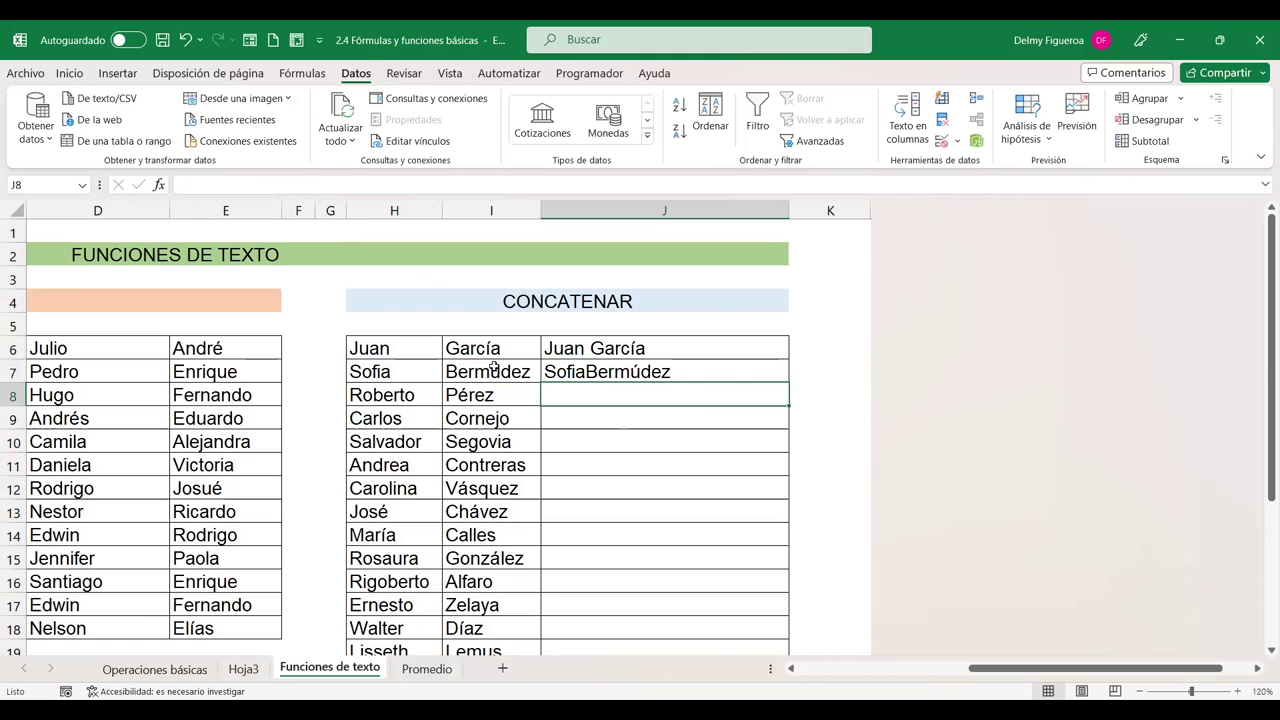
{"action": "left_click", "coordinate": [681, 374]}
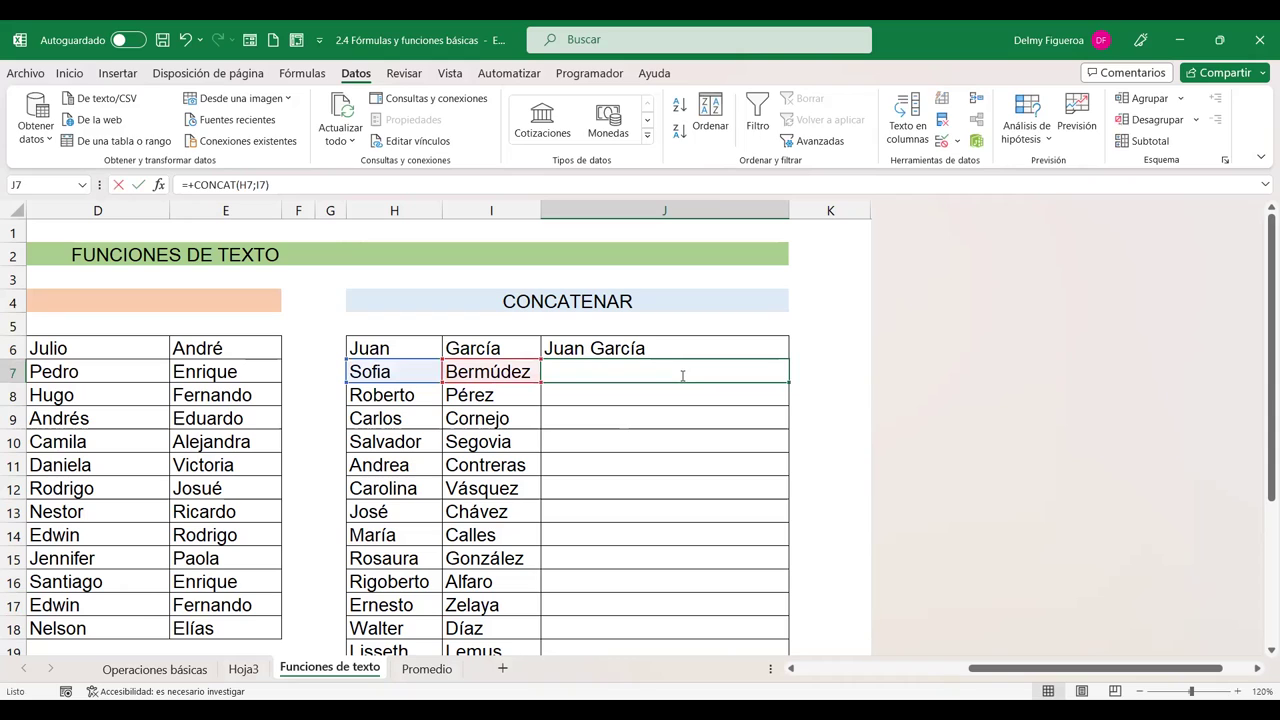
{"action": "double_click", "coordinate": [679, 372]}
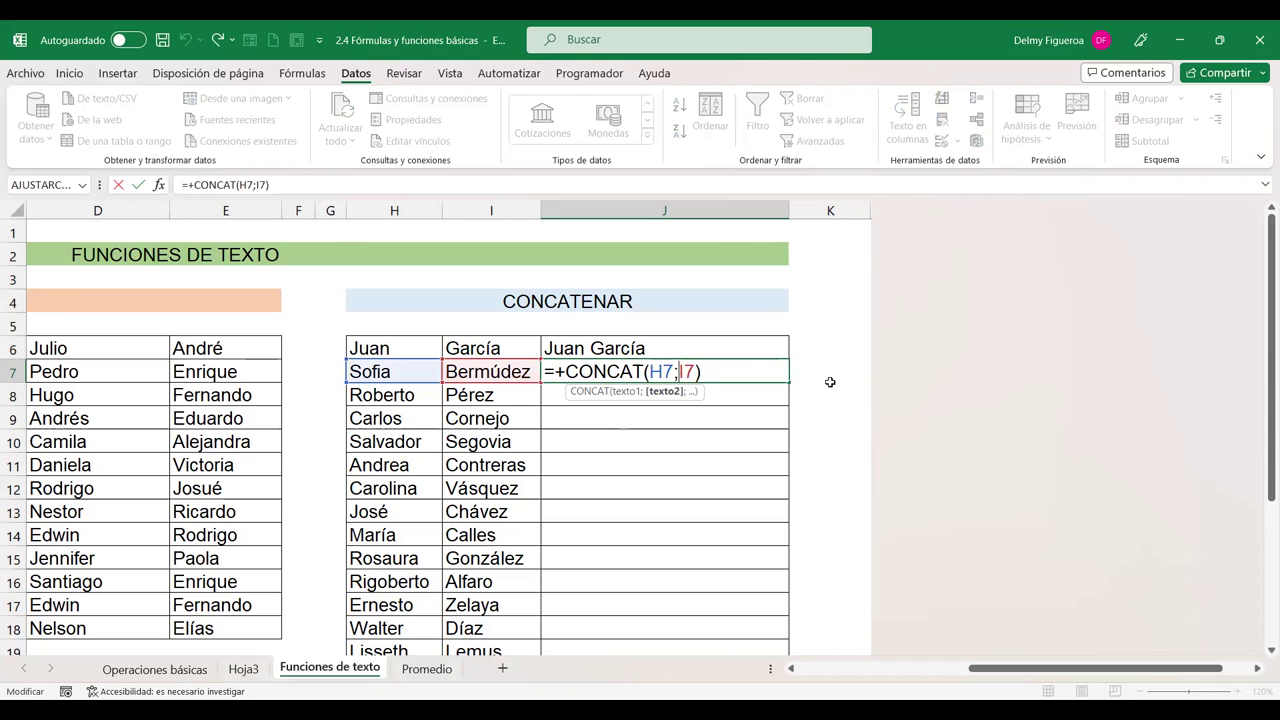
{"action": "type", "text": "\""}
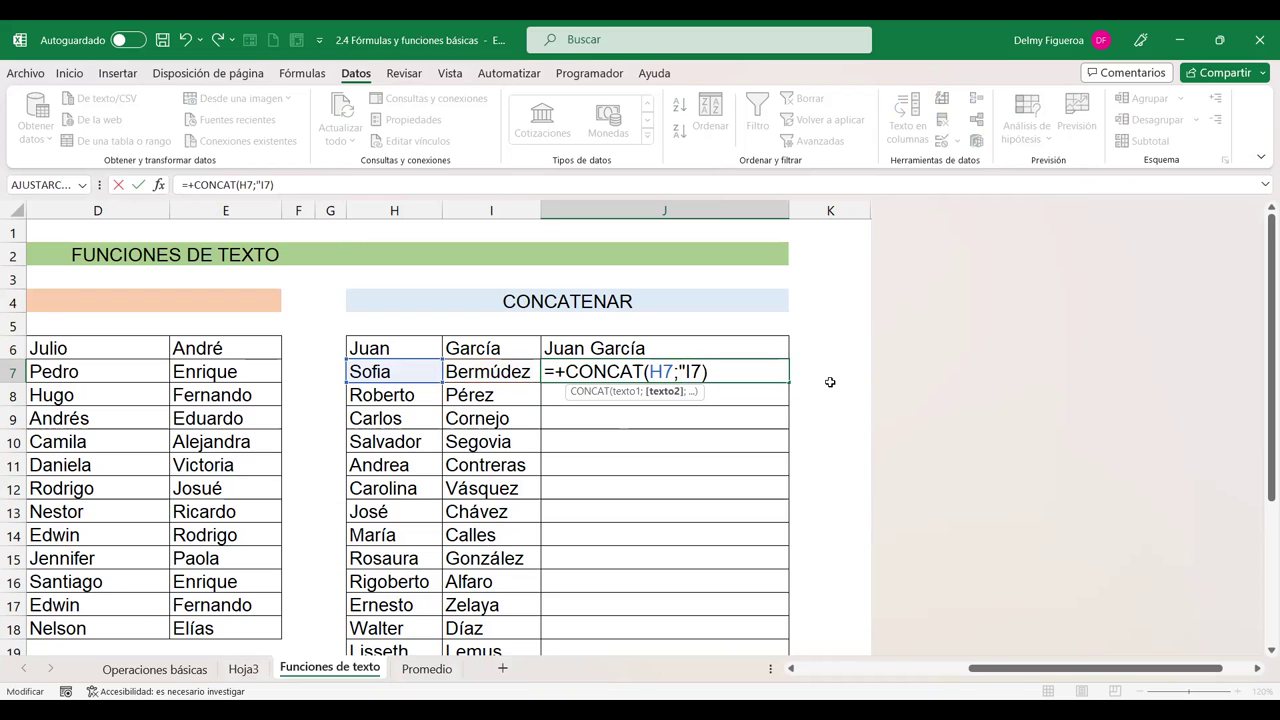
{"action": "type", "text": " \""}
{"action": "type", "text": ";"}
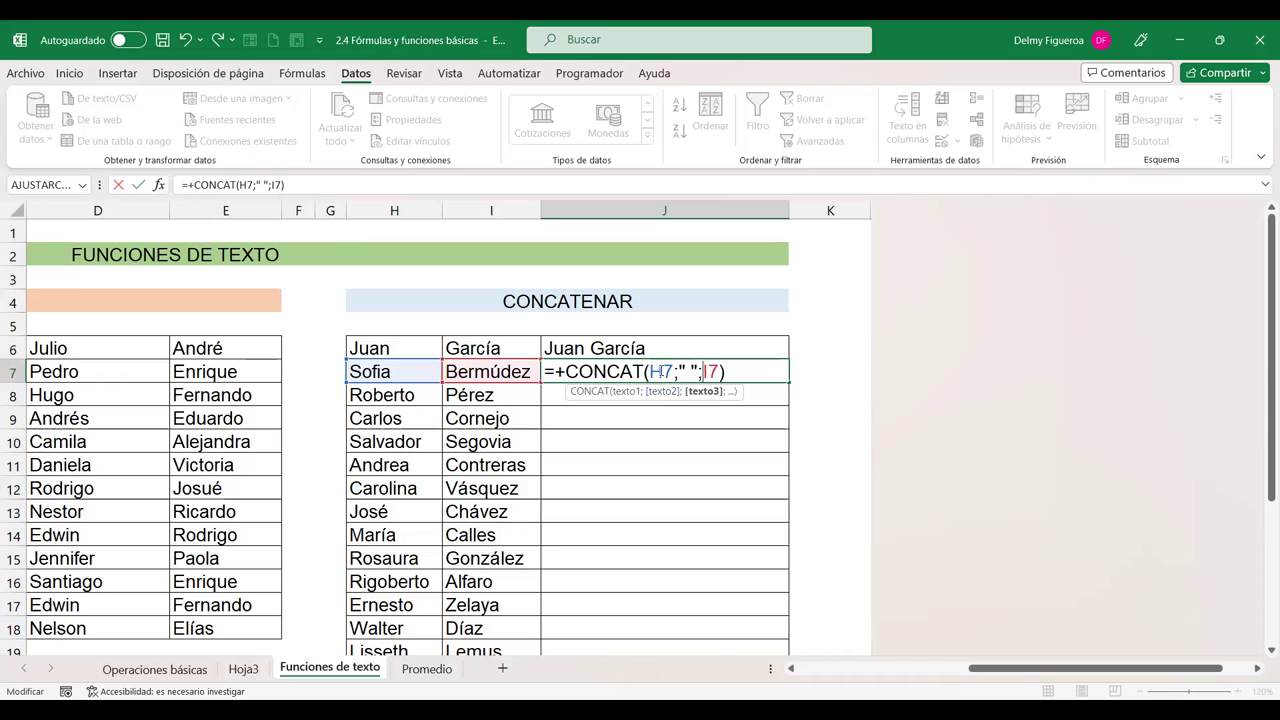
{"action": "left_click", "coordinate": [664, 371]}
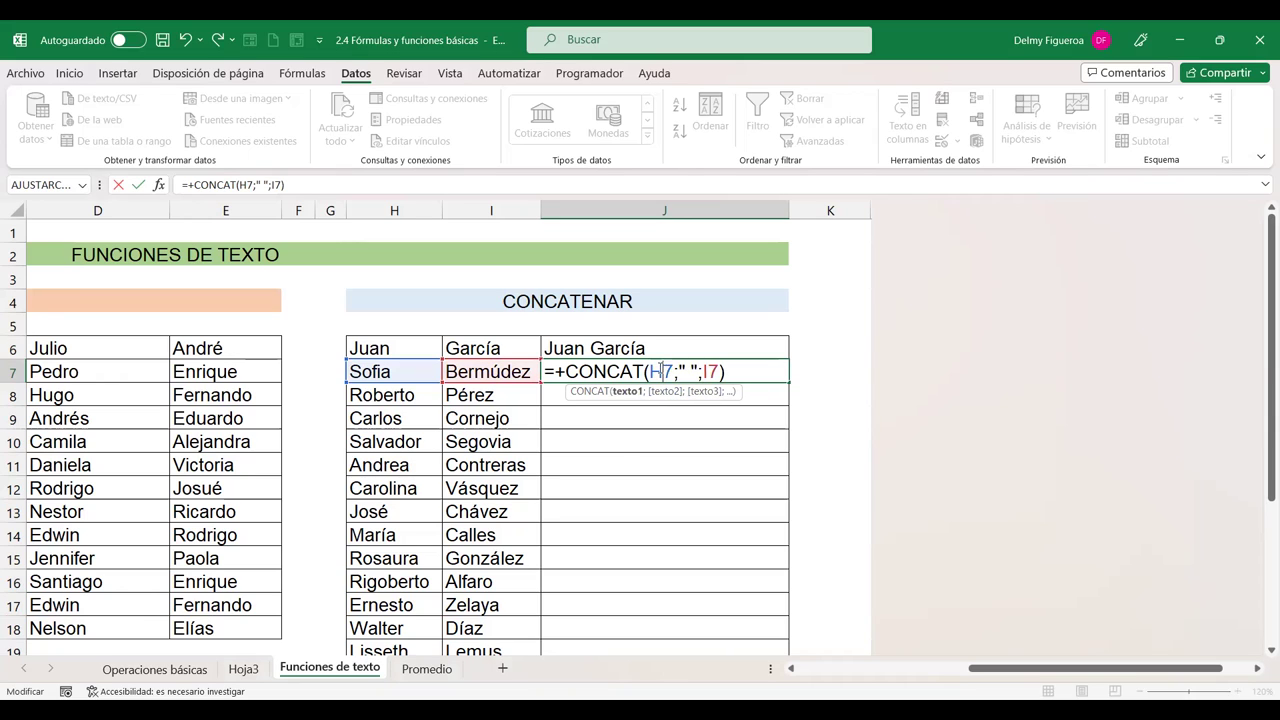
{"action": "left_click", "coordinate": [684, 370]}
{"action": "left_click", "coordinate": [713, 371]}
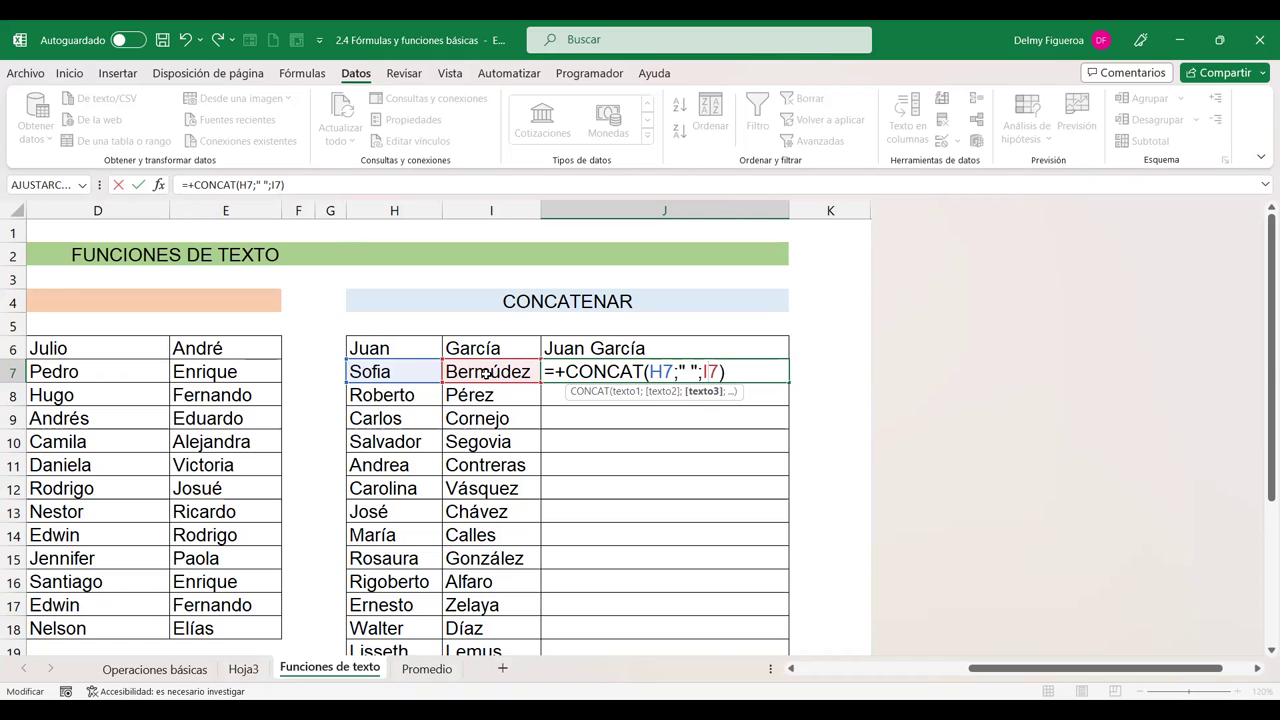
{"action": "key", "text": "Return"}
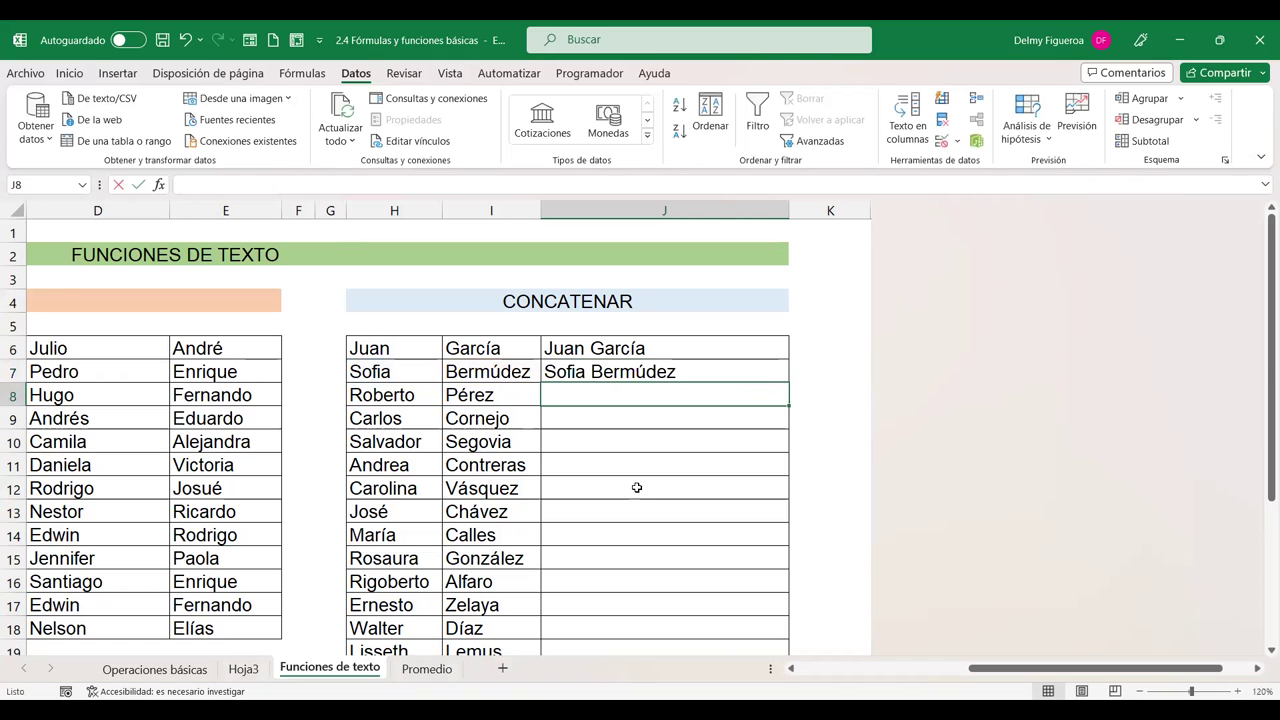
{"action": "type", "text": "+conc"}
{"action": "left_click", "coordinate": [611, 430]}
{"action": "double_click", "coordinate": [611, 430]}
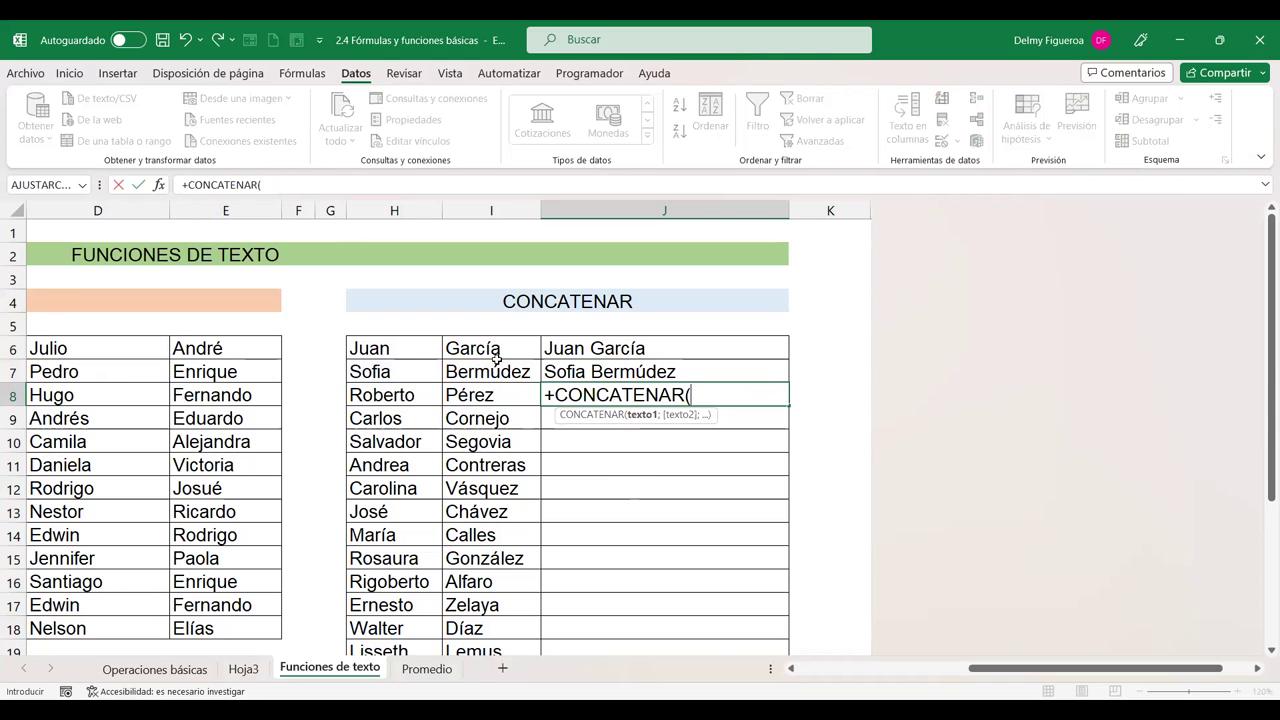
{"action": "left_click", "coordinate": [388, 395]}
{"action": "type", "text": ";\" \""}
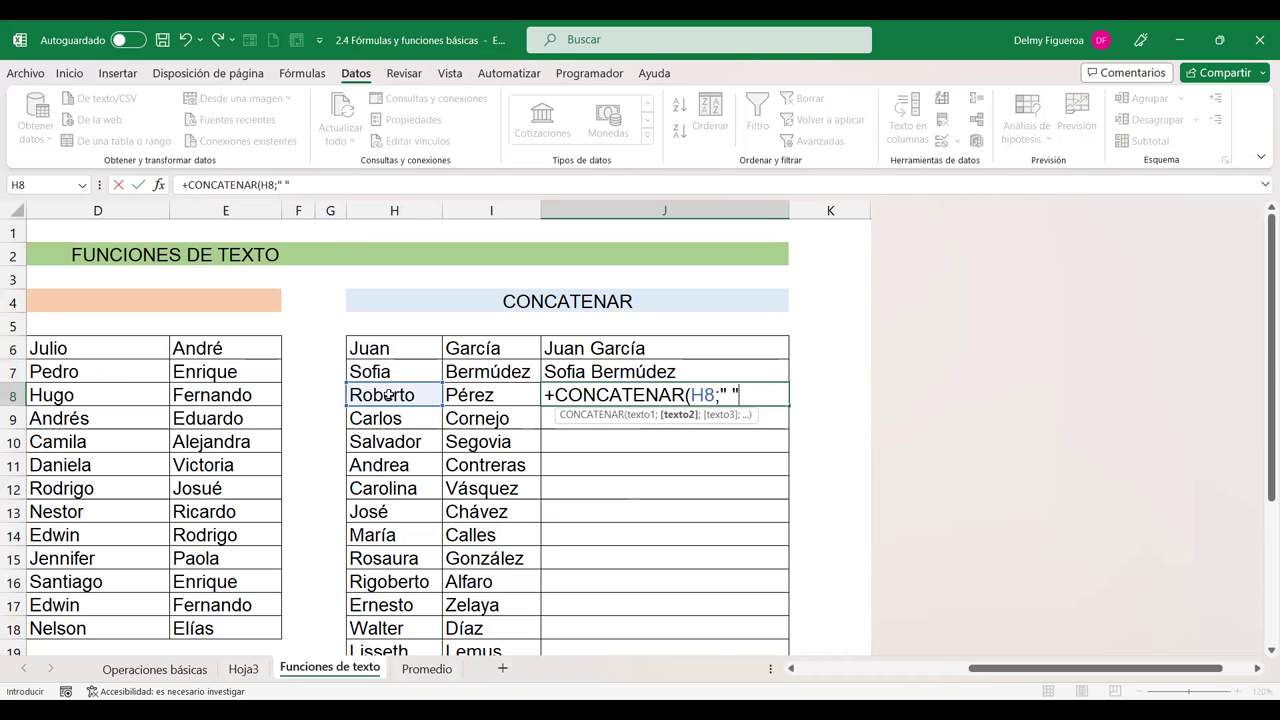
{"action": "type", "text": ";"}
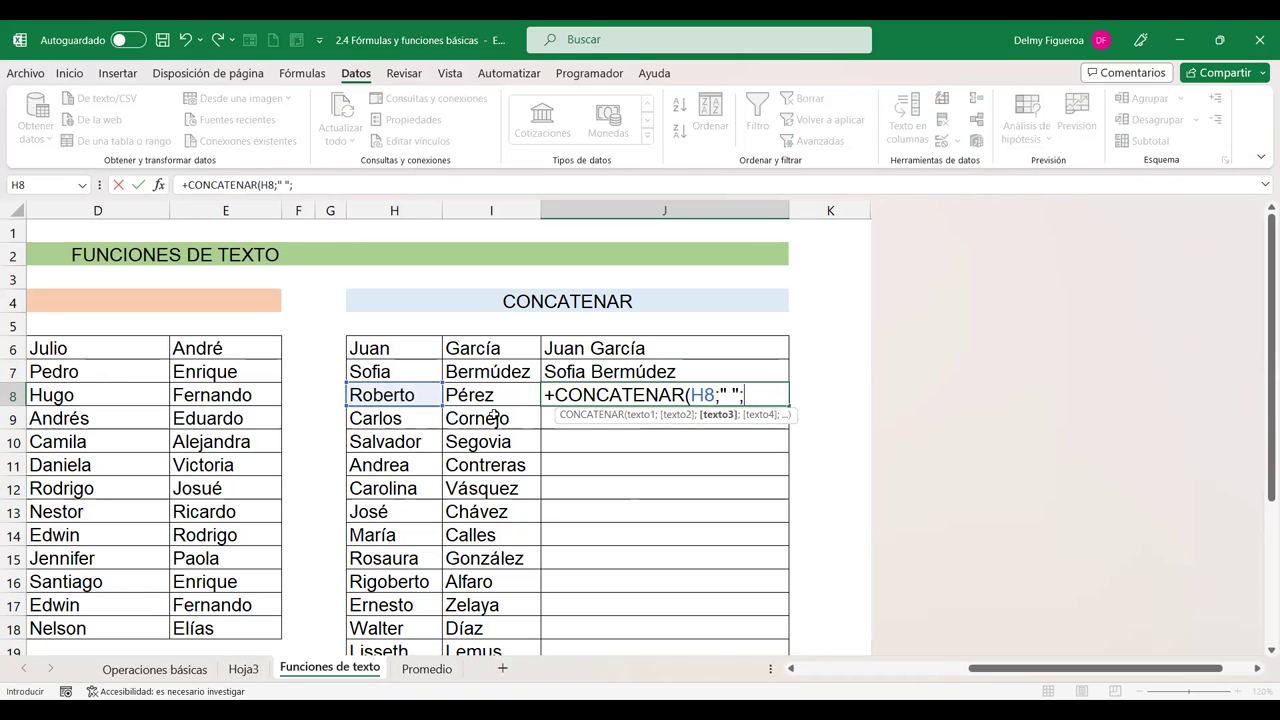
{"action": "left_click", "coordinate": [500, 397]}
{"action": "type", "text": ")"}
{"action": "key", "text": "Return"}
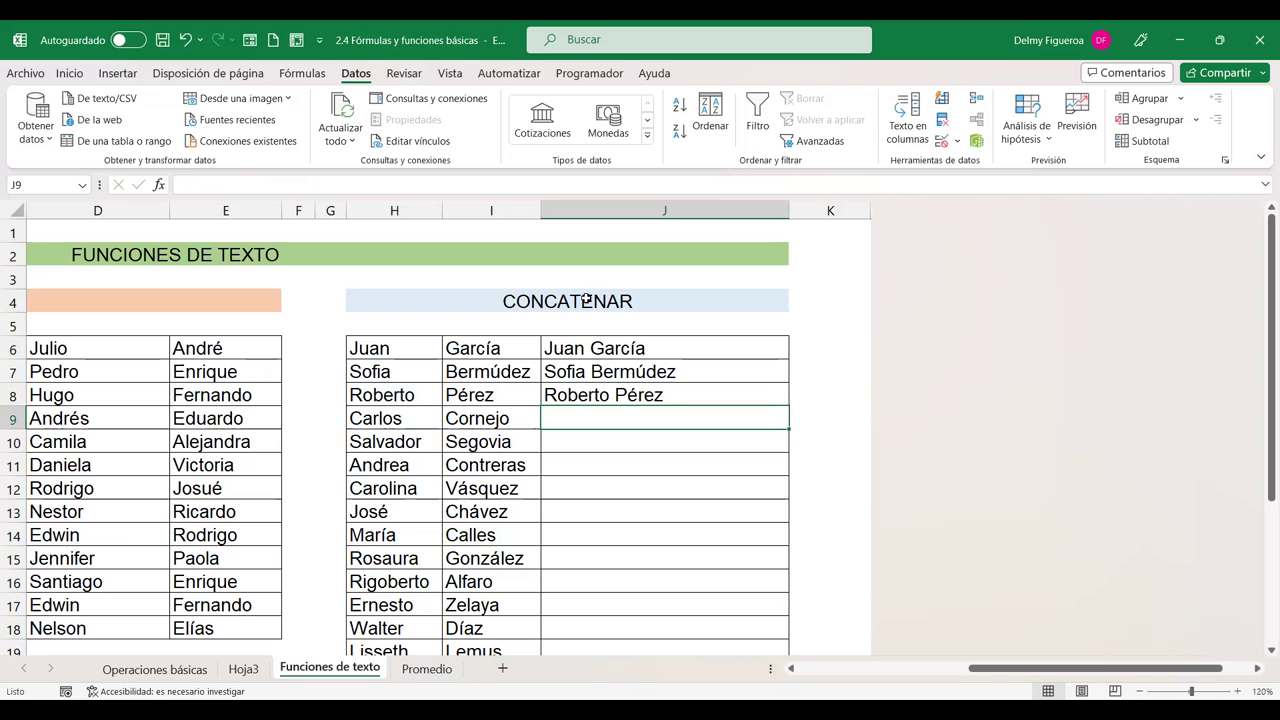
{"action": "left_click", "coordinate": [667, 397]}
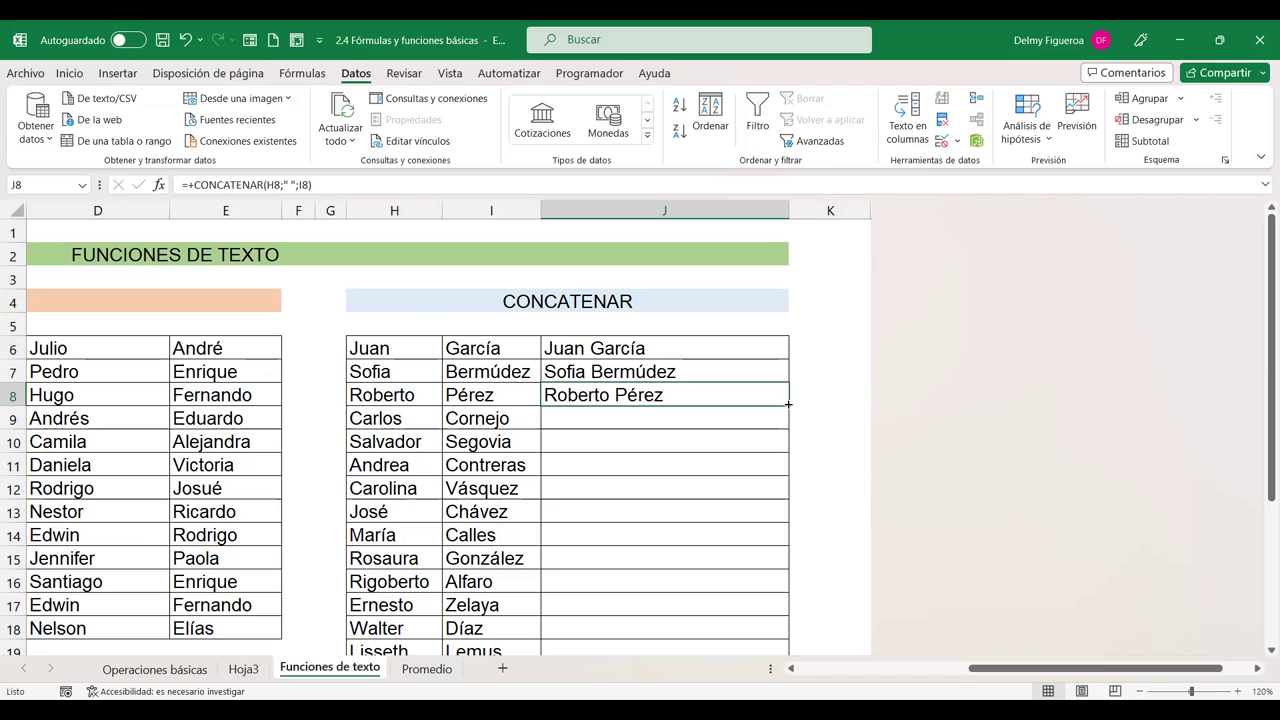
{"action": "mouse_move", "coordinate": [788, 404]}
{"action": "left_mouse_down"}
{"action": "mouse_move", "coordinate": [773, 600]}
{"action": "mouse_move", "coordinate": [760, 612]}
{"action": "left_mouse_up"}
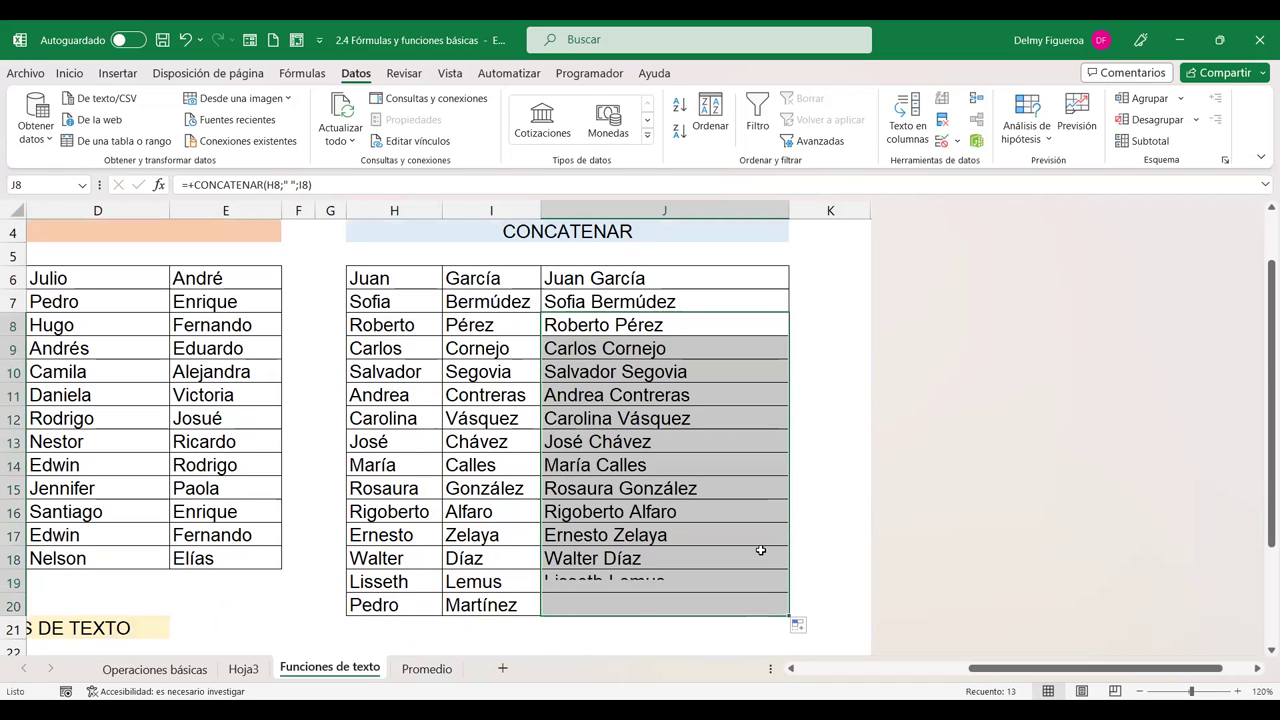
{"action": "left_click", "coordinate": [677, 440]}
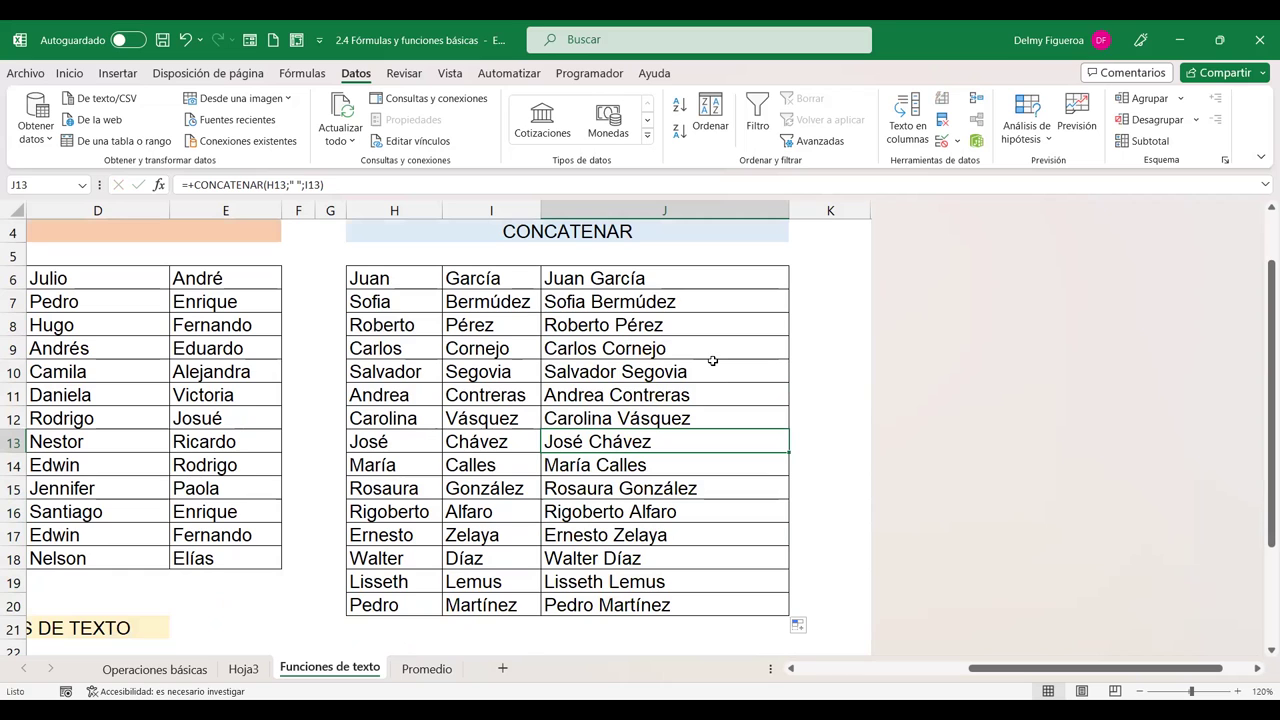
{"action": "mouse_move", "coordinate": [1008, 668]}
{"action": "left_mouse_down"}
{"action": "mouse_move", "coordinate": [980, 683]}
{"action": "mouse_move", "coordinate": [900, 681]}
{"action": "left_mouse_up"}
Step: Enter =MAYUSC(C23) in D23 so it displays MAYÚSCULA
{"action": "scroll", "coordinate": [736, 542], "scroll_direction": "down", "scroll_amount": 2}
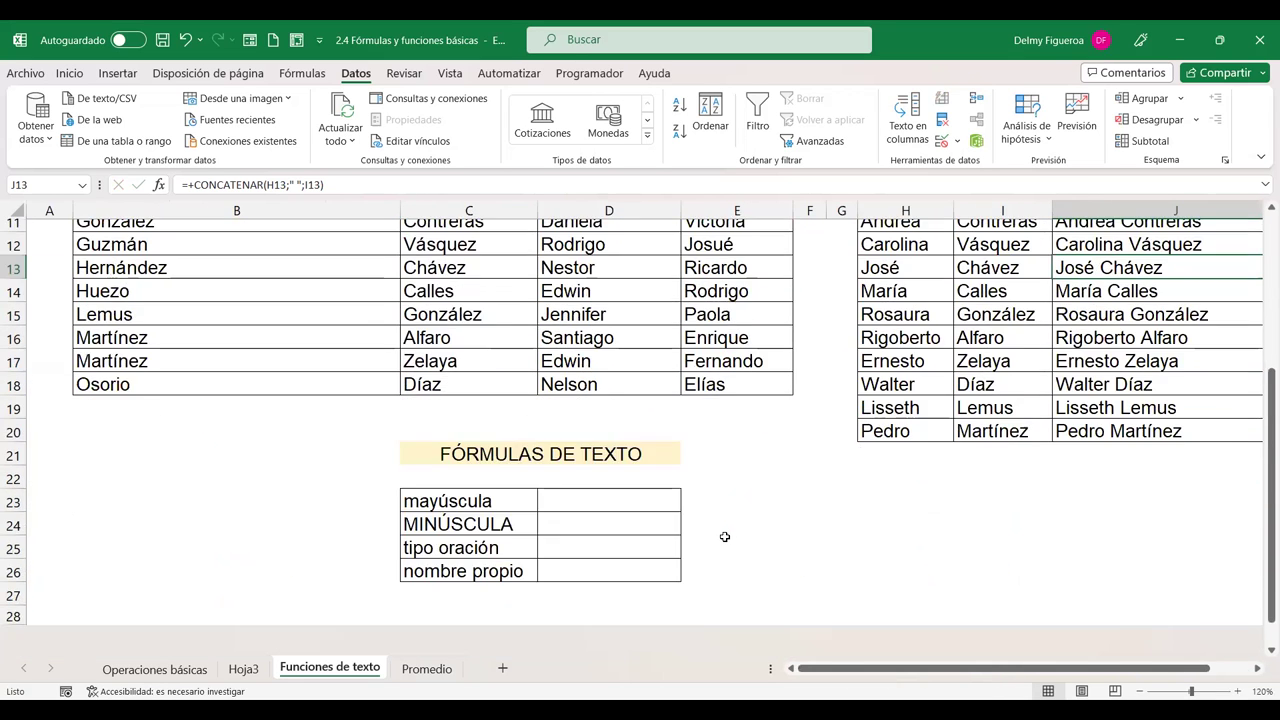
{"action": "scroll", "coordinate": [725, 537], "scroll_direction": "down", "scroll_amount": 2}
{"action": "left_click", "coordinate": [642, 385]}
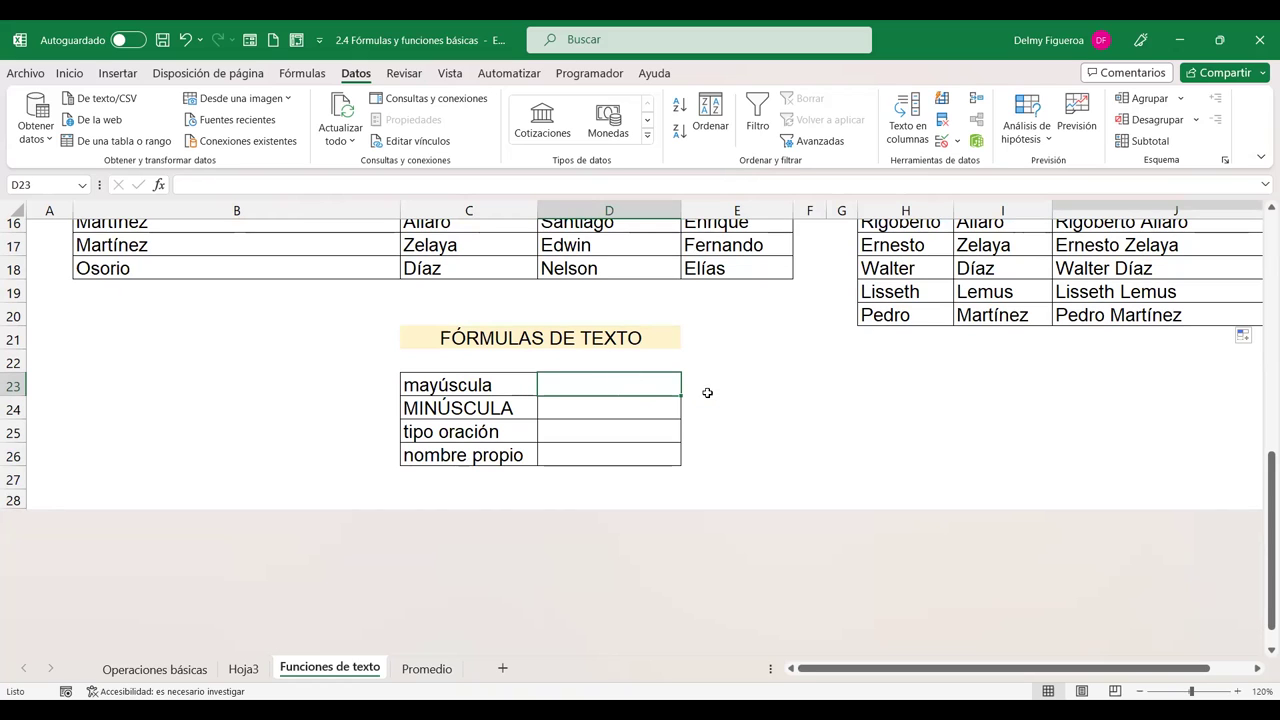
{"action": "type", "text": "+"}
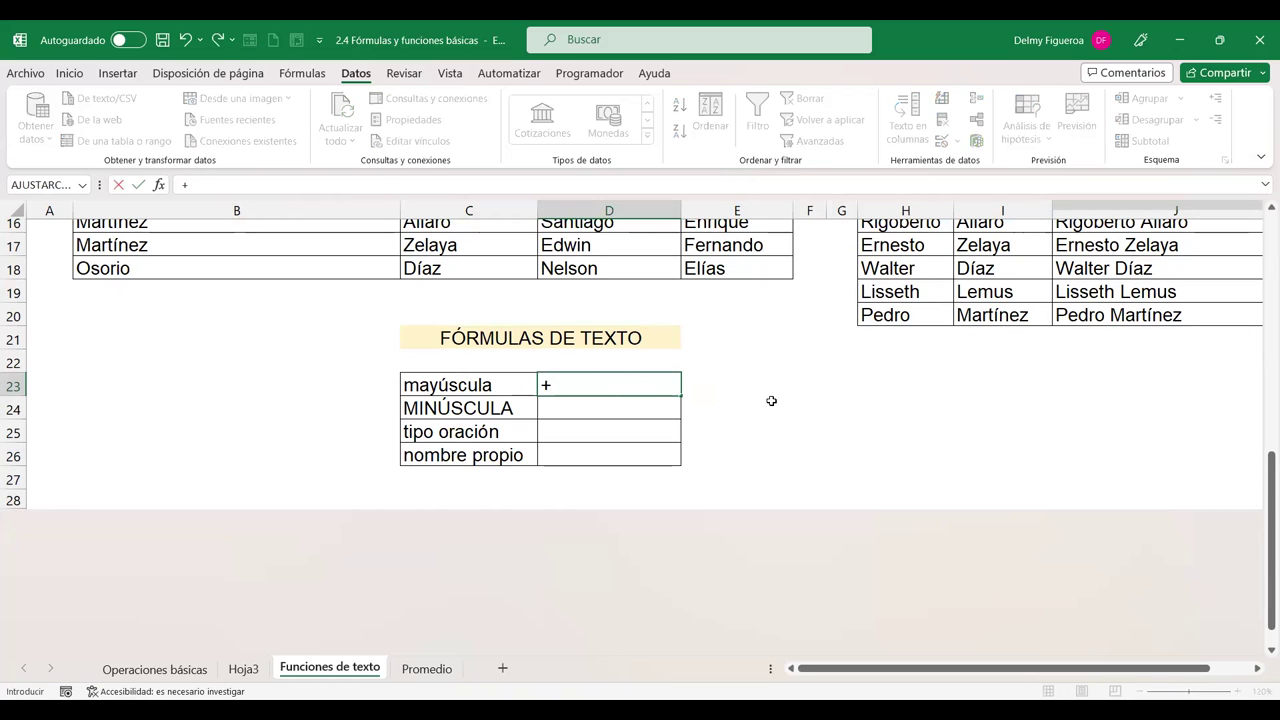
{"action": "type", "text": "mayus"}
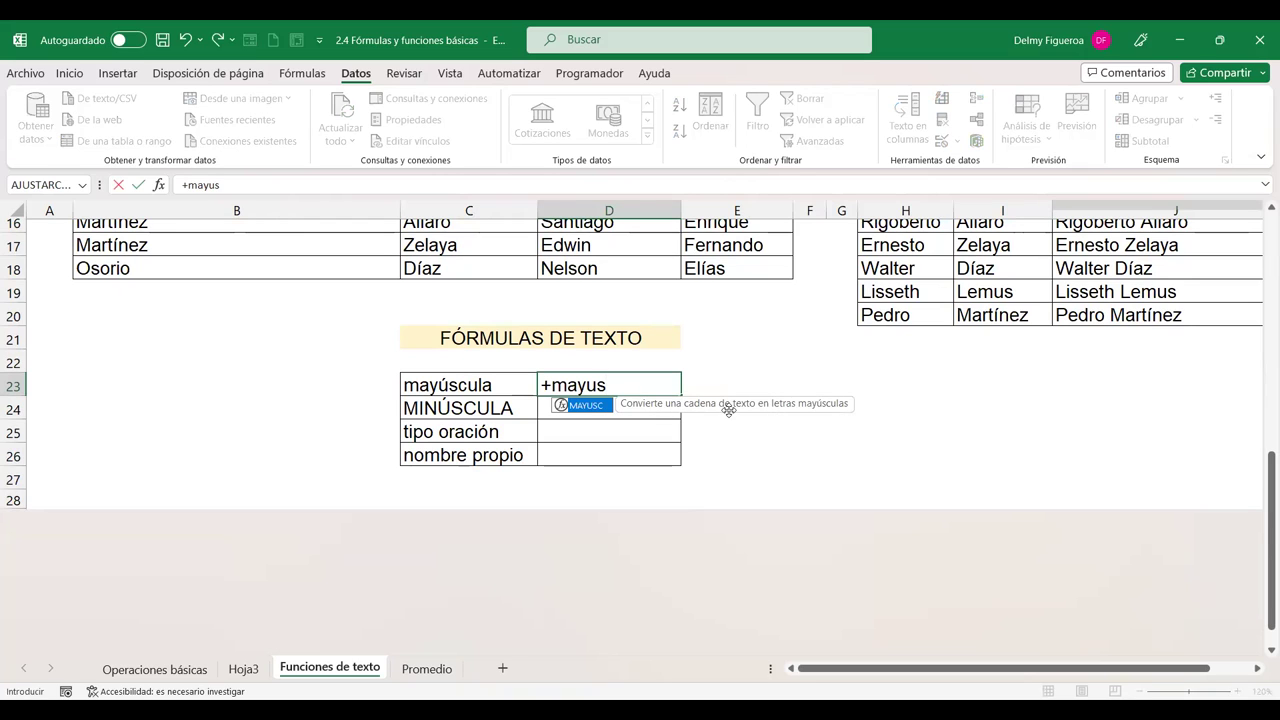
{"action": "double_click", "coordinate": [601, 409]}
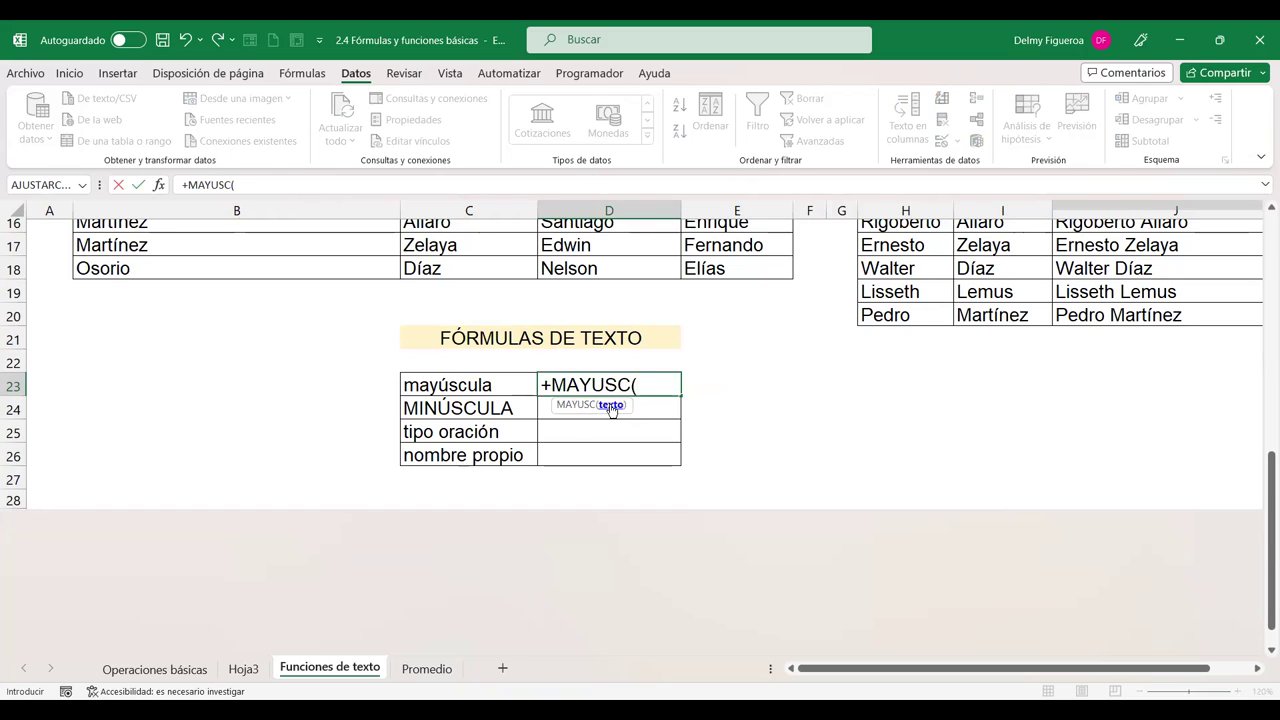
{"action": "left_click", "coordinate": [478, 385]}
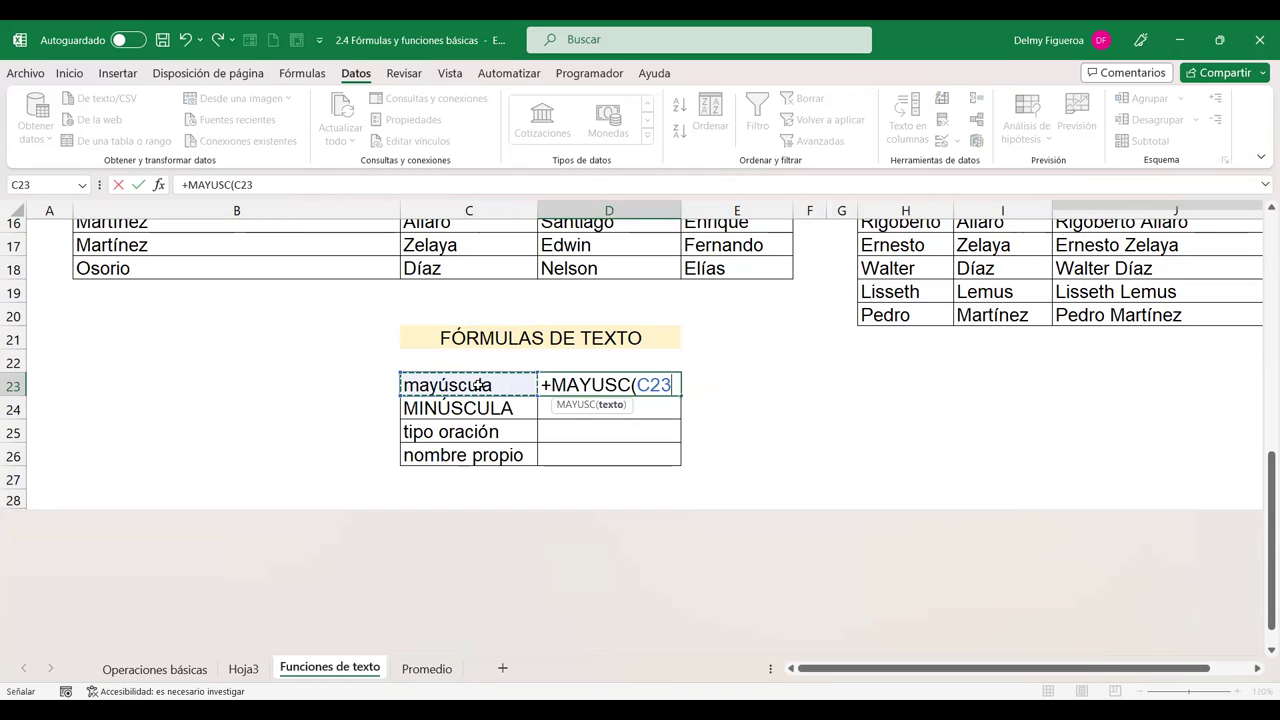
{"action": "key", "text": "Return"}
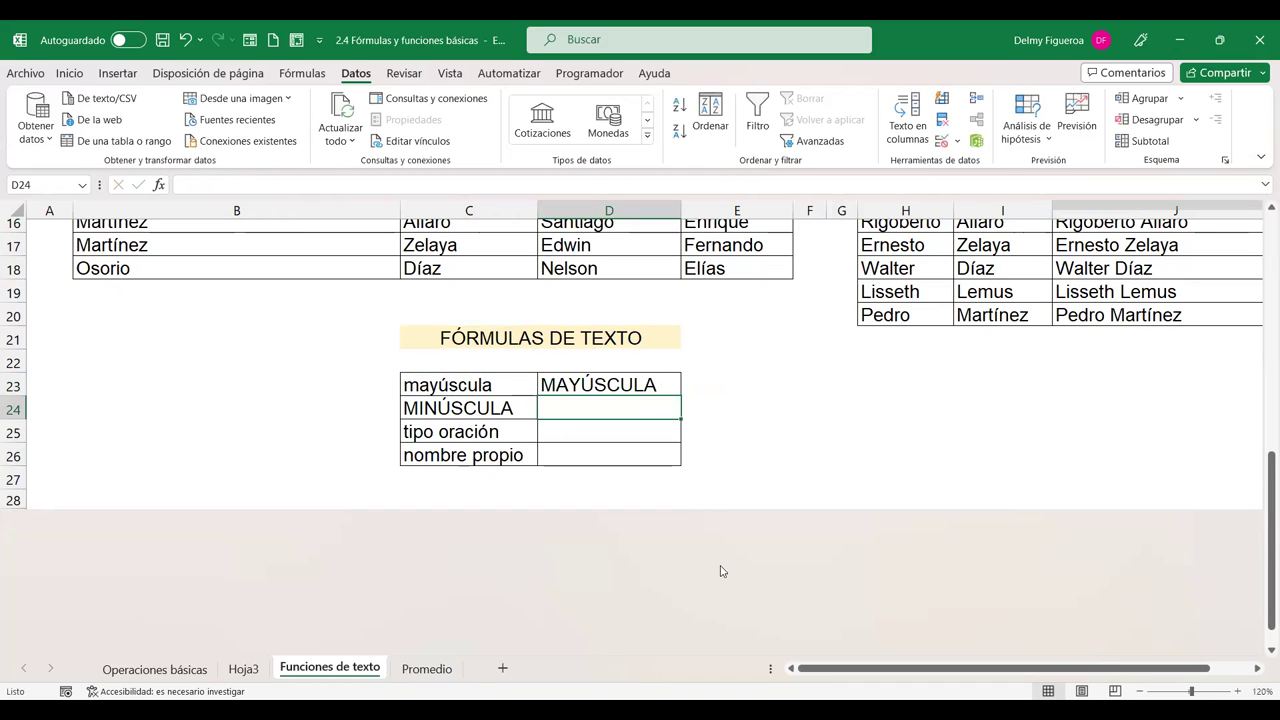
Step: Enter =MINUSC(C24) in D24 so it displays minúscula
{"action": "type", "text": "+"}
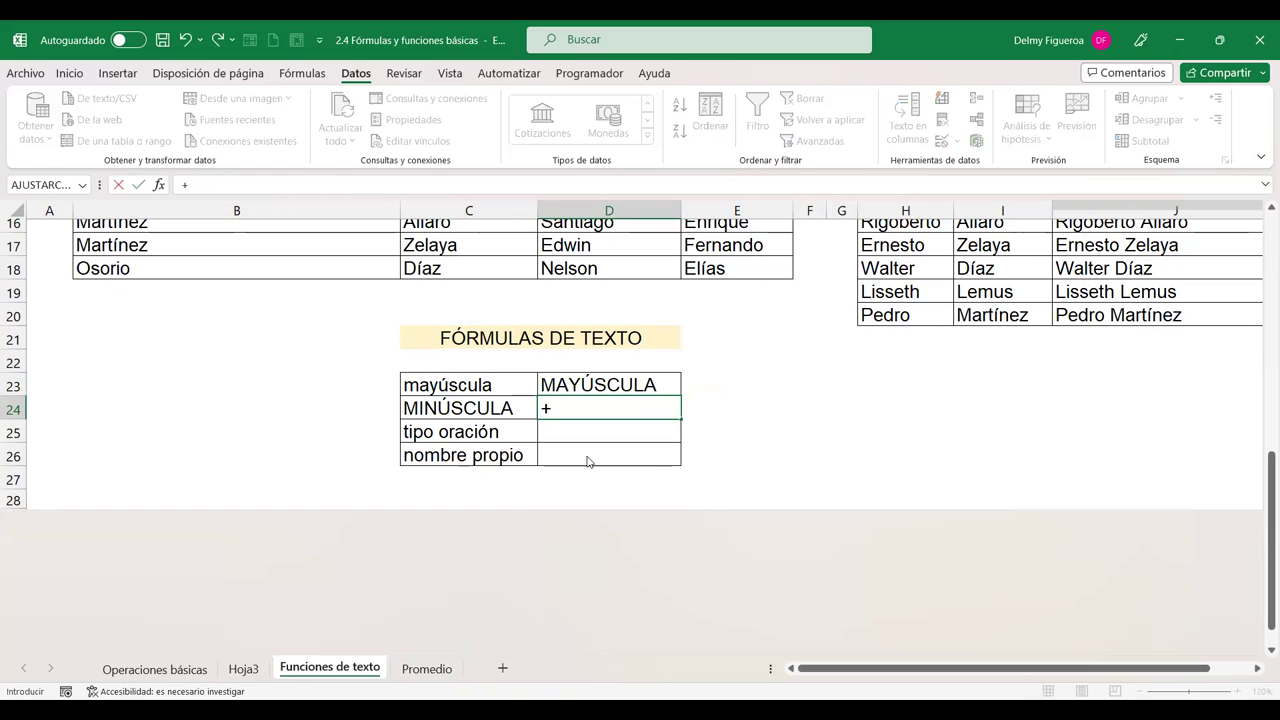
{"action": "type", "text": "min"}
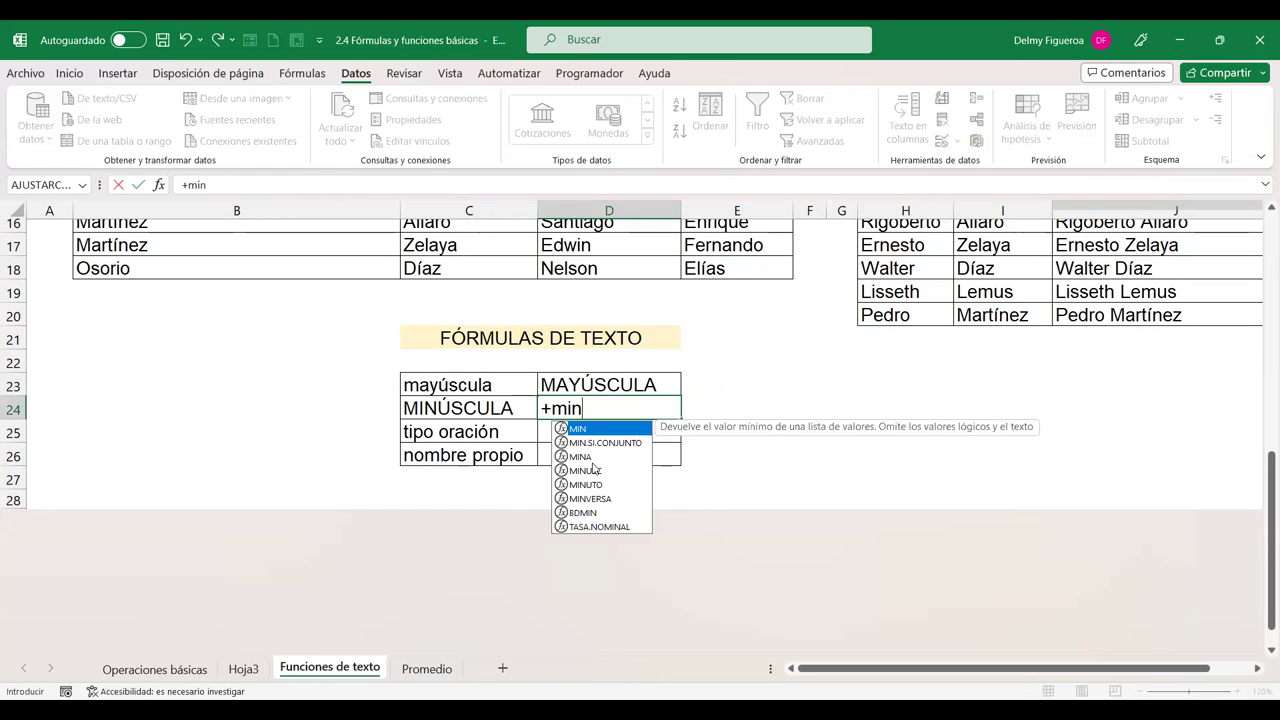
{"action": "left_click", "coordinate": [588, 470]}
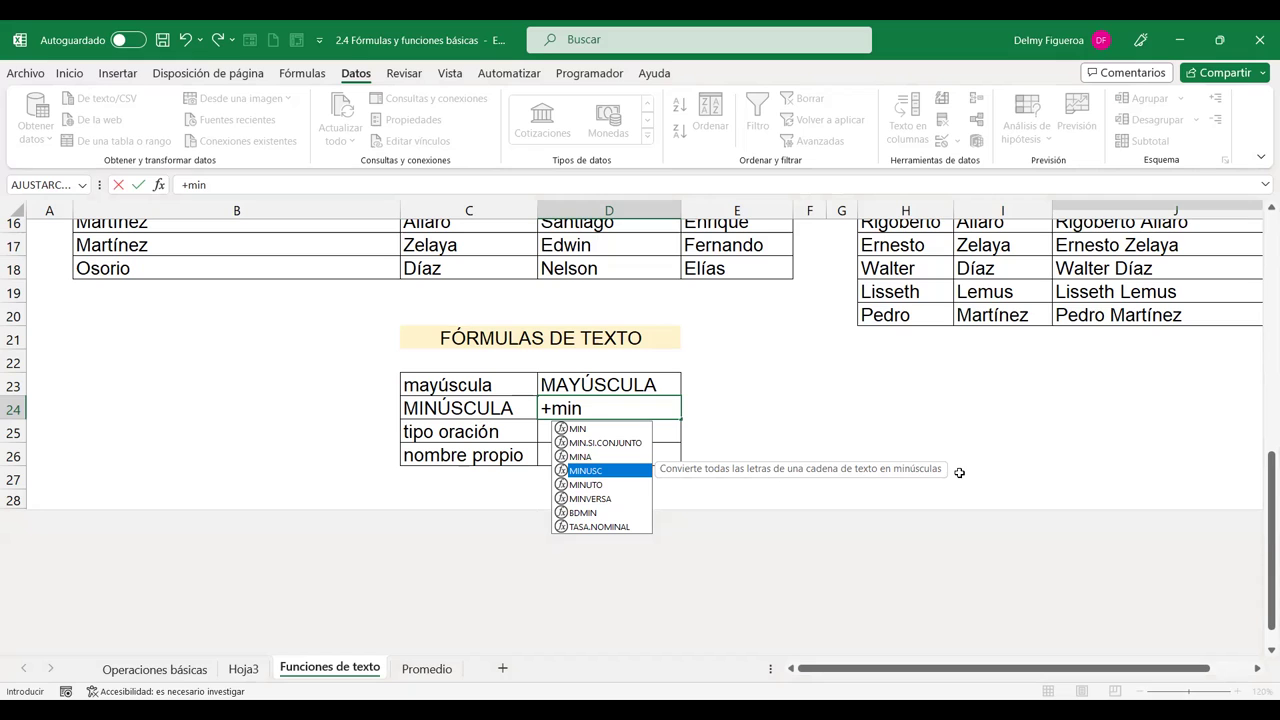
{"action": "double_click", "coordinate": [601, 471]}
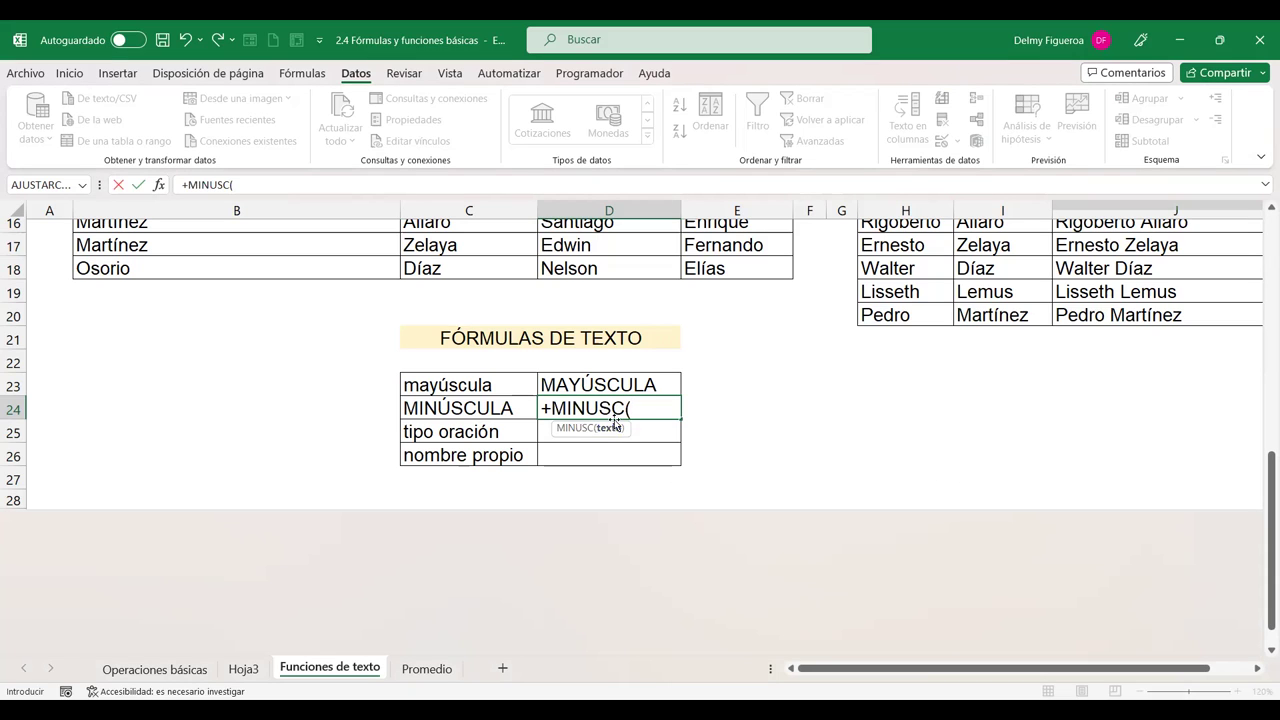
{"action": "left_click", "coordinate": [481, 406]}
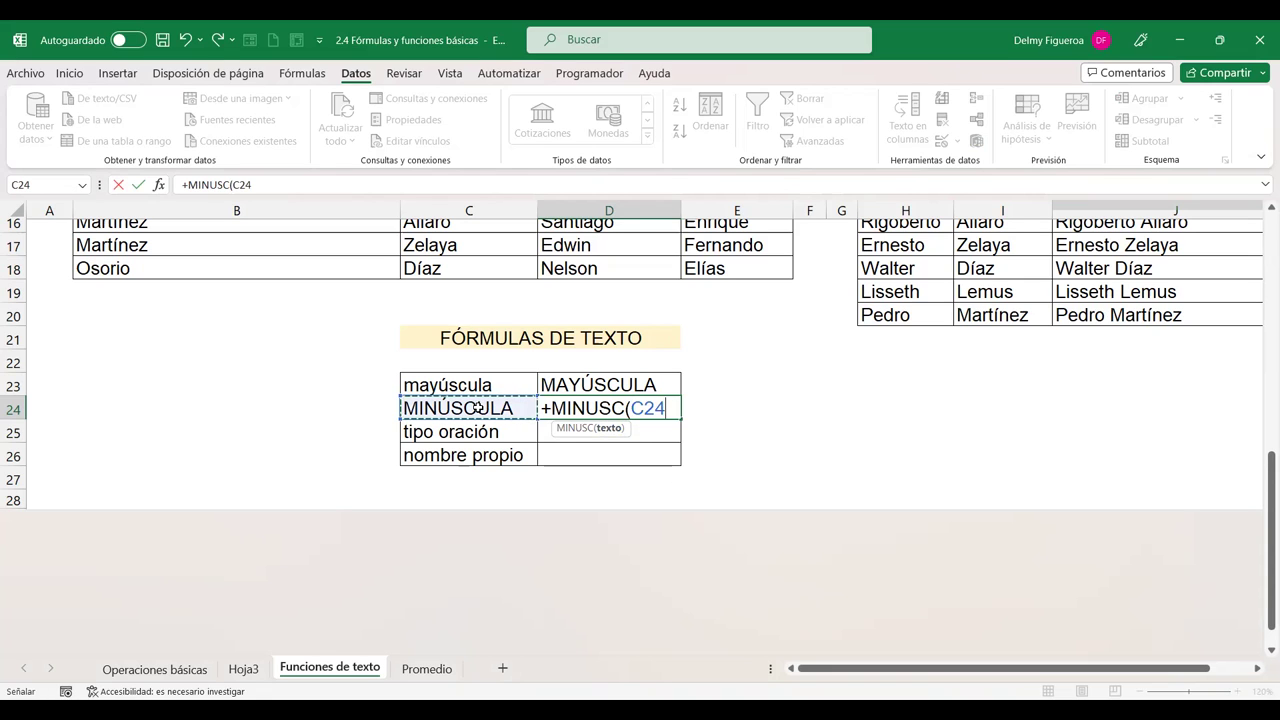
{"action": "key", "text": "Return"}
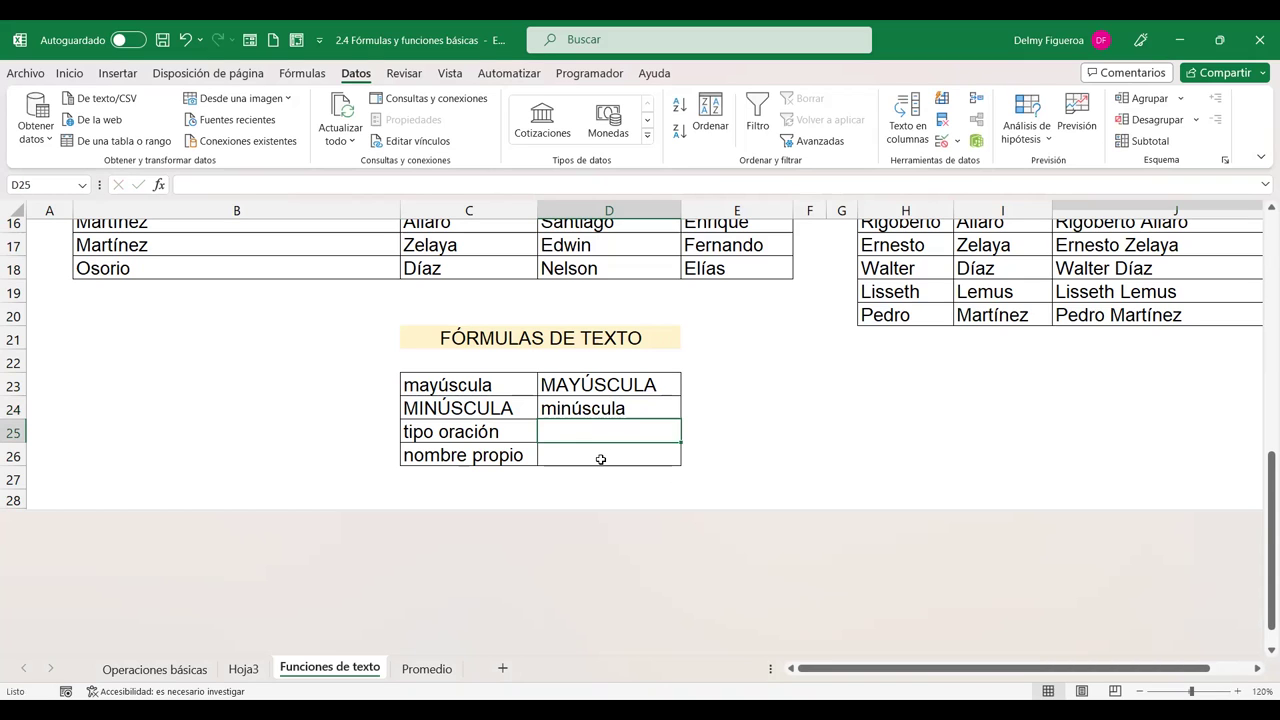
{"action": "mouse_move", "coordinate": [510, 432]}
{"action": "left_mouse_down"}
{"action": "mouse_move", "coordinate": [530, 455]}
{"action": "mouse_move", "coordinate": [571, 451]}
{"action": "left_mouse_up"}
Step: Enter =NOMPROPIO(C25) in D25 and fill it to D26, giving Tipo Oración and Nombre Propio
{"action": "left_click", "coordinate": [488, 455]}
{"action": "left_click", "coordinate": [470, 432]}
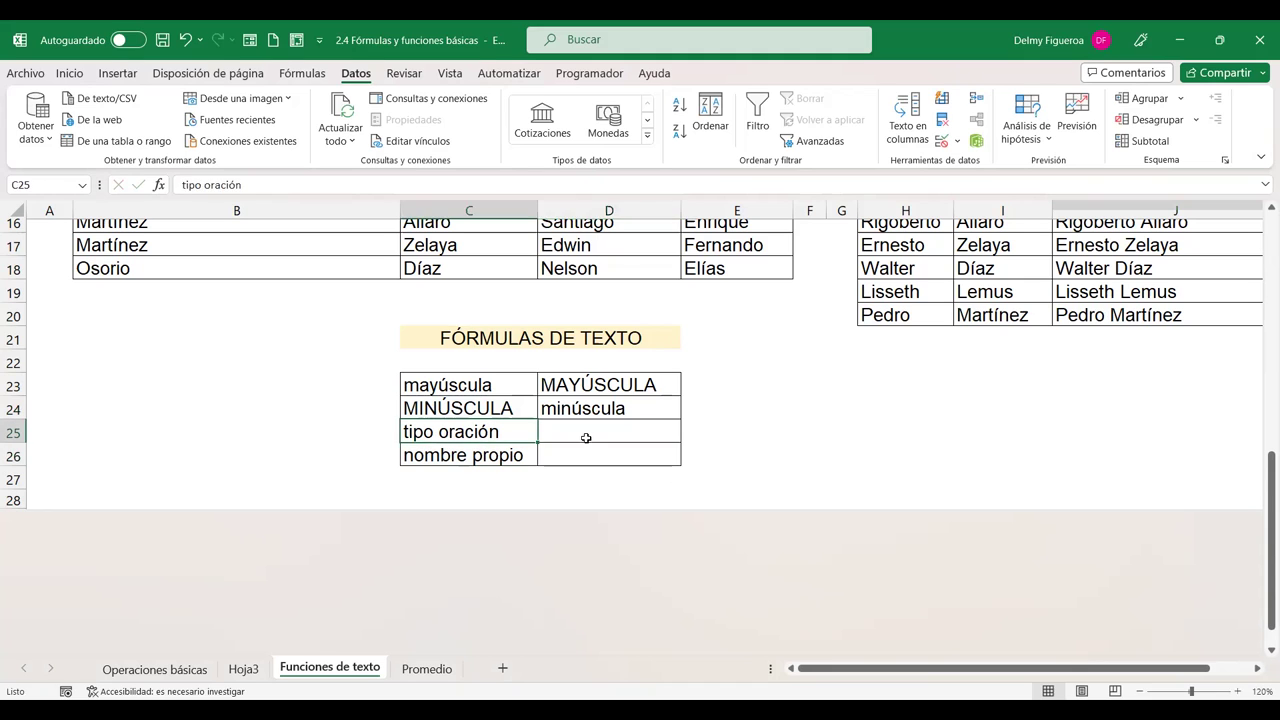
{"action": "left_click", "coordinate": [586, 438]}
{"action": "type", "text": "+"}
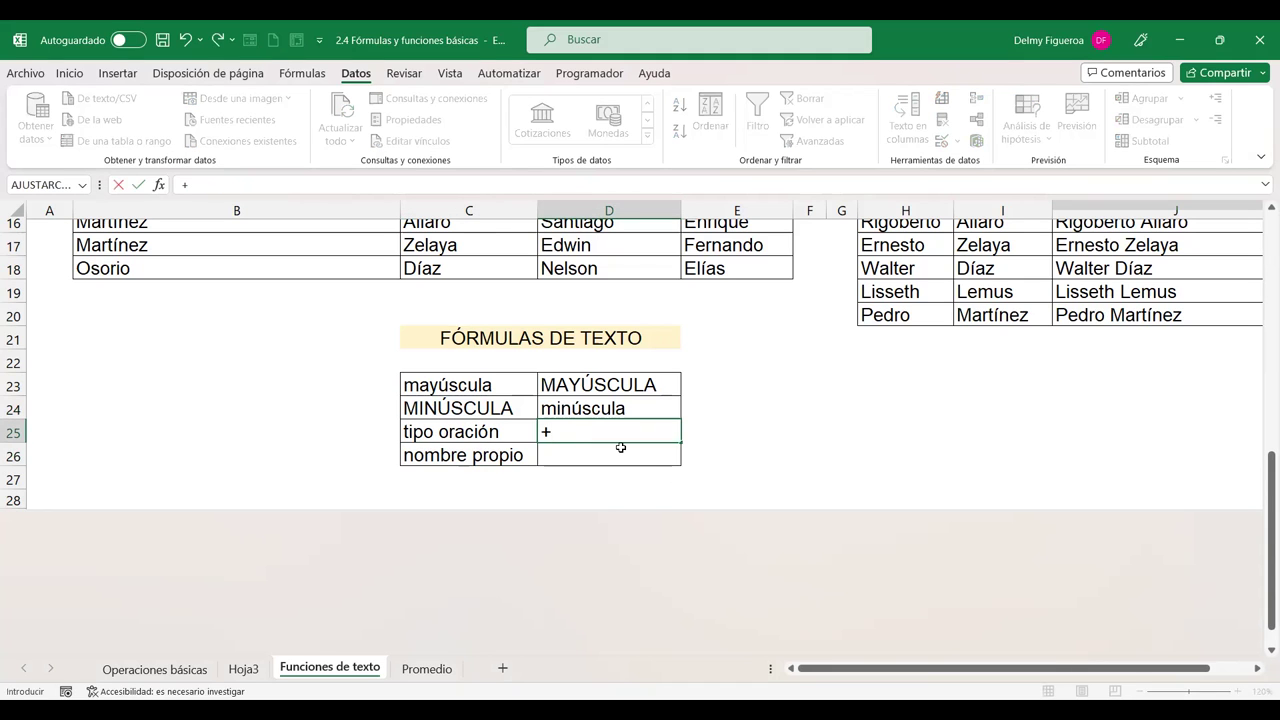
{"action": "type", "text": "nom"}
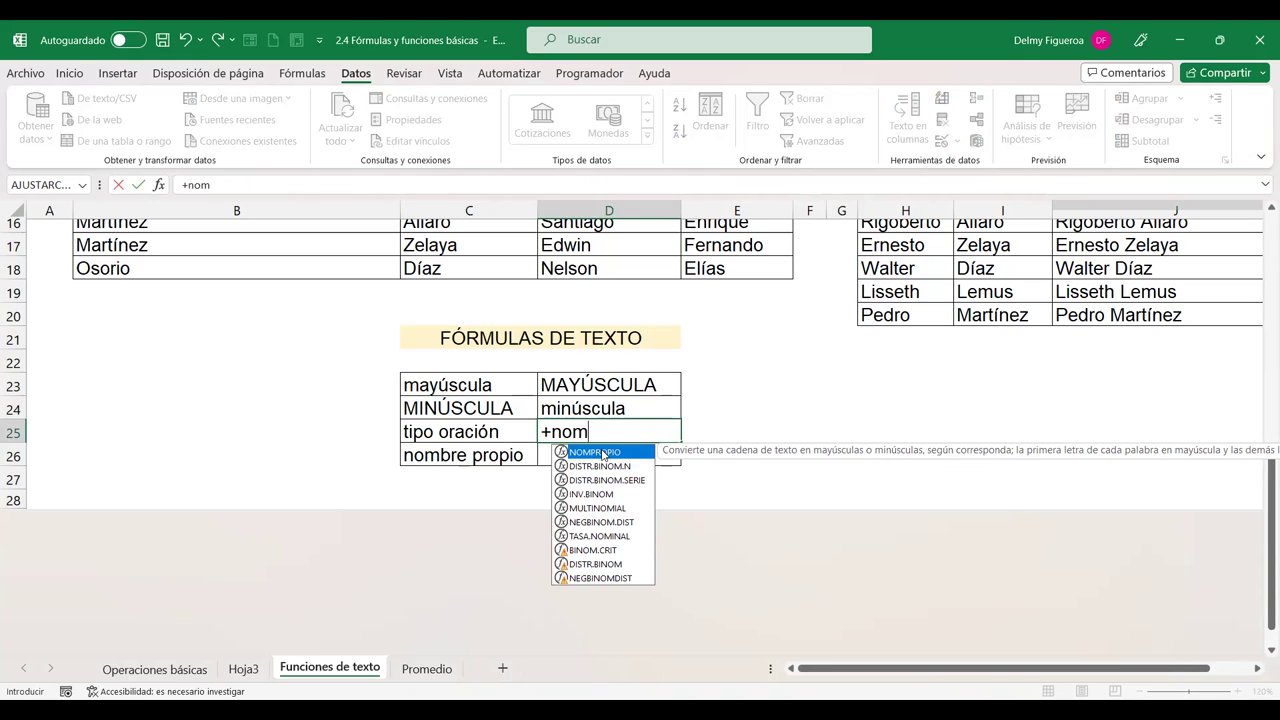
{"action": "key", "text": "Tab"}
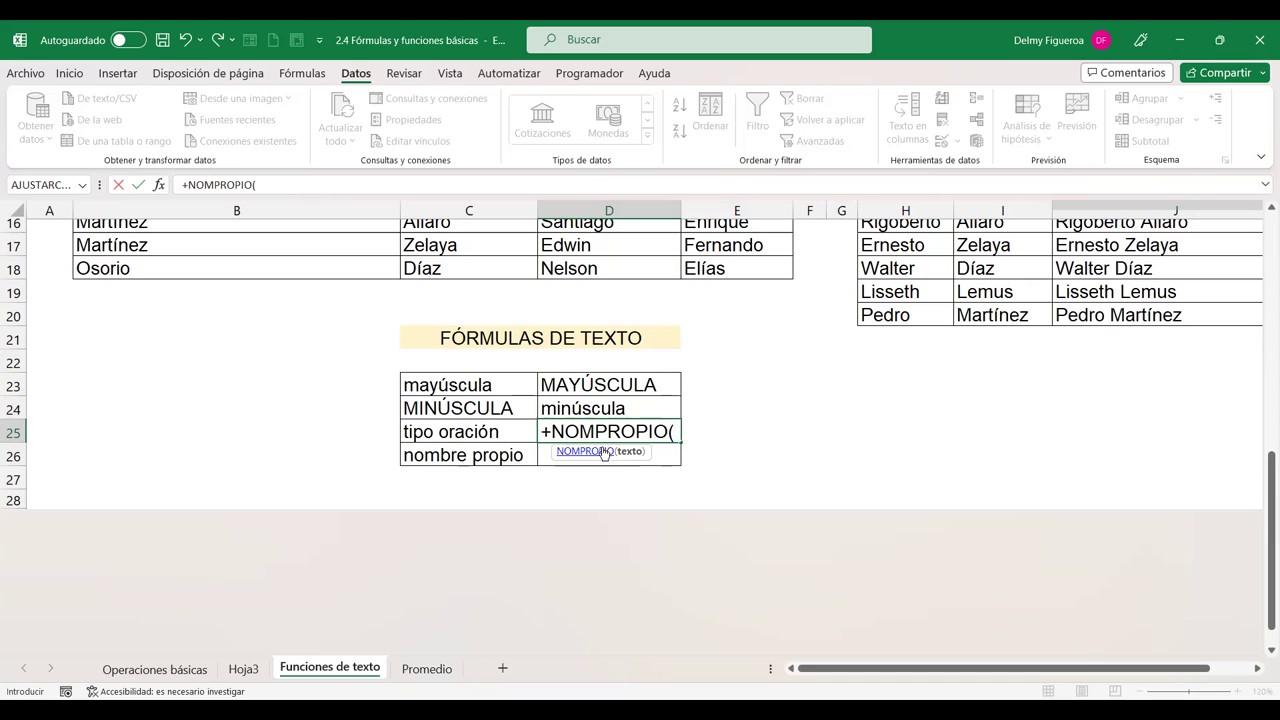
{"action": "left_click", "coordinate": [460, 434]}
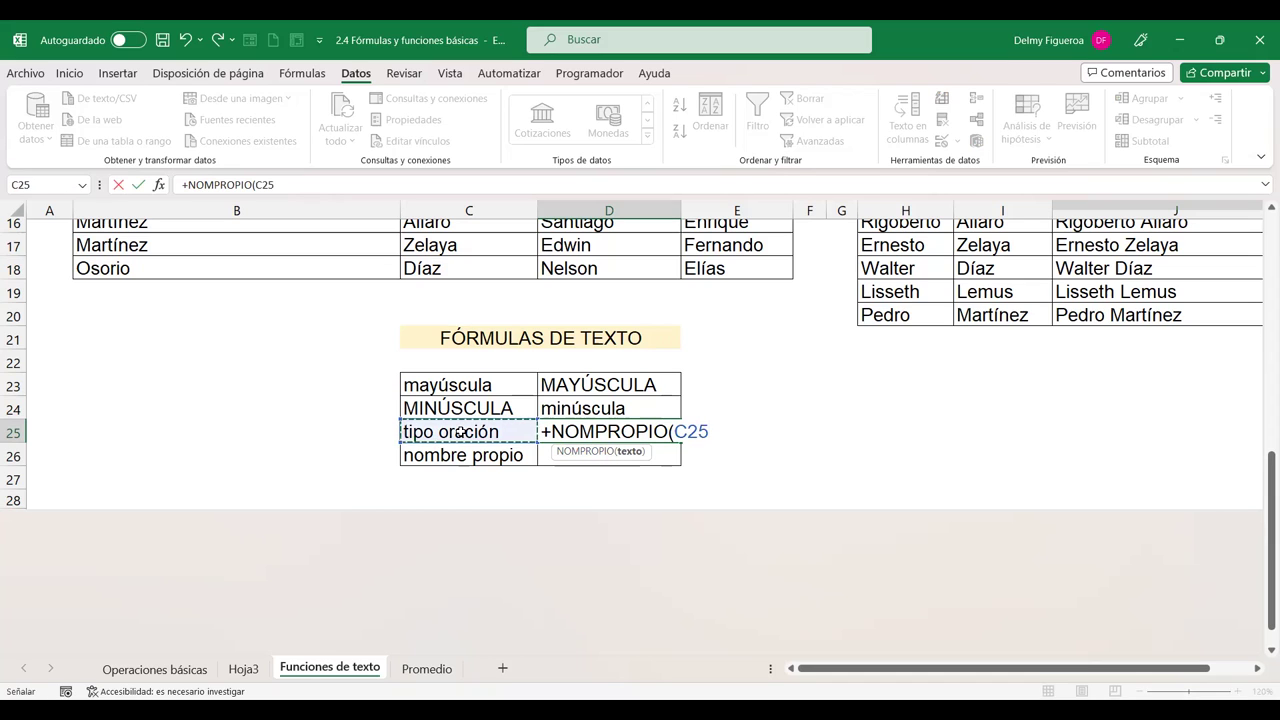
{"action": "key", "text": "Return"}
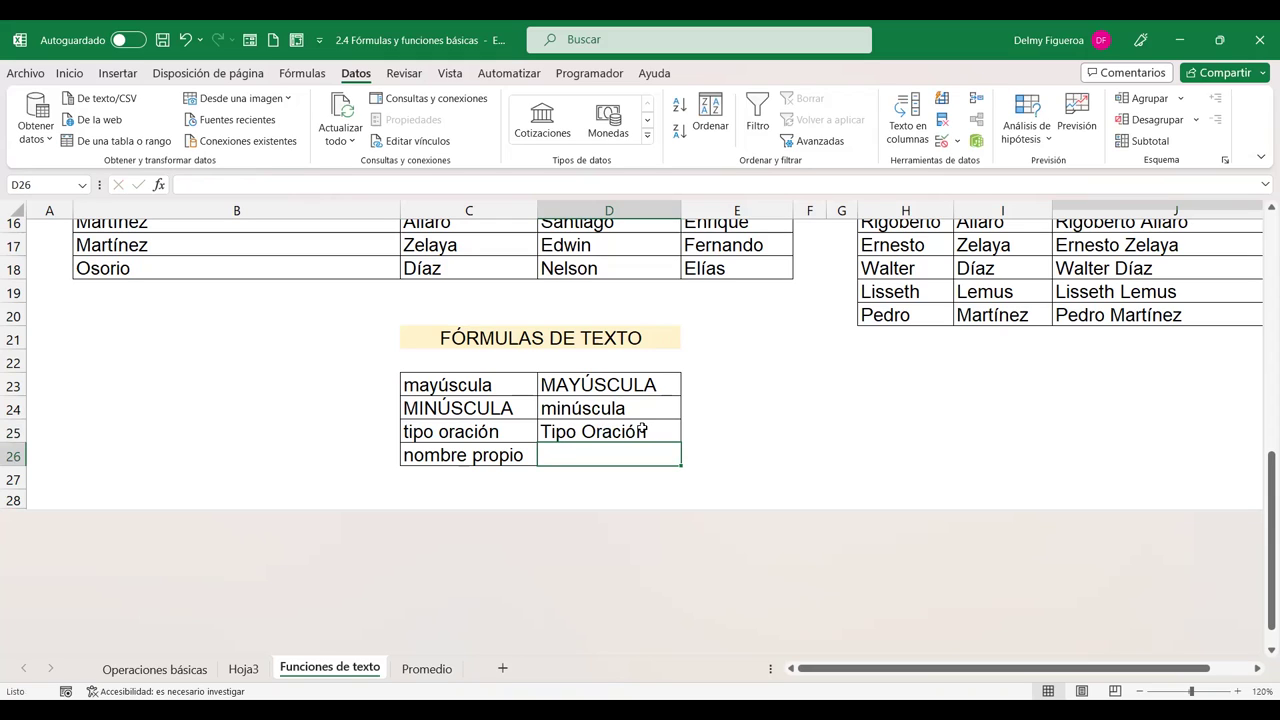
{"action": "left_click", "coordinate": [642, 430]}
{"action": "left_click_drag", "start_coordinate": [681, 444], "coordinate": [589, 460]}
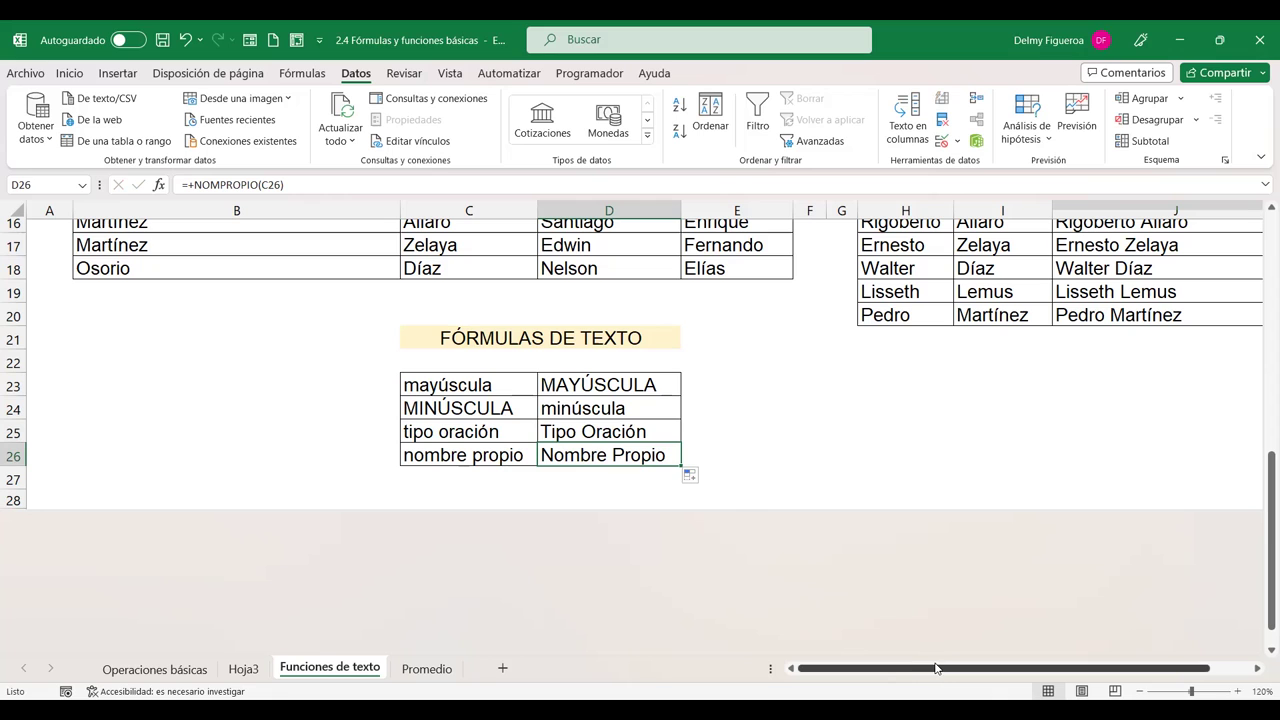
Step: Jump to the top of the sheet, then switch to the Promedio sheet
{"action": "left_click", "coordinate": [1237, 675]}
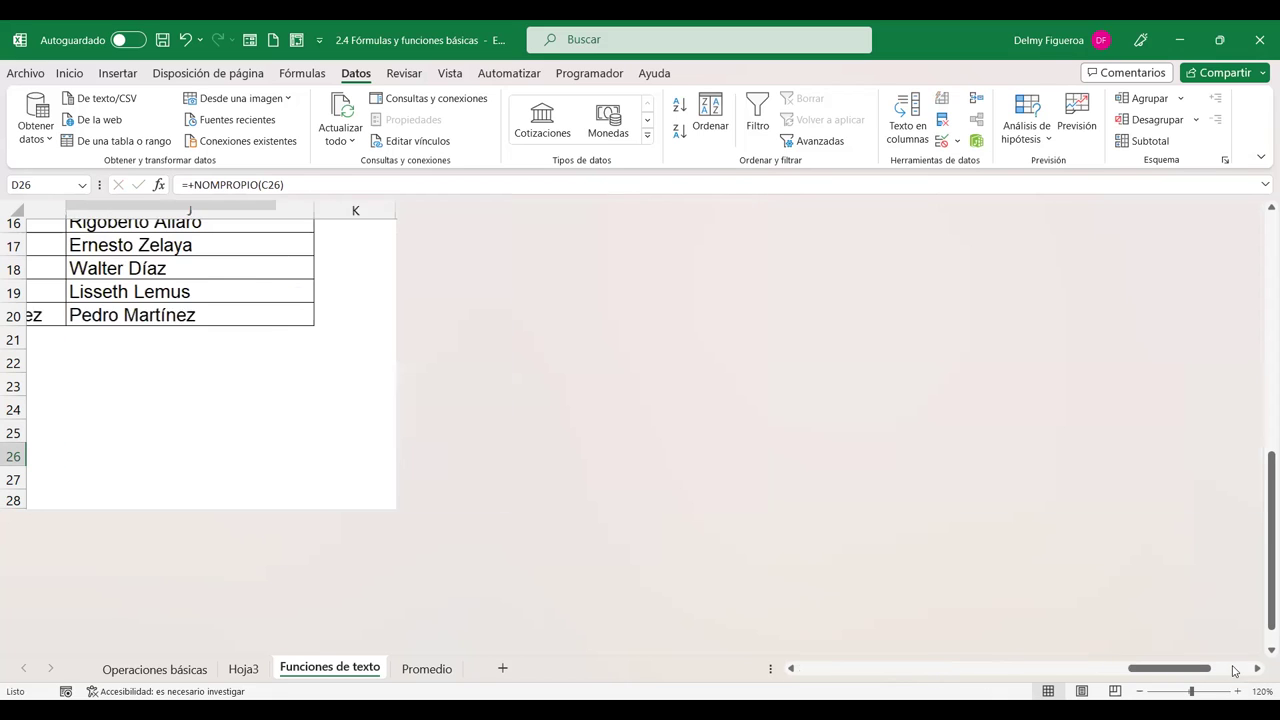
{"action": "left_click", "coordinate": [181, 422]}
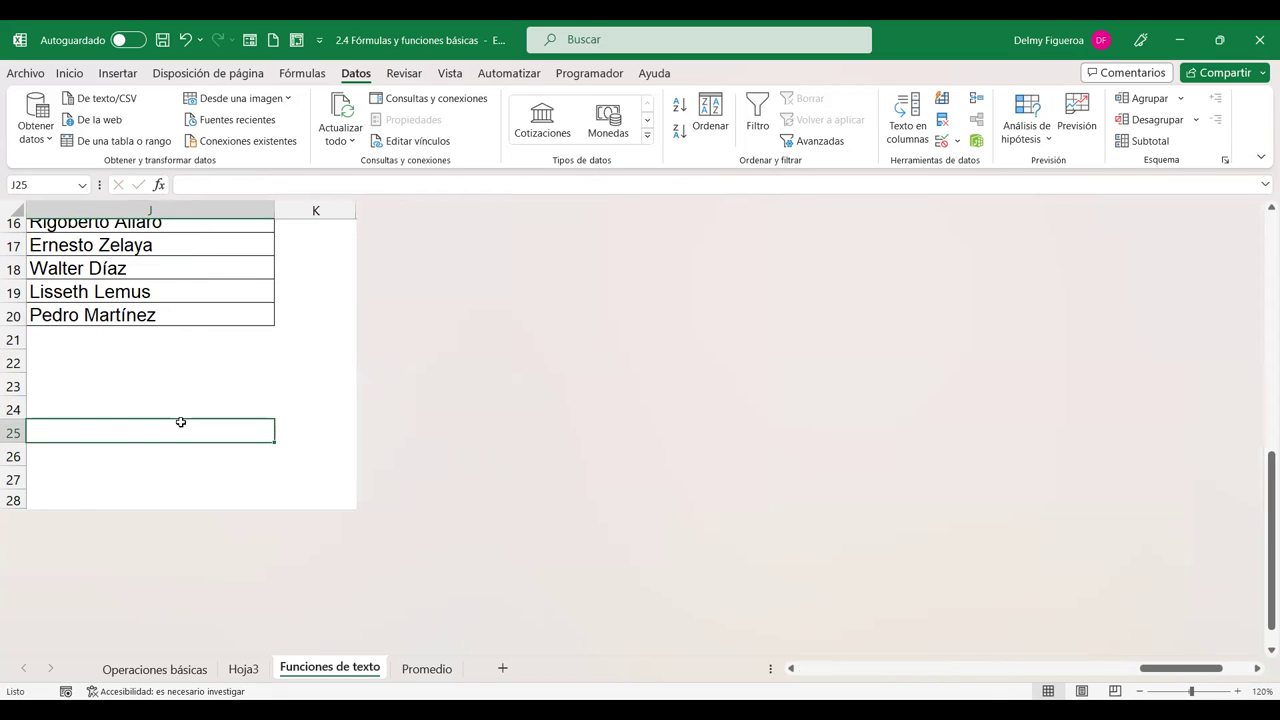
{"action": "key", "text": "ctrl+Home"}
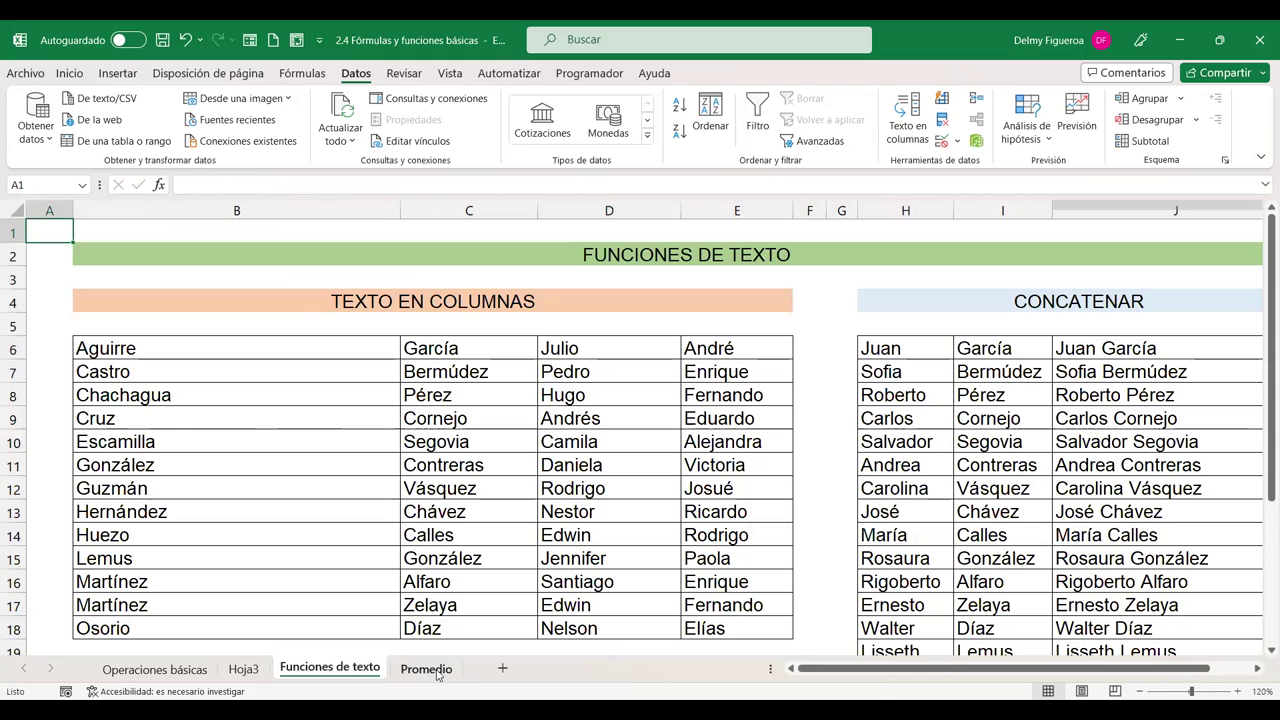
{"action": "left_click", "coordinate": [437, 672]}
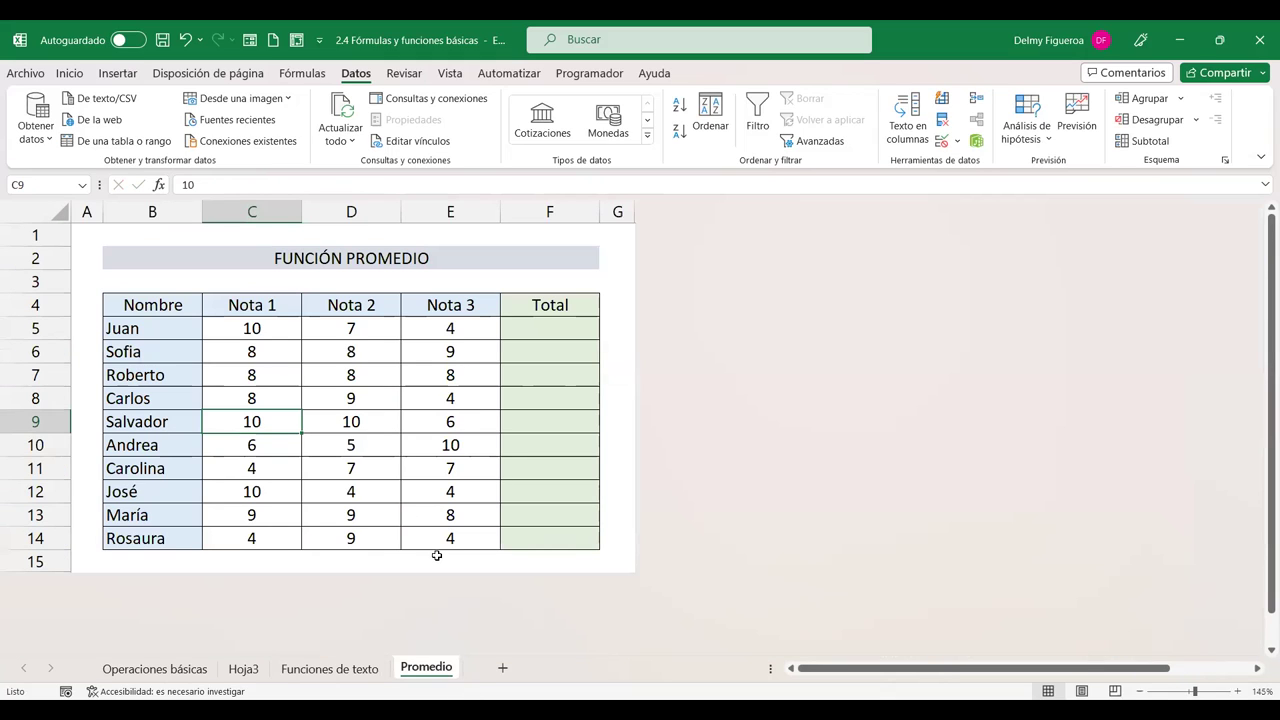
{"action": "left_click", "coordinate": [551, 325]}
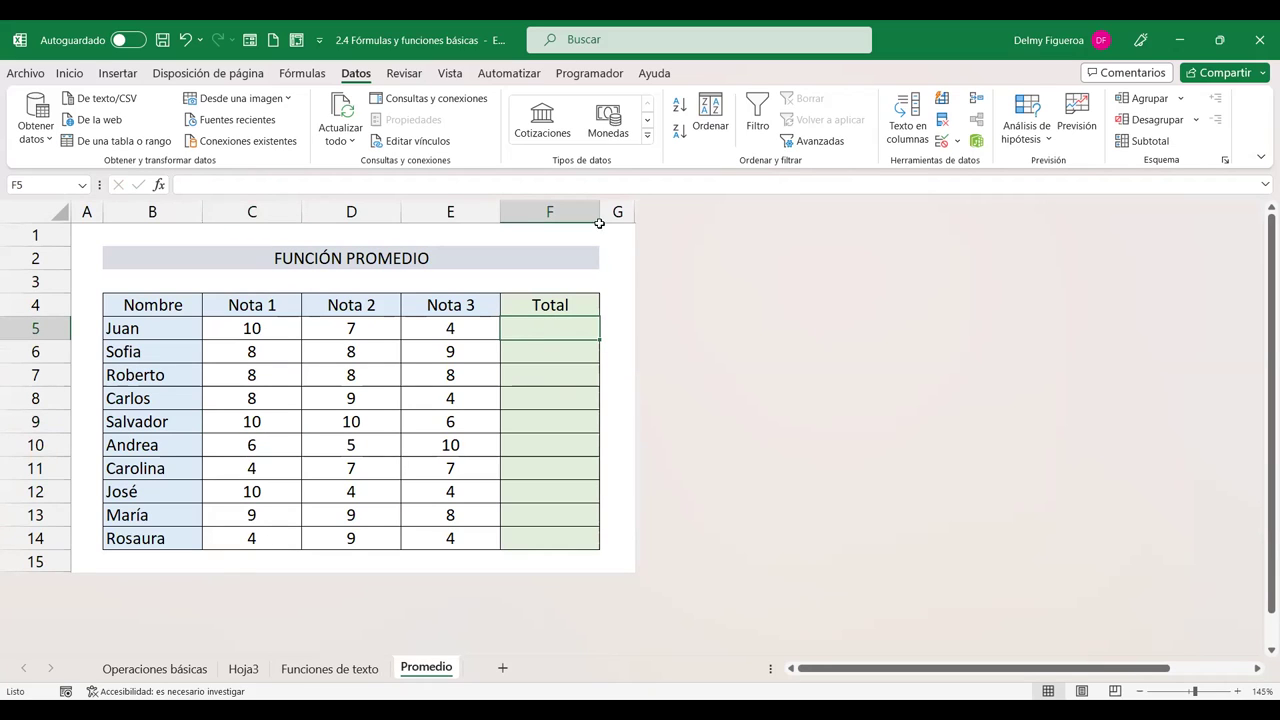
Step: Unhide the columns to the right of G and bring up the row 15 header menu
{"action": "left_click", "coordinate": [625, 211]}
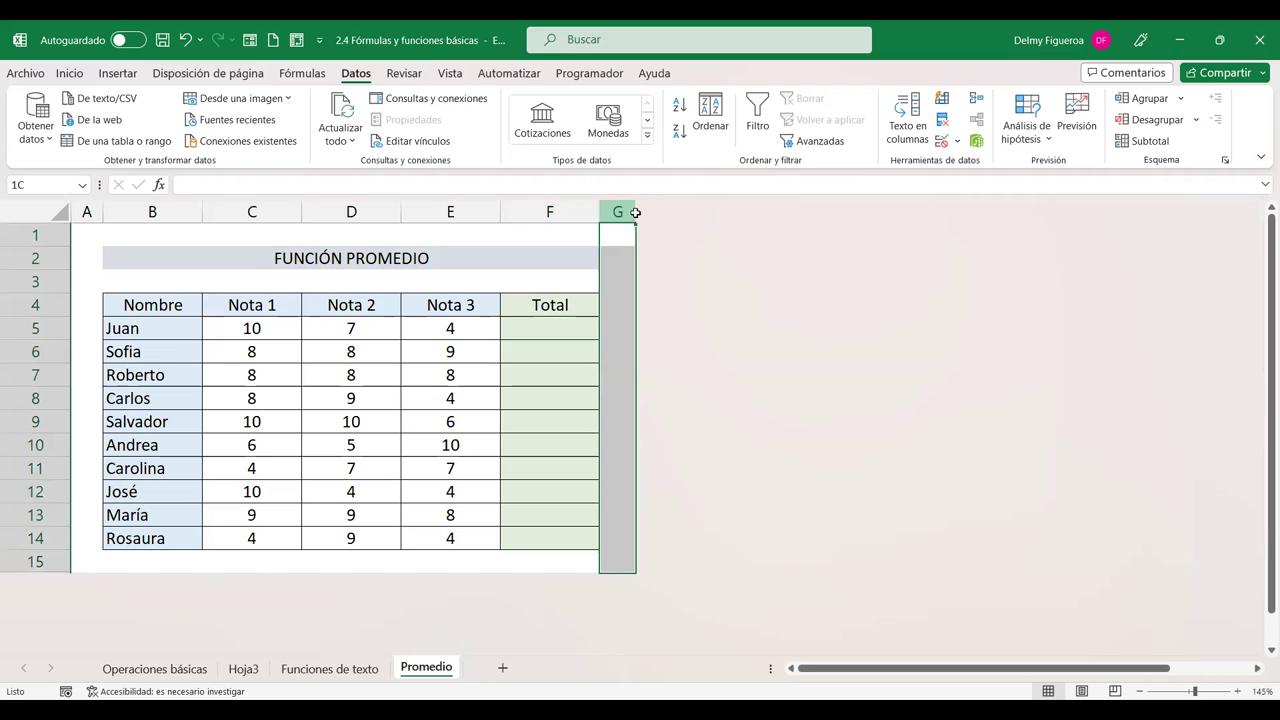
{"action": "right_click", "coordinate": [625, 211]}
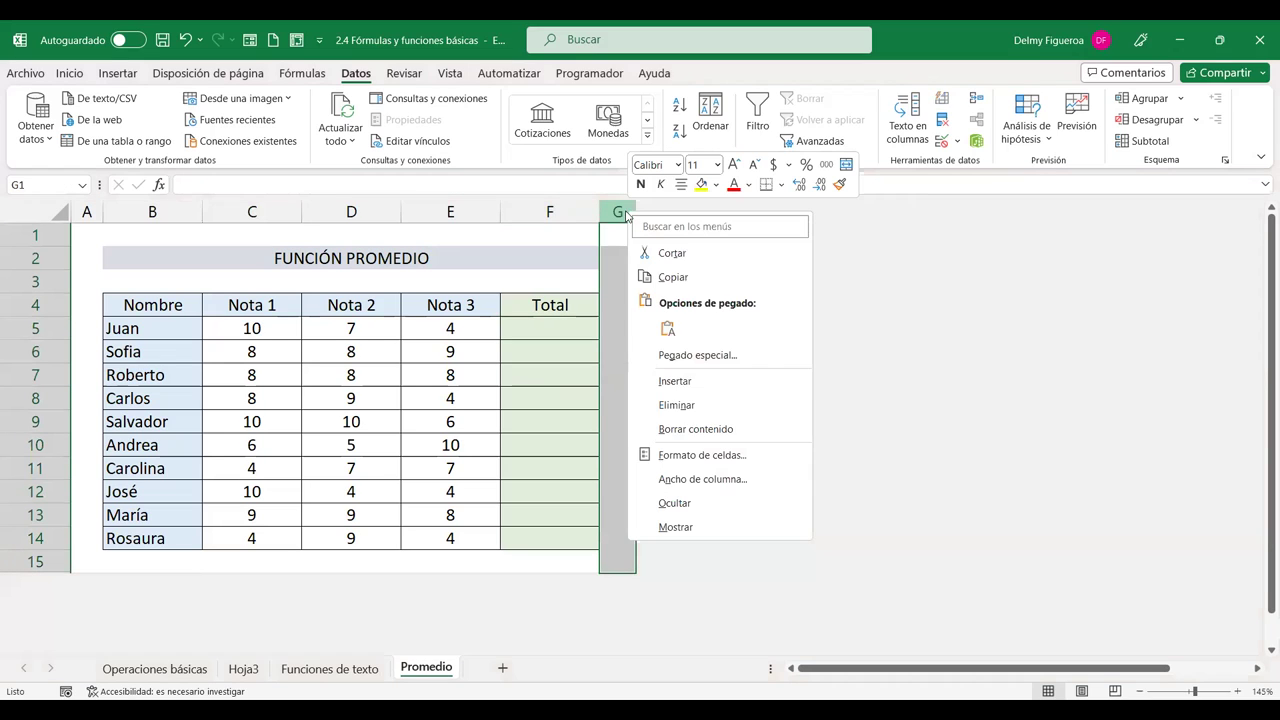
{"action": "left_click", "coordinate": [676, 527]}
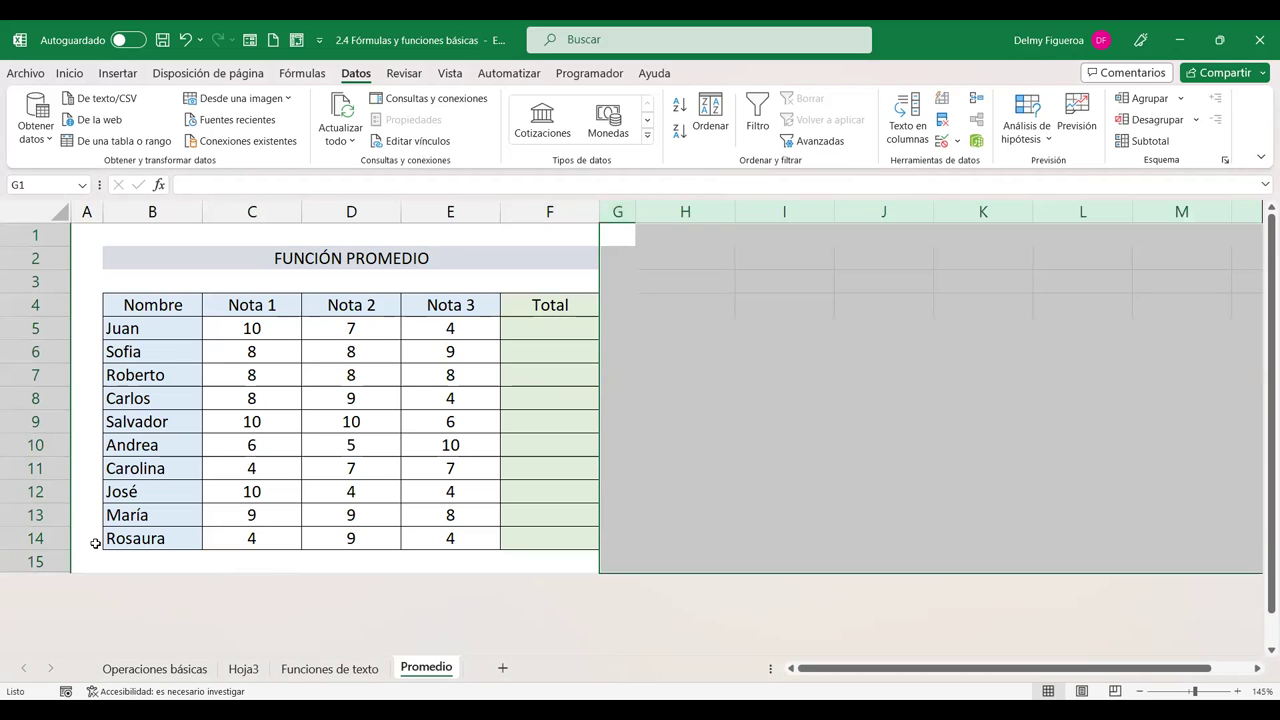
{"action": "left_click", "coordinate": [37, 562]}
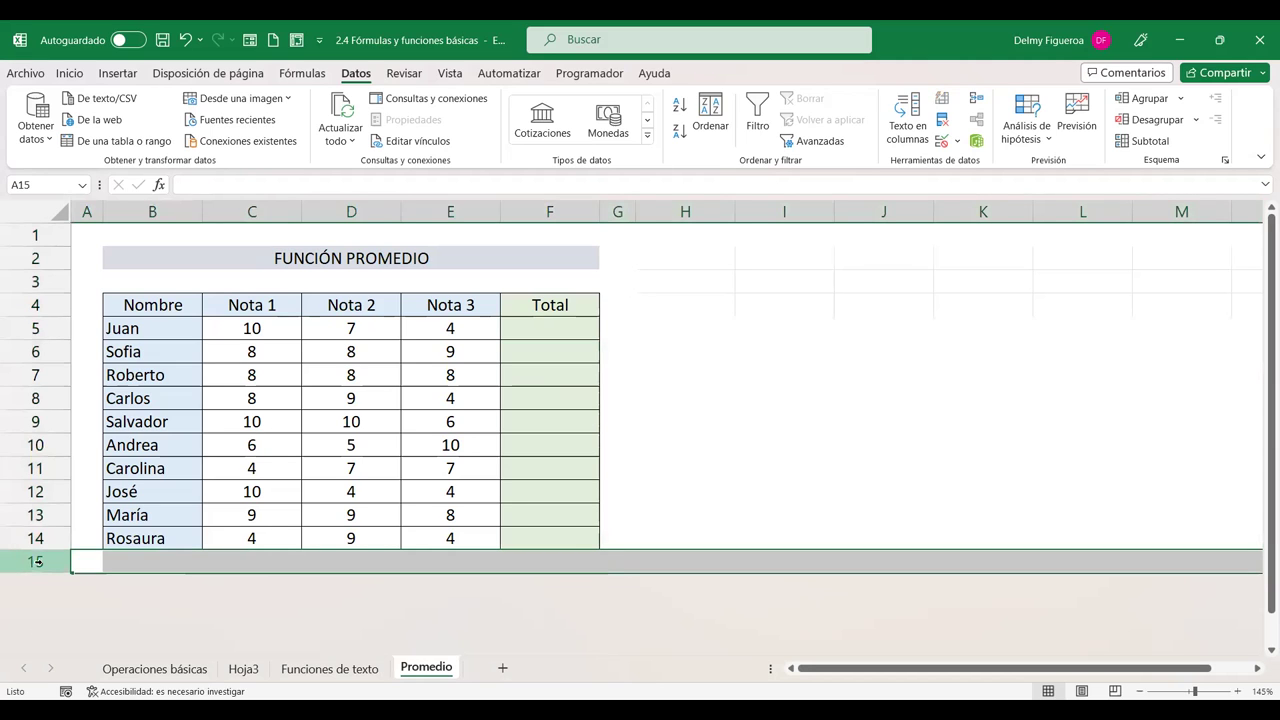
{"action": "right_click", "coordinate": [37, 562]}
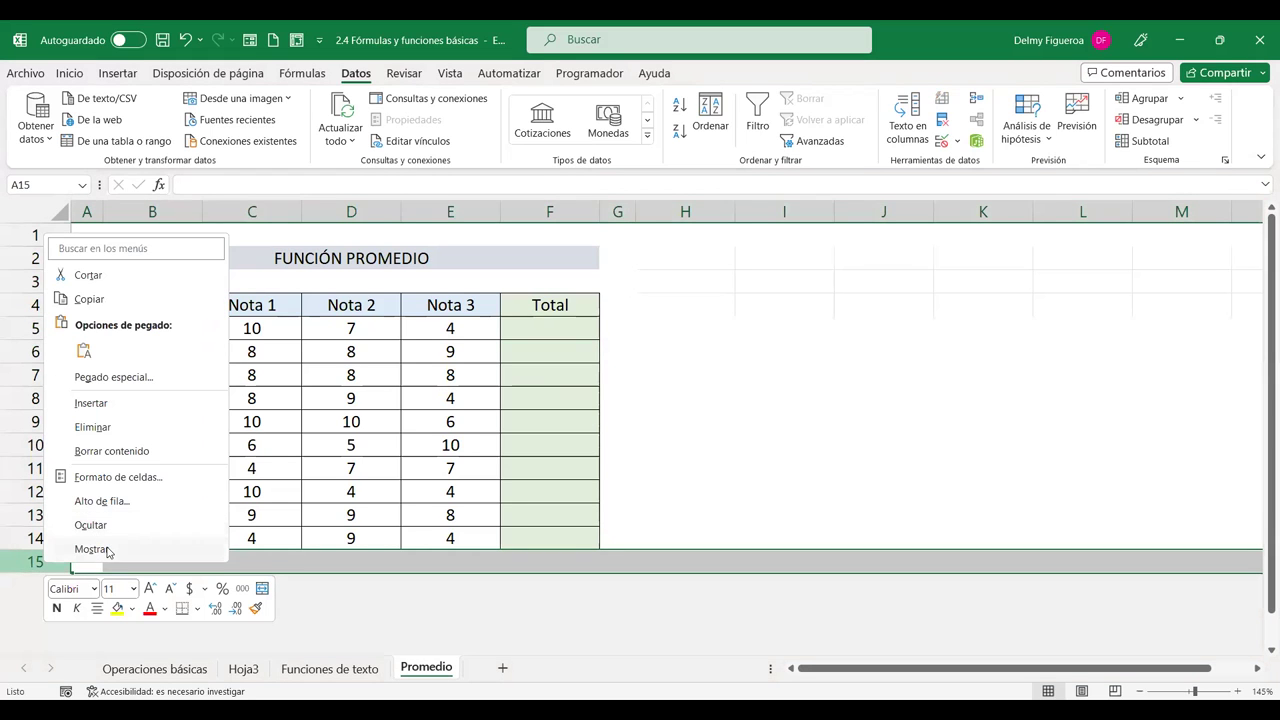
Step: Unhide the rows below row 15 and enter the Promedio header in G4
{"action": "key", "text": "m"}
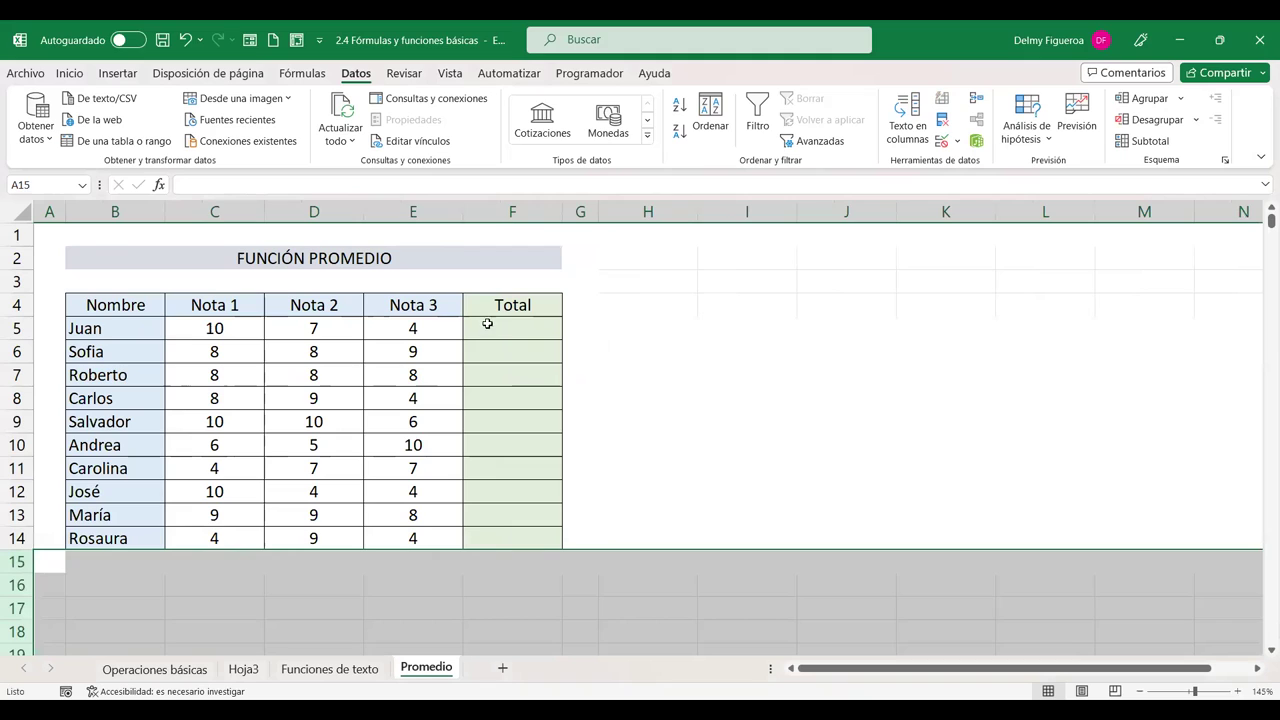
{"action": "left_click", "coordinate": [516, 331]}
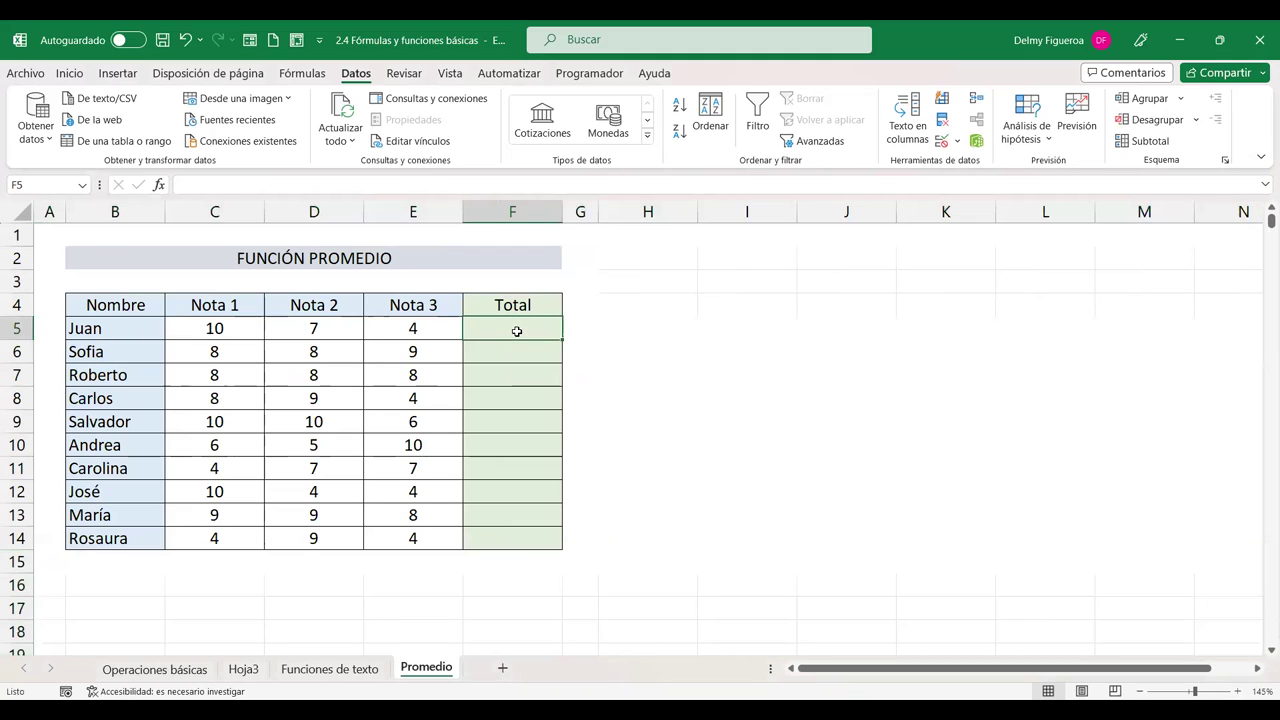
{"action": "left_click", "coordinate": [570, 306]}
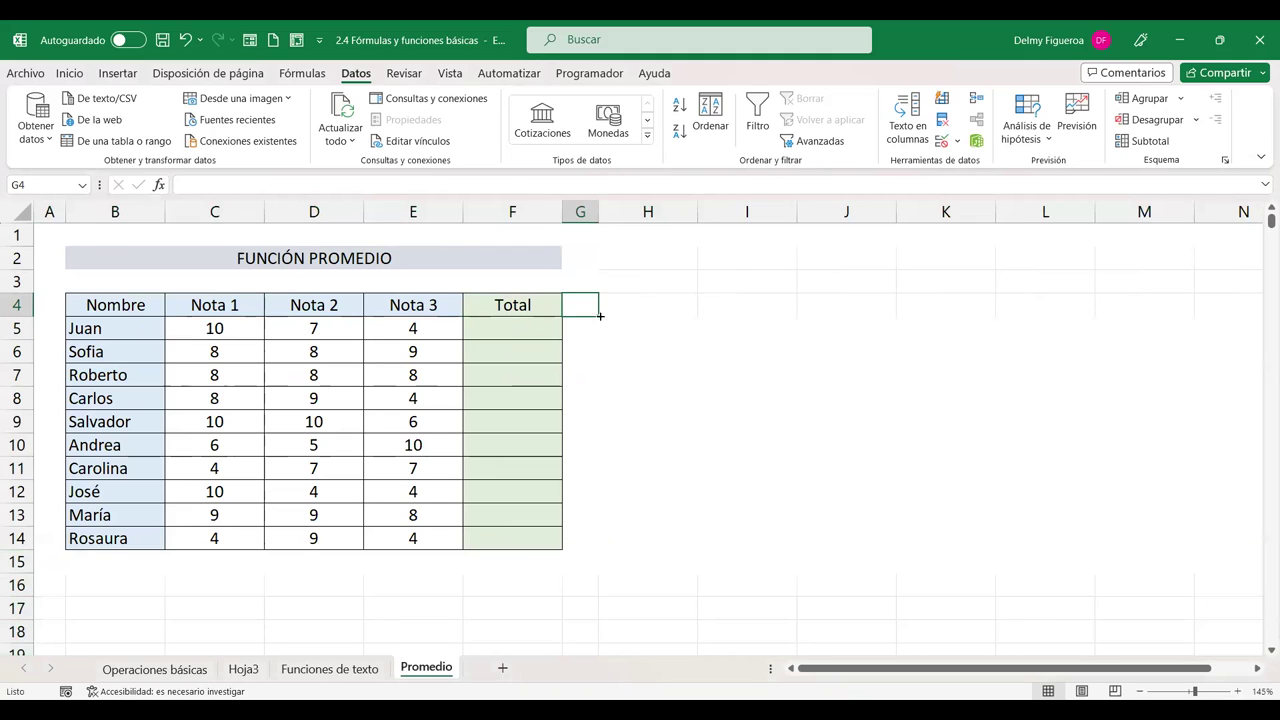
{"action": "type", "text": "P"}
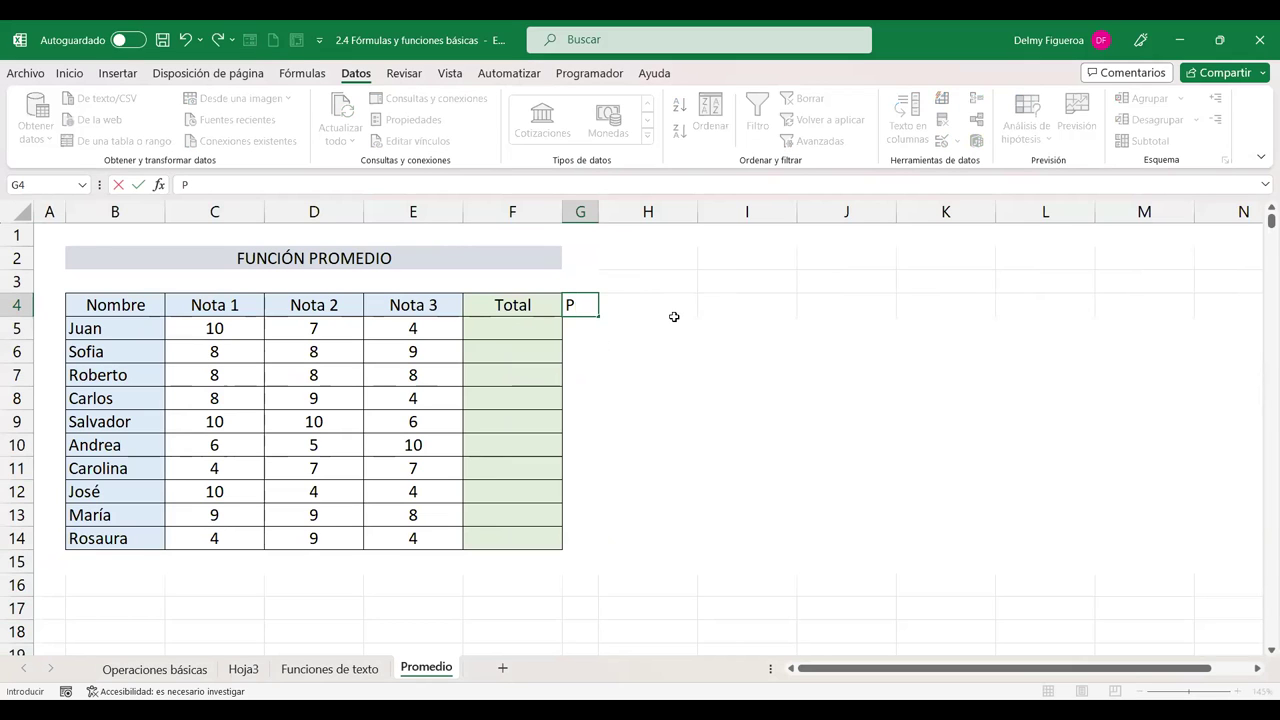
{"action": "type", "text": "romedio"}
{"action": "key", "text": "Return"}
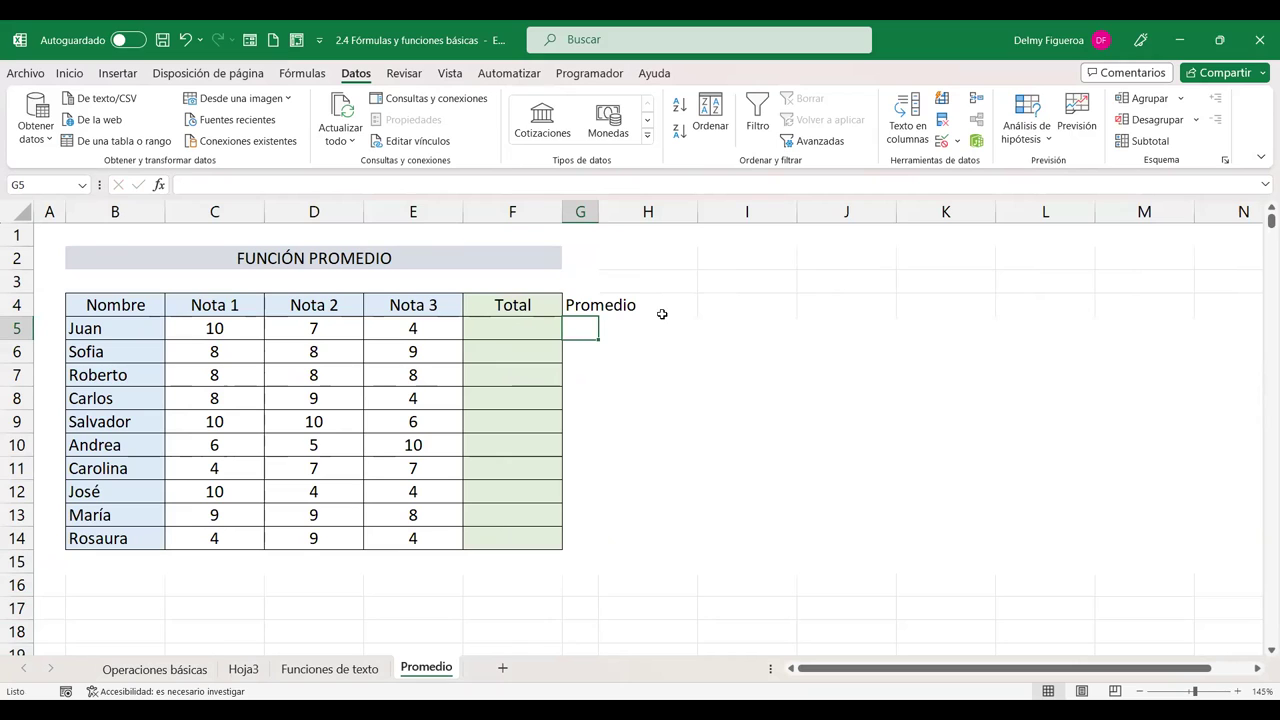
Step: Browse the AutoSum function list without choosing, then autofit column G to fit Promedio
{"action": "left_click", "coordinate": [562, 305]}
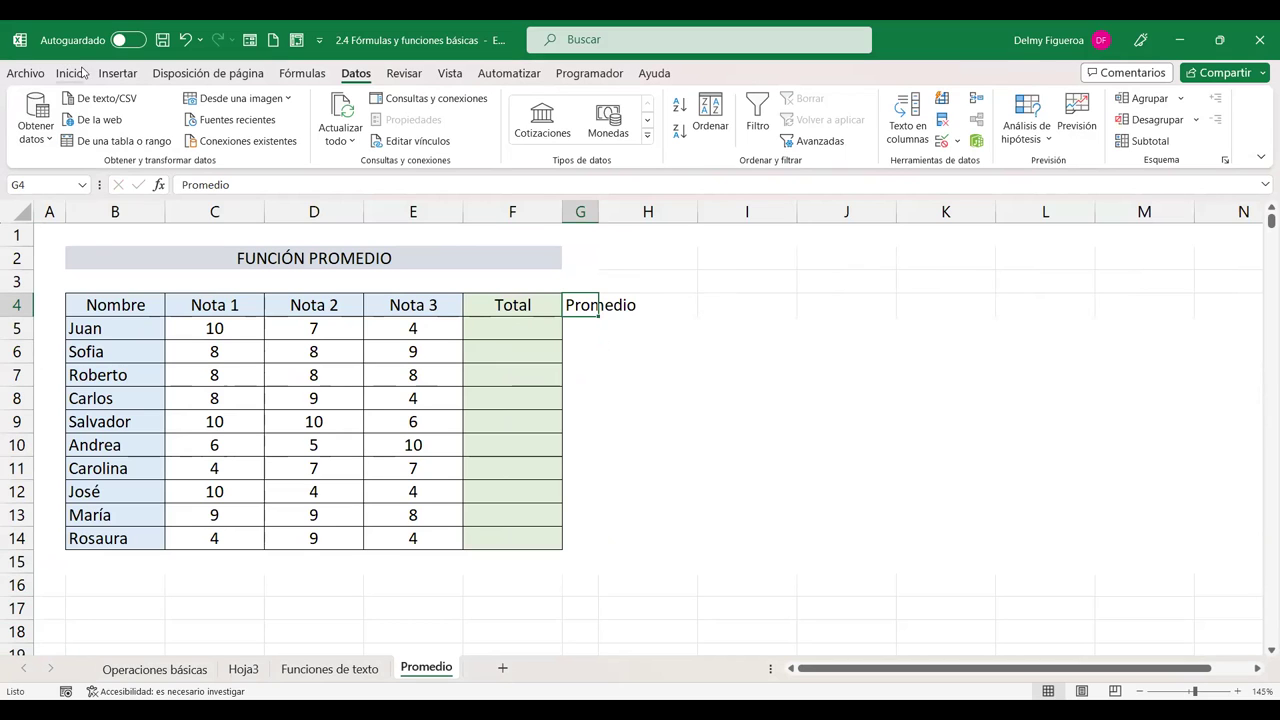
{"action": "left_click", "coordinate": [65, 74]}
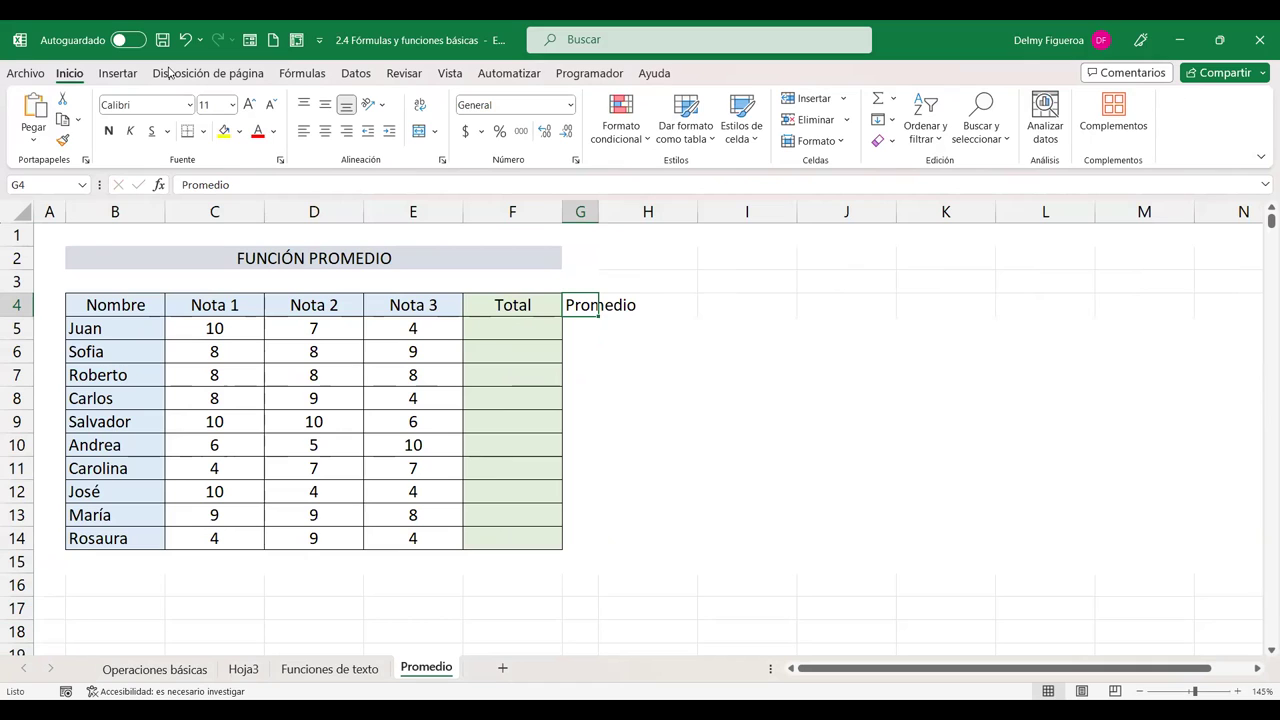
{"action": "left_click", "coordinate": [896, 104]}
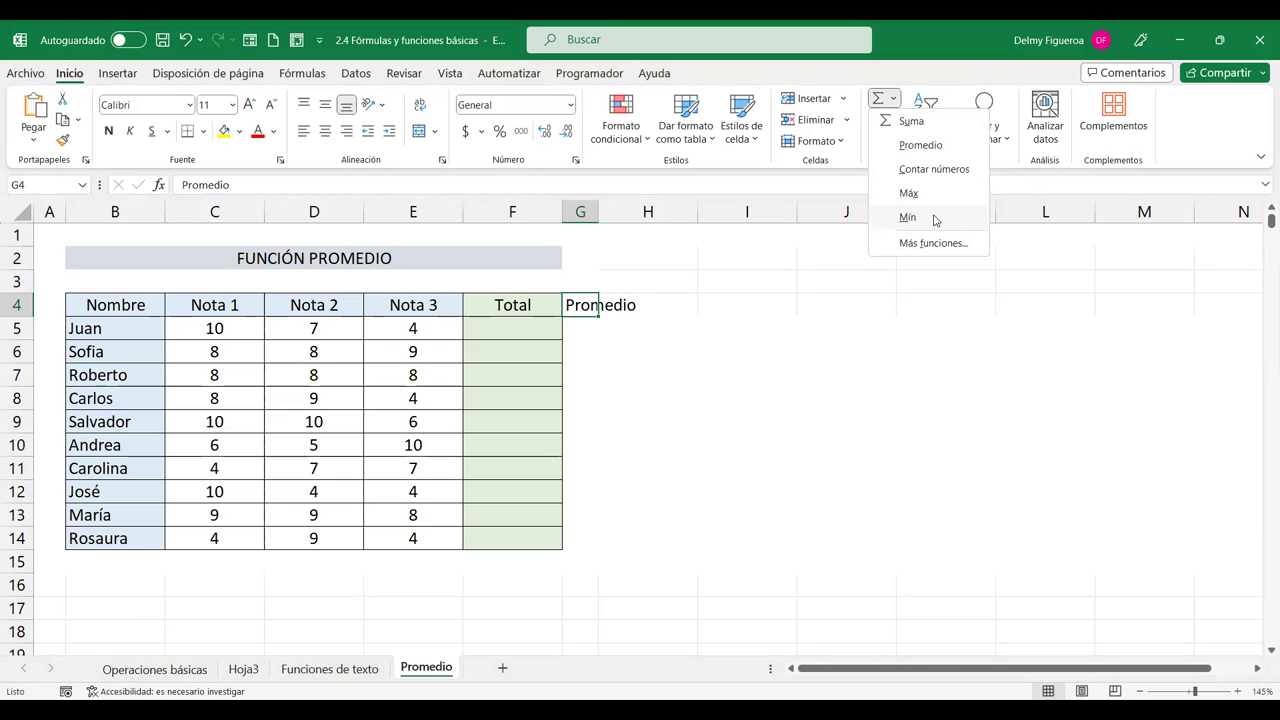
{"action": "key", "text": "Up"}
{"action": "key", "text": "Up"}
{"action": "key", "text": "Up"}
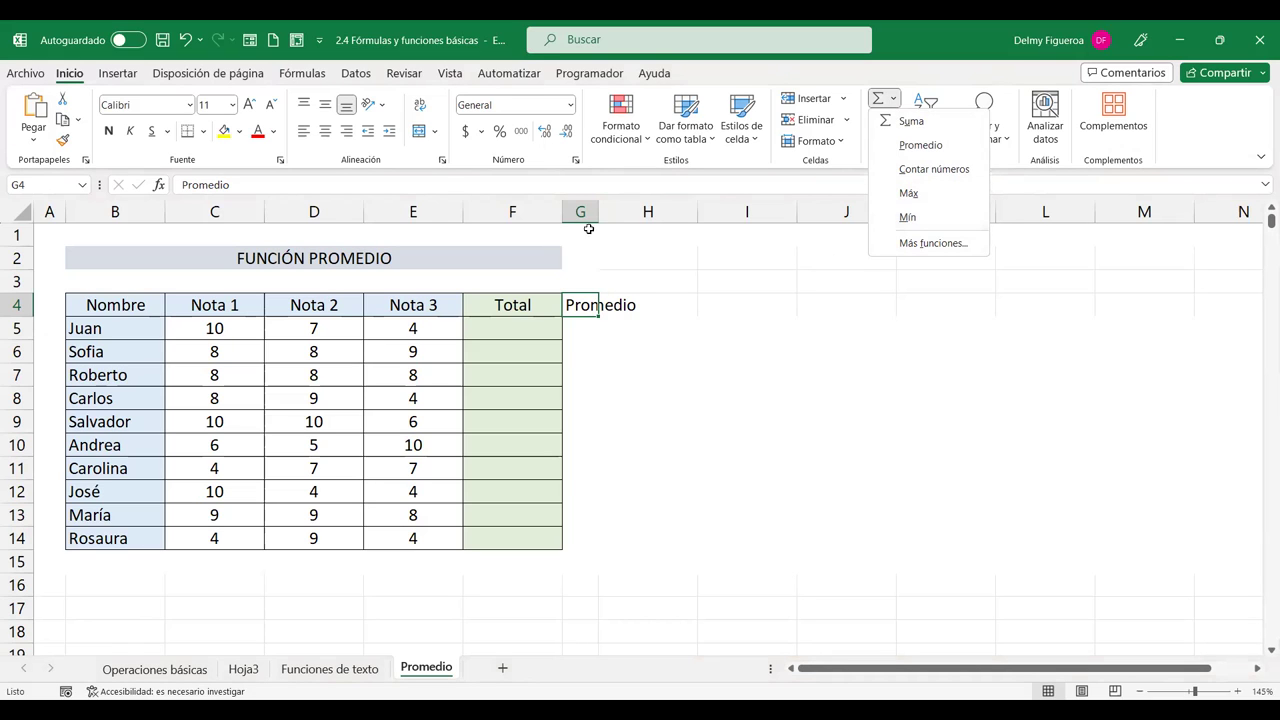
{"action": "left_click", "coordinate": [589, 229]}
{"action": "double_click", "coordinate": [599, 211]}
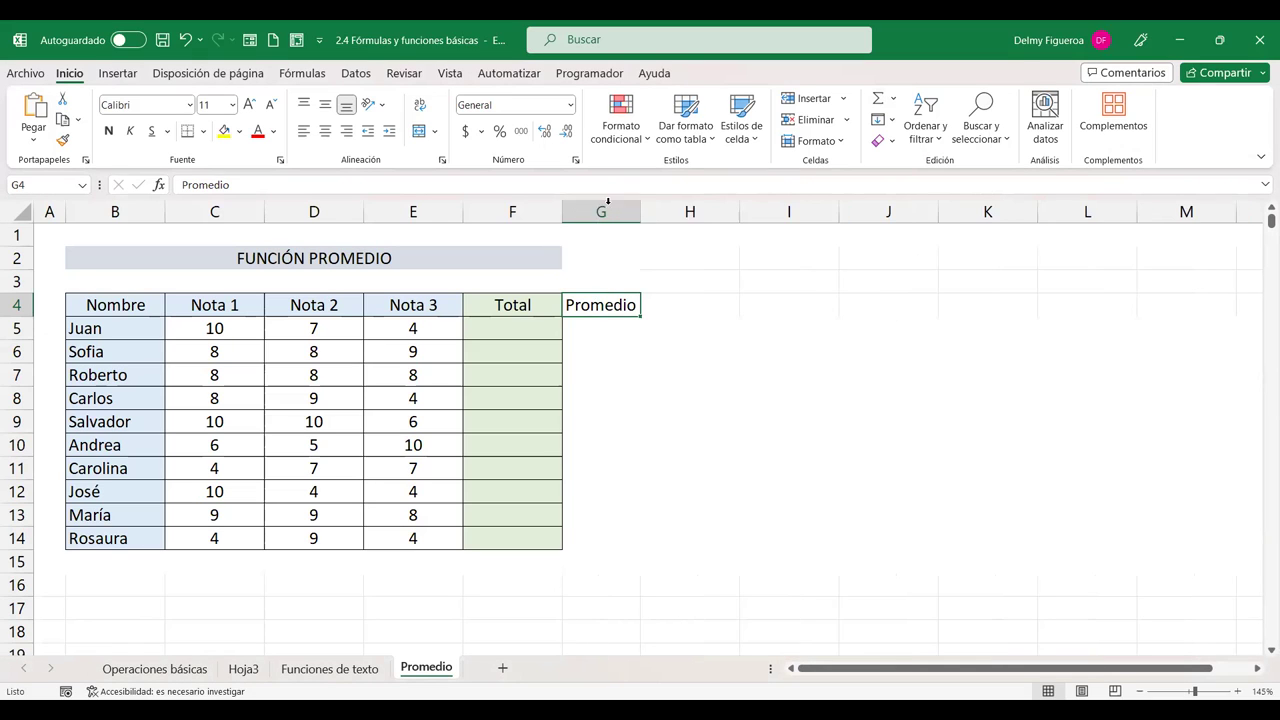
Step: Enter the headers Contar, Máximo and Mínimo in H4:J4
{"action": "left_click", "coordinate": [696, 307]}
{"action": "type", "text": "Contar"}
{"action": "key", "text": "Tab"}
{"action": "type", "text": "Máximo"}
{"action": "key", "text": "Tab"}
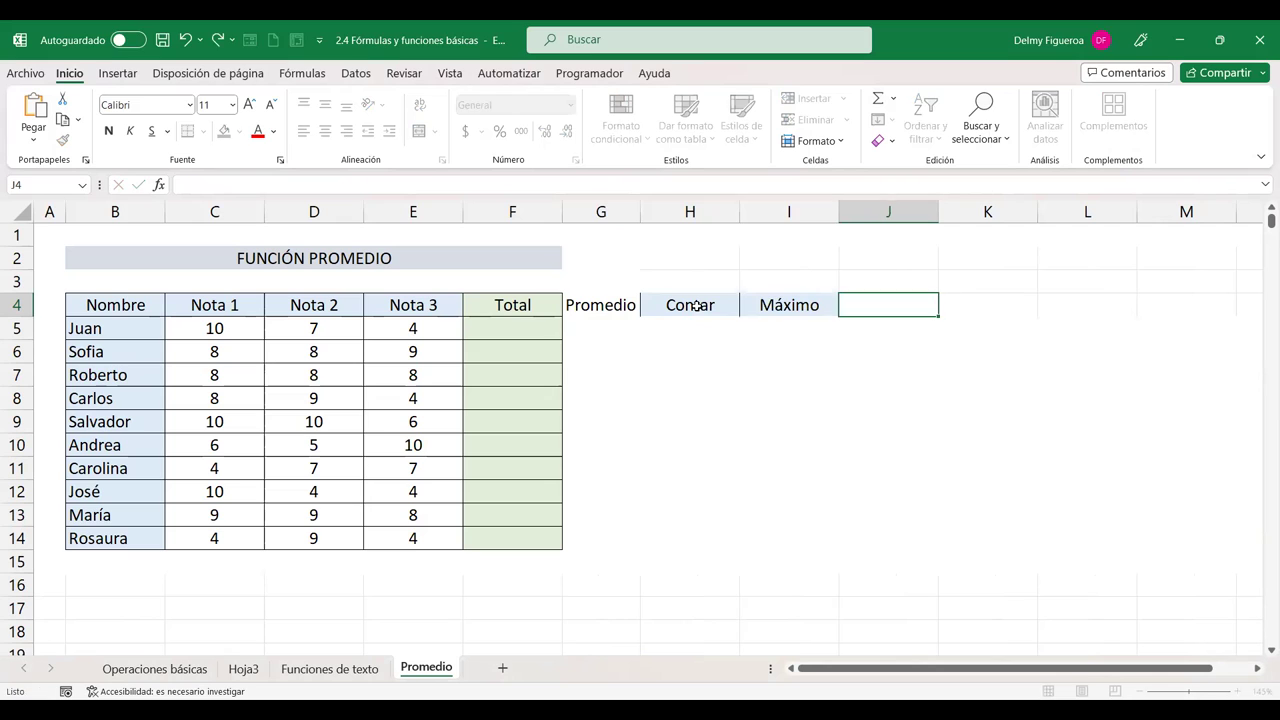
{"action": "type", "text": "Mínimo"}
{"action": "key", "text": "Return"}
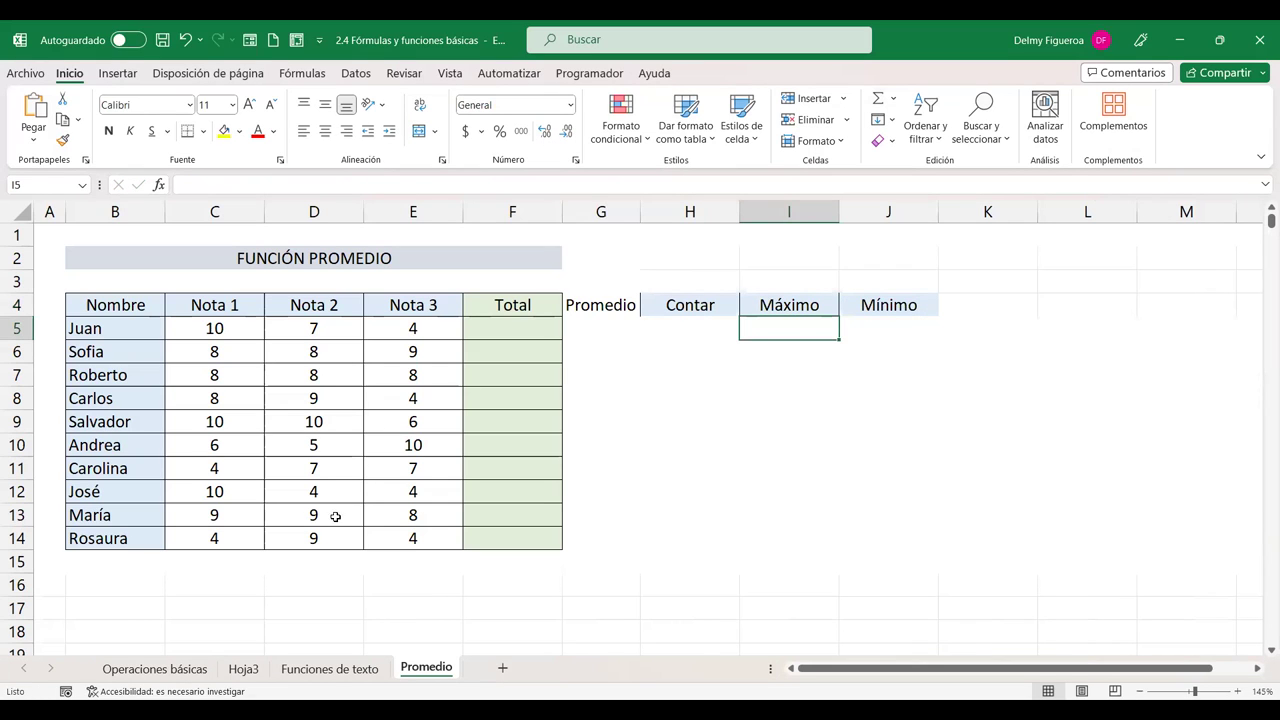
Step: Type Total into B15, then clear that entry again
{"action": "left_click", "coordinate": [121, 560]}
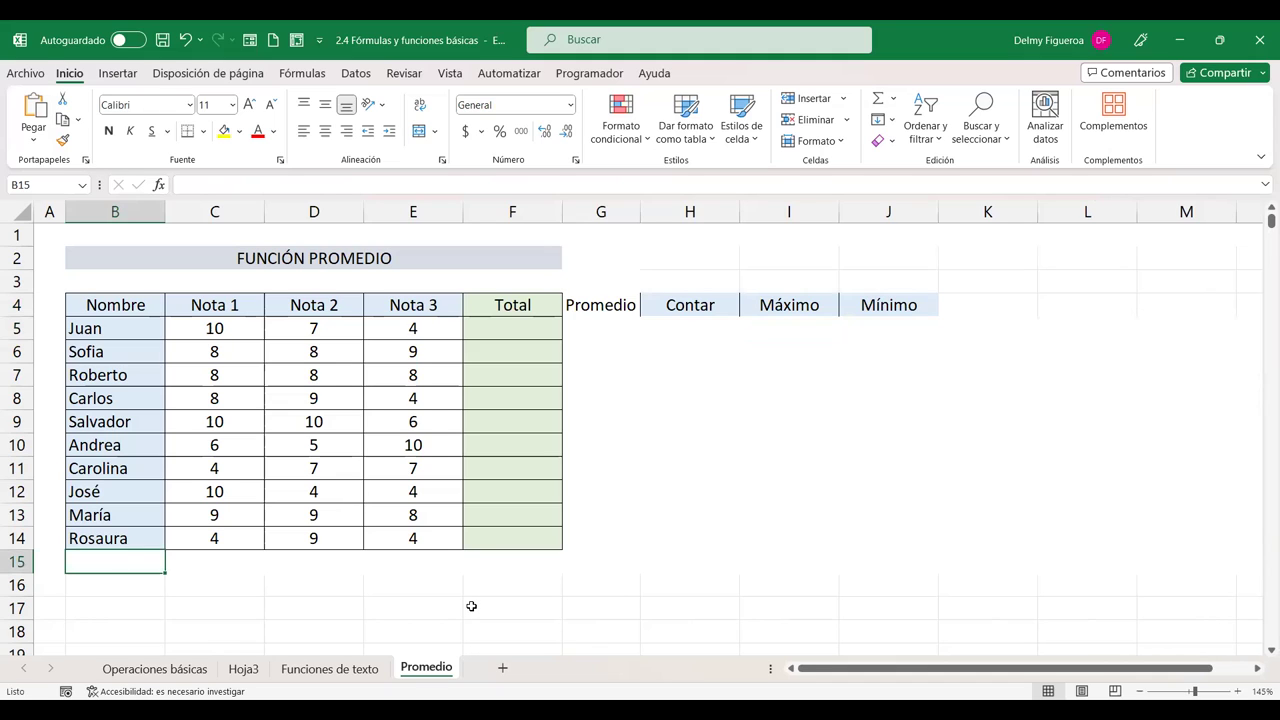
{"action": "type", "text": "Total"}
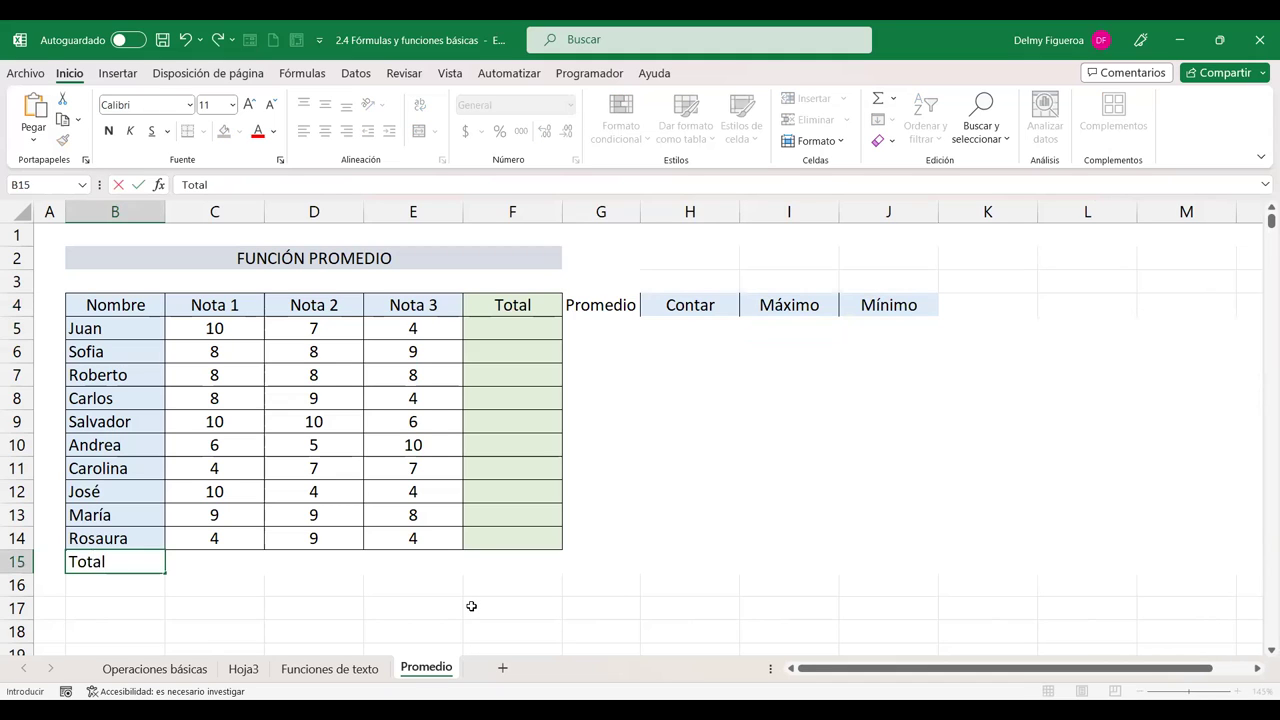
{"action": "key", "text": "Return"}
{"action": "key", "text": "Up"}
{"action": "key", "text": "Delete"}
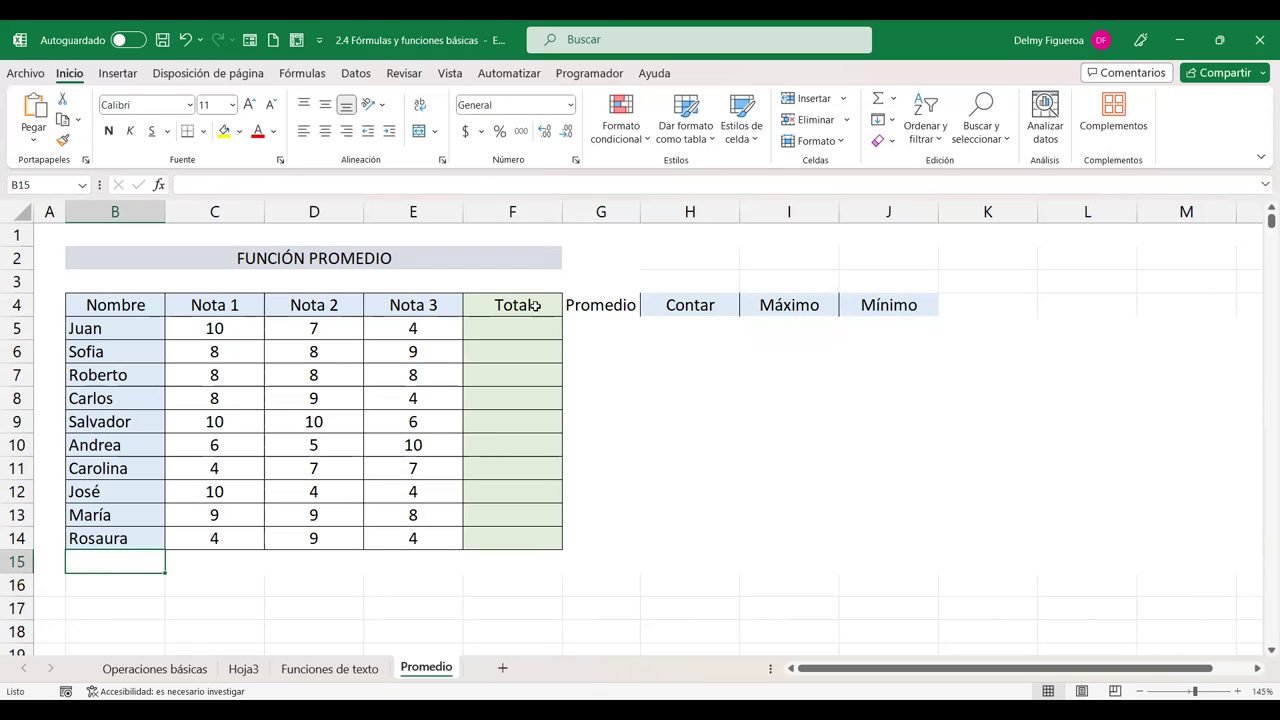
Step: Copy the headers F4:J4 and paste them transposed into B15:B19
{"action": "left_click_drag", "start_coordinate": [552, 305], "coordinate": [901, 305]}
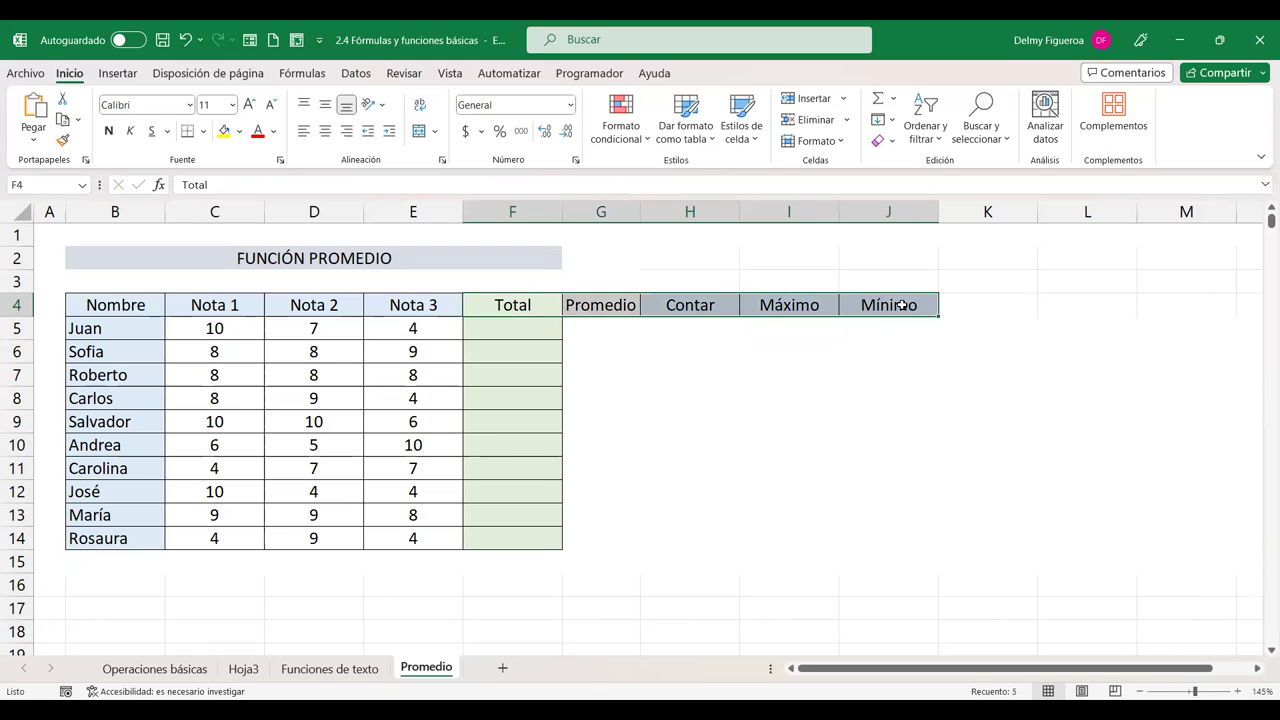
{"action": "key", "text": "ctrl+c"}
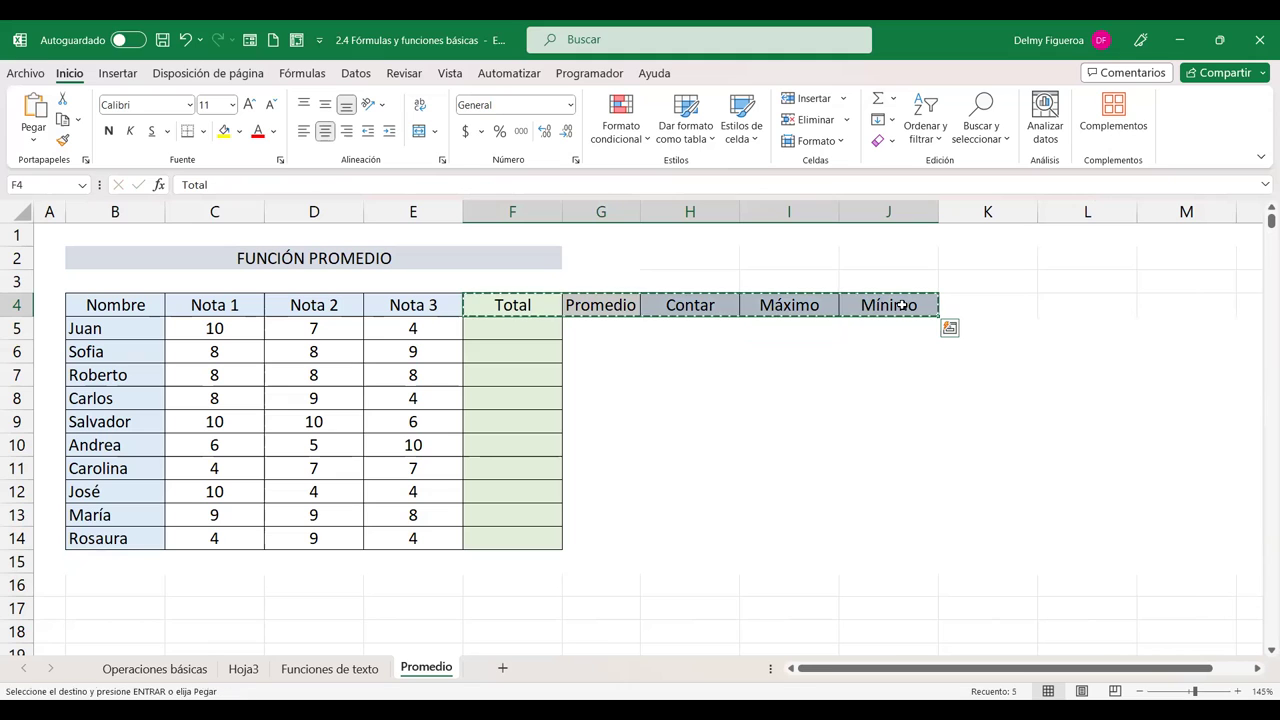
{"action": "left_click", "coordinate": [128, 556]}
{"action": "scroll", "coordinate": [126, 565], "scroll_direction": "down", "scroll_amount": 1}
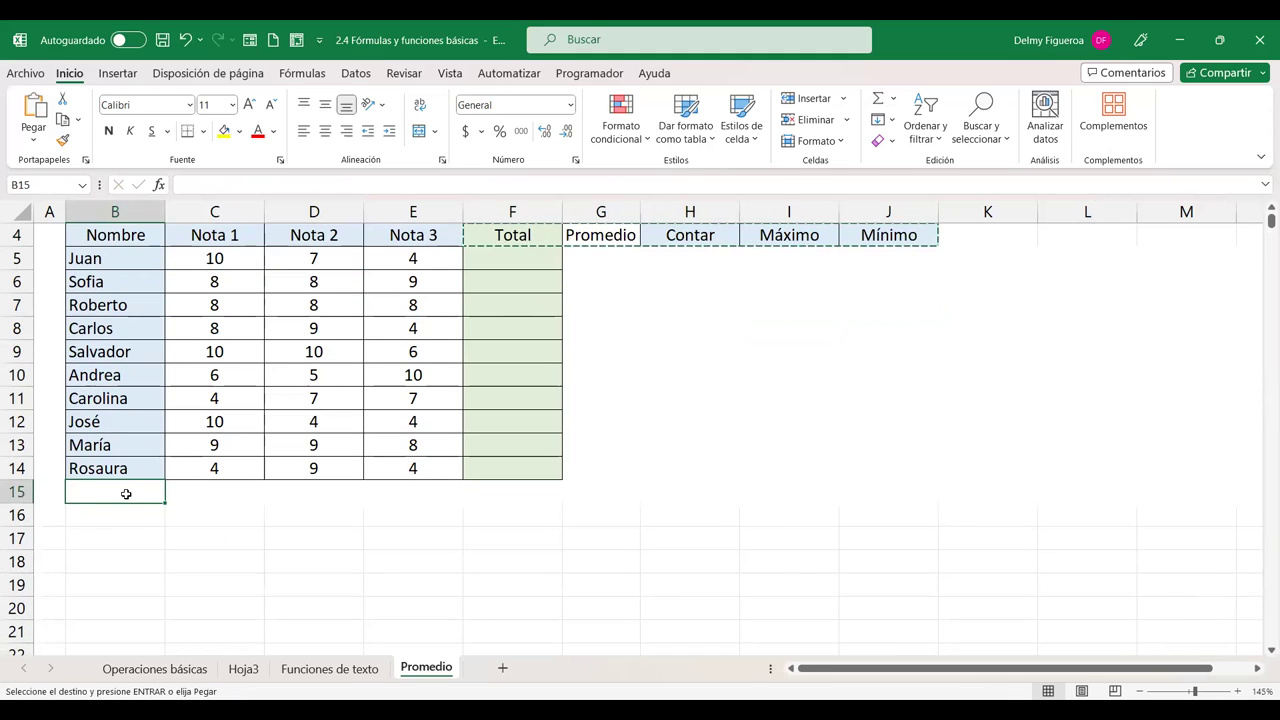
{"action": "right_click", "coordinate": [128, 498]}
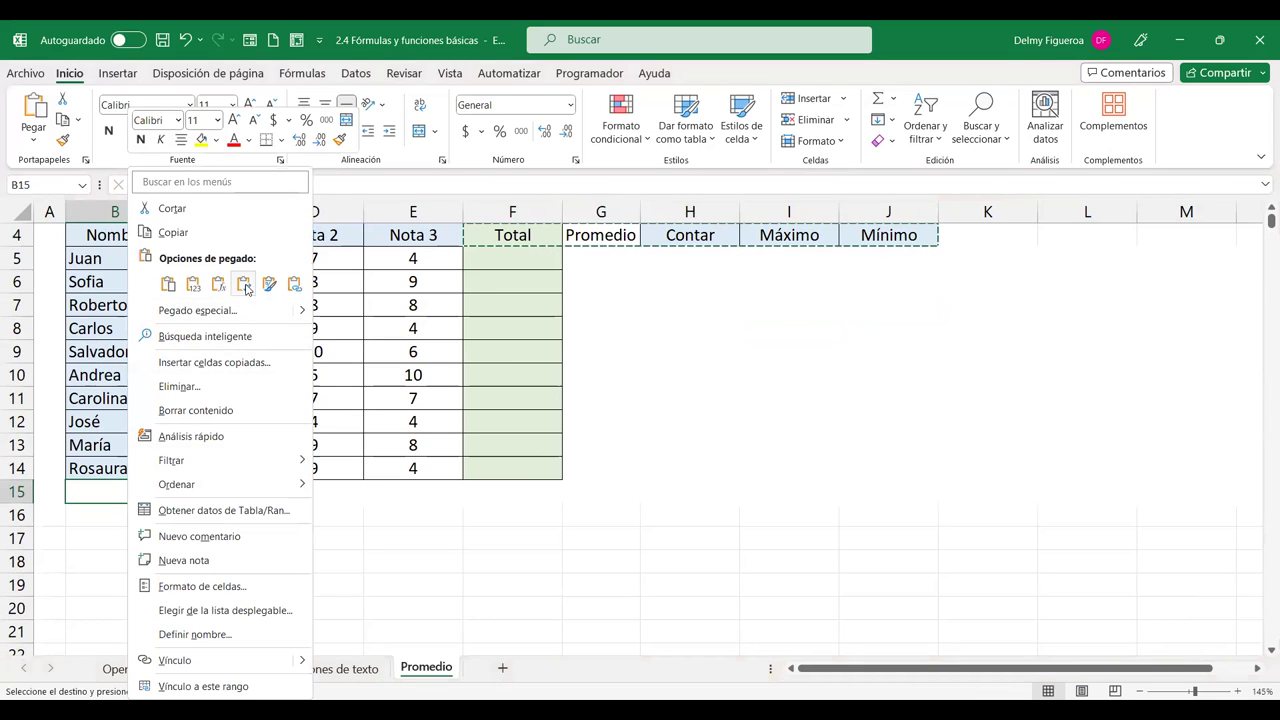
{"action": "left_click", "coordinate": [244, 286]}
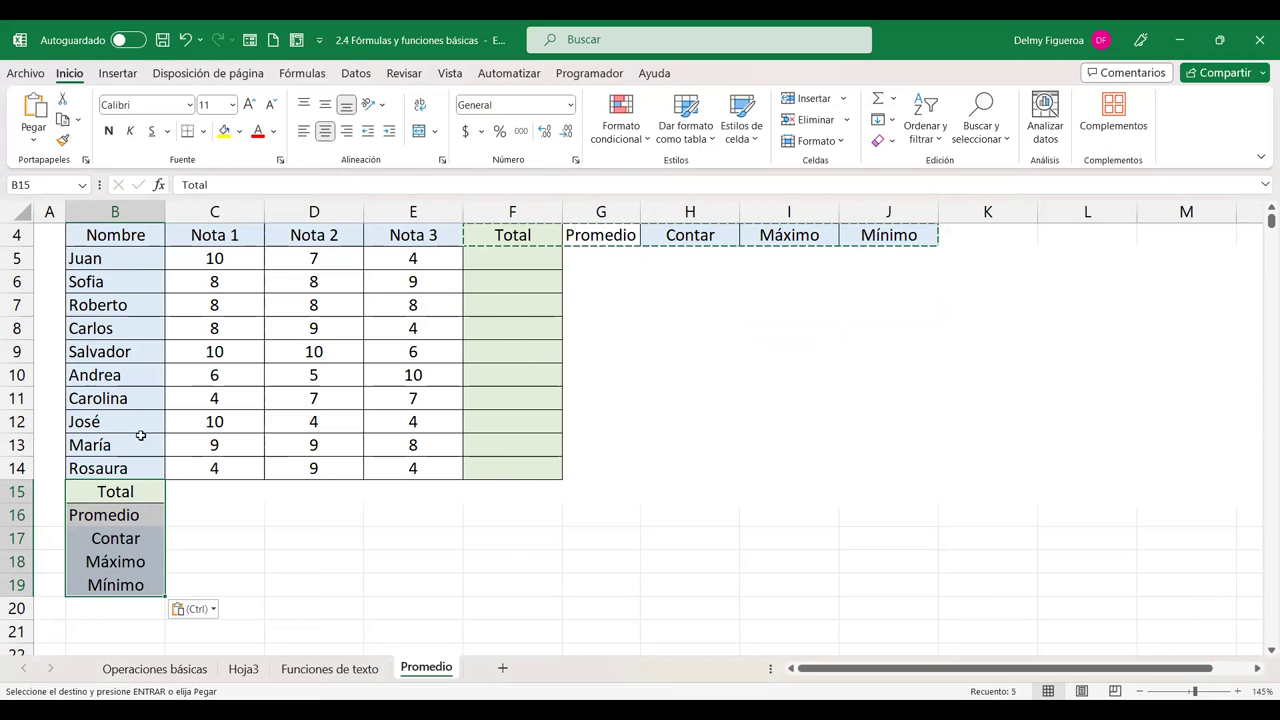
{"action": "scroll", "coordinate": [191, 257], "scroll_direction": "up", "scroll_amount": 1}
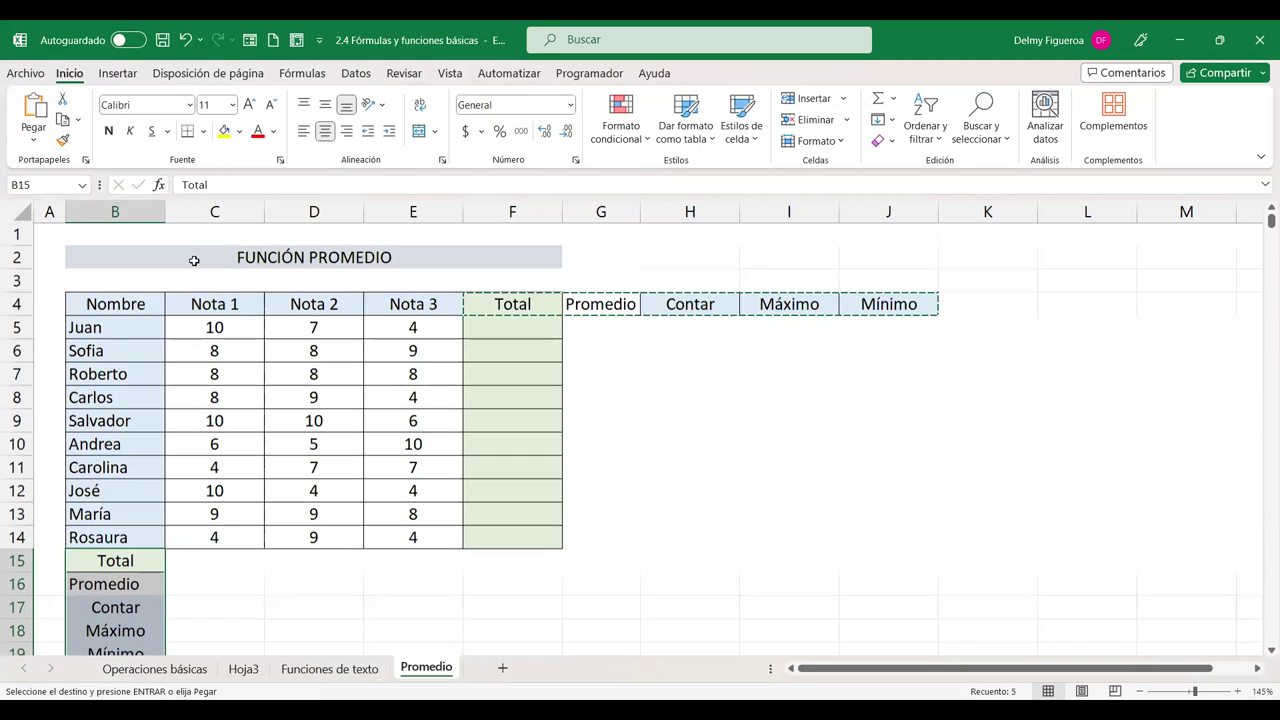
{"action": "mouse_move", "coordinate": [151, 309]}
{"action": "left_mouse_down"}
{"action": "mouse_move", "coordinate": [889, 611]}
{"action": "mouse_move", "coordinate": [901, 576]}
{"action": "left_mouse_up"}
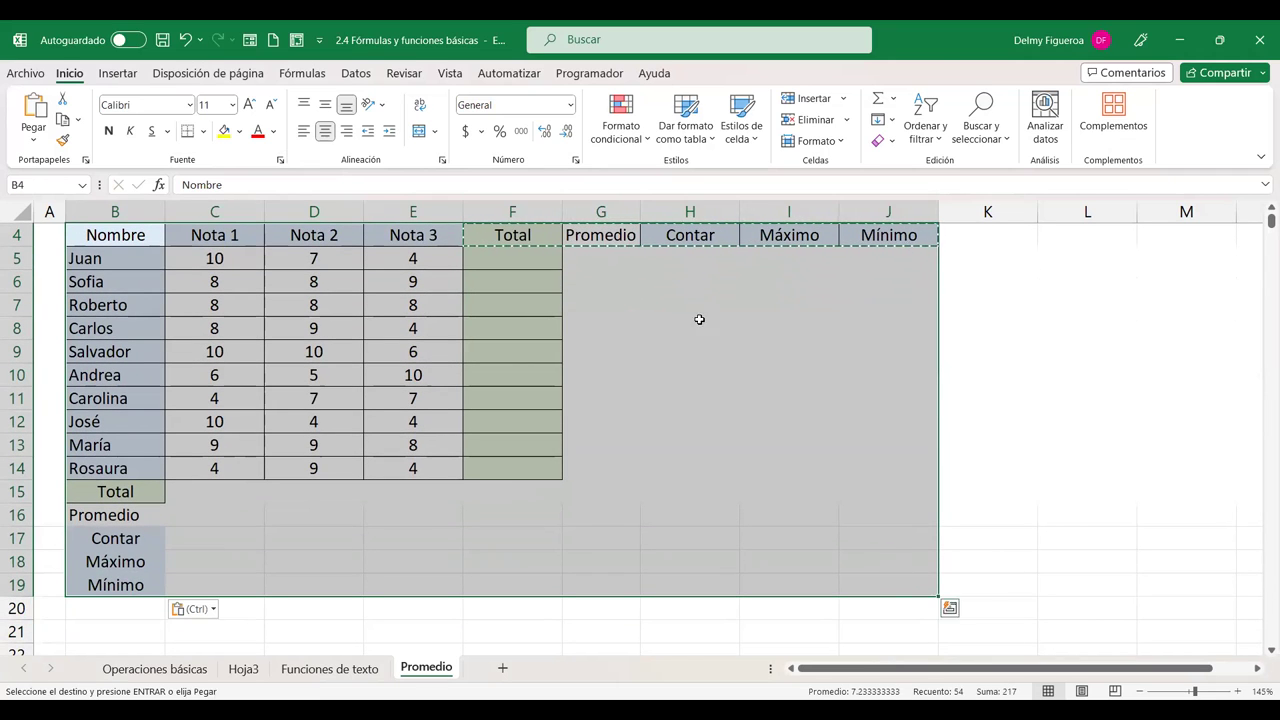
Step: Add all borders to the table and fill the results cells G5:J14 light tan
{"action": "left_click", "coordinate": [204, 133]}
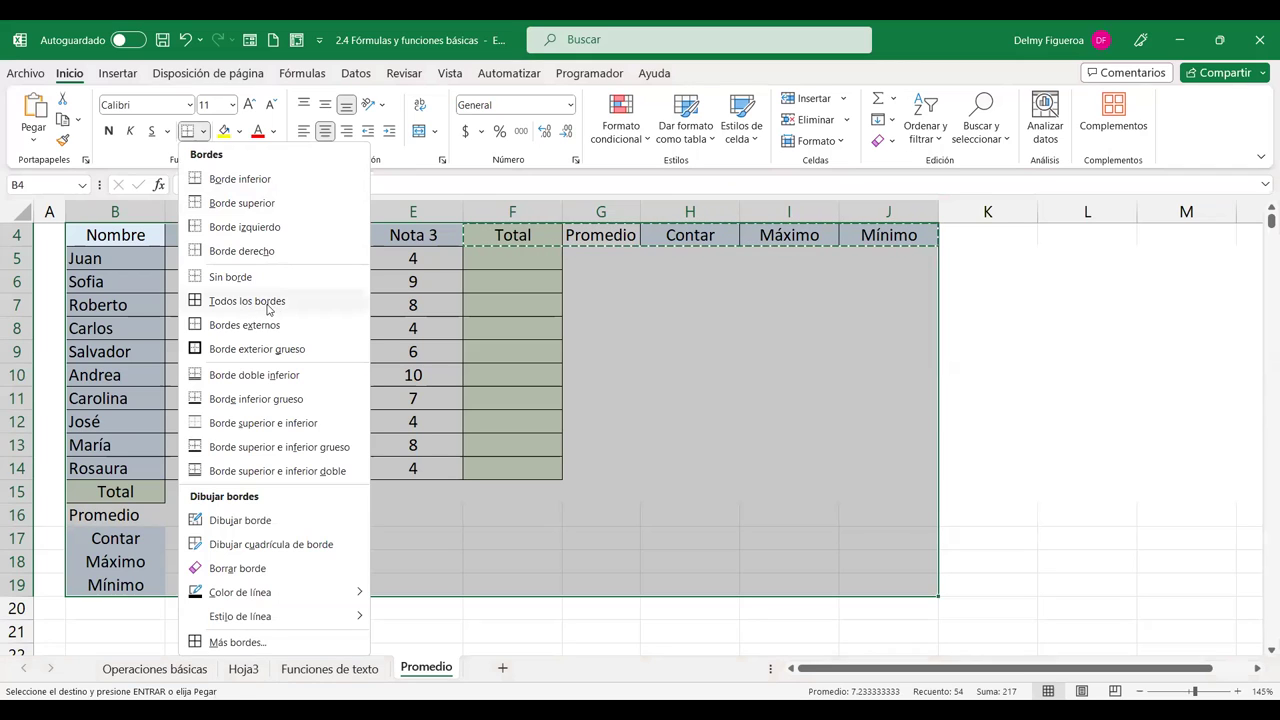
{"action": "left_click", "coordinate": [268, 303]}
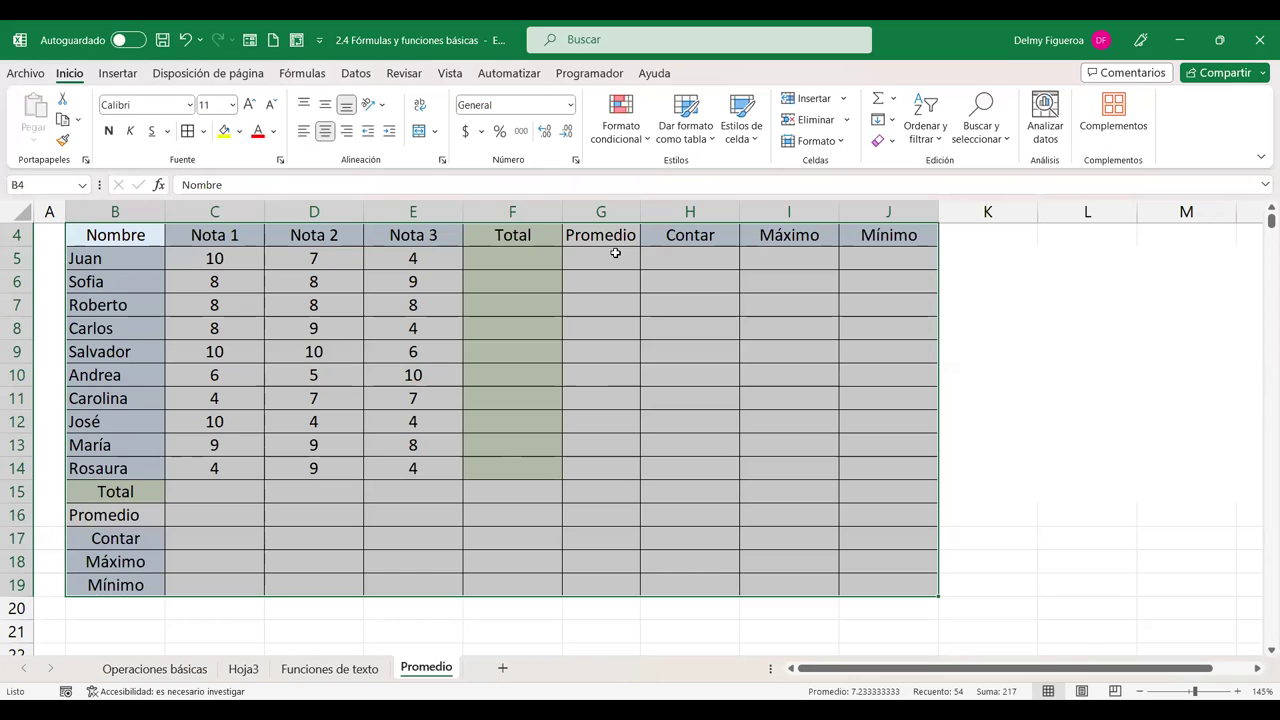
{"action": "left_click_drag", "start_coordinate": [615, 253], "coordinate": [894, 467]}
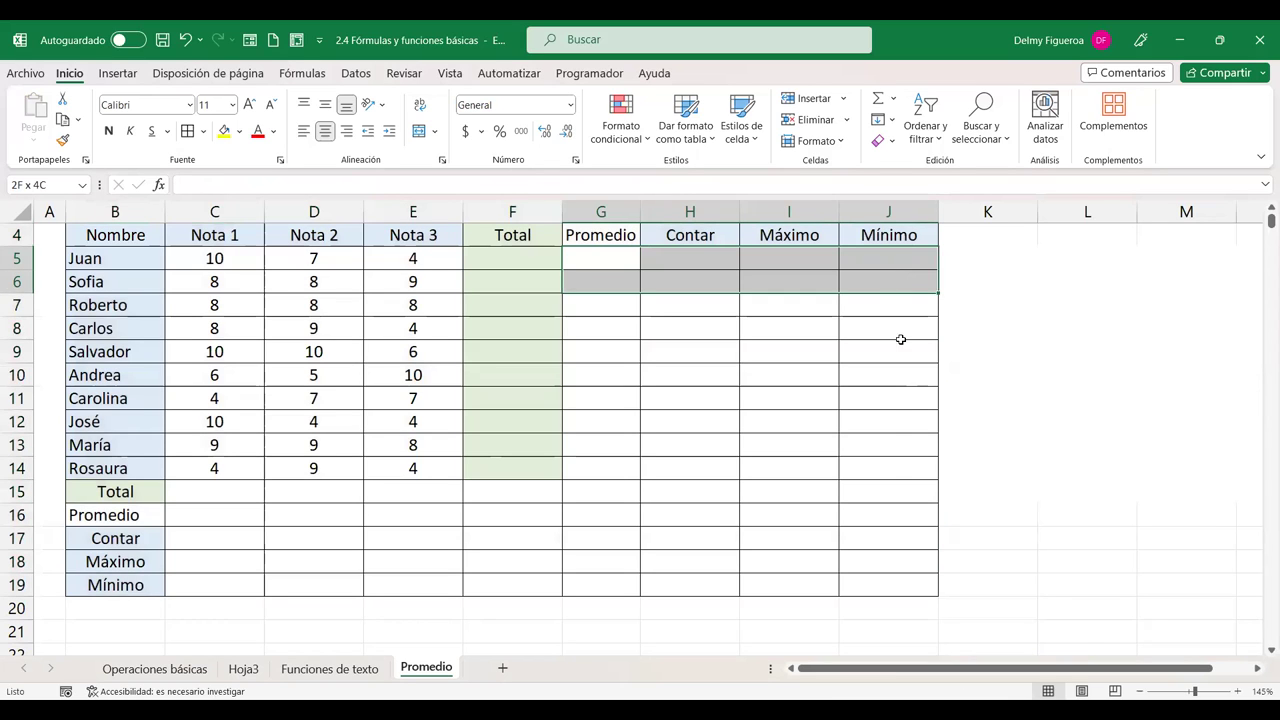
{"action": "left_click_drag", "start_coordinate": [894, 467], "coordinate": [894, 465]}
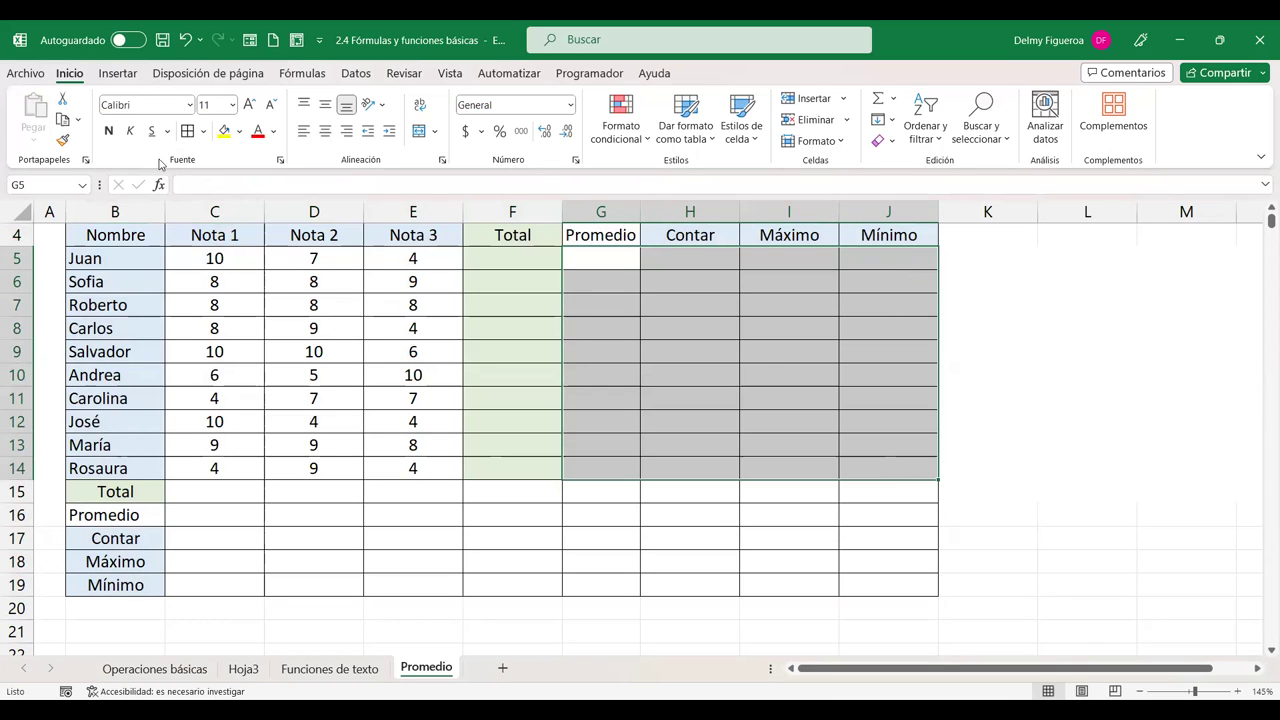
{"action": "left_click", "coordinate": [241, 133]}
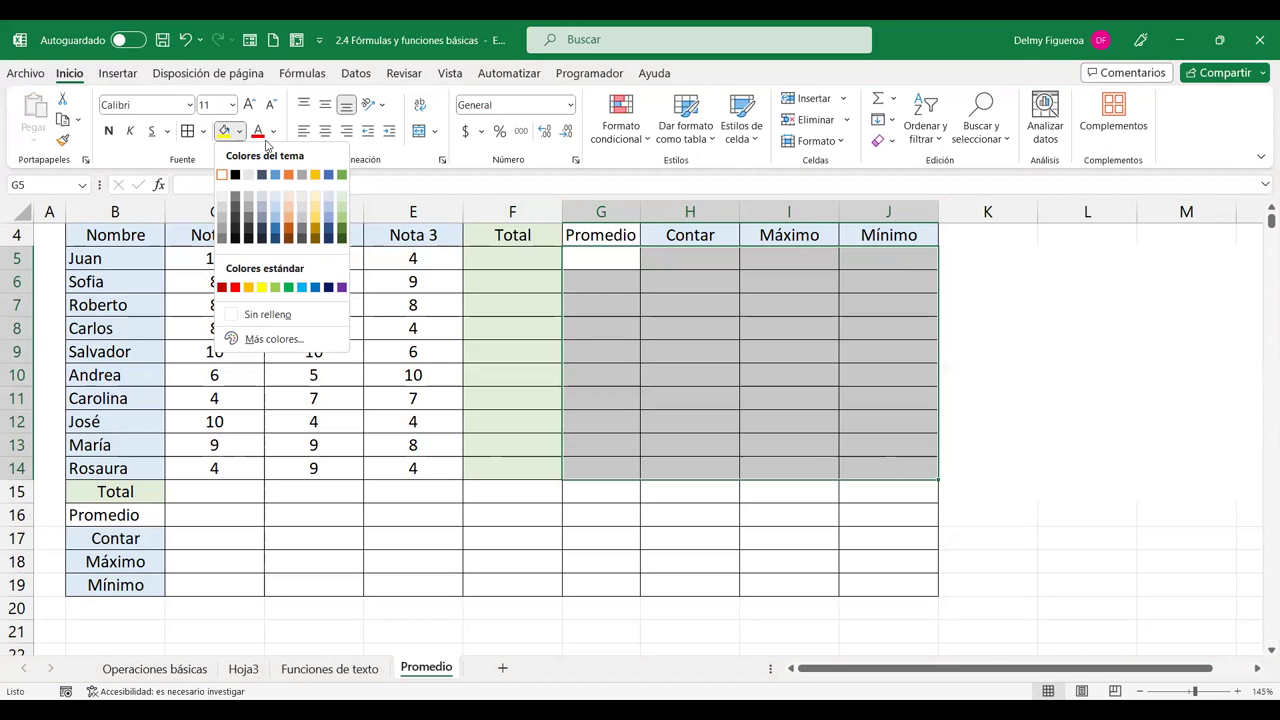
{"action": "left_click", "coordinate": [303, 196]}
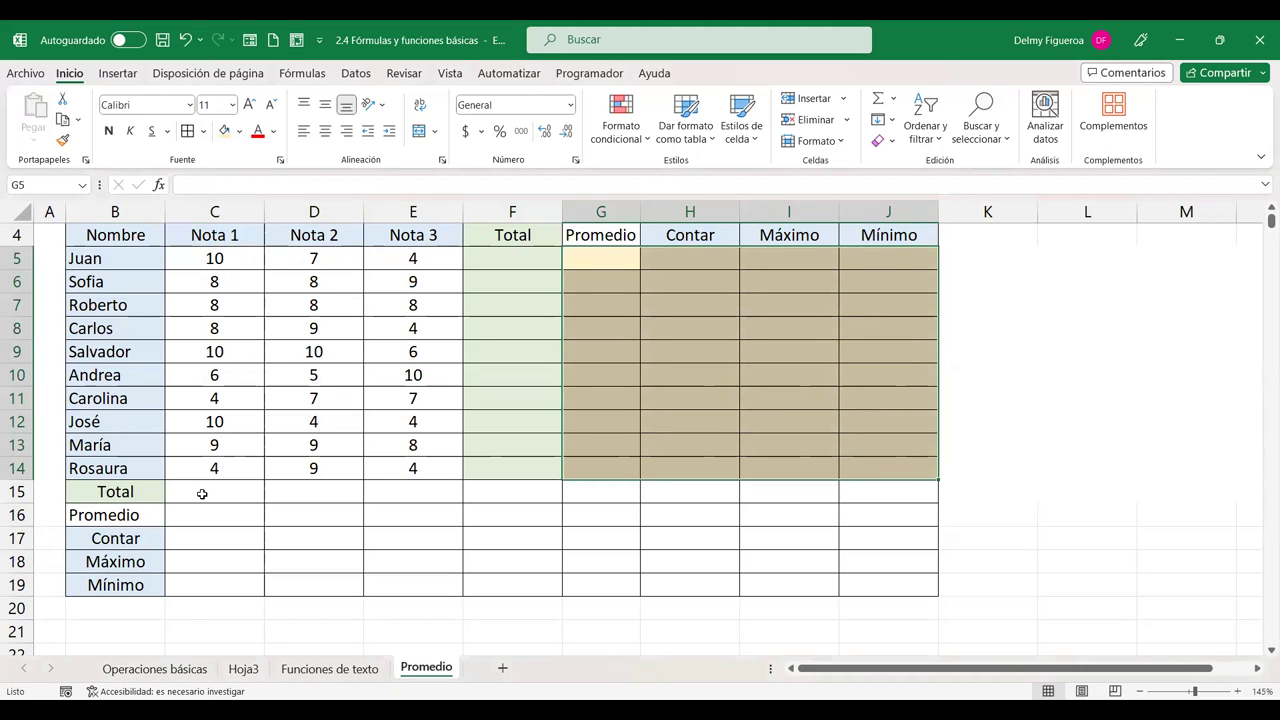
Step: Fill C15:E19 light orange, then select F5 and scroll back up to the title
{"action": "left_click_drag", "start_coordinate": [203, 492], "coordinate": [398, 522]}
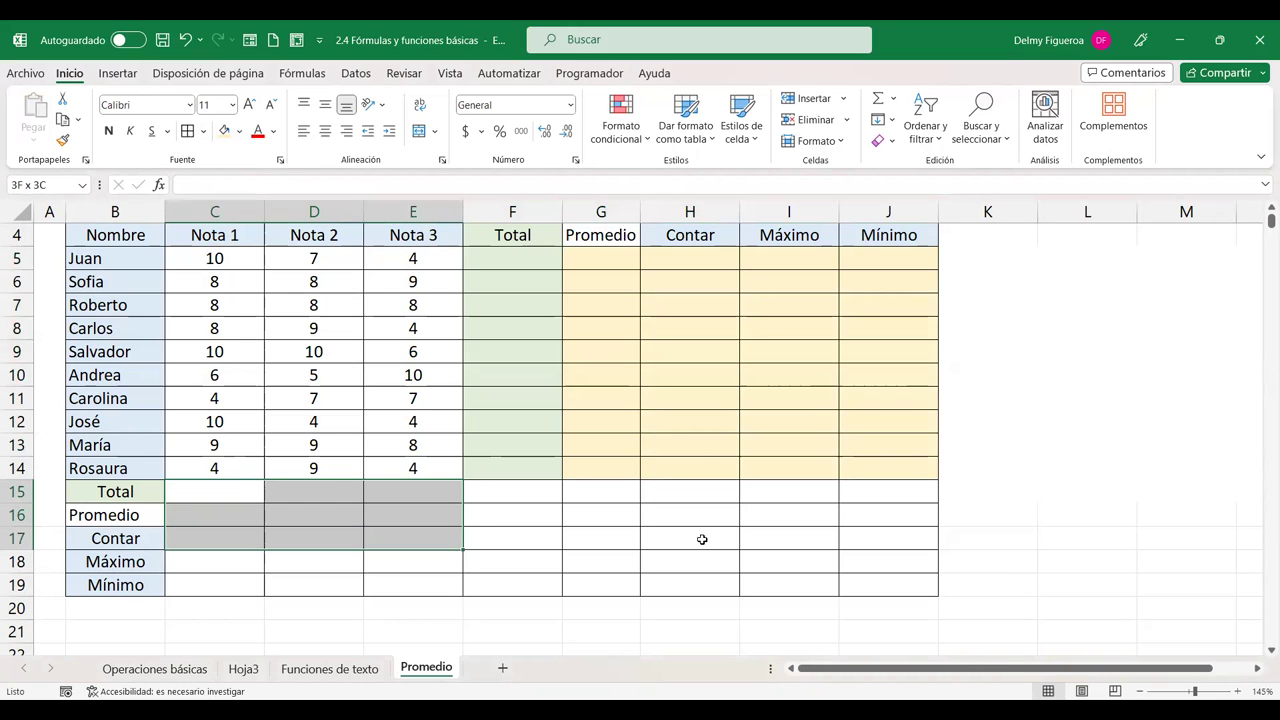
{"action": "mouse_move", "coordinate": [398, 522]}
{"action": "left_mouse_down"}
{"action": "mouse_move", "coordinate": [451, 486]}
{"action": "mouse_move", "coordinate": [438, 587]}
{"action": "mouse_move", "coordinate": [416, 571]}
{"action": "left_mouse_up"}
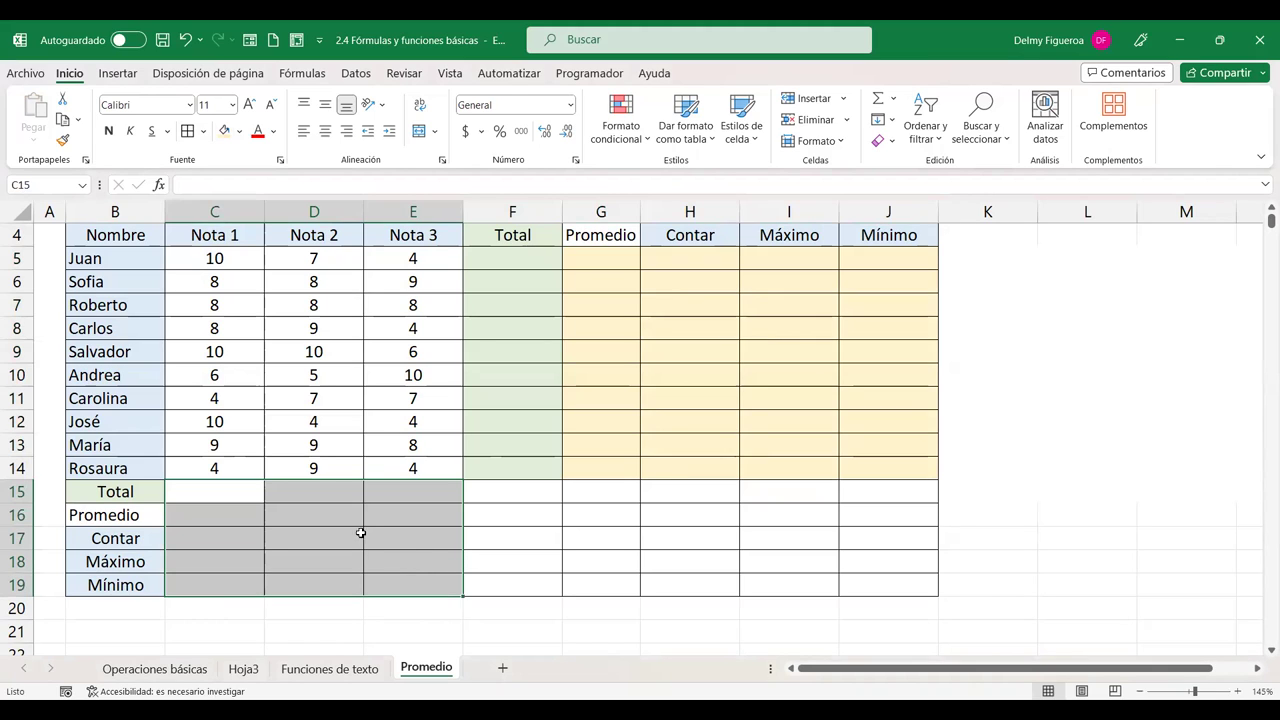
{"action": "left_click", "coordinate": [239, 133]}
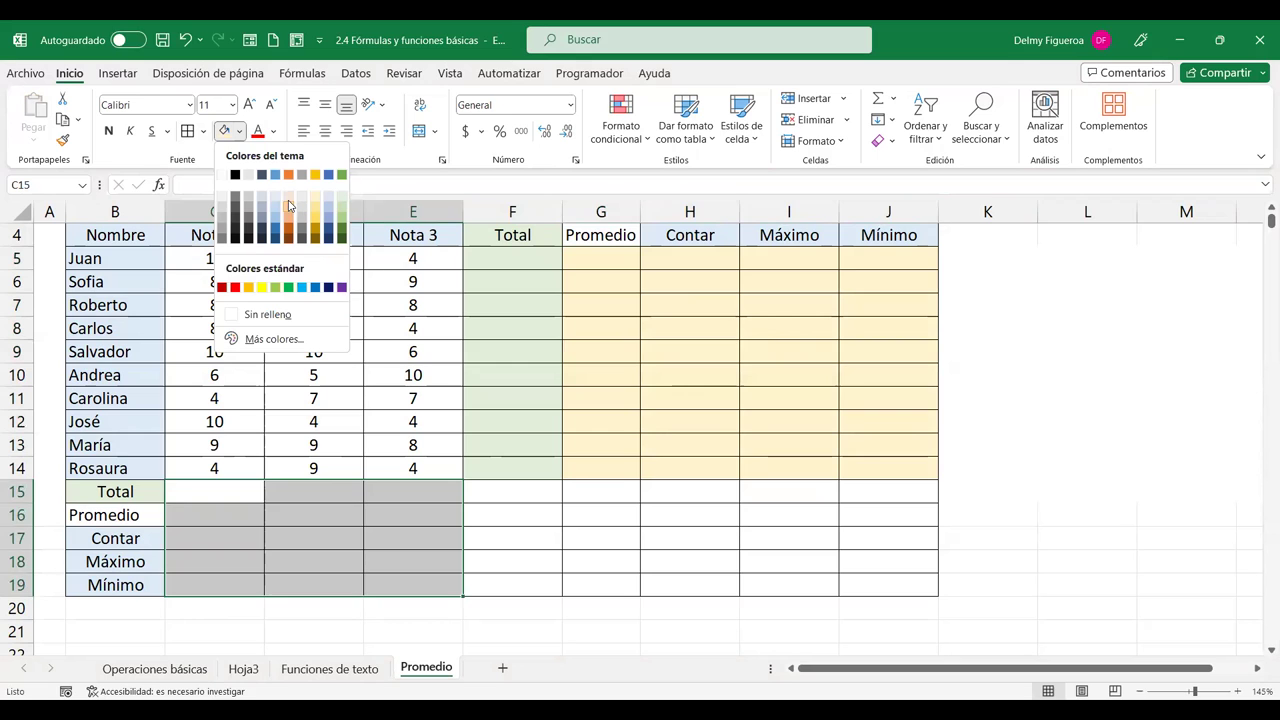
{"action": "left_click", "coordinate": [288, 194]}
{"action": "left_click", "coordinate": [625, 421]}
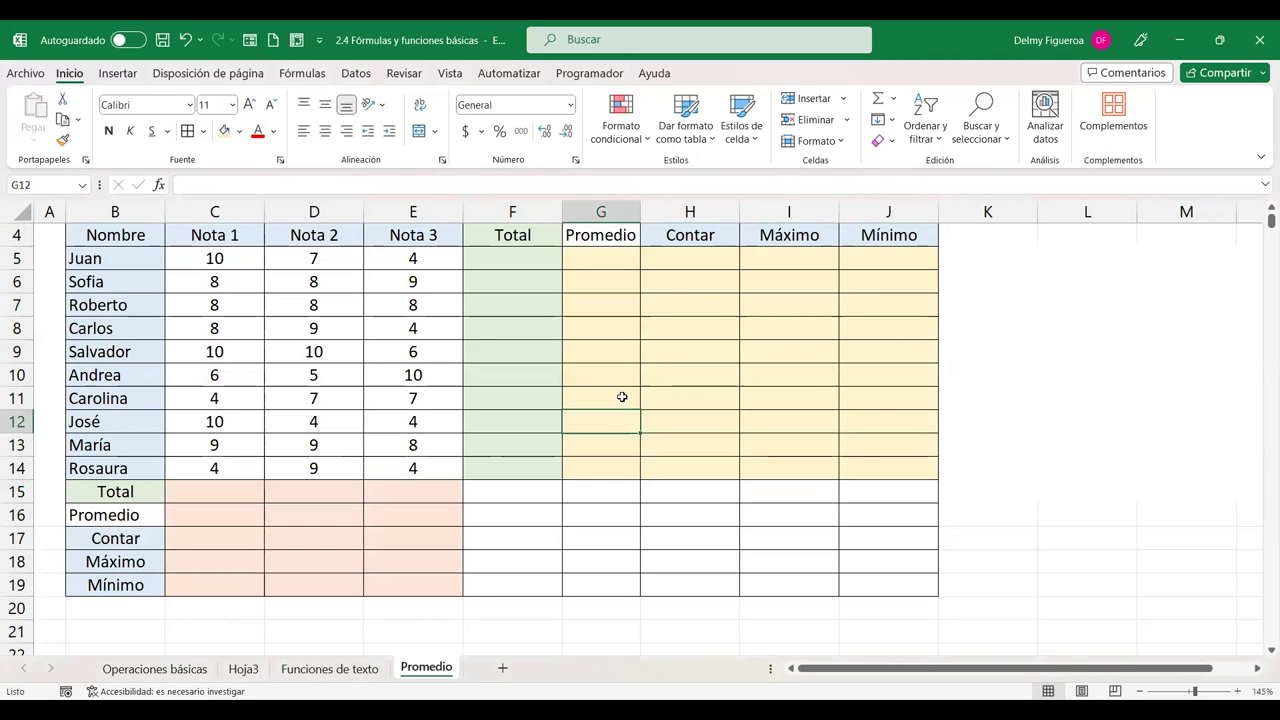
{"action": "left_click", "coordinate": [517, 256]}
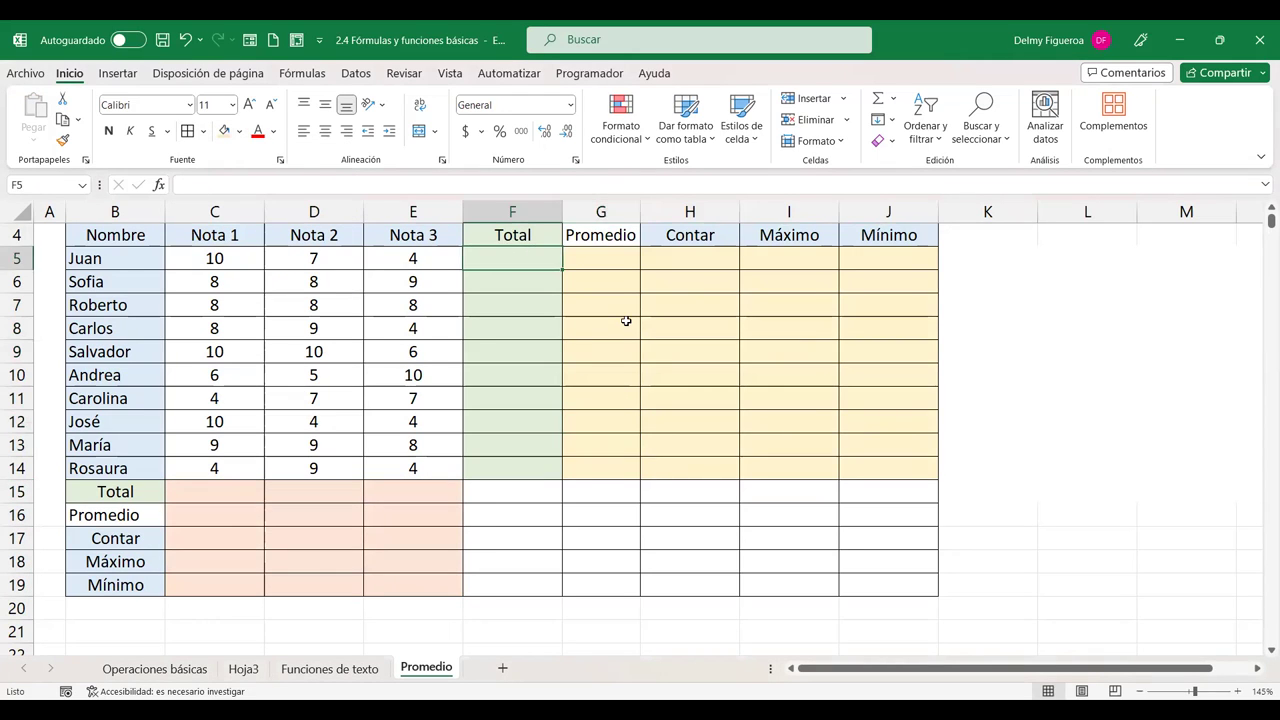
{"action": "scroll", "coordinate": [626, 321], "scroll_direction": "up", "scroll_amount": 1}
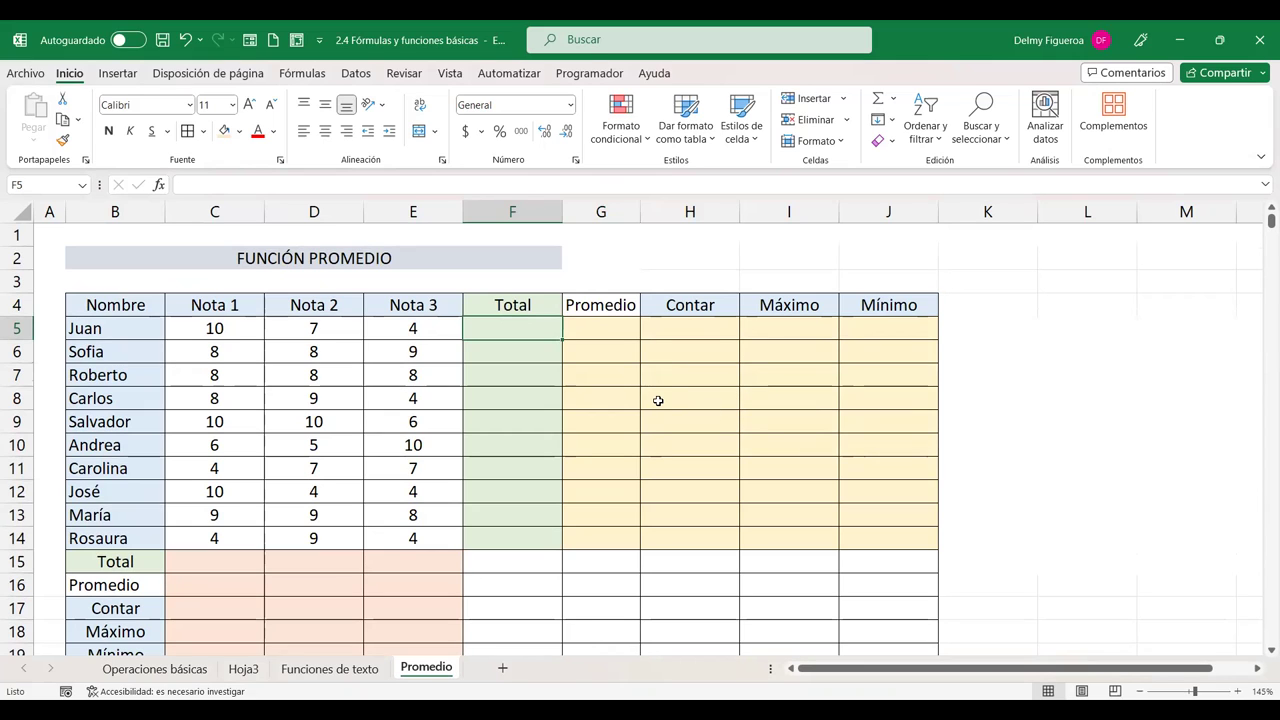
Step: Enter =SUMA(C5:E5) in F5, giving Juan a total of 21
{"action": "type", "text": "+"}
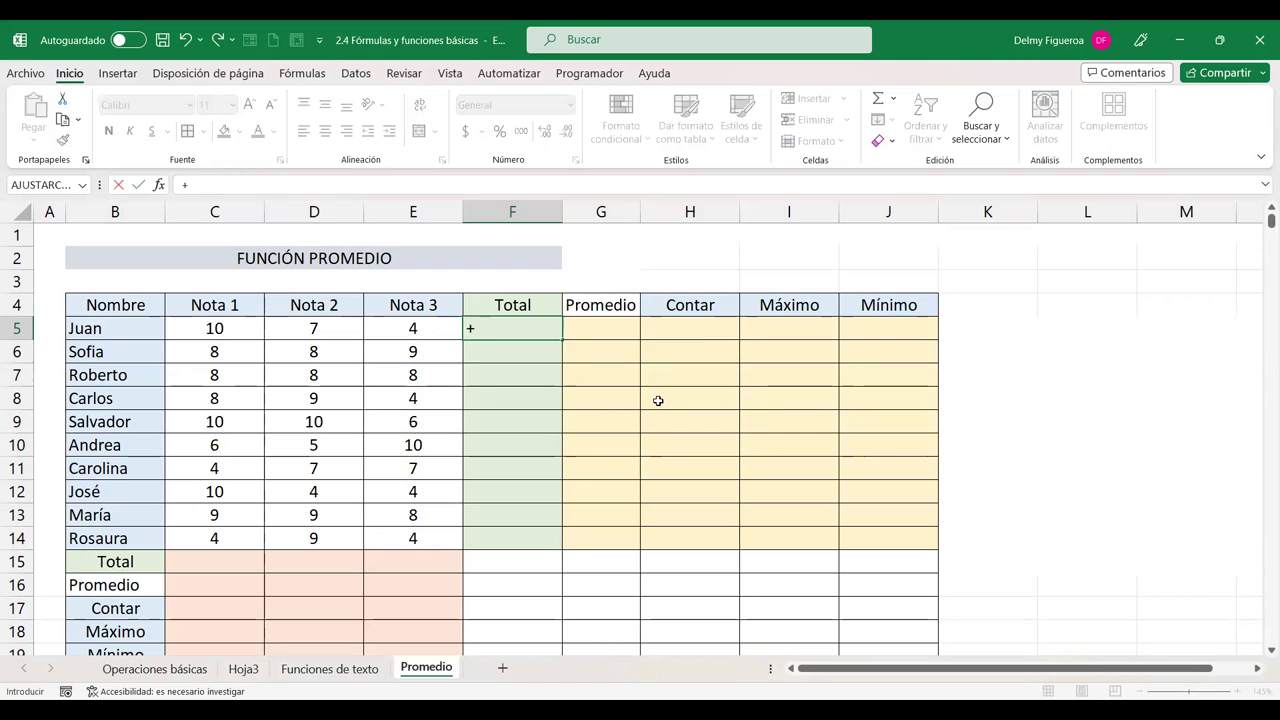
{"action": "type", "text": "sum"}
{"action": "double_click", "coordinate": [526, 350]}
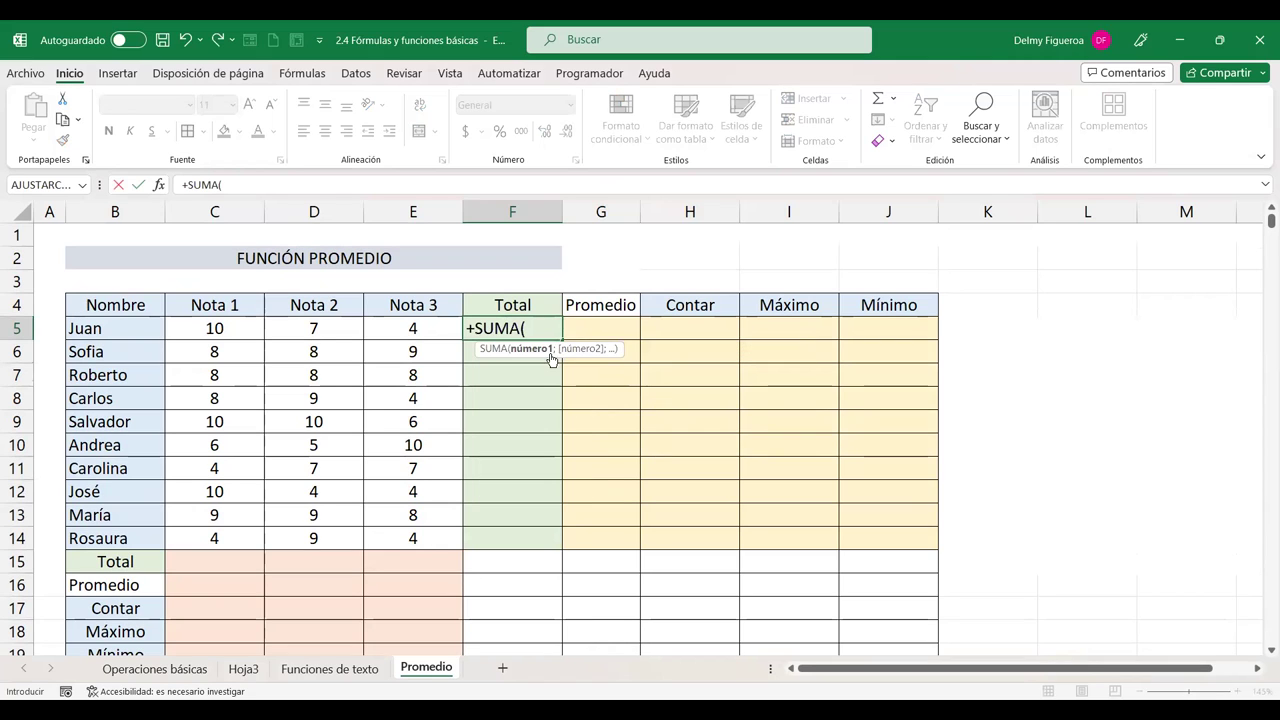
{"action": "left_click_drag", "start_coordinate": [239, 329], "coordinate": [409, 341]}
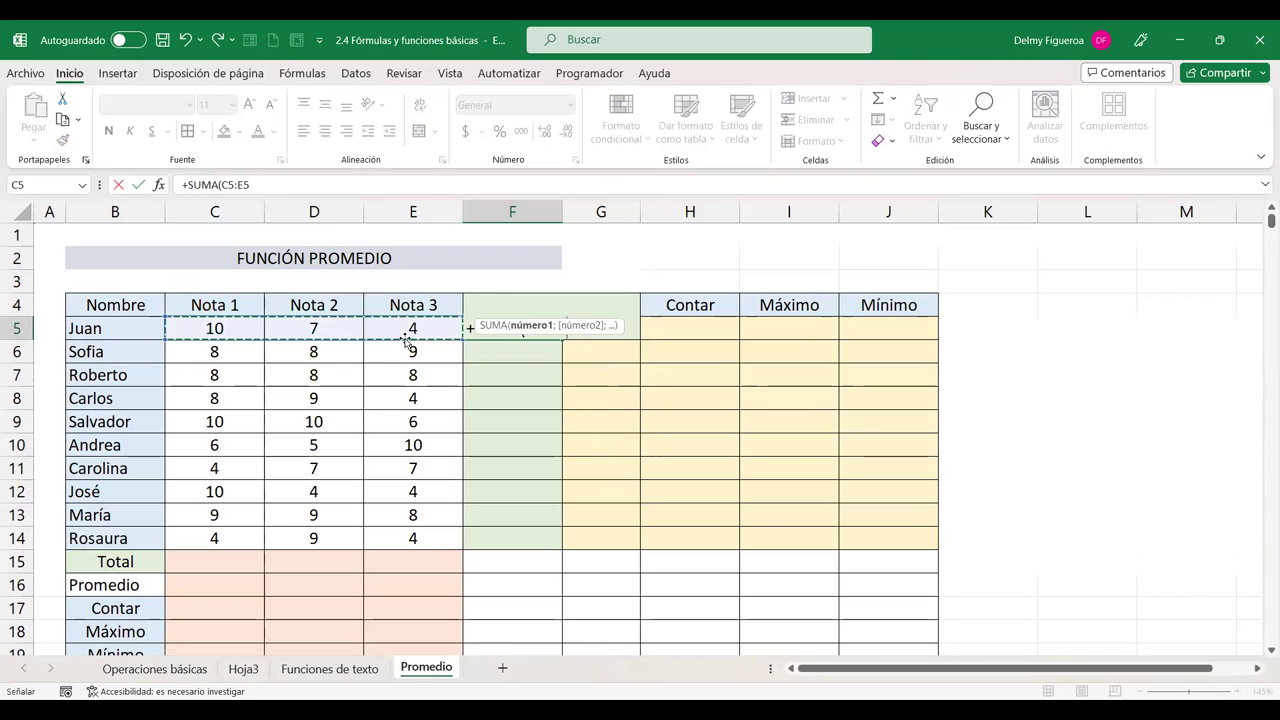
{"action": "key", "text": "Return"}
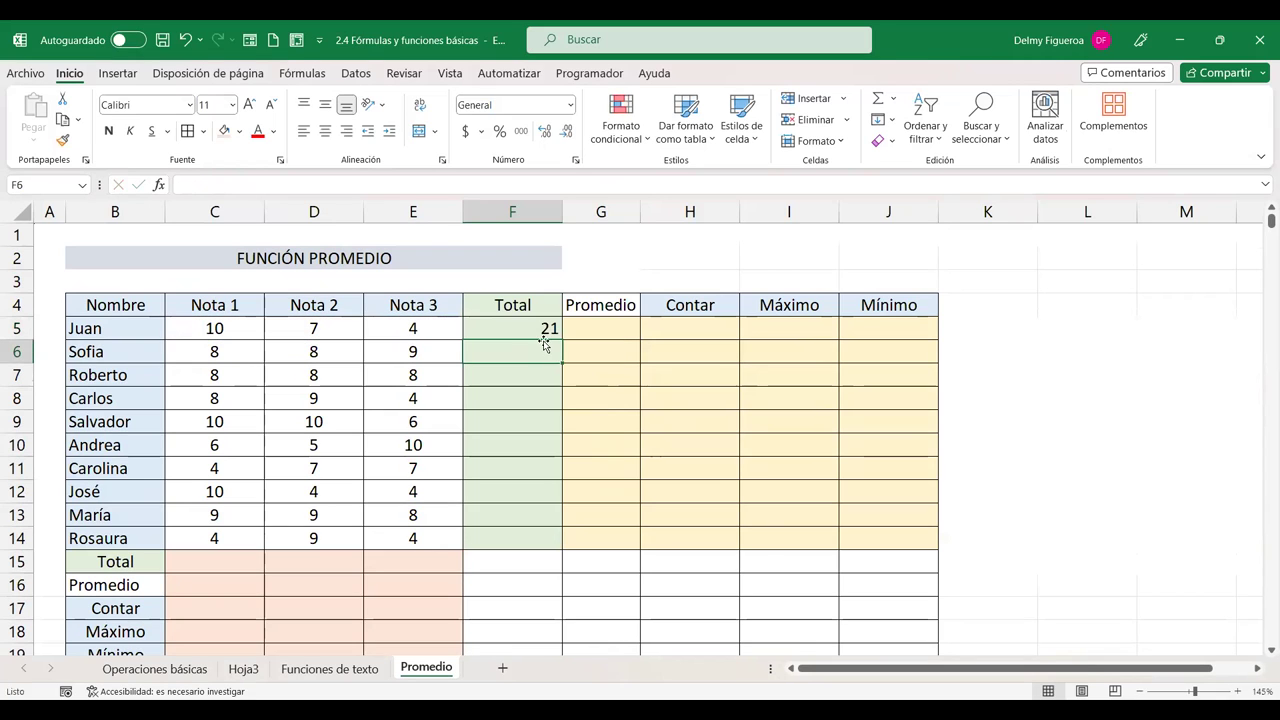
Step: Enter =PROMEDIO(C5:E5) in G5, giving Juan an average of 7
{"action": "left_click", "coordinate": [608, 327]}
{"action": "type", "text": "+"}
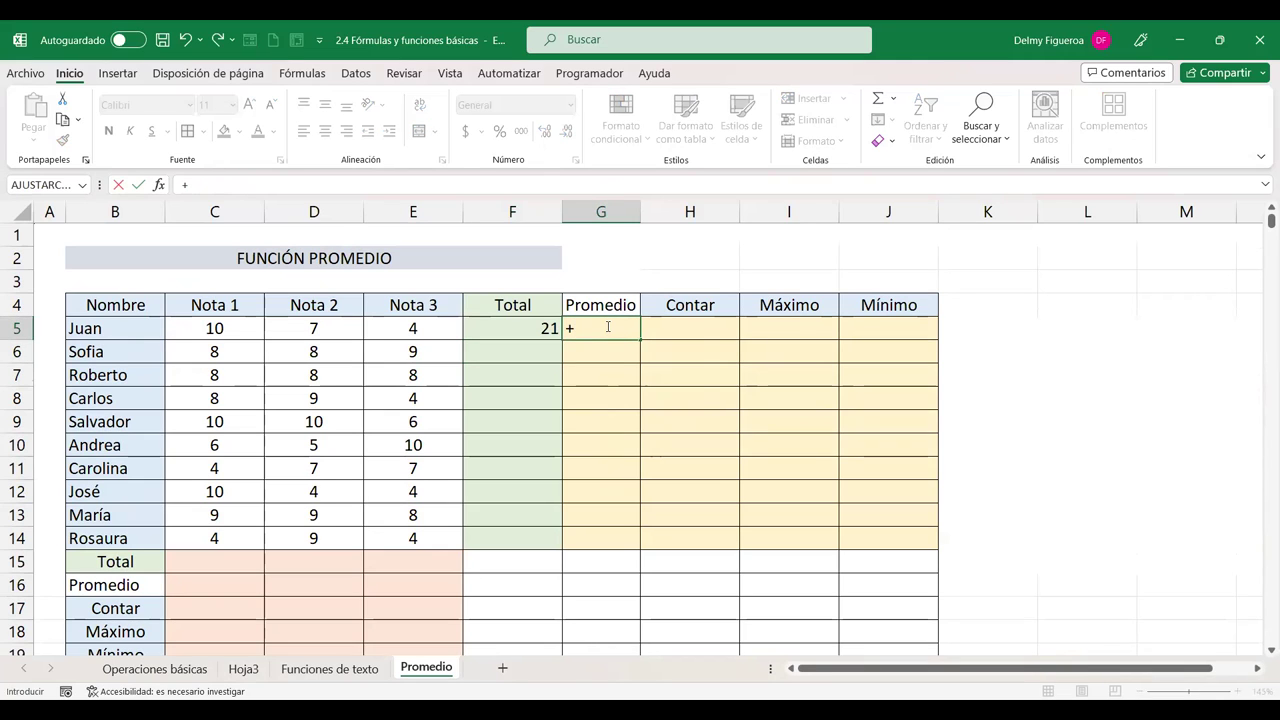
{"action": "type", "text": "prome"}
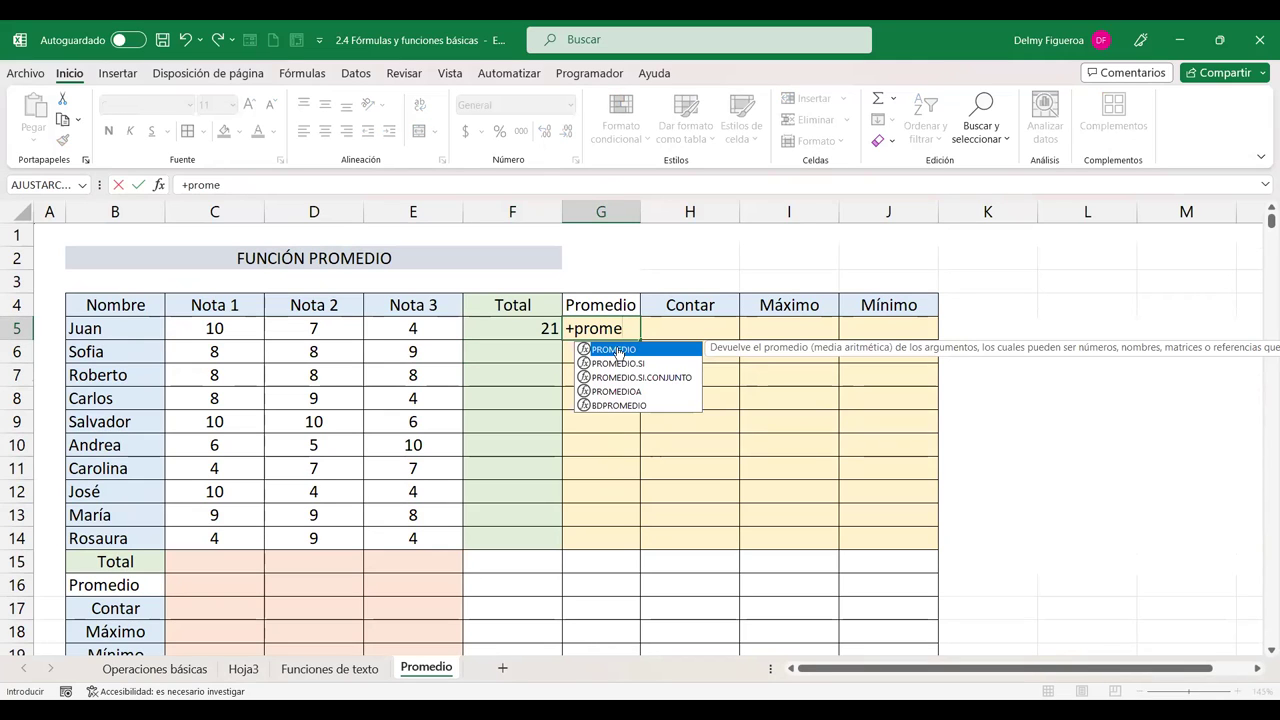
{"action": "double_click", "coordinate": [614, 350]}
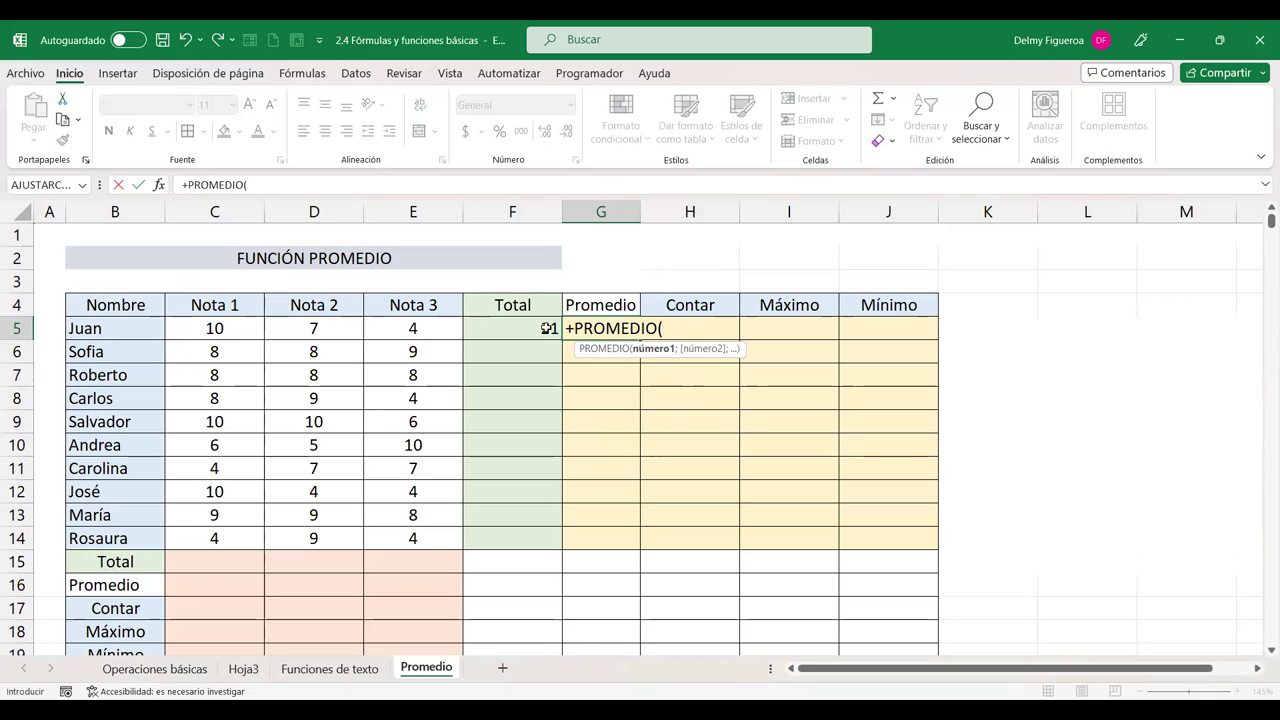
{"action": "left_click_drag", "start_coordinate": [214, 328], "coordinate": [380, 342]}
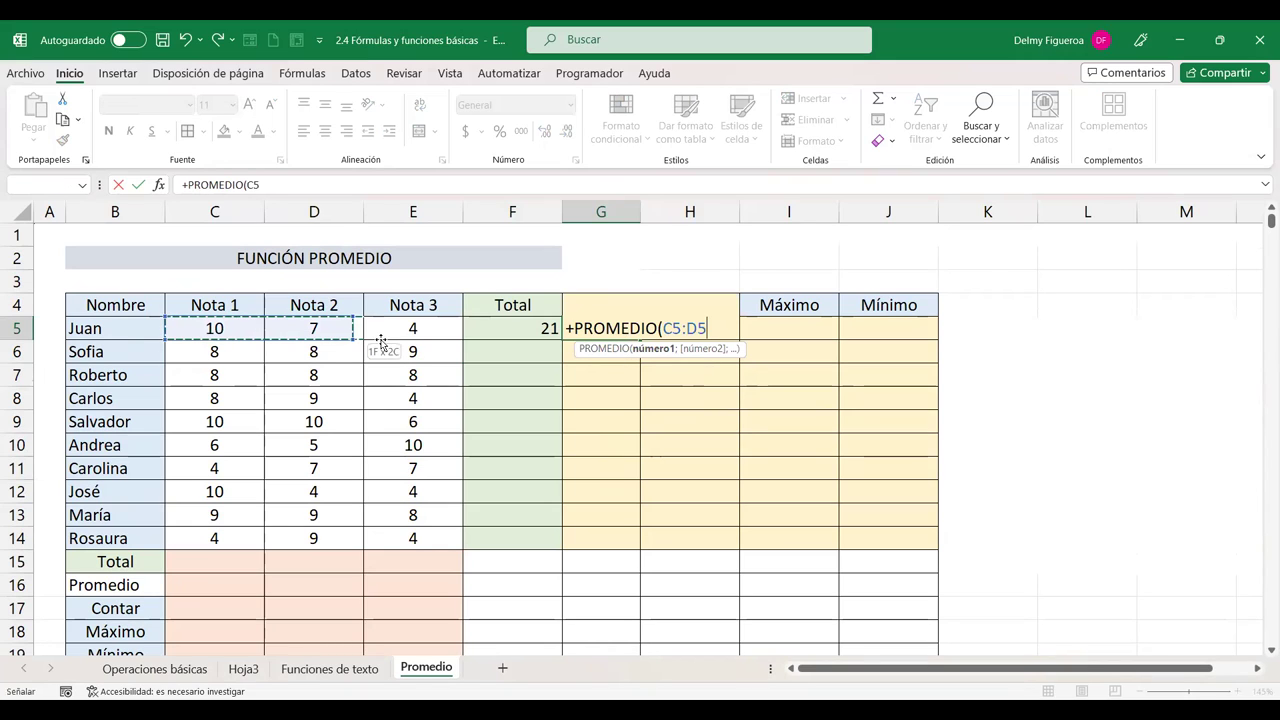
{"action": "left_click_drag", "start_coordinate": [262, 328], "coordinate": [380, 322]}
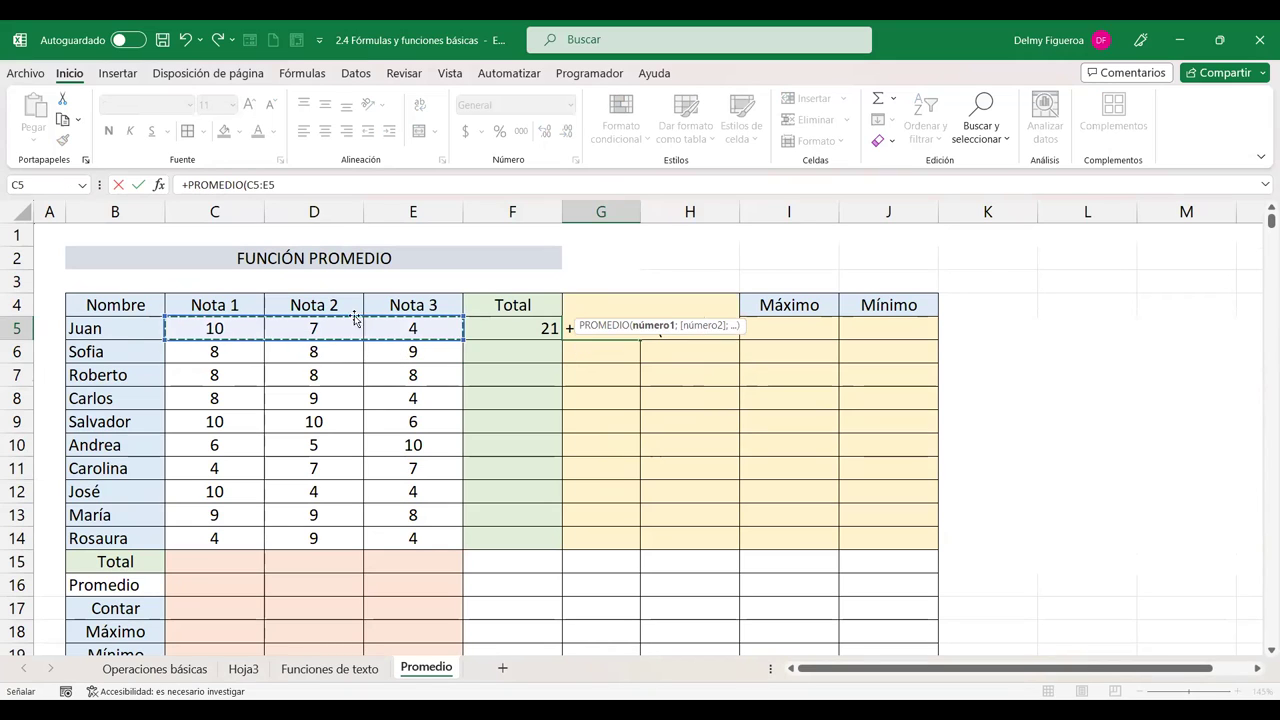
{"action": "key", "text": "Return"}
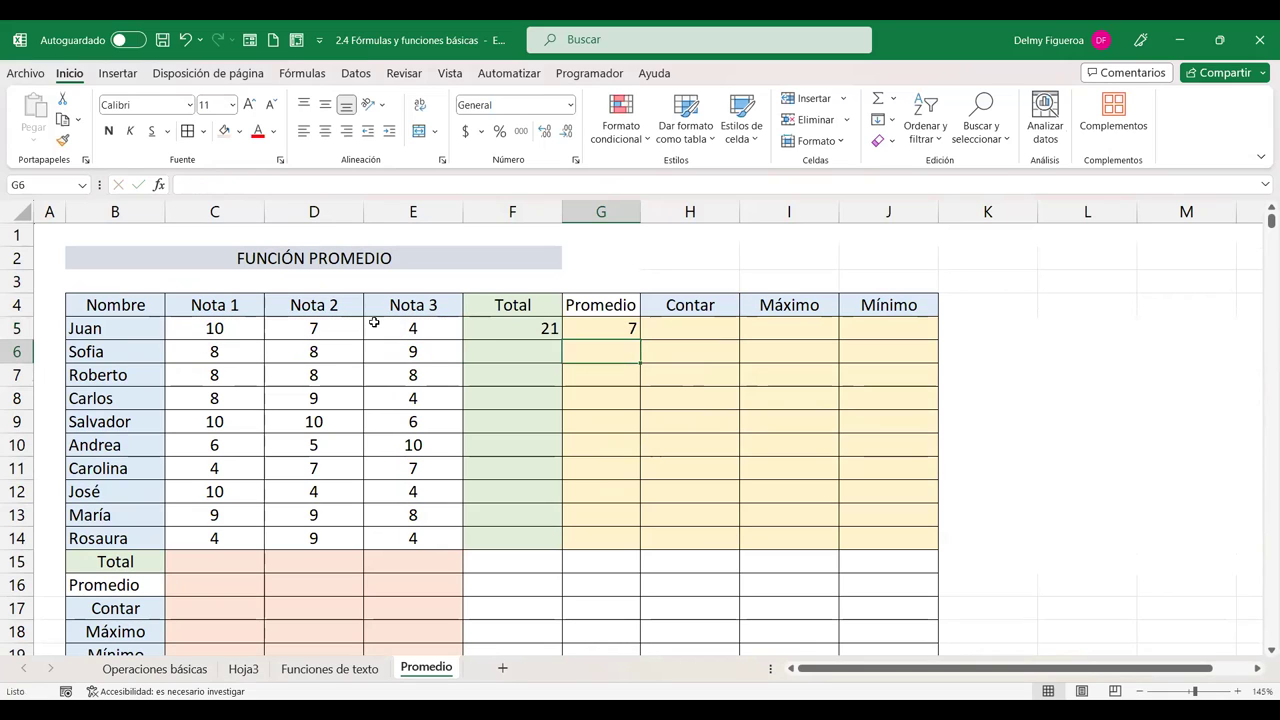
{"action": "left_click", "coordinate": [685, 329]}
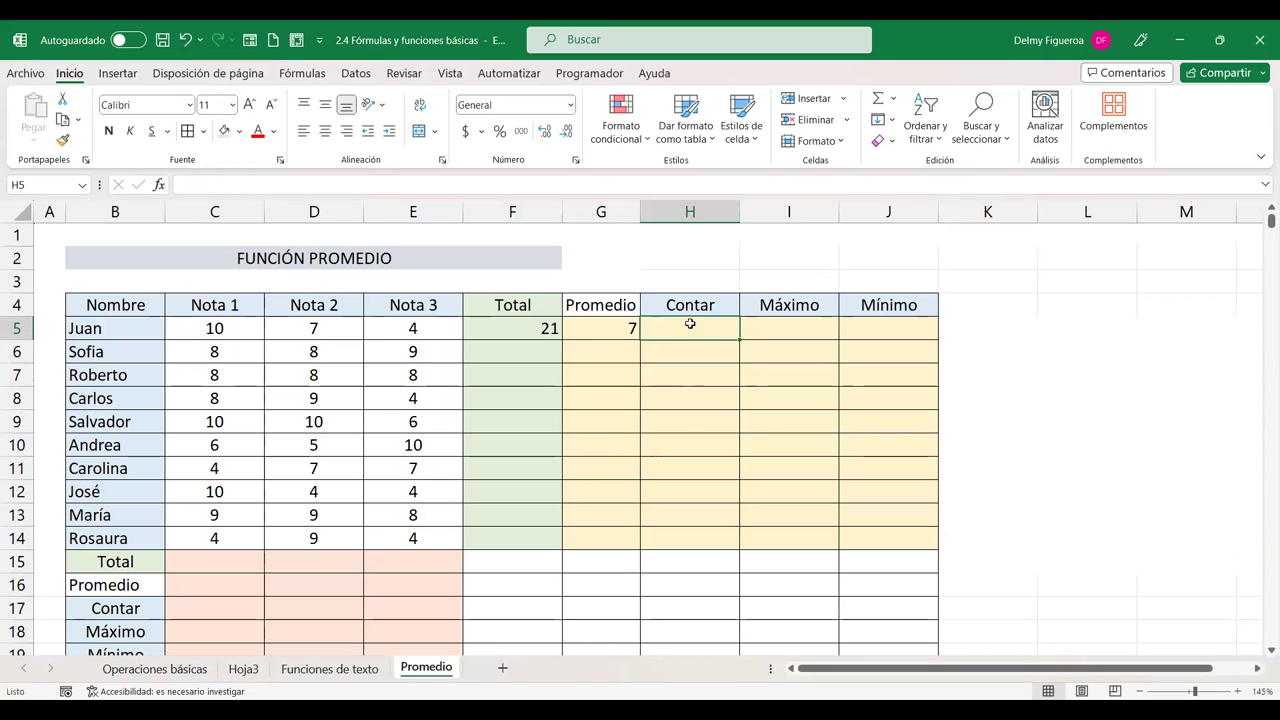
Step: Insert =CONTAR(C5:E5) in H5 via AutoSum, giving 3, and verify it against C5:E5
{"action": "left_click", "coordinate": [896, 100]}
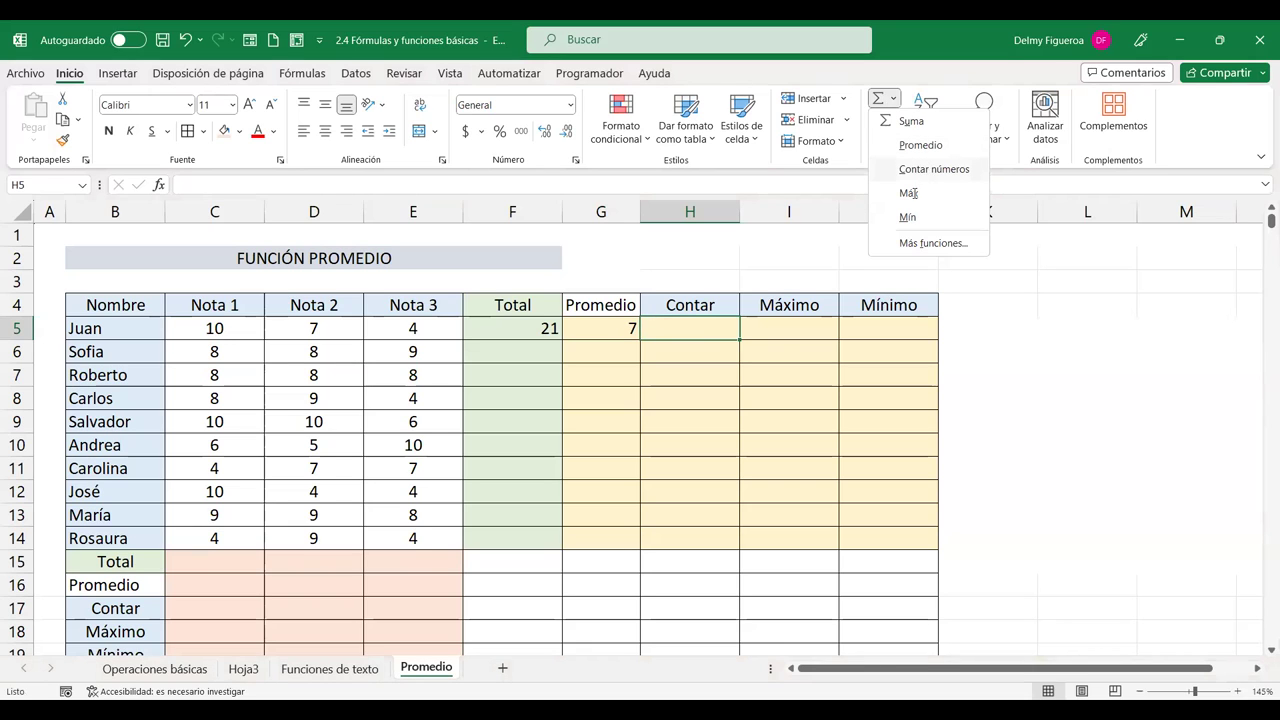
{"action": "key", "text": "Return"}
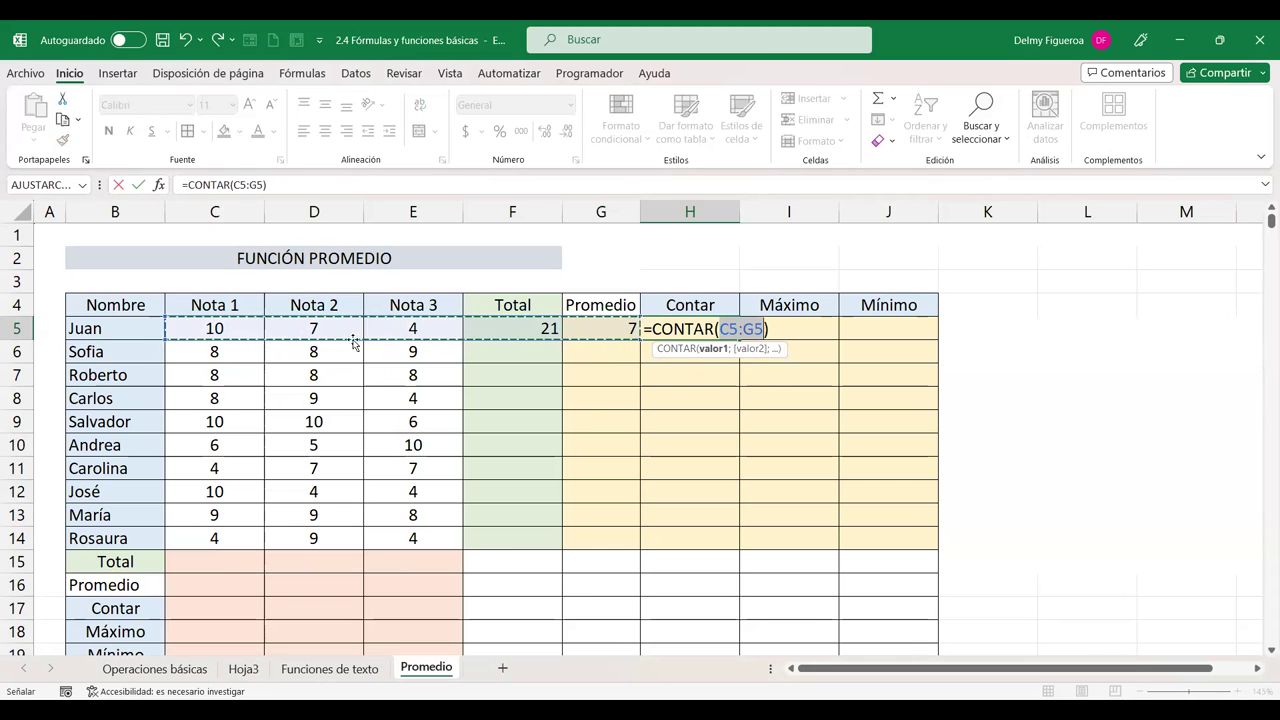
{"action": "left_click_drag", "start_coordinate": [215, 328], "coordinate": [391, 328]}
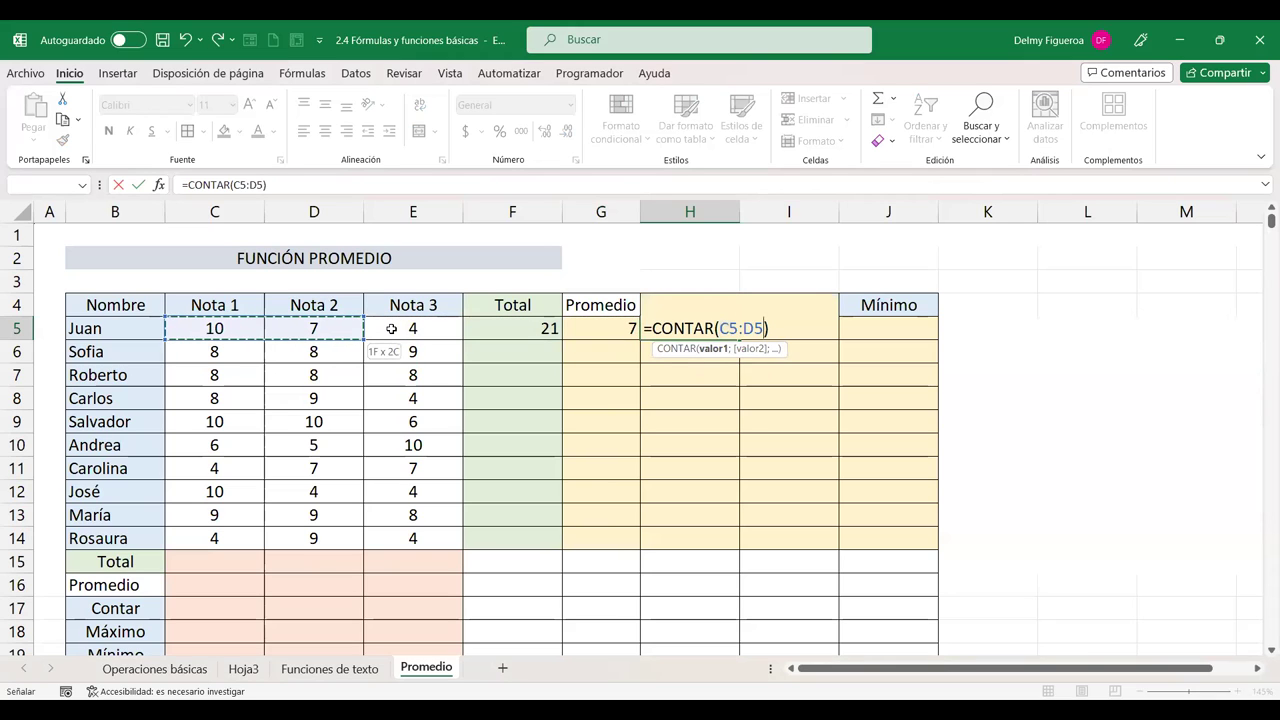
{"action": "left_click_drag", "start_coordinate": [243, 328], "coordinate": [427, 340]}
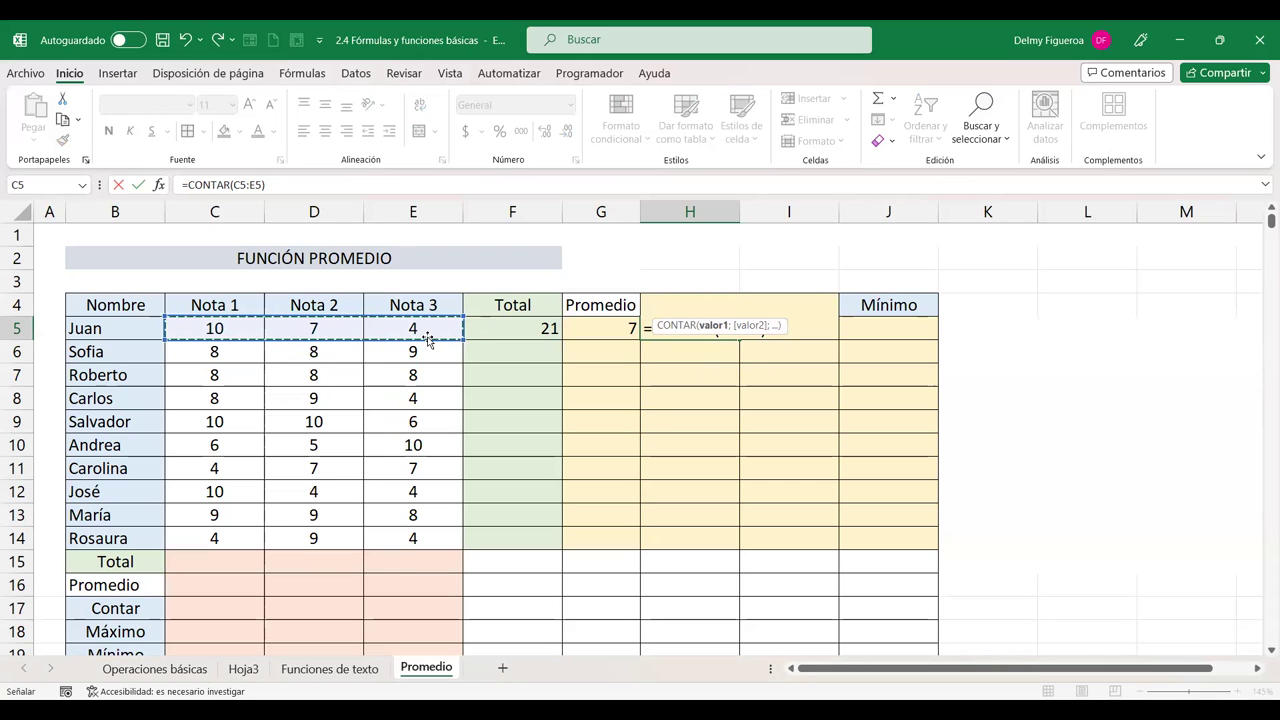
{"action": "key", "text": "Return"}
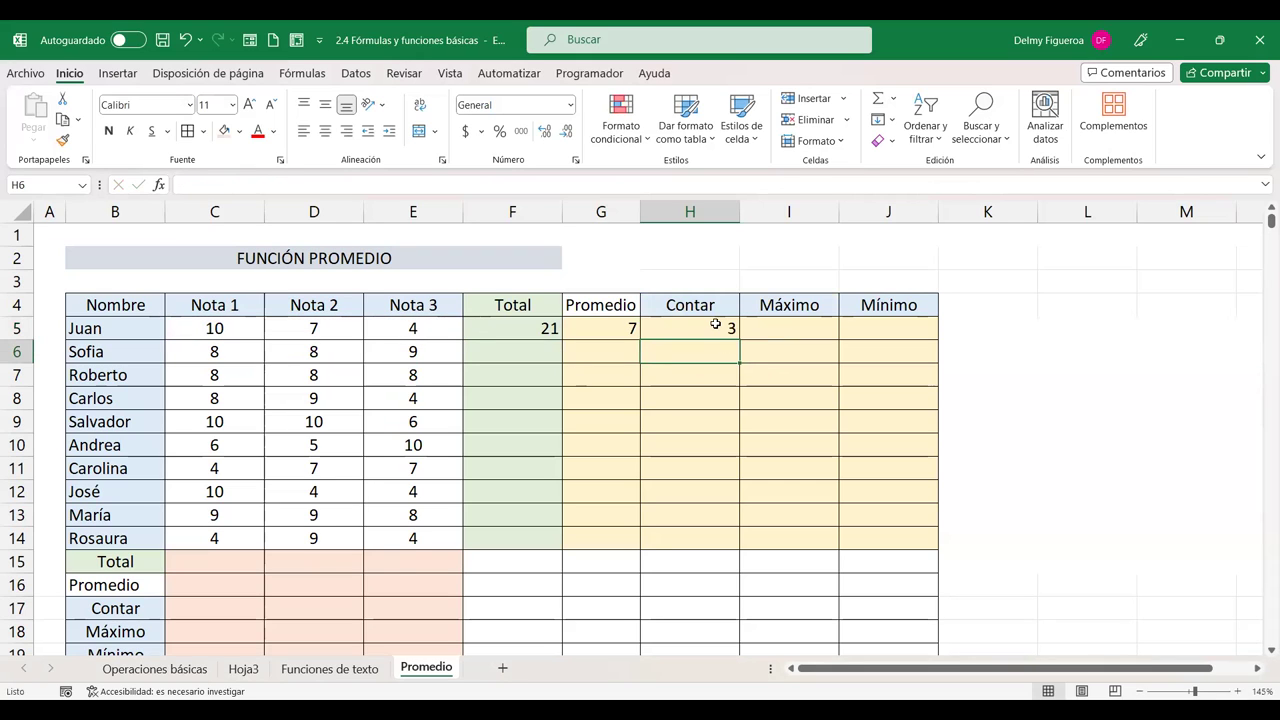
{"action": "left_click", "coordinate": [716, 325]}
{"action": "left_click_drag", "start_coordinate": [226, 330], "coordinate": [414, 335]}
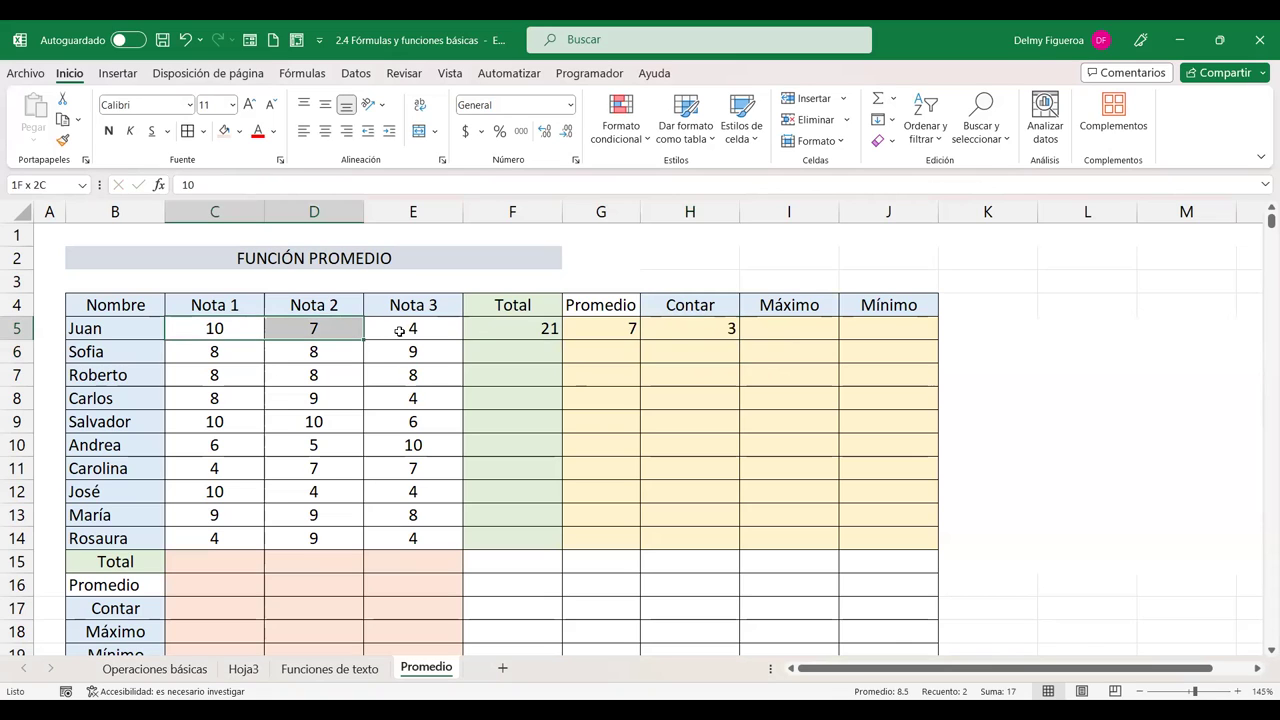
{"action": "left_click", "coordinate": [703, 328]}
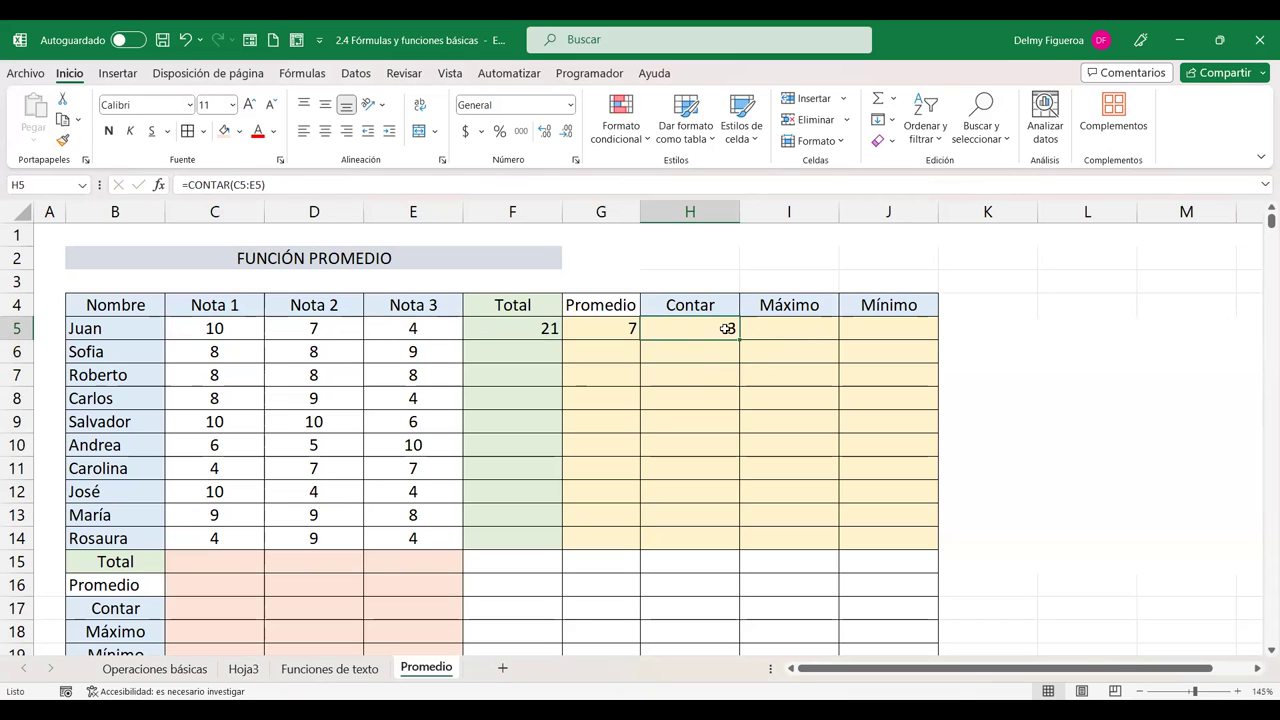
Step: Enter a MAX formula over C5:E5 in I5, showing Juan's highest grade, 10
{"action": "left_click", "coordinate": [806, 328]}
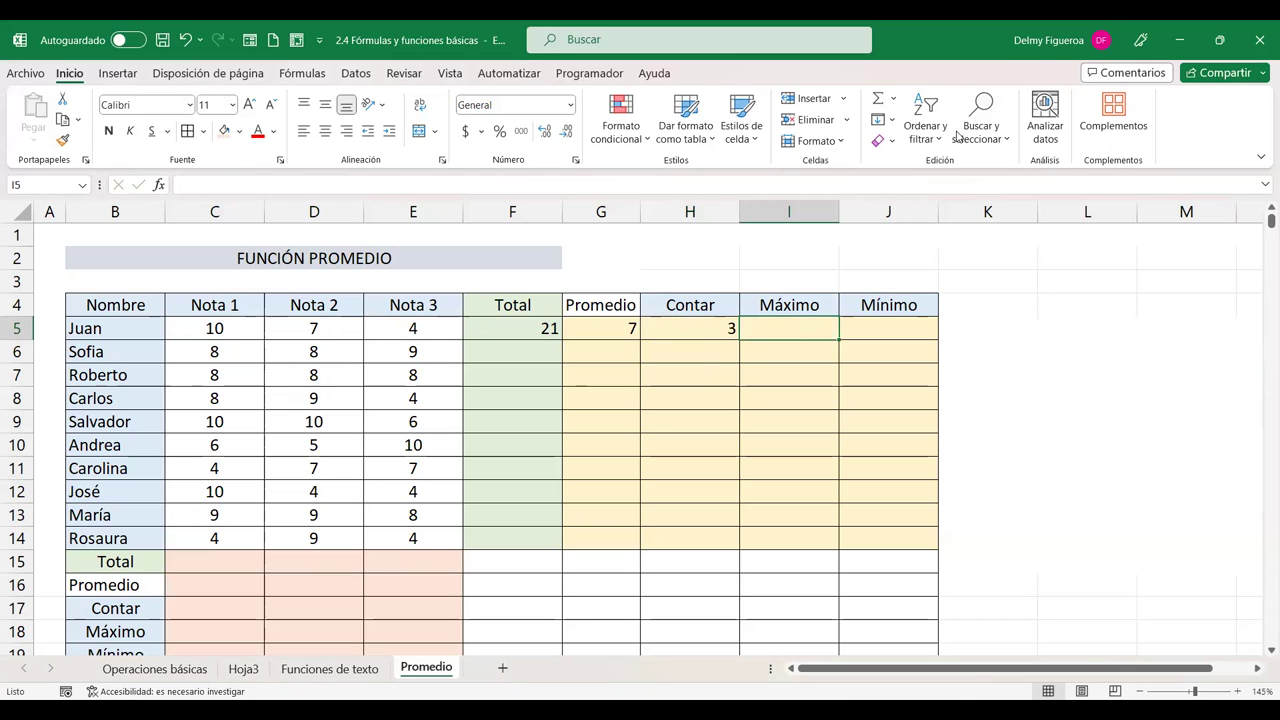
{"action": "left_click", "coordinate": [893, 100]}
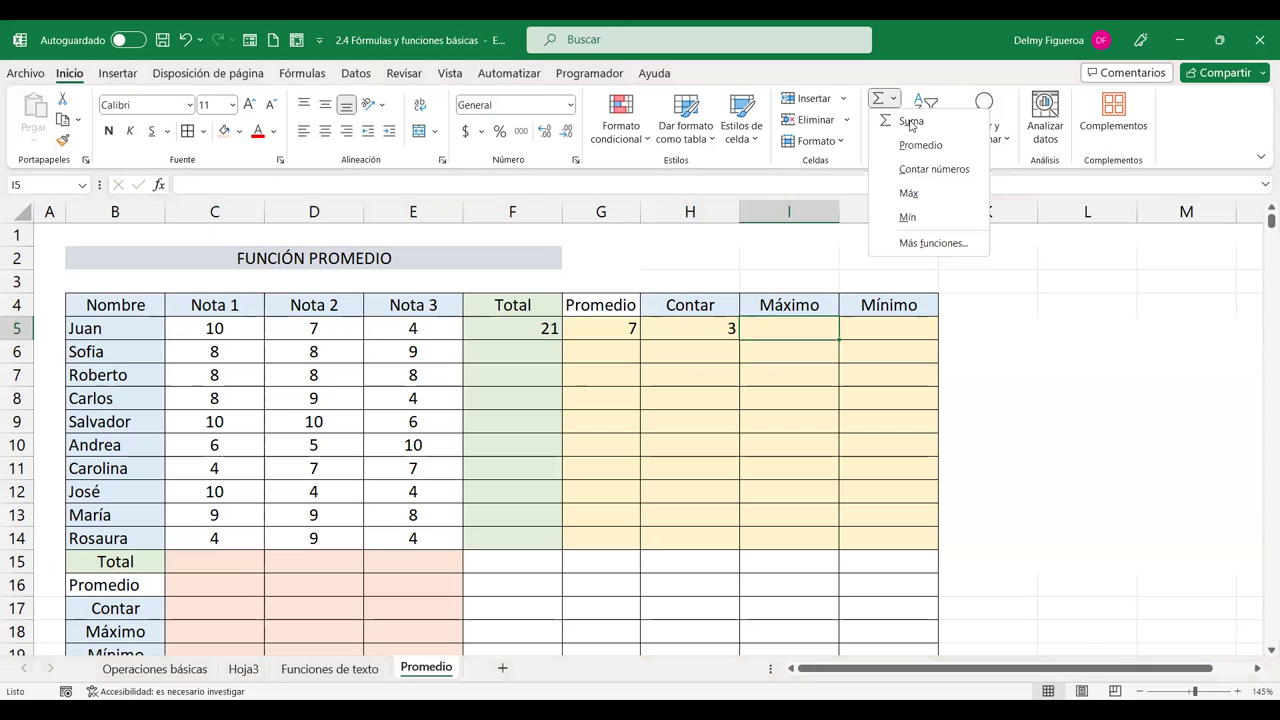
{"action": "left_click", "coordinate": [905, 203]}
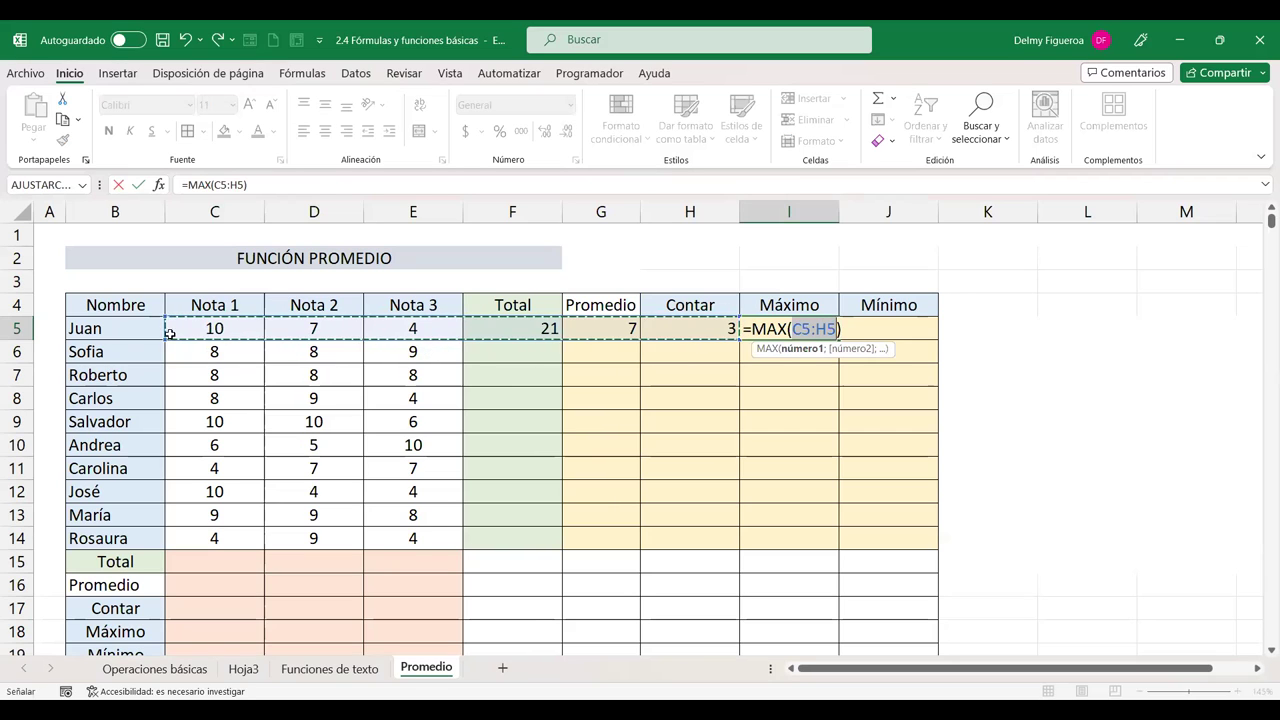
{"action": "left_click_drag", "start_coordinate": [211, 330], "coordinate": [415, 330]}
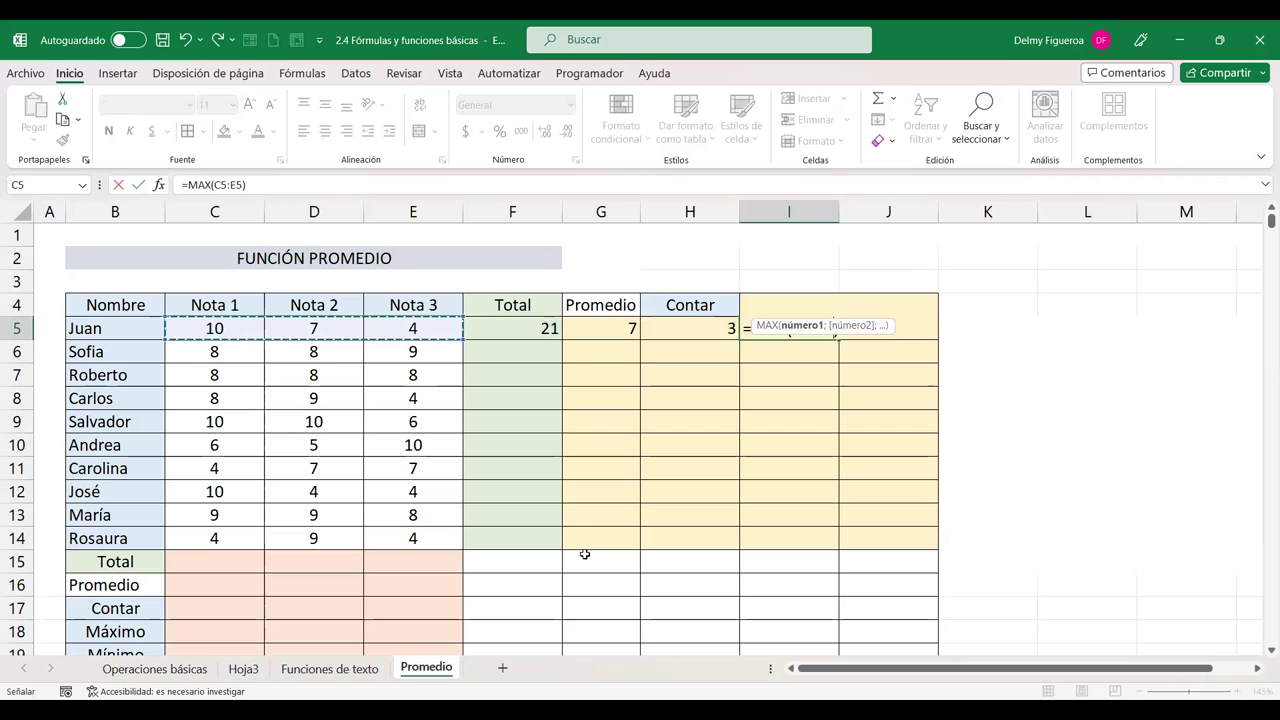
{"action": "key", "text": "Return"}
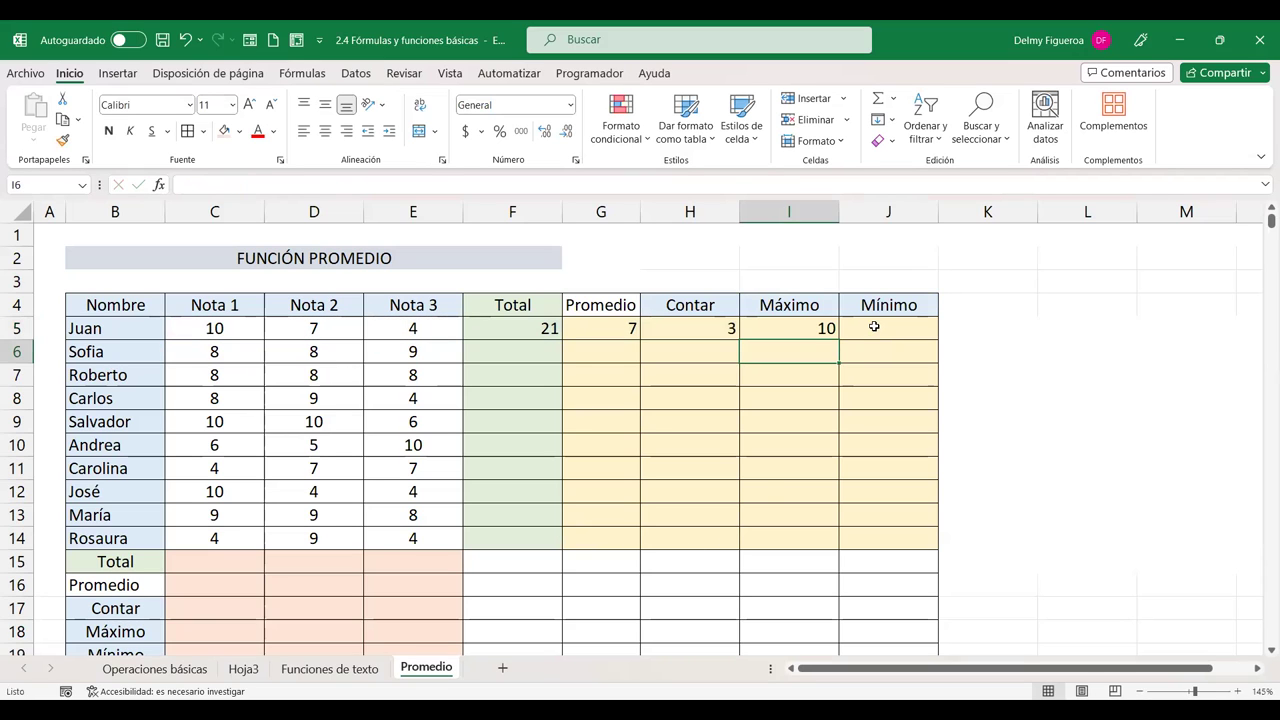
Step: Enter a MIN formula over C5:E5 in J5, showing Juan's lowest grade, 4
{"action": "left_click", "coordinate": [873, 327]}
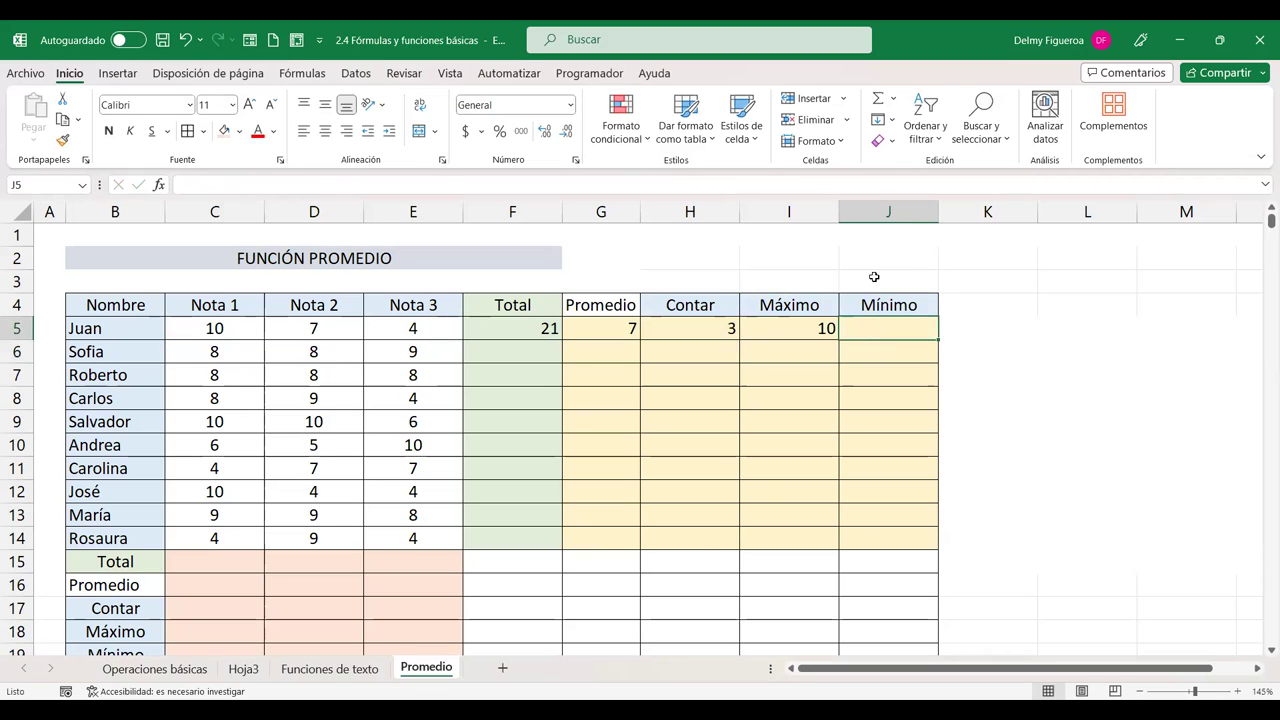
{"action": "left_click", "coordinate": [893, 99]}
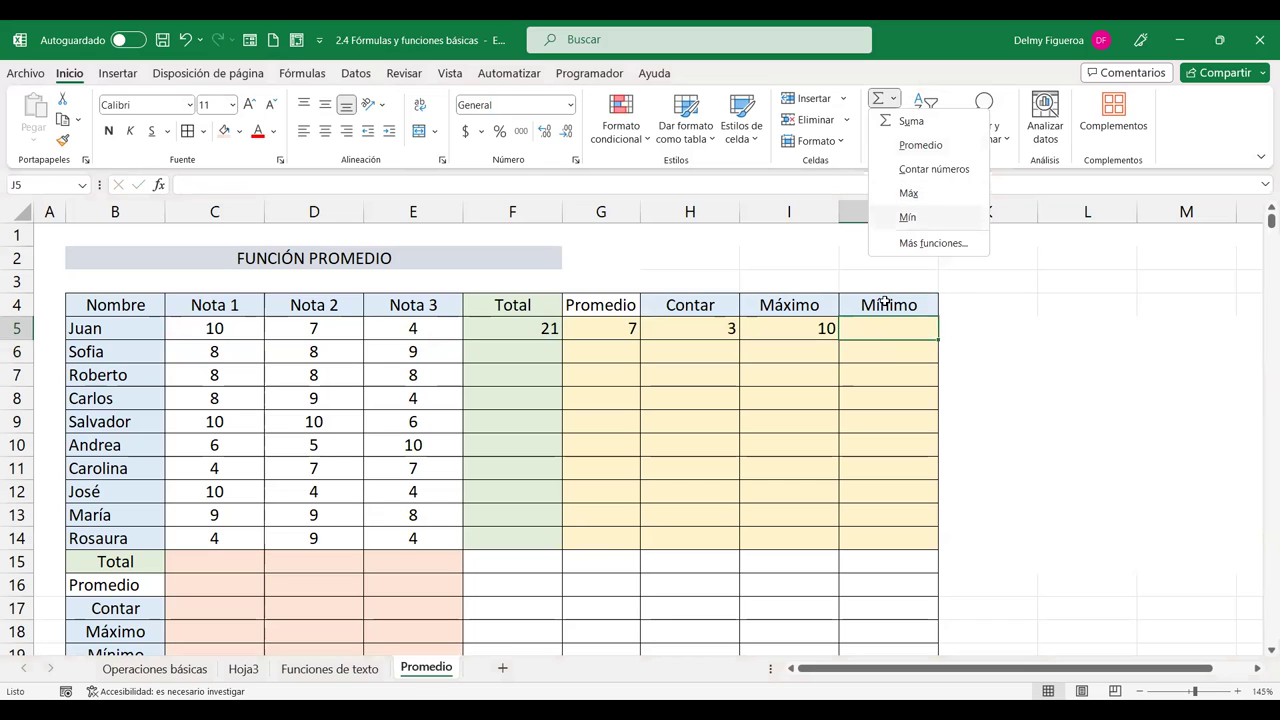
{"action": "left_click", "coordinate": [907, 217]}
{"action": "left_click_drag", "start_coordinate": [214, 328], "coordinate": [410, 329]}
{"action": "key", "text": "Return"}
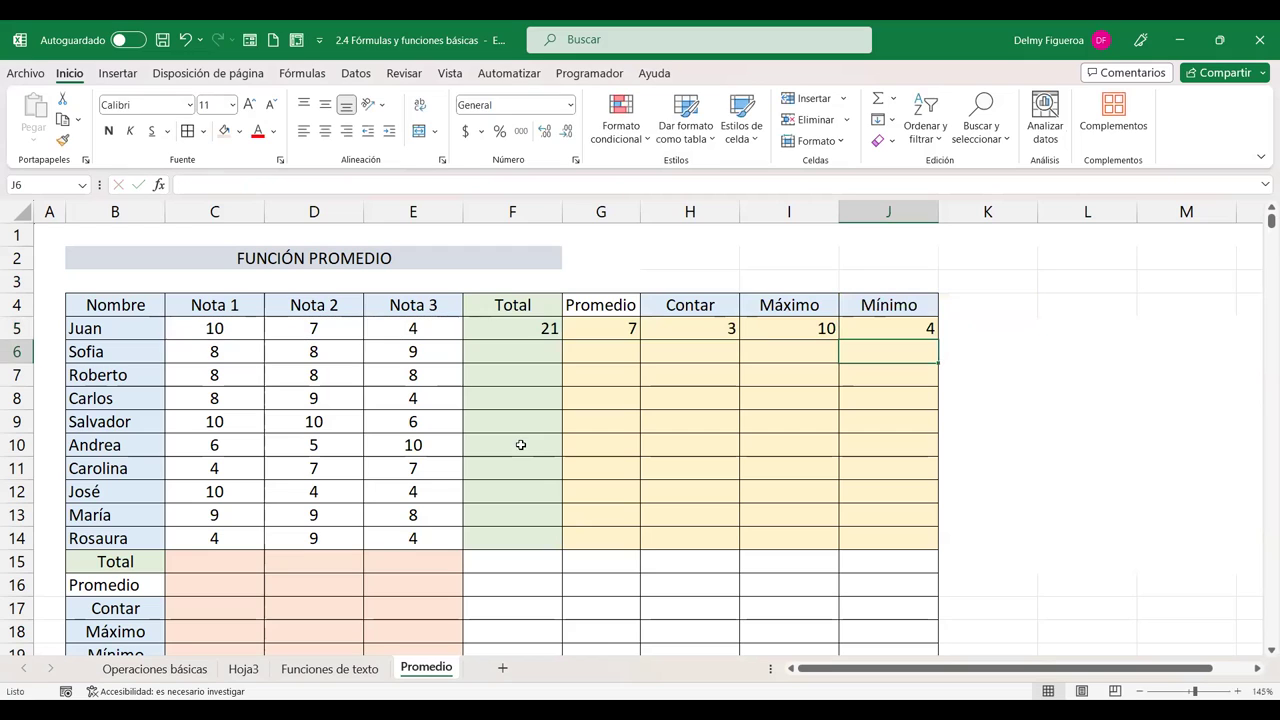
Step: Copy Juan's F5:J5 formulas down to row 14 and show F5:J14 with no decimal places
{"action": "left_click_drag", "start_coordinate": [515, 328], "coordinate": [922, 334]}
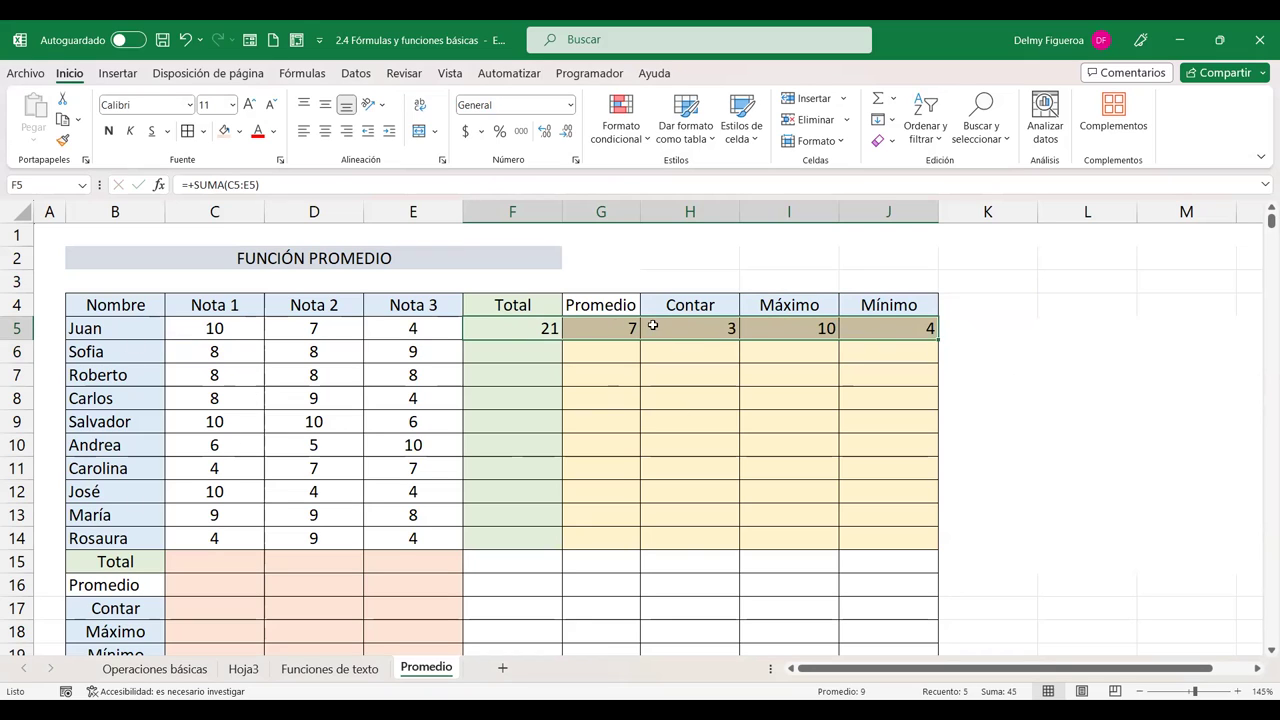
{"action": "left_click_drag", "start_coordinate": [938, 338], "coordinate": [942, 548]}
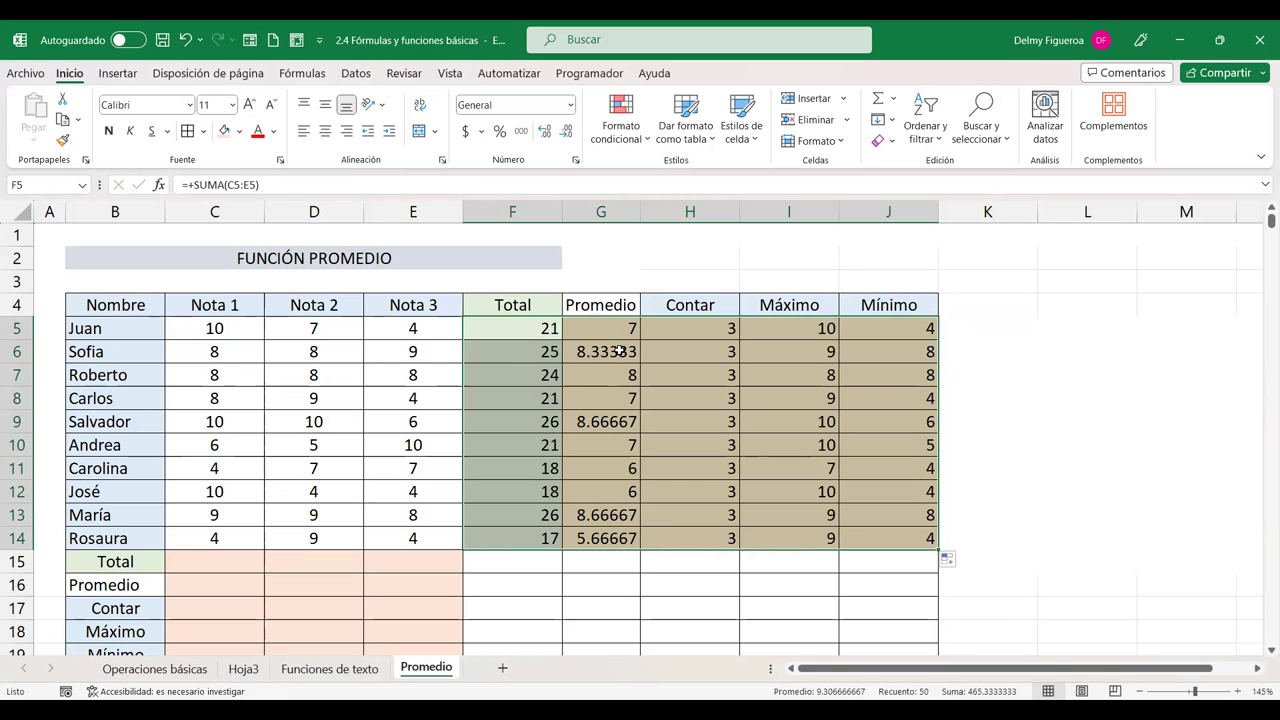
{"action": "left_click", "coordinate": [567, 134]}
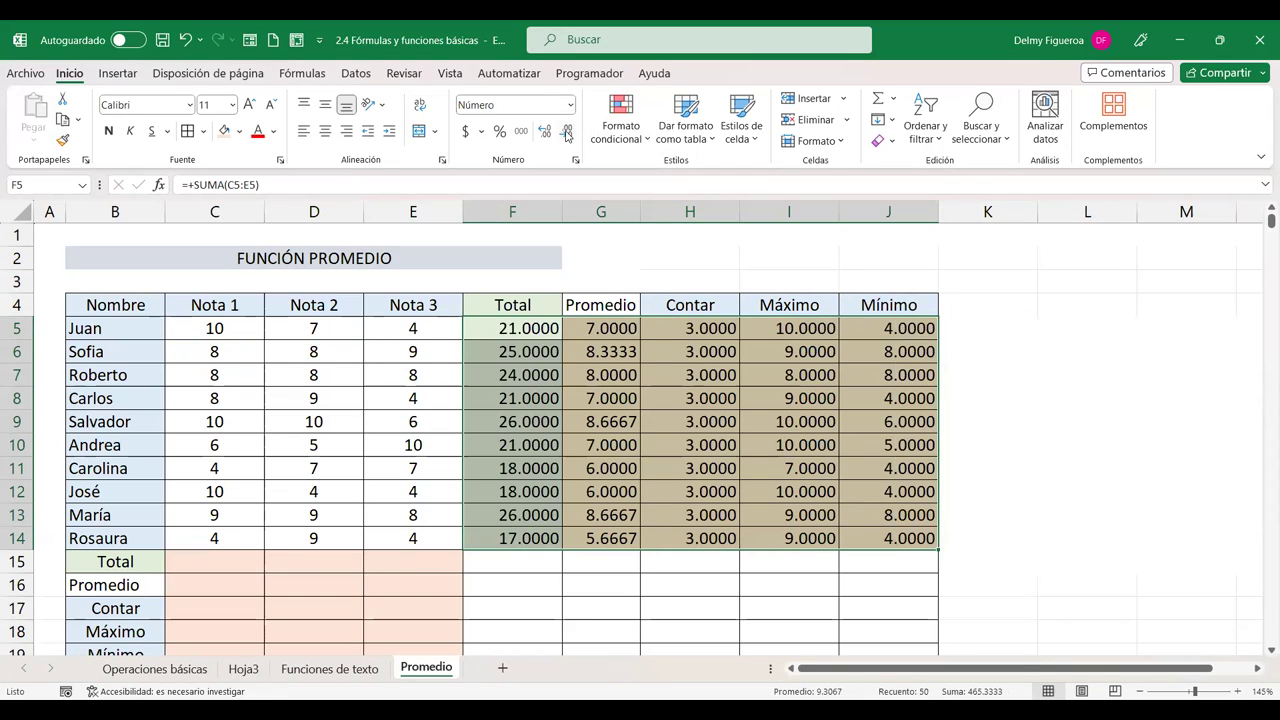
{"action": "left_click", "coordinate": [567, 134]}
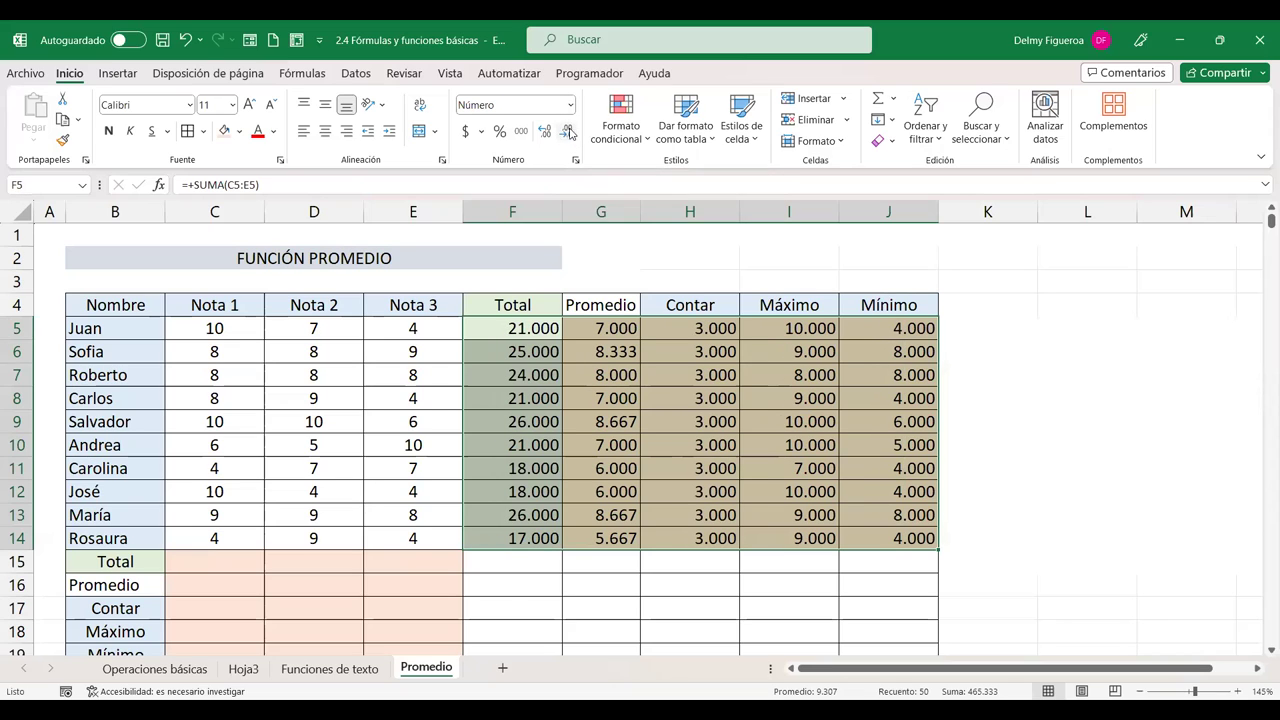
{"action": "left_click", "coordinate": [567, 134]}
{"action": "left_click", "coordinate": [567, 134]}
{"action": "left_click", "coordinate": [567, 134]}
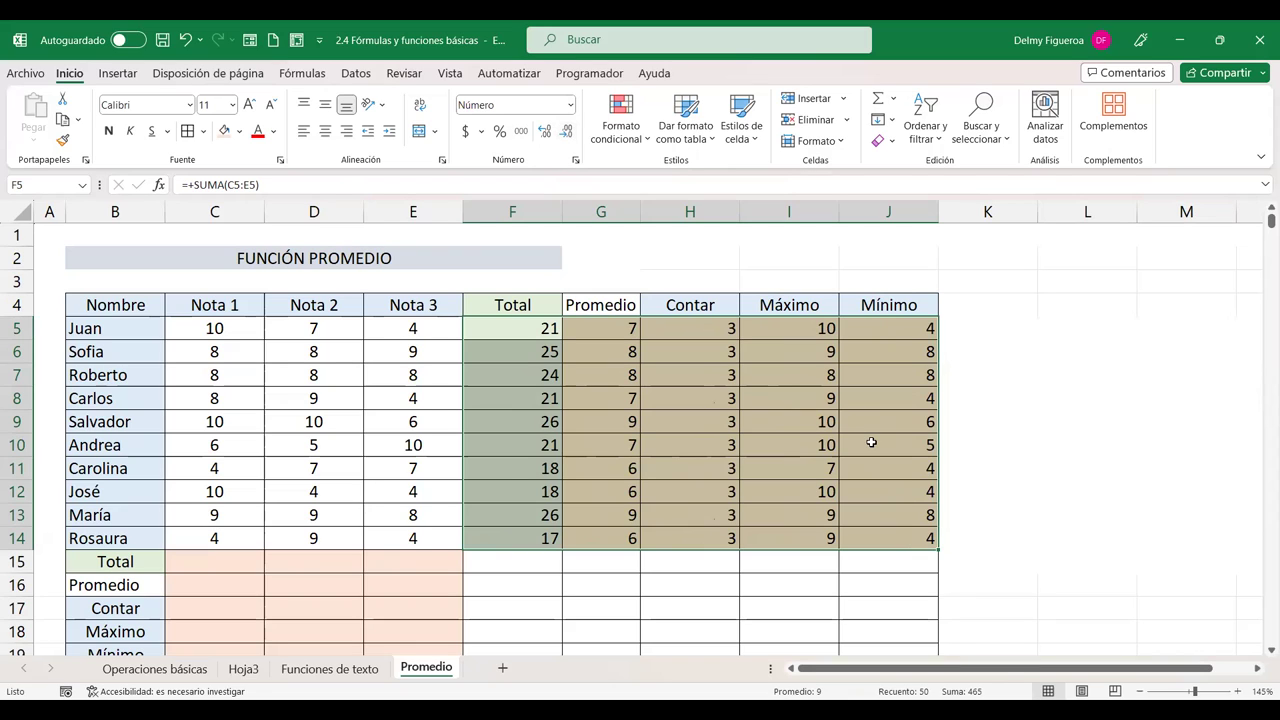
{"action": "left_click", "coordinate": [716, 376]}
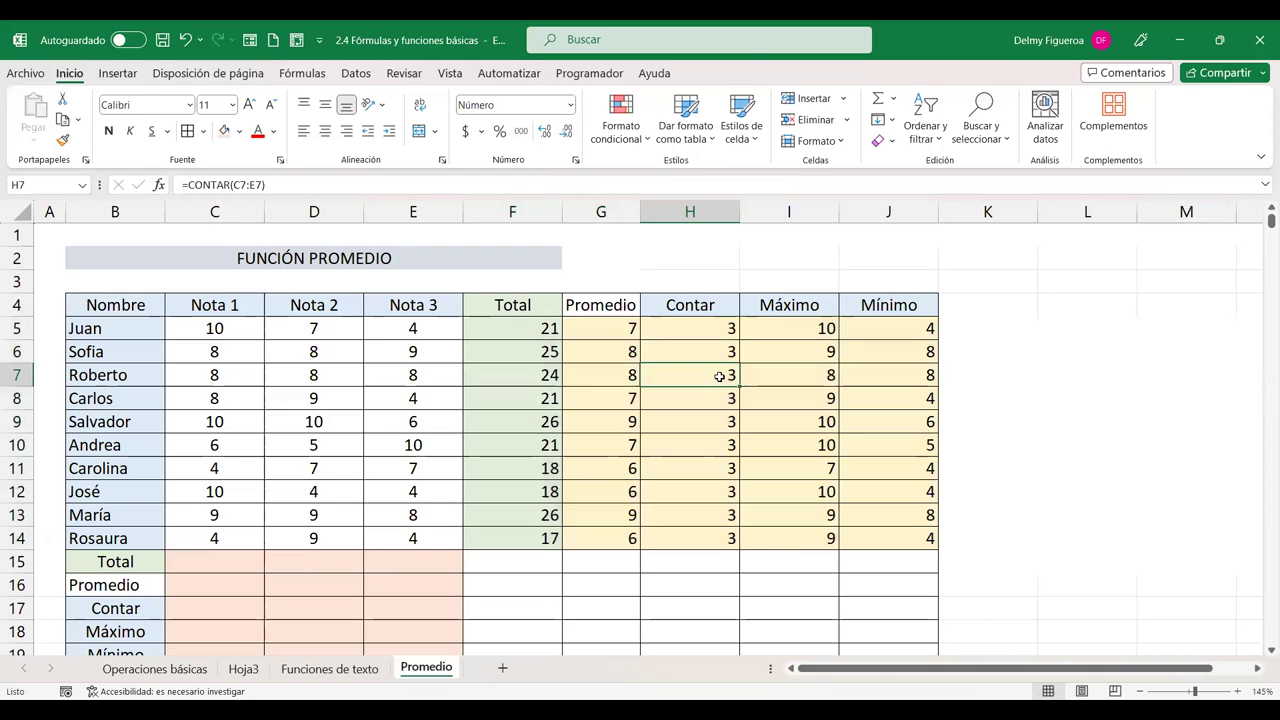
{"action": "left_click", "coordinate": [508, 358]}
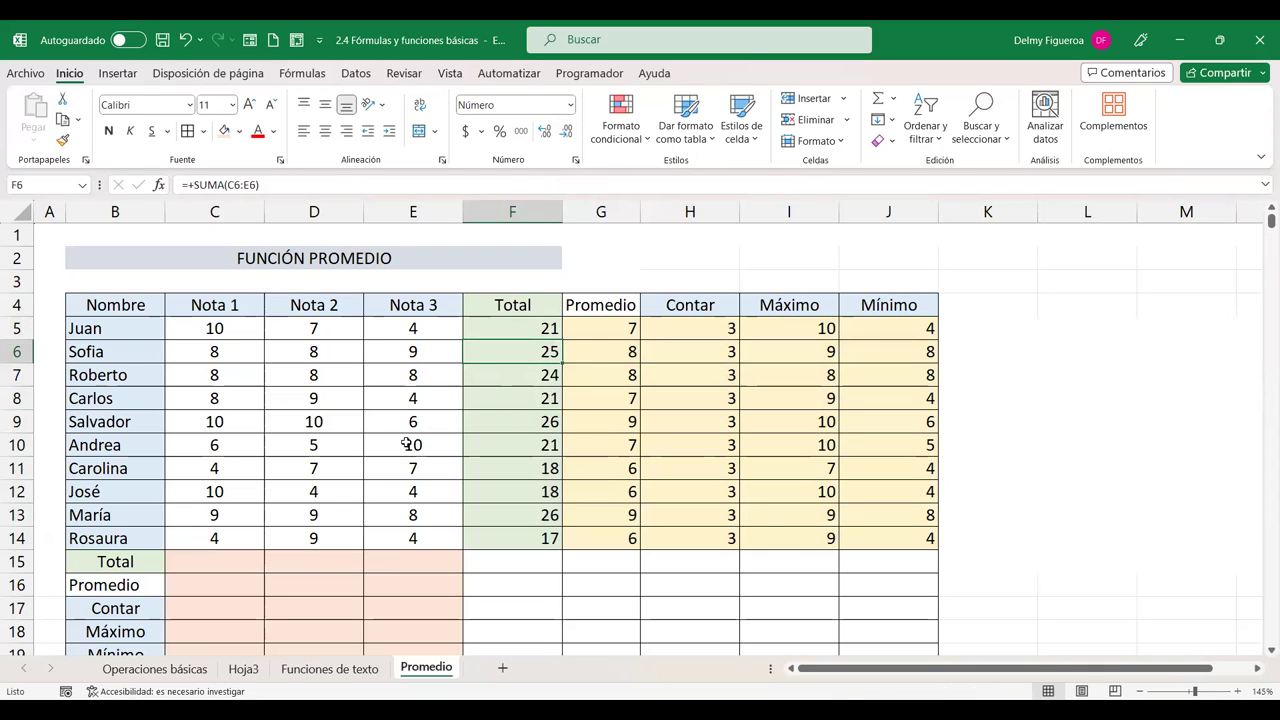
{"action": "left_click_drag", "start_coordinate": [616, 328], "coordinate": [630, 468]}
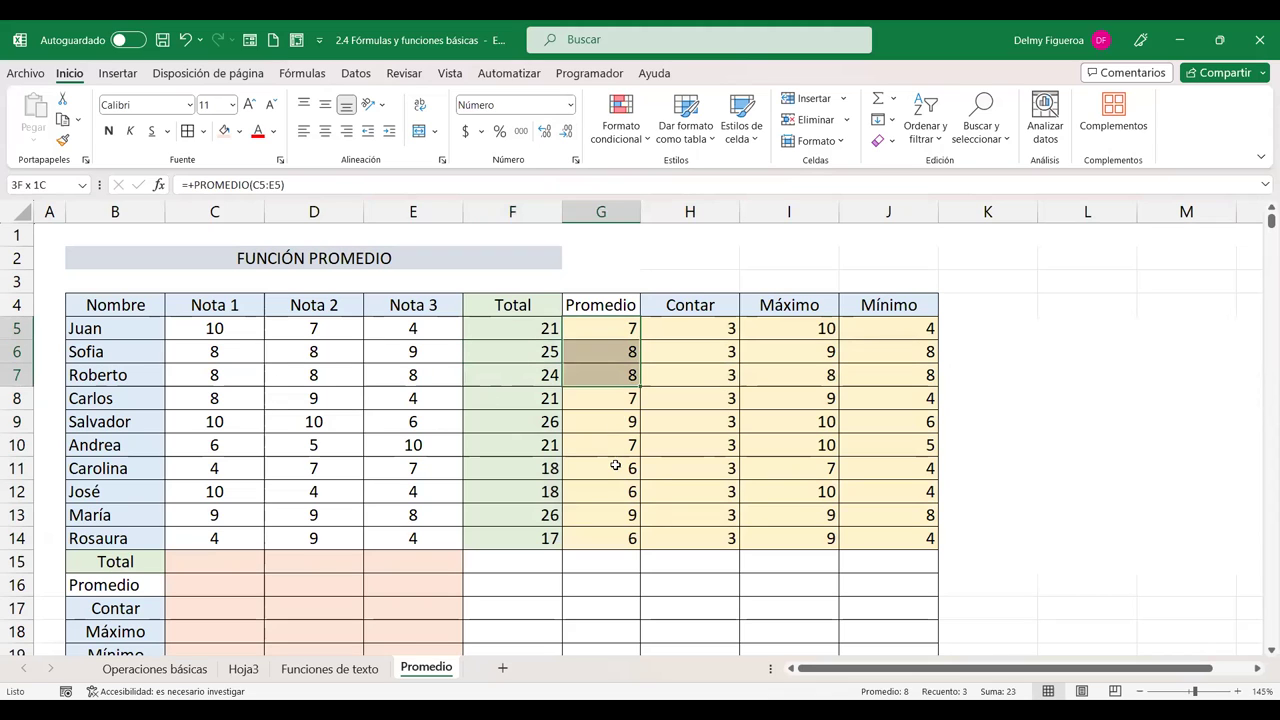
{"action": "left_click", "coordinate": [717, 333]}
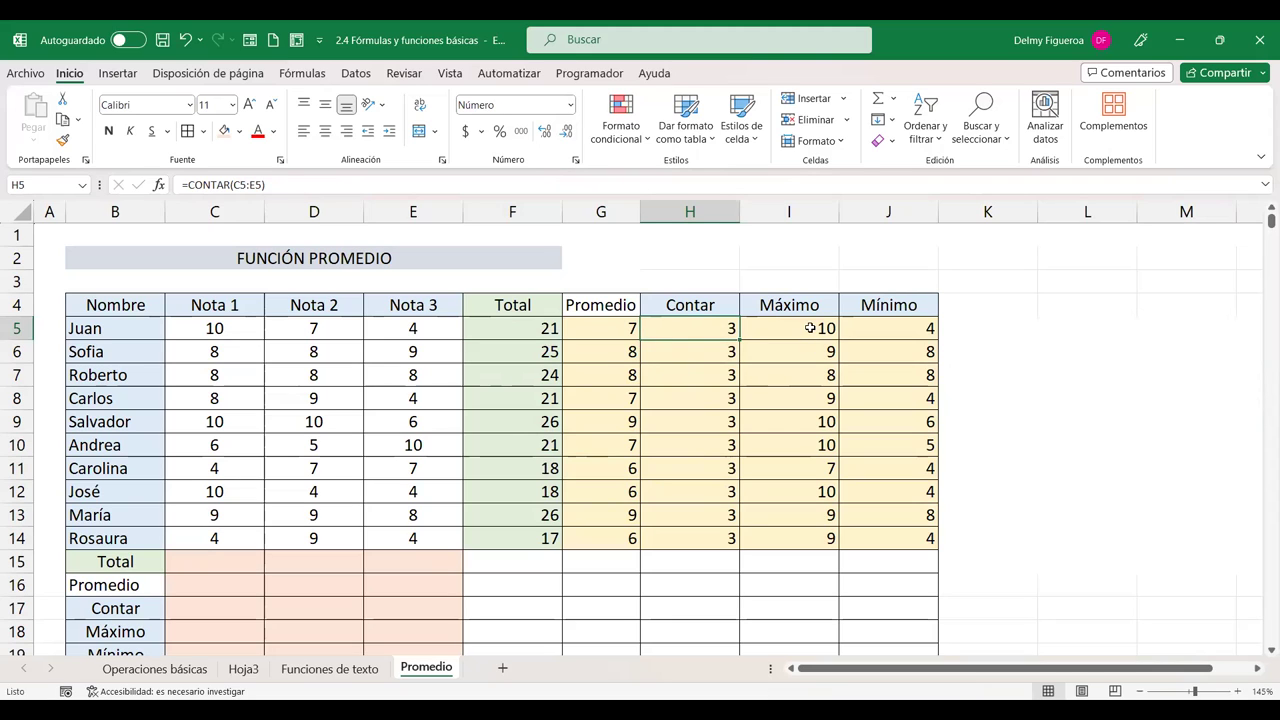
{"action": "left_click_drag", "start_coordinate": [810, 328], "coordinate": [820, 445]}
{"action": "left_click_drag", "start_coordinate": [905, 328], "coordinate": [912, 540]}
{"action": "left_click", "coordinate": [912, 540]}
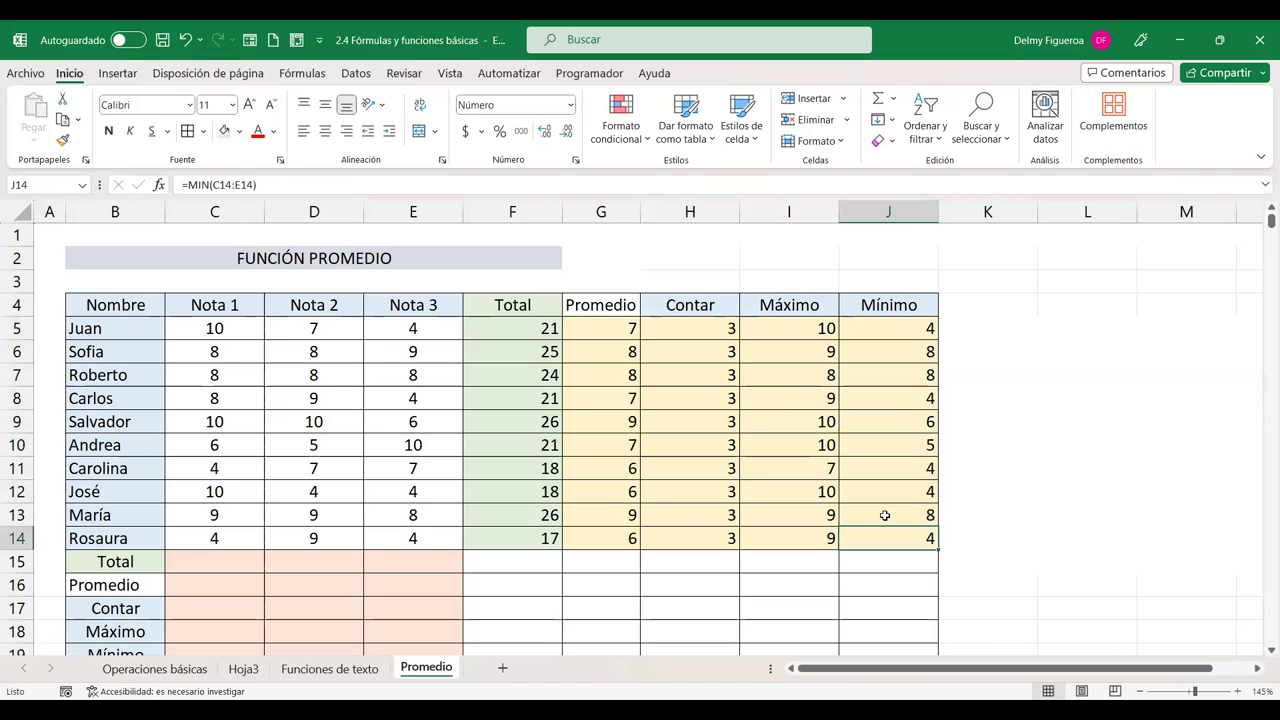
{"action": "left_click", "coordinate": [212, 559]}
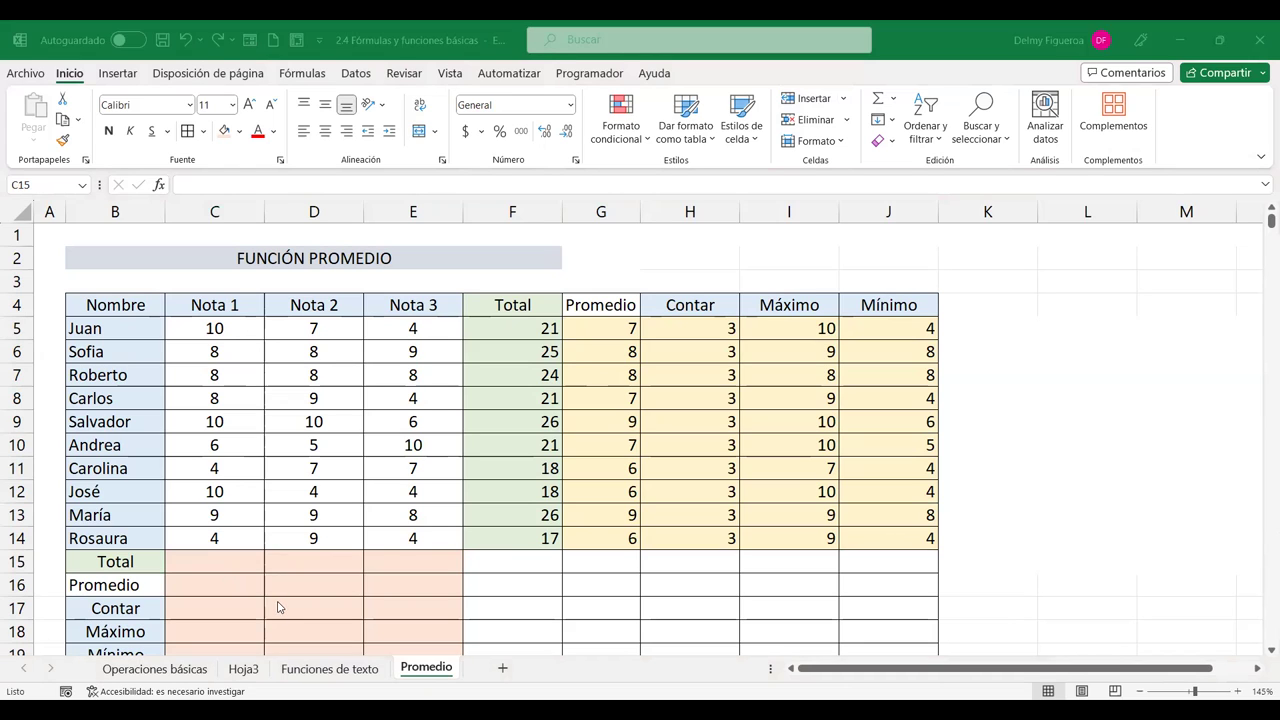
Step: Delete the average formulas from the Promedio cells G5:G15
{"action": "left_click", "coordinate": [226, 593]}
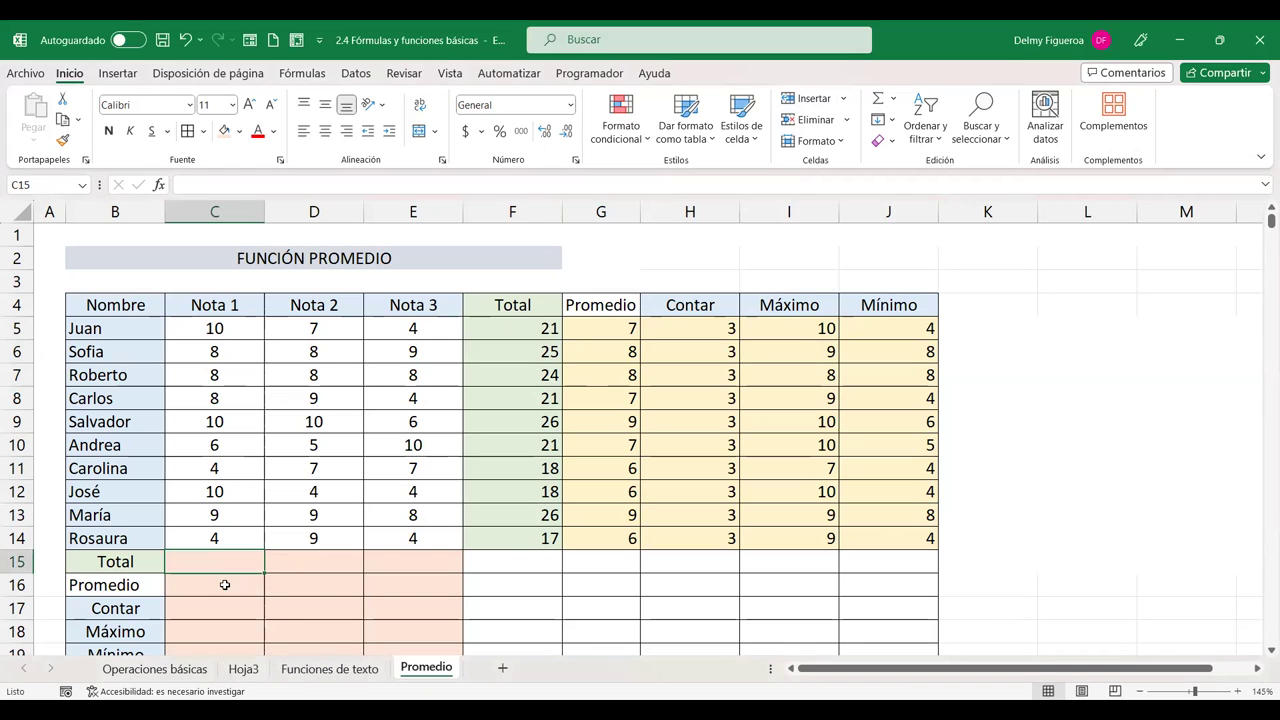
{"action": "left_click", "coordinate": [624, 326]}
{"action": "left_click_drag", "start_coordinate": [626, 512], "coordinate": [617, 563]}
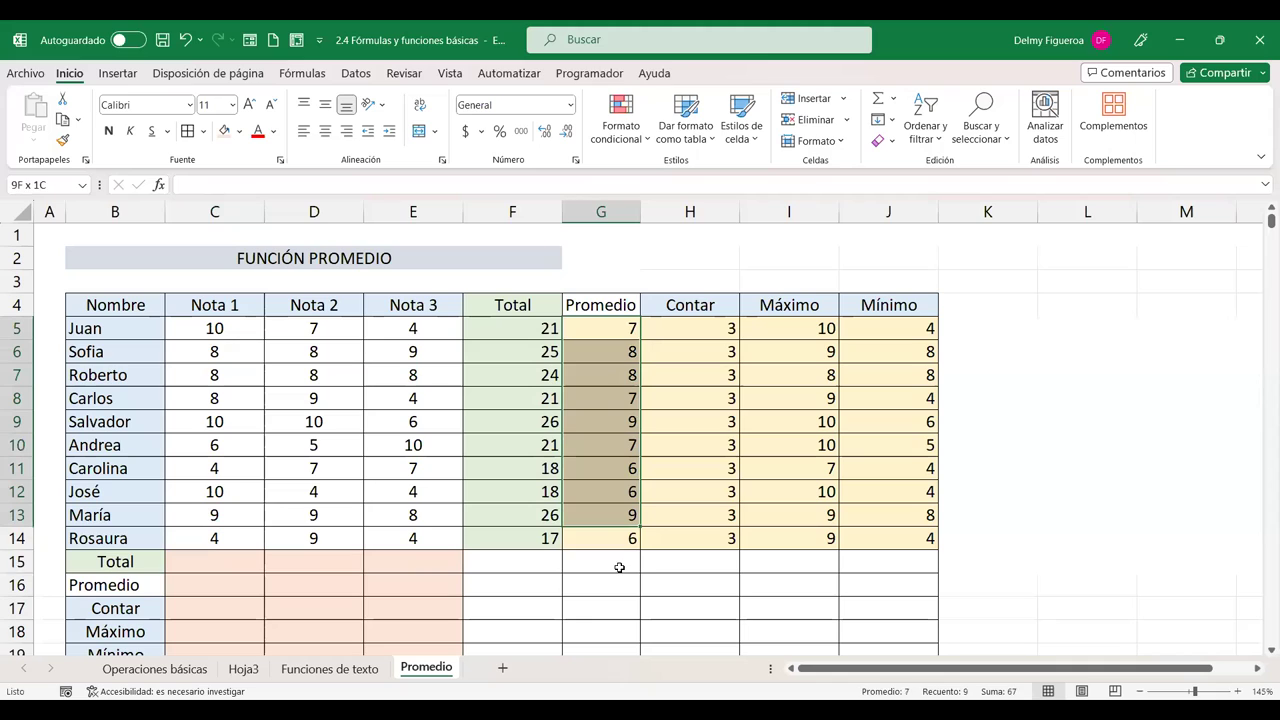
{"action": "key", "text": "Delete"}
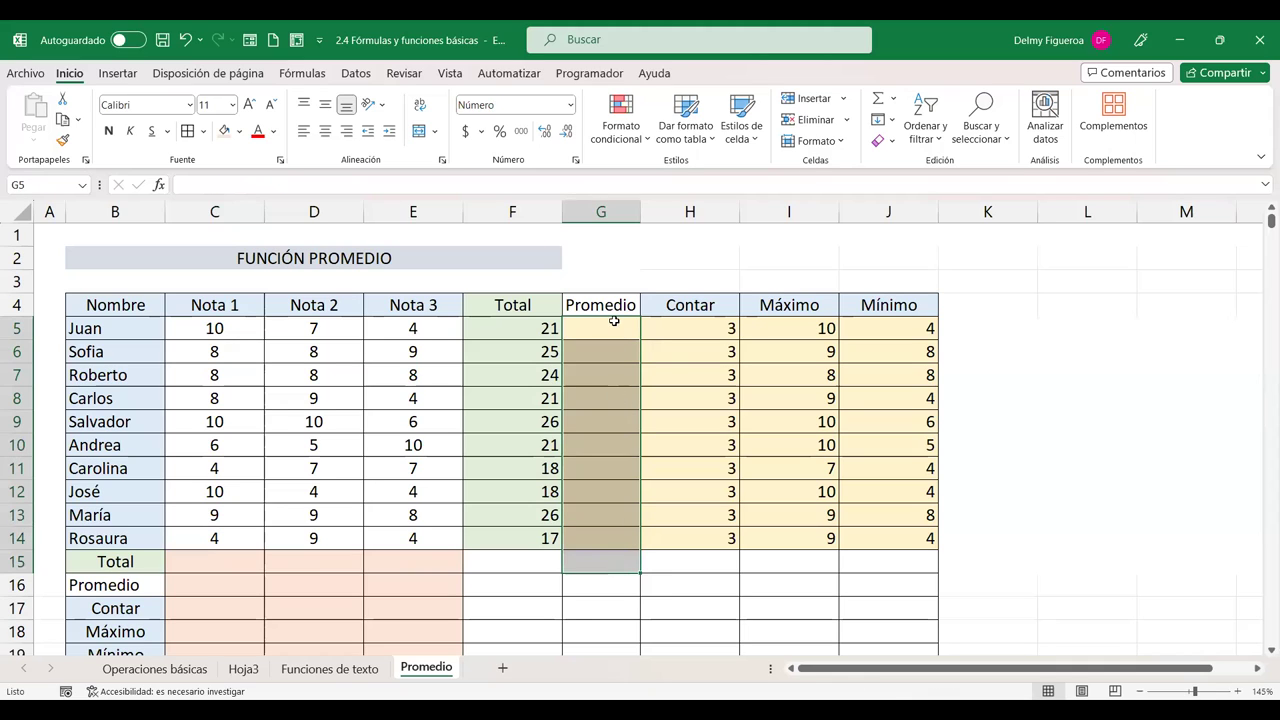
Step: Start a +PROMEDIO formula in G5, then cancel it with Esc
{"action": "left_click", "coordinate": [614, 321]}
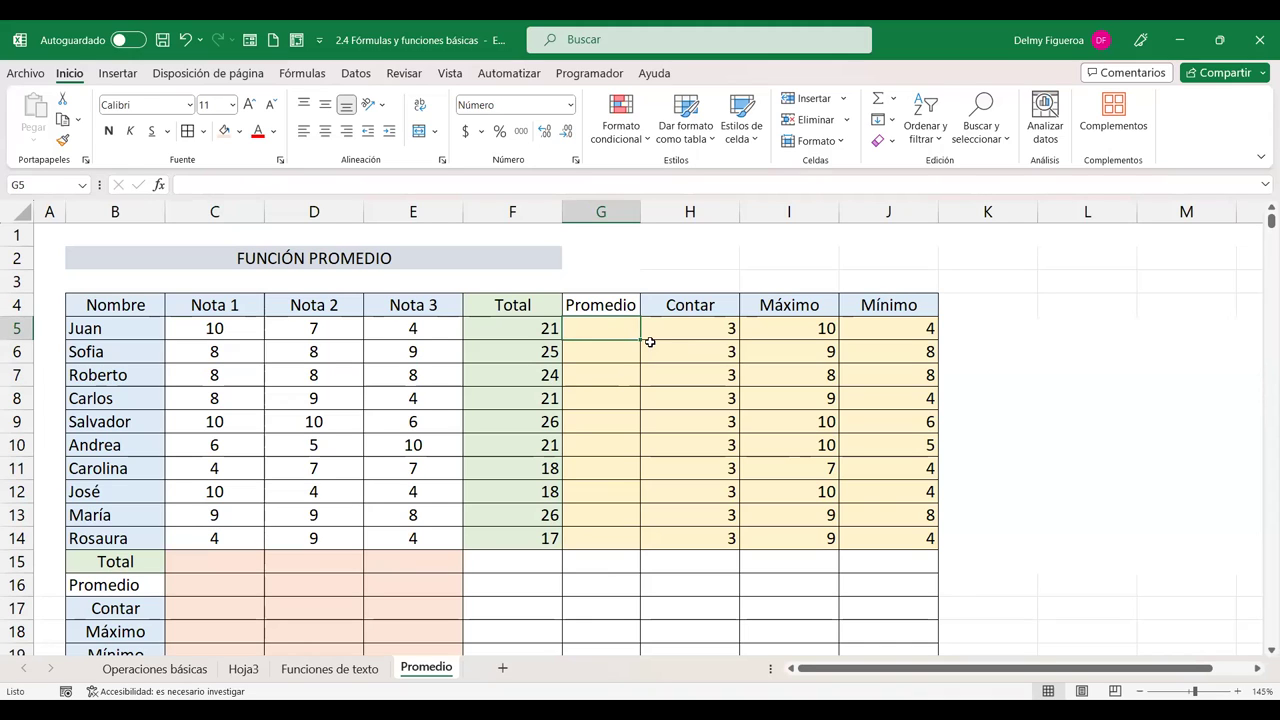
{"action": "type", "text": "+"}
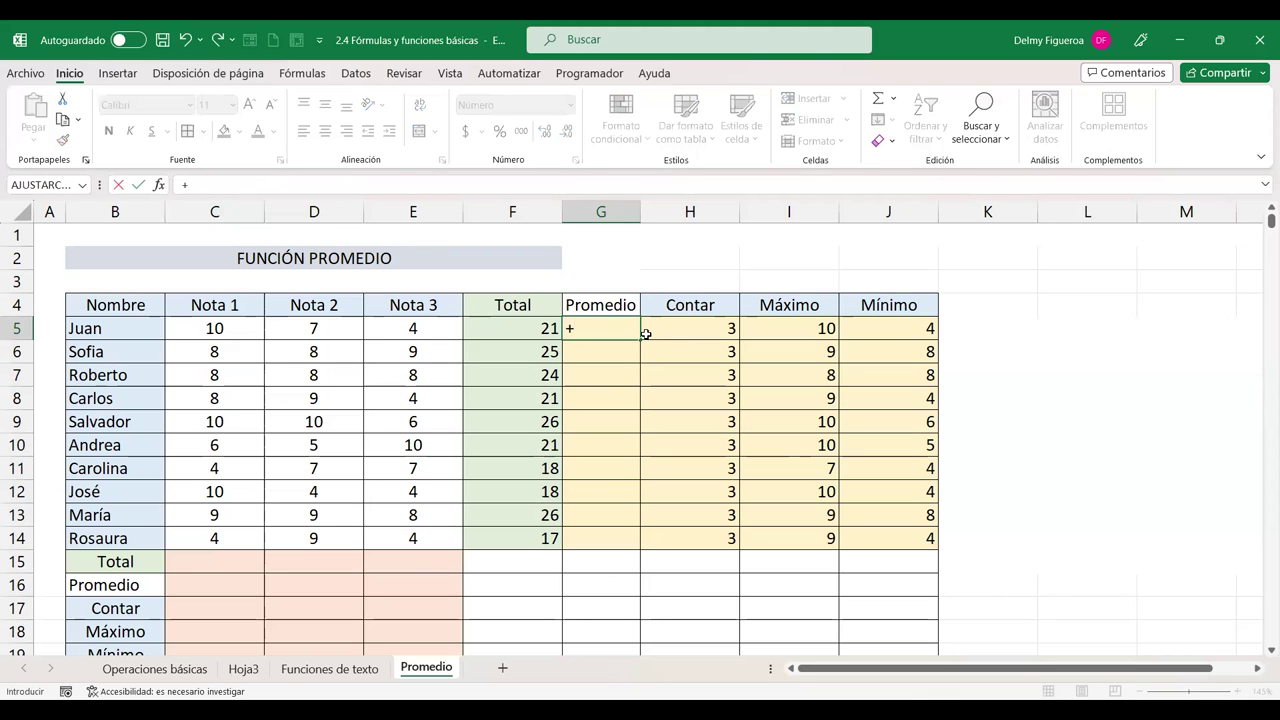
{"action": "type", "text": "prome"}
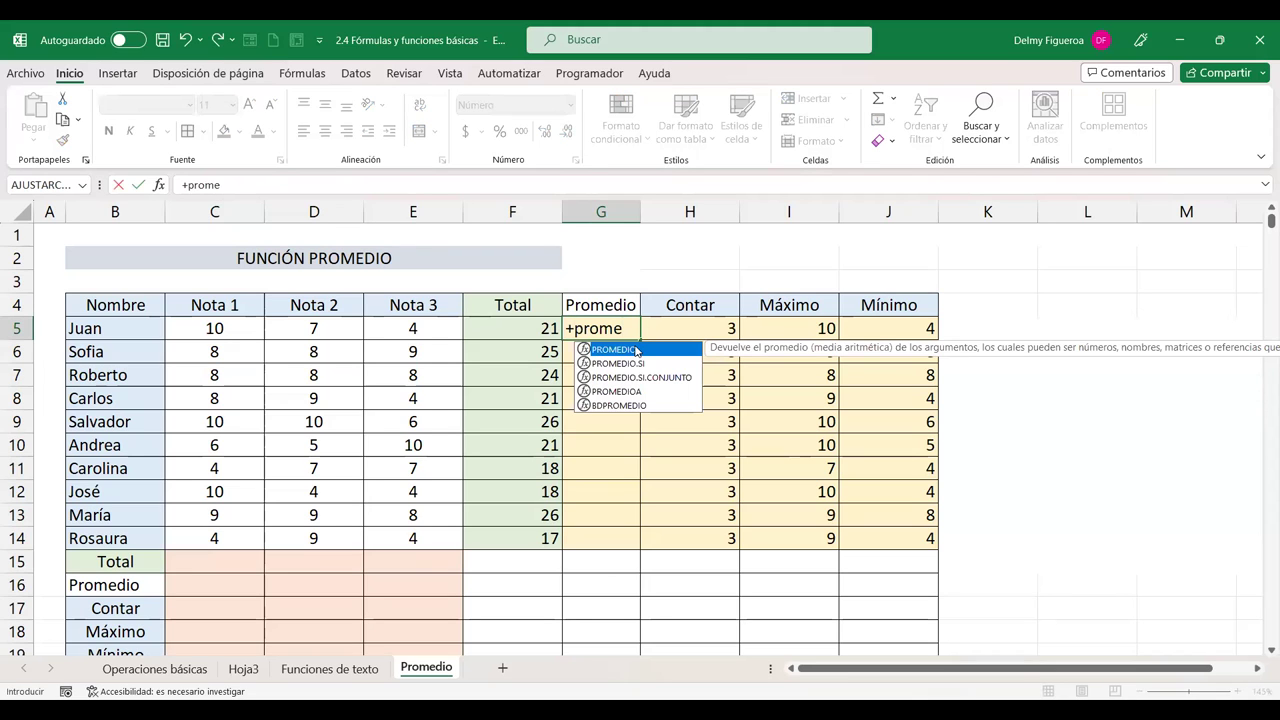
{"action": "double_click", "coordinate": [636, 352]}
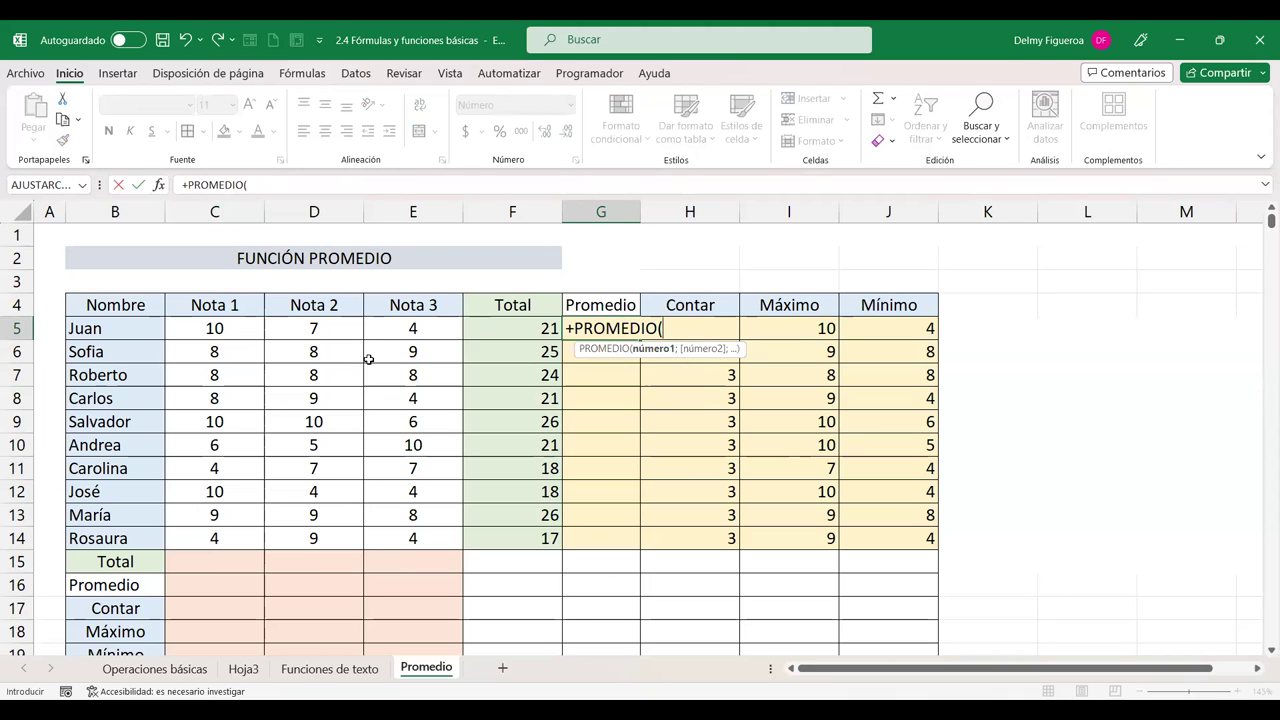
{"action": "key", "text": "Escape"}
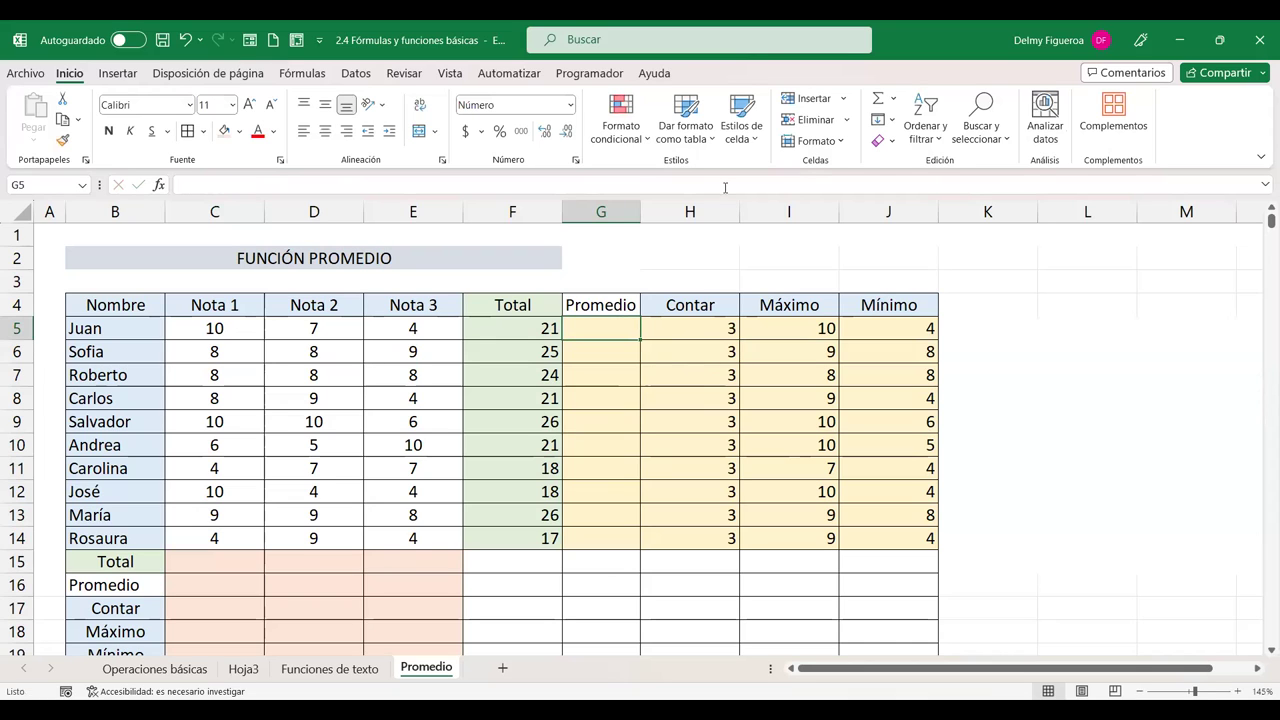
Step: Enter =PROMEDIO(C5:E5) in G5 using AutoSum's average option
{"action": "left_click", "coordinate": [896, 98]}
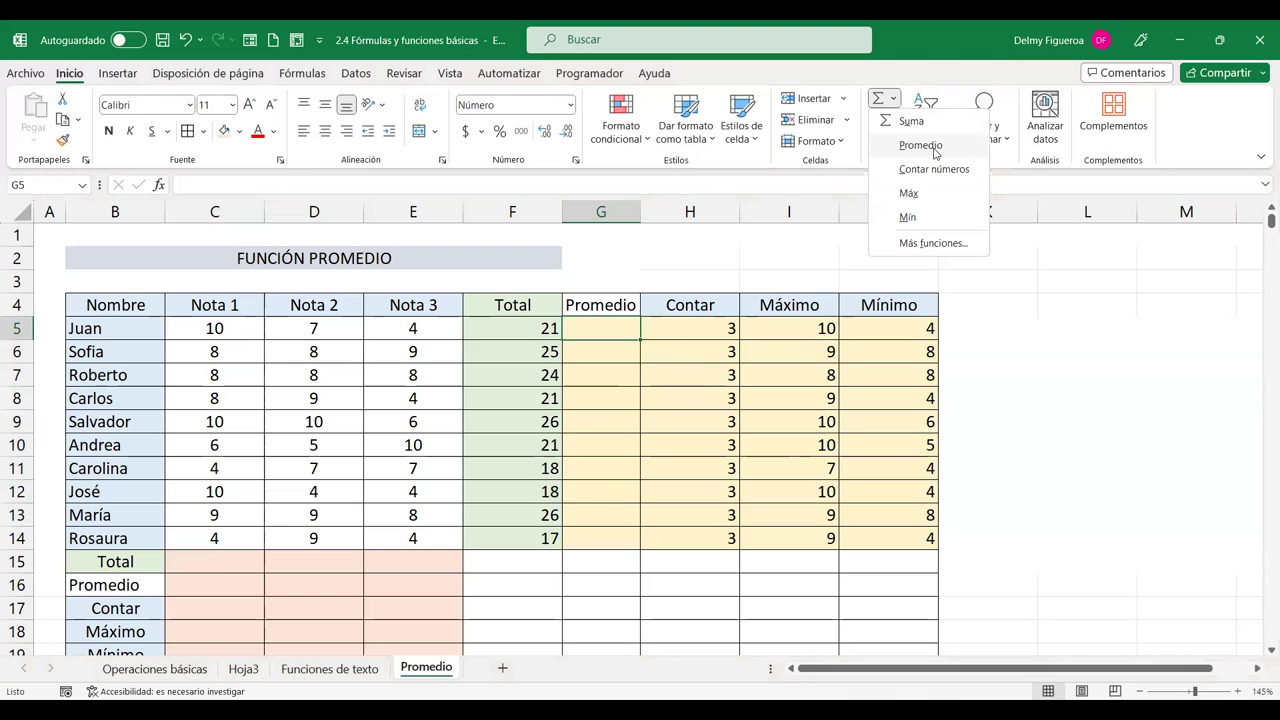
{"action": "left_click", "coordinate": [933, 149]}
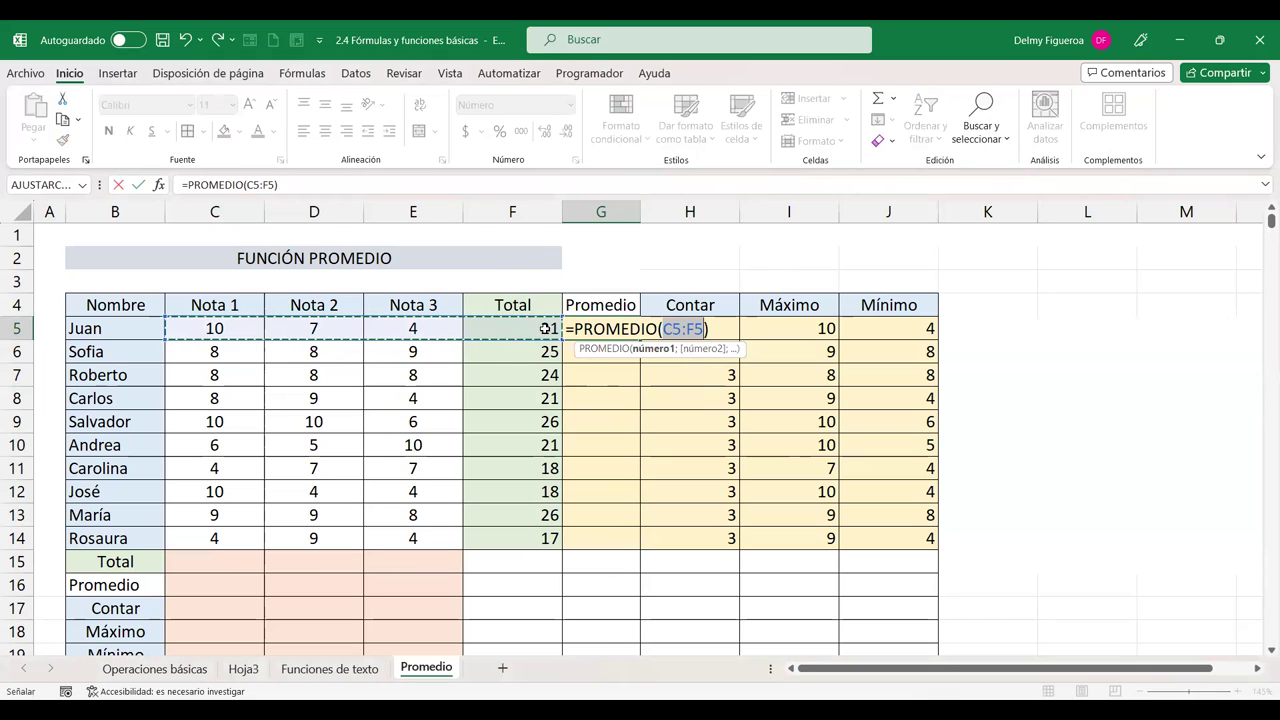
{"action": "left_click_drag", "start_coordinate": [227, 328], "coordinate": [420, 328]}
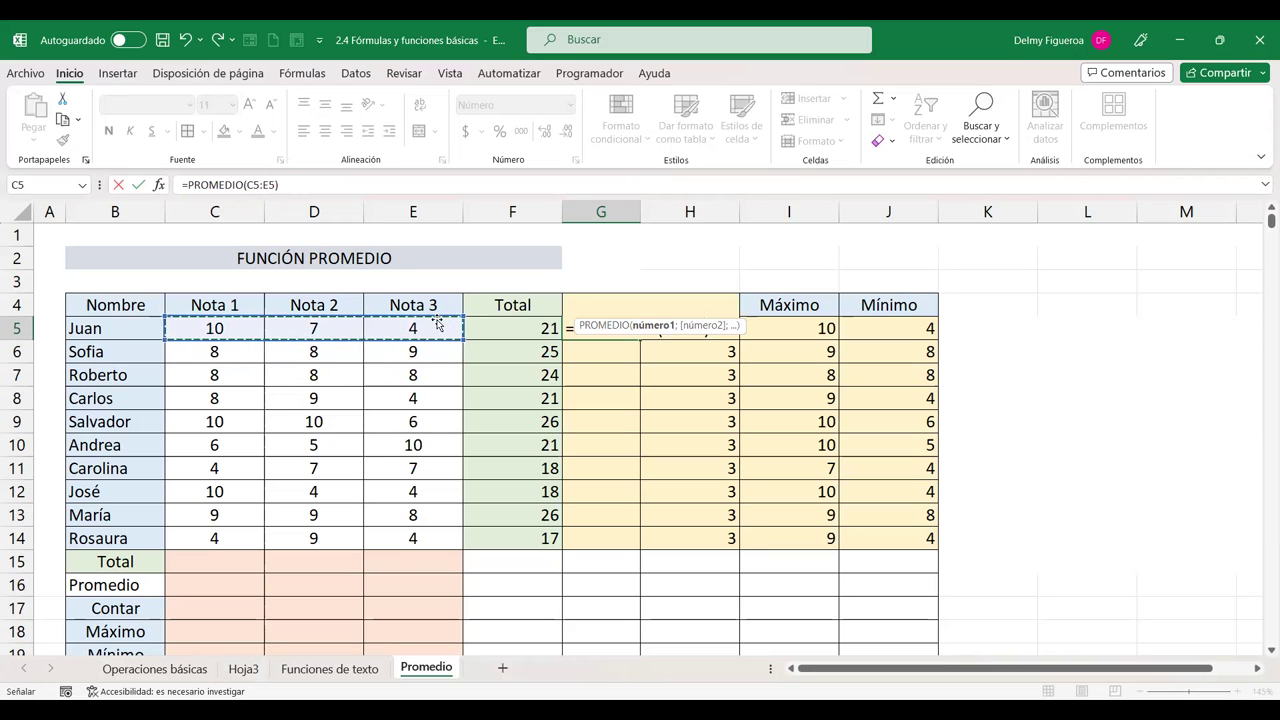
{"action": "key", "text": "Return"}
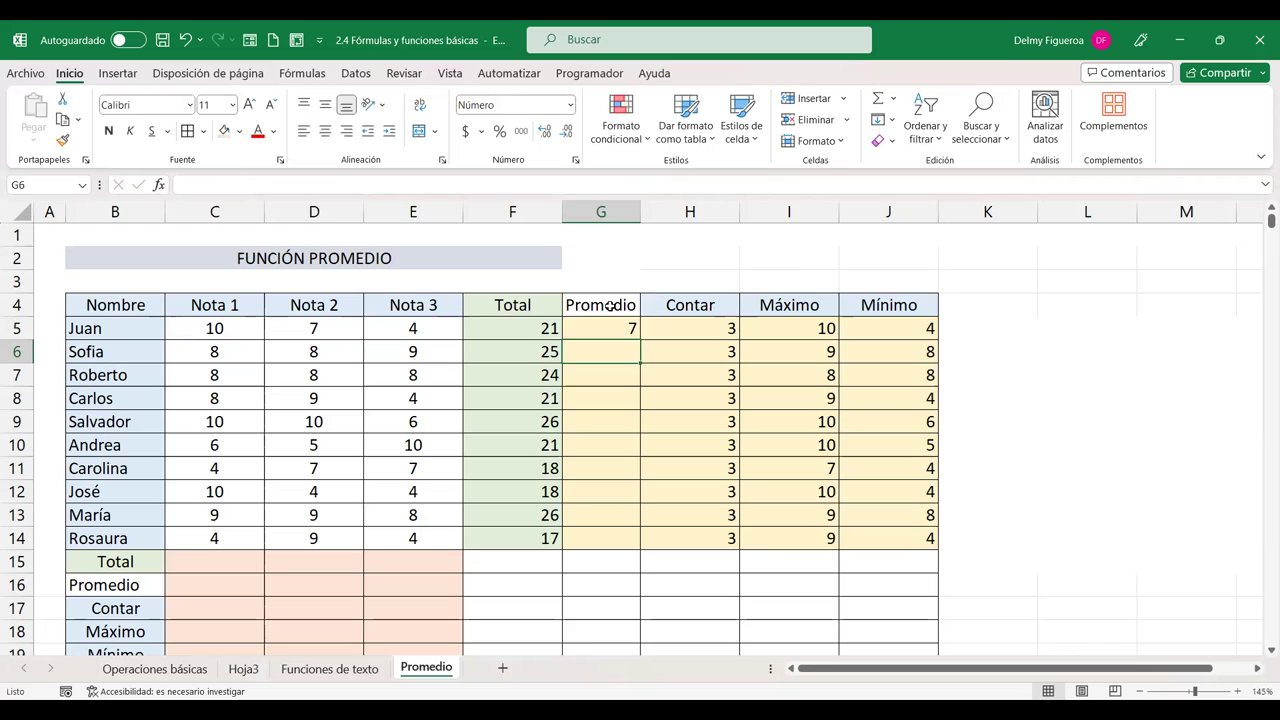
Step: Fill the G5 average formula down to G14 and check the copied formulas
{"action": "left_click", "coordinate": [620, 328]}
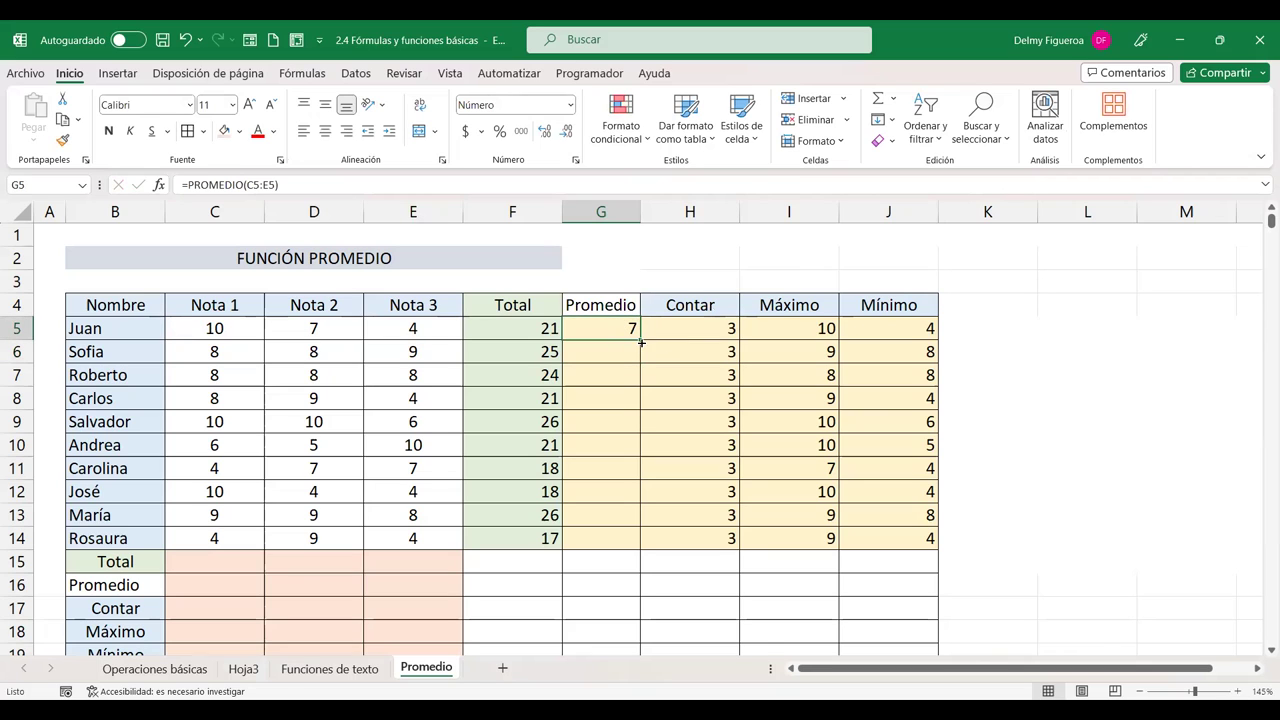
{"action": "left_click_drag", "start_coordinate": [640, 340], "coordinate": [633, 542]}
{"action": "left_click", "coordinate": [609, 360]}
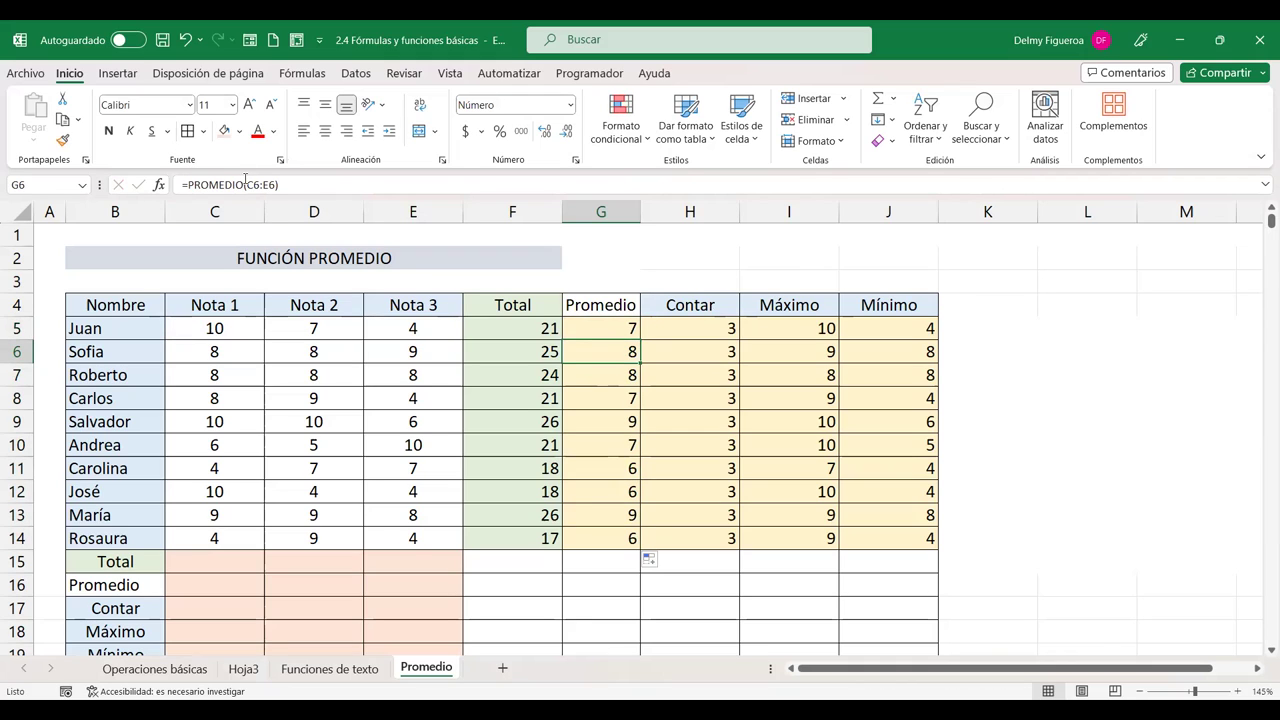
{"action": "key", "text": "Down"}
{"action": "key", "text": "Down"}
{"action": "key", "text": "Down"}
{"action": "key", "text": "Down"}
{"action": "key", "text": "Down"}
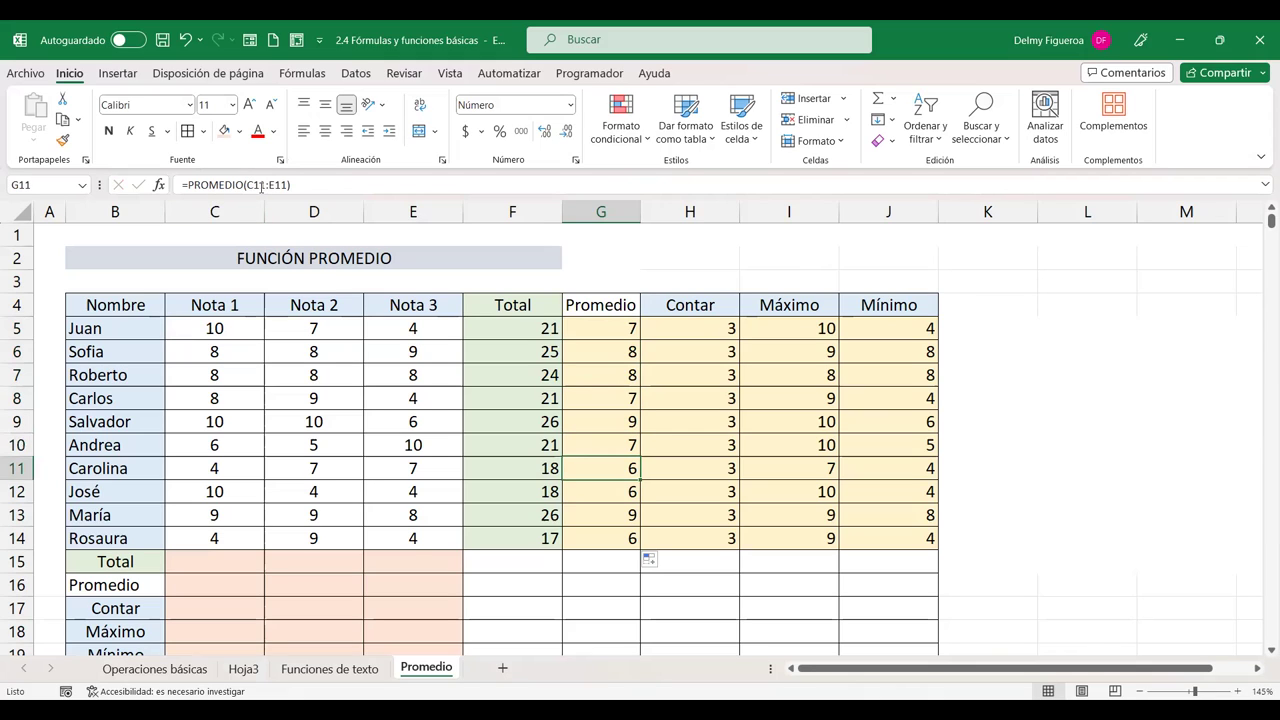
{"action": "key", "text": "Down"}
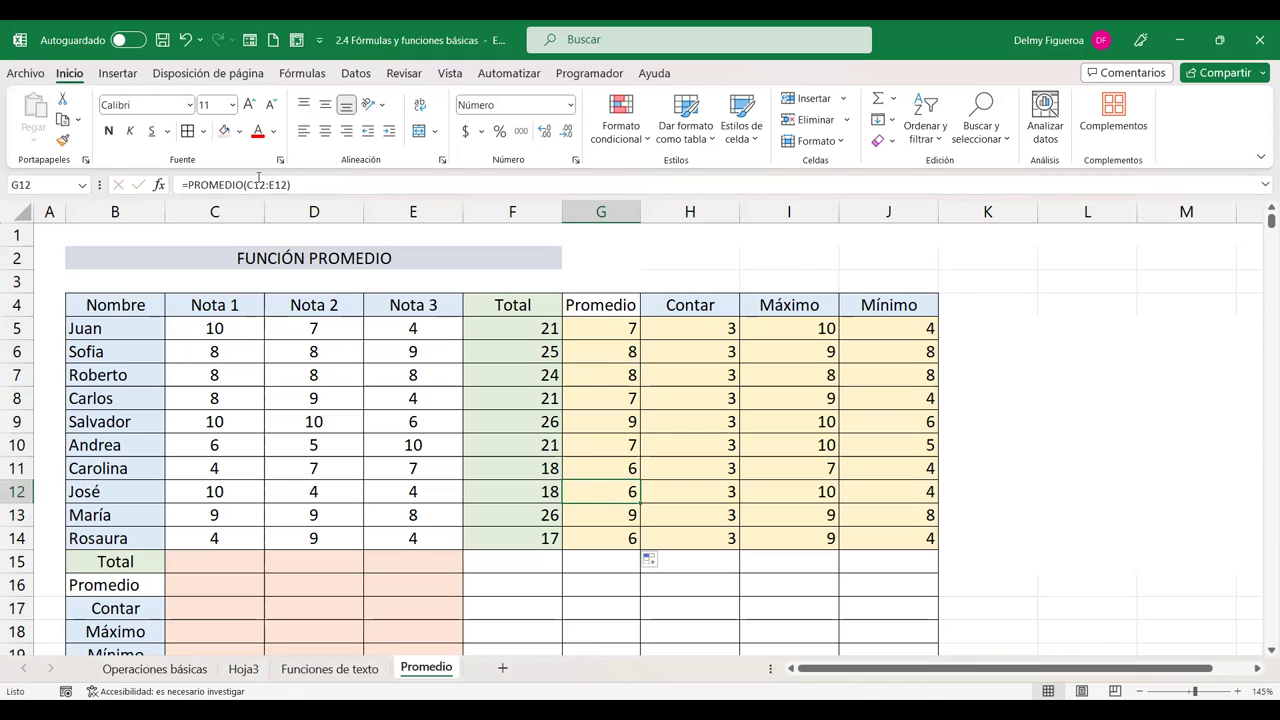
{"action": "key", "text": "Down"}
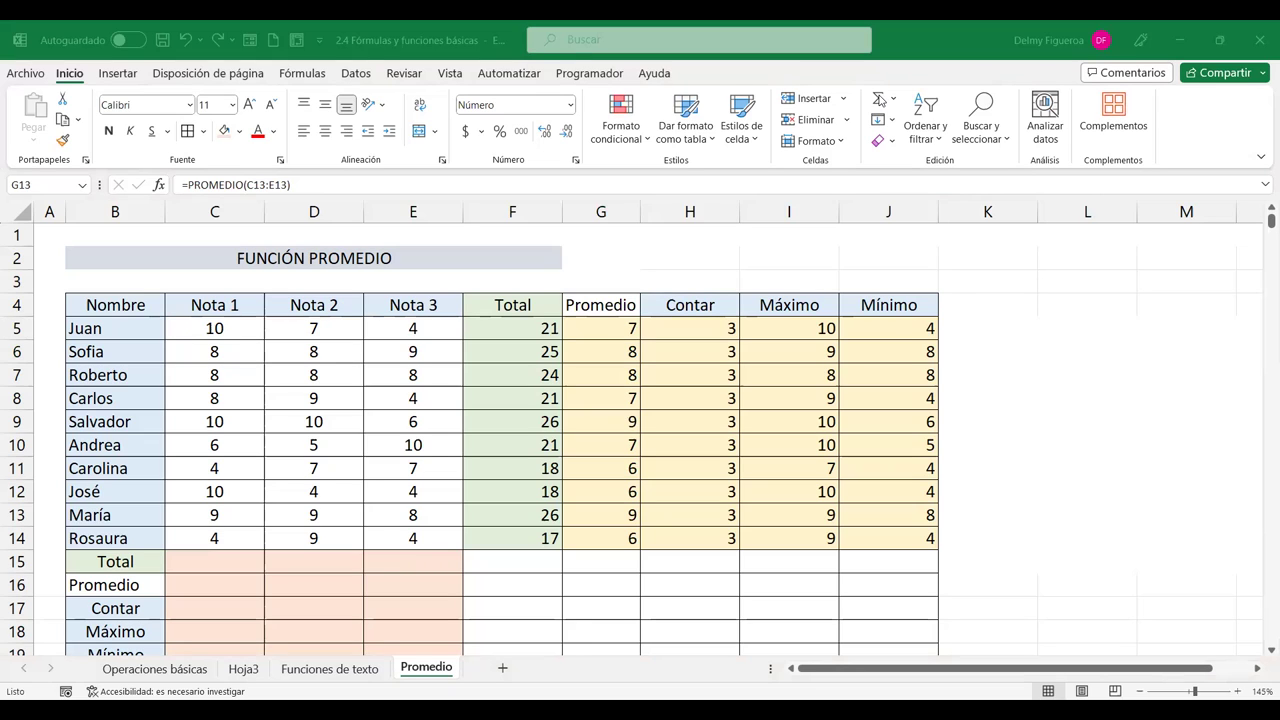
Step: Select C5:E15, covering the three Nota columns plus the empty Total row
{"action": "left_click", "coordinate": [225, 560]}
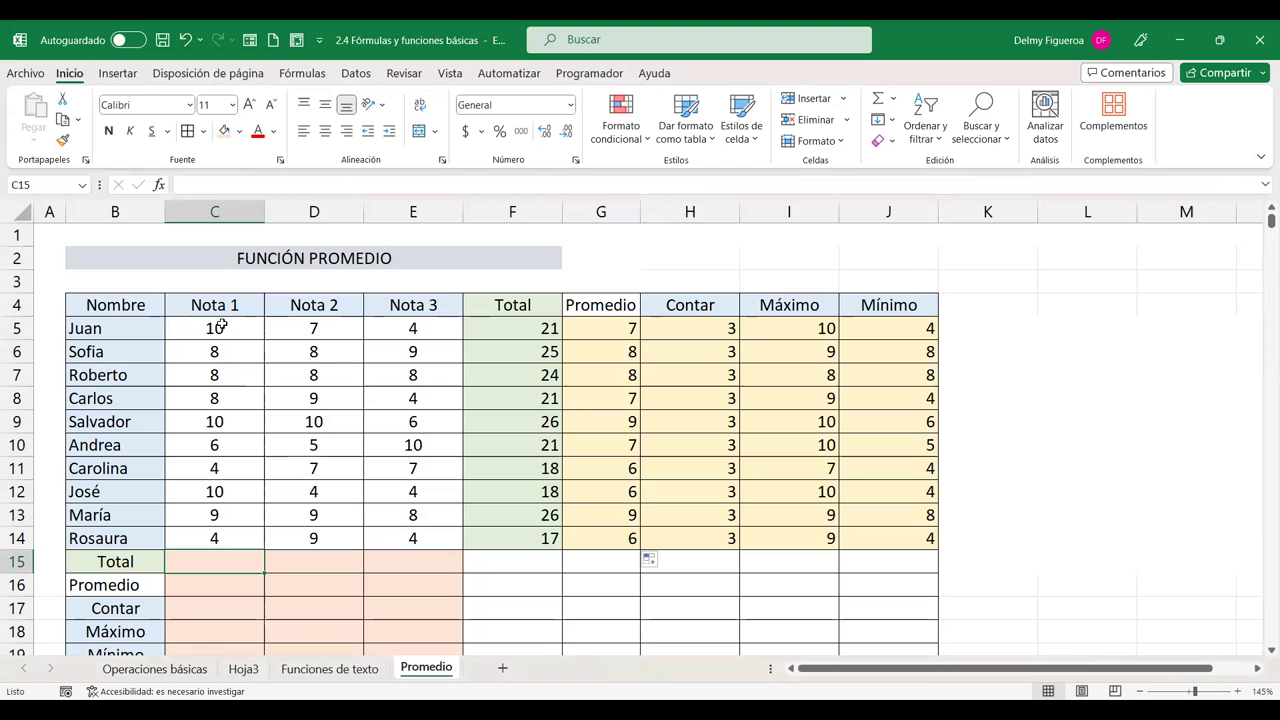
{"action": "left_click_drag", "start_coordinate": [222, 326], "coordinate": [430, 562]}
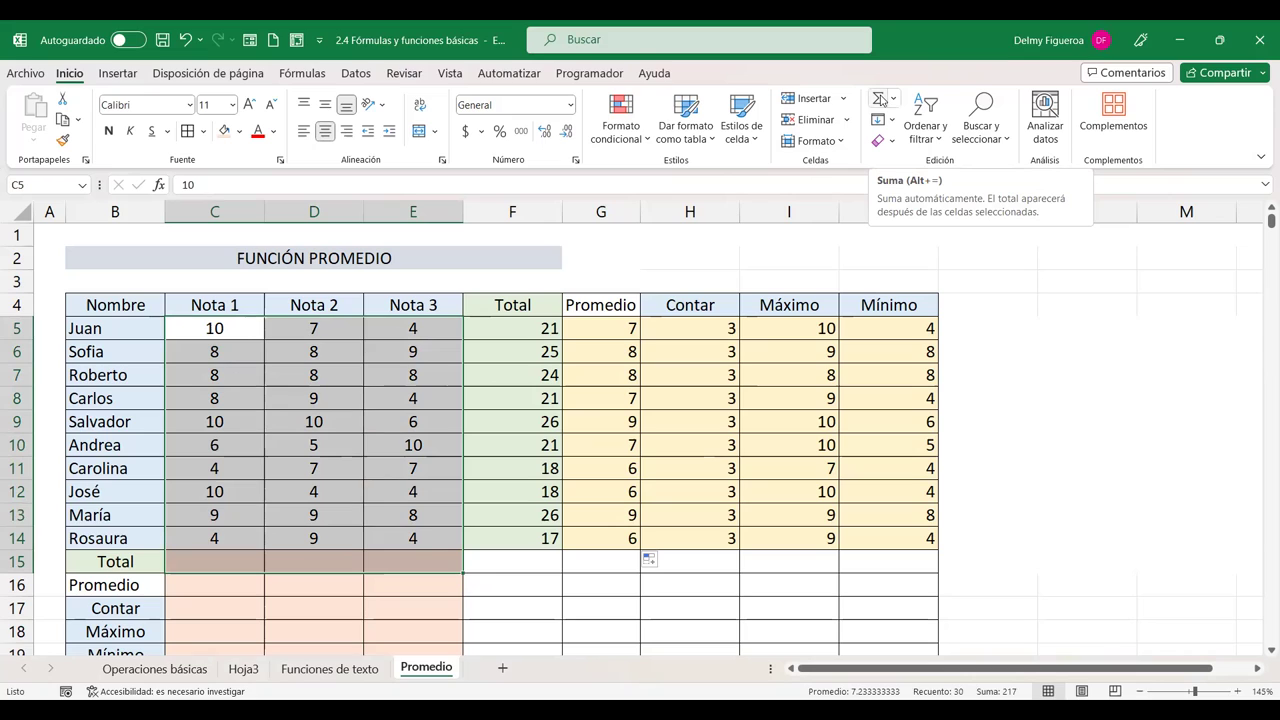
Step: AutoSum each Nota column into the Total row, giving 77, 76 and 64
{"action": "left_click", "coordinate": [880, 99]}
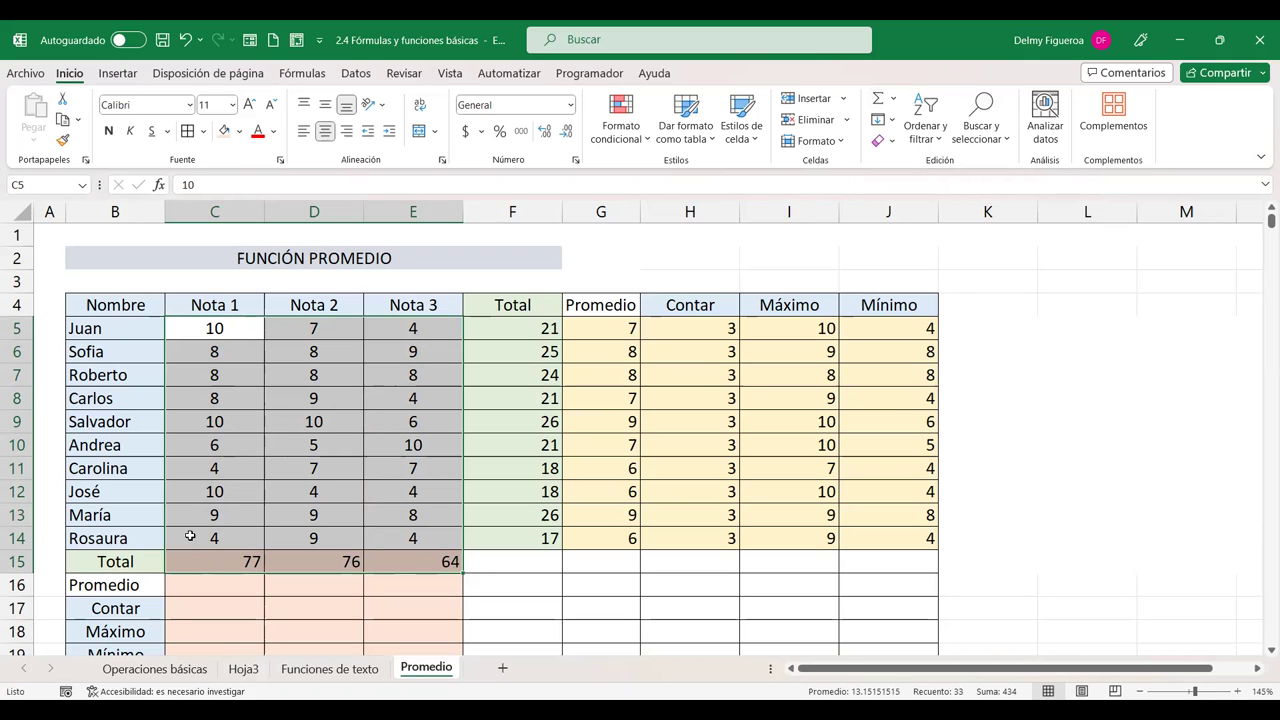
{"action": "left_click", "coordinate": [216, 586]}
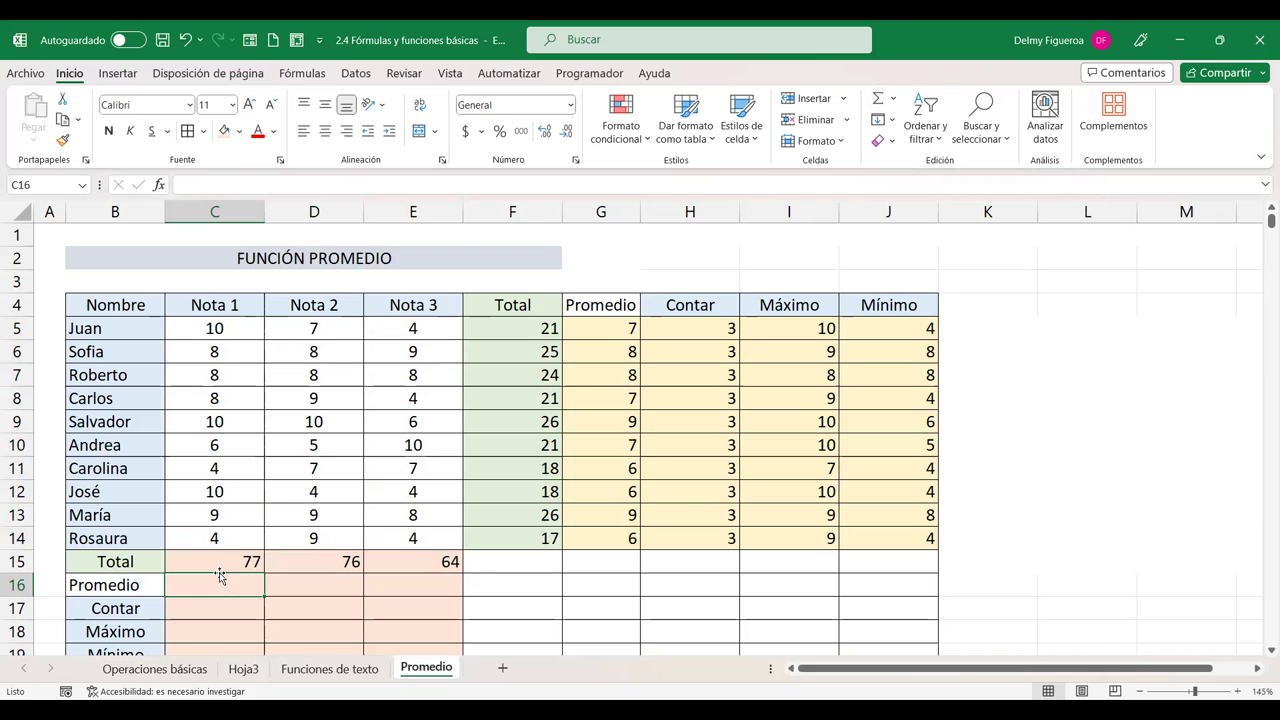
{"action": "left_click", "coordinate": [897, 100]}
{"action": "left_click", "coordinate": [897, 100]}
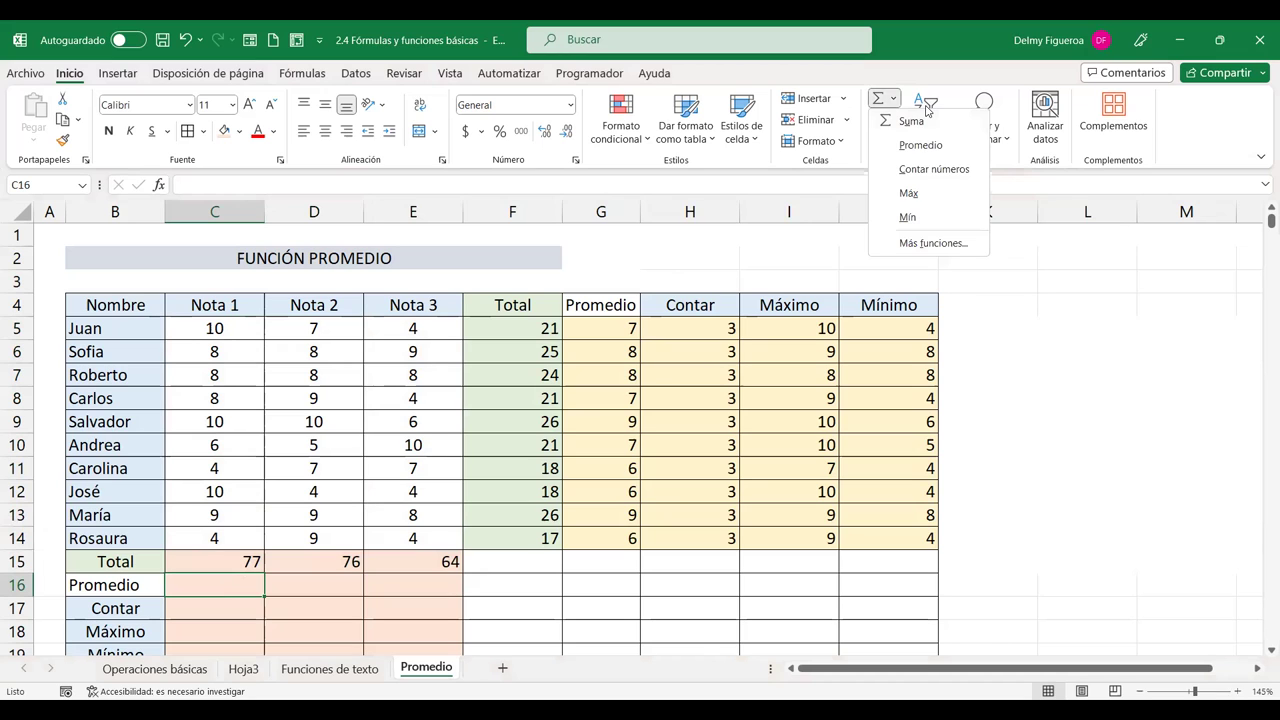
{"action": "left_click", "coordinate": [927, 108]}
Step: Enter =PROMEDIO(C5:C14) in C16 and fill it to E16, giving 7.7, 7.6, 6.4
{"action": "type", "text": "+"}
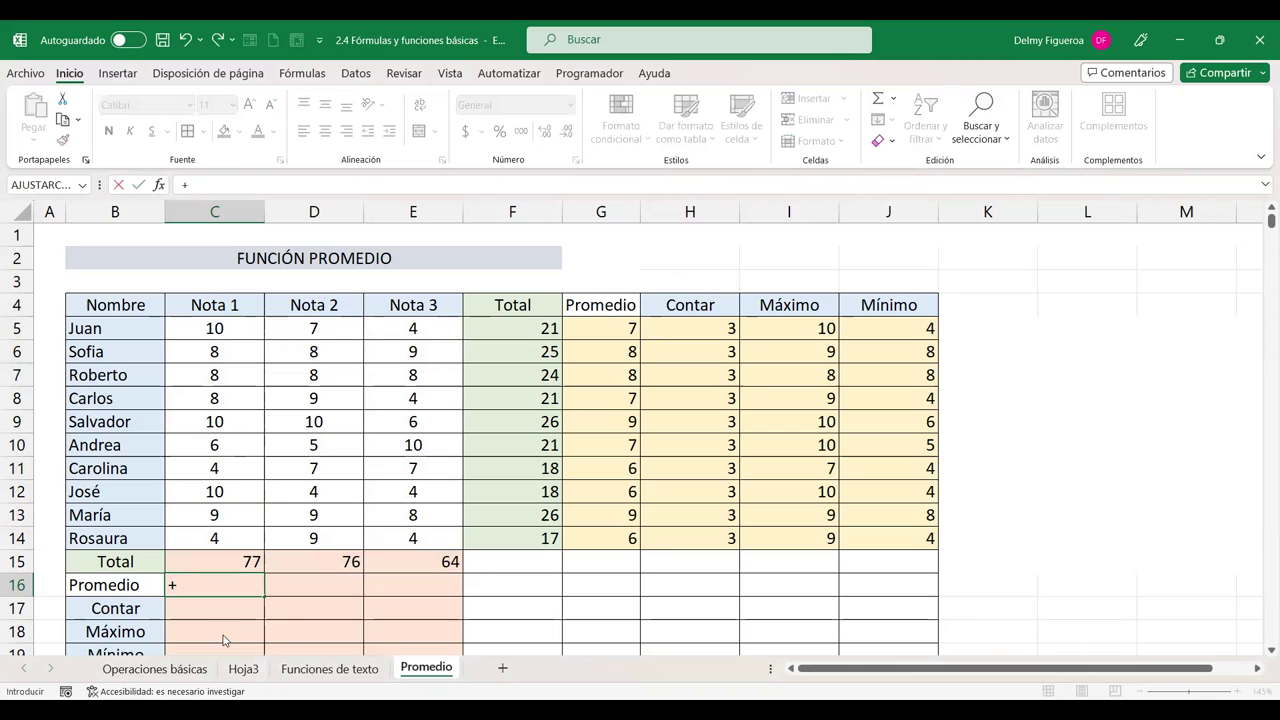
{"action": "type", "text": "prome"}
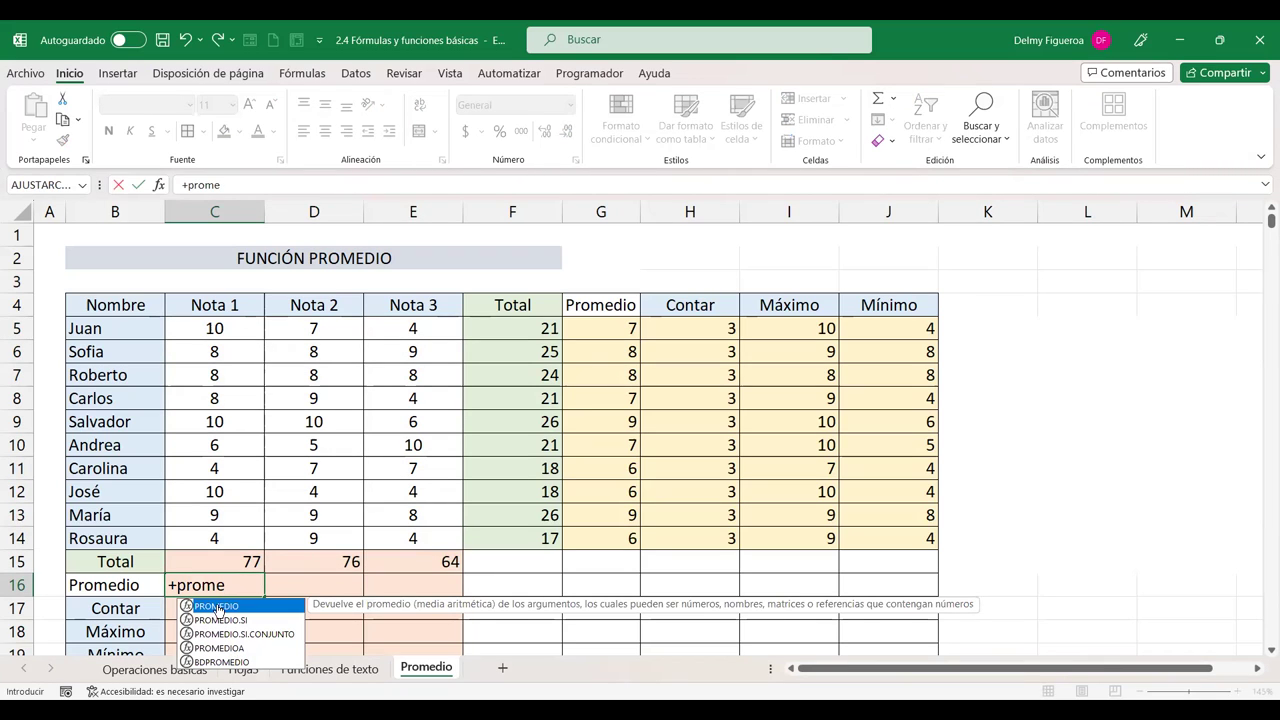
{"action": "double_click", "coordinate": [218, 607]}
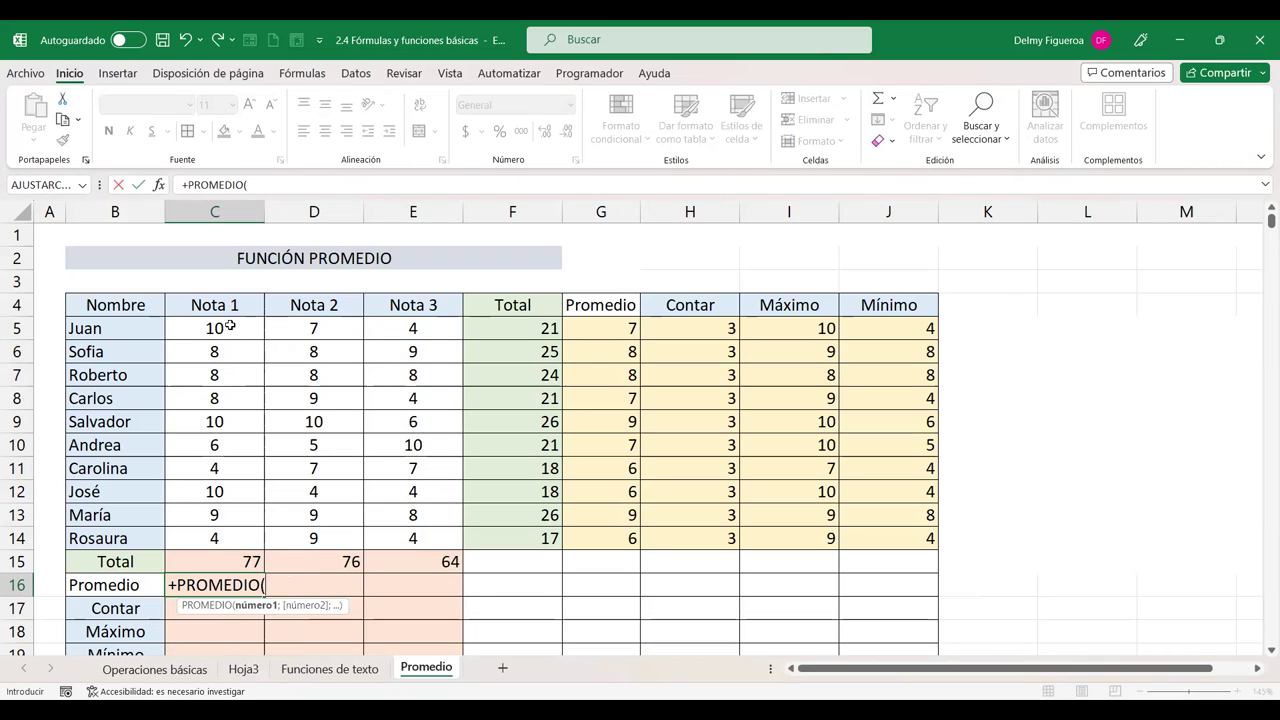
{"action": "left_click_drag", "start_coordinate": [230, 325], "coordinate": [228, 352]}
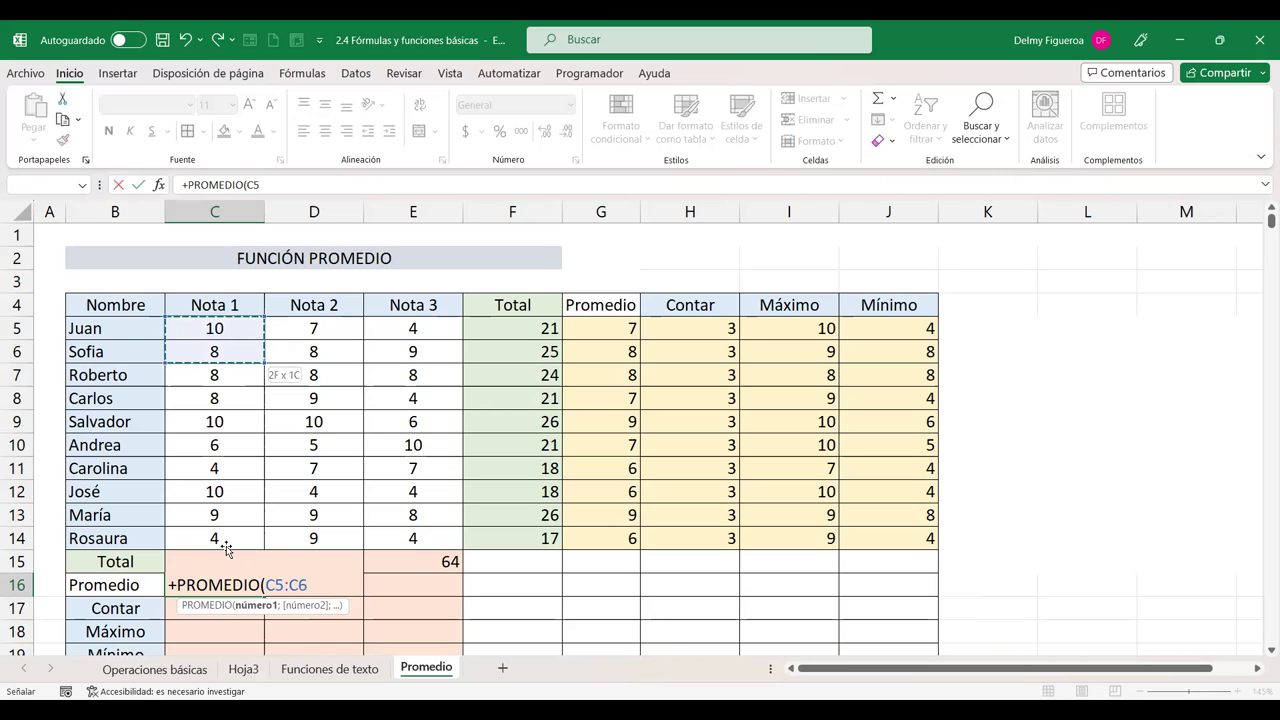
{"action": "left_click_drag", "start_coordinate": [226, 548], "coordinate": [226, 545]}
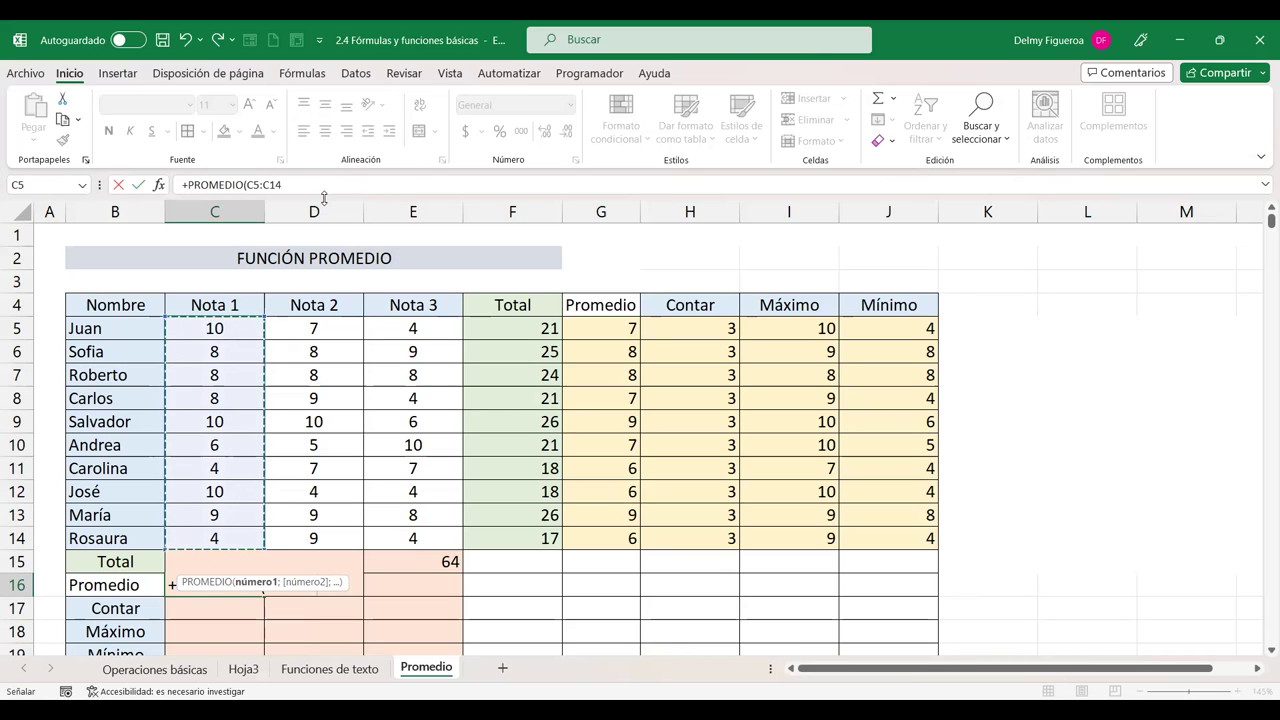
{"action": "key", "text": "Return"}
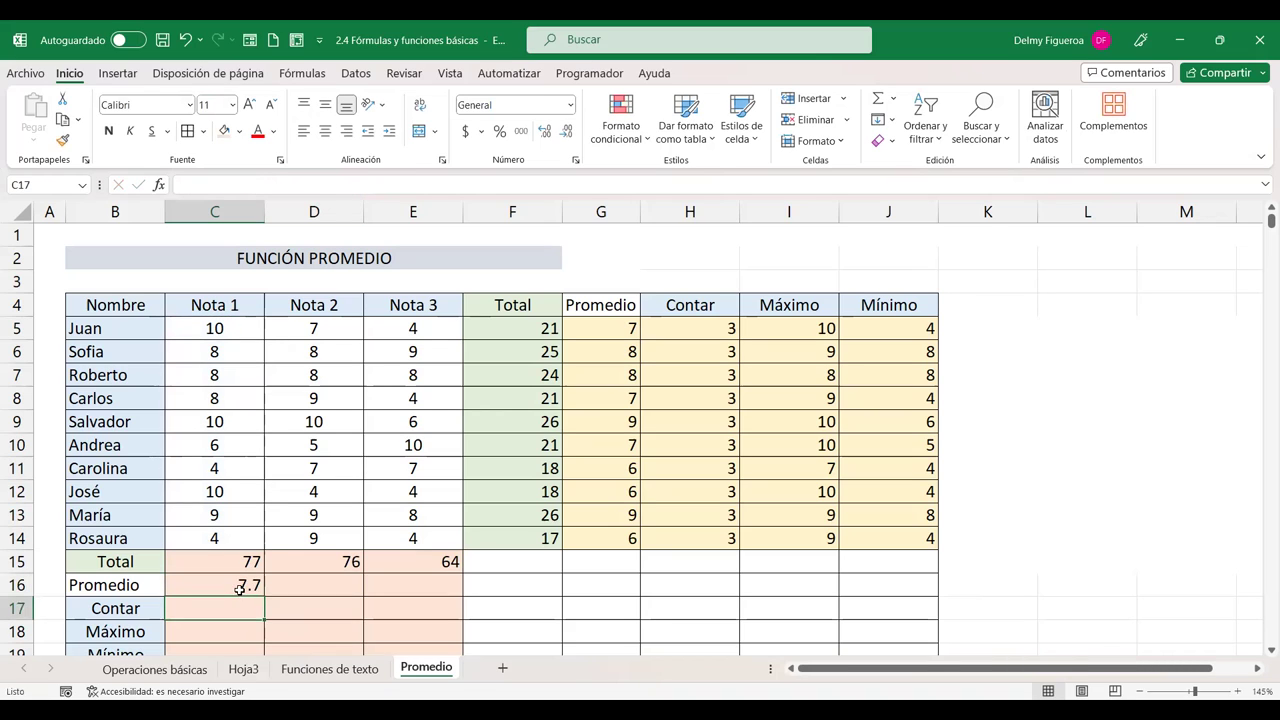
{"action": "left_click", "coordinate": [242, 585]}
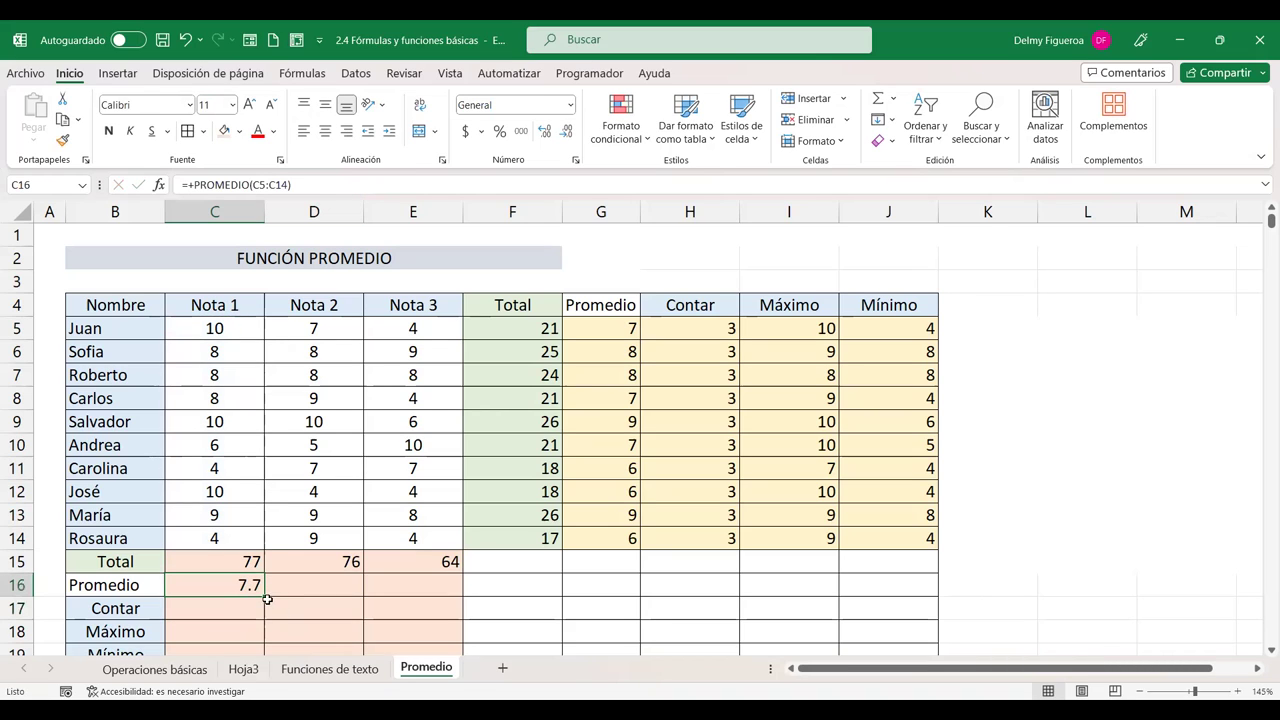
{"action": "left_click_drag", "start_coordinate": [265, 598], "coordinate": [428, 589]}
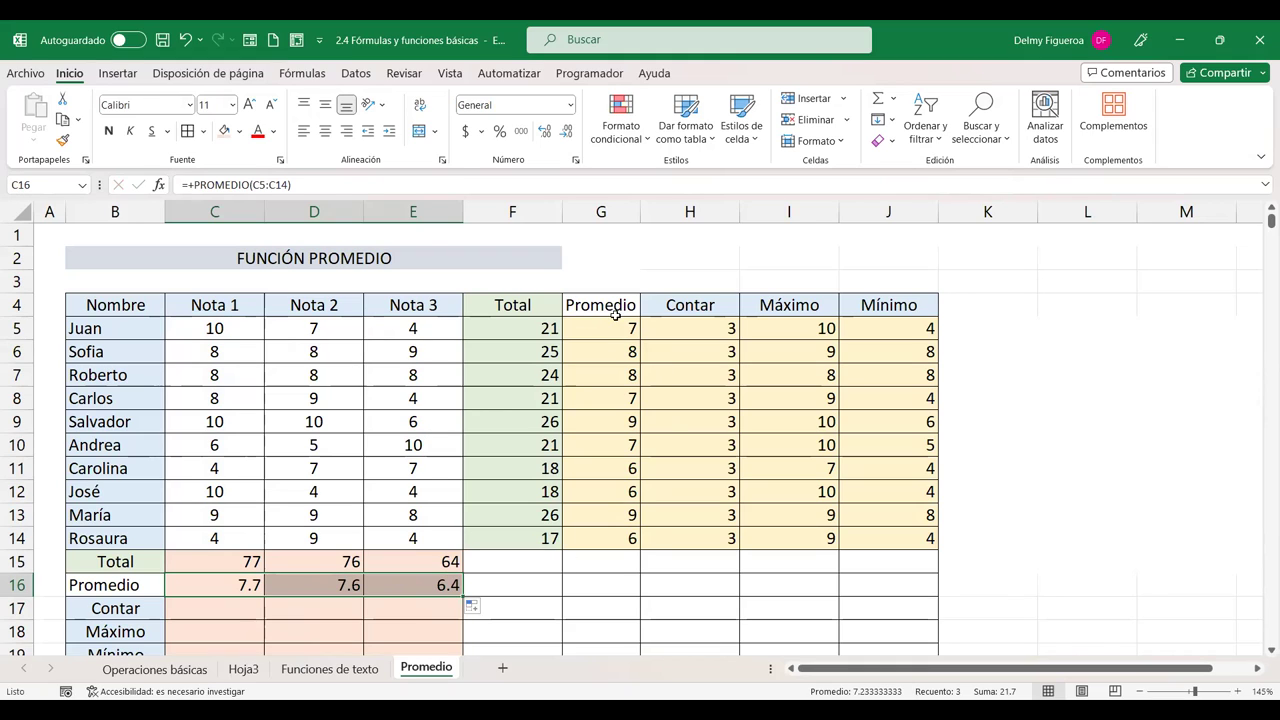
Step: Enter =CONTAR(C5:C14) in C17 and fill it across to E17, giving 10 in each
{"action": "left_click", "coordinate": [204, 605]}
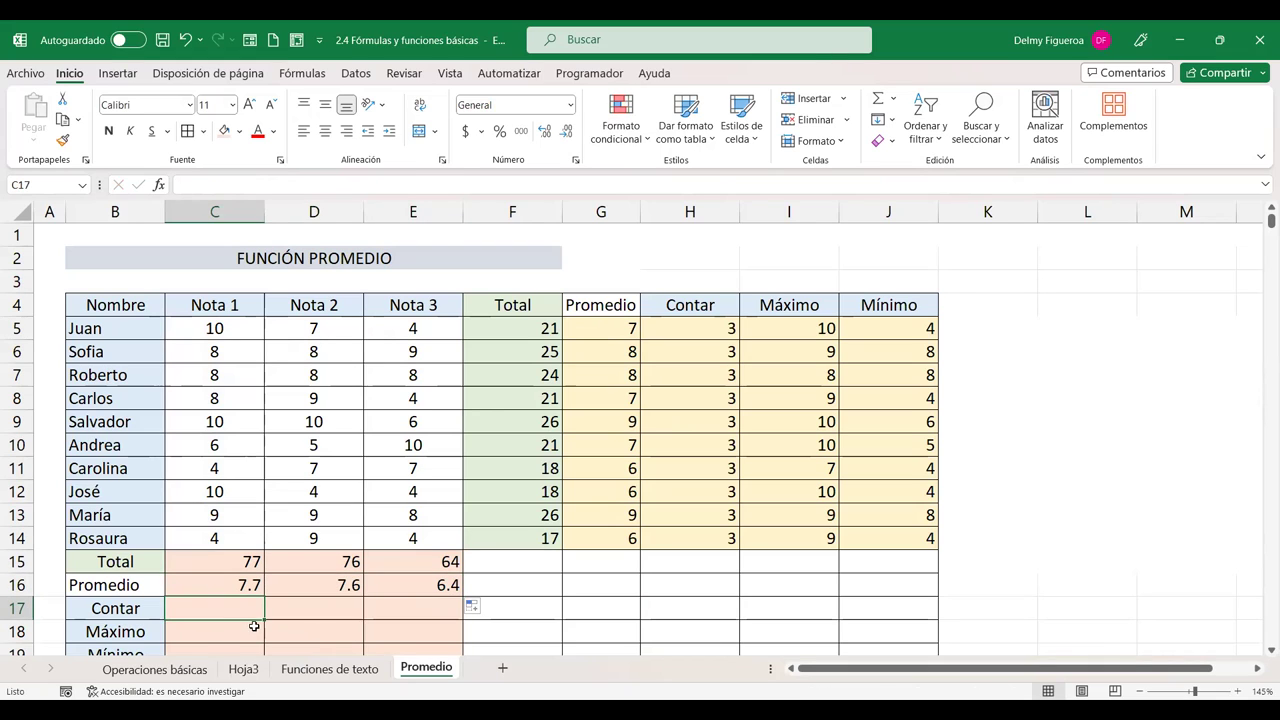
{"action": "type", "text": "+"}
{"action": "type", "text": "con"}
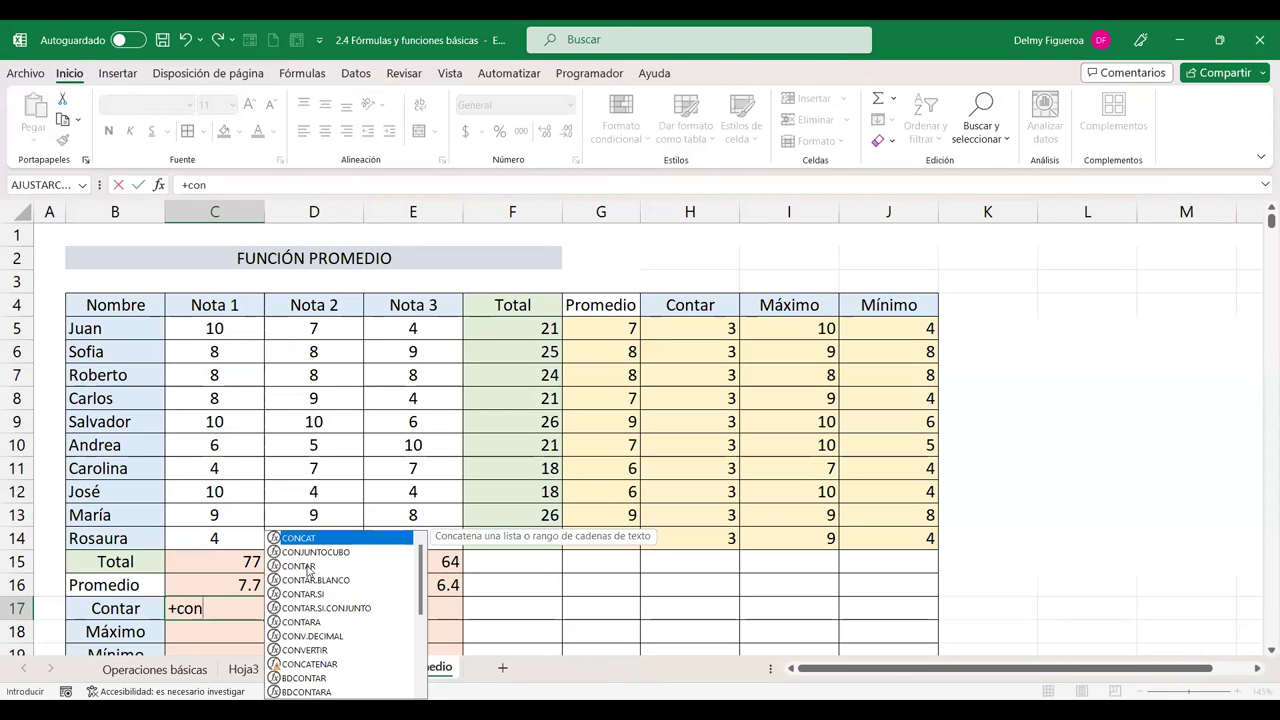
{"action": "double_click", "coordinate": [300, 566]}
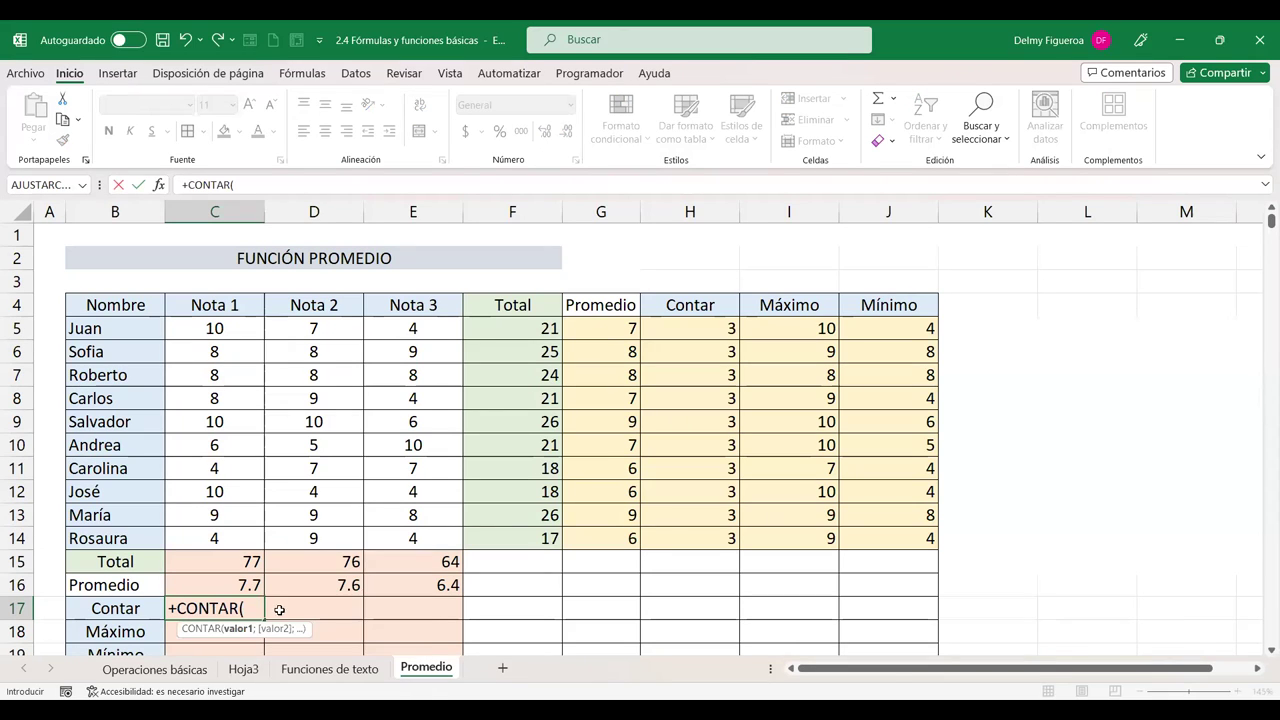
{"action": "left_click_drag", "start_coordinate": [221, 329], "coordinate": [214, 537]}
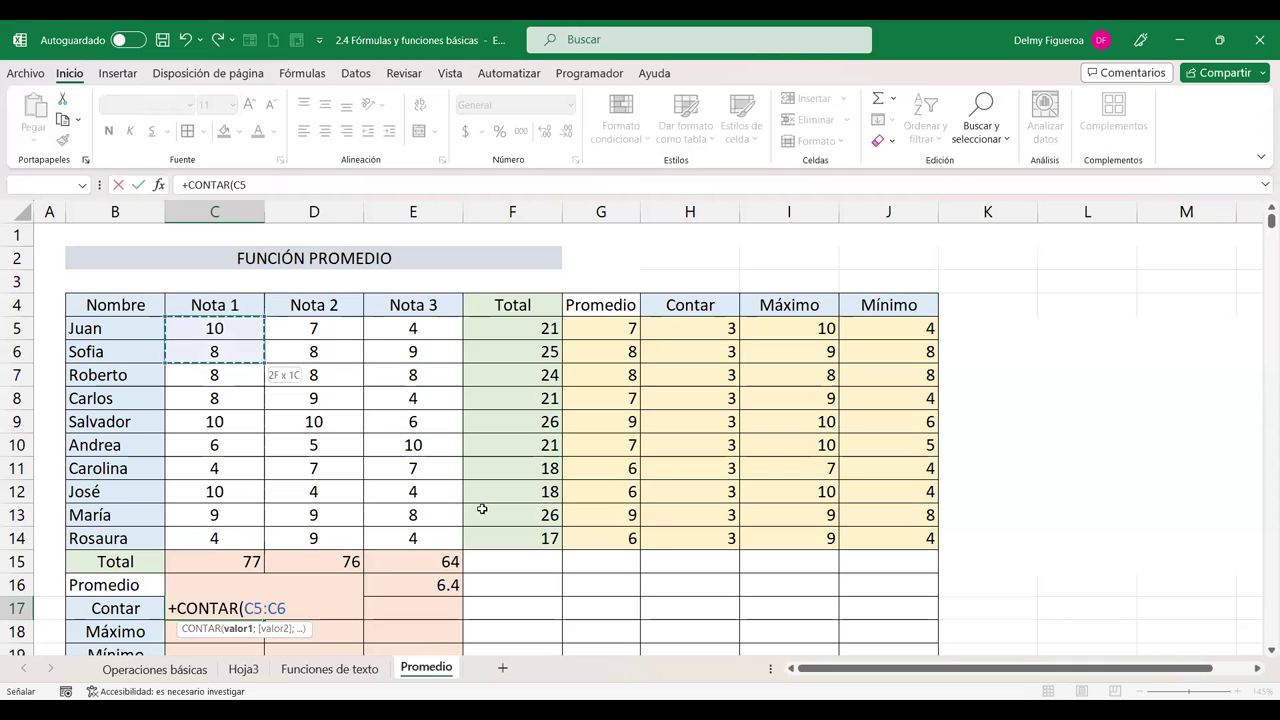
{"action": "key", "text": "Return"}
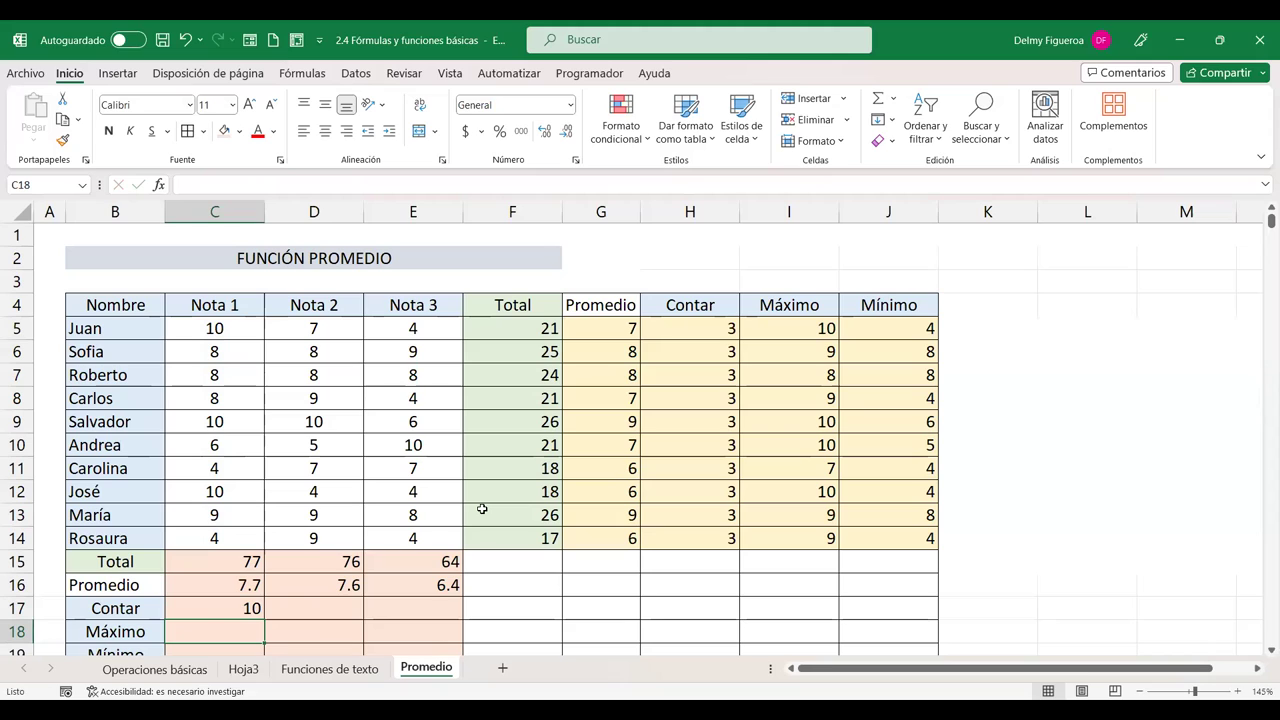
{"action": "left_click", "coordinate": [220, 604]}
{"action": "left_click_drag", "start_coordinate": [265, 622], "coordinate": [380, 609]}
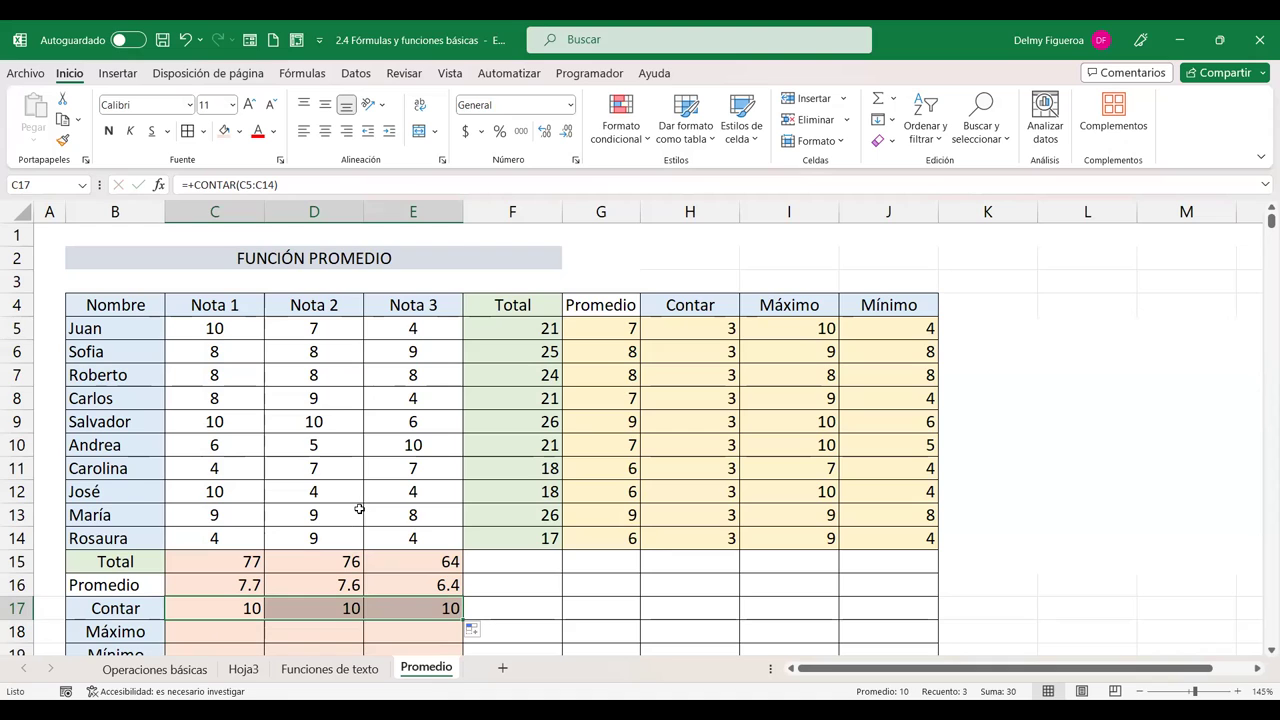
{"action": "scroll", "coordinate": [359, 509], "scroll_direction": "down", "scroll_amount": 1}
Step: Enter =MAX(C5:C14) in C18 using the autocomplete suggestion
{"action": "left_click", "coordinate": [228, 563]}
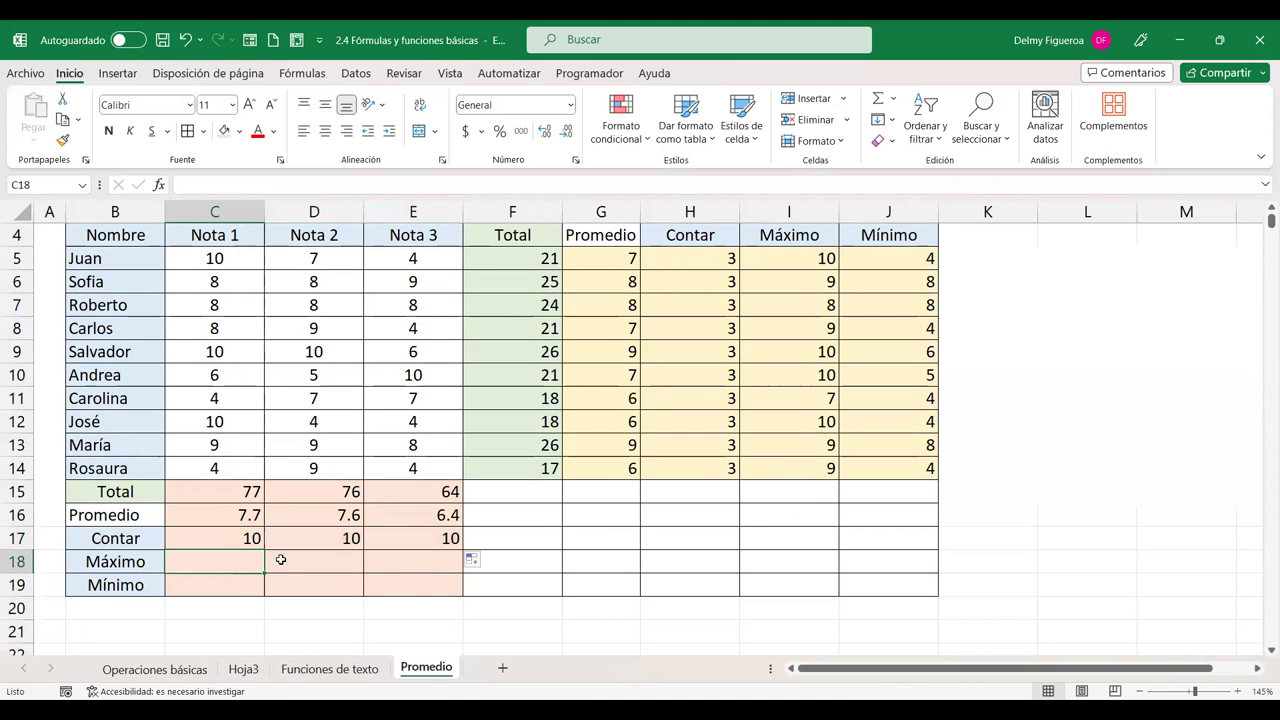
{"action": "type", "text": "+"}
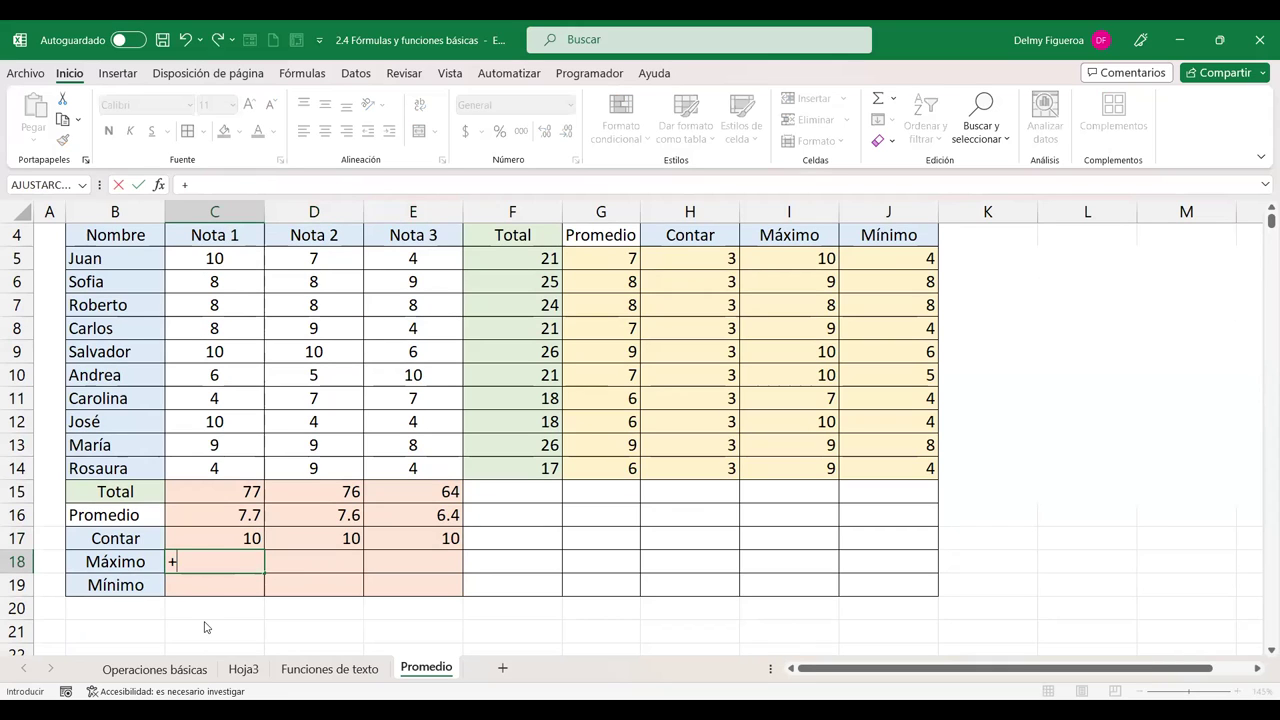
{"action": "type", "text": "ma"}
{"action": "key", "text": "Tab"}
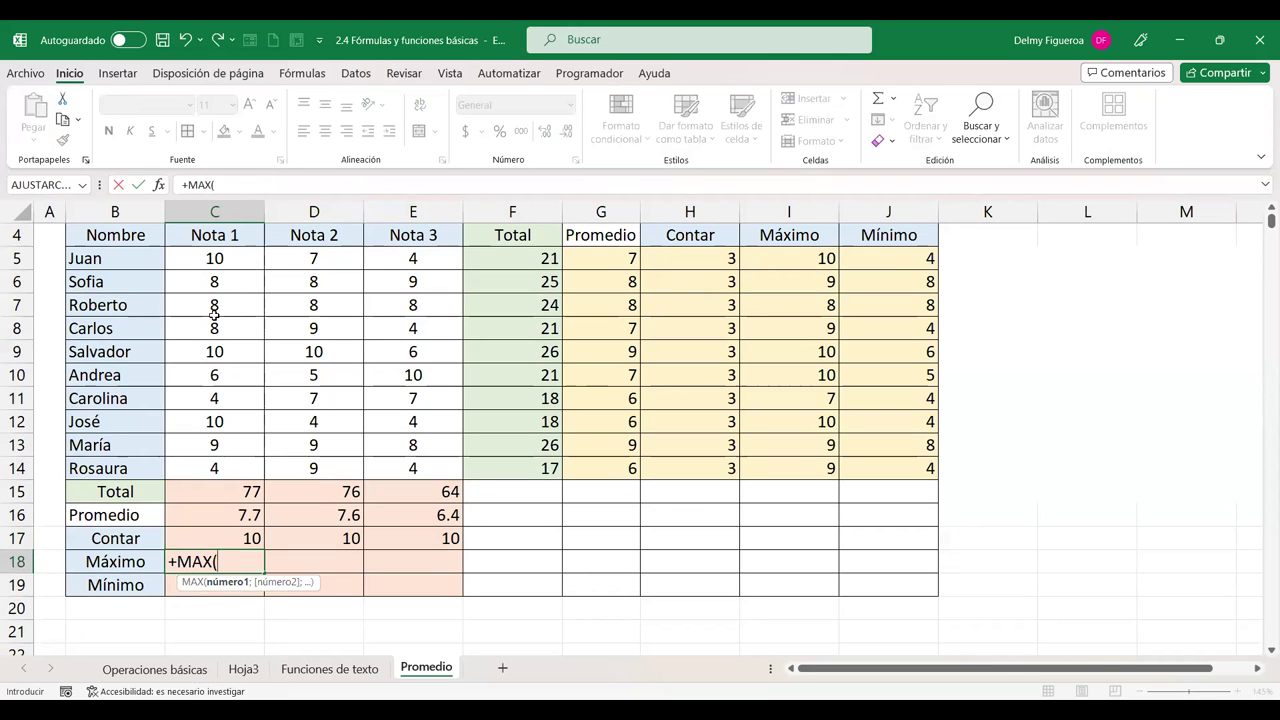
{"action": "left_click_drag", "start_coordinate": [208, 258], "coordinate": [210, 364]}
{"action": "left_click_drag", "start_coordinate": [211, 464], "coordinate": [211, 470]}
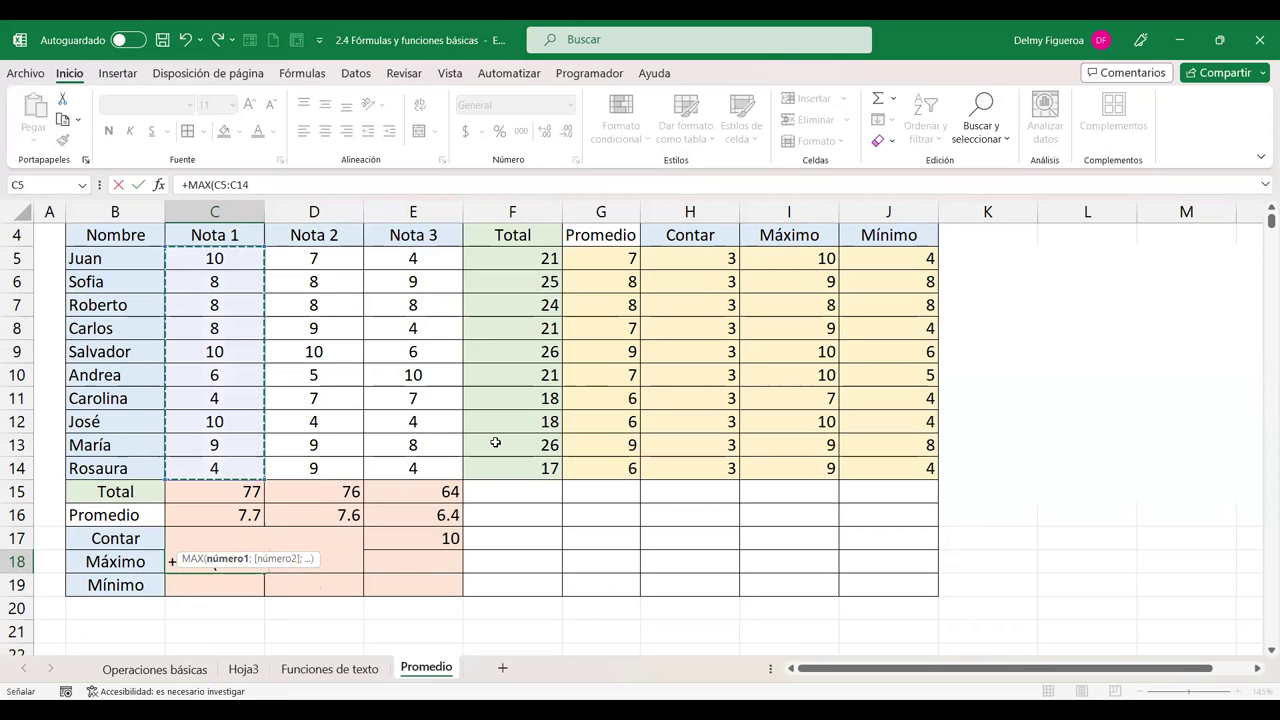
{"action": "key", "text": "Return"}
Step: Enter =MIN(C5:C14) in C19 using the autocomplete suggestion
{"action": "type", "text": "+"}
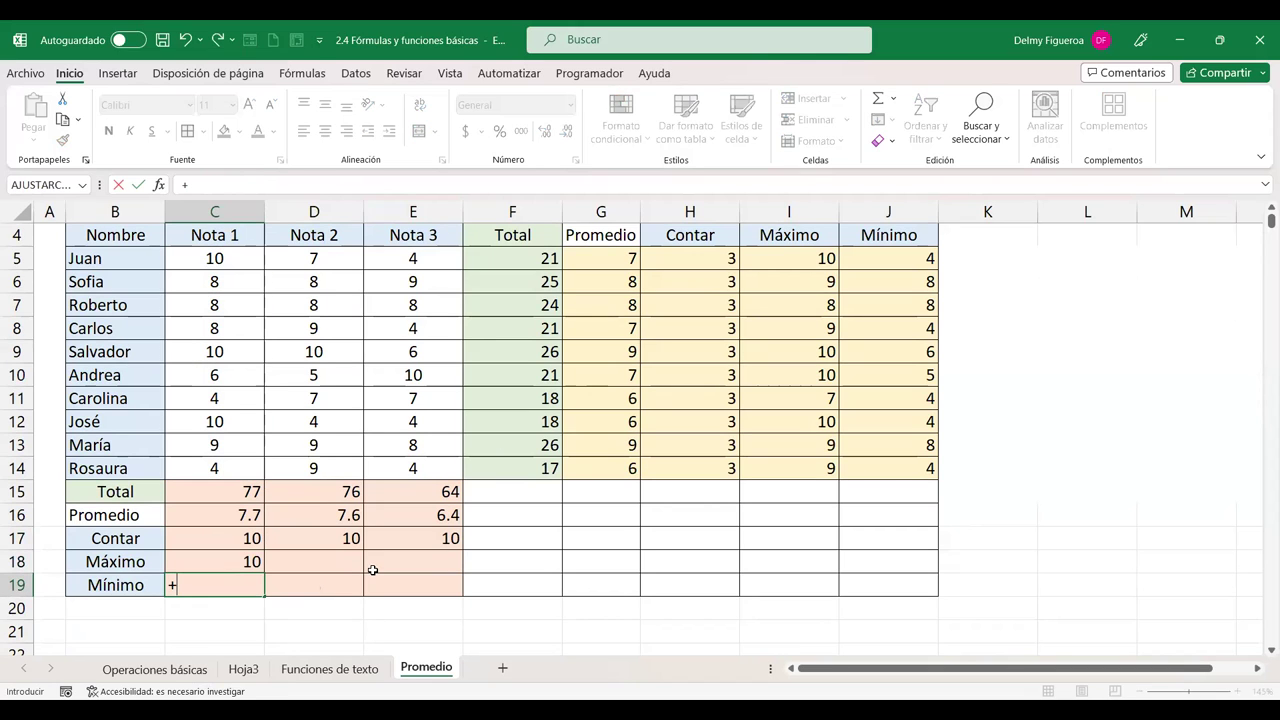
{"action": "type", "text": "min"}
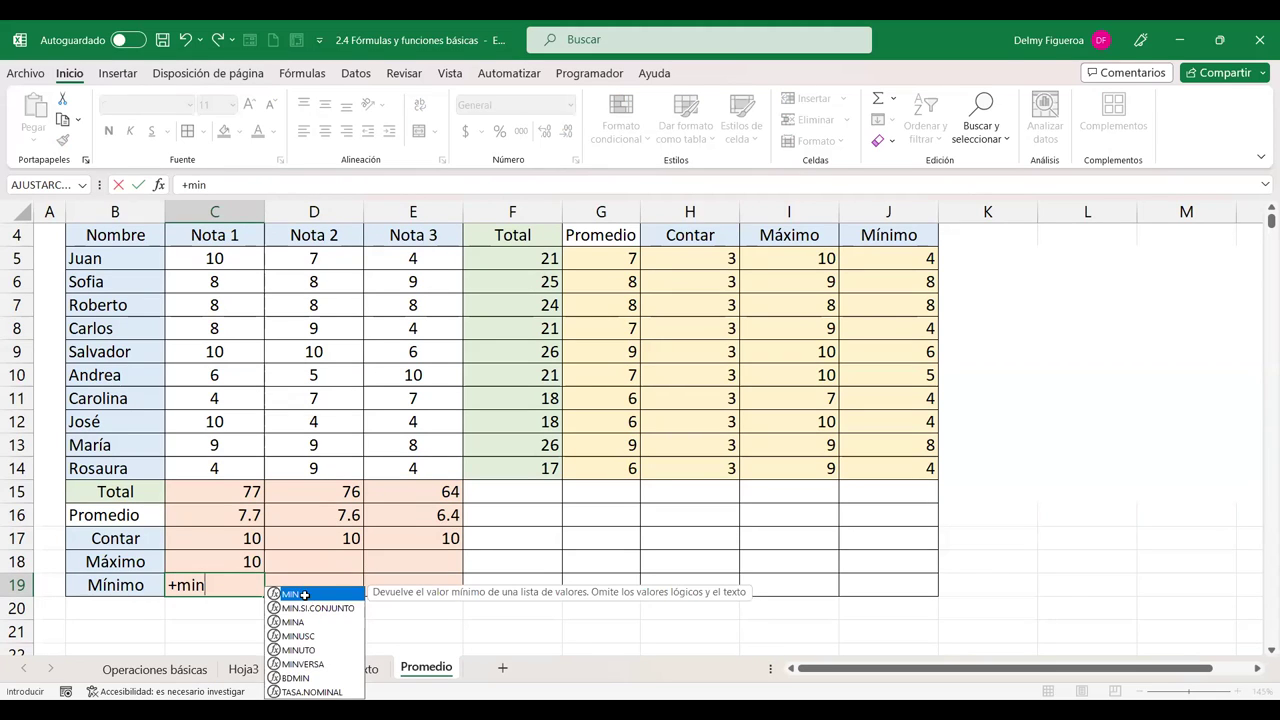
{"action": "key", "text": "Tab"}
{"action": "left_click_drag", "start_coordinate": [218, 256], "coordinate": [215, 424]}
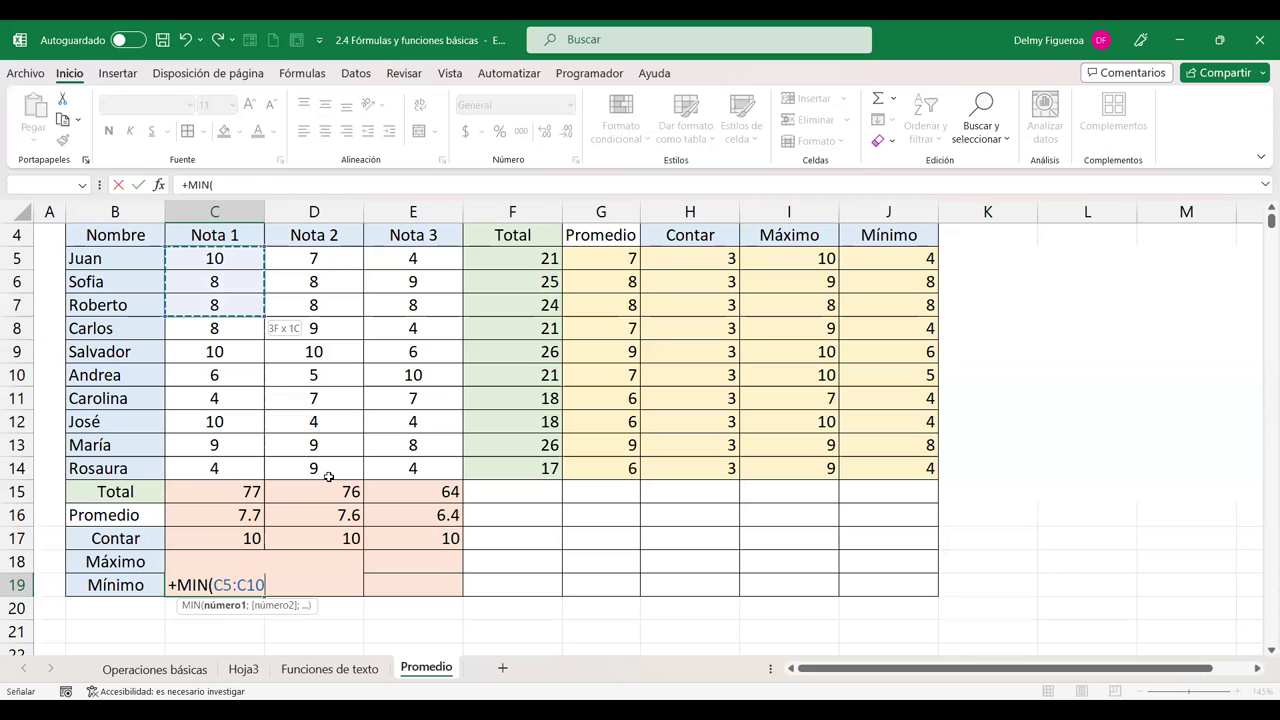
{"action": "key", "text": "Return"}
Step: Fill C18:C19 across to column E, giving 10 and 4 per column, and check the copies
{"action": "left_click_drag", "start_coordinate": [226, 560], "coordinate": [228, 586]}
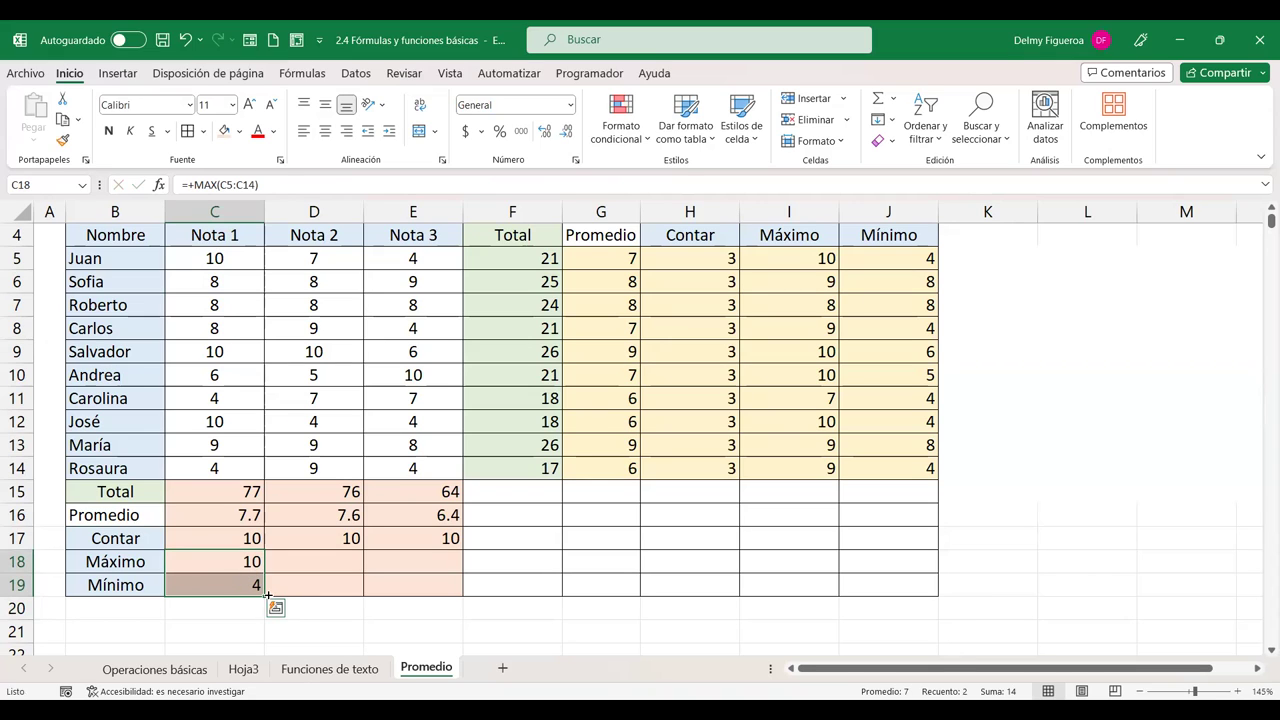
{"action": "left_click_drag", "start_coordinate": [265, 596], "coordinate": [458, 592]}
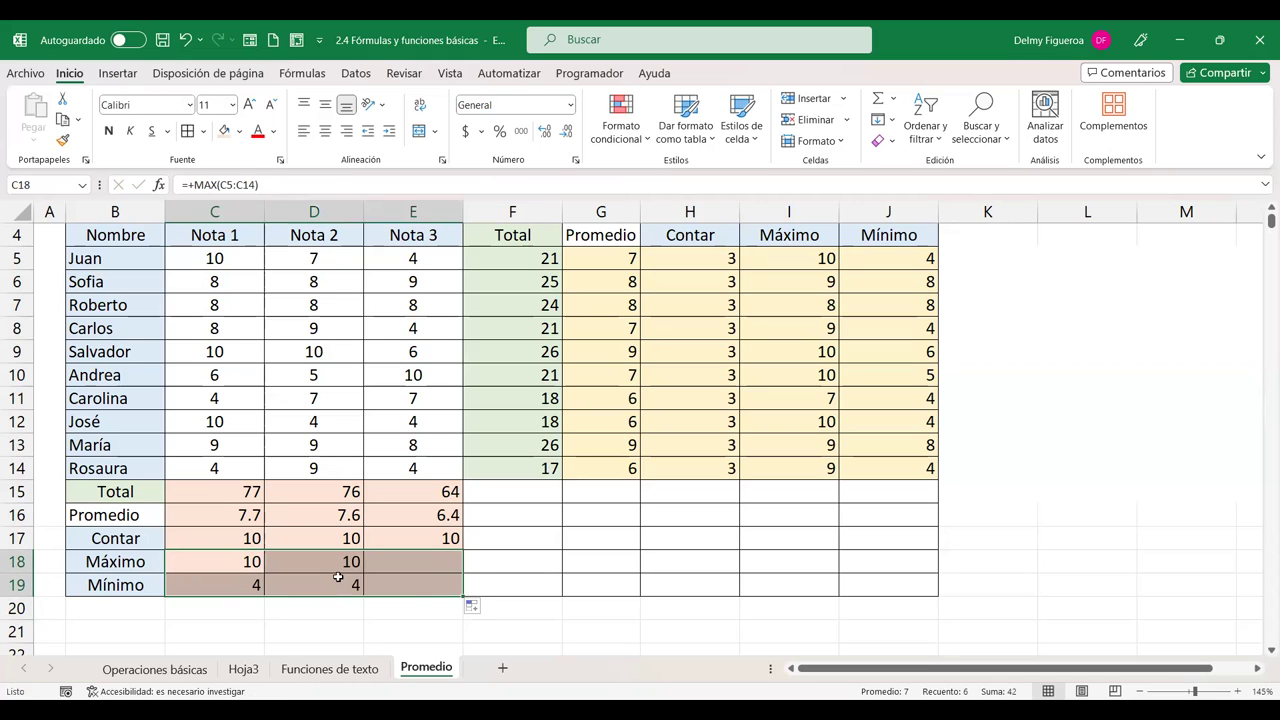
{"action": "left_click", "coordinate": [334, 562]}
{"action": "left_click", "coordinate": [428, 564]}
{"action": "left_click", "coordinate": [420, 586]}
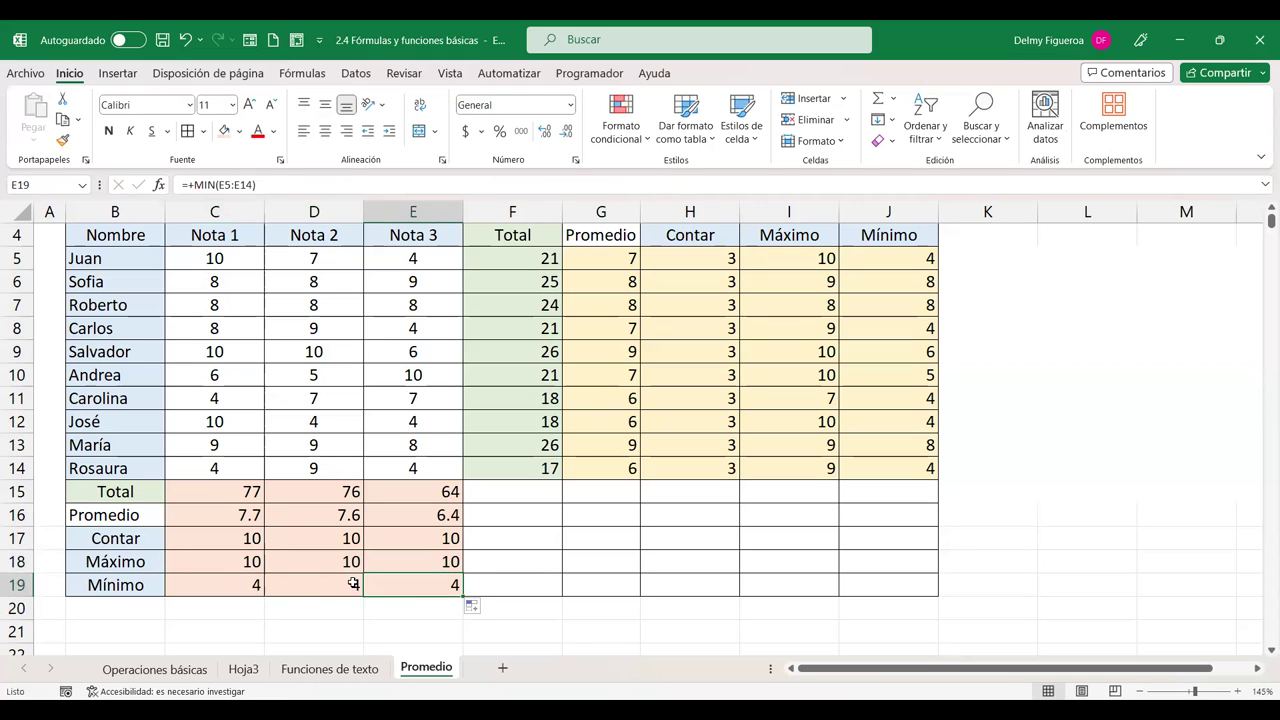
{"action": "left_click", "coordinate": [320, 585]}
{"action": "left_click", "coordinate": [236, 583]}
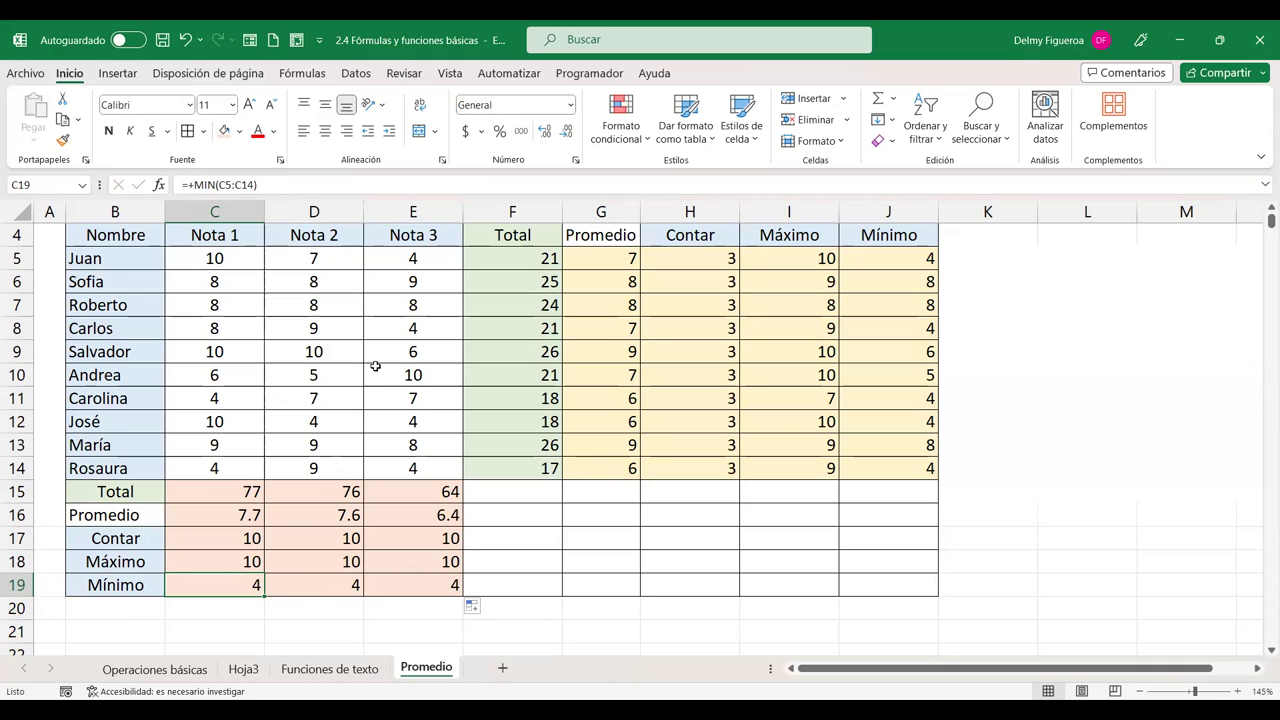
{"action": "left_click_drag", "start_coordinate": [533, 491], "coordinate": [920, 590]}
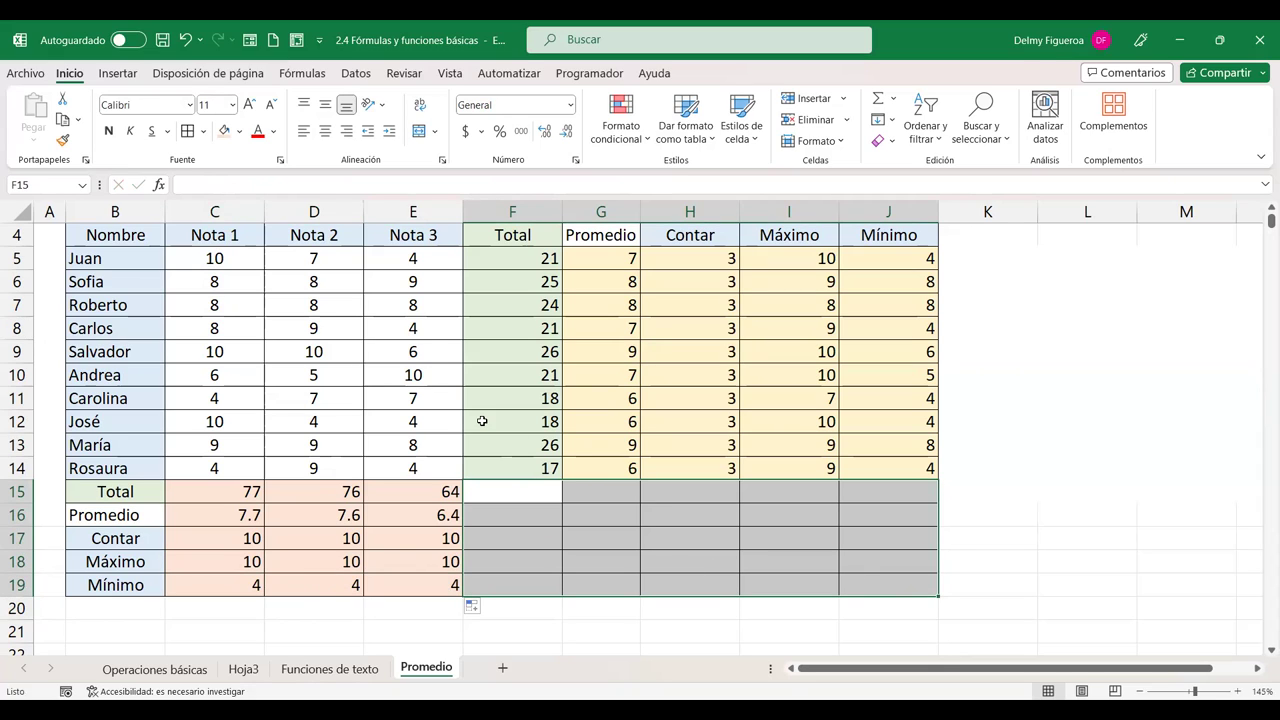
{"action": "left_click", "coordinate": [240, 132]}
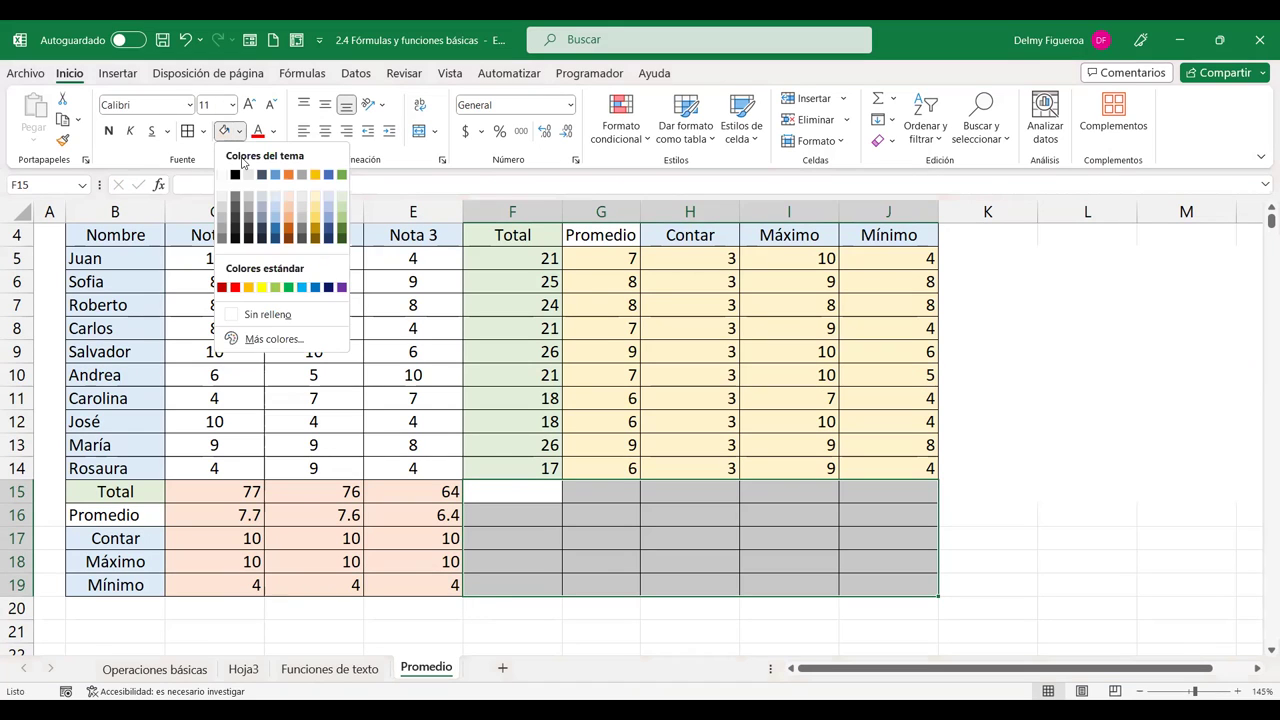
{"action": "left_click", "coordinate": [248, 176]}
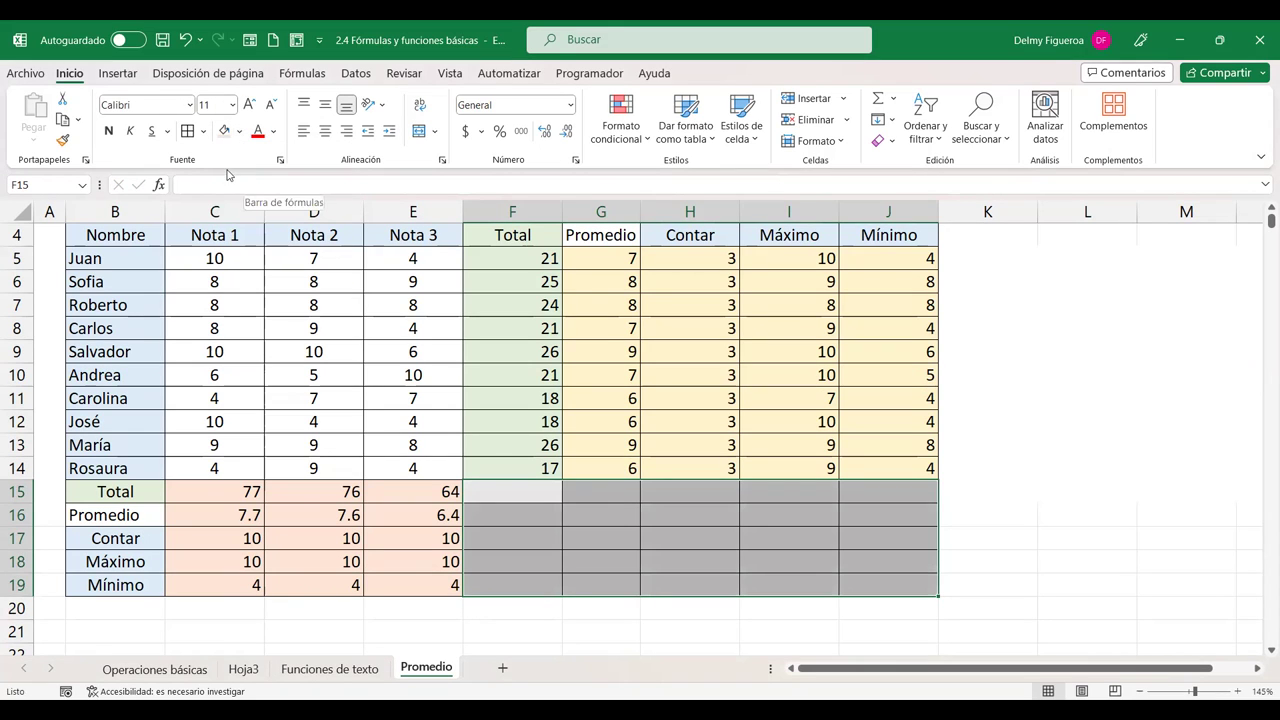
{"action": "left_click", "coordinate": [203, 134]}
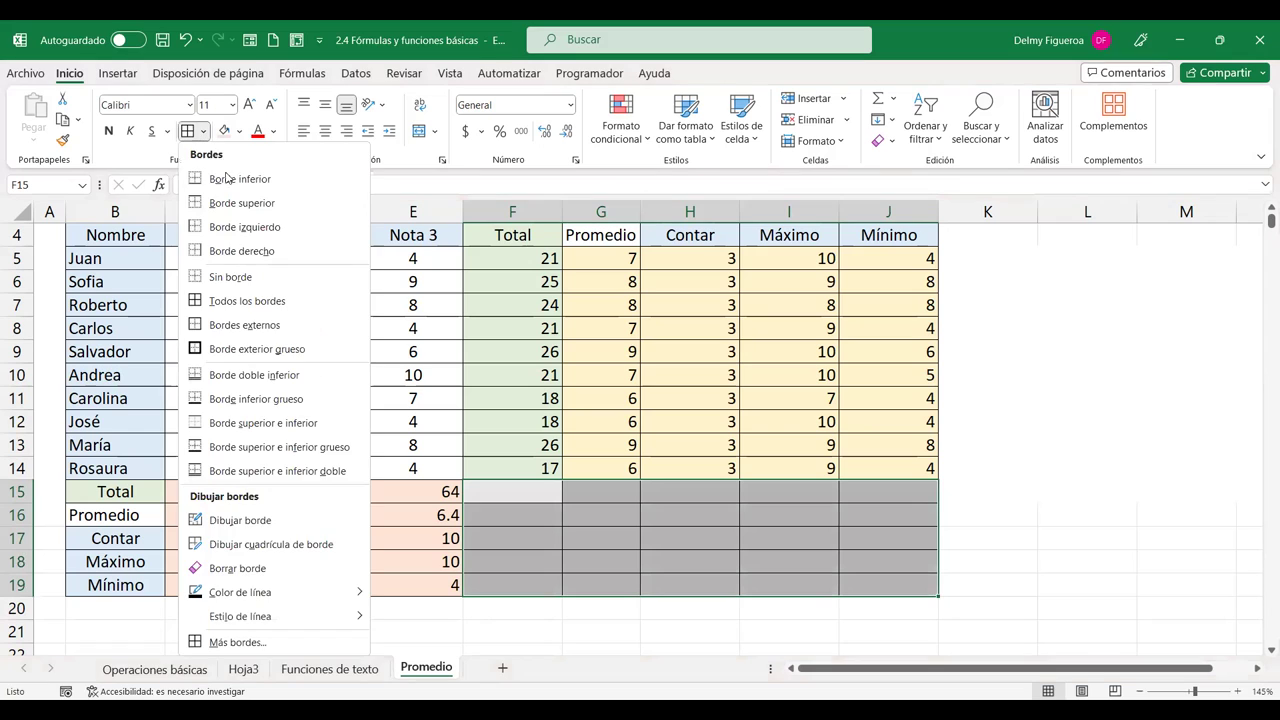
{"action": "left_click", "coordinate": [236, 279]}
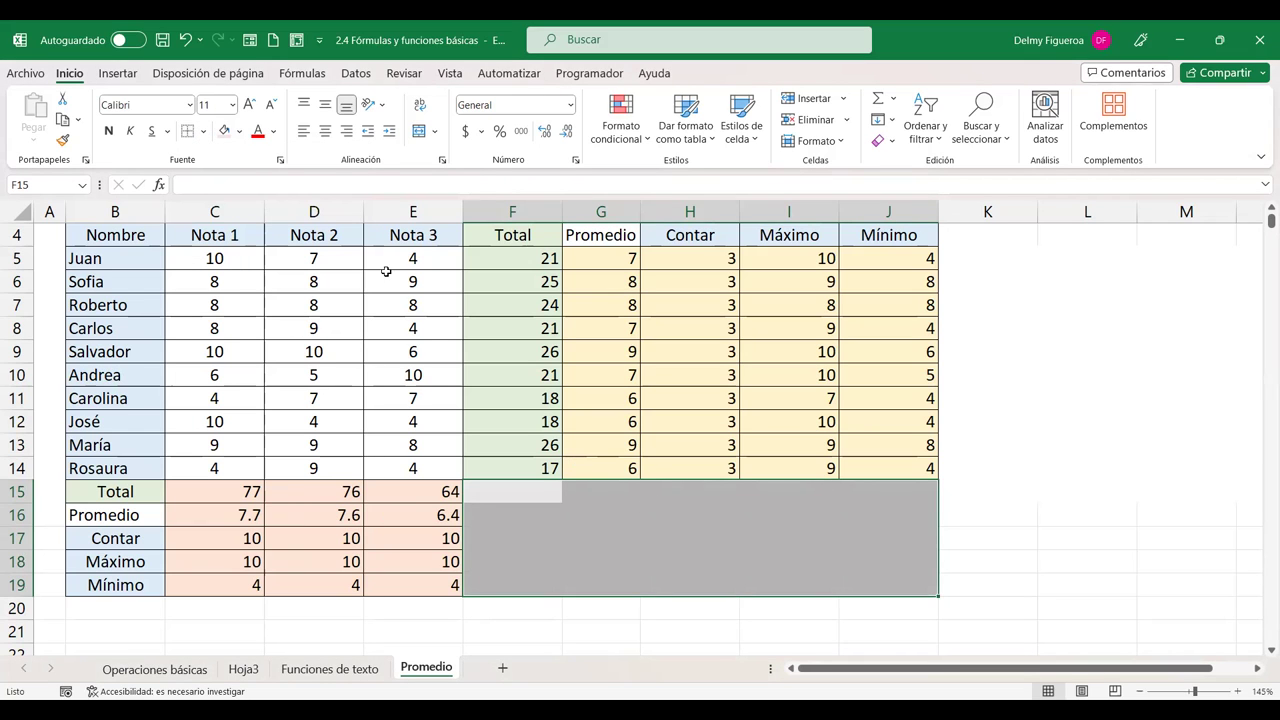
{"action": "left_click", "coordinate": [204, 131]}
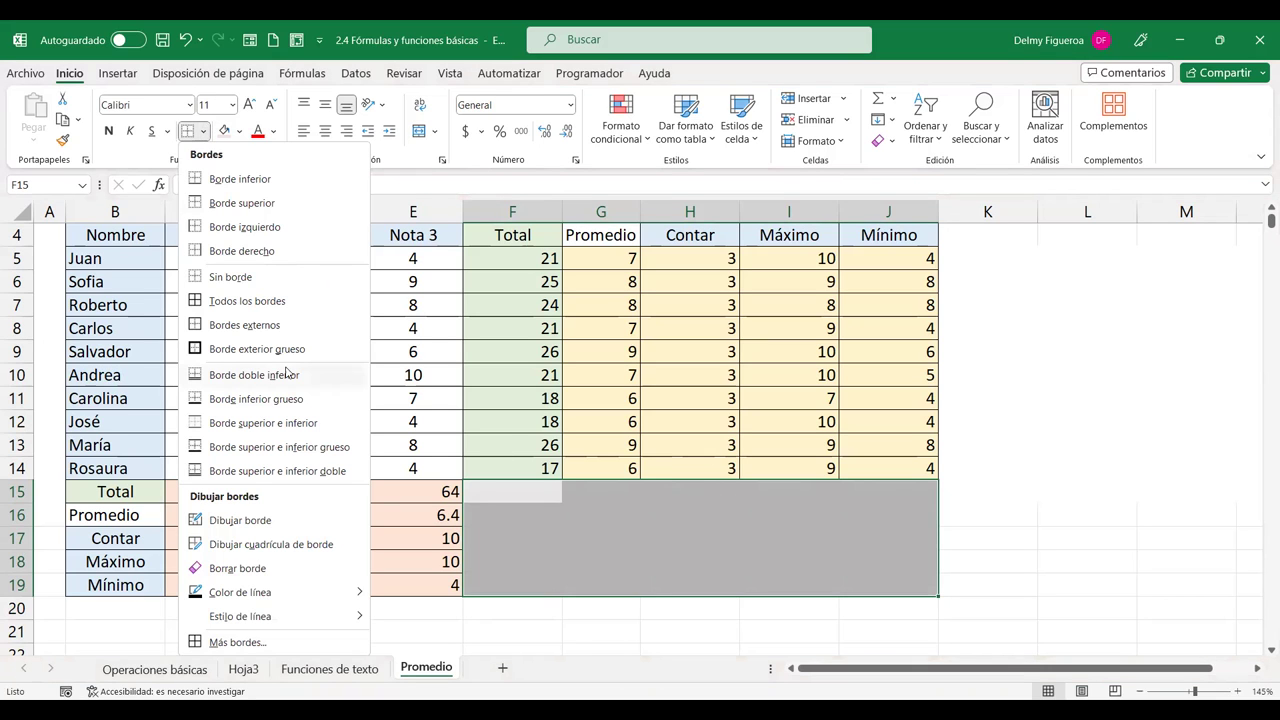
{"action": "left_click", "coordinate": [260, 205]}
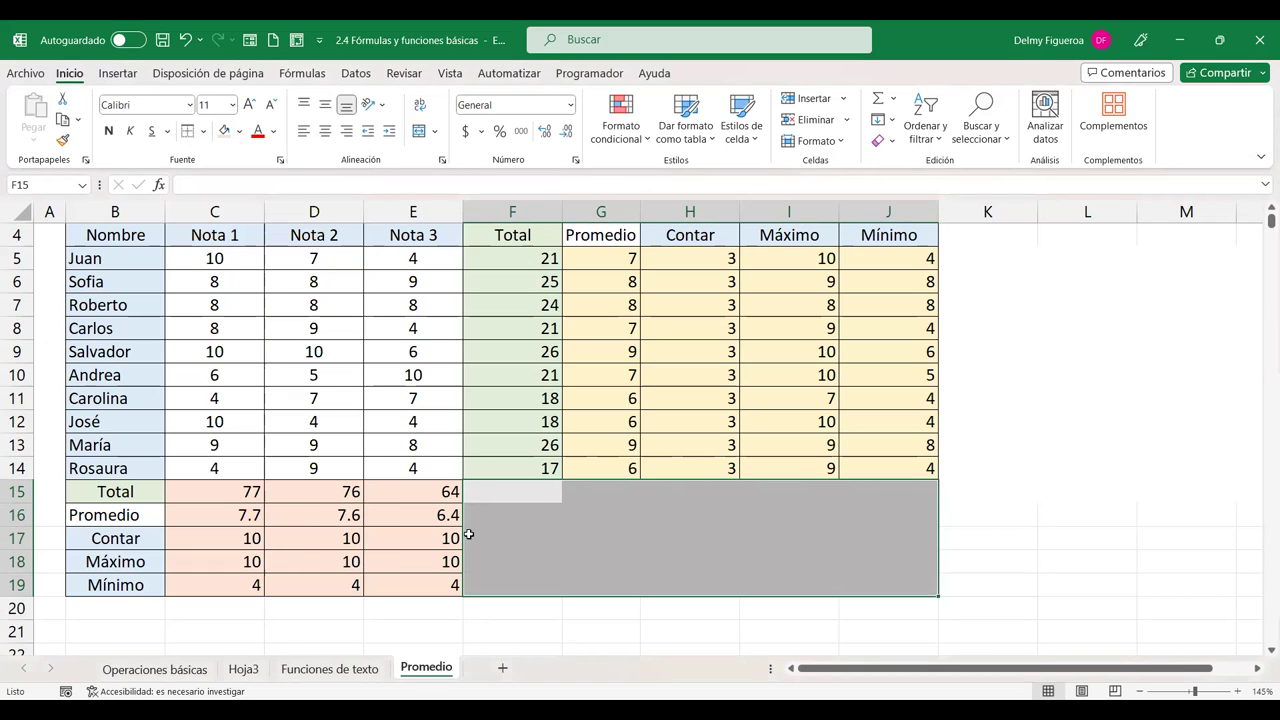
{"action": "left_click", "coordinate": [203, 131]}
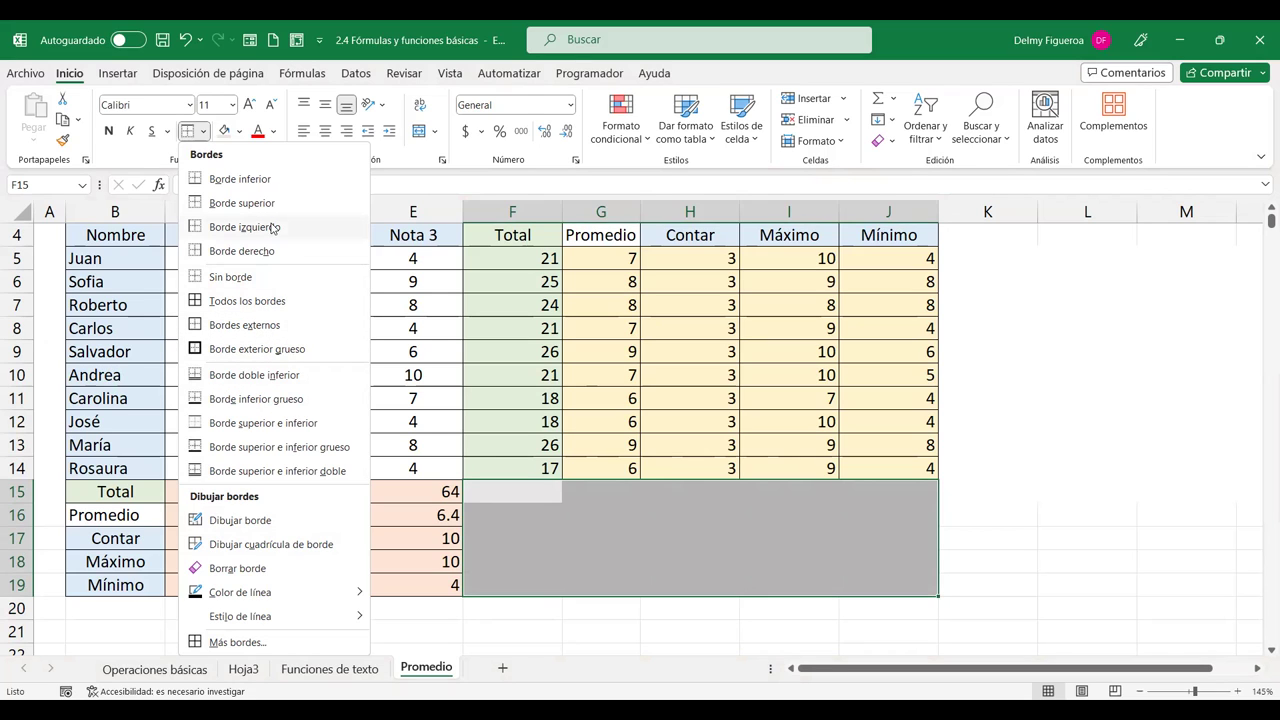
{"action": "left_click", "coordinate": [1137, 481]}
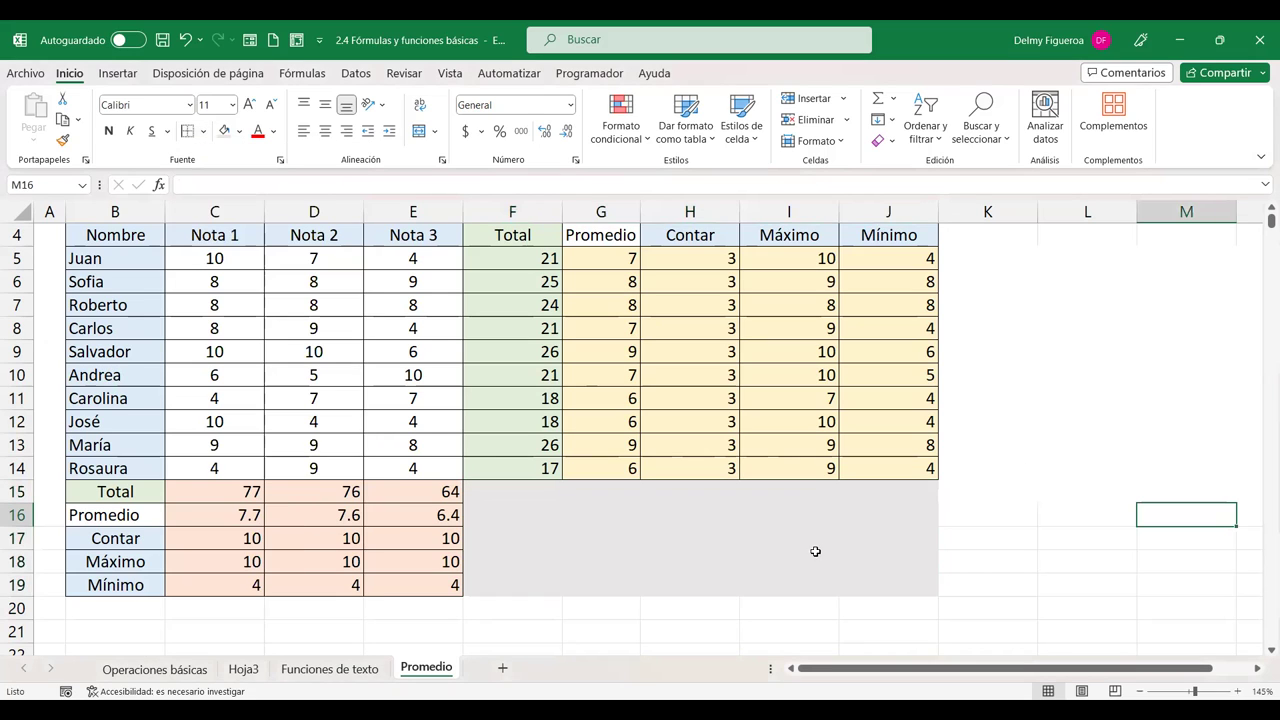
{"action": "scroll", "coordinate": [800, 540], "scroll_direction": "up", "scroll_amount": 1}
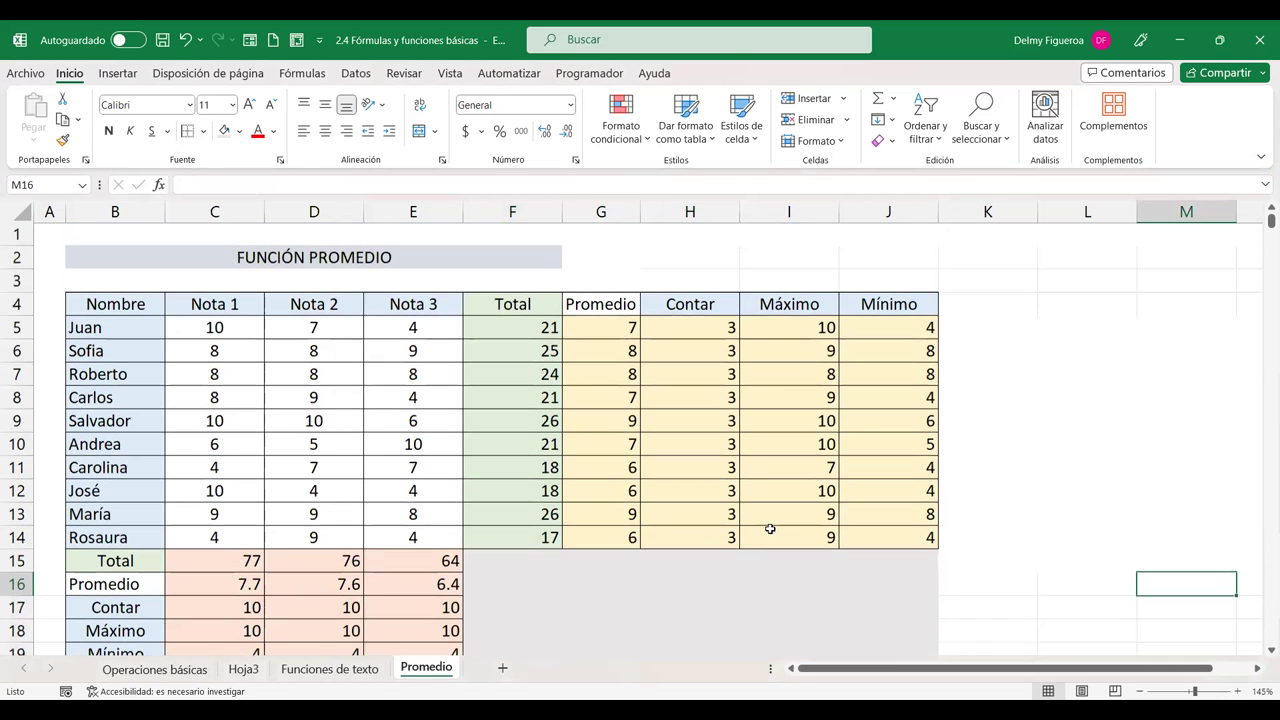
{"action": "scroll", "coordinate": [561, 494], "scroll_direction": "down", "scroll_amount": 1}
{"action": "scroll", "coordinate": [561, 494], "scroll_direction": "down", "scroll_amount": 1}
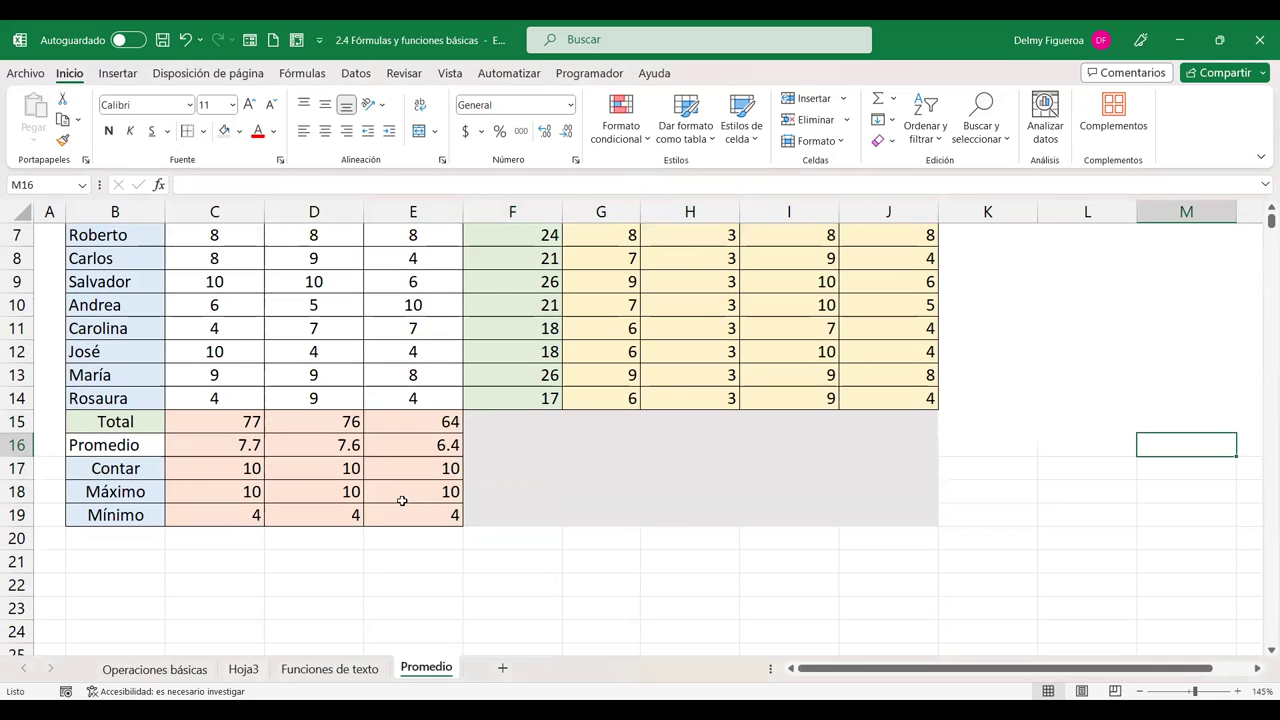
{"action": "scroll", "coordinate": [470, 445], "scroll_direction": "up", "scroll_amount": 2}
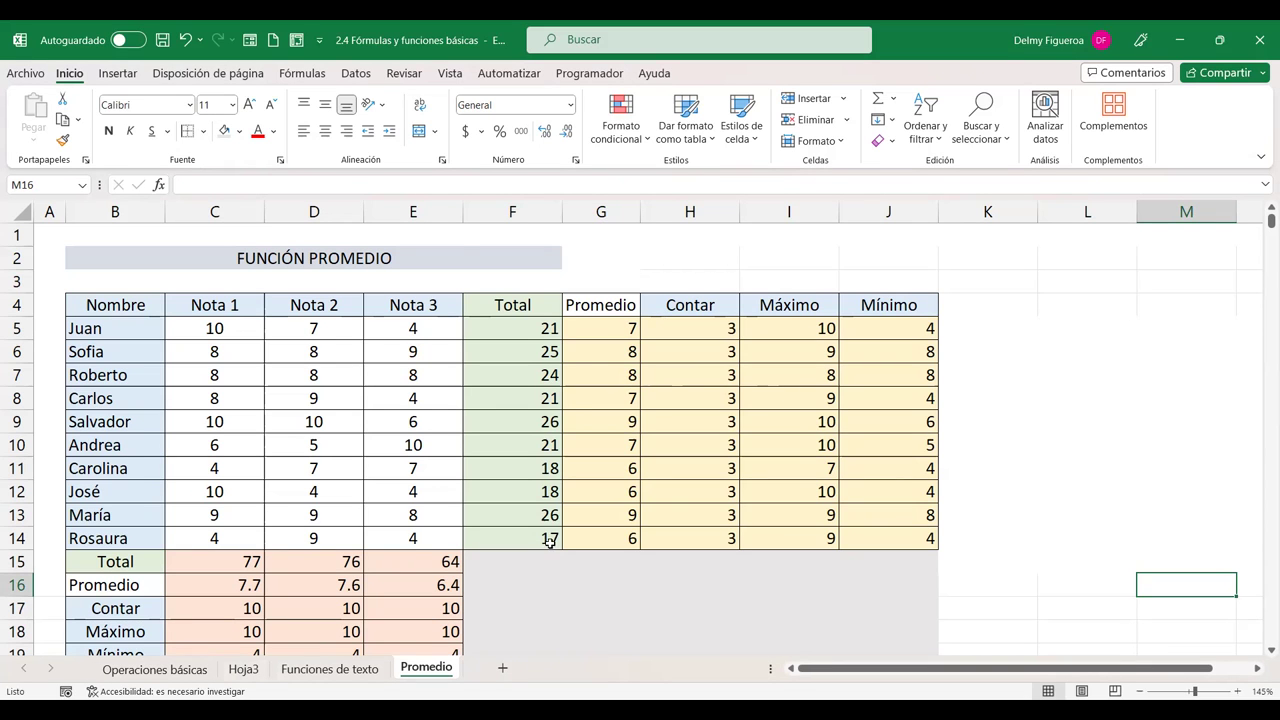
{"action": "scroll", "coordinate": [549, 540], "scroll_direction": "down", "scroll_amount": 2}
{"action": "scroll", "coordinate": [549, 540], "scroll_direction": "up", "scroll_amount": 2}
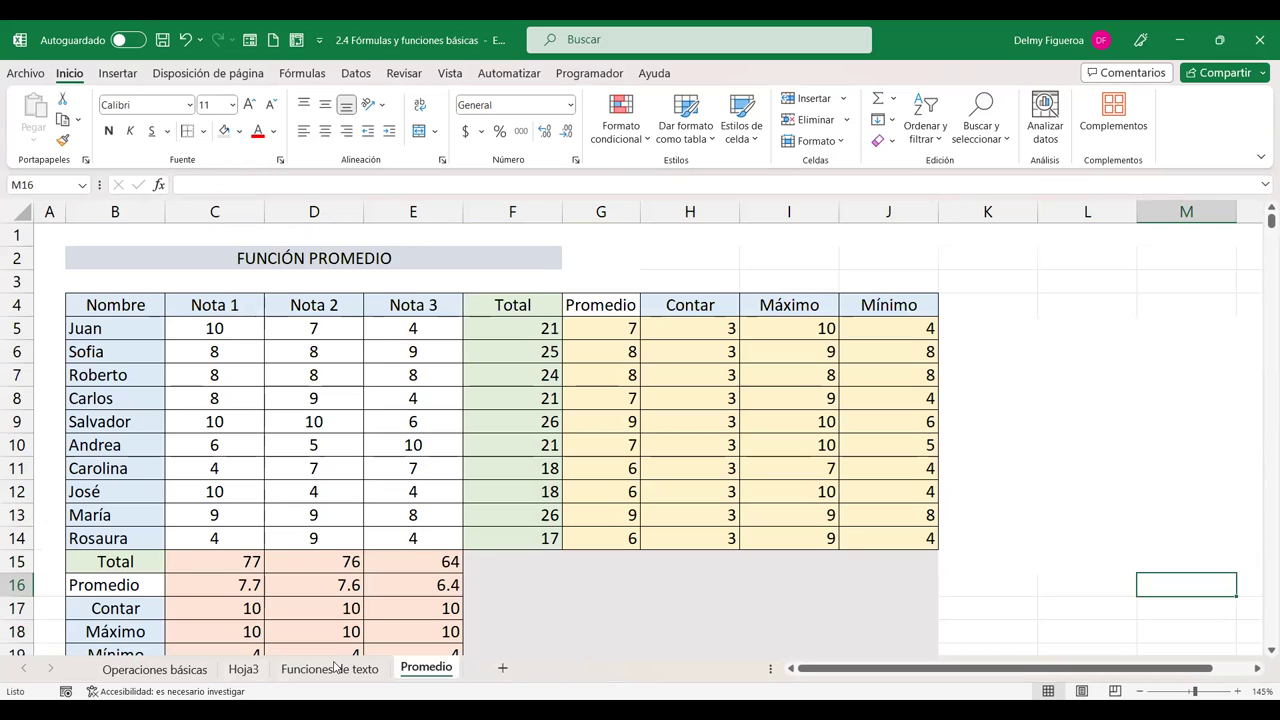
Step: Add sheet Hoja4, zoom to 120%, set all cells to 14-point text, and show more function categories
{"action": "left_click", "coordinate": [502, 667]}
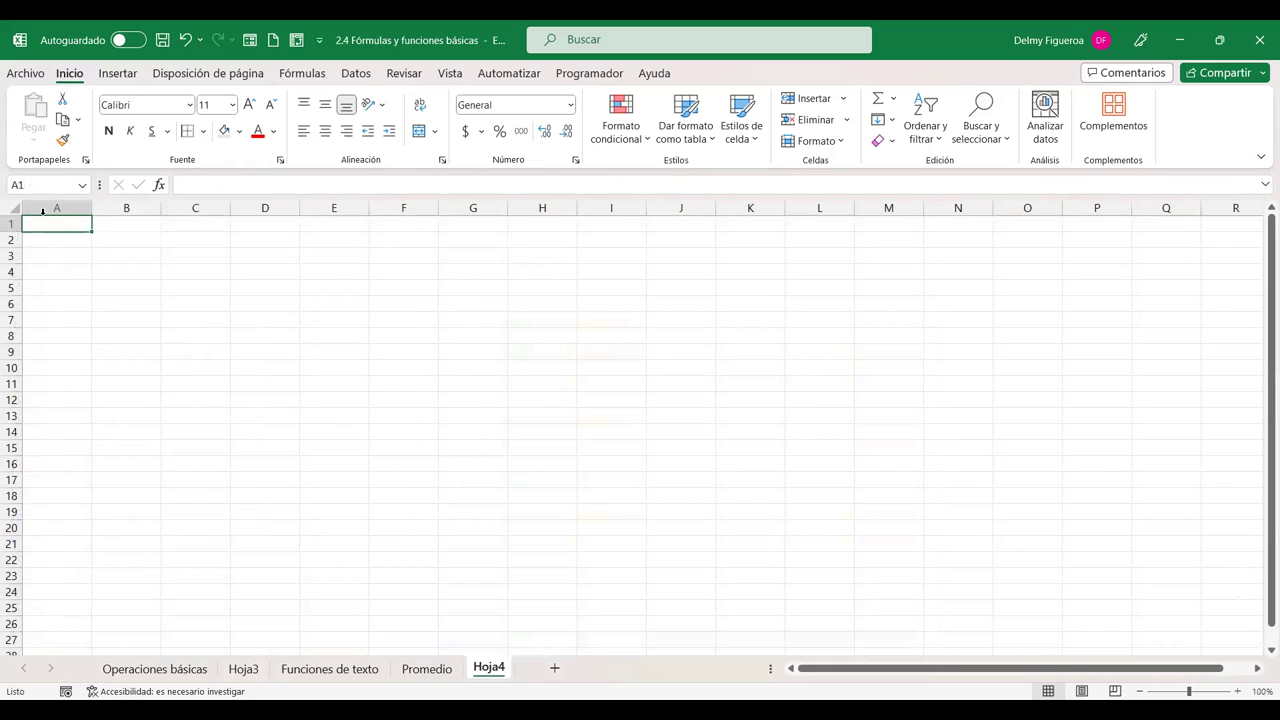
{"action": "left_click", "coordinate": [10, 208]}
{"action": "left_click", "coordinate": [1237, 691]}
{"action": "left_click", "coordinate": [1237, 691]}
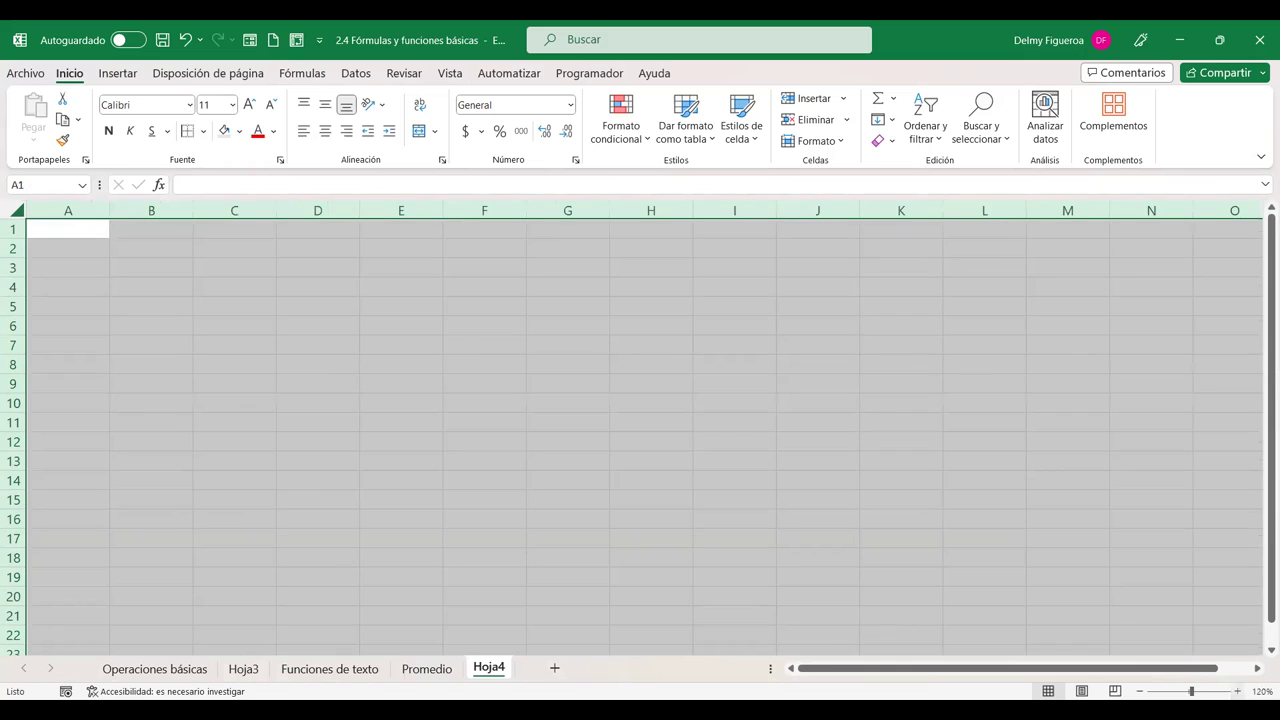
{"action": "left_click", "coordinate": [248, 106]}
{"action": "left_click", "coordinate": [248, 106]}
{"action": "left_click", "coordinate": [98, 230]}
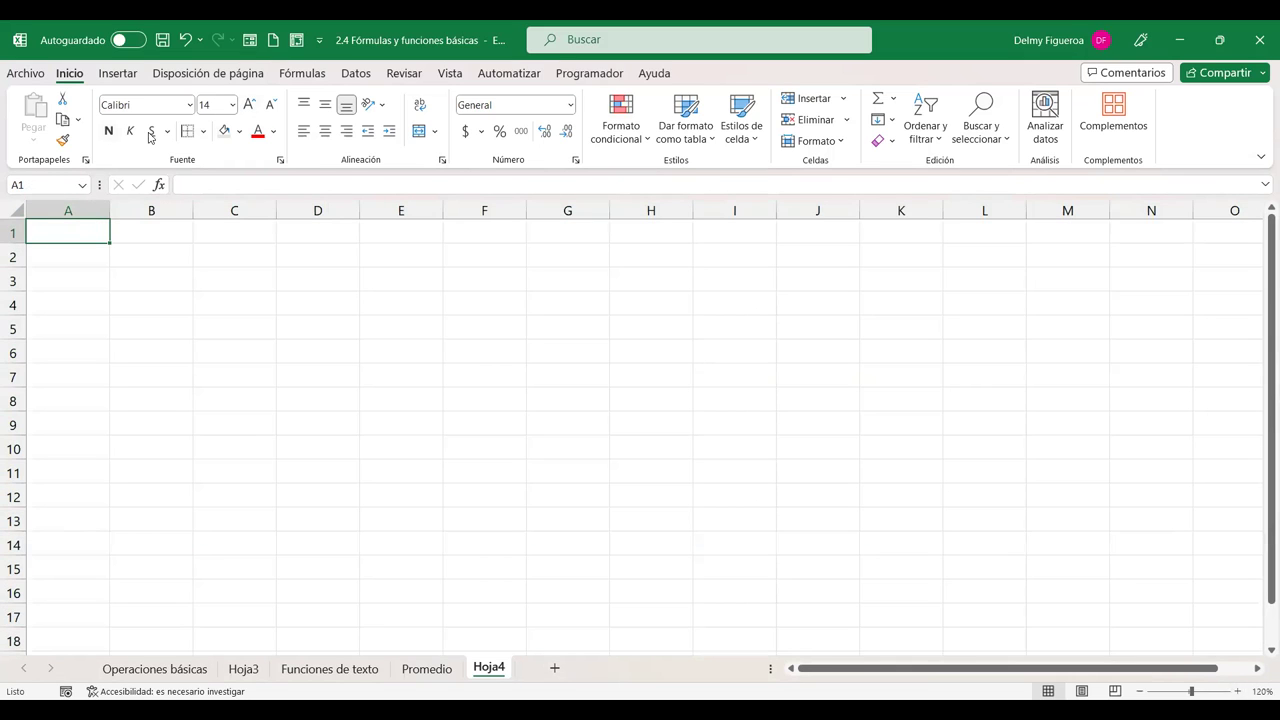
{"action": "left_click", "coordinate": [303, 74]}
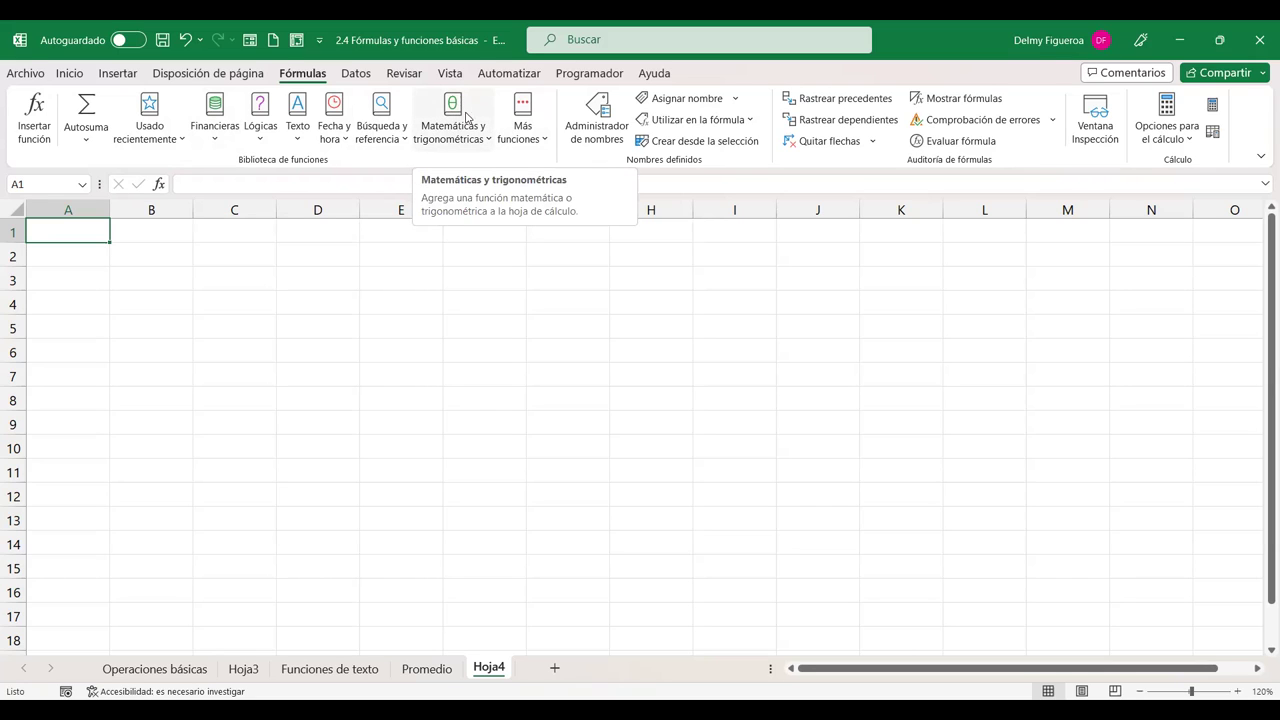
{"action": "left_click", "coordinate": [549, 148]}
{"action": "mouse_move", "coordinate": [555, 168]}
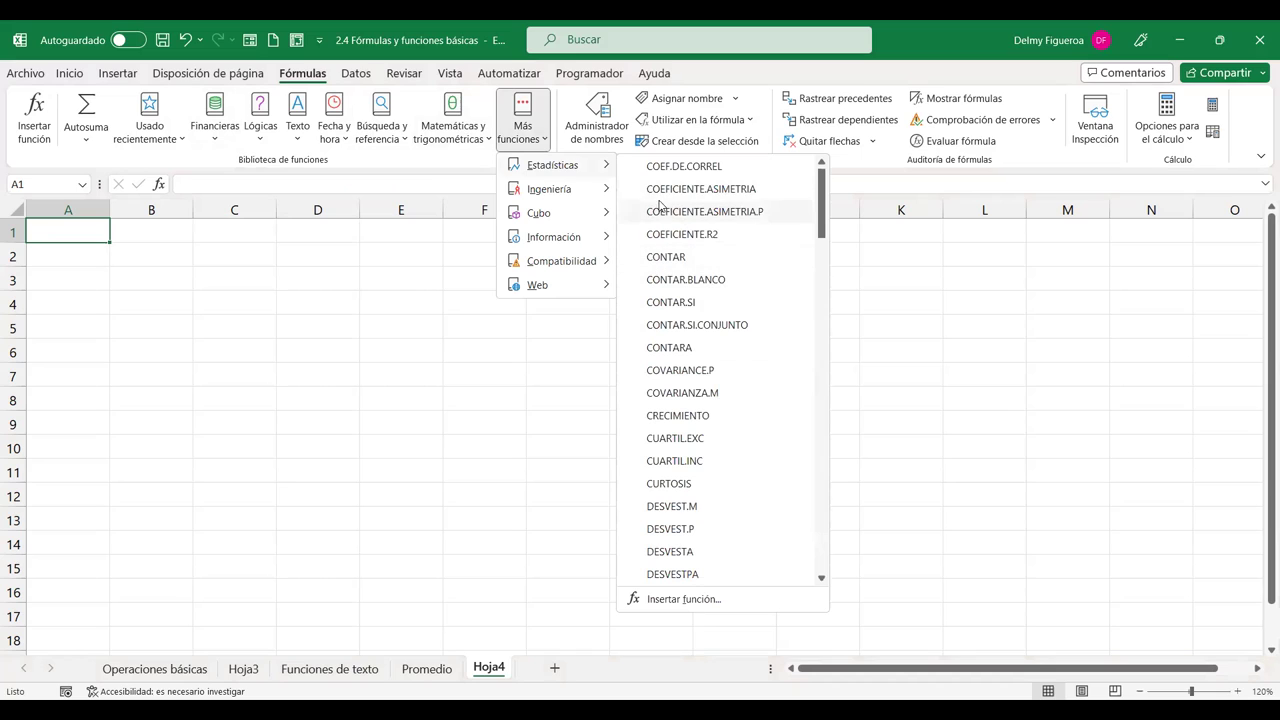
{"action": "mouse_move", "coordinate": [557, 194]}
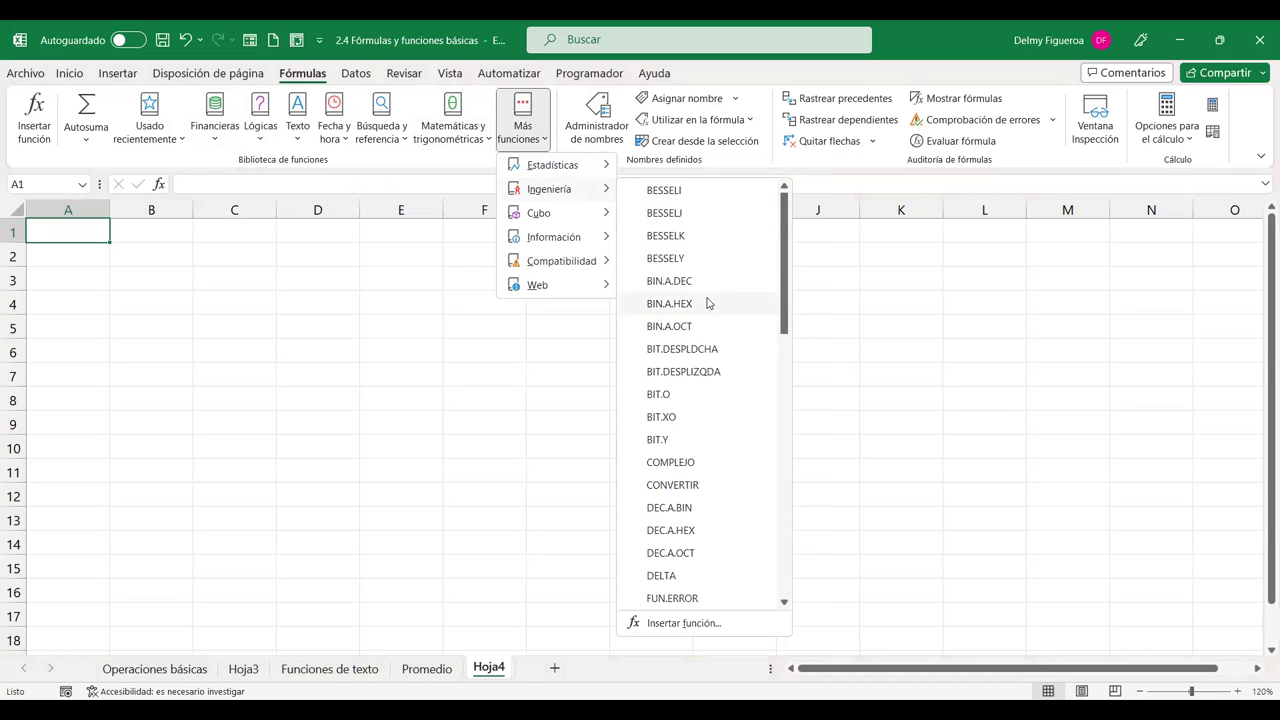
{"action": "mouse_move", "coordinate": [530, 214]}
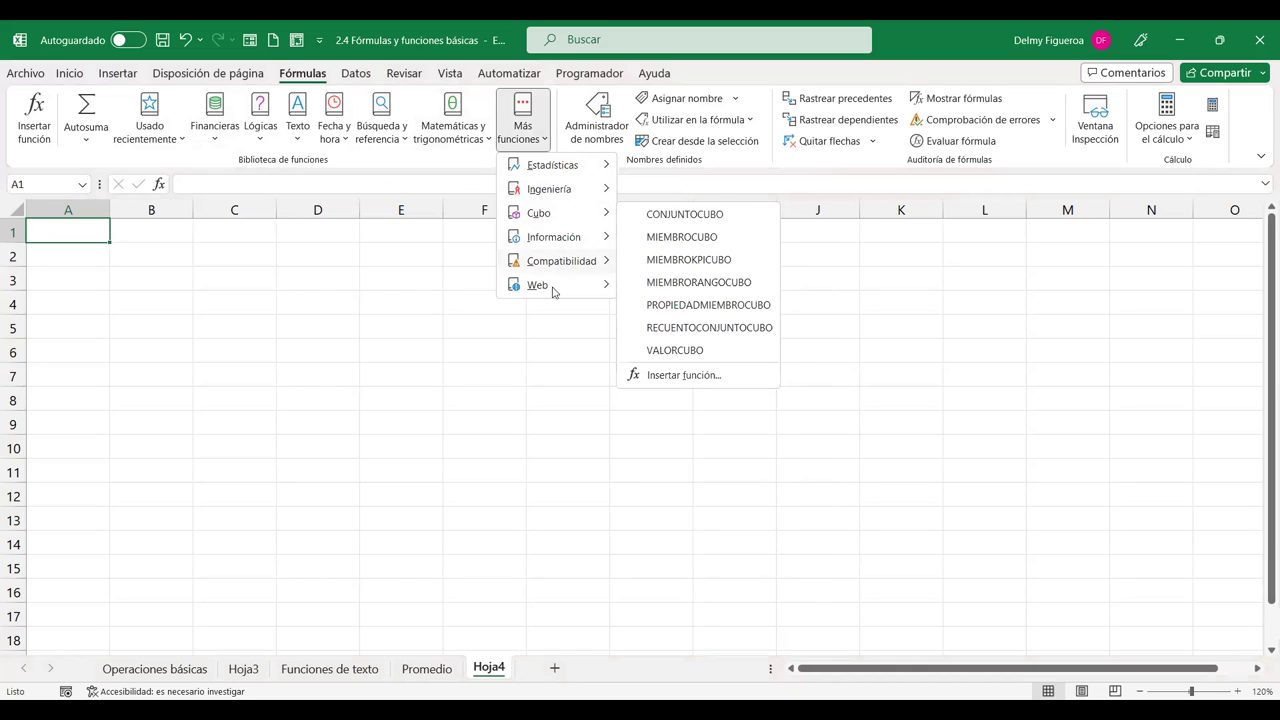
{"action": "mouse_move", "coordinate": [553, 290]}
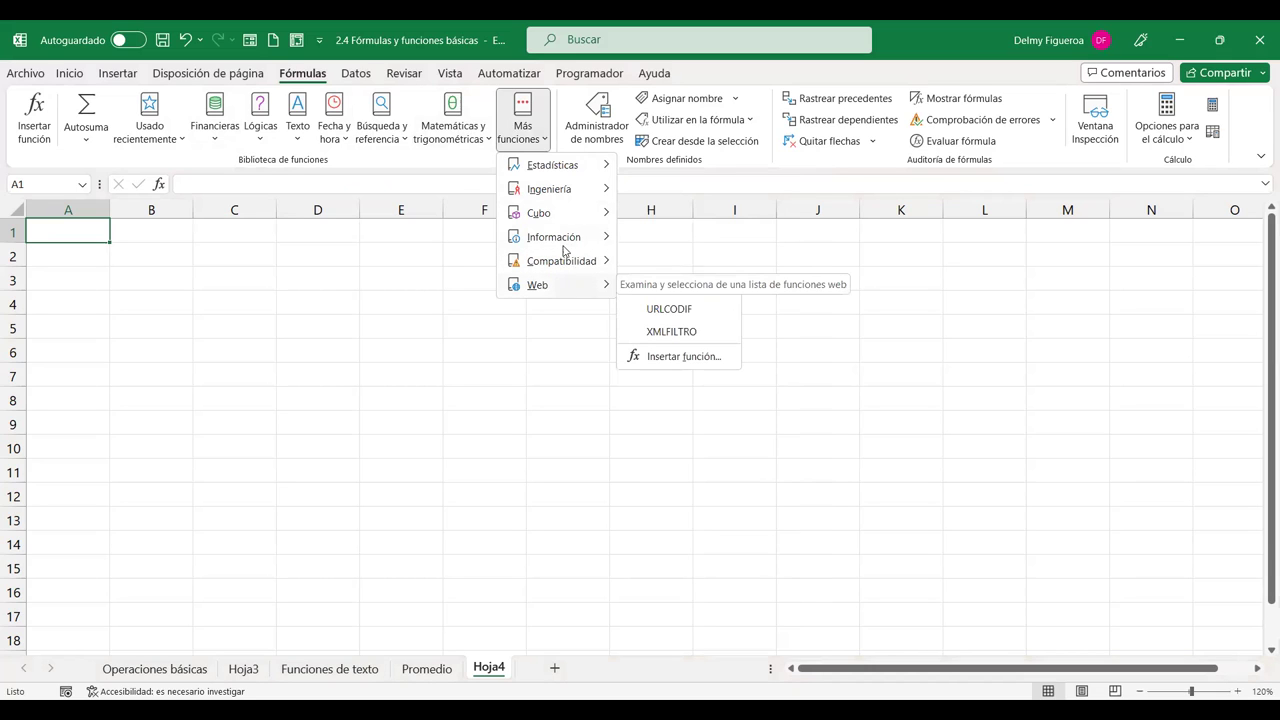
{"action": "mouse_move", "coordinate": [565, 260]}
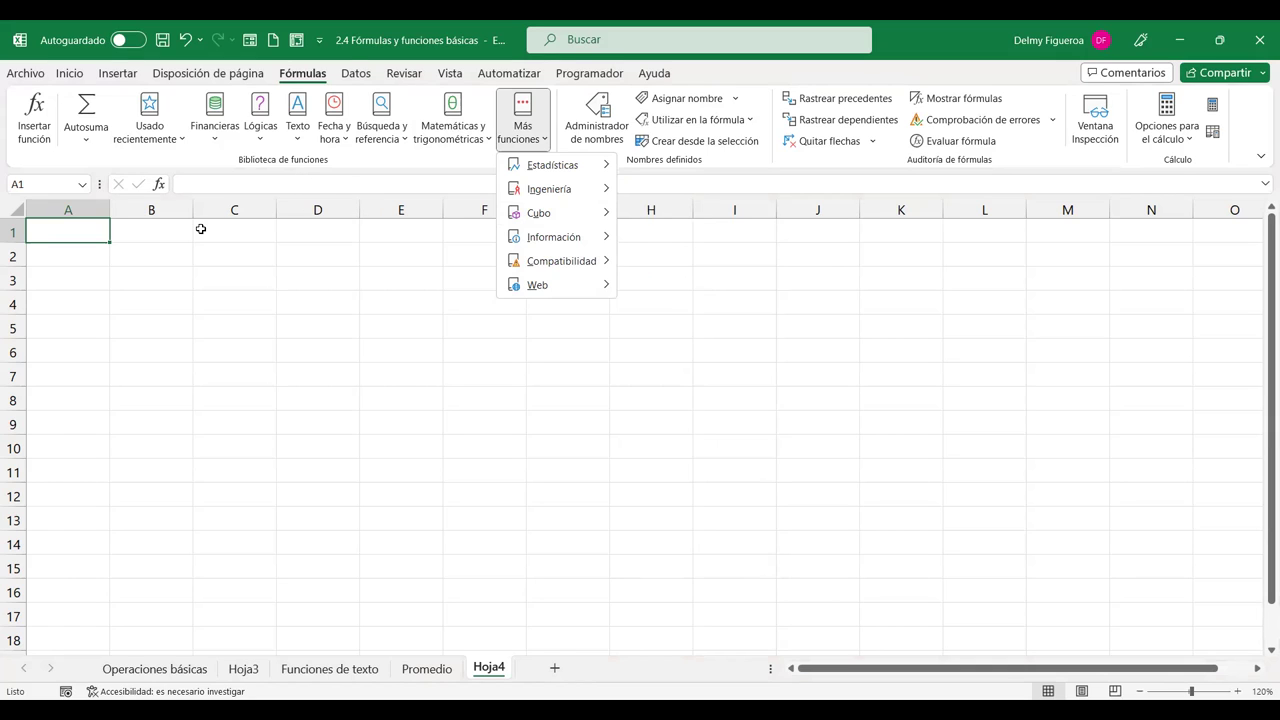
{"action": "left_click", "coordinate": [230, 241]}
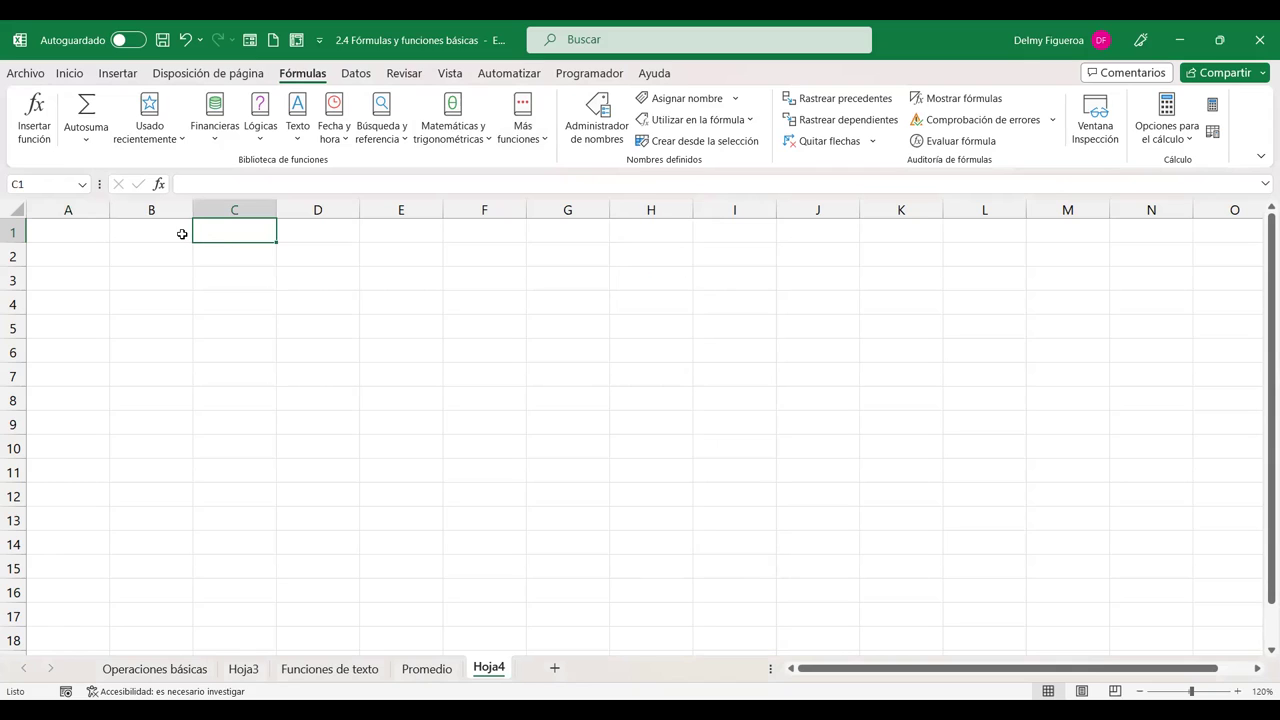
{"action": "left_click", "coordinate": [69, 229]}
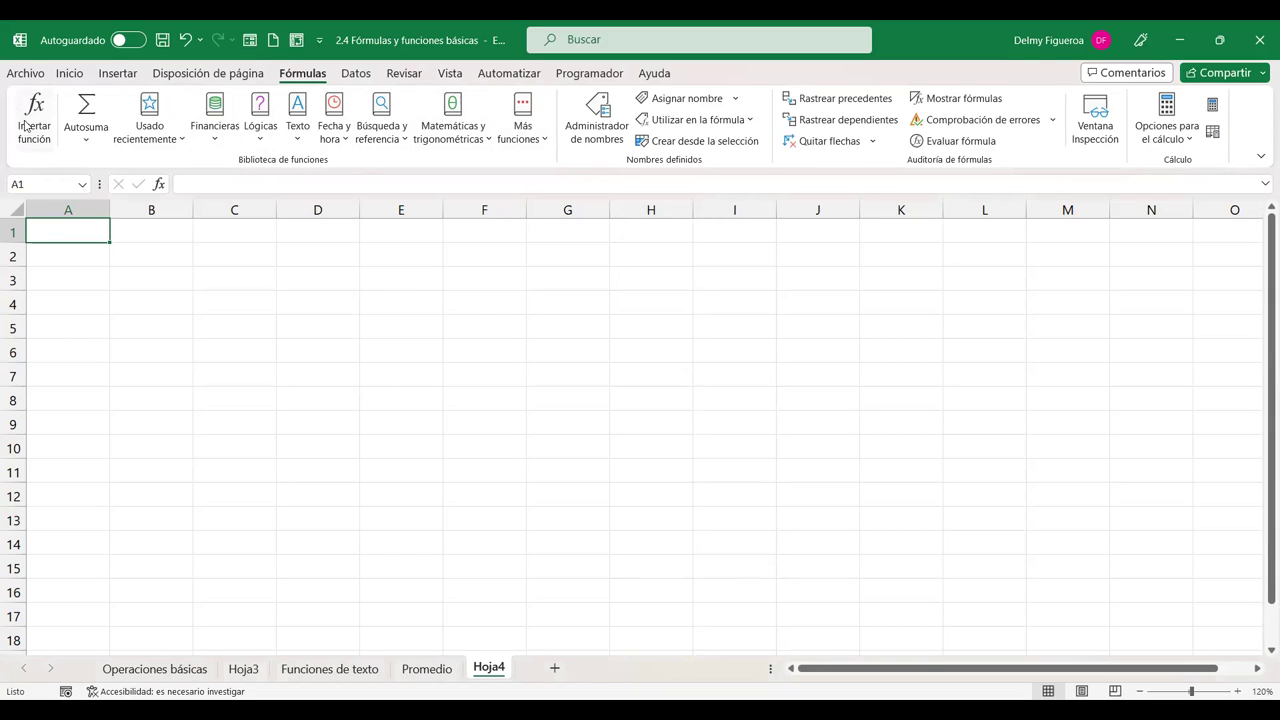
{"action": "left_click", "coordinate": [30, 125]}
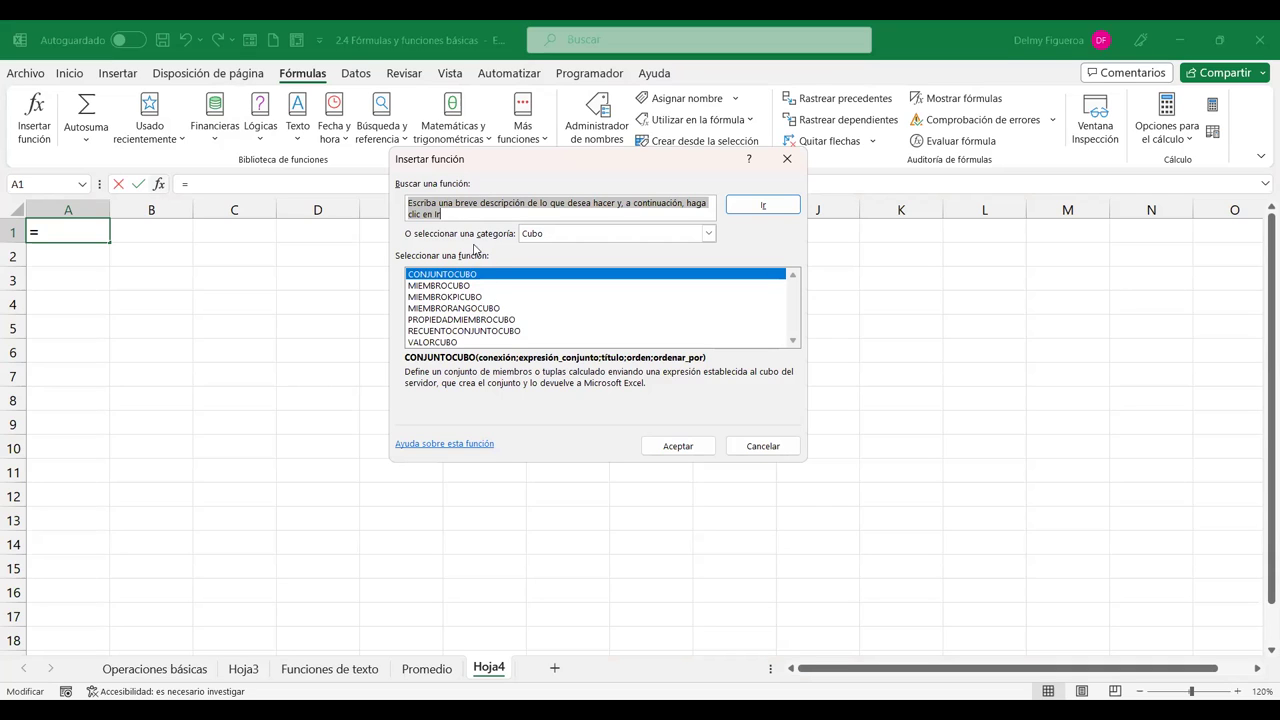
{"action": "left_click", "coordinate": [708, 233]}
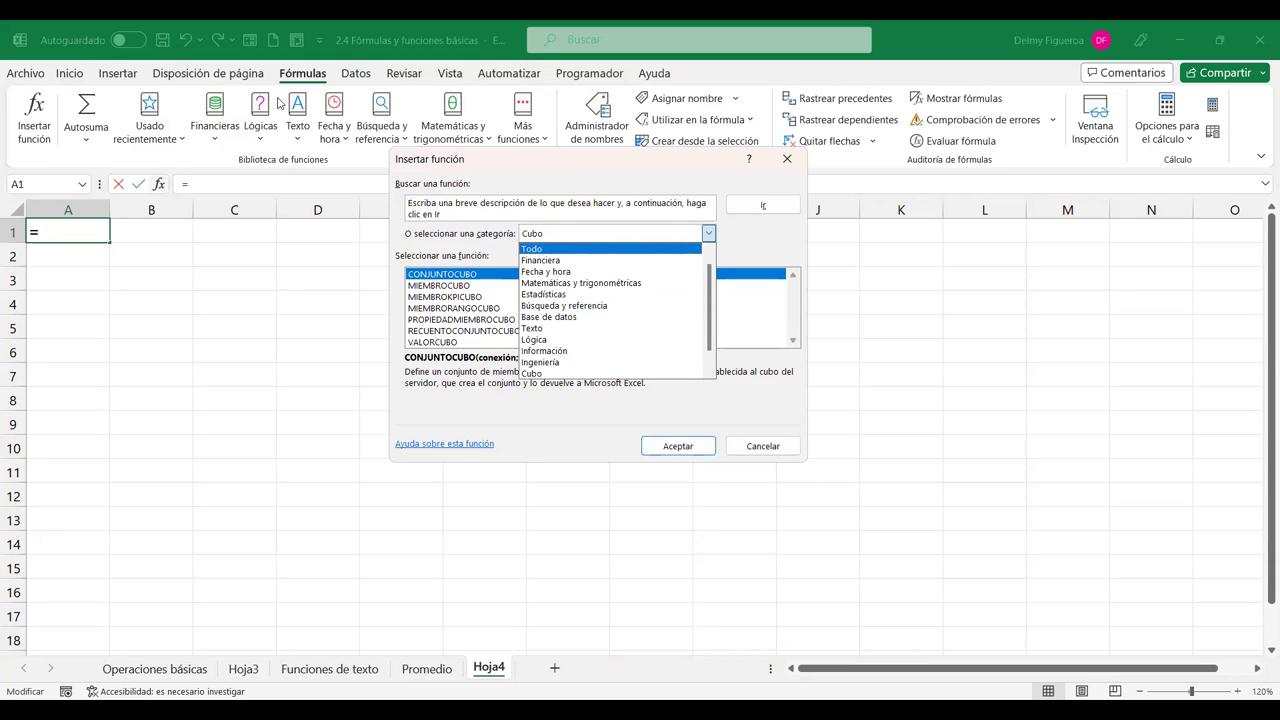
{"action": "left_click", "coordinate": [437, 261]}
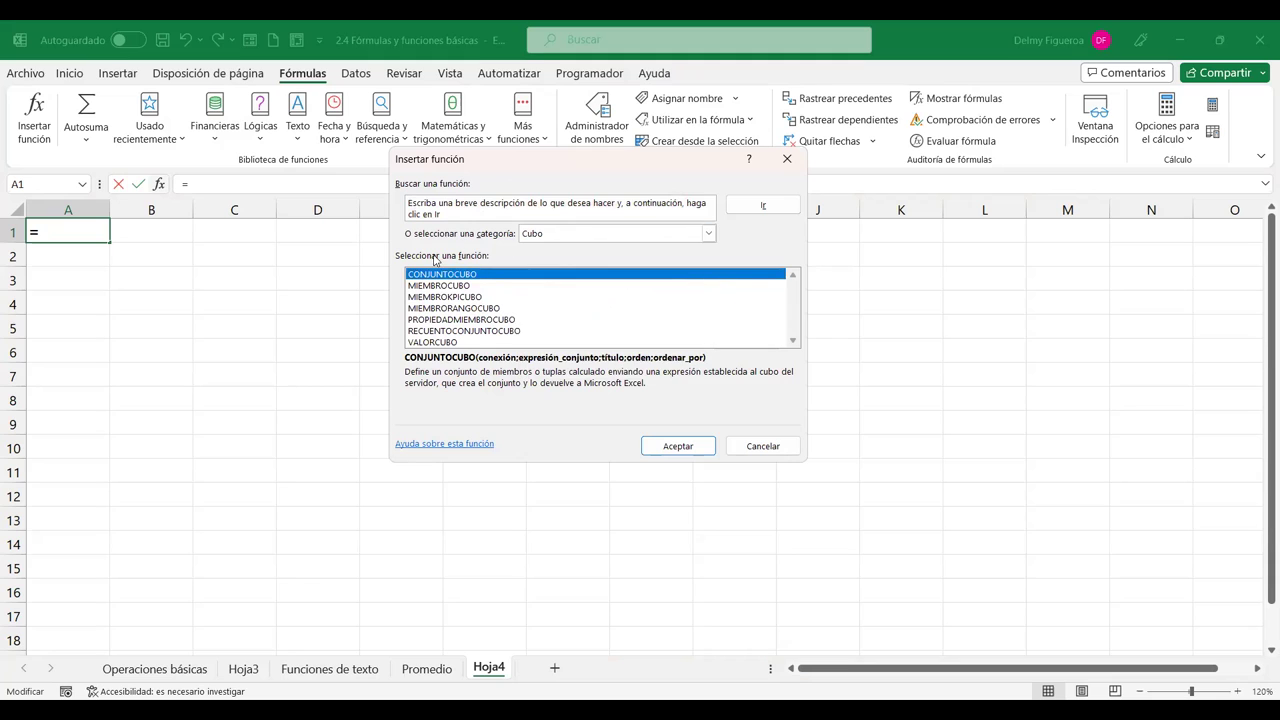
{"action": "left_click", "coordinate": [708, 236]}
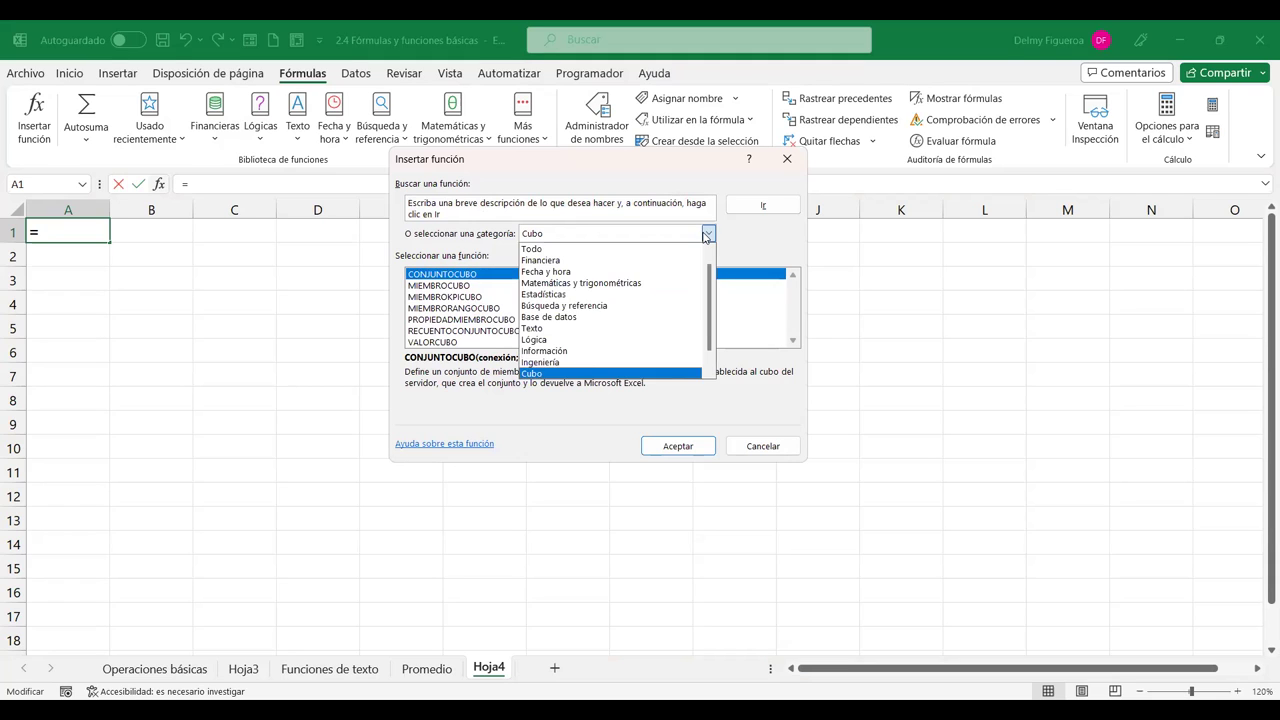
{"action": "left_click", "coordinate": [541, 362]}
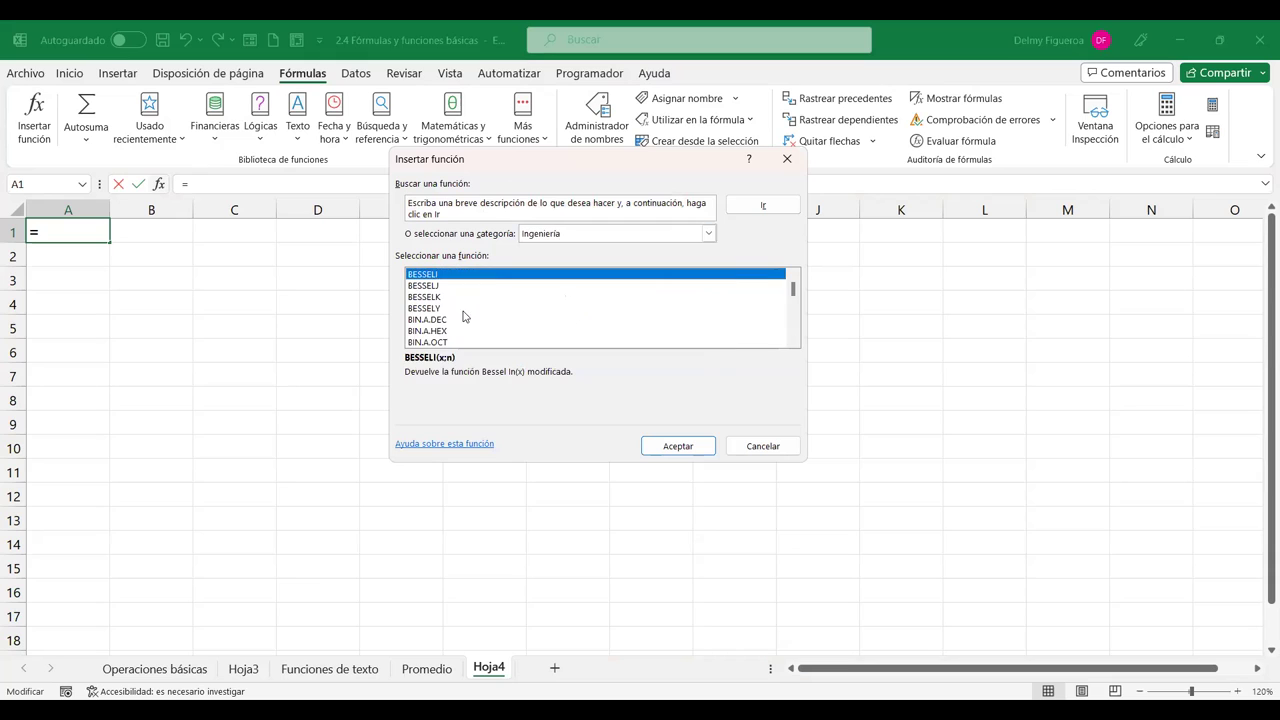
{"action": "left_click", "coordinate": [708, 236]}
{"action": "left_click", "coordinate": [554, 253]}
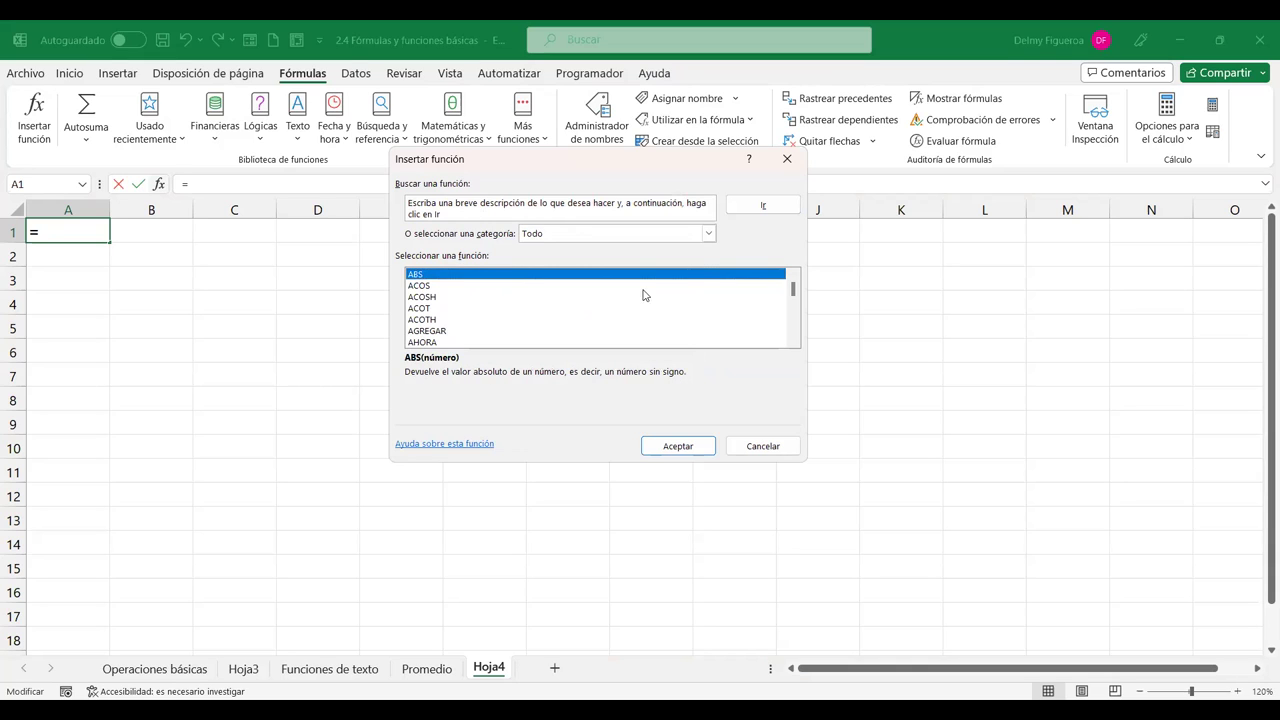
{"action": "left_click", "coordinate": [710, 237]}
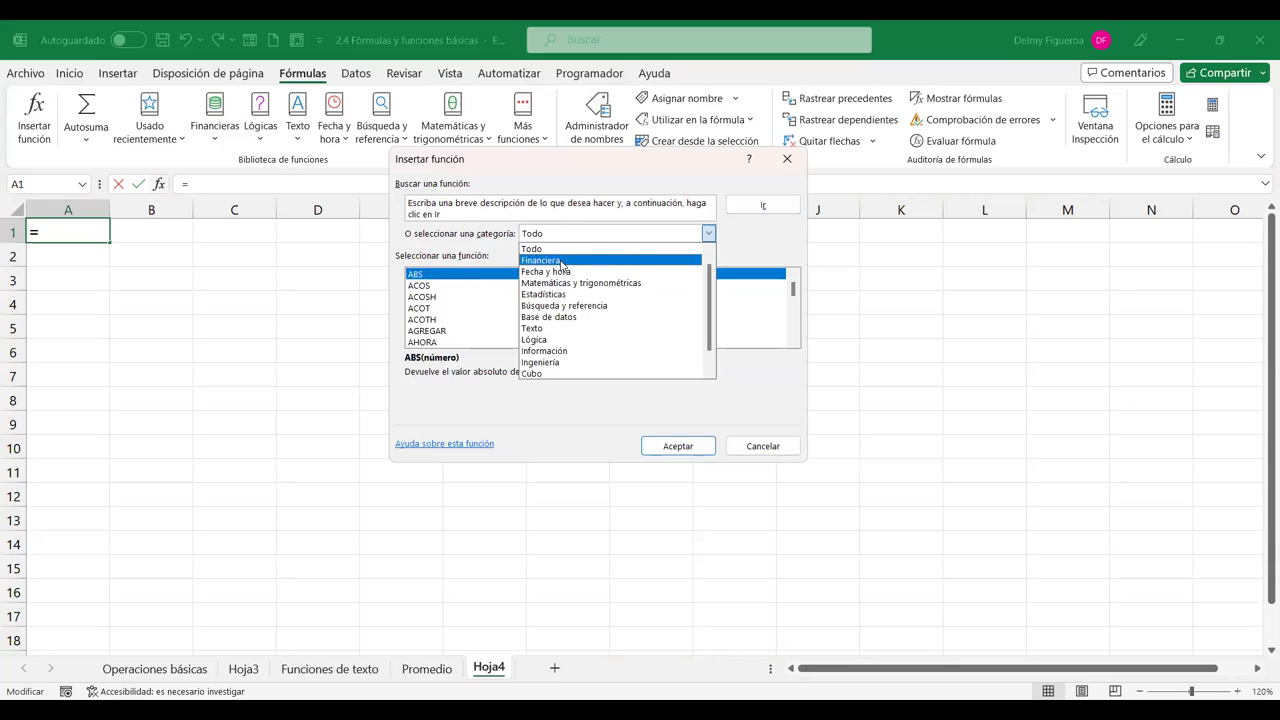
{"action": "left_click", "coordinate": [562, 263]}
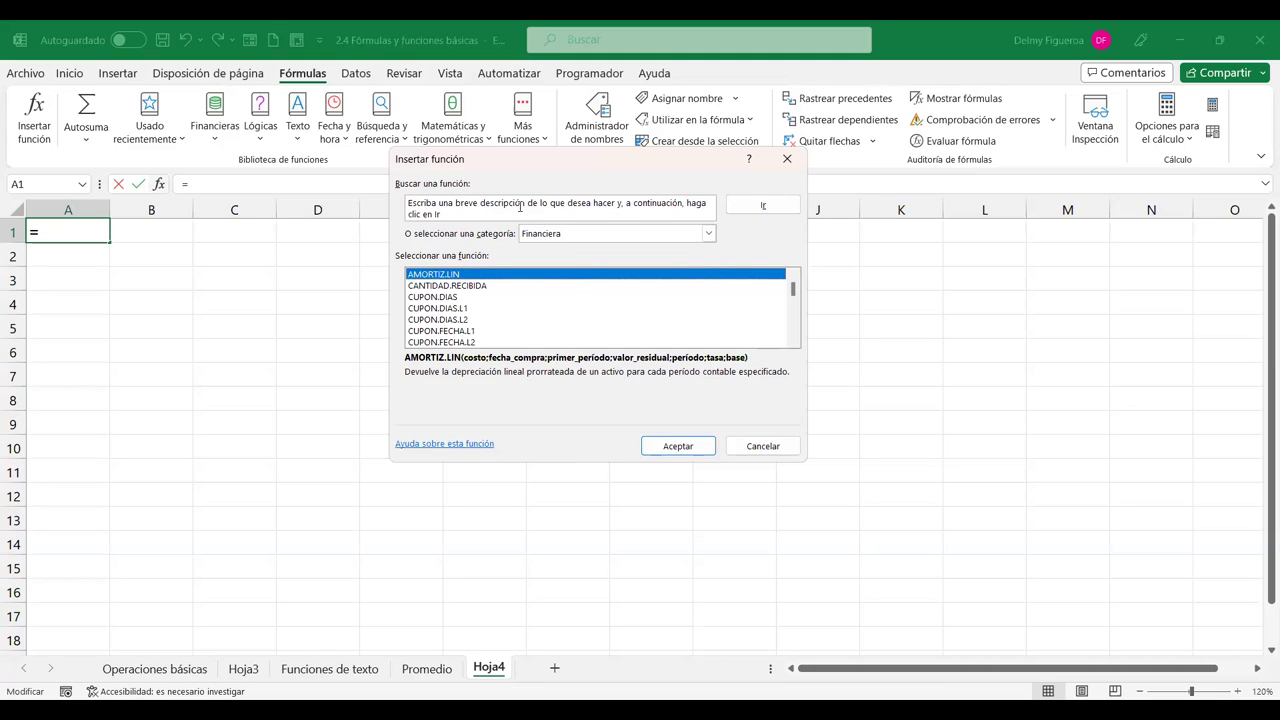
{"action": "left_click", "coordinate": [762, 448]}
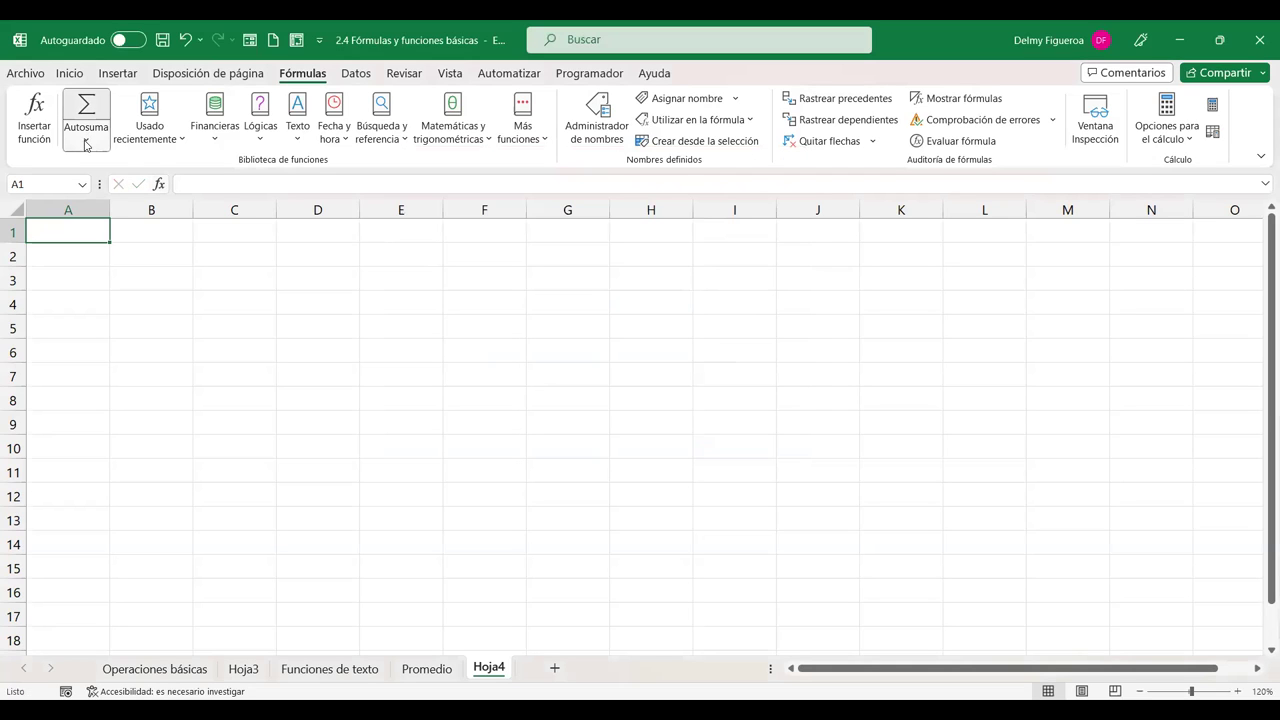
Step: Open the Insert Function dialog from the AutoSum and recent-function lists, then cancel it
{"action": "left_click", "coordinate": [86, 145]}
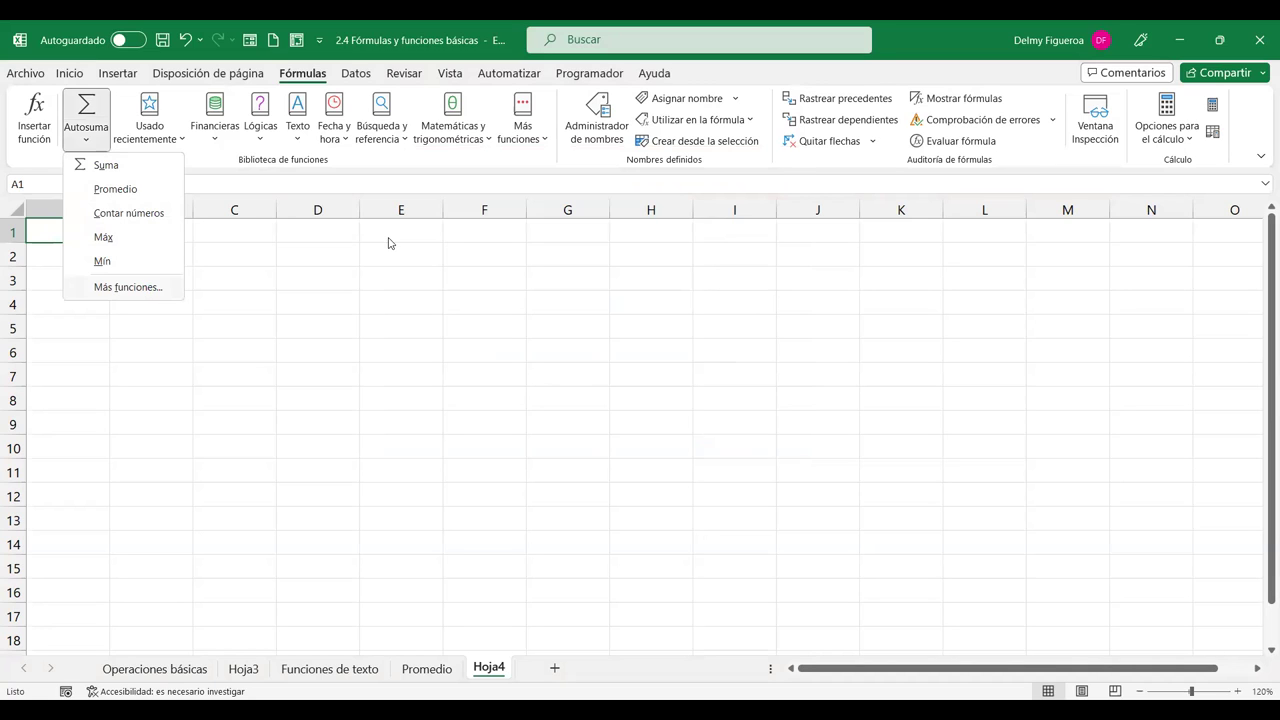
{"action": "left_click", "coordinate": [773, 450]}
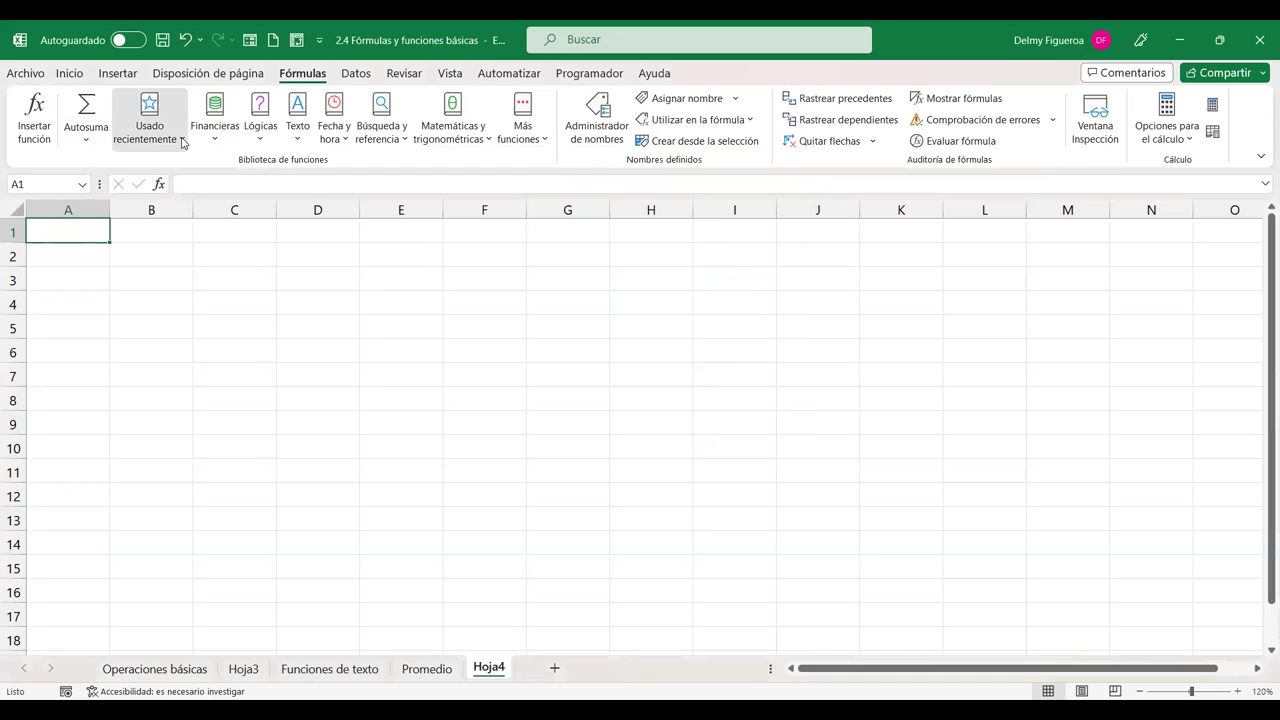
{"action": "left_click", "coordinate": [182, 142]}
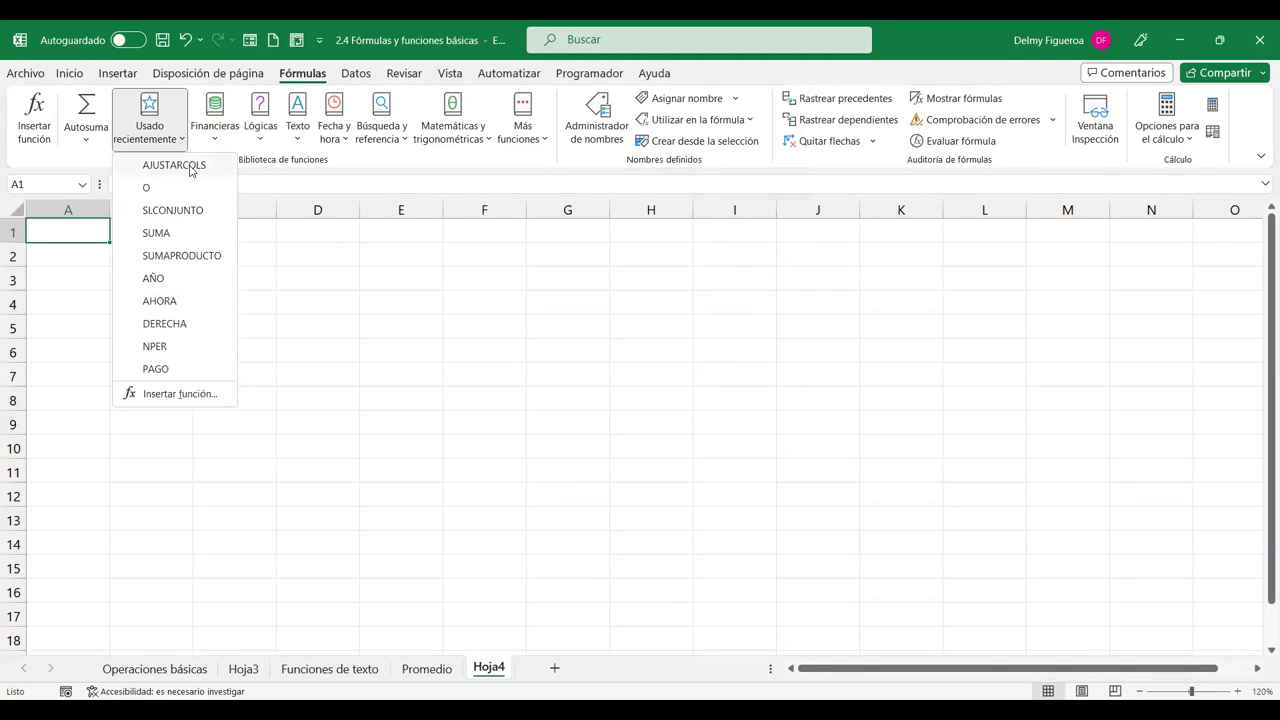
{"action": "left_click", "coordinate": [189, 392]}
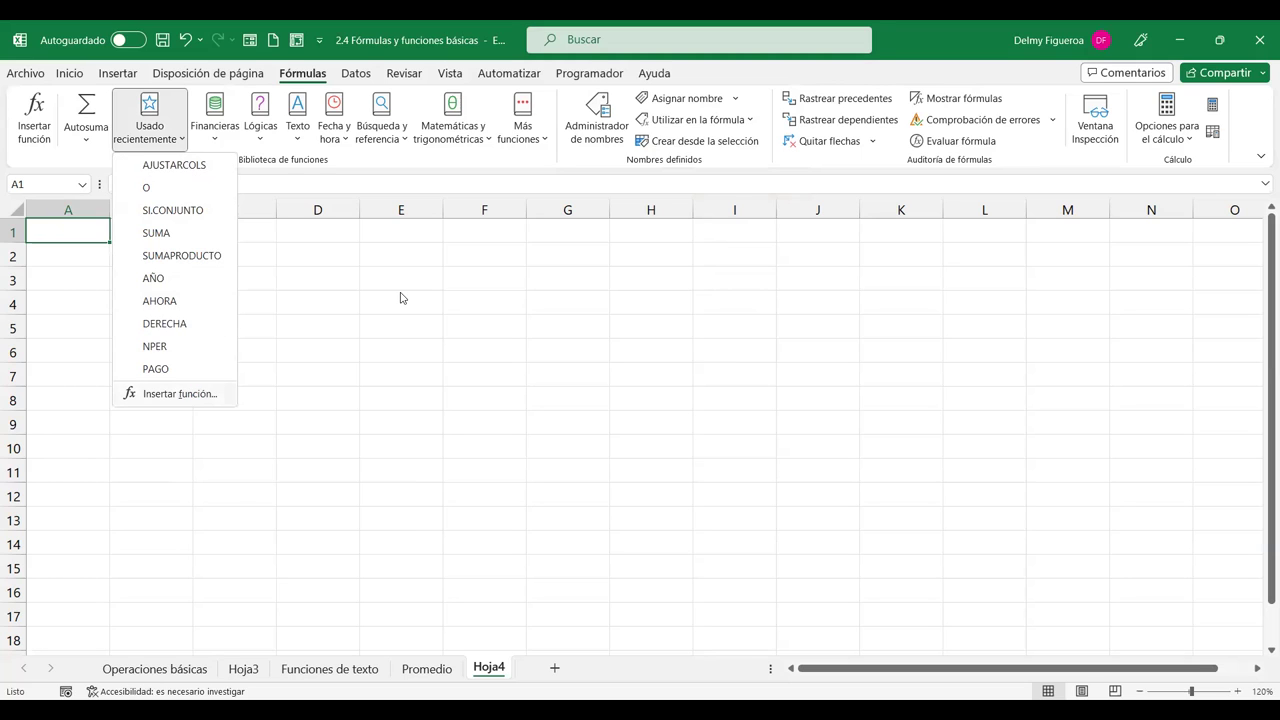
{"action": "left_click", "coordinate": [757, 456]}
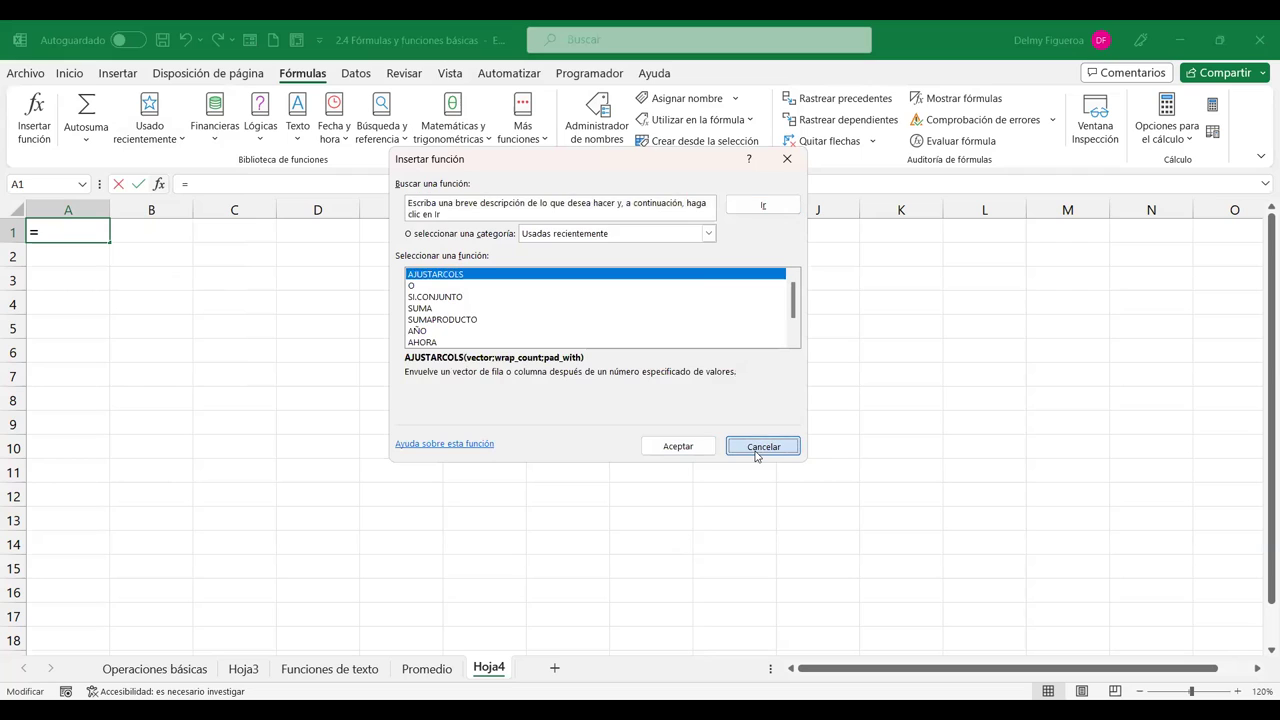
Step: Find PAGO in the Financieras function list and display its syntax description
{"action": "left_click", "coordinate": [210, 146]}
{"action": "scroll", "coordinate": [294, 437], "scroll_direction": "down", "scroll_amount": 1}
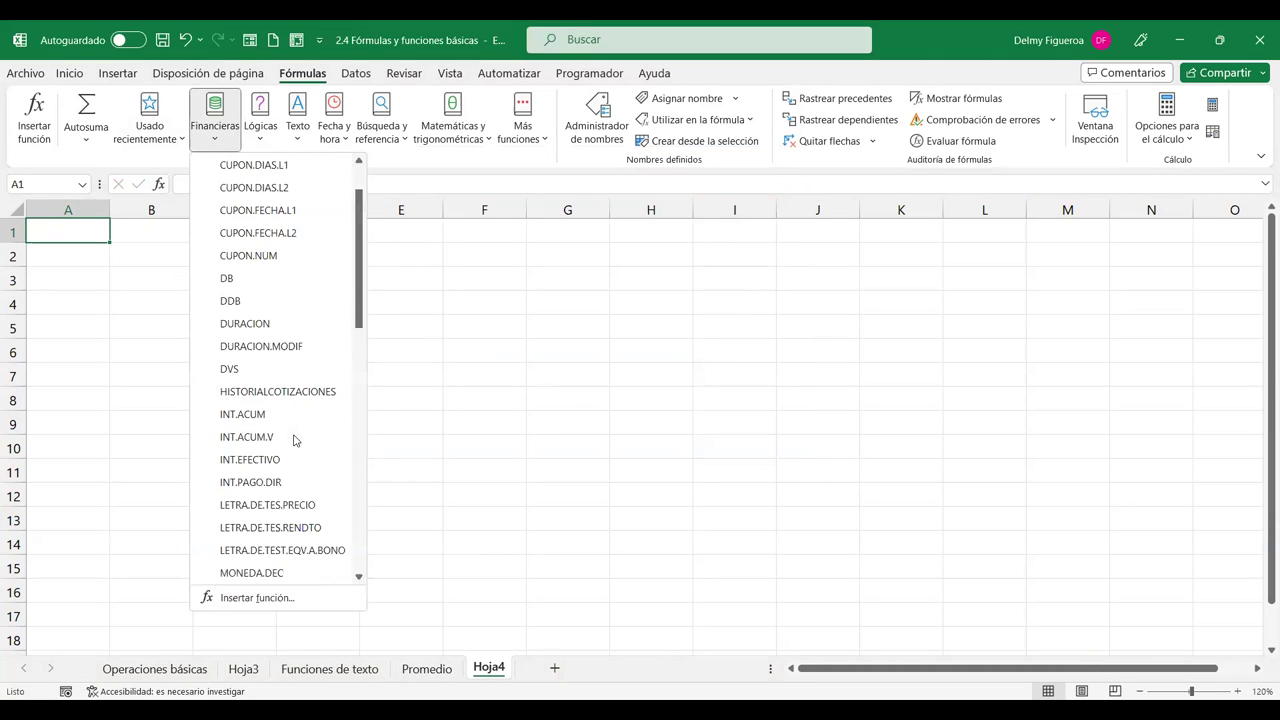
{"action": "scroll", "coordinate": [296, 441], "scroll_direction": "down", "scroll_amount": 2}
{"action": "scroll", "coordinate": [296, 441], "scroll_direction": "down", "scroll_amount": 4}
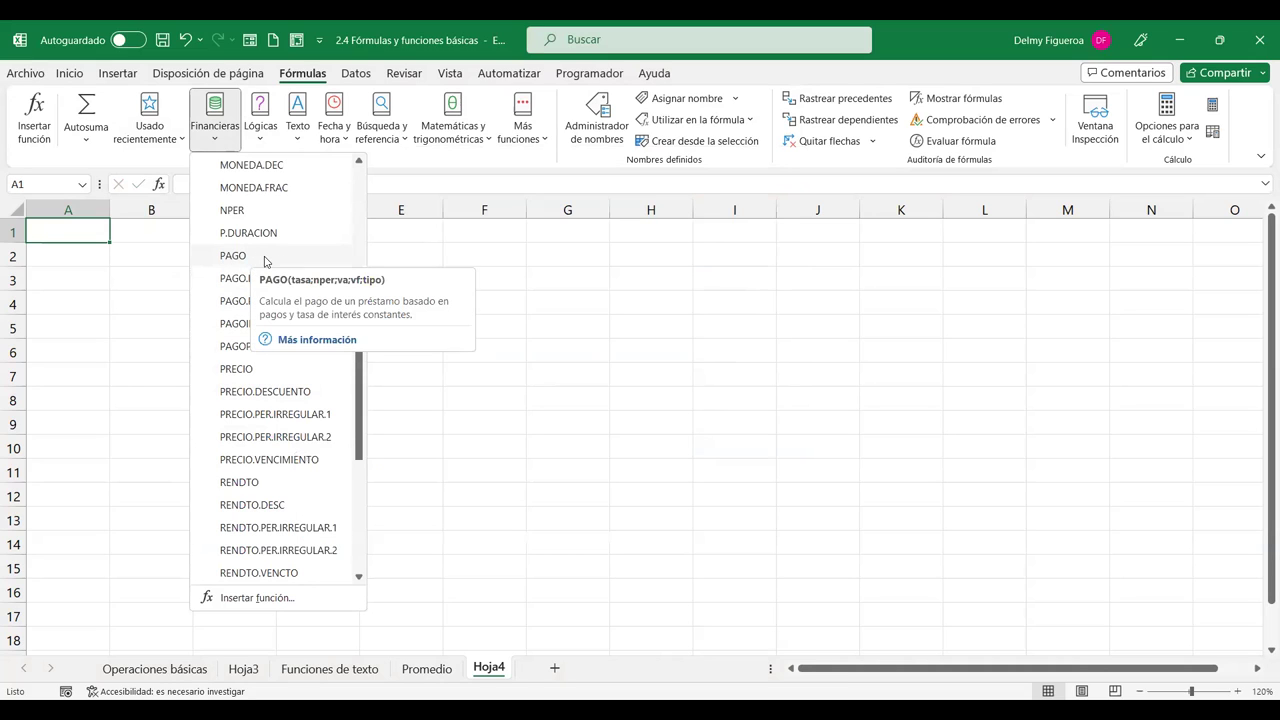
{"action": "scroll", "coordinate": [273, 373], "scroll_direction": "down", "scroll_amount": 5}
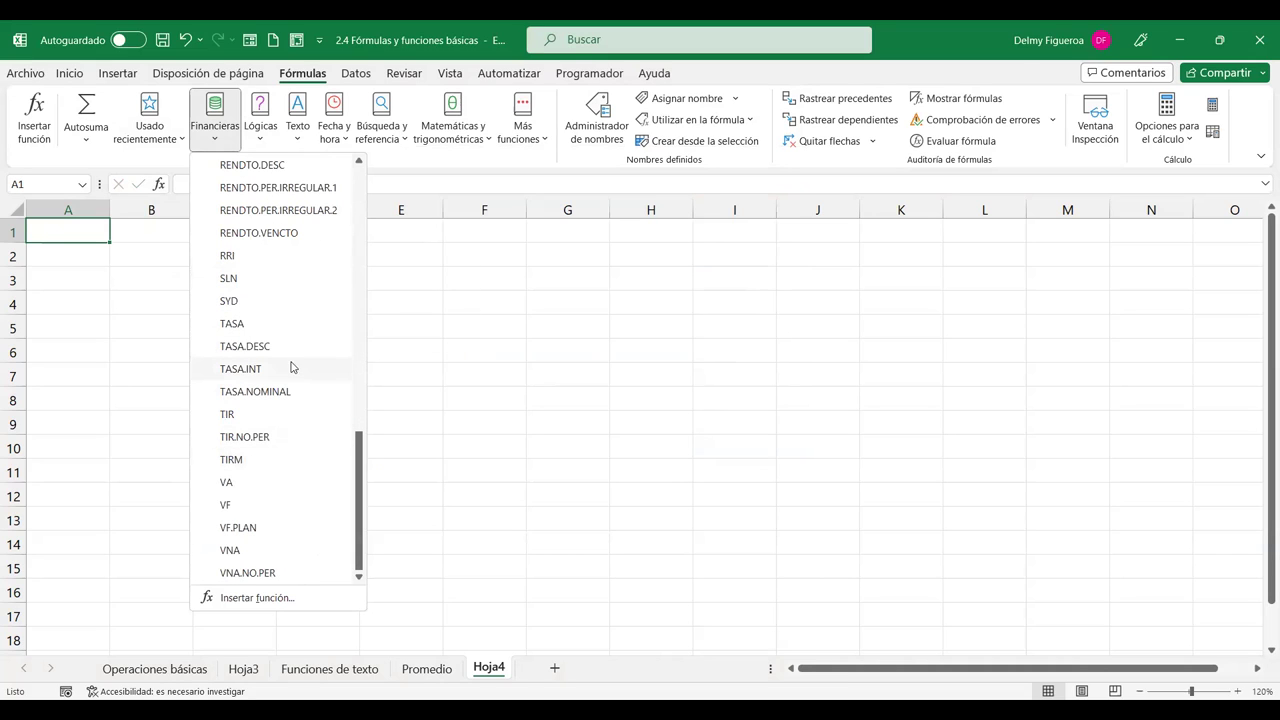
{"action": "scroll", "coordinate": [276, 558], "scroll_direction": "up", "scroll_amount": 3}
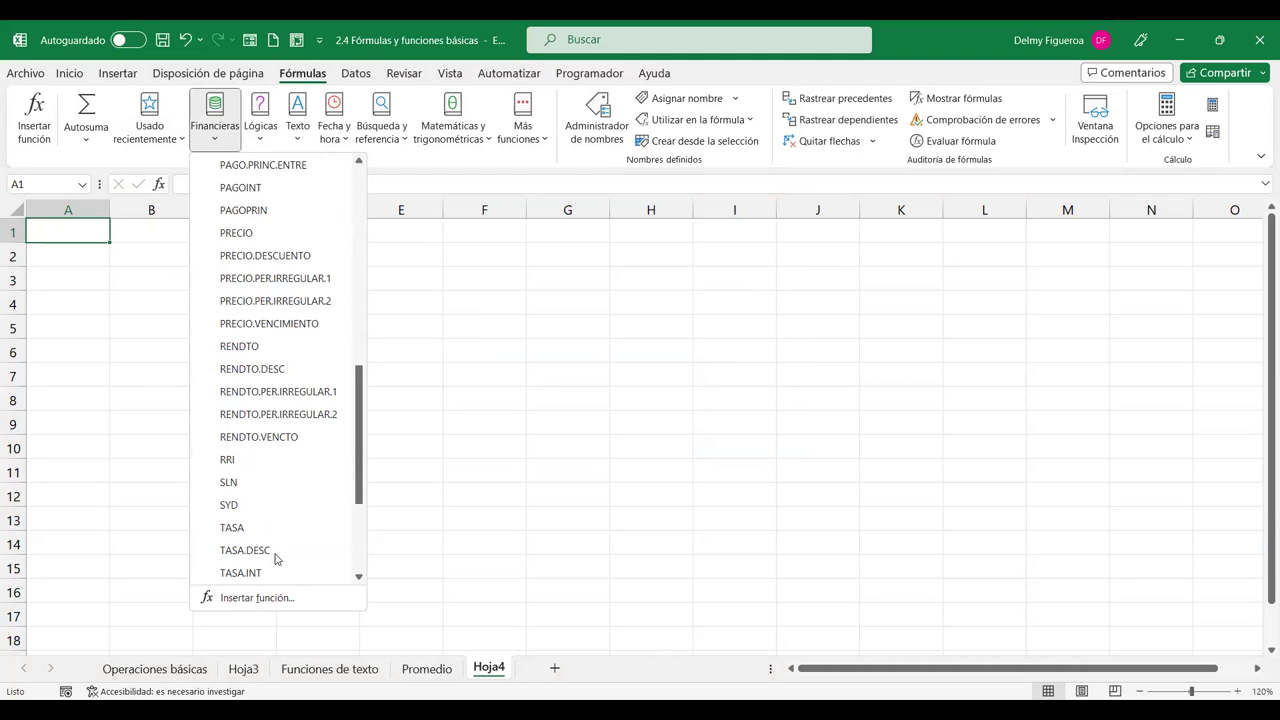
{"action": "scroll", "coordinate": [276, 558], "scroll_direction": "up", "scroll_amount": 2}
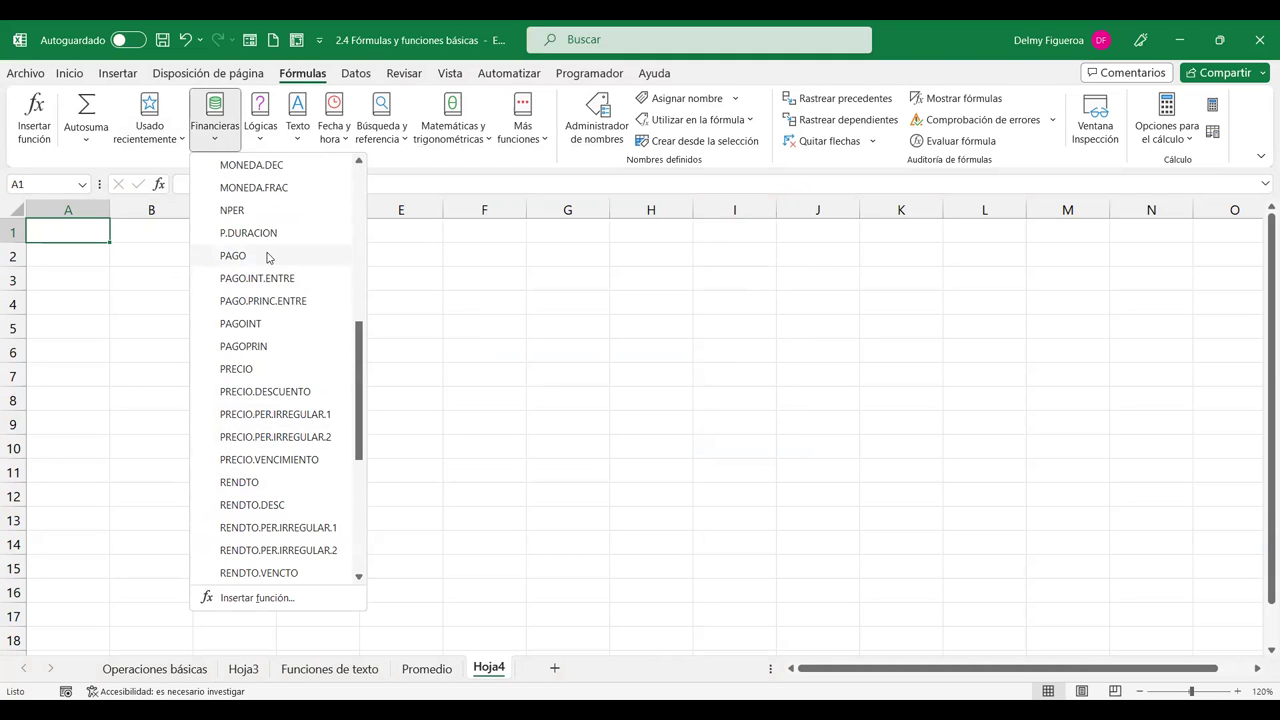
{"action": "mouse_move", "coordinate": [267, 258]}
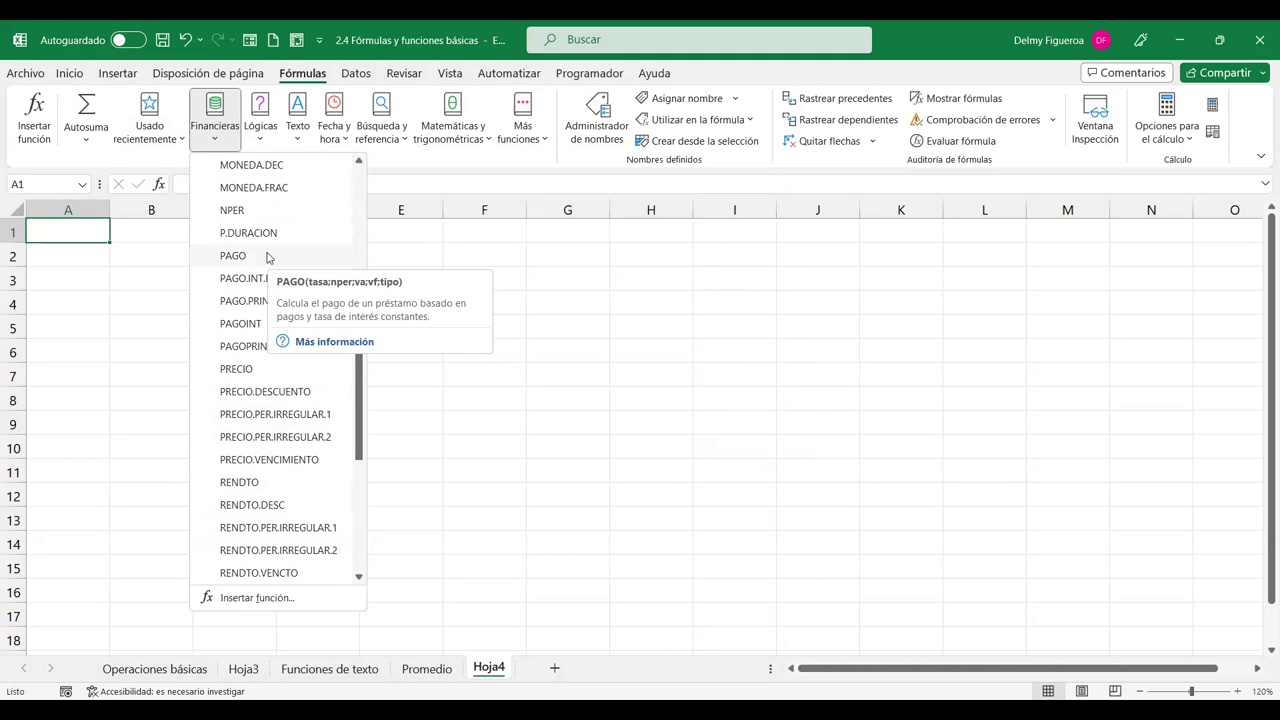
Step: Insert PAGO into A1 and set its Tasa to 14%, dropping a trial /12
{"action": "left_click", "coordinate": [267, 258]}
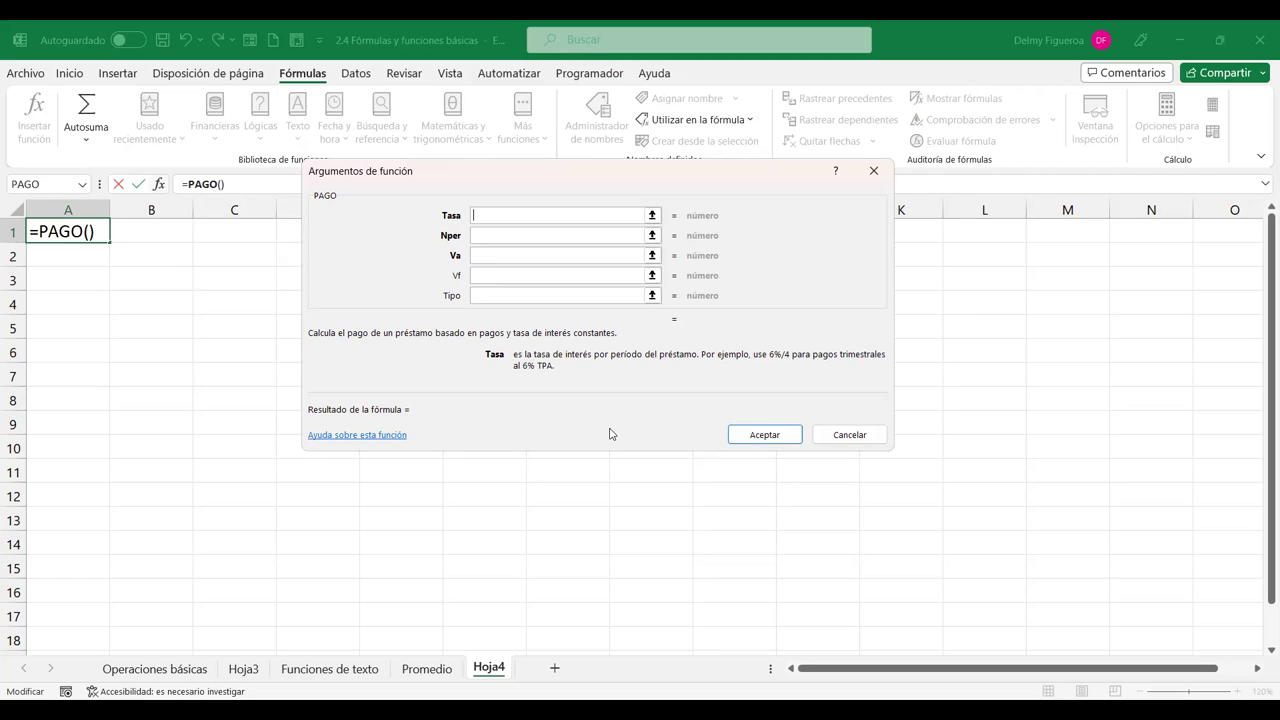
{"action": "type", "text": "14%"}
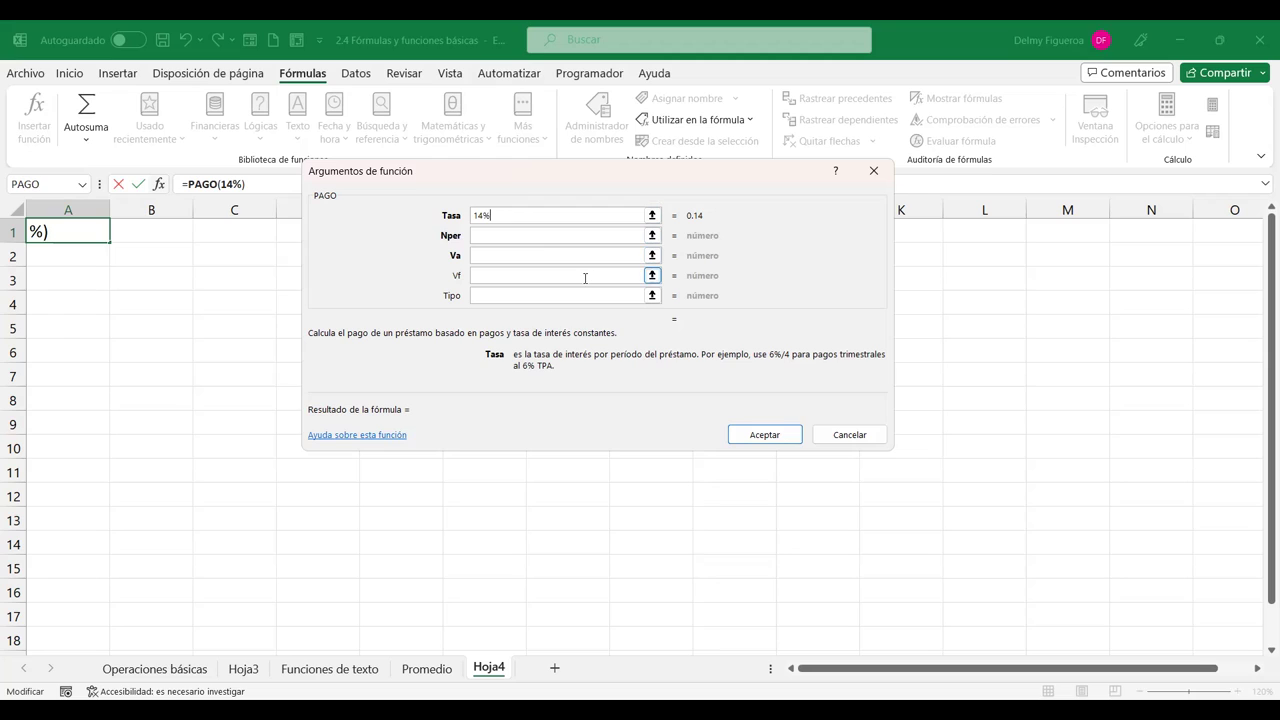
{"action": "type", "text": "/"}
{"action": "key", "text": "BackSpace"}
{"action": "type", "text": "/12"}
{"action": "left_click", "coordinate": [518, 218]}
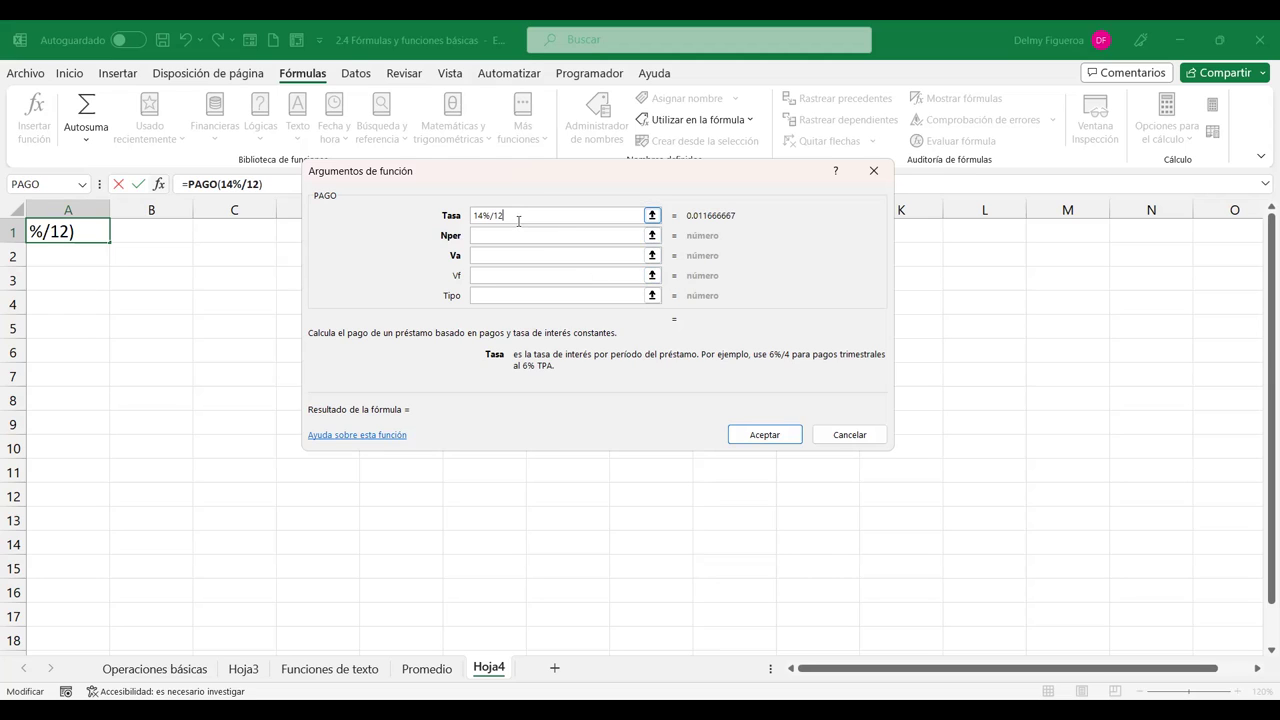
{"action": "key", "text": "BackSpace"}
{"action": "key", "text": "BackSpace"}
{"action": "key", "text": "BackSpace"}
{"action": "left_click", "coordinate": [520, 235]}
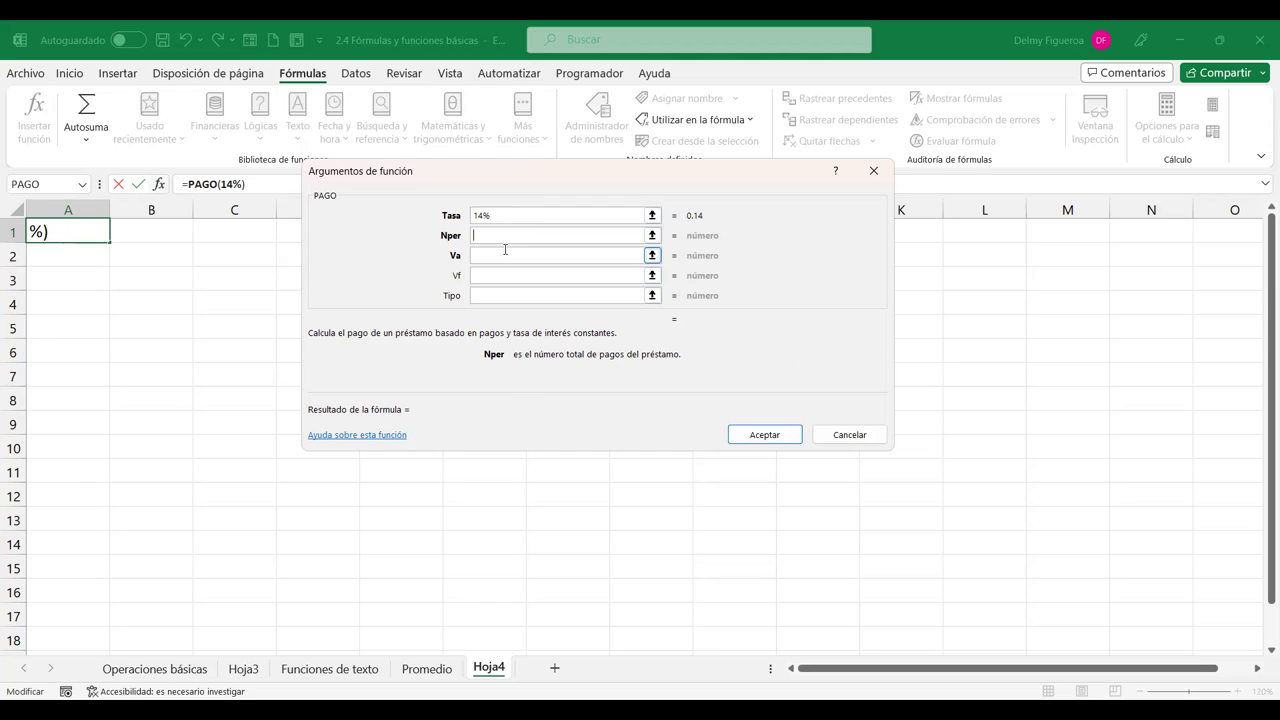
Step: Fill PAGO with Nper 12, Va 1000 and Vf 0, then confirm the arguments
{"action": "type", "text": "12"}
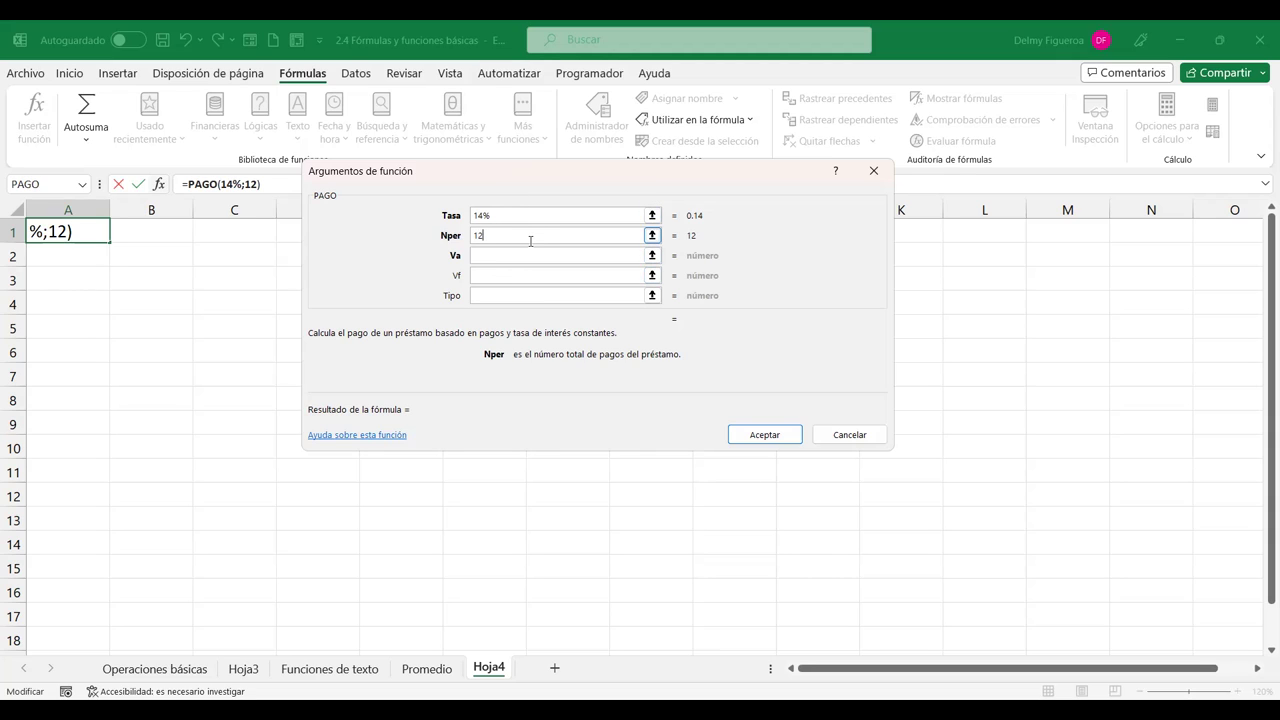
{"action": "left_click", "coordinate": [518, 256]}
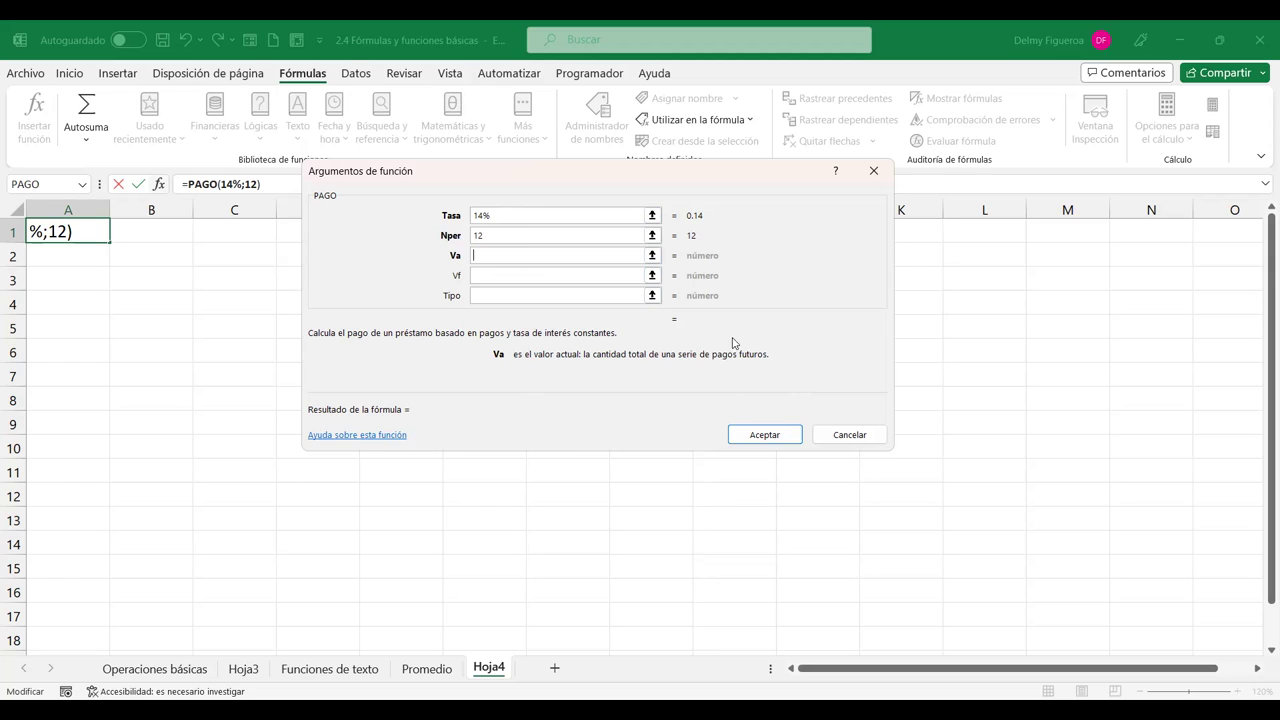
{"action": "left_click", "coordinate": [505, 235]}
{"action": "left_click", "coordinate": [546, 256]}
{"action": "type", "text": "1000"}
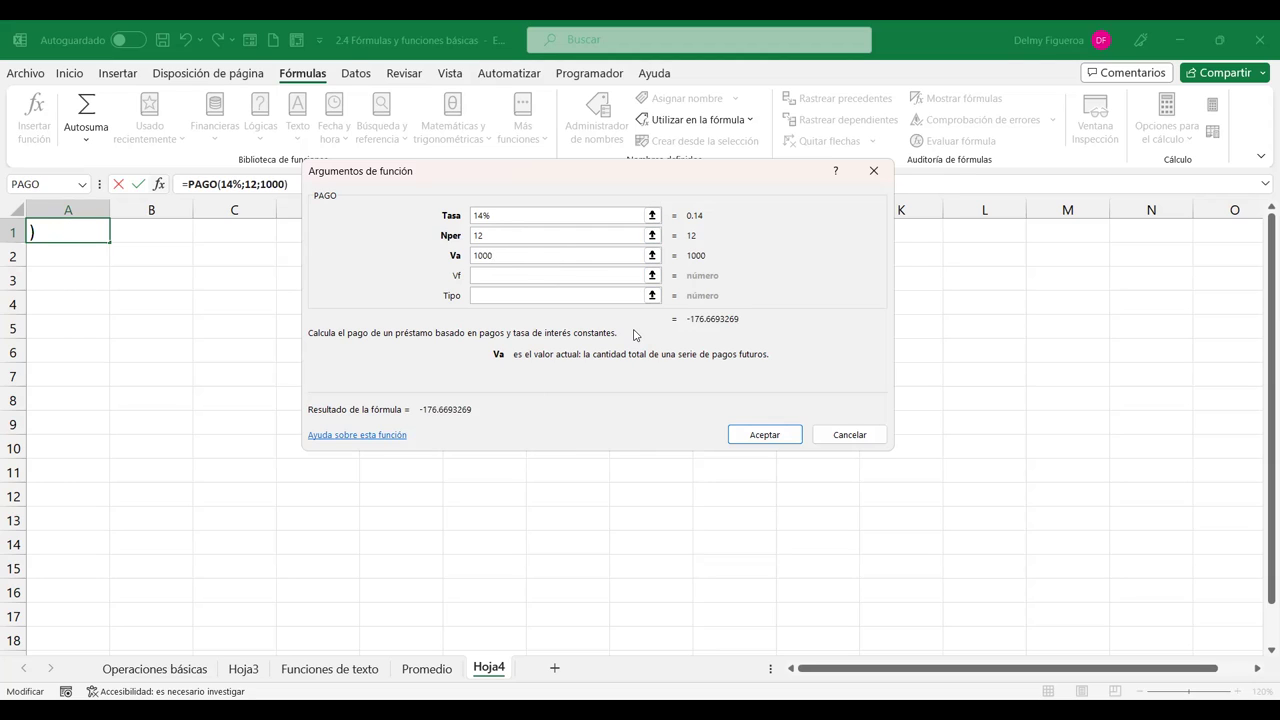
{"action": "left_click", "coordinate": [545, 276]}
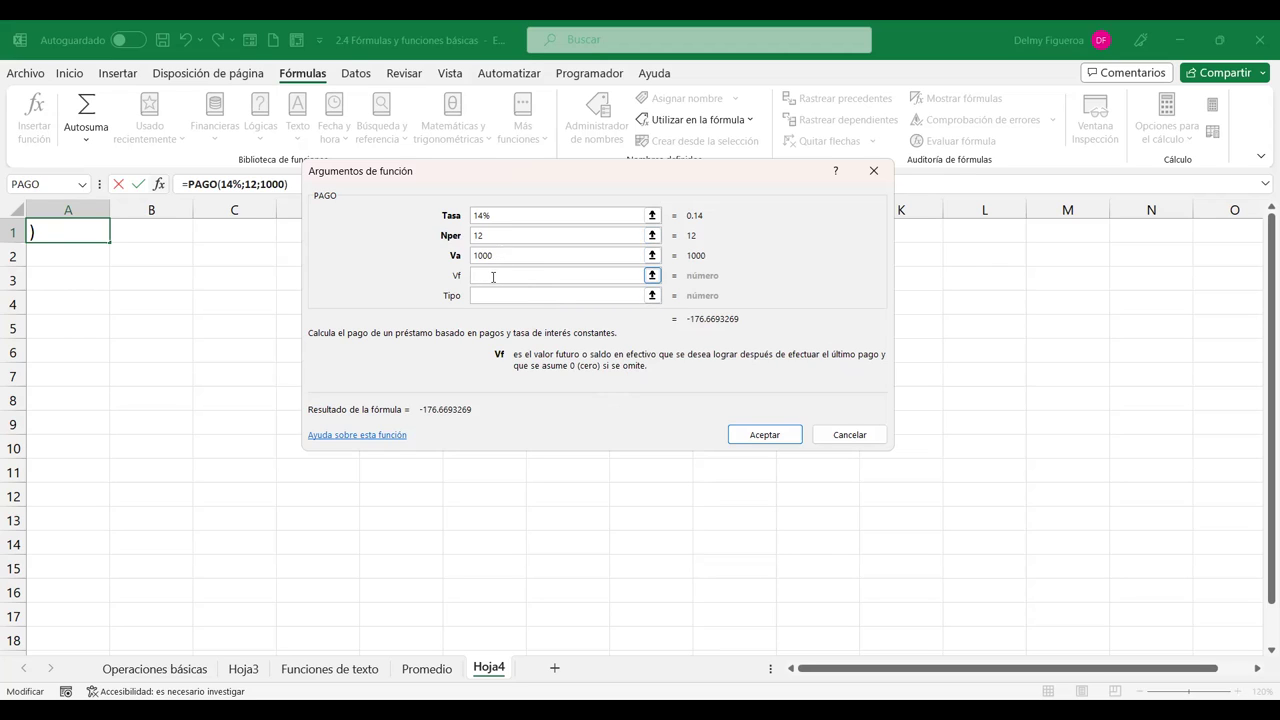
{"action": "type", "text": "0"}
{"action": "left_click", "coordinate": [480, 294]}
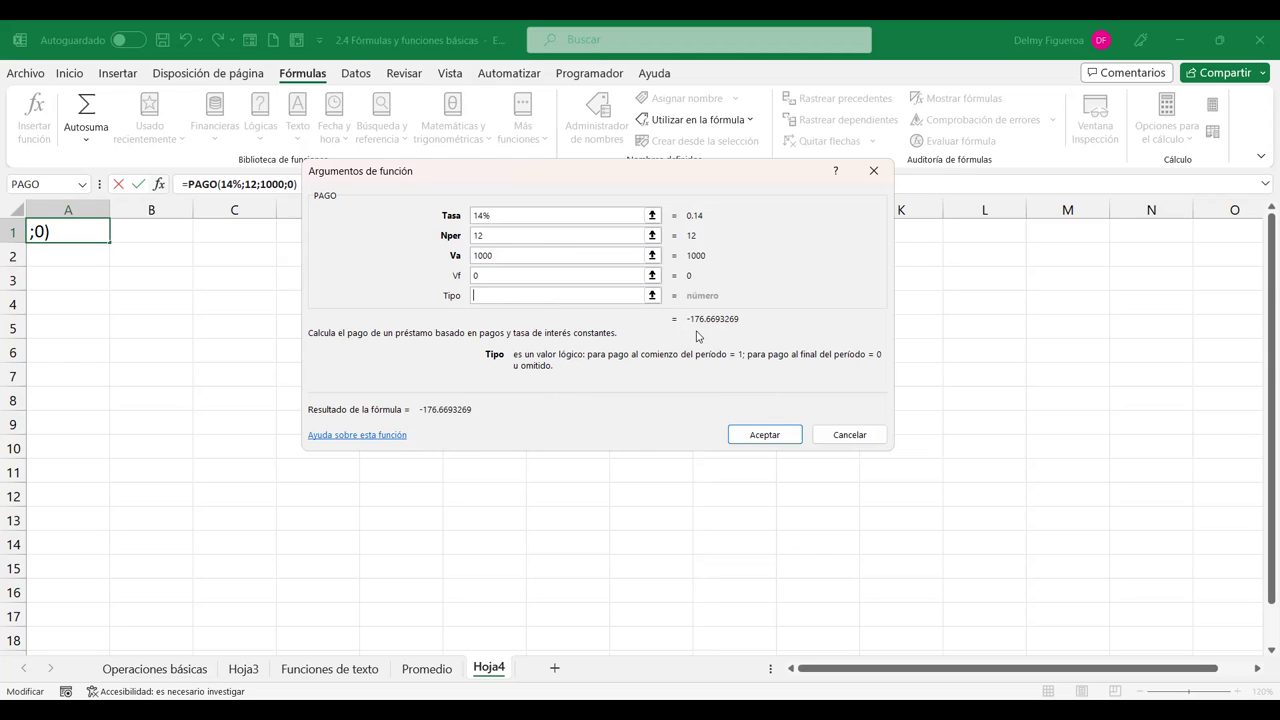
{"action": "left_click", "coordinate": [768, 437]}
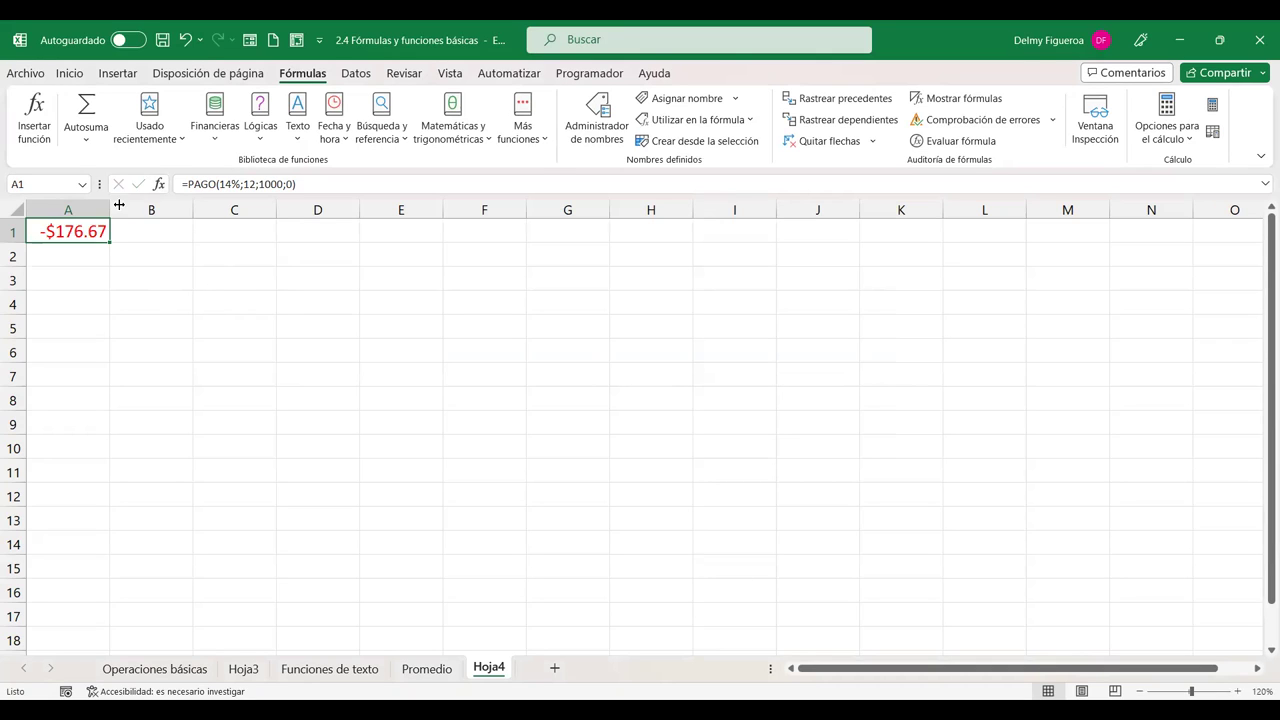
Step: Commit the PAGO formula in A1, then edit it in-cell, typing 'abs' after the equals sign
{"action": "left_click", "coordinate": [189, 186]}
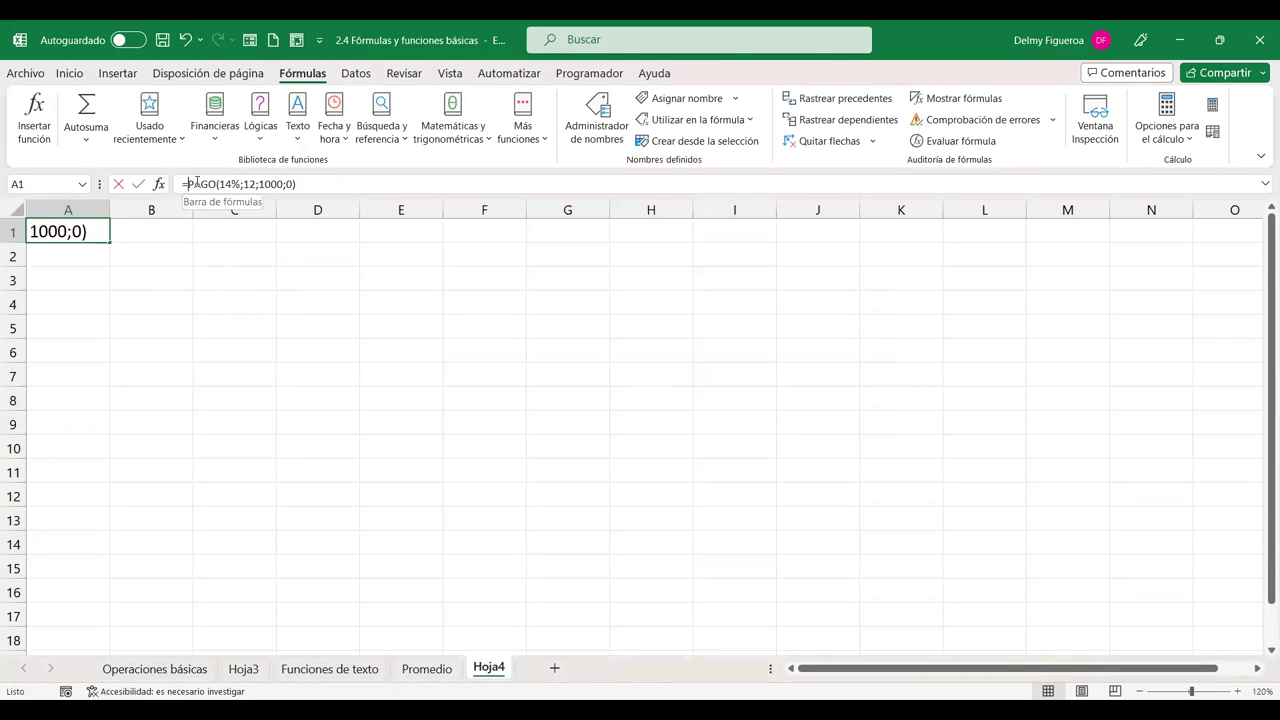
{"action": "key", "text": "Return"}
{"action": "left_click", "coordinate": [76, 236]}
{"action": "key", "text": "ctrl+grave"}
{"action": "double_click", "coordinate": [82, 231]}
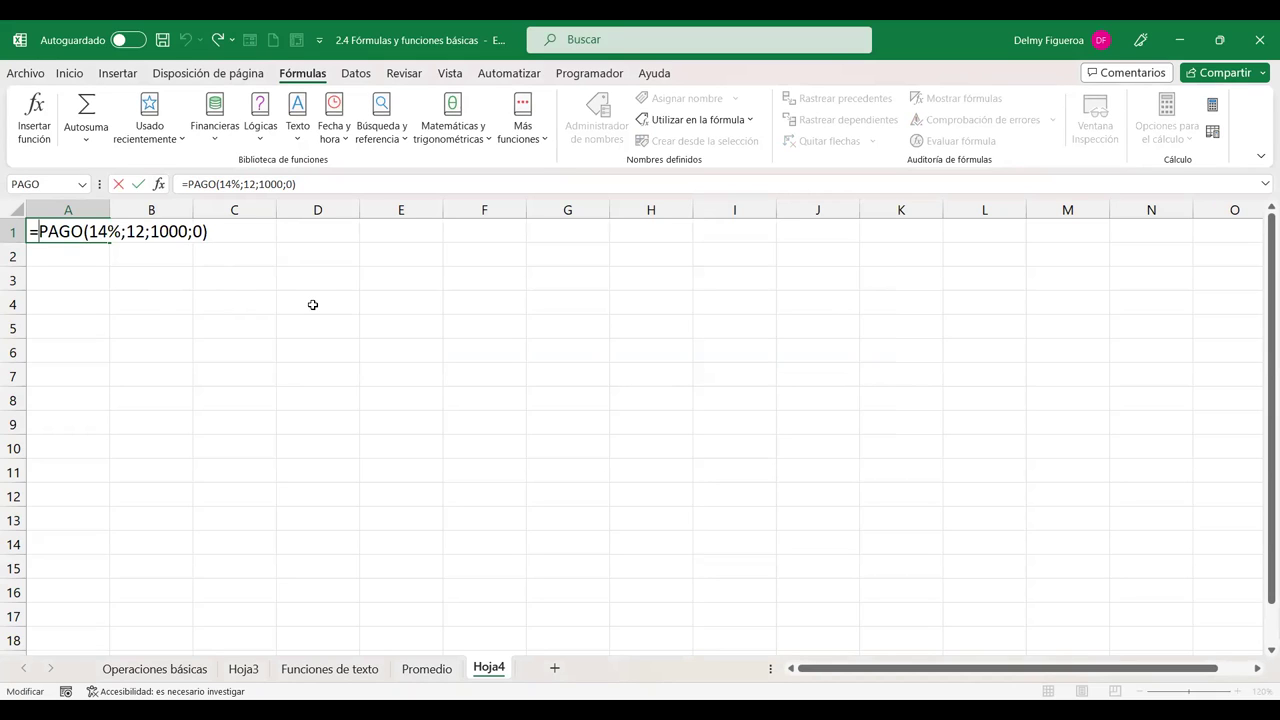
{"action": "type", "text": "abs"}
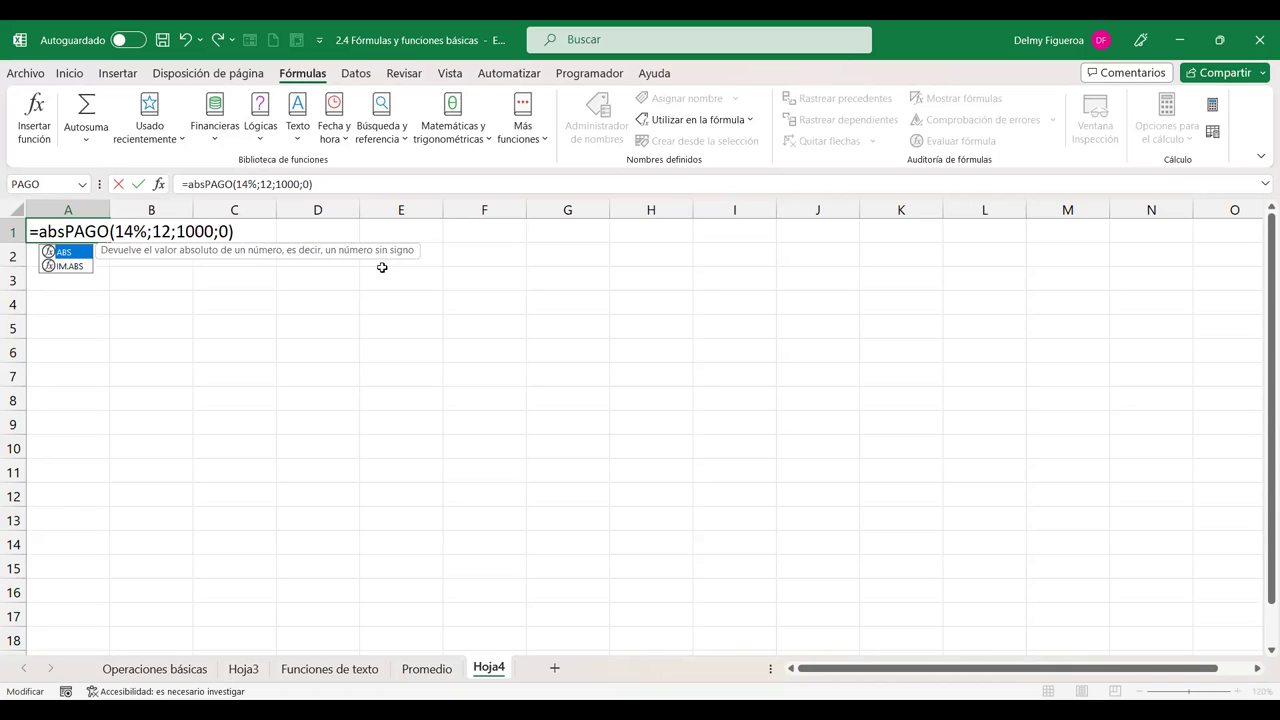
Step: Accept ABS from the autocomplete list so it wraps PAGO(14%;12;1000;0)
{"action": "double_click", "coordinate": [76, 253]}
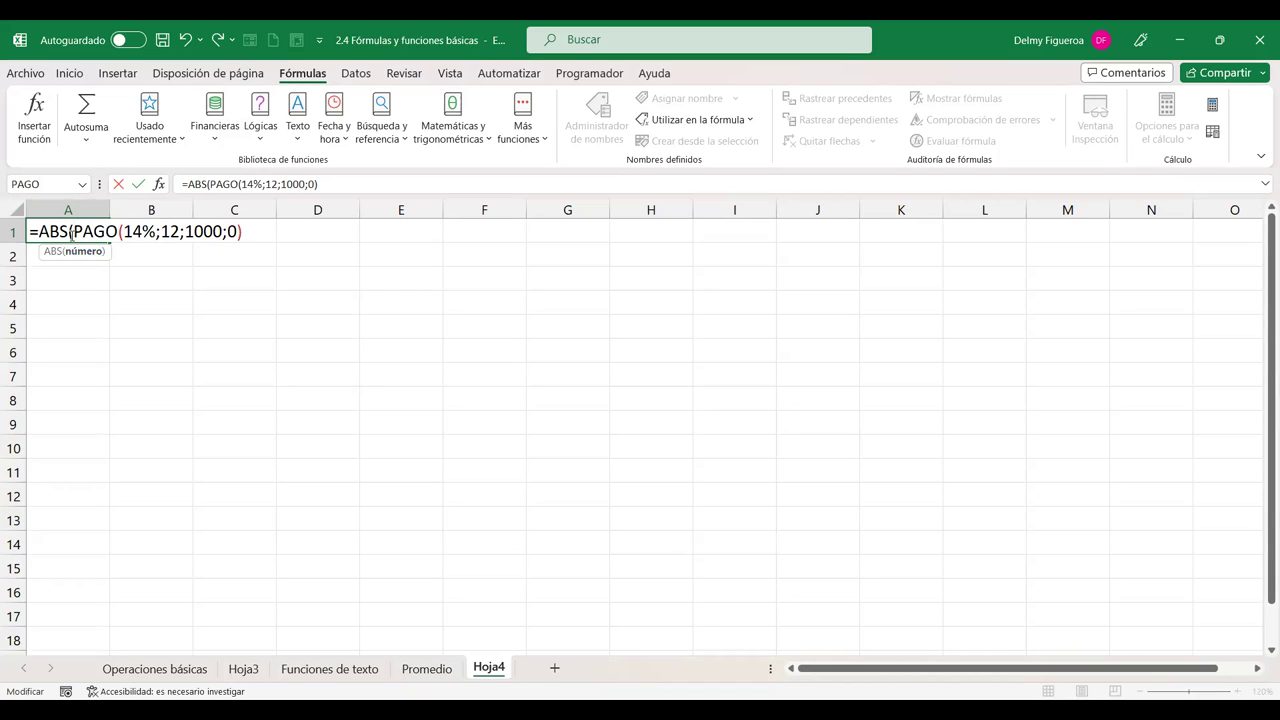
Step: Add the closing parenthesis to make =ABS(PAGO(14%;12;1000;0)) and commit it
{"action": "left_click", "coordinate": [253, 232]}
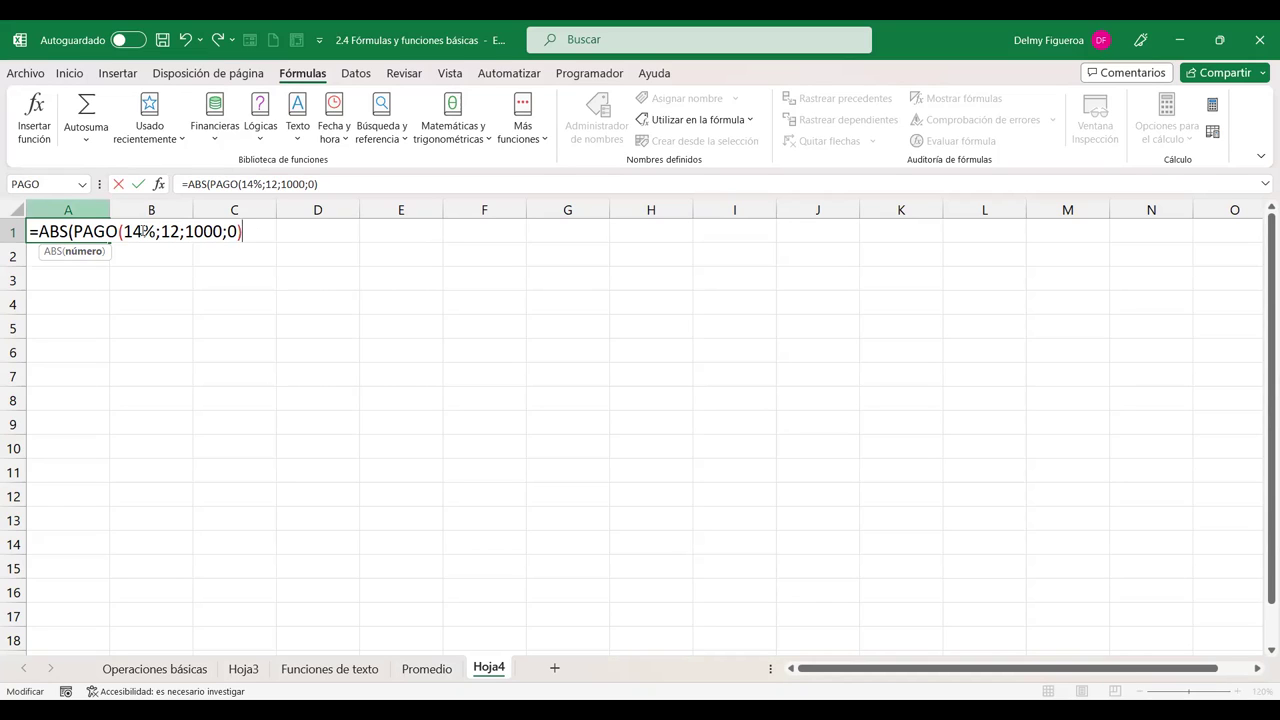
{"action": "type", "text": ")"}
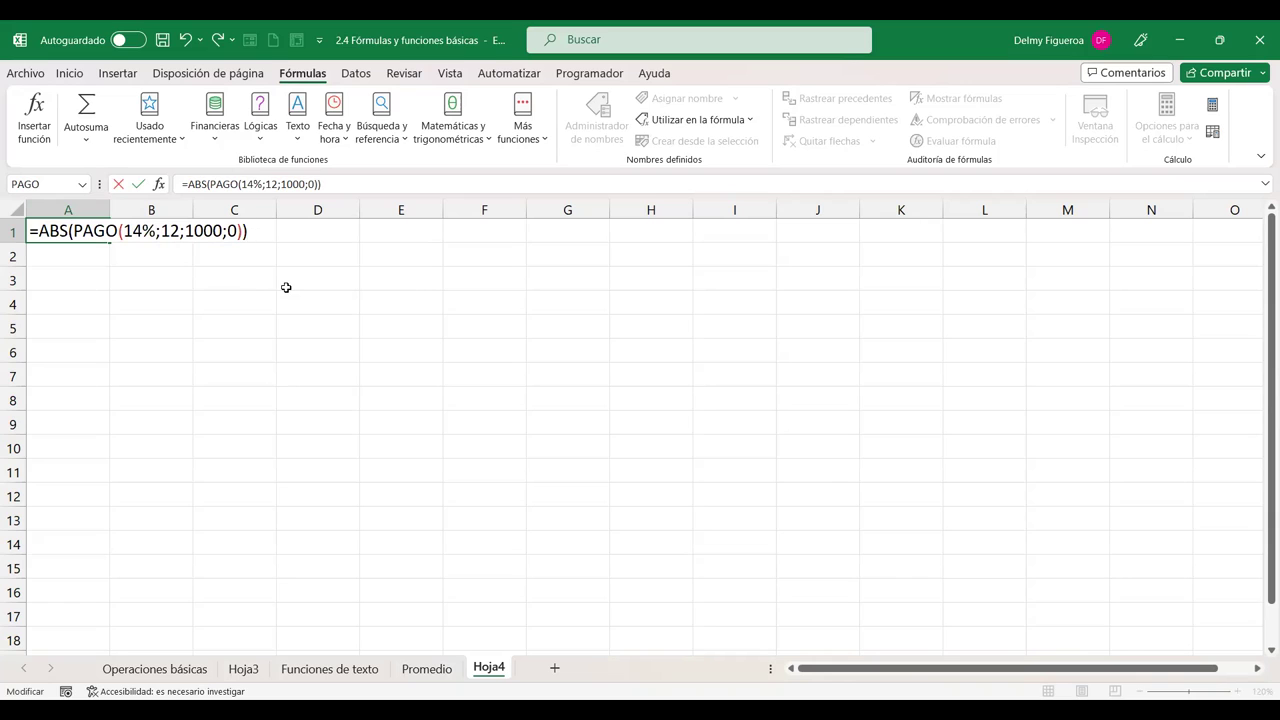
{"action": "key", "text": "Return"}
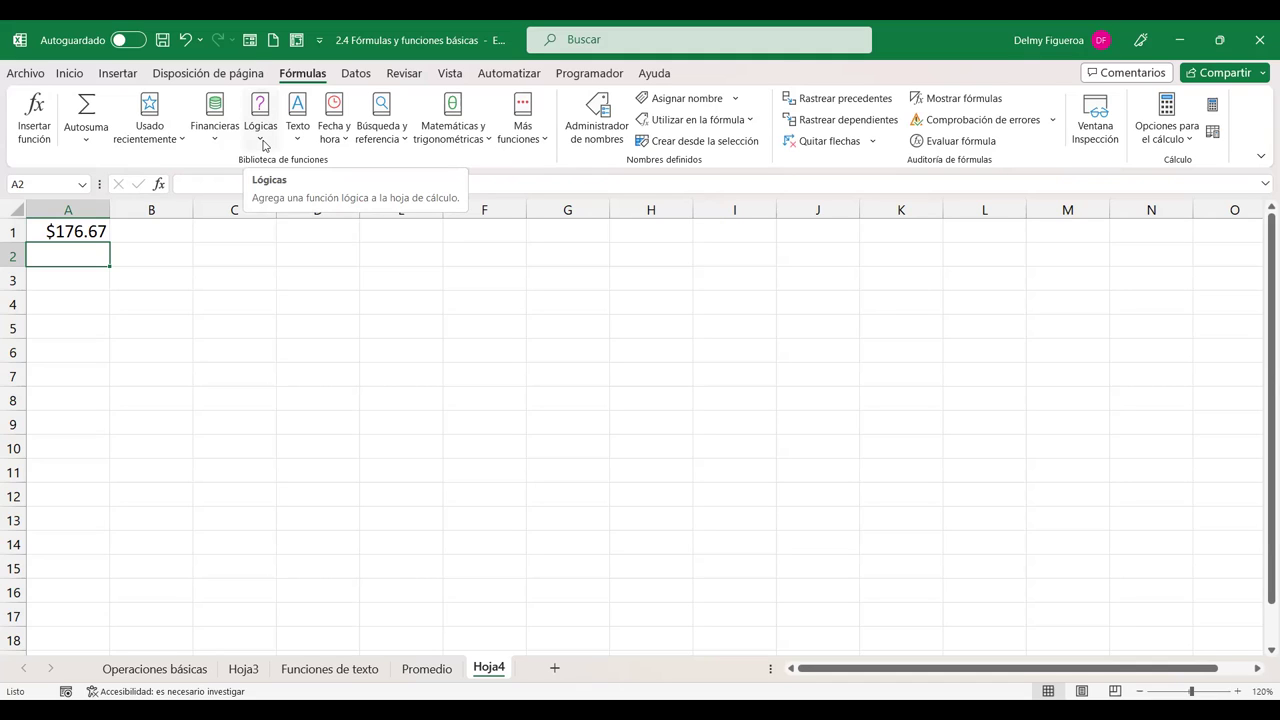
Step: Select cell A3 and bring up the Lógicas function list on the Fórmulas ribbon
{"action": "left_click", "coordinate": [263, 145]}
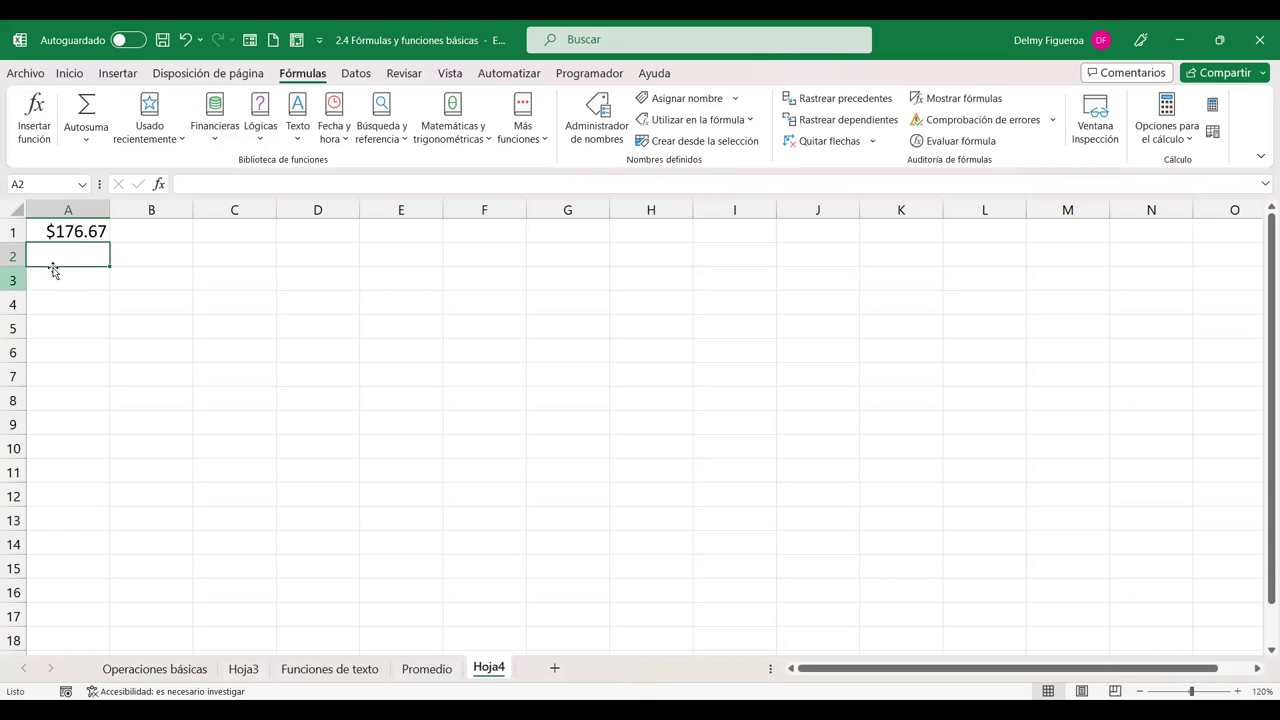
{"action": "left_click", "coordinate": [79, 278]}
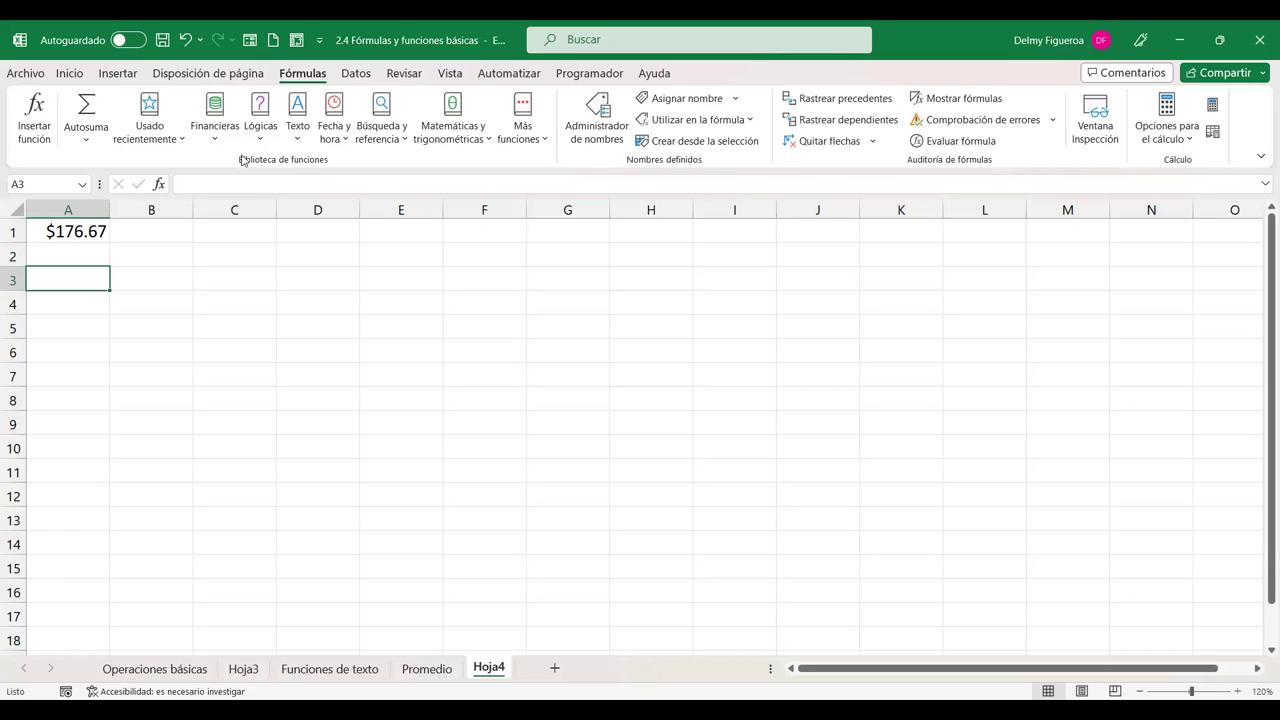
{"action": "left_click", "coordinate": [260, 130]}
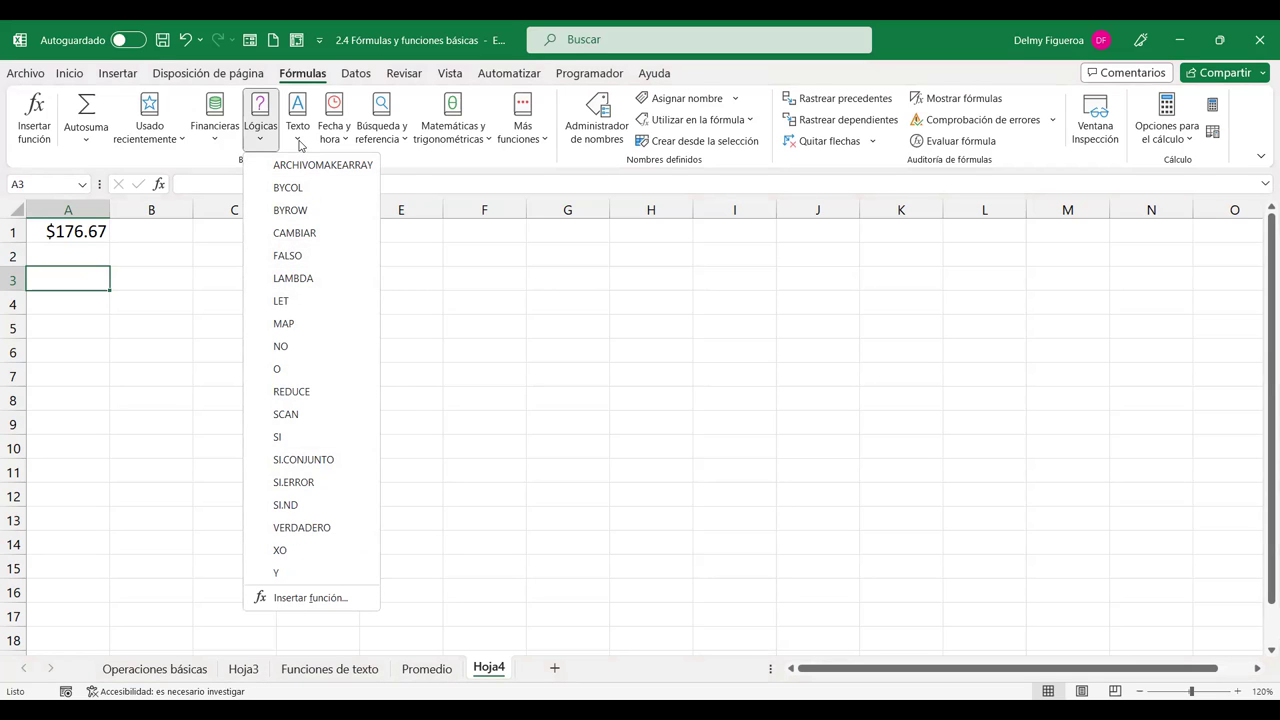
Step: Browse the Texto function list, scrolling through its entries and their descriptions
{"action": "left_click", "coordinate": [298, 140]}
{"action": "scroll", "coordinate": [357, 320], "scroll_direction": "down", "scroll_amount": 3}
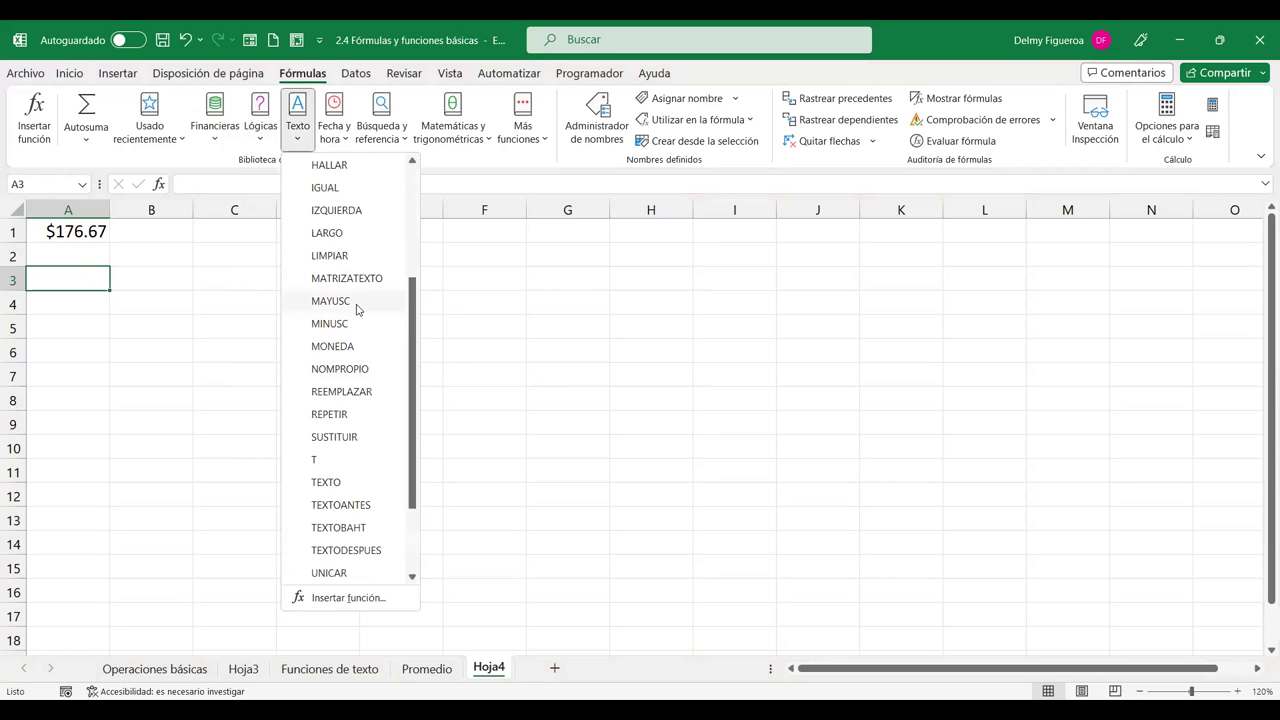
{"action": "scroll", "coordinate": [357, 310], "scroll_direction": "down", "scroll_amount": 2}
{"action": "scroll", "coordinate": [352, 305], "scroll_direction": "up", "scroll_amount": 3}
{"action": "scroll", "coordinate": [352, 303], "scroll_direction": "up", "scroll_amount": 2}
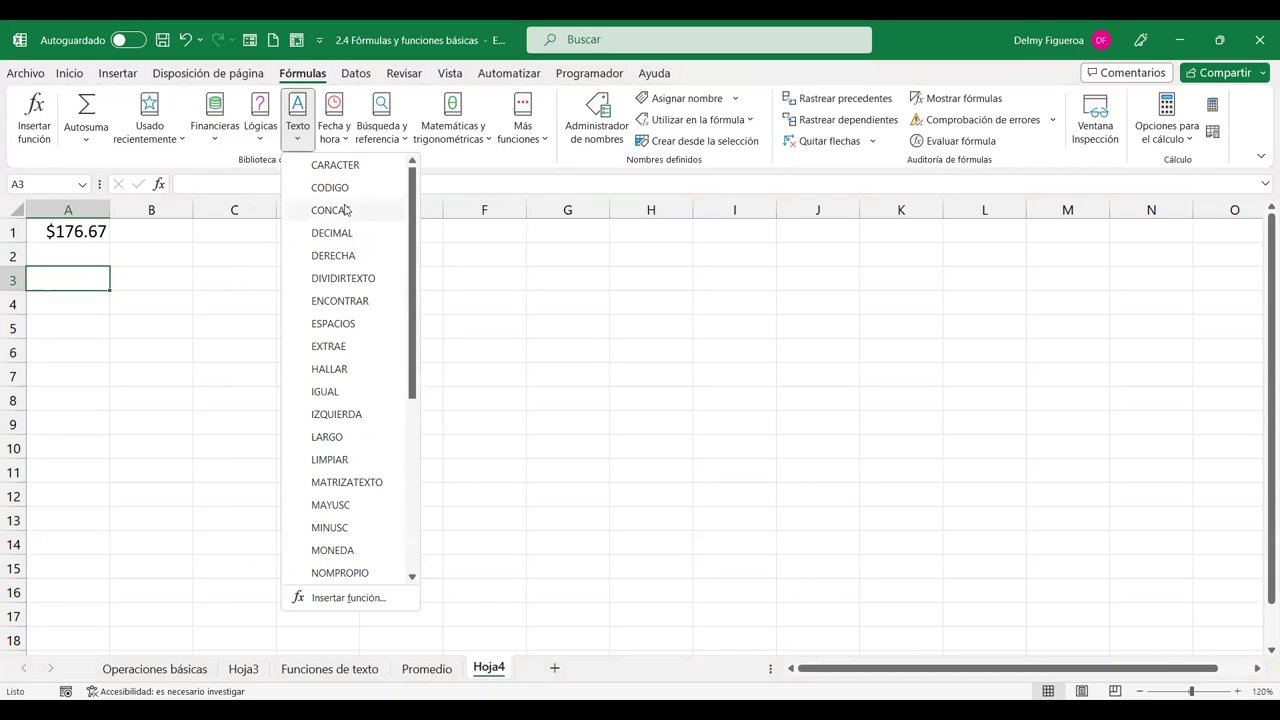
{"action": "mouse_move", "coordinate": [350, 212]}
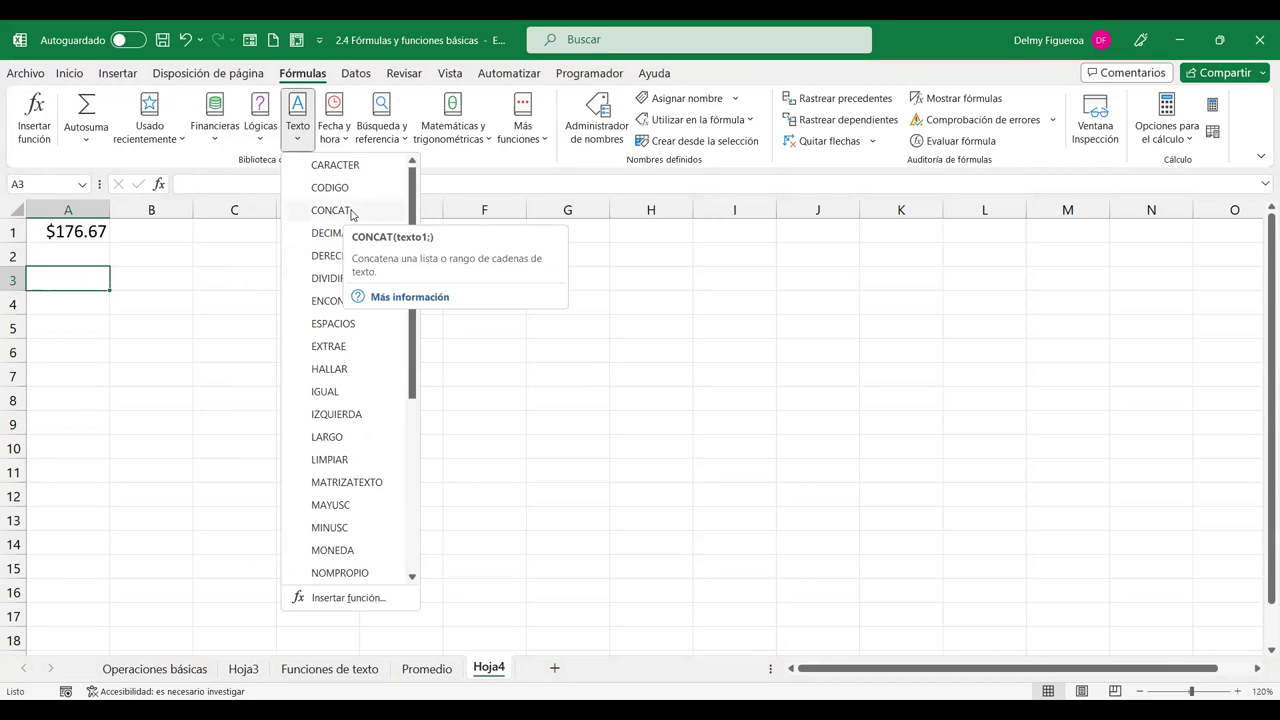
{"action": "scroll", "coordinate": [365, 468], "scroll_direction": "down", "scroll_amount": 1}
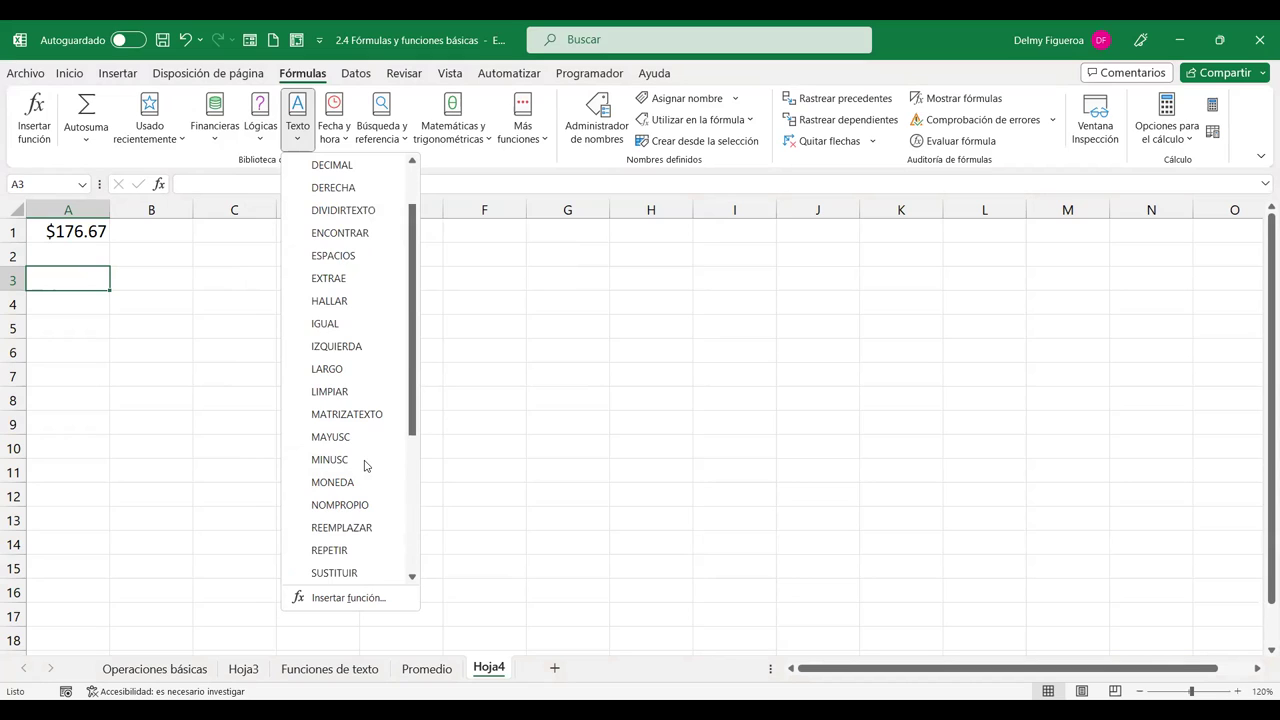
{"action": "scroll", "coordinate": [365, 465], "scroll_direction": "down", "scroll_amount": 1}
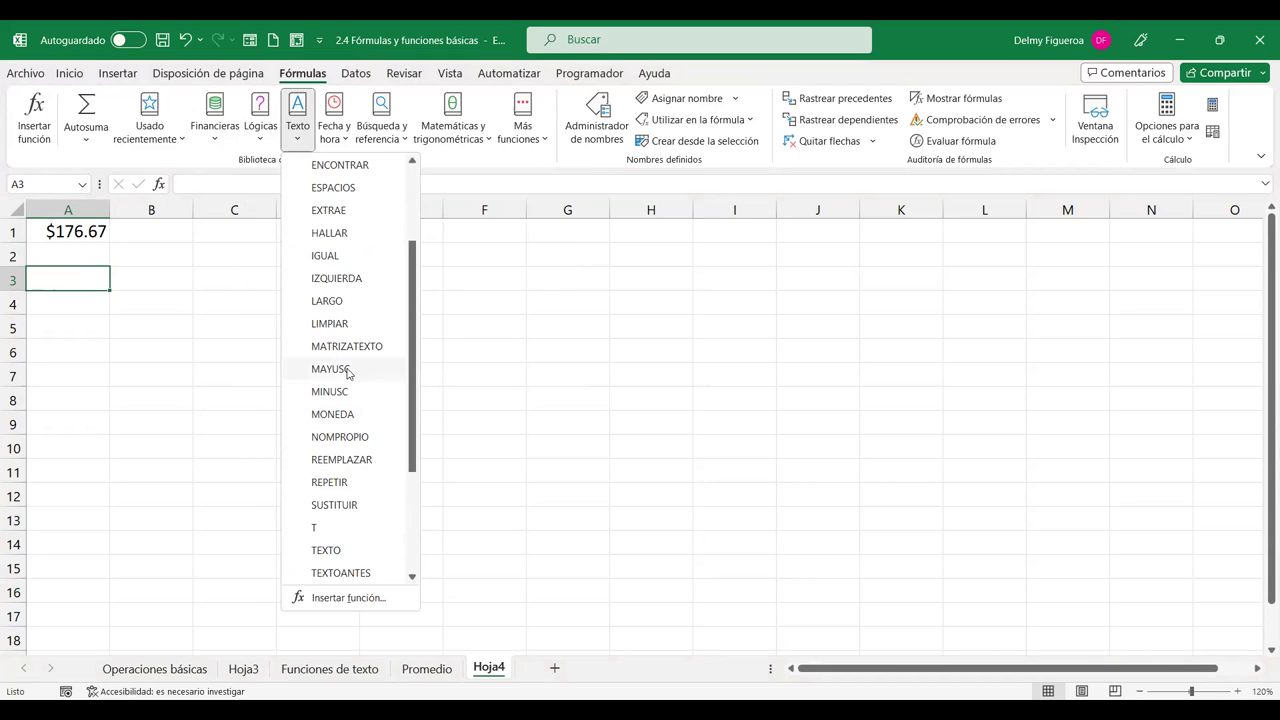
{"action": "mouse_move", "coordinate": [340, 393]}
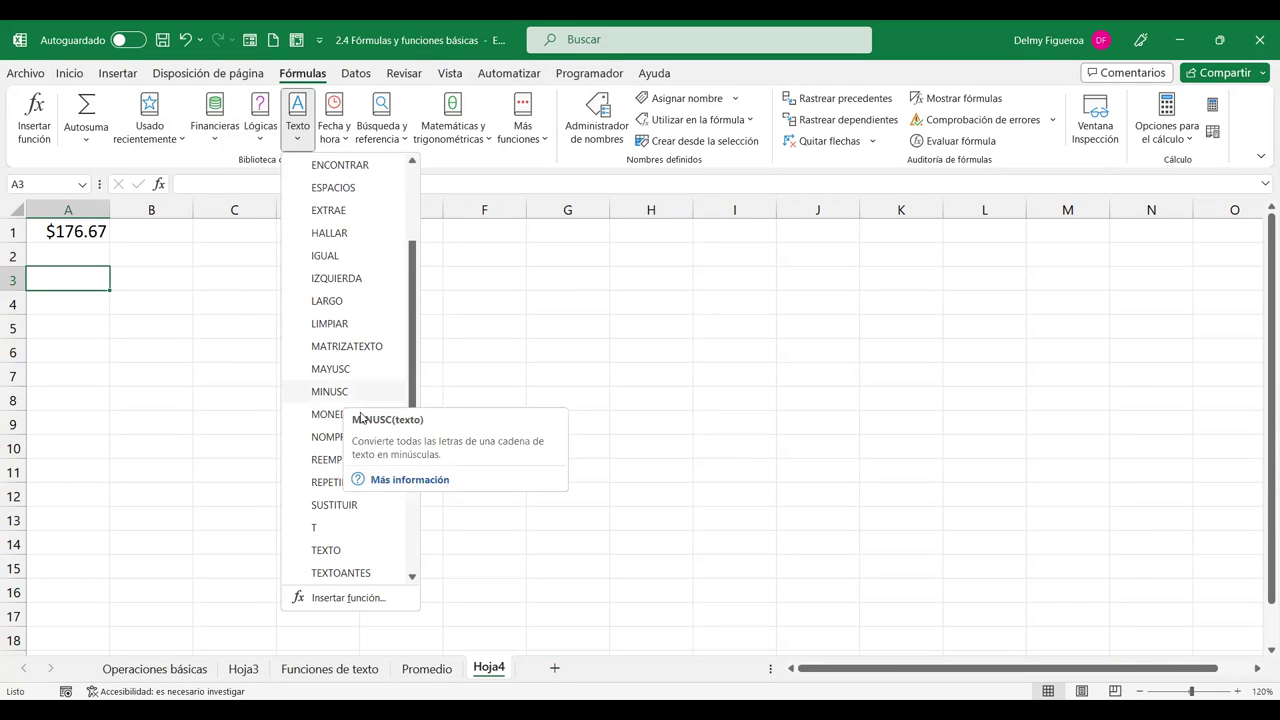
{"action": "scroll", "coordinate": [348, 455], "scroll_direction": "down", "scroll_amount": 1}
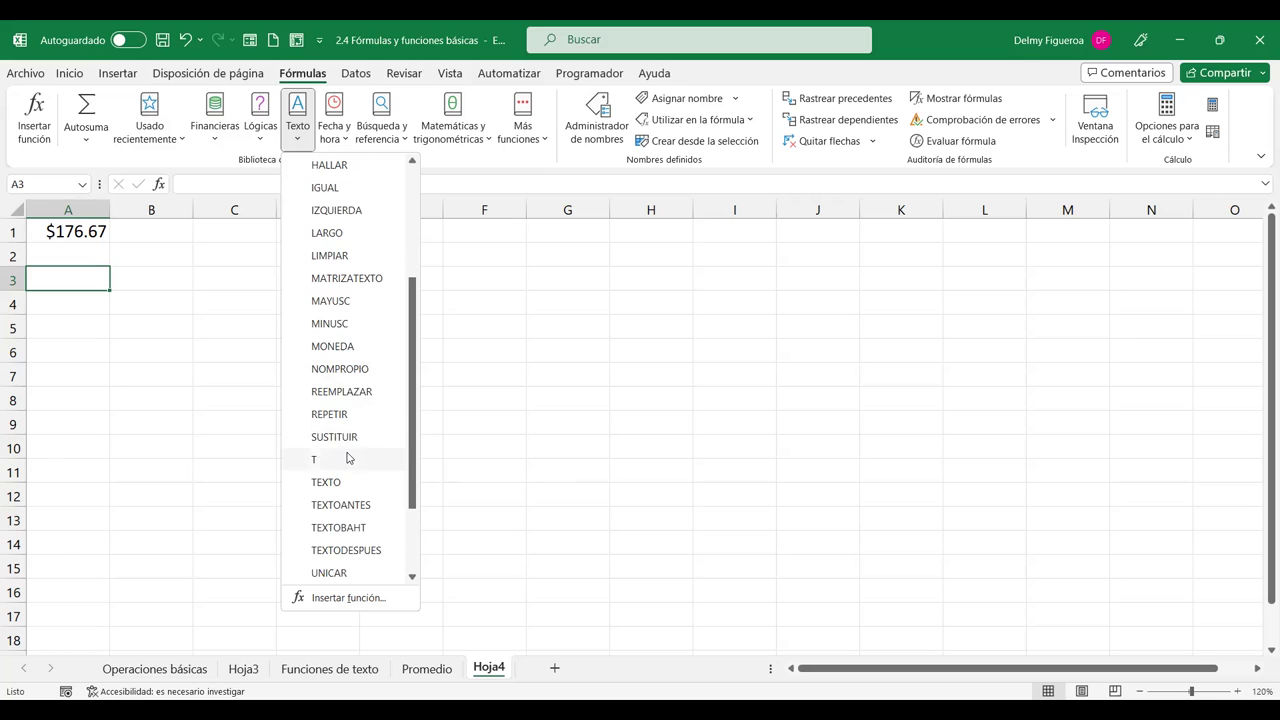
{"action": "scroll", "coordinate": [348, 457], "scroll_direction": "down", "scroll_amount": 1}
{"action": "scroll", "coordinate": [348, 399], "scroll_direction": "down", "scroll_amount": 1}
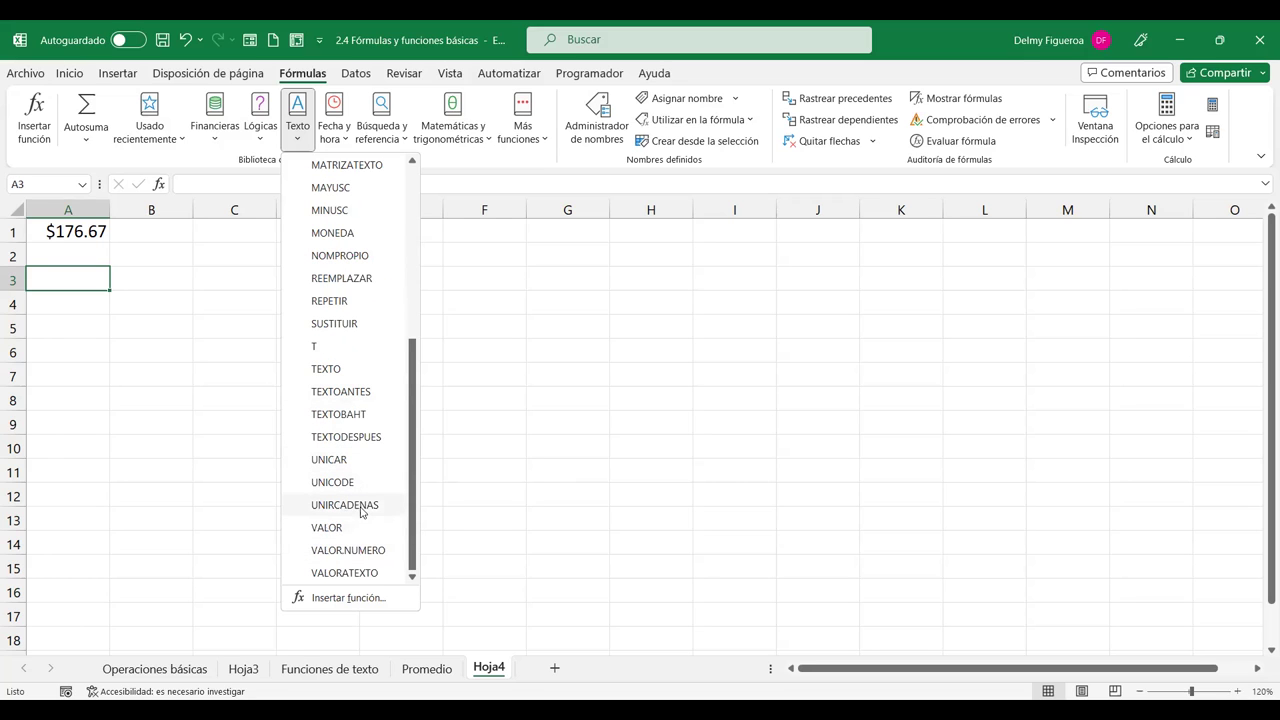
{"action": "mouse_move", "coordinate": [386, 512]}
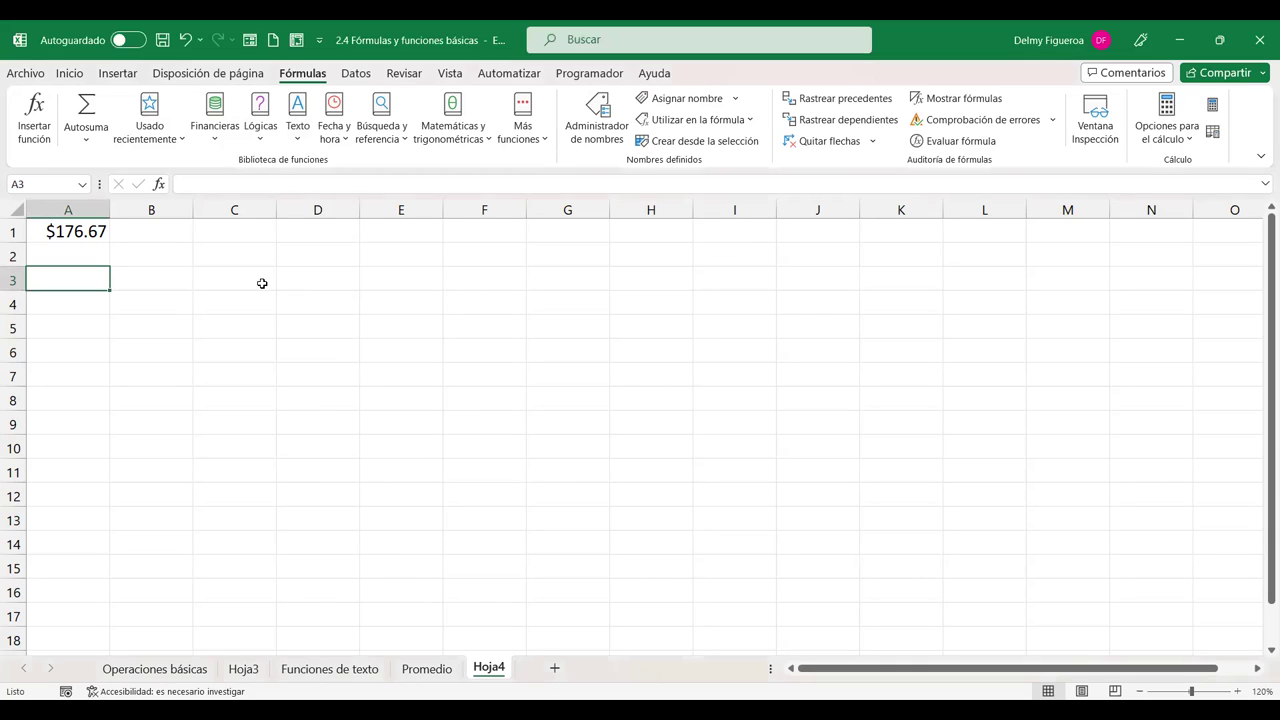
Step: Enter the trial formula +A1*12 in A3
{"action": "type", "text": "+"}
{"action": "left_click", "coordinate": [86, 229]}
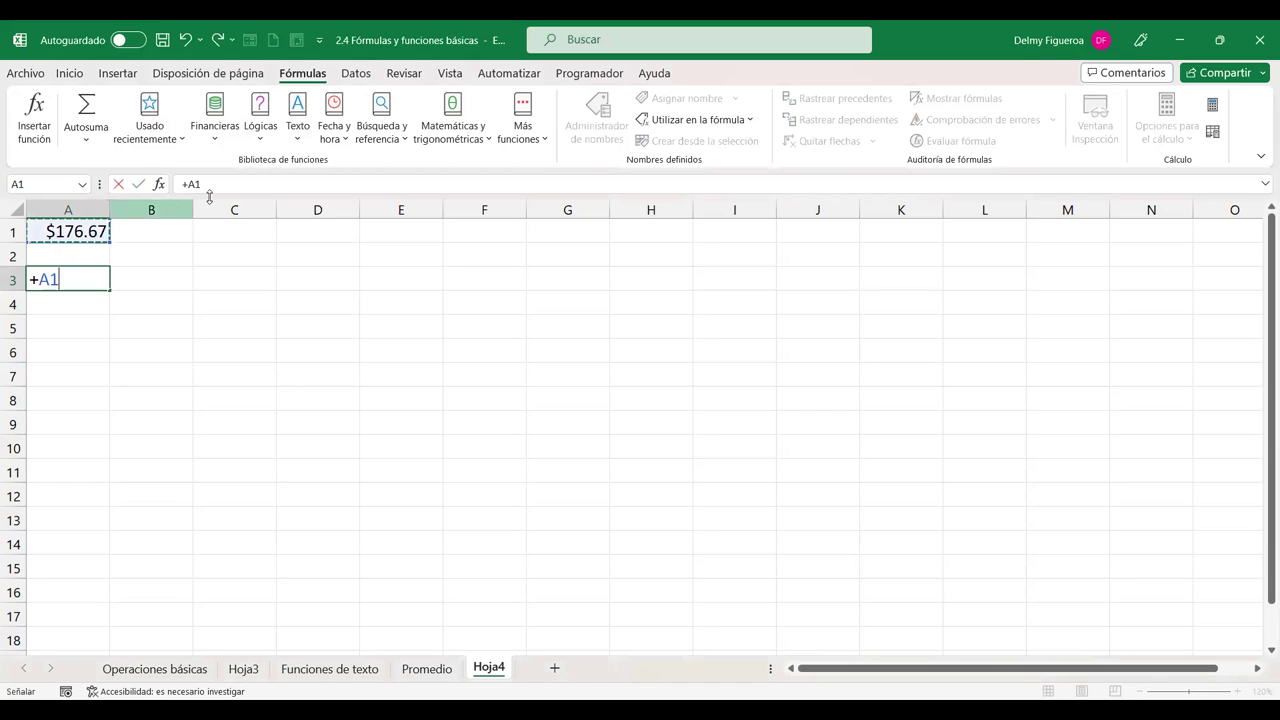
{"action": "type", "text": "*12"}
{"action": "key", "text": "Return"}
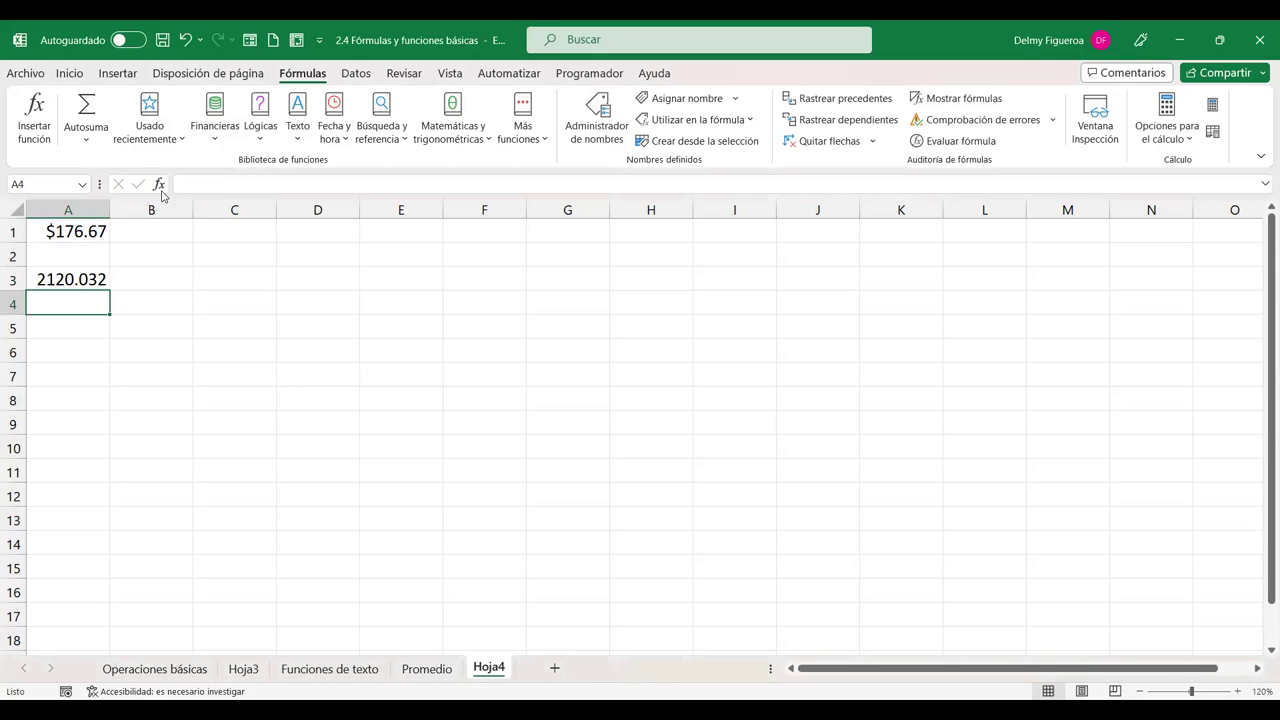
Step: Delete A3's formula and dismiss the Rastrear precedentes message
{"action": "left_click", "coordinate": [86, 280]}
{"action": "key", "text": "Delete"}
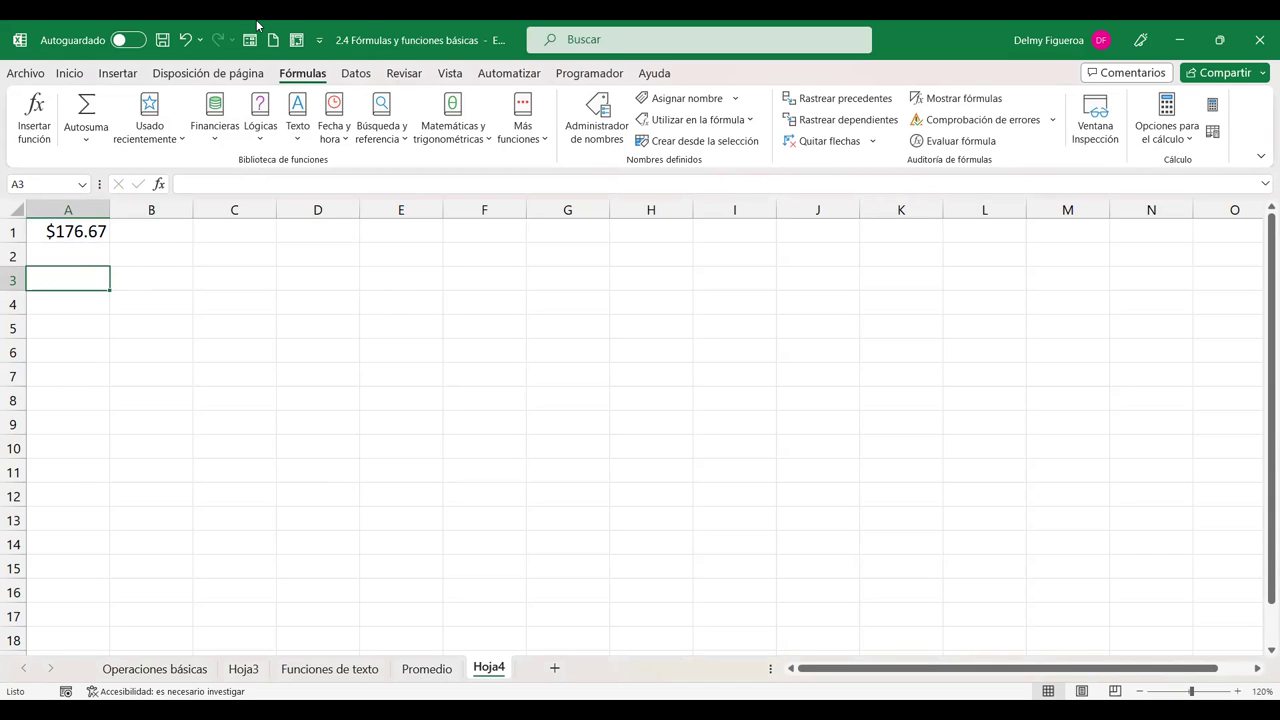
{"action": "left_click", "coordinate": [836, 107]}
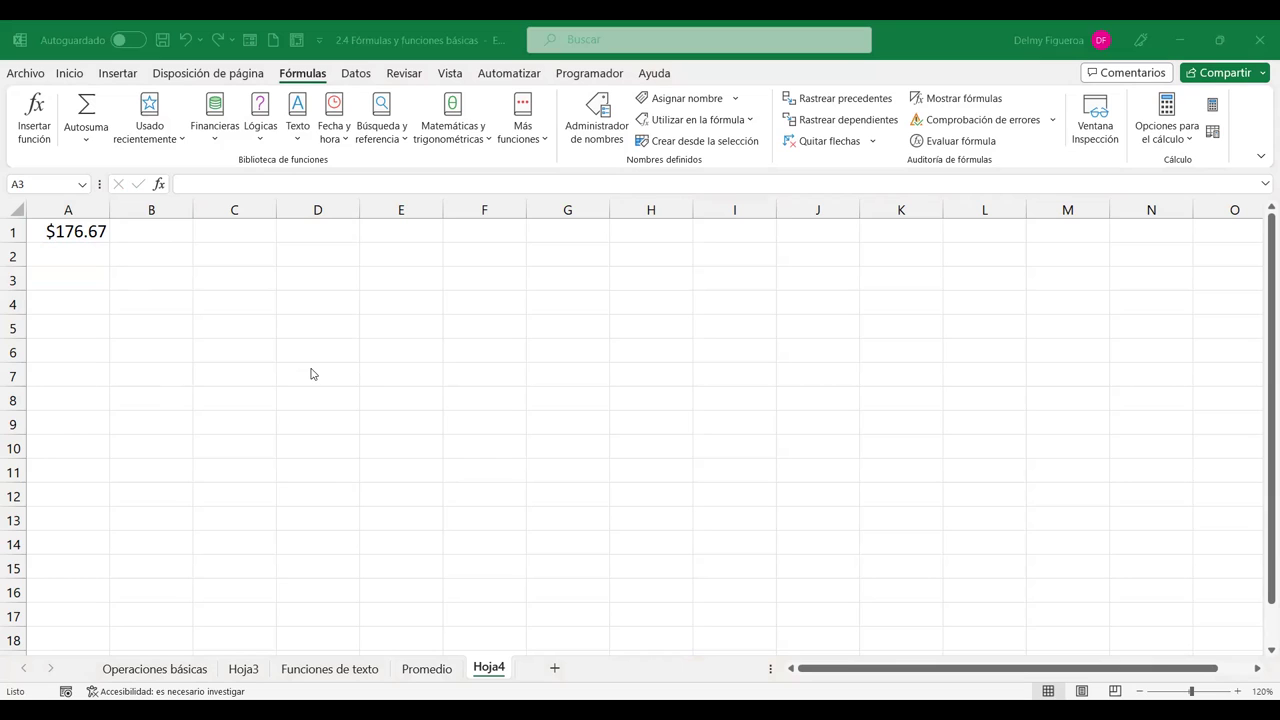
{"action": "key", "text": "Return"}
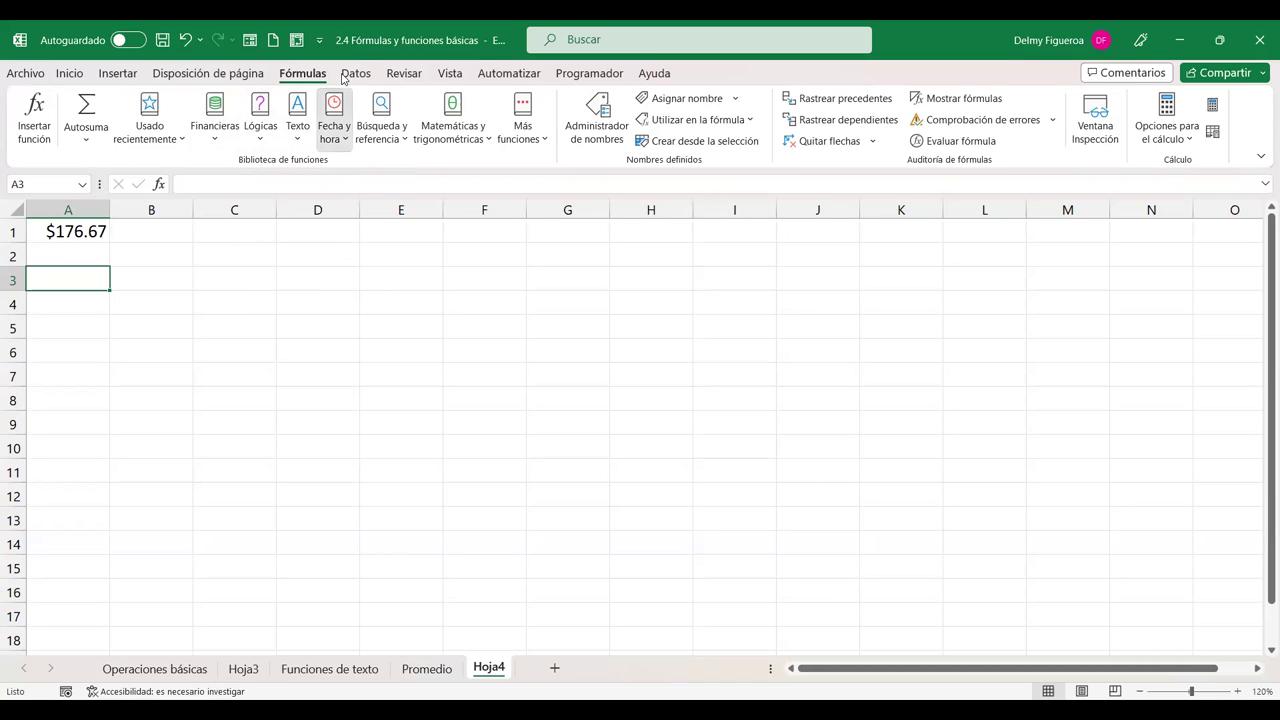
Step: Insert =AHORA() into A3 from Fecha y hora, then briefly view Evaluar fórmula
{"action": "left_click", "coordinate": [334, 130]}
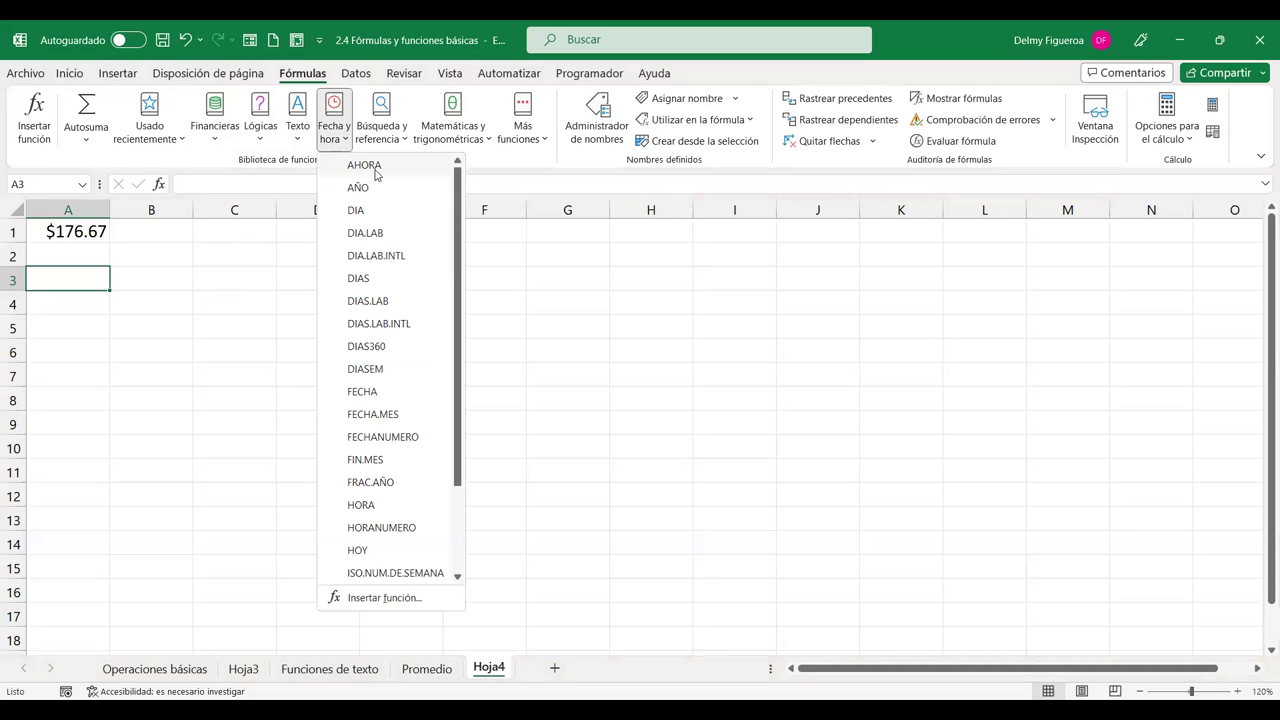
{"action": "left_click", "coordinate": [365, 166]}
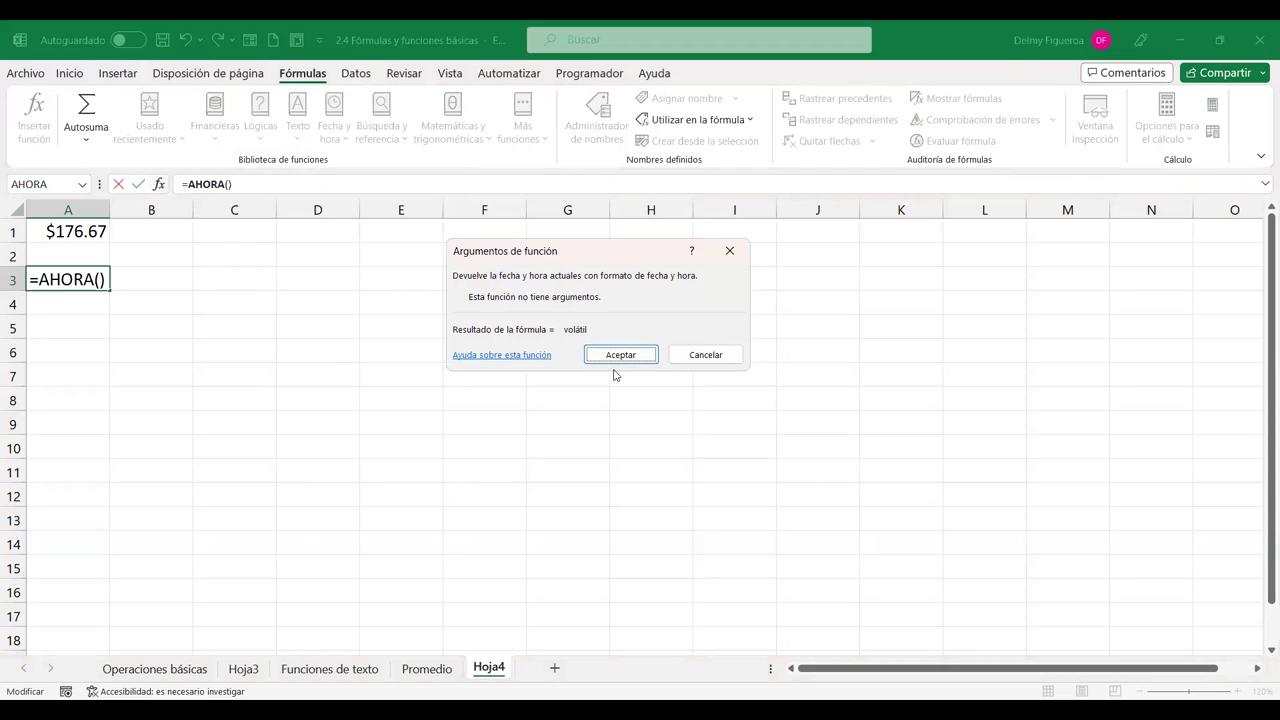
{"action": "left_click", "coordinate": [646, 358]}
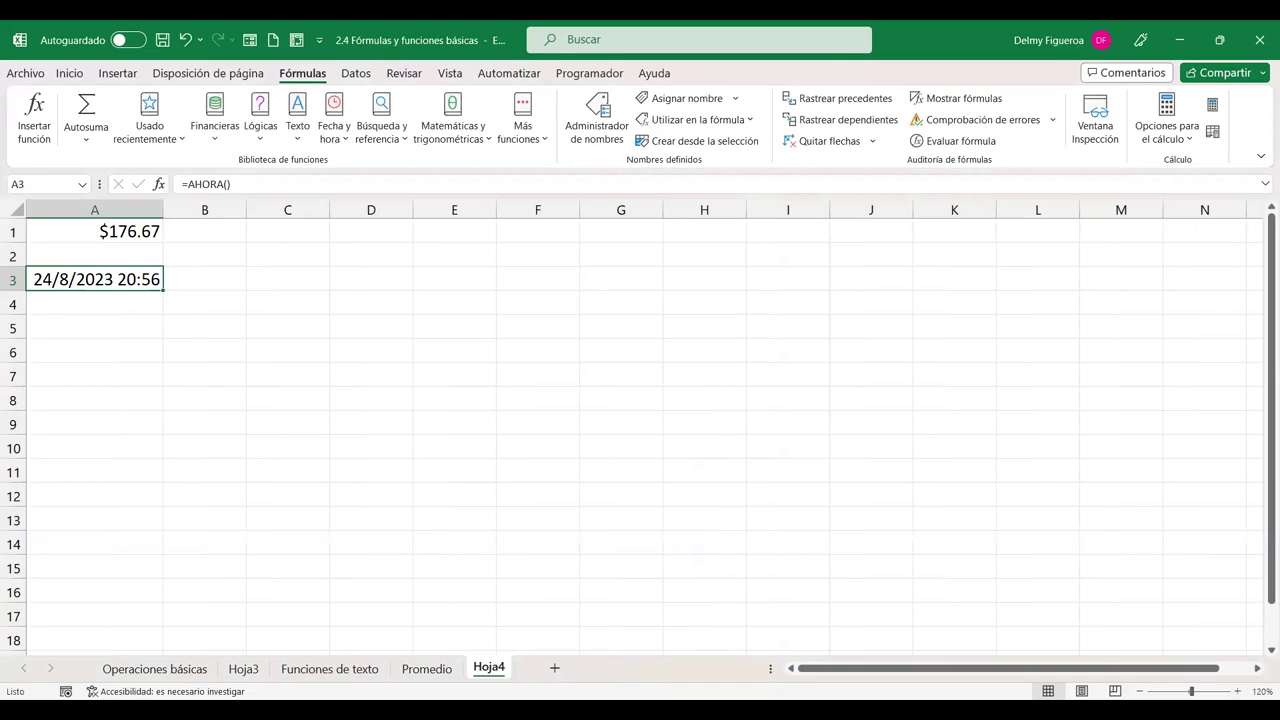
{"action": "left_click", "coordinate": [940, 141]}
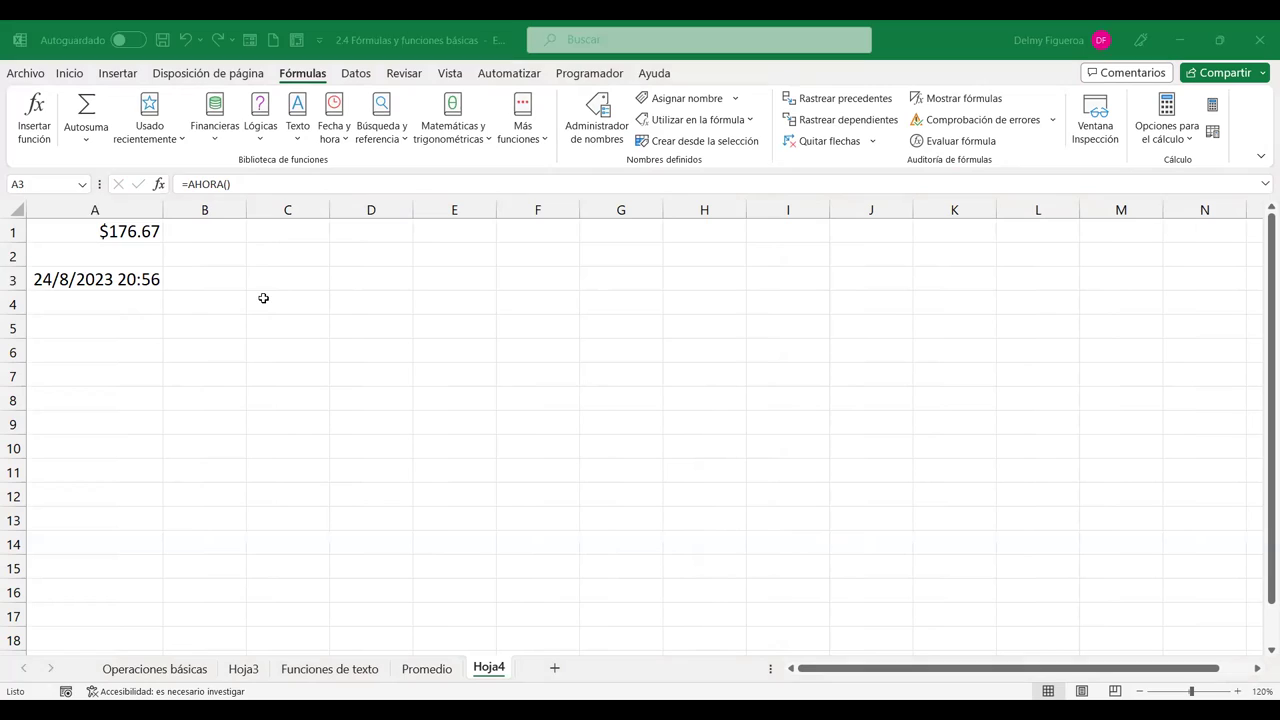
{"action": "key", "text": "Escape"}
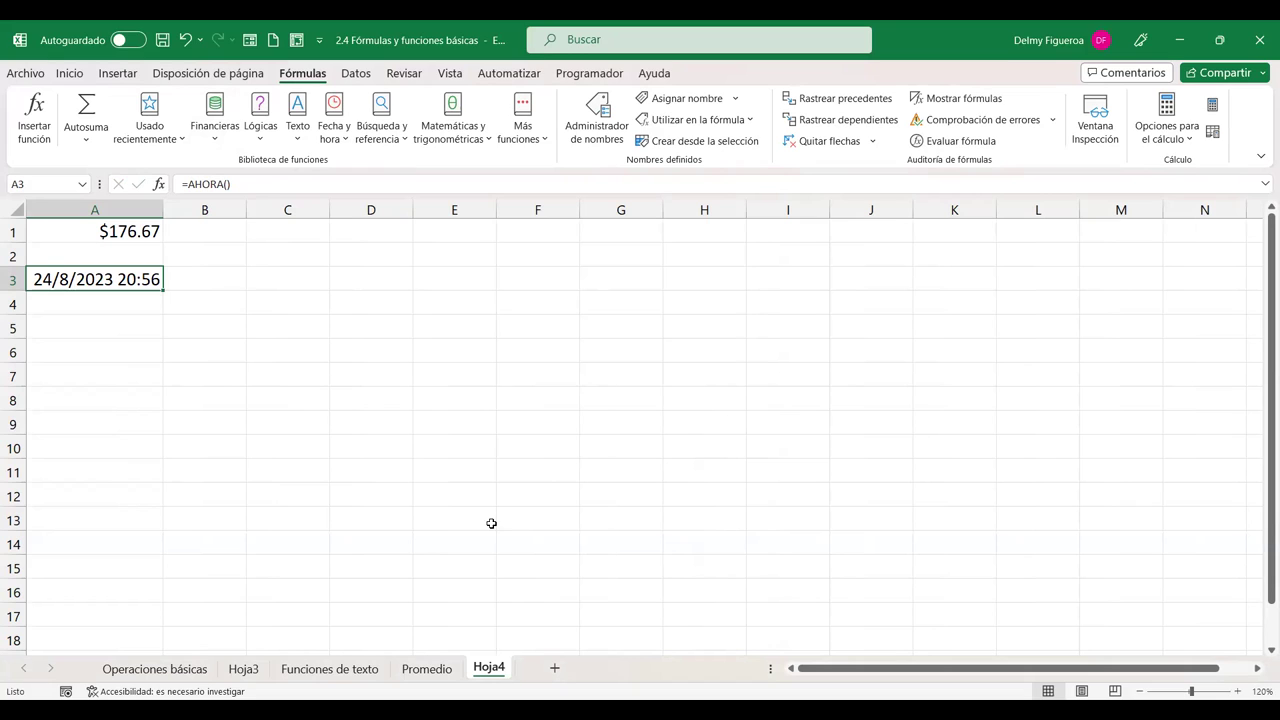
{"action": "left_click", "coordinate": [116, 330]}
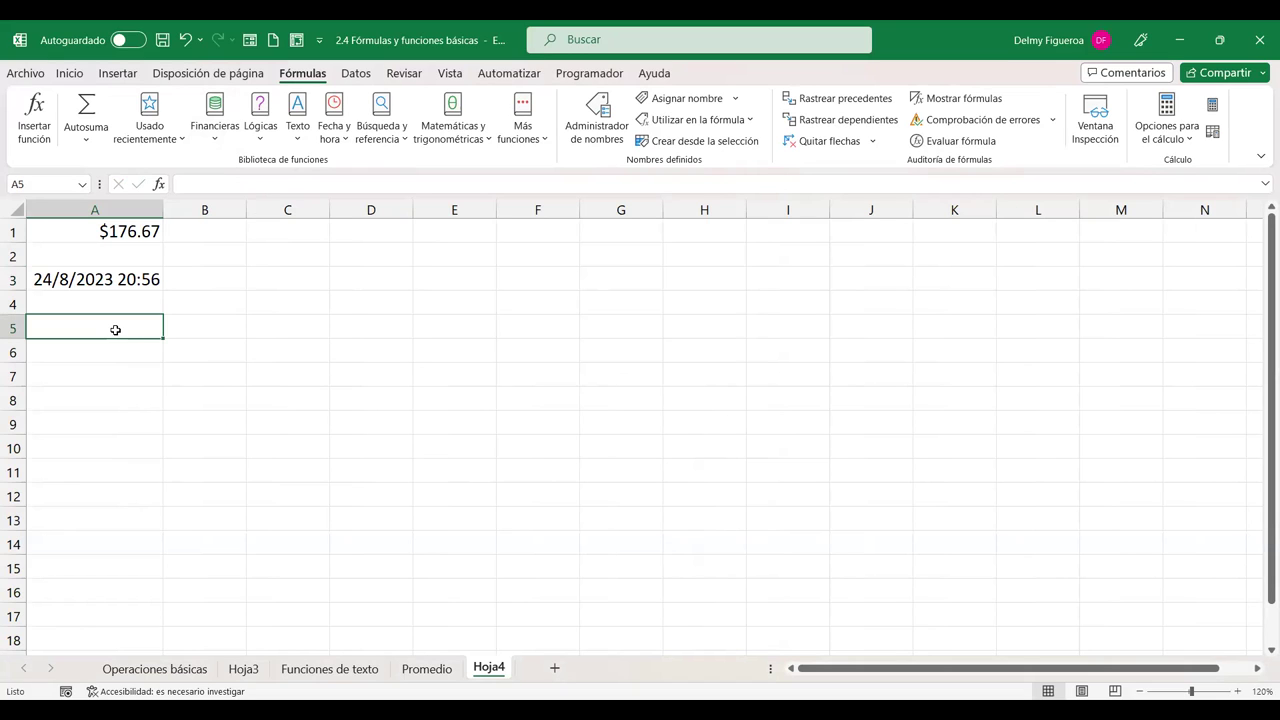
{"action": "left_click", "coordinate": [398, 144]}
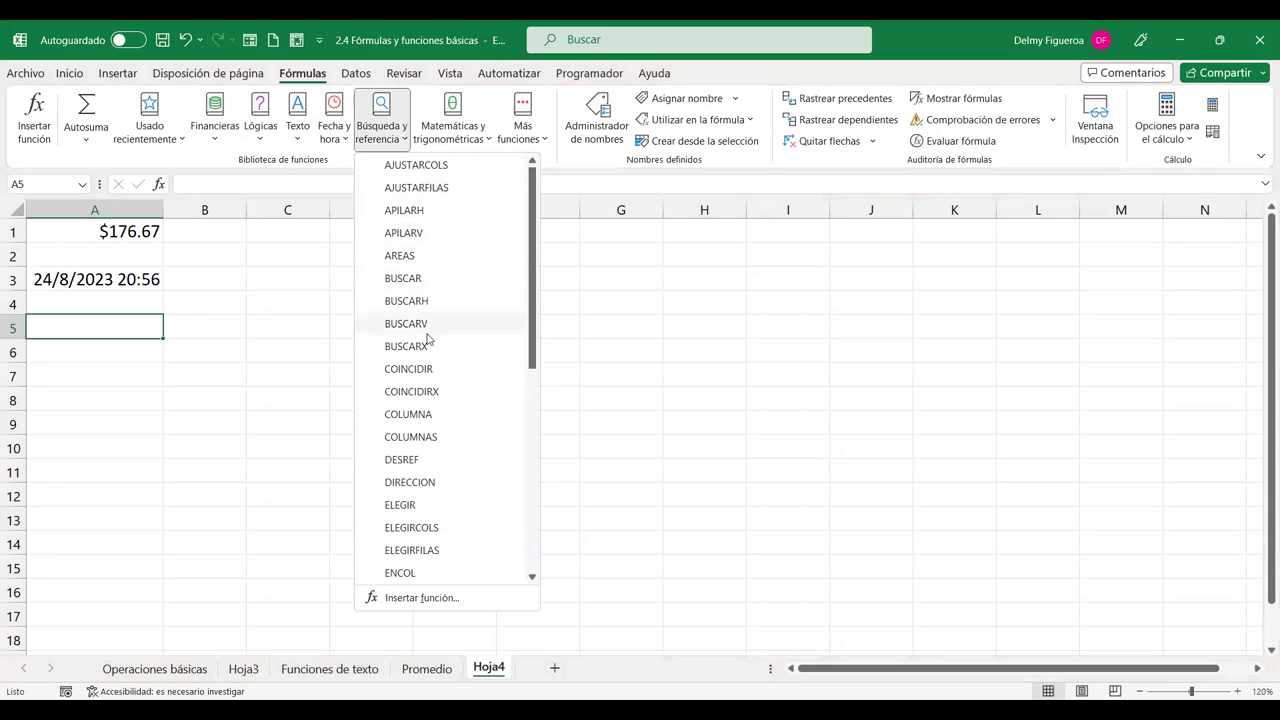
{"action": "scroll", "coordinate": [430, 350], "scroll_direction": "down", "scroll_amount": 2}
{"action": "scroll", "coordinate": [433, 353], "scroll_direction": "down", "scroll_amount": 3}
{"action": "scroll", "coordinate": [448, 325], "scroll_direction": "down", "scroll_amount": 2}
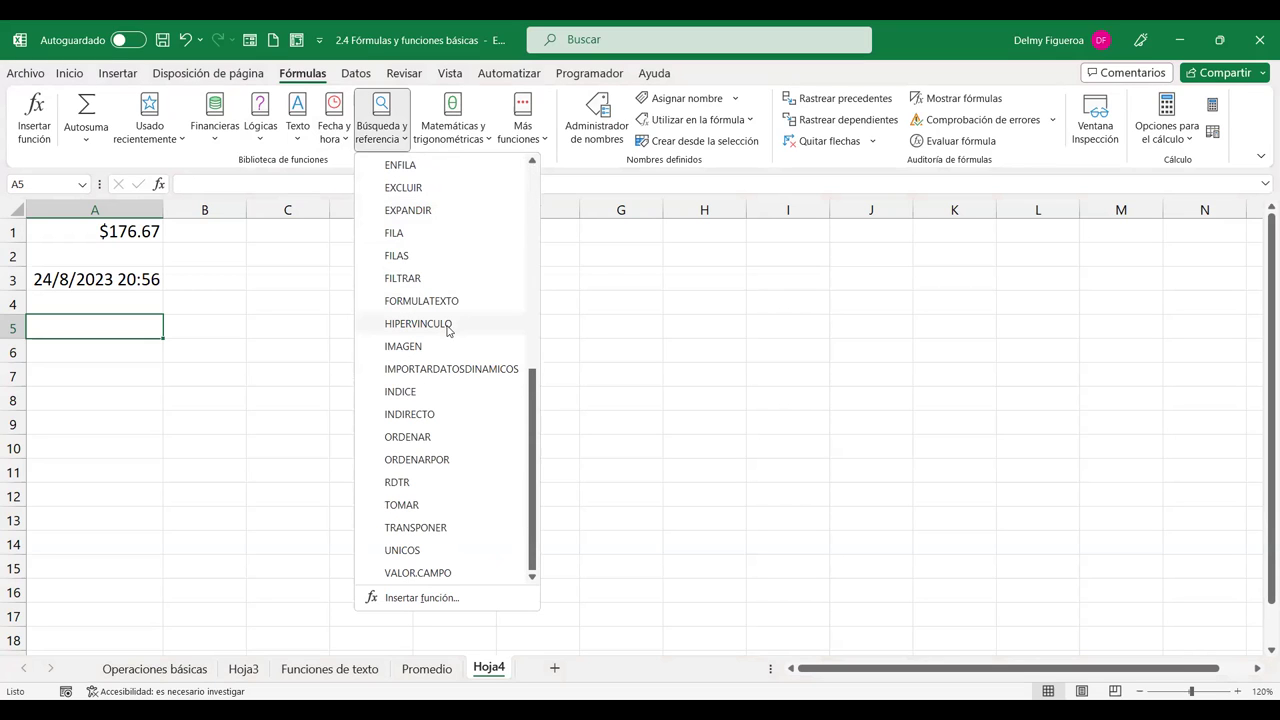
{"action": "scroll", "coordinate": [430, 365], "scroll_direction": "up", "scroll_amount": 7}
{"action": "scroll", "coordinate": [430, 368], "scroll_direction": "up", "scroll_amount": 2}
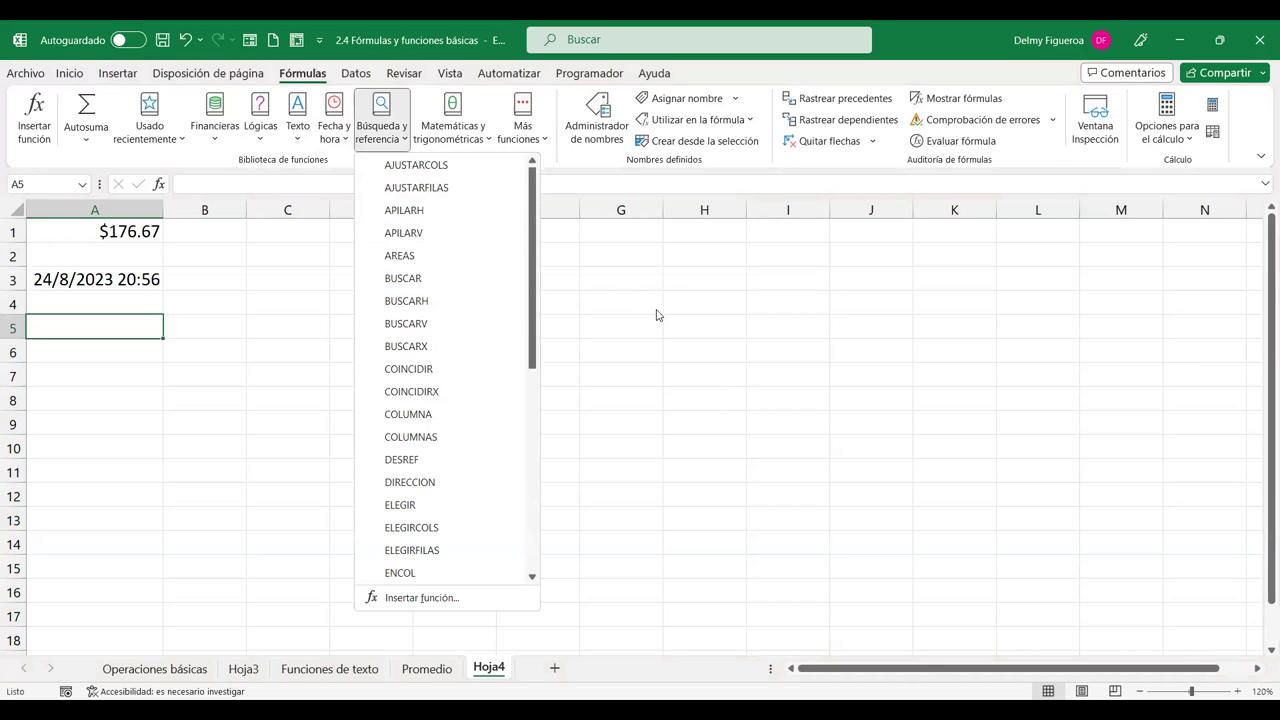
{"action": "left_click", "coordinate": [480, 147]}
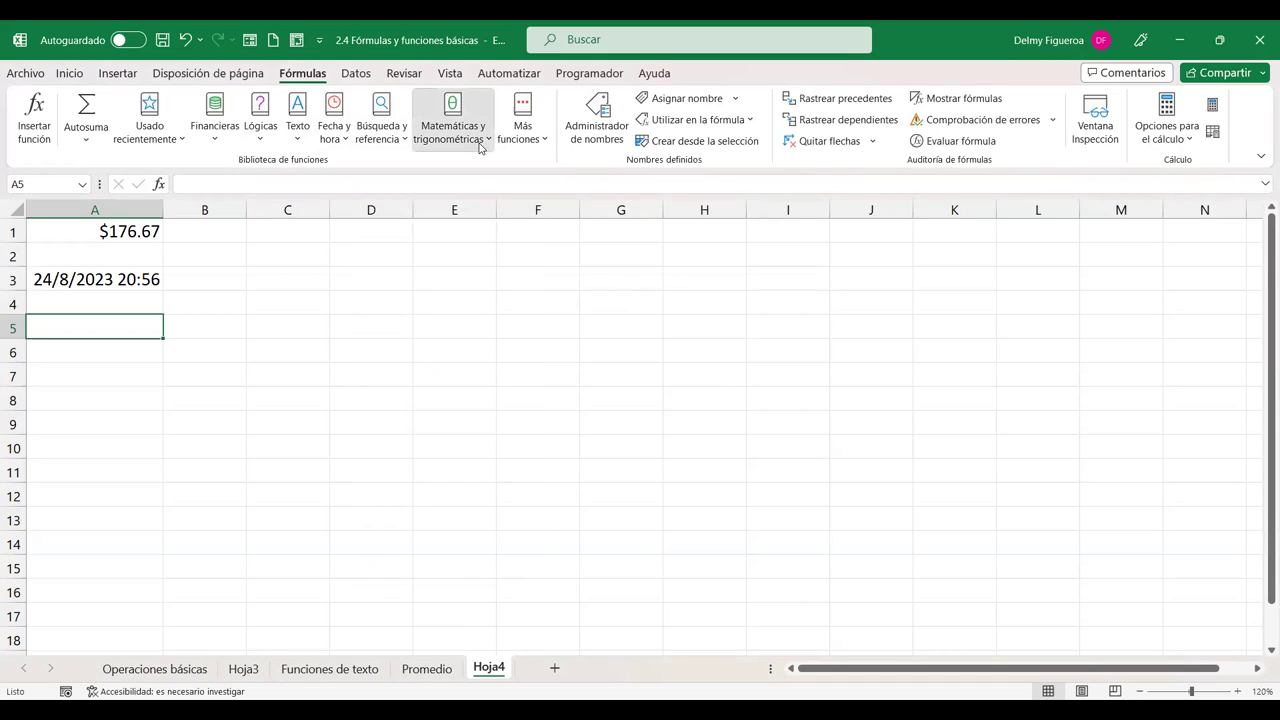
{"action": "left_click", "coordinate": [480, 147]}
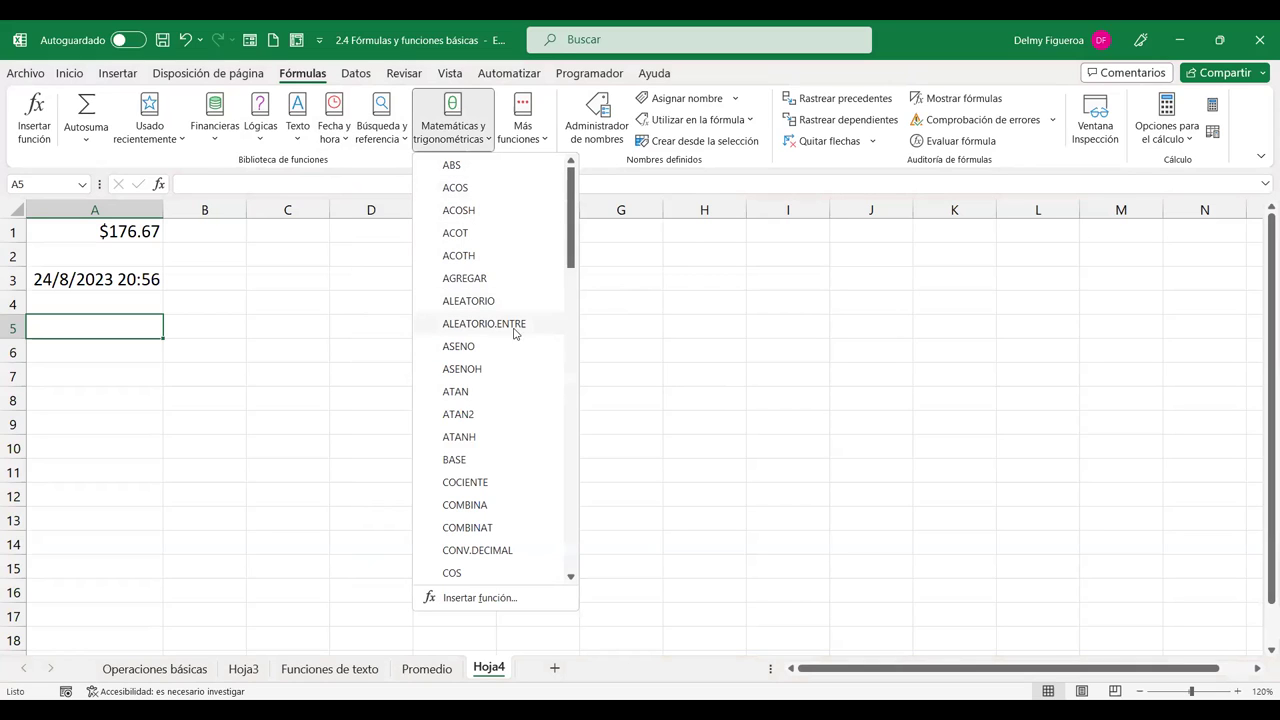
{"action": "mouse_move", "coordinate": [516, 333]}
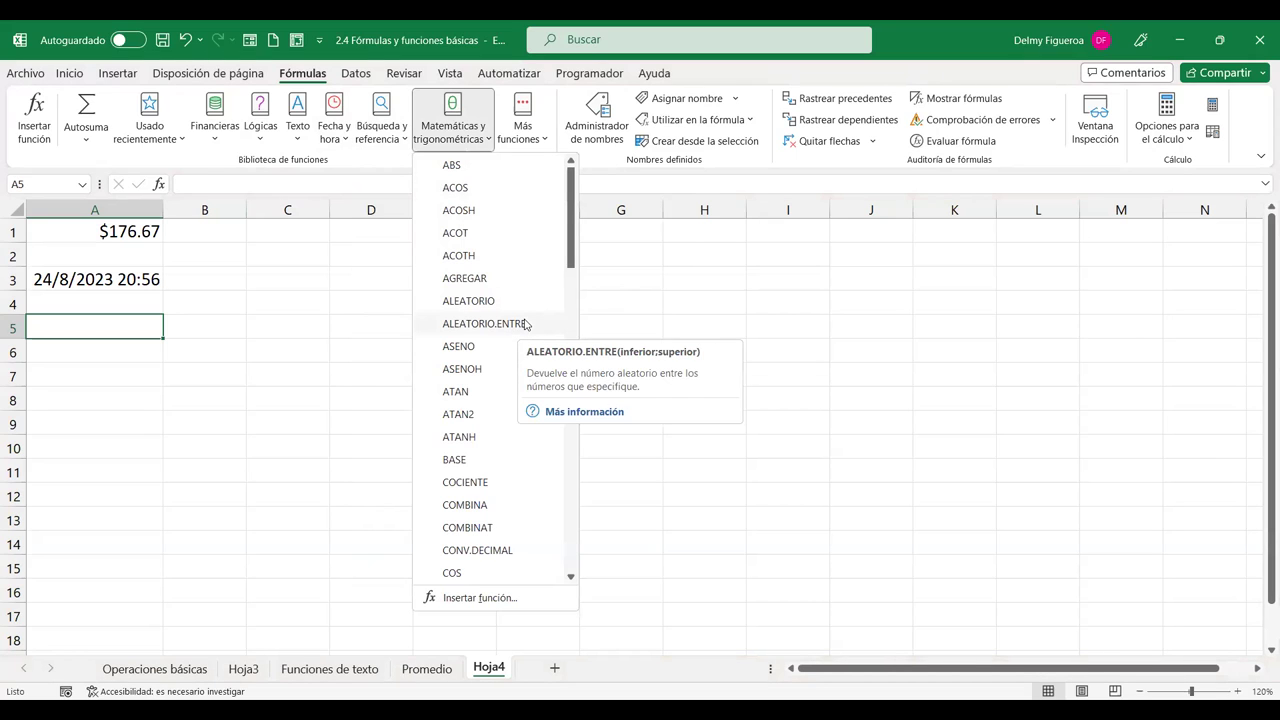
{"action": "scroll", "coordinate": [500, 392], "scroll_direction": "down", "scroll_amount": 2}
{"action": "scroll", "coordinate": [500, 392], "scroll_direction": "down", "scroll_amount": 3}
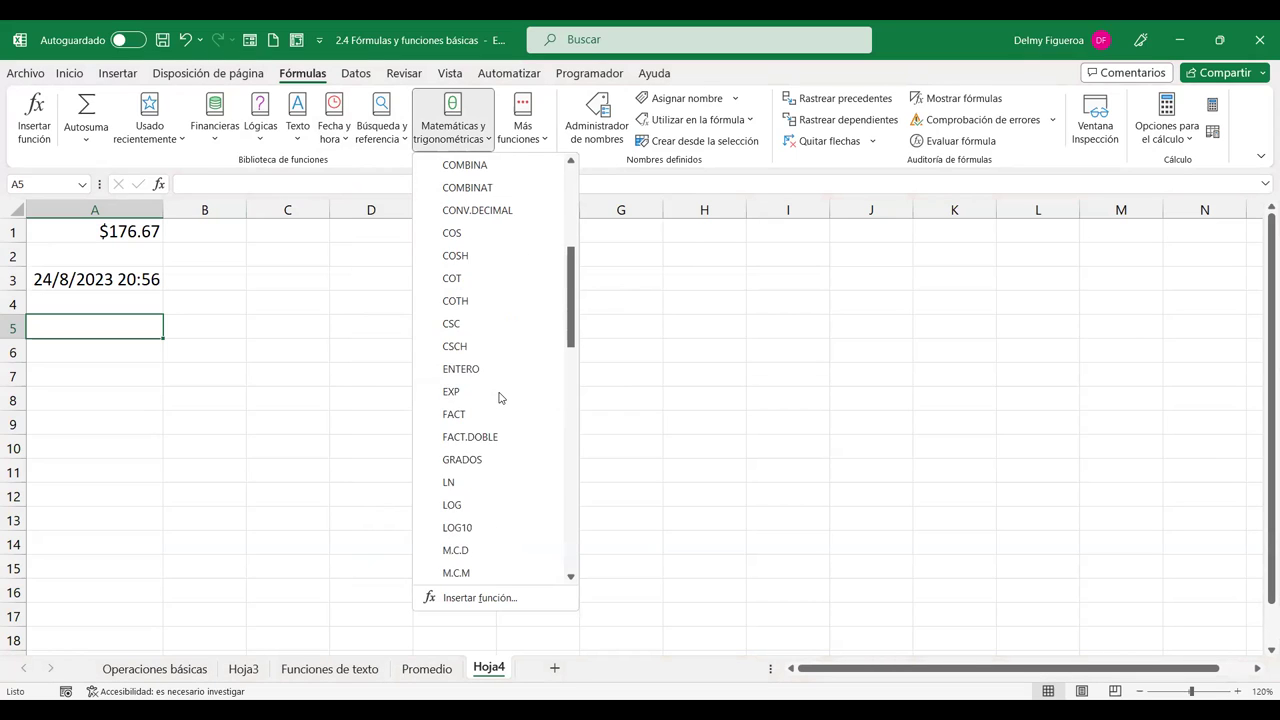
{"action": "scroll", "coordinate": [499, 393], "scroll_direction": "down", "scroll_amount": 1}
{"action": "scroll", "coordinate": [498, 393], "scroll_direction": "down", "scroll_amount": 2}
{"action": "scroll", "coordinate": [498, 393], "scroll_direction": "down", "scroll_amount": 4}
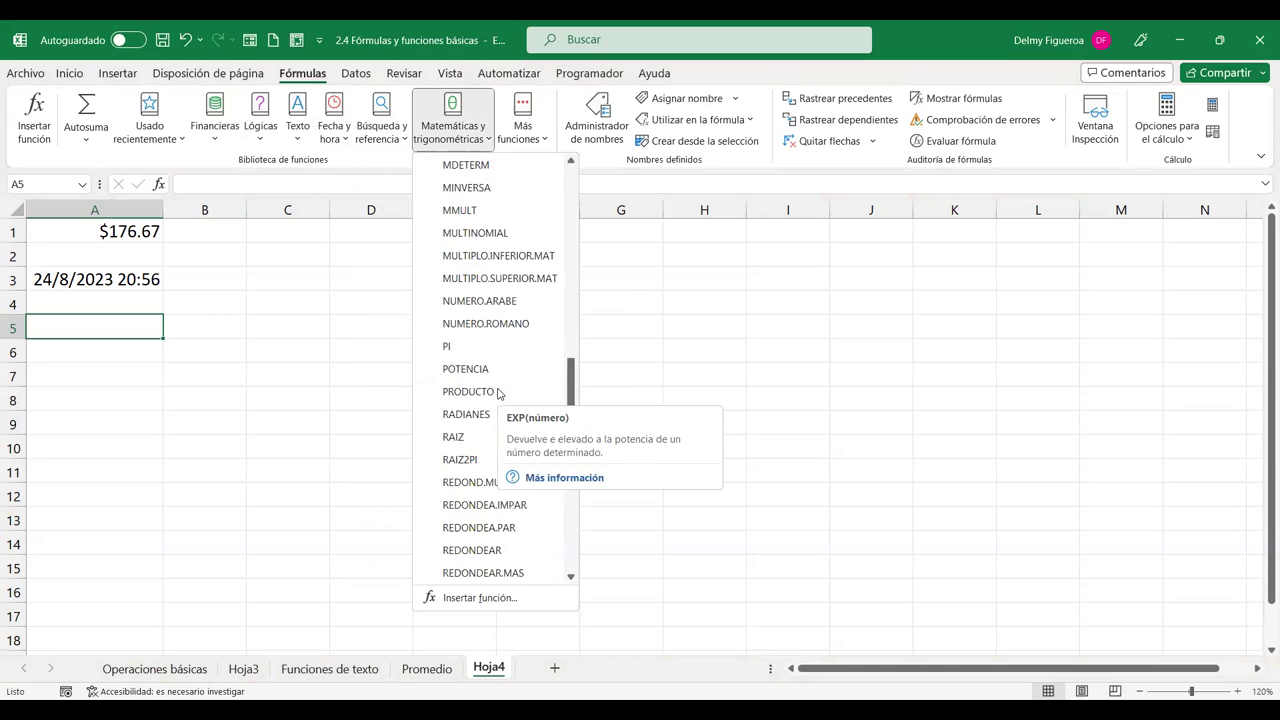
{"action": "scroll", "coordinate": [498, 393], "scroll_direction": "down", "scroll_amount": 4}
{"action": "scroll", "coordinate": [498, 393], "scroll_direction": "down", "scroll_amount": 3}
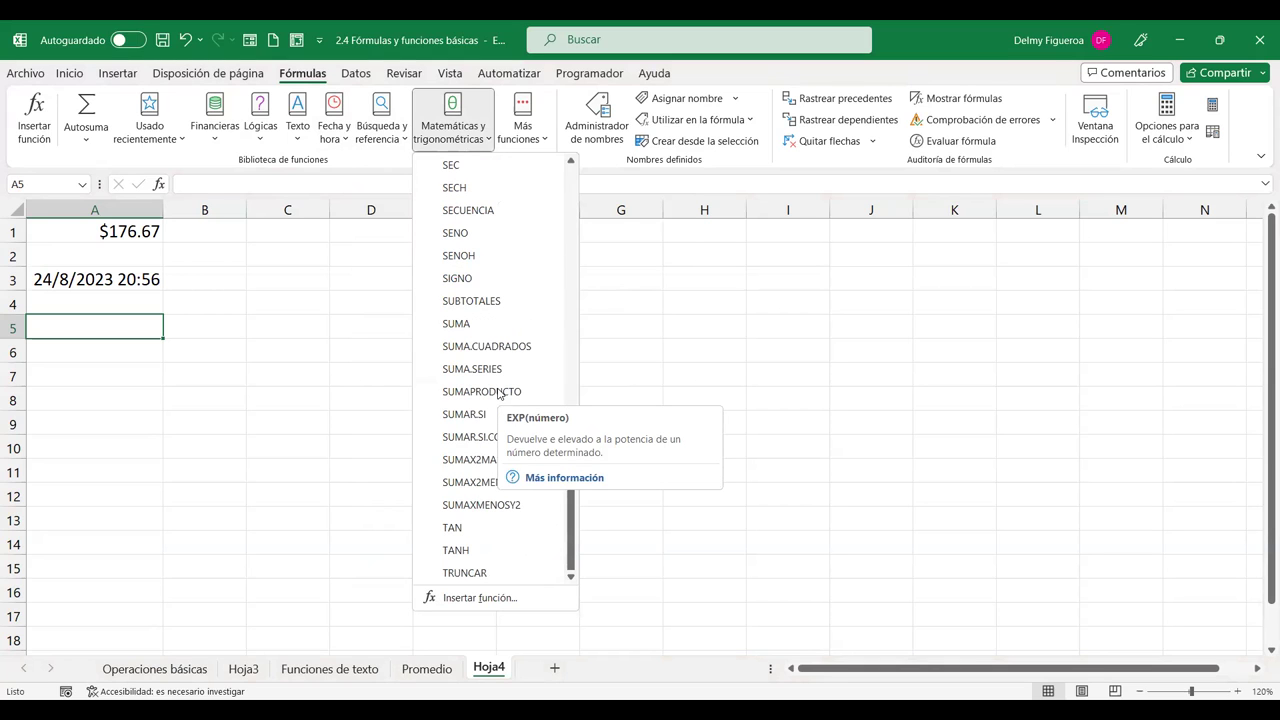
{"action": "left_click", "coordinate": [530, 136]}
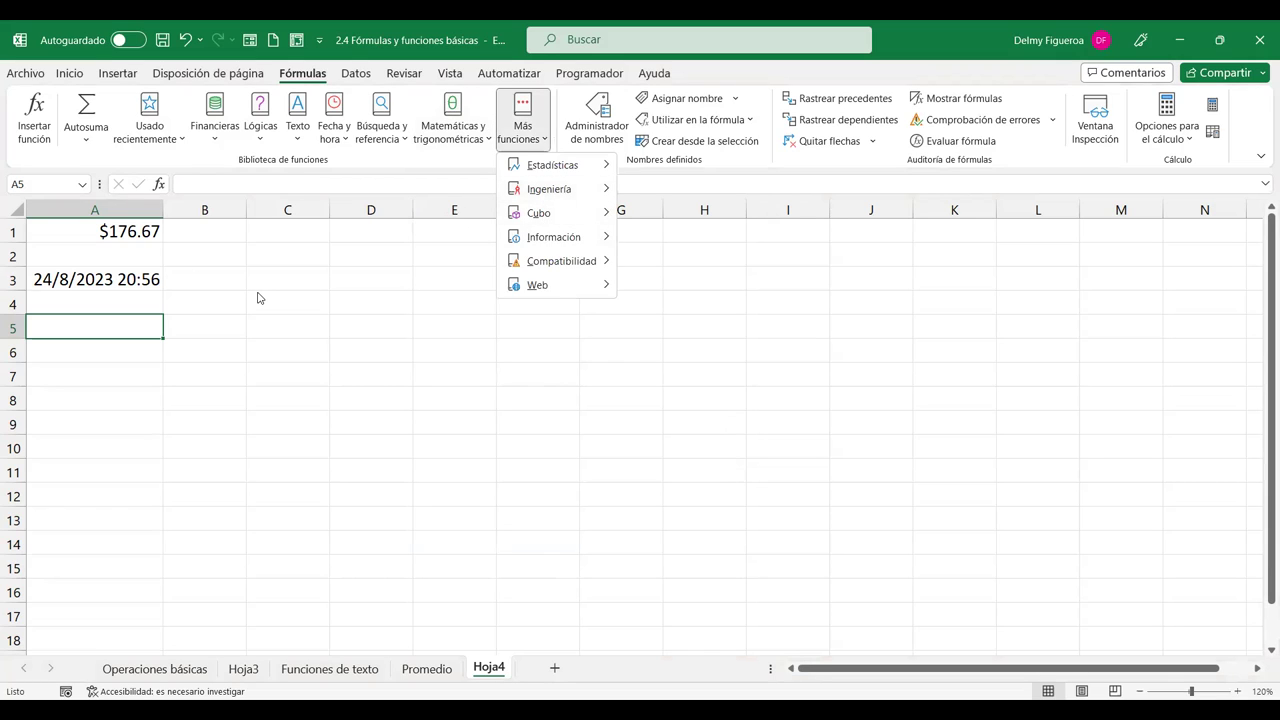
{"action": "key", "text": "Escape"}
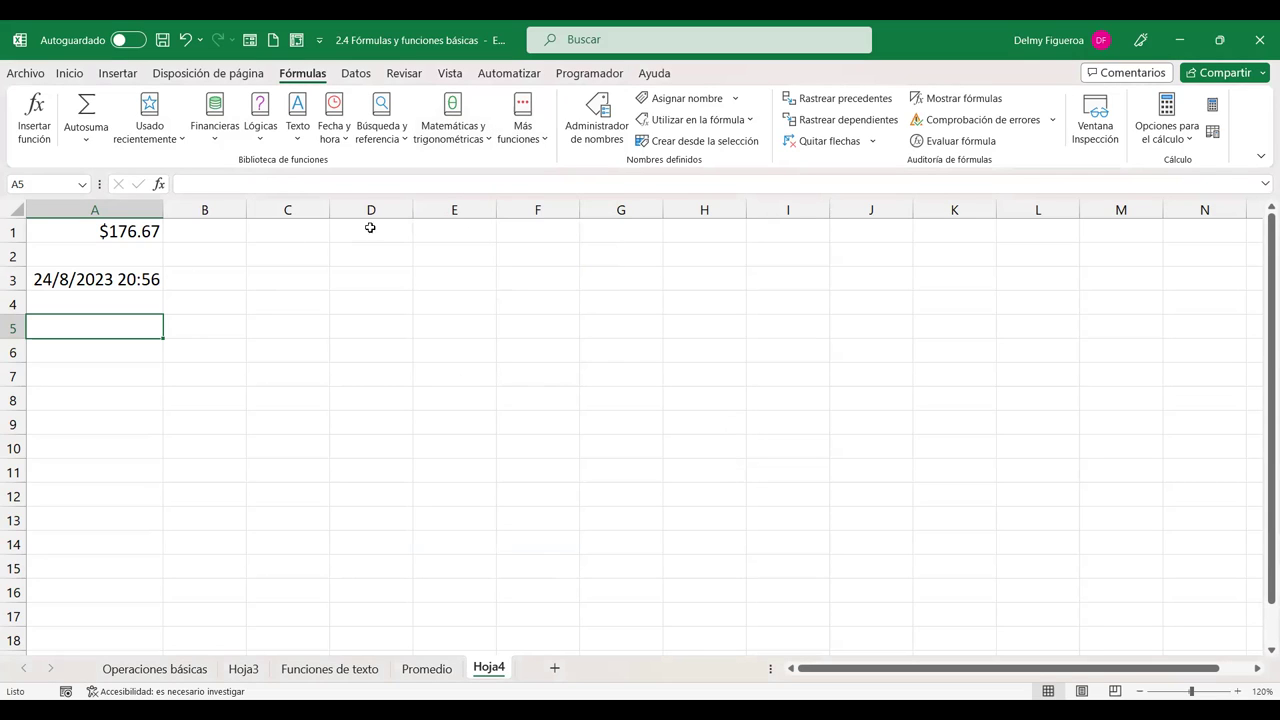
{"action": "left_click", "coordinate": [298, 301]}
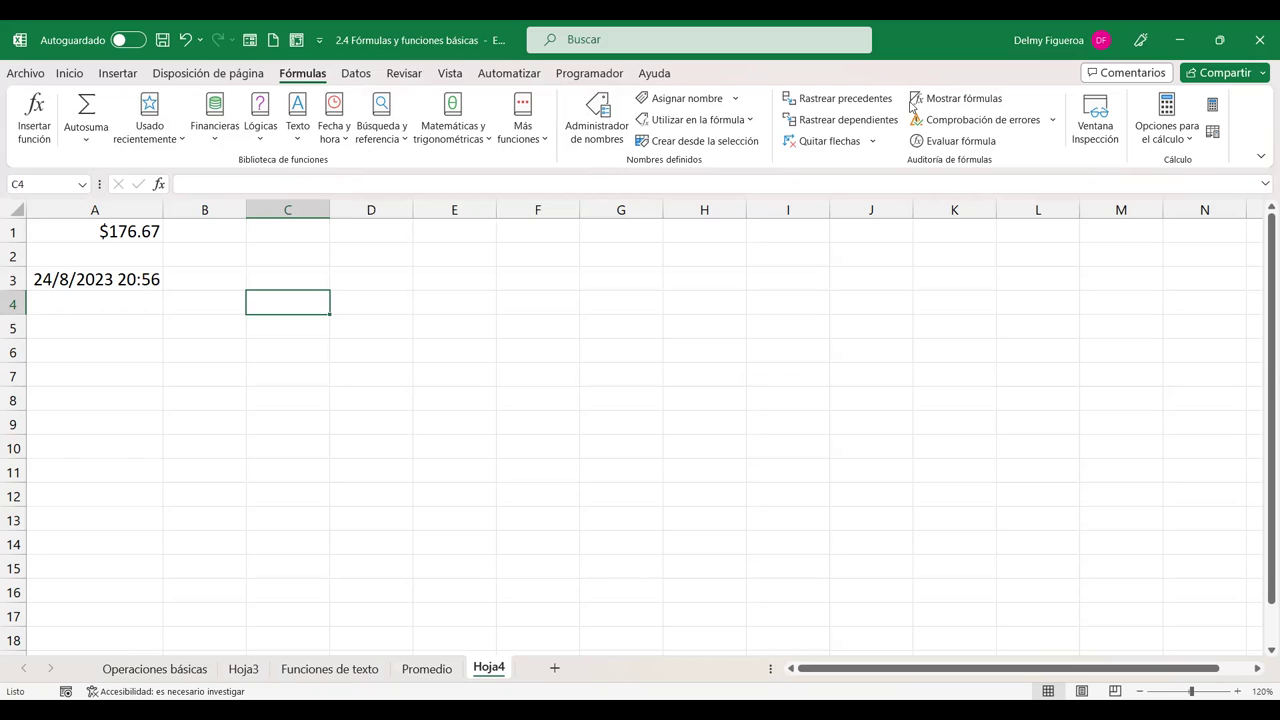
{"action": "left_click", "coordinate": [131, 328]}
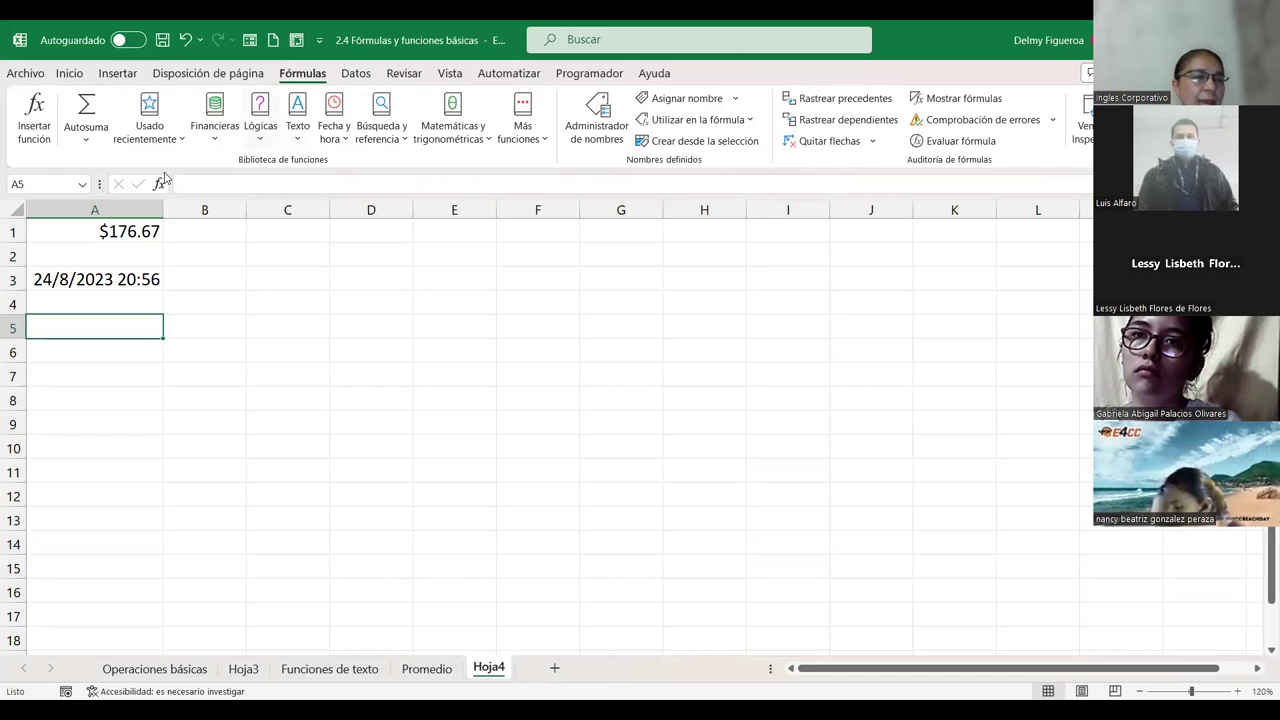
Step: Choose POTENCIA from the Matemáticas y trigonométricas list for cell A5
{"action": "left_click", "coordinate": [451, 142]}
{"action": "scroll", "coordinate": [509, 340], "scroll_direction": "down", "scroll_amount": 3}
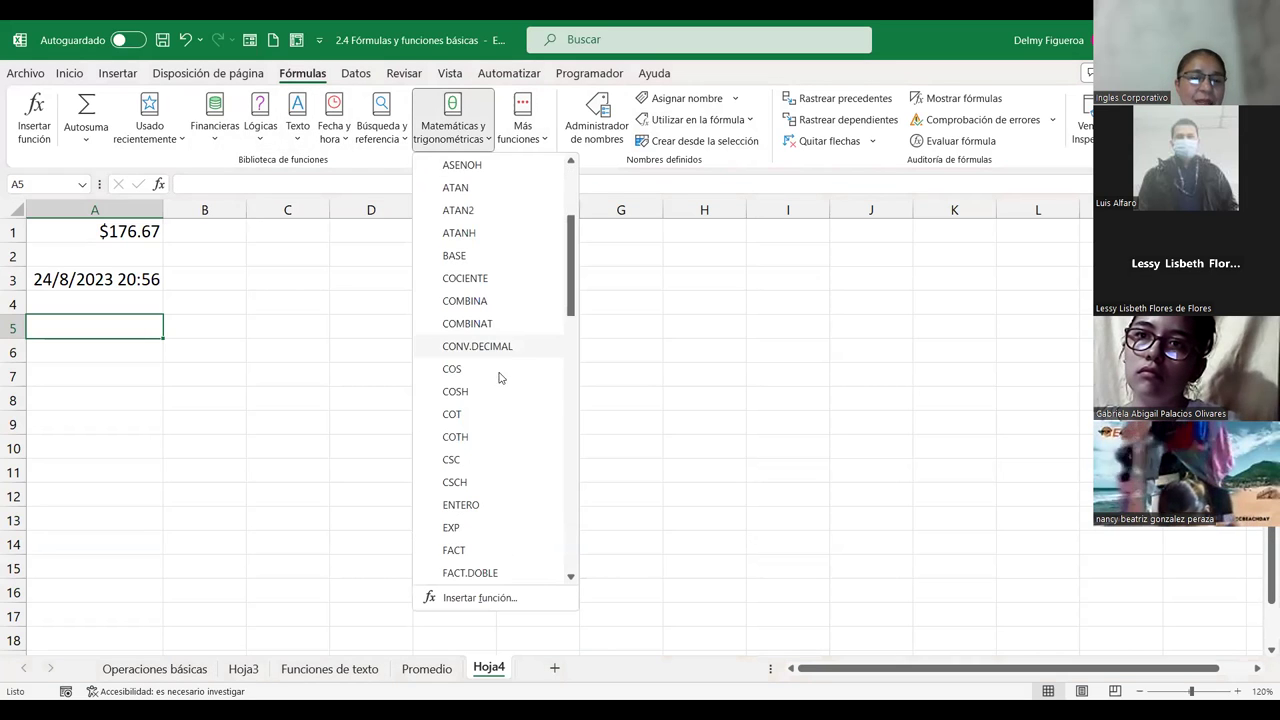
{"action": "scroll", "coordinate": [495, 404], "scroll_direction": "down", "scroll_amount": 3}
{"action": "scroll", "coordinate": [495, 406], "scroll_direction": "down", "scroll_amount": 3}
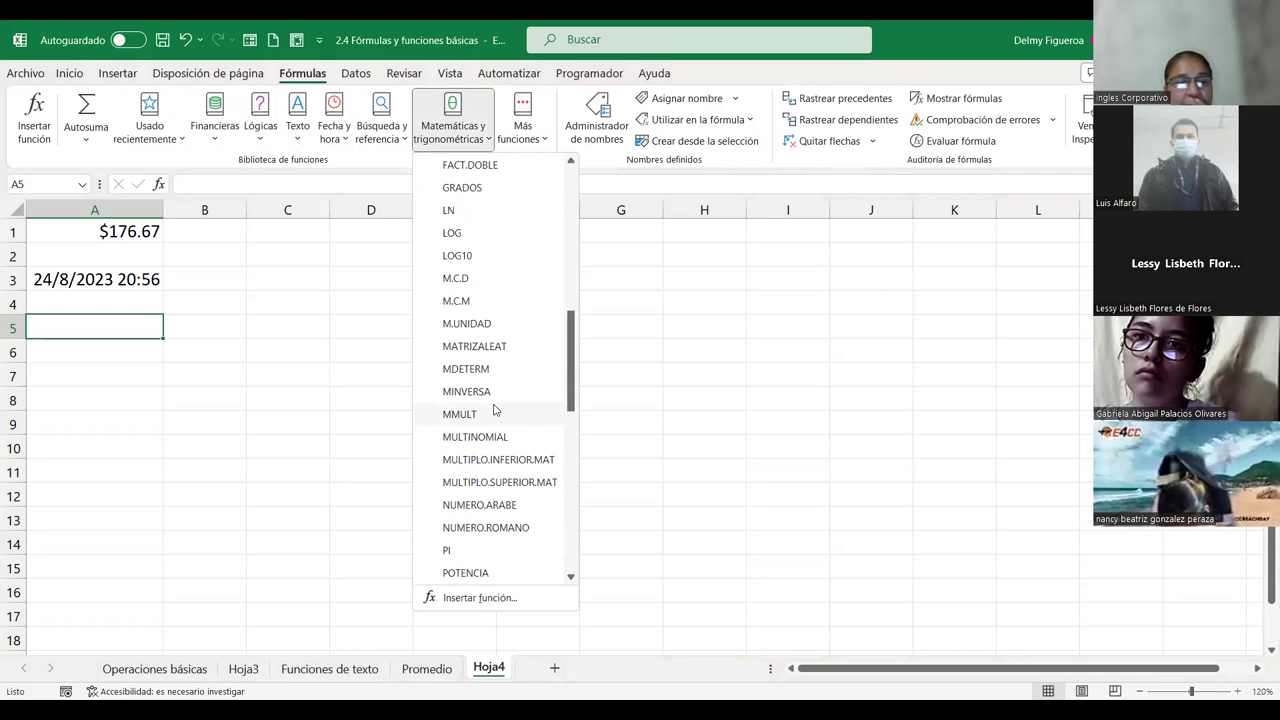
{"action": "scroll", "coordinate": [505, 412], "scroll_direction": "down", "scroll_amount": 2}
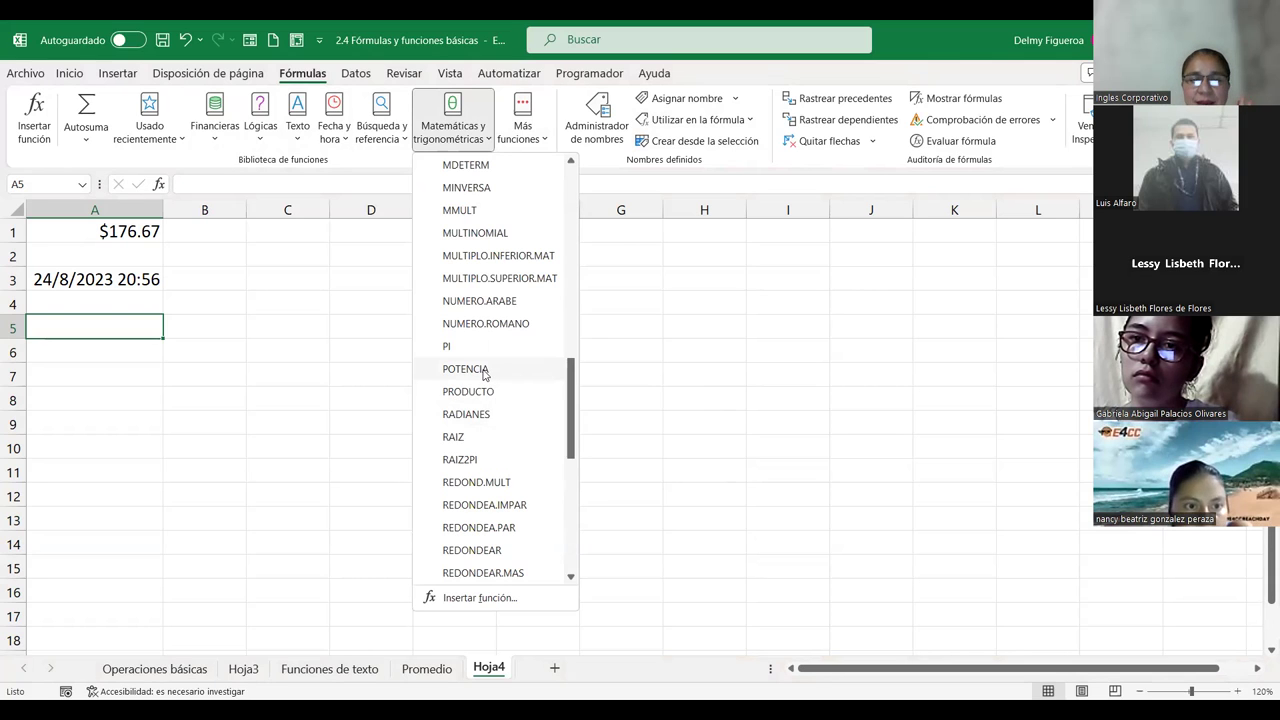
{"action": "left_click", "coordinate": [484, 369]}
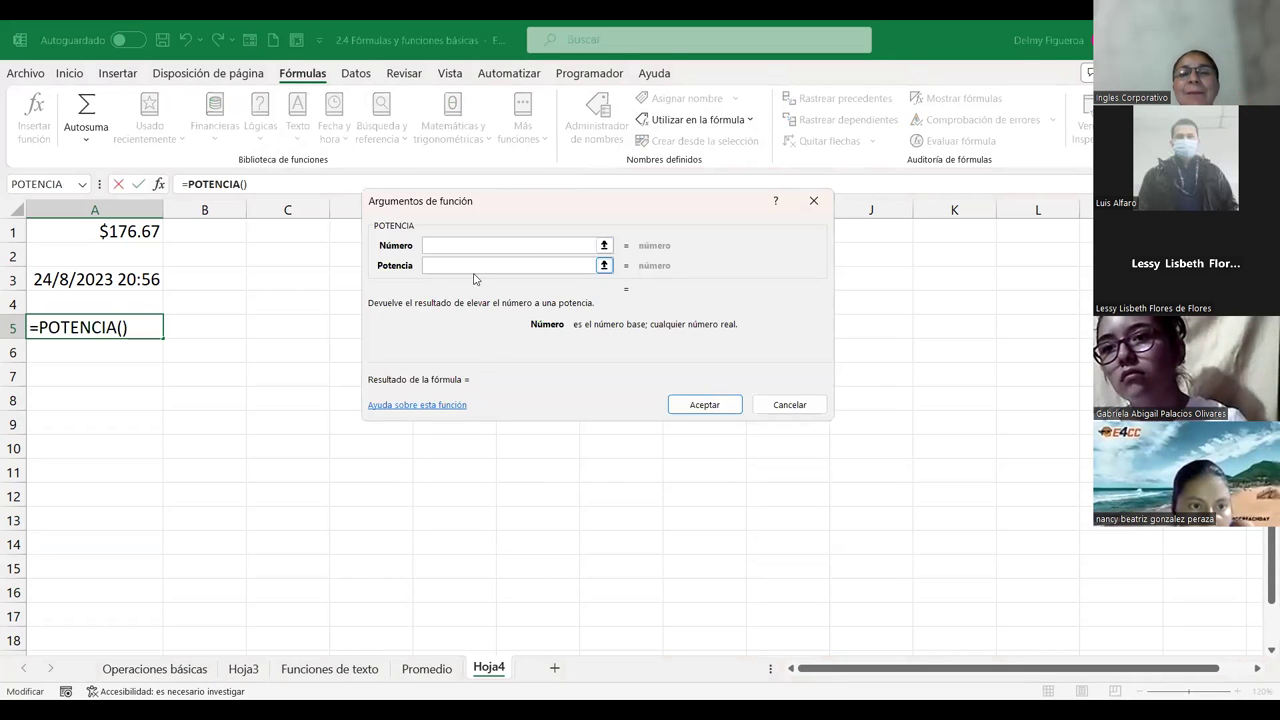